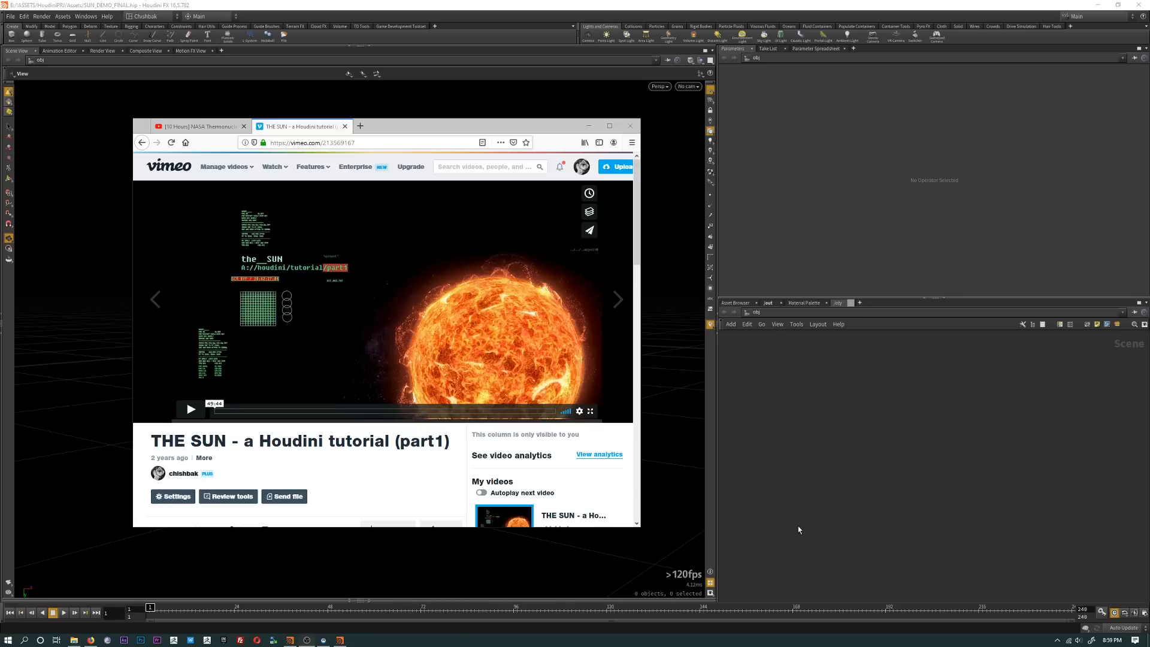
Step: Review the Vimeo sun tutorial and the NASA Thermonuclear Art video in the browser as reference, and return to Houdini
click(854, 430)
key(alt+Tab)
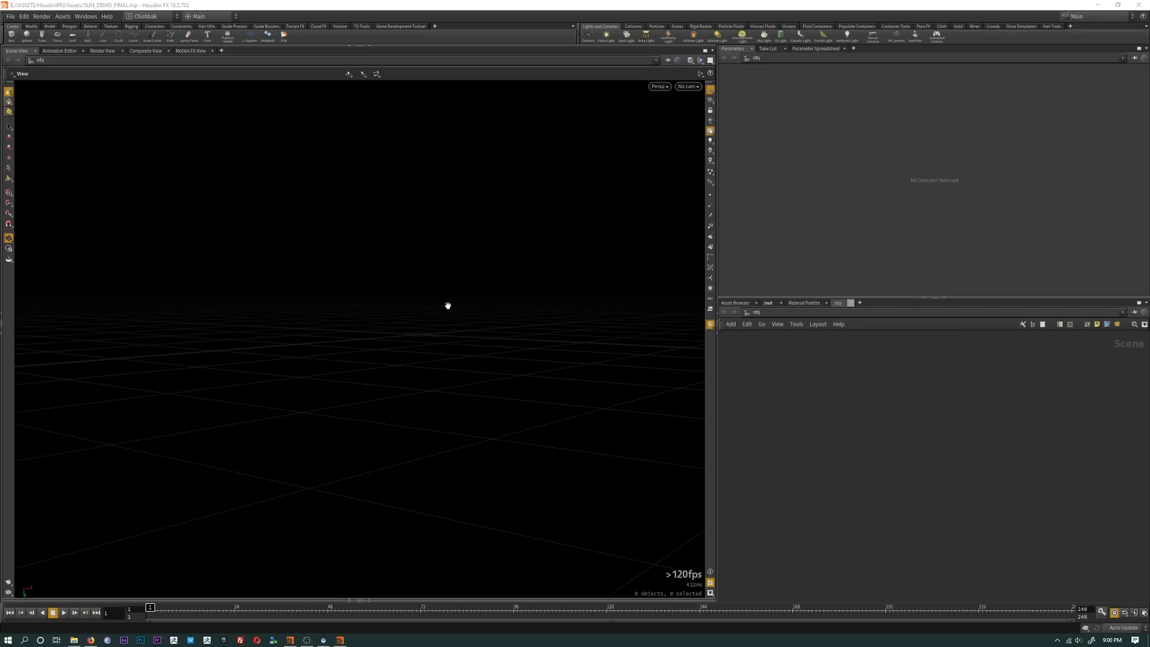
key(alt+Tab)
click(432, 407)
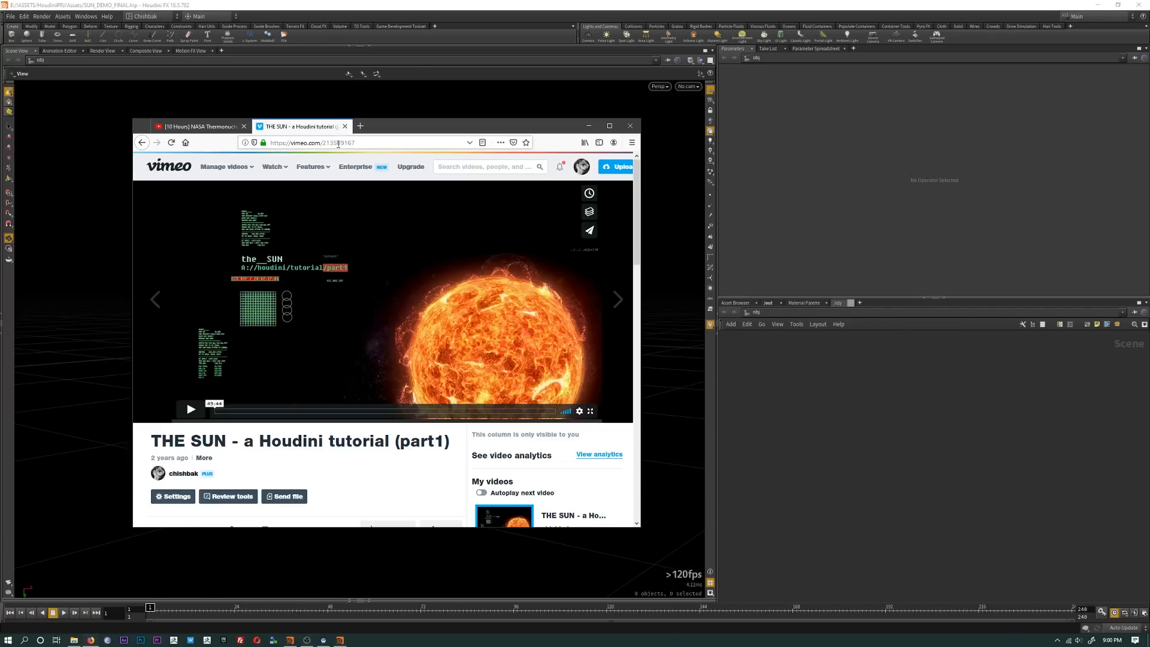
click(214, 130)
drag(545, 133, 546, 101)
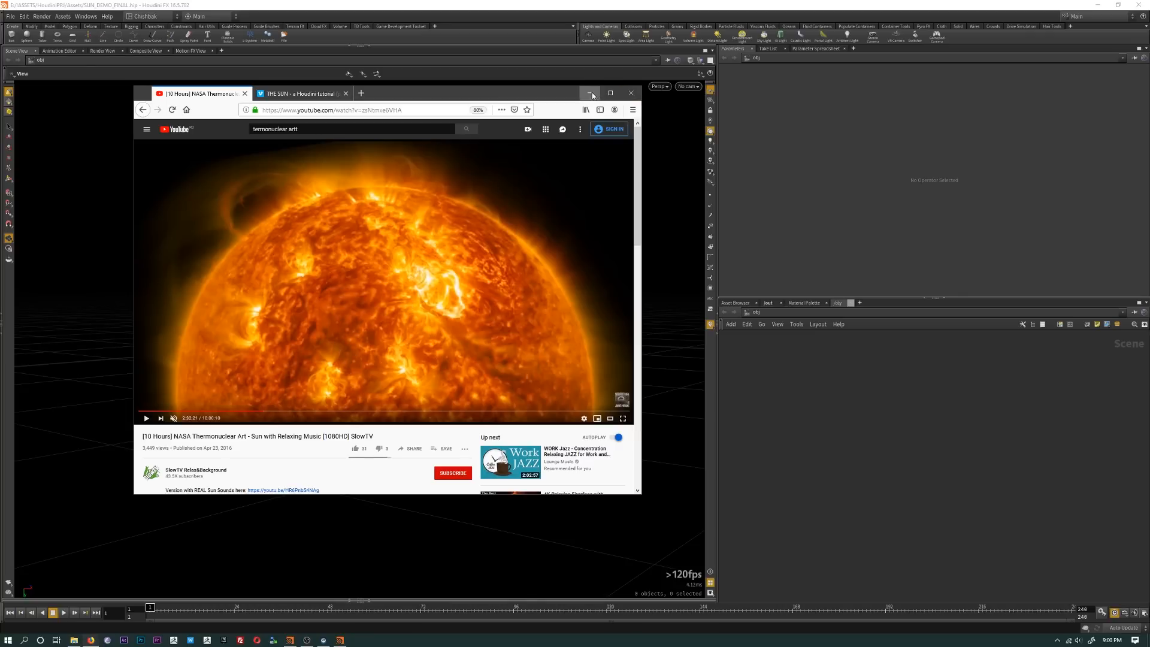
click(631, 93)
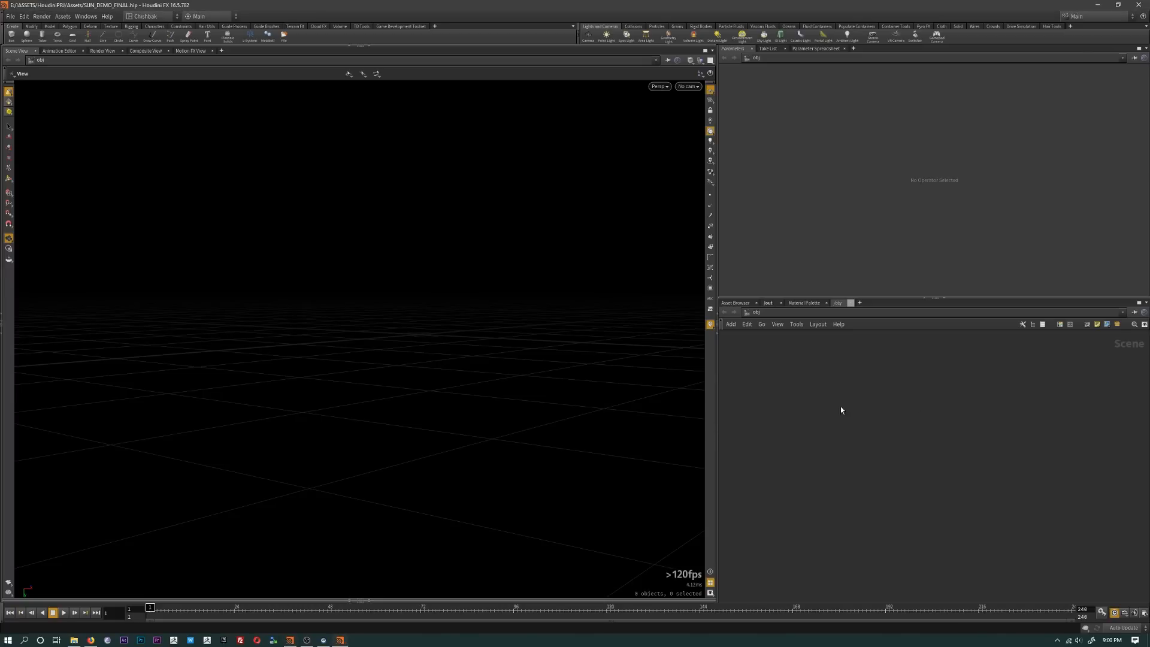
Step: Add a Geometry object to the empty scene network
key(Tab)
text(GEO)
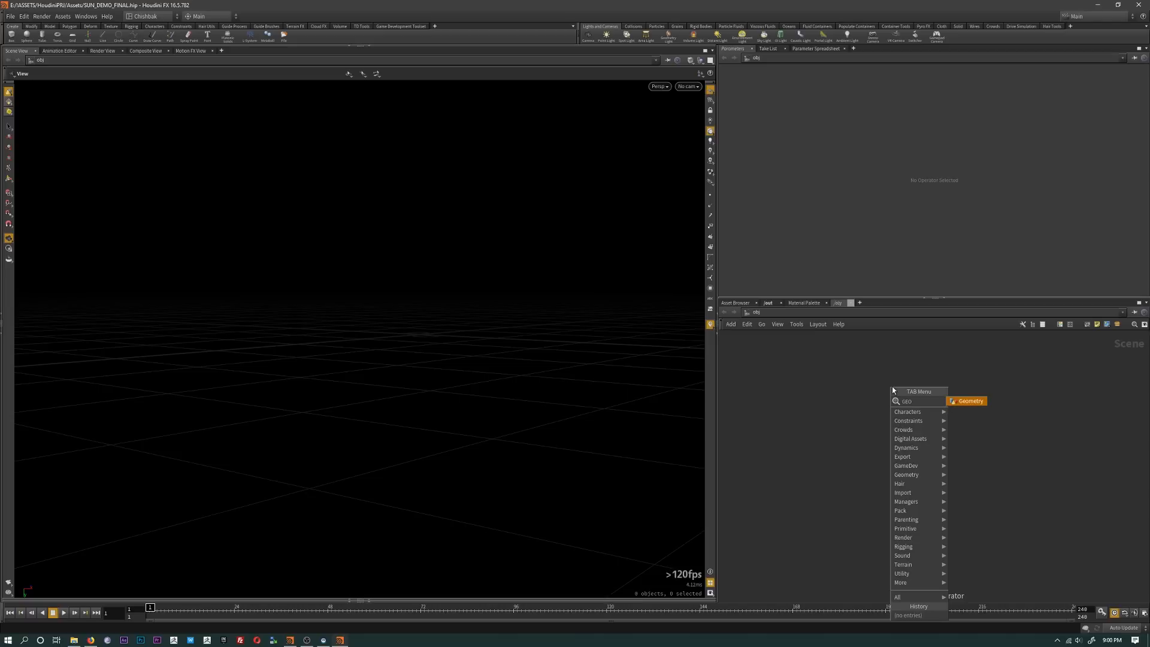
key(Return)
click(891, 388)
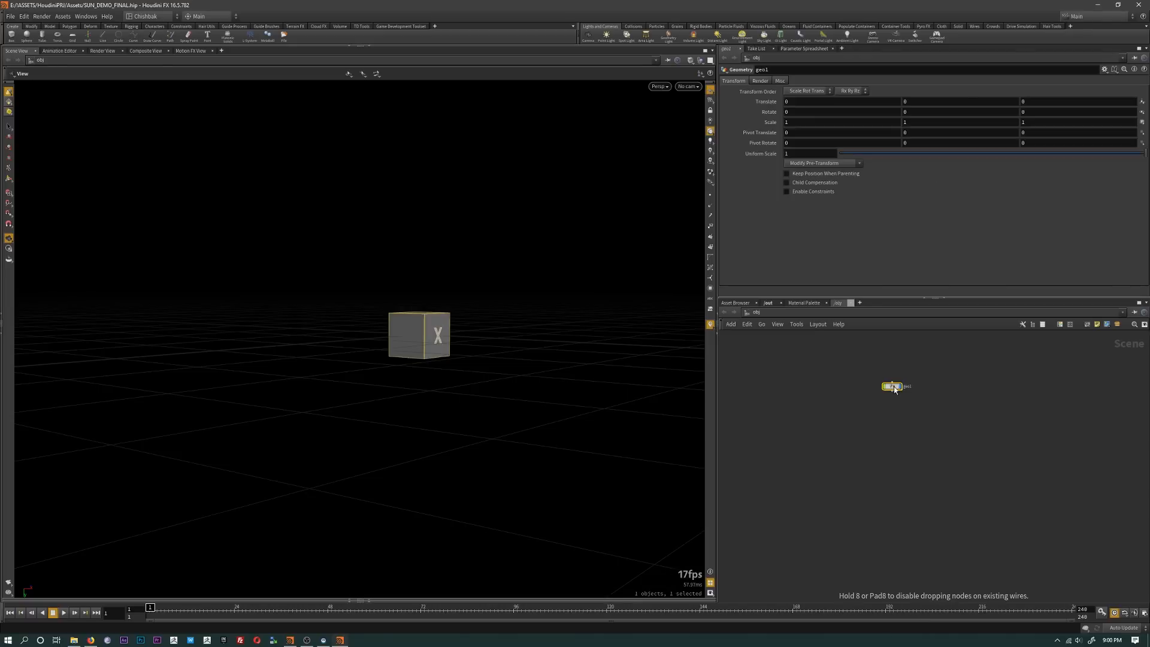
Step: Rename the new Geometry object as sun, in lowercase
double_click(909, 387)
text(SUN)
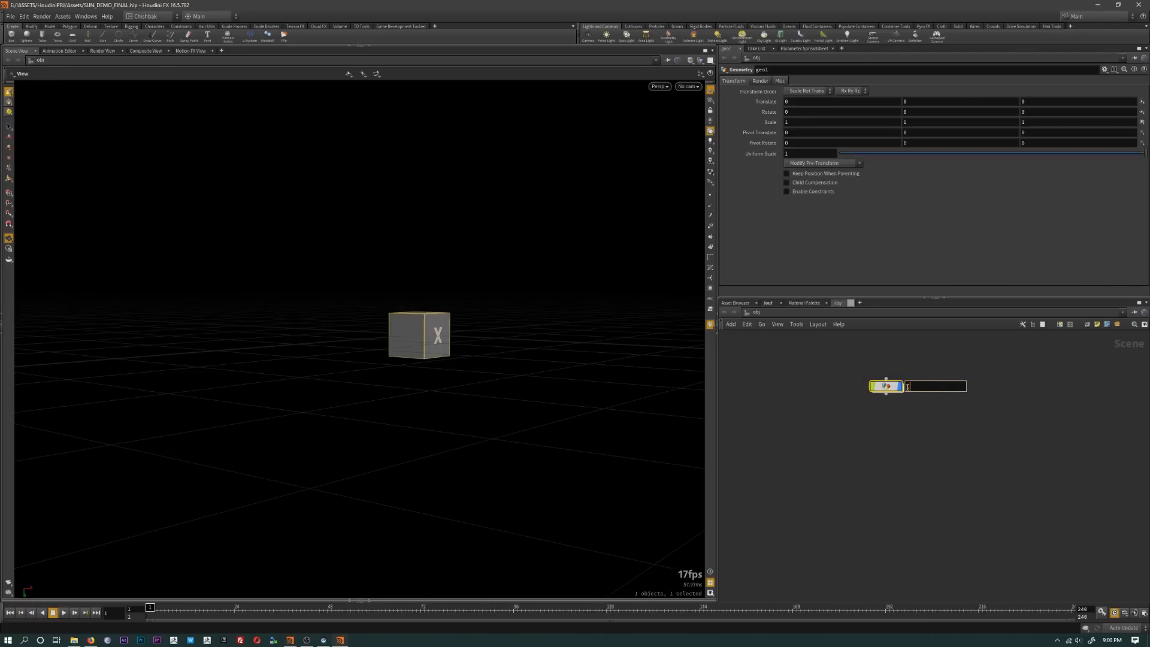
key(Return)
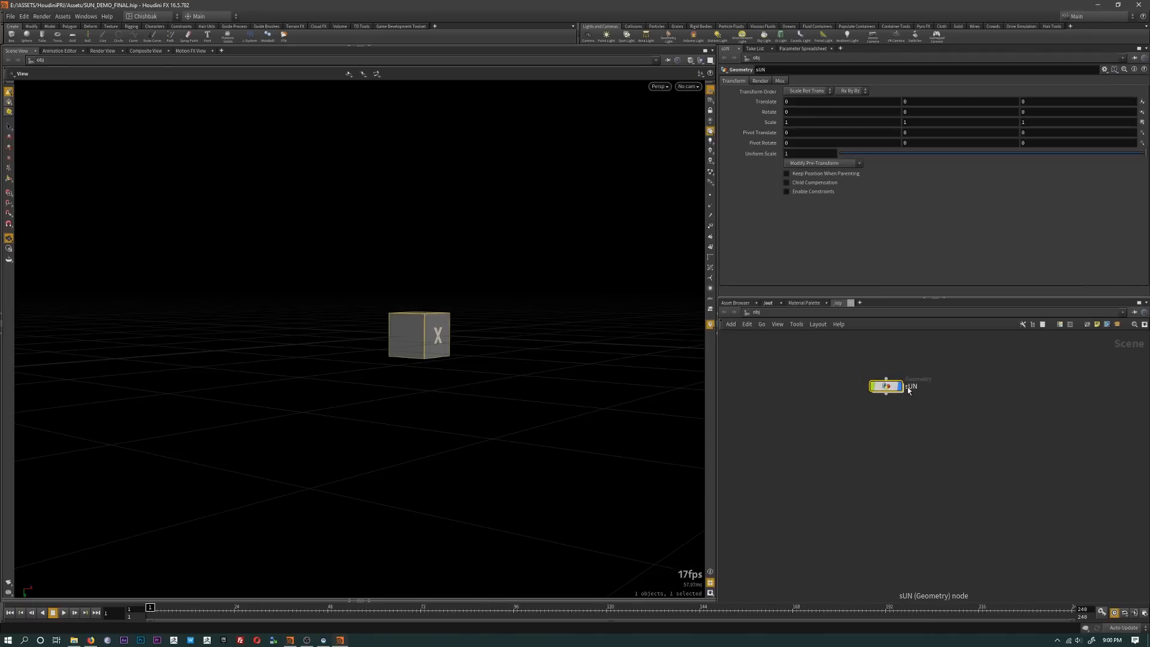
double_click(909, 388)
text(sun)
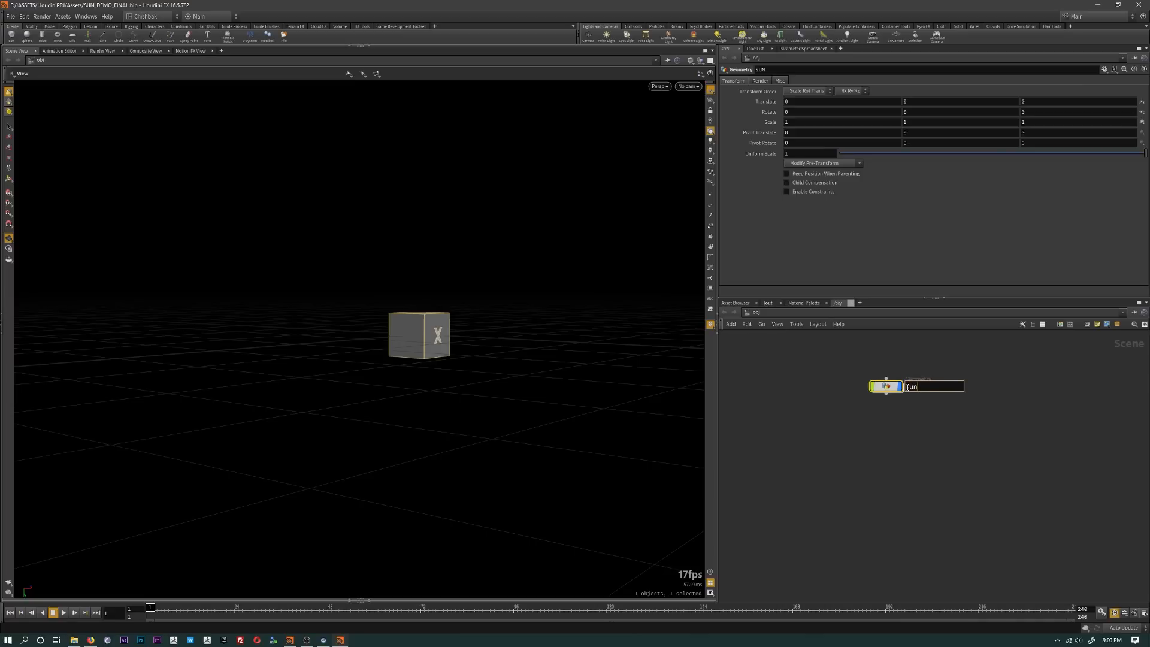
key(Return)
Step: Go inside the sun object and delete its default file node
double_click(885, 387)
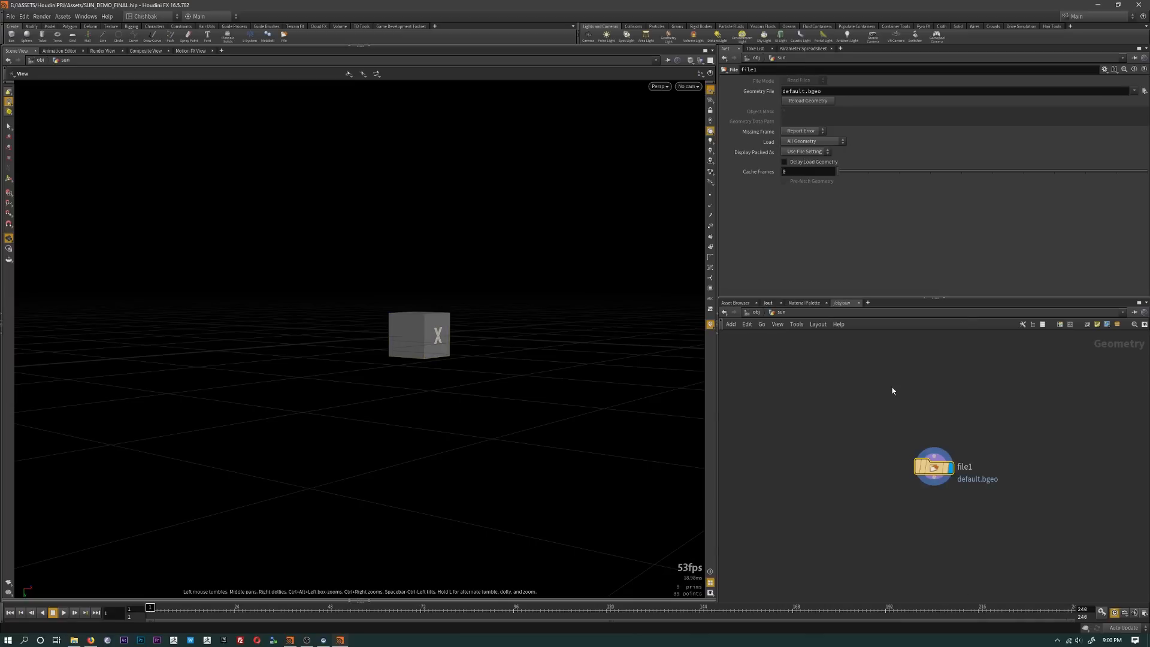
scroll(947, 492, down, 2)
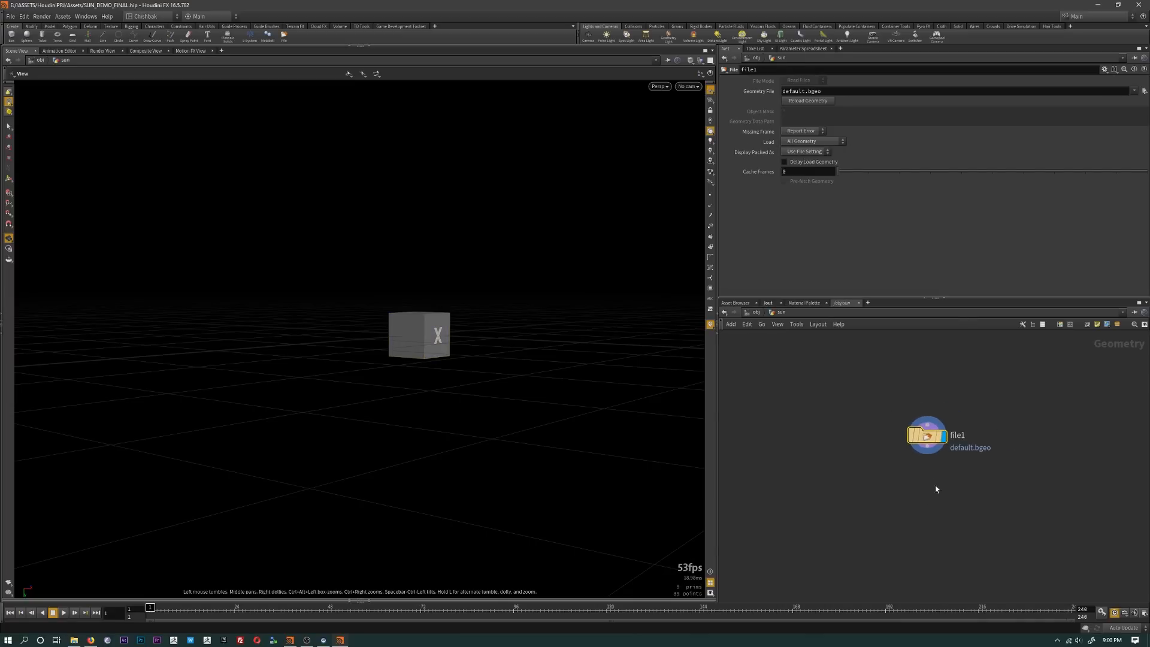
key(Delete)
Step: Add a Sphere node inside the sun object
key(Tab)
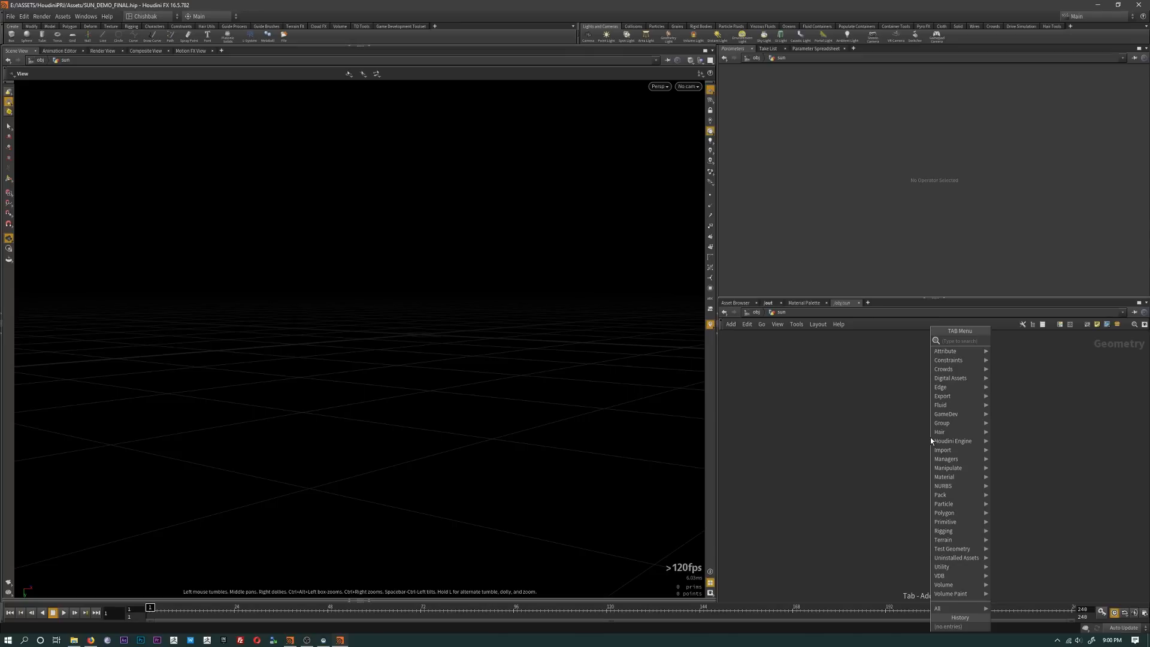
text(sphe)
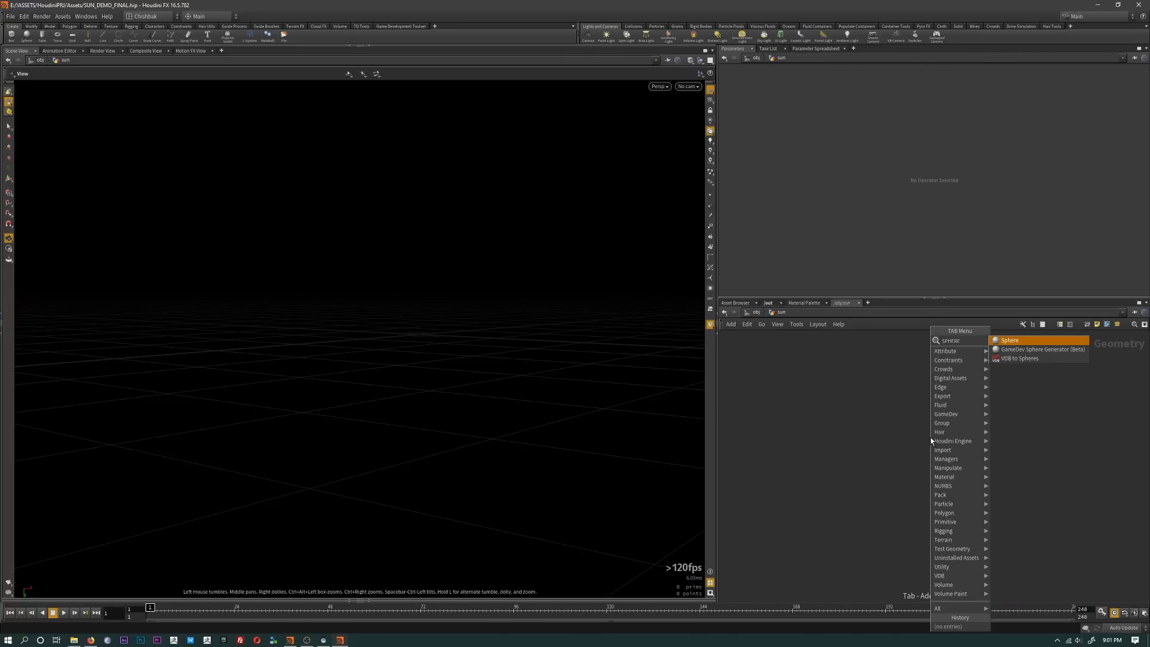
key(Return)
click(931, 441)
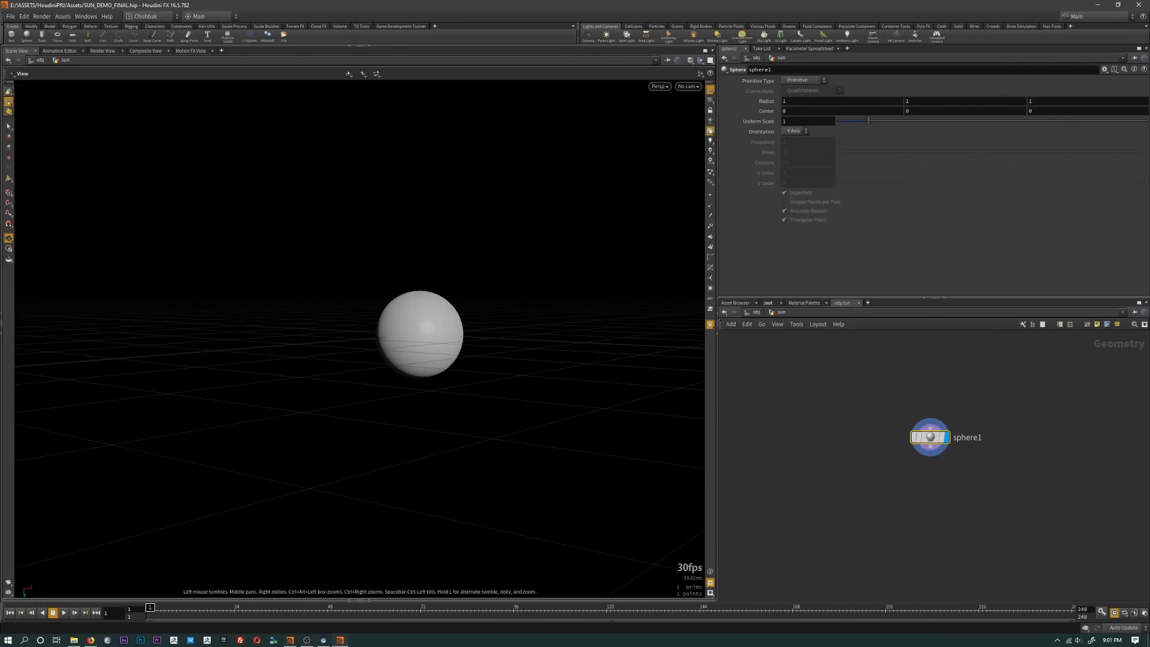
Step: Set the sphere's primitive type to Polygon Mesh and its uniform scale to 5
click(933, 436)
click(802, 81)
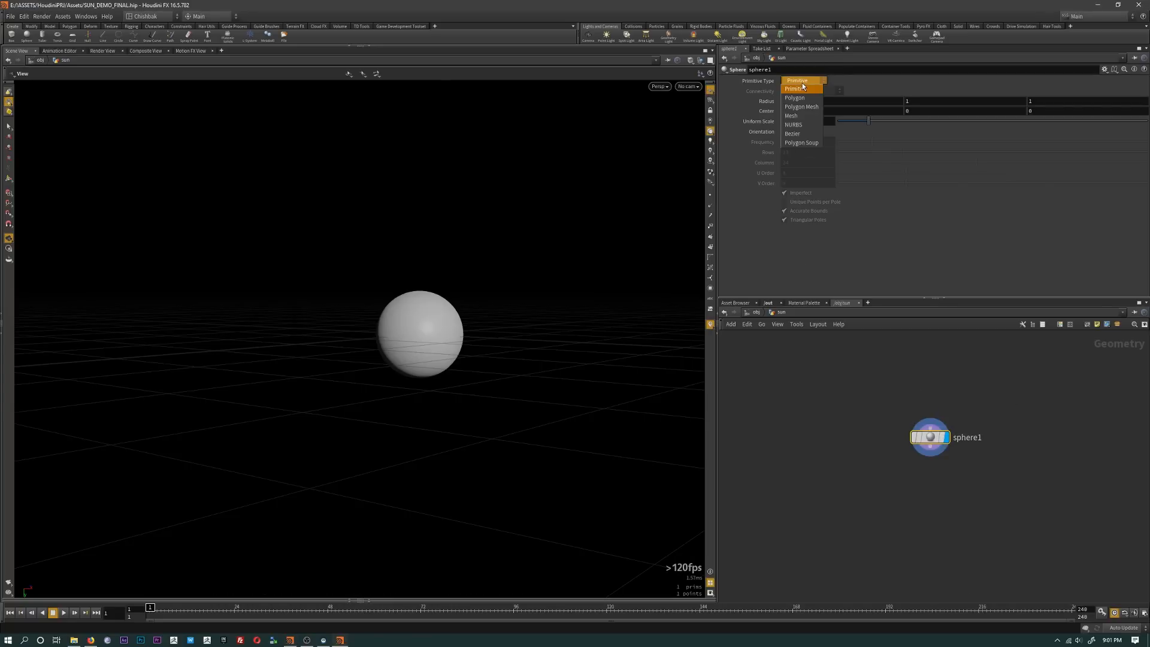
click(788, 106)
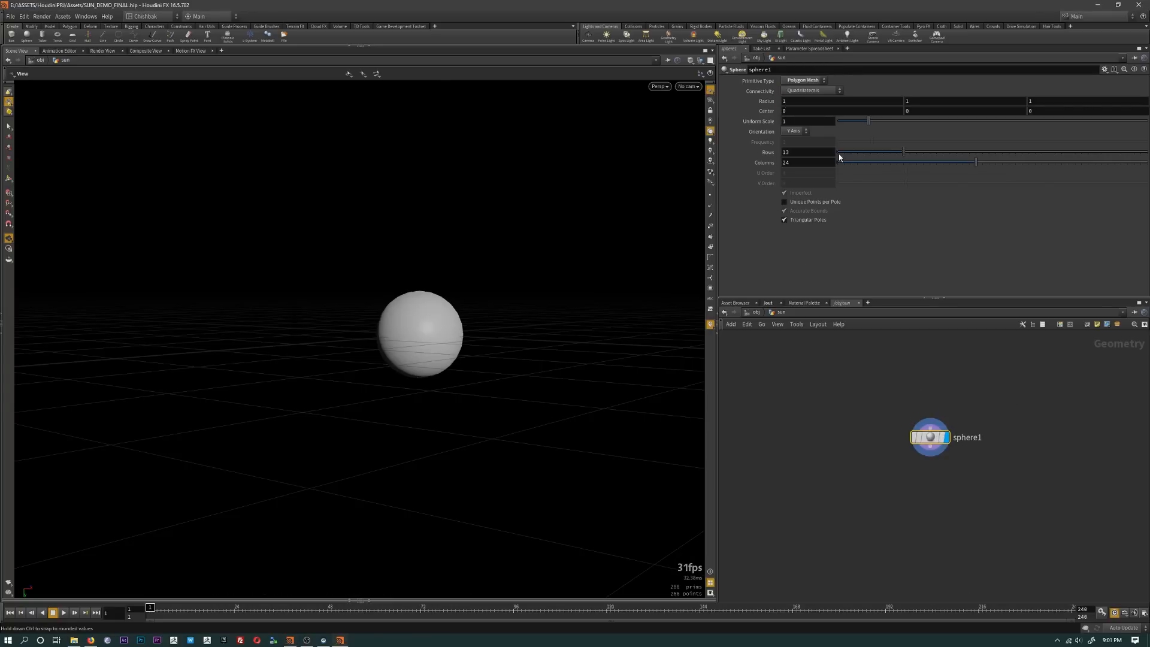
click(801, 122)
text(5)
key(Return)
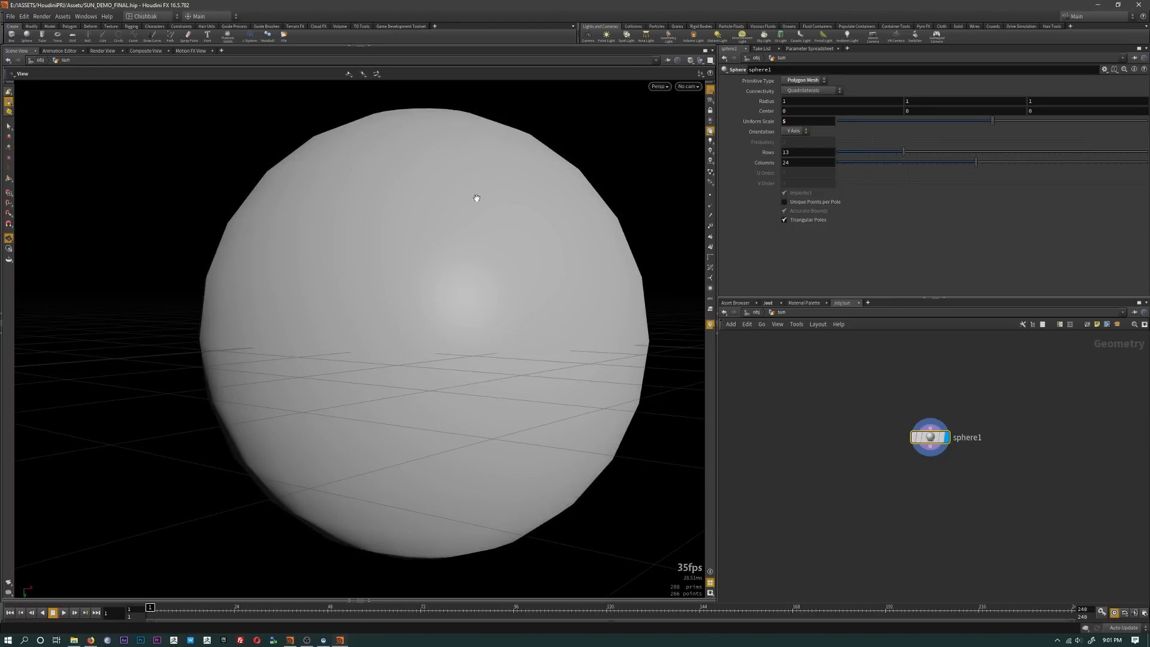
Step: Set the sphere's rows to 52 and columns to 96, and check the mesh density in wireframe
click(785, 152)
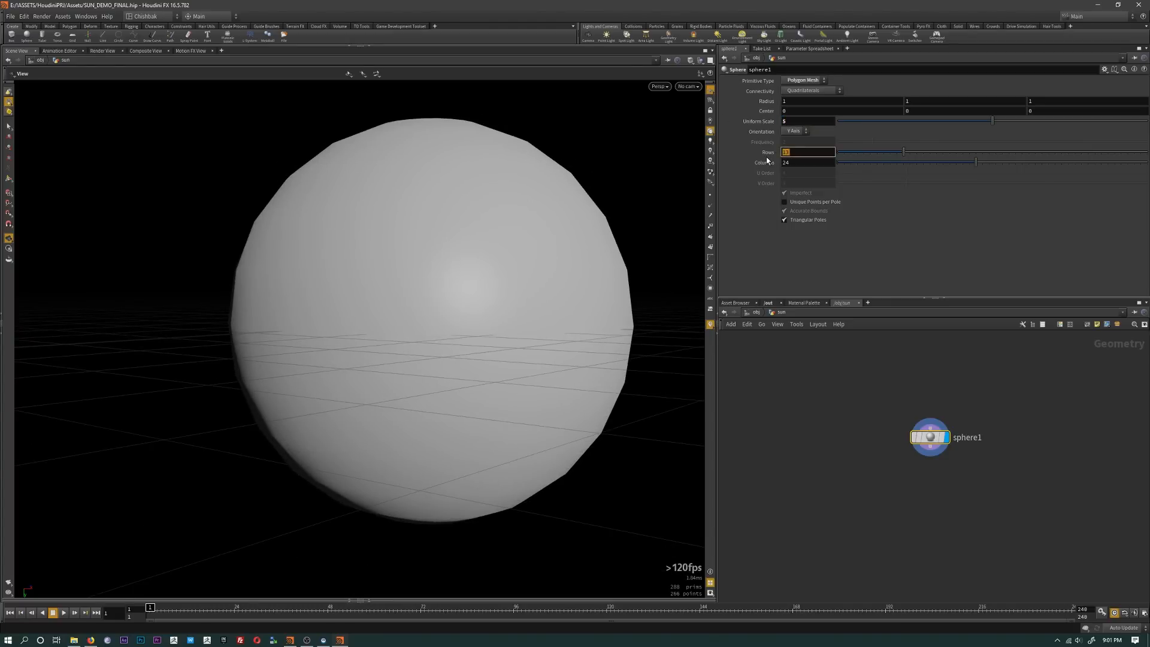
text(52)
key(Return)
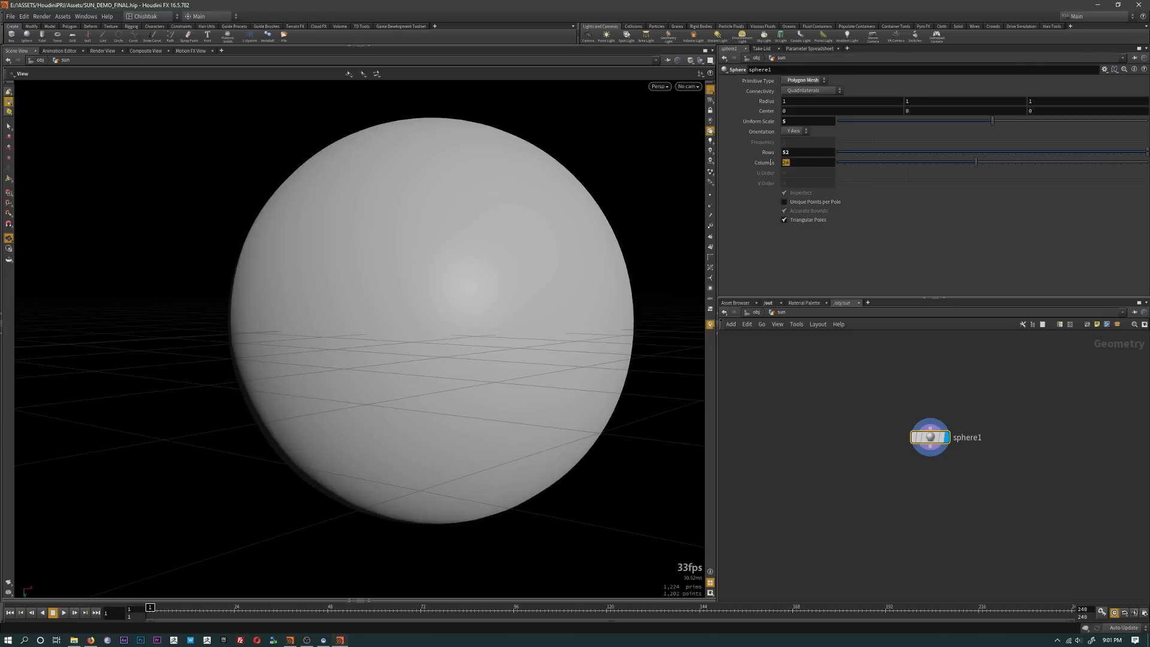
click(786, 163)
text(96)
key(Return)
key(w)
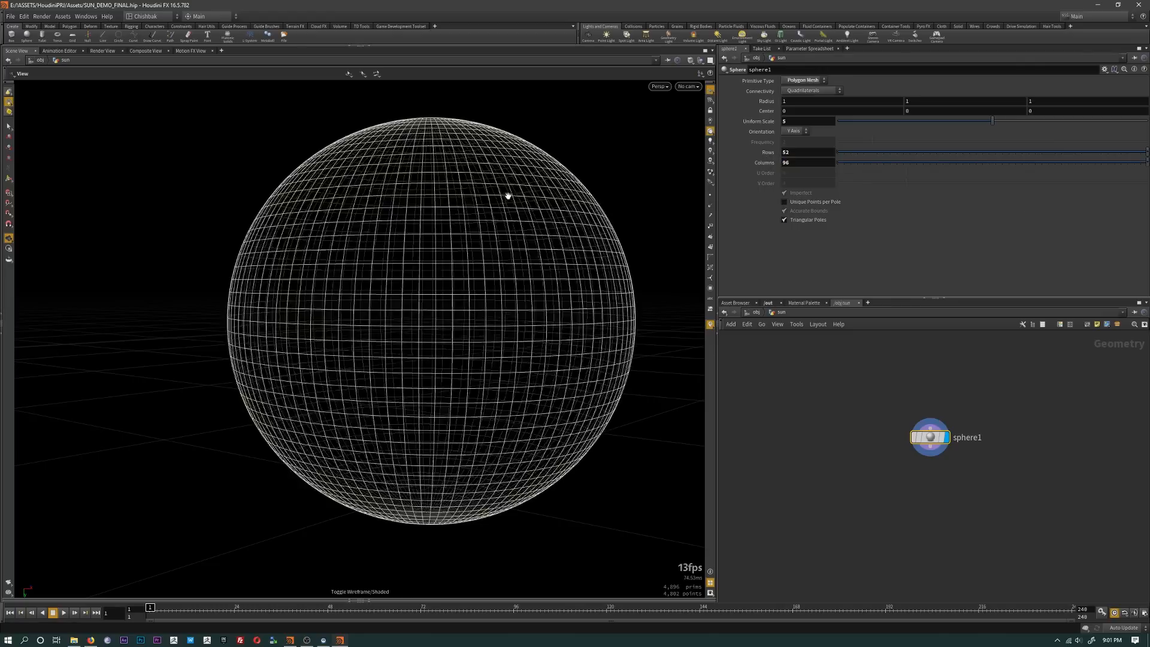
key(w)
mouse_move(508, 228)
mouse_down()
mouse_move(506, 290)
mouse_move(540, 252)
mouse_move(459, 291)
mouse_up()
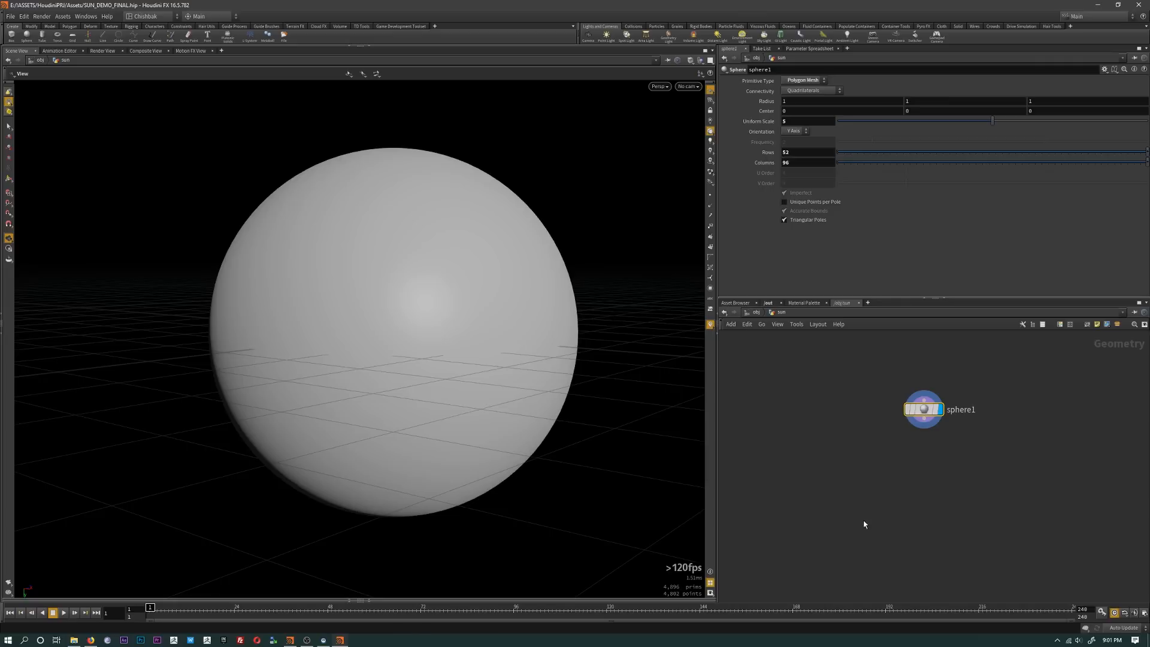
Step: Install the Magnetic_Field_Asset, Stick_Points_To_Surface, Sun_Explosions and Sun_Noise digital assets from $HIP/hda into the current HIP file
middle_drag(879, 515, 909, 450)
click(62, 16)
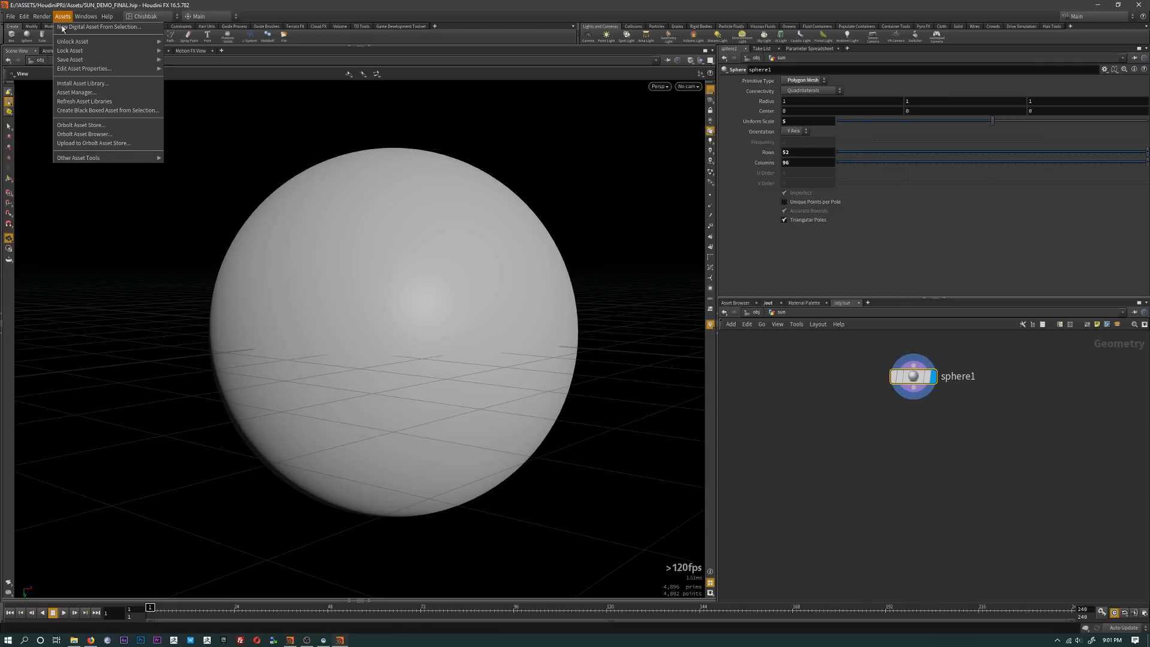
click(66, 83)
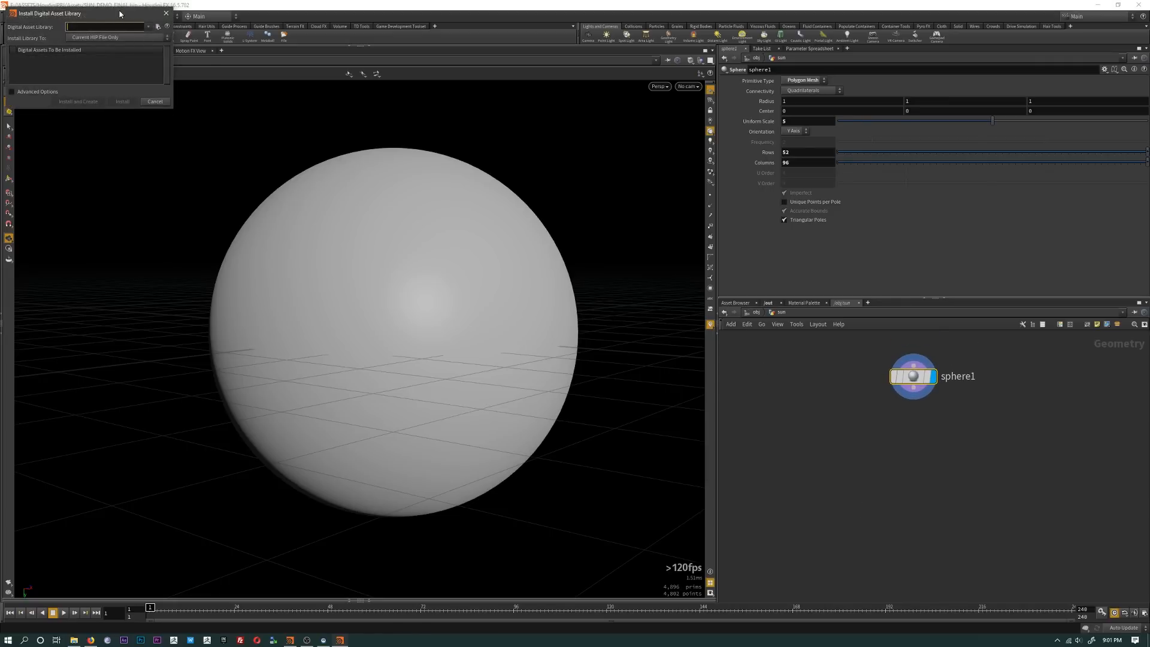
click(463, 186)
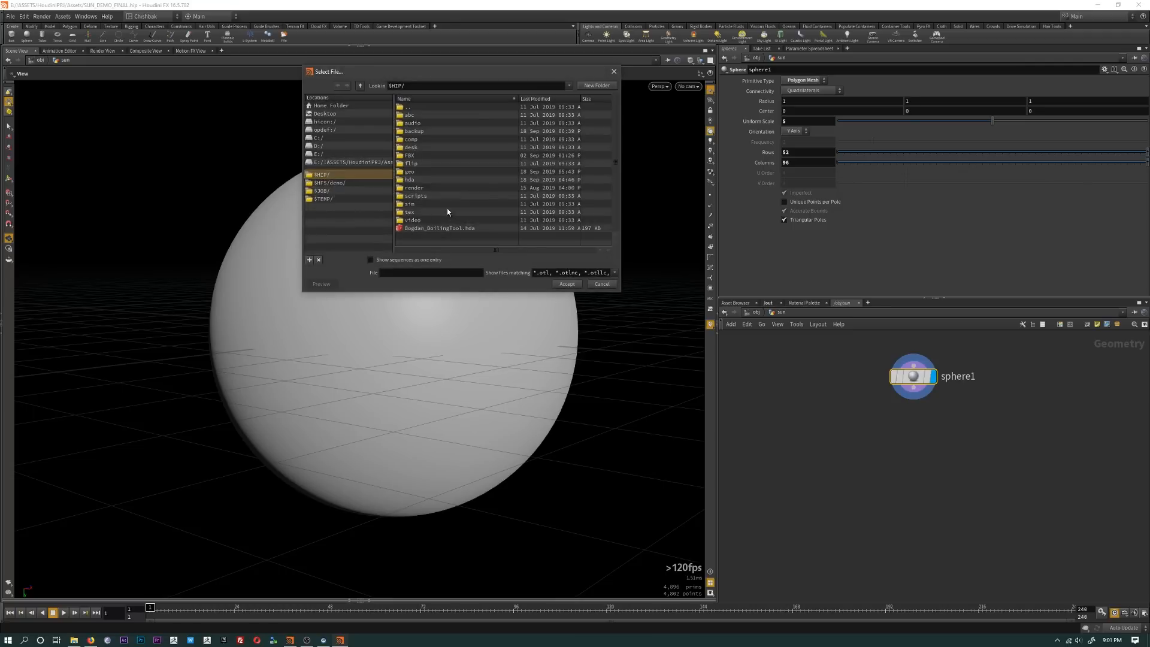
double_click(410, 180)
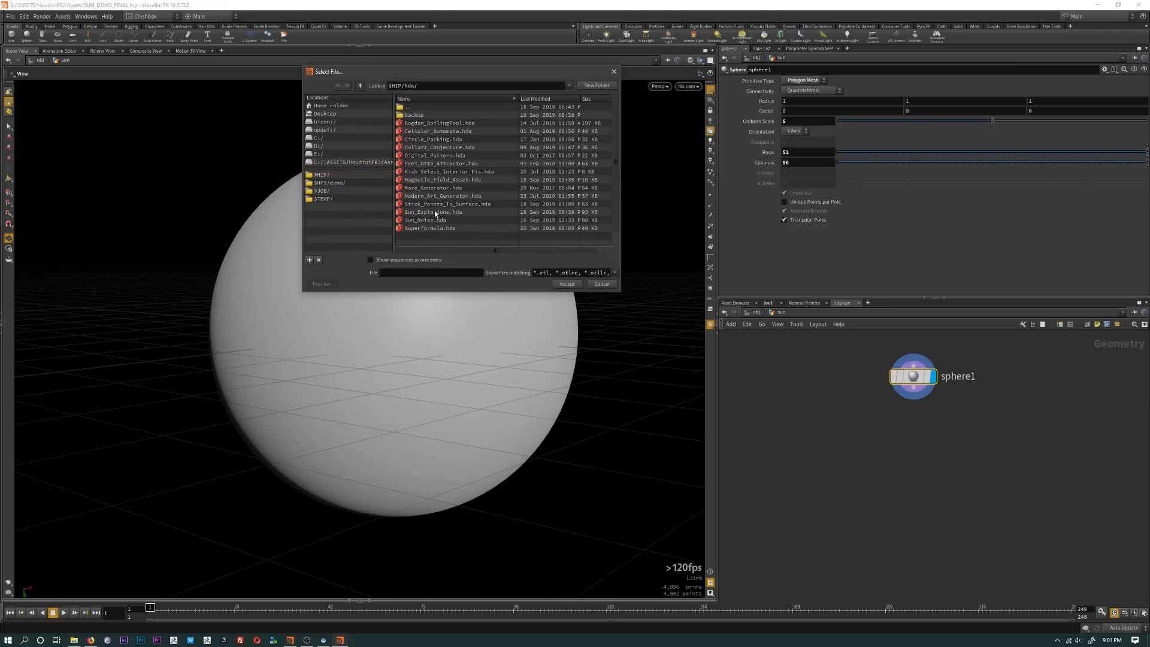
click(418, 180)
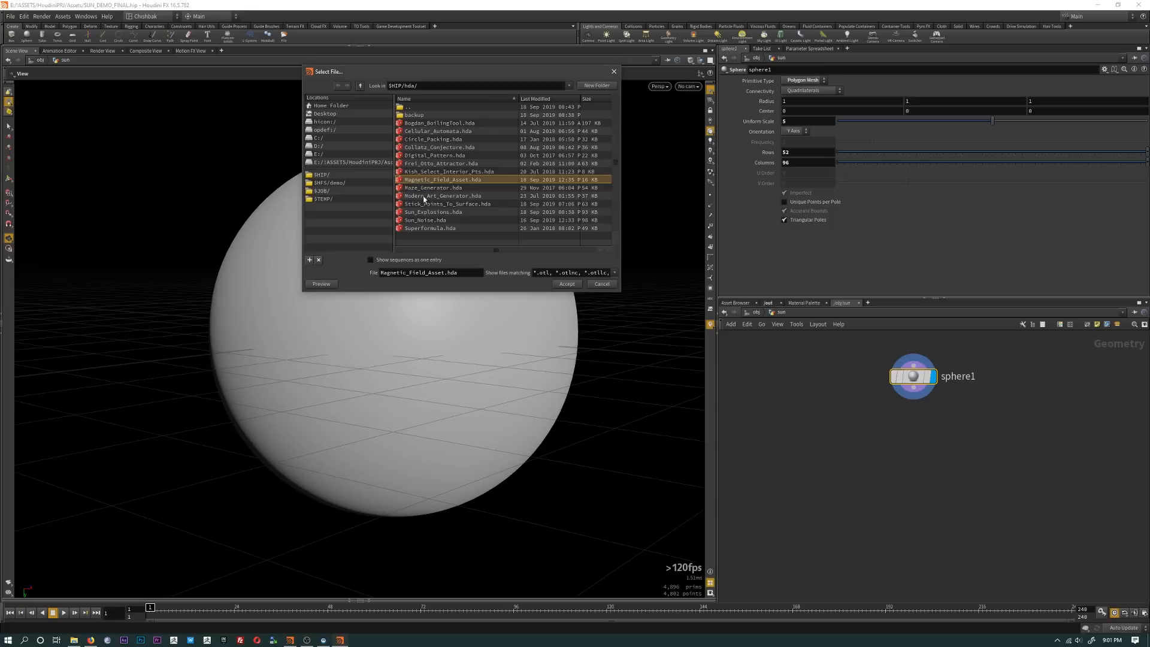
ctrl+click(419, 204)
ctrl+click(418, 214)
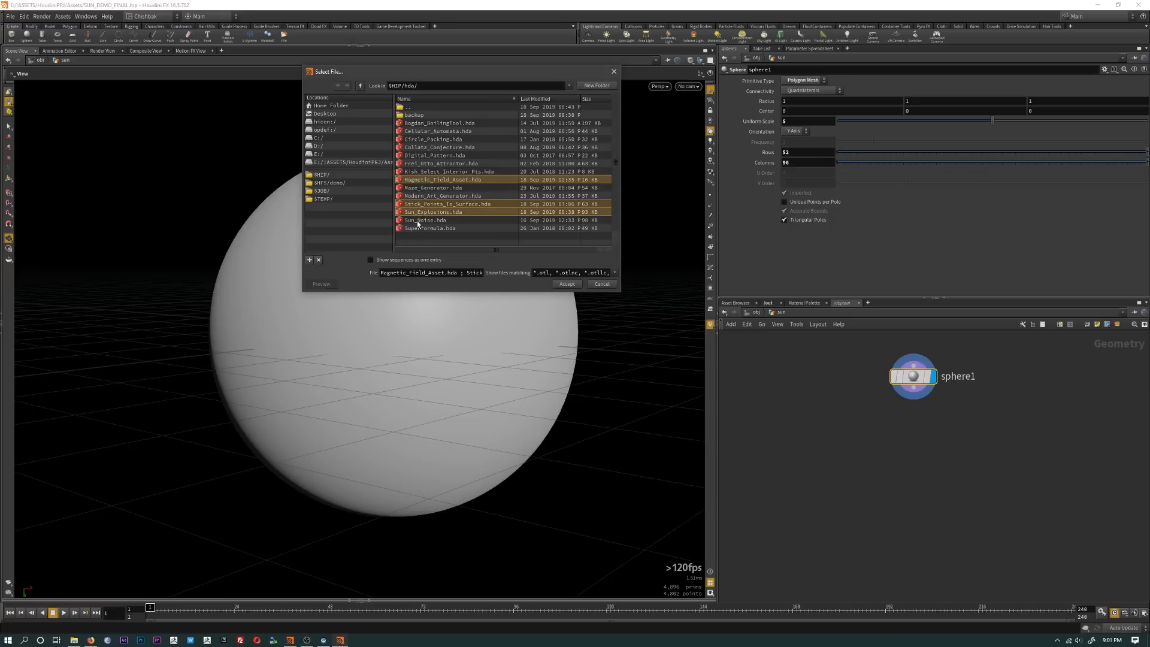
ctrl+click(421, 220)
click(568, 284)
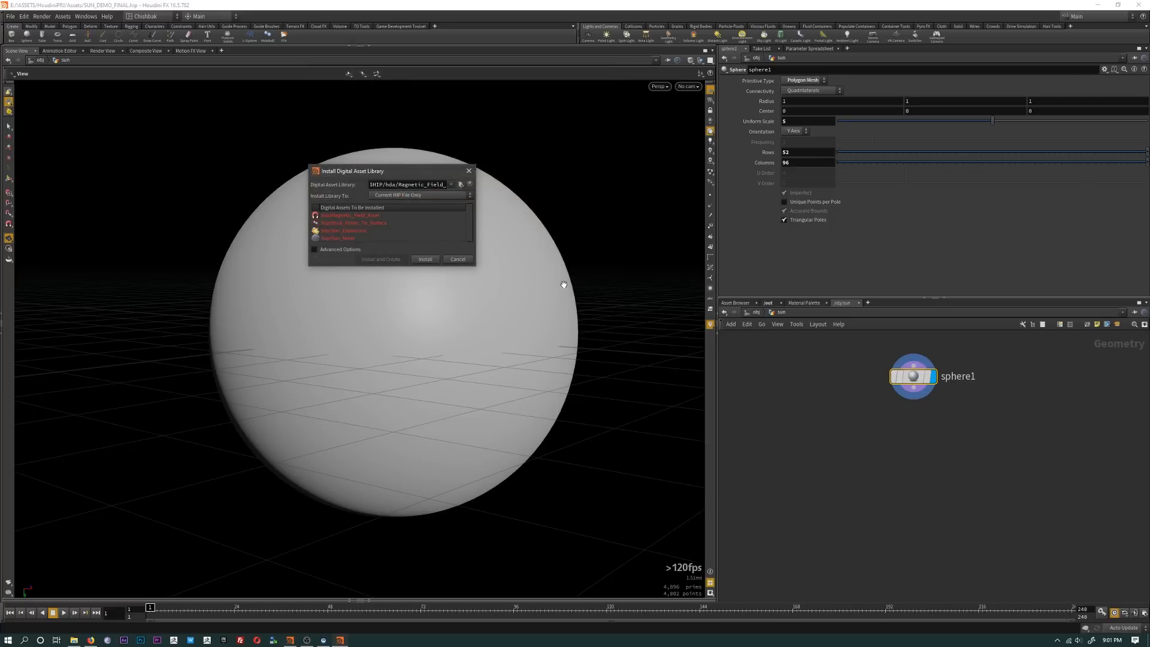
click(425, 259)
Step: Add a Stick Points To Surface node below the sphere, connected to its output and displayed in the viewport
scroll(889, 455, up, 3)
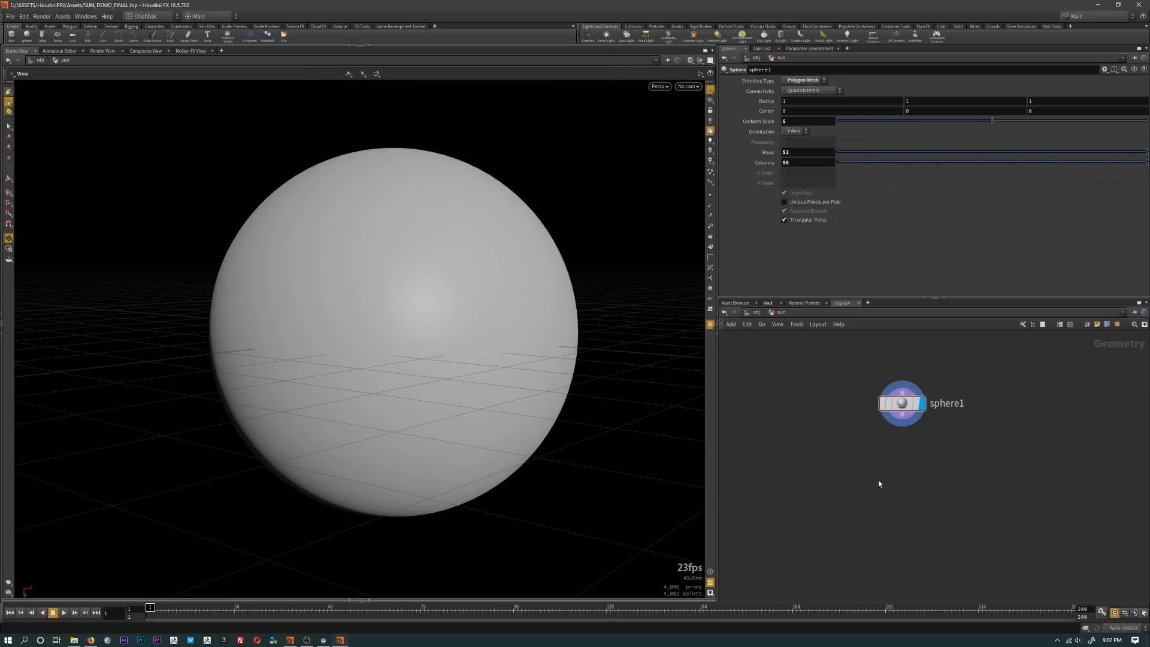
key(Tab)
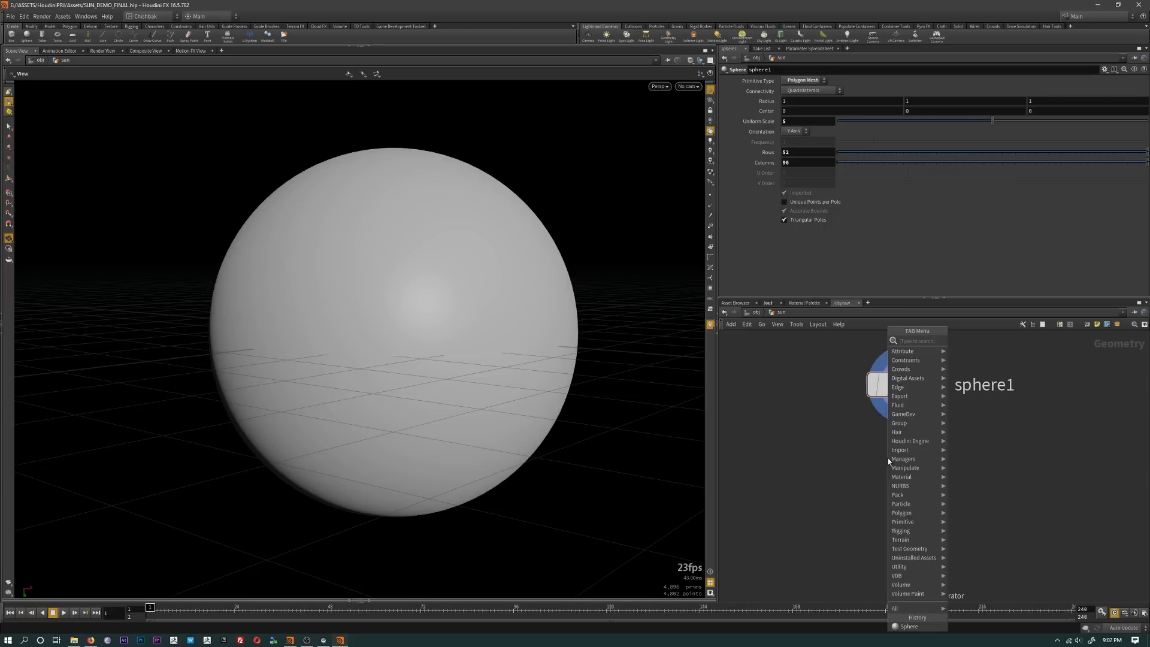
text(sti)
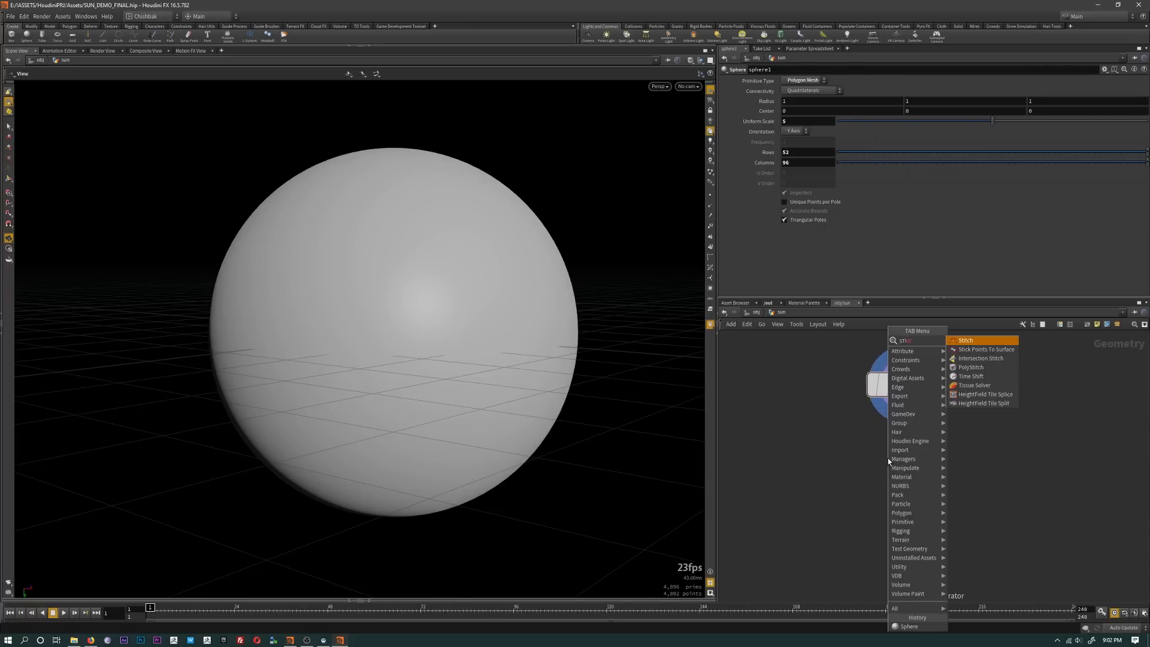
click(995, 354)
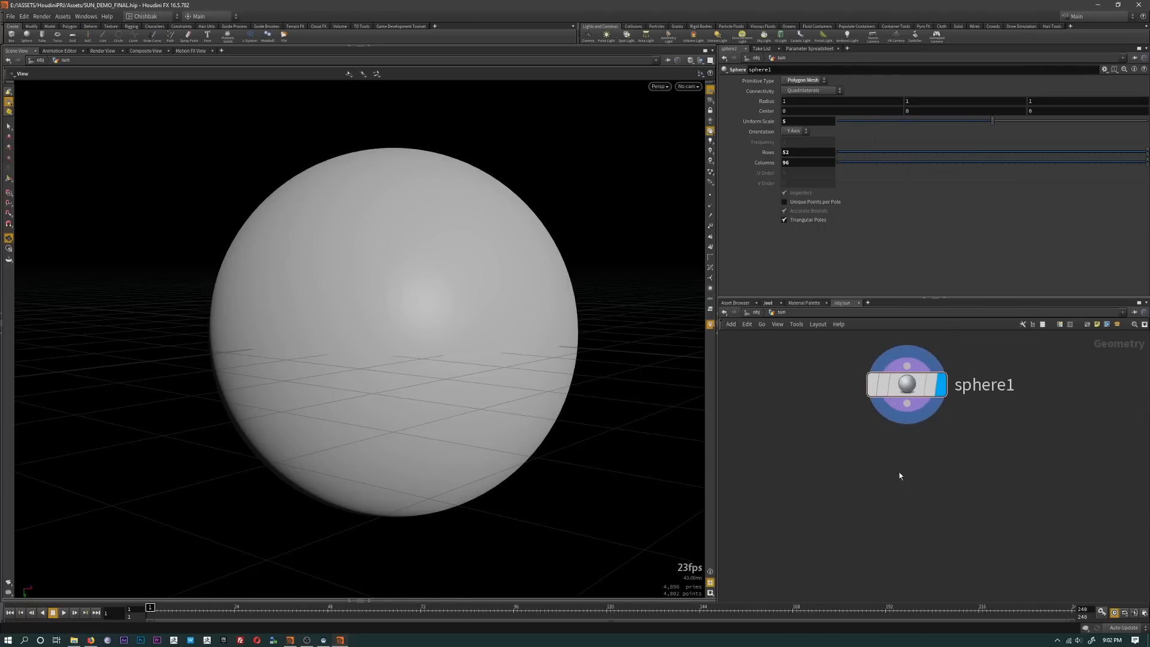
scroll(898, 475, down, 2)
click(906, 508)
mouse_move(905, 510)
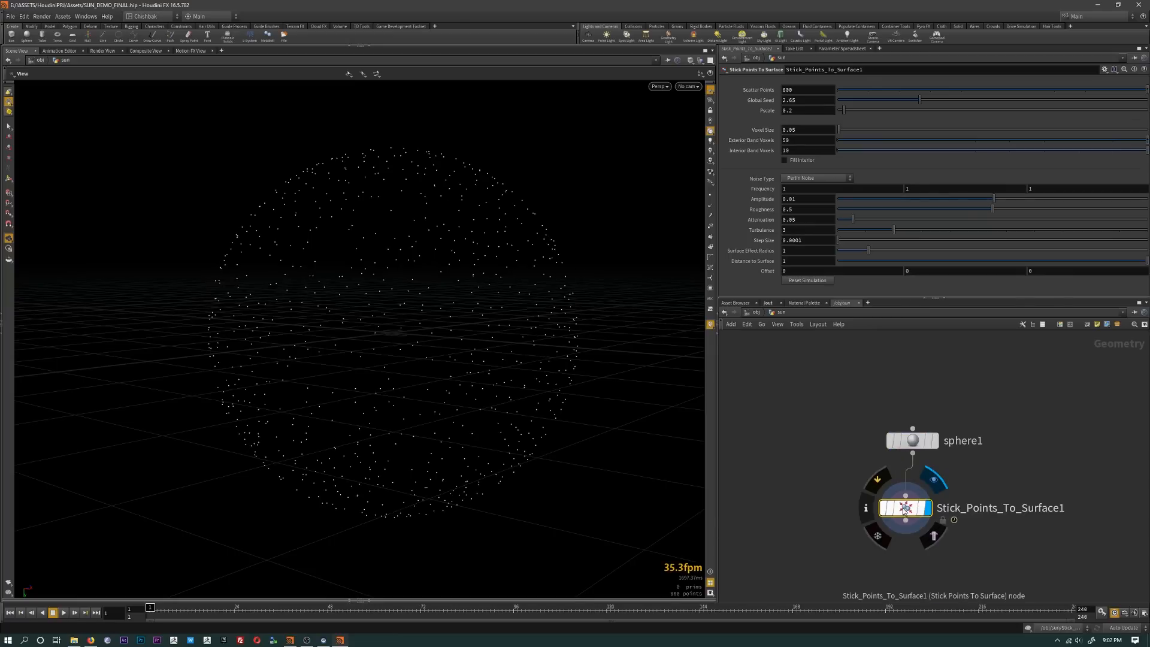
Step: Play the simulation and examine the scattered points moving over the sphere's surface from above
click(64, 612)
drag(269, 477, 481, 393)
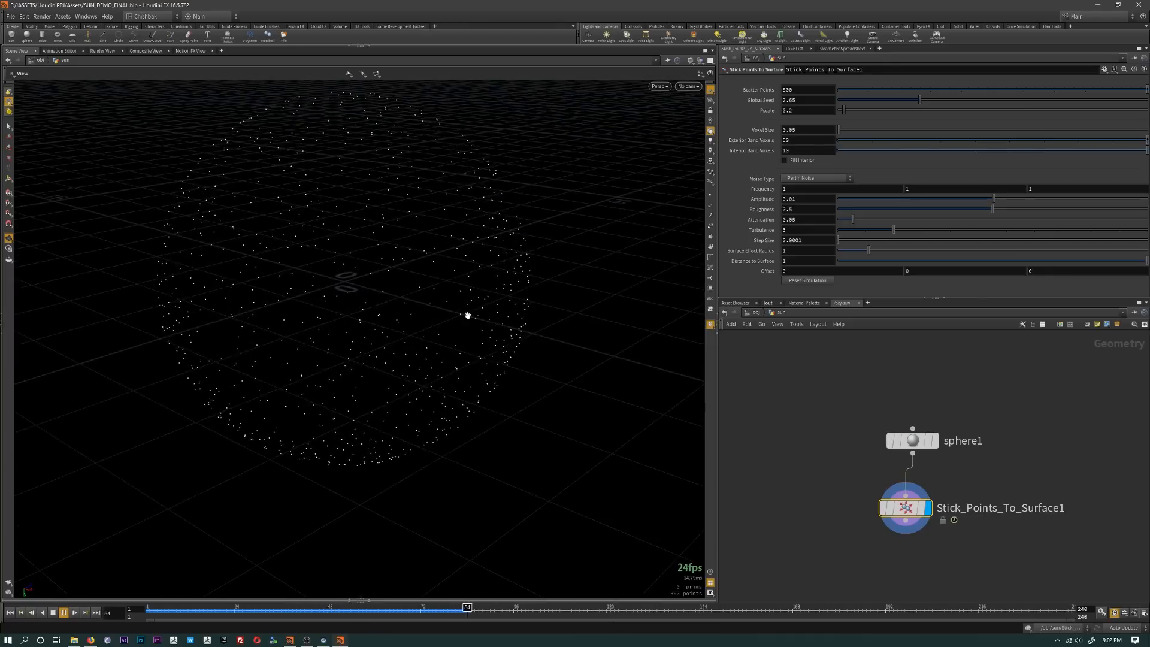
middle_drag(467, 316, 477, 365)
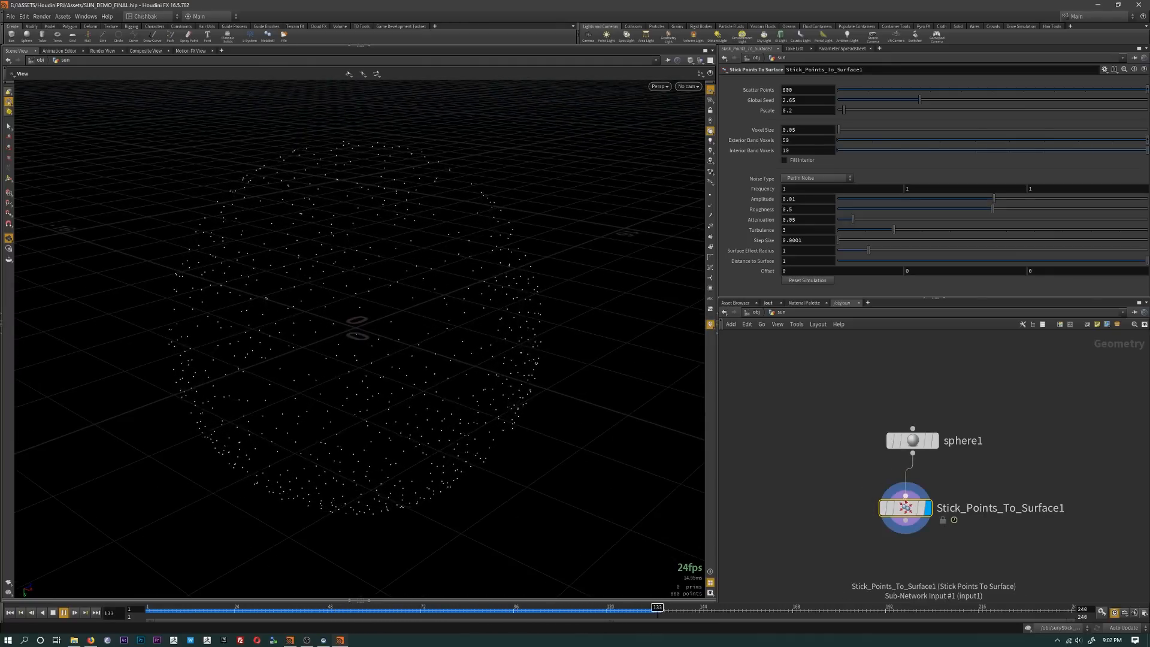
Step: Examine the points moving over the sphere from several angles during playback, and return the simulation to frame 1
drag(501, 439, 480, 450)
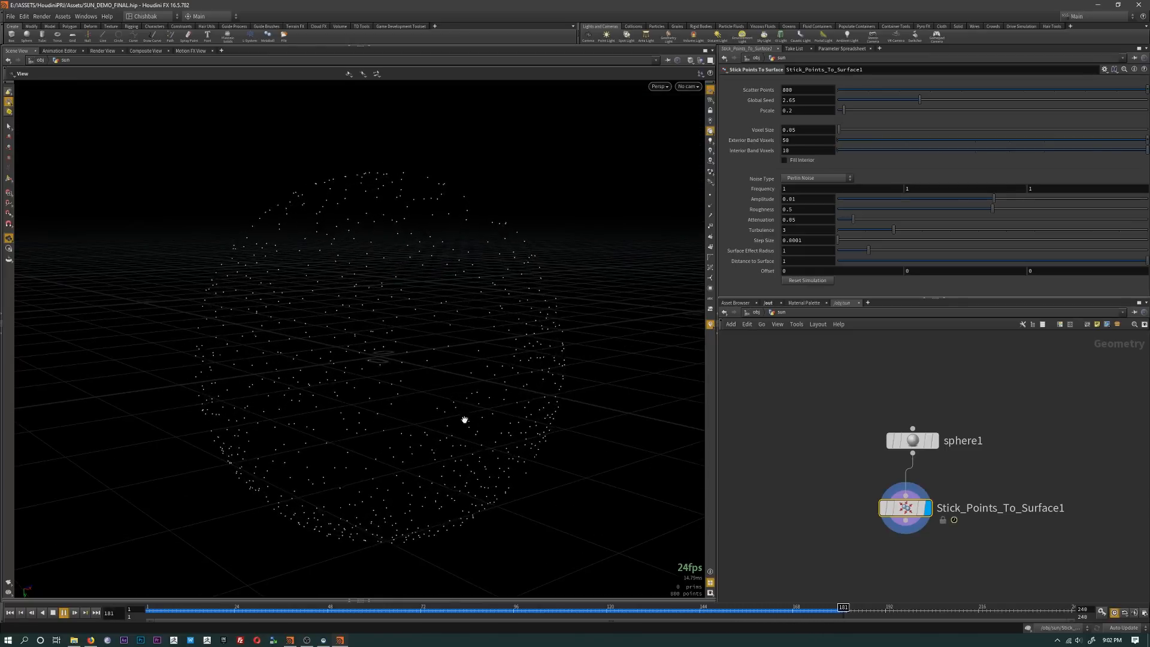
drag(447, 403, 498, 415)
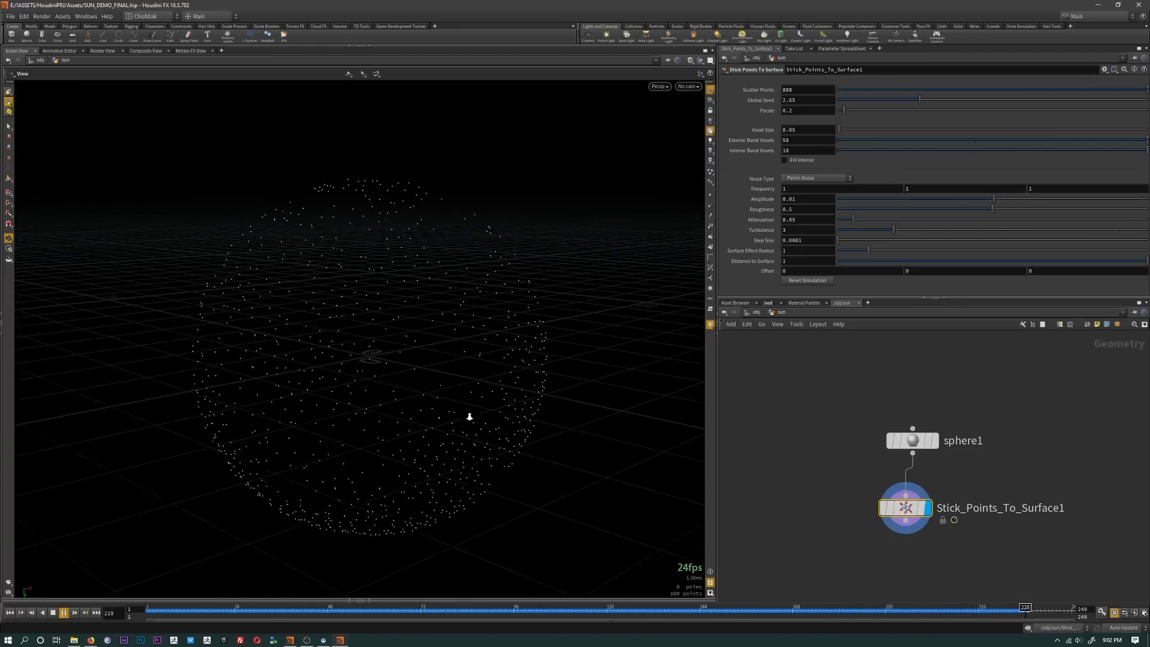
drag(421, 383, 465, 372)
mouse_move(411, 612)
mouse_down()
mouse_move(160, 611)
mouse_move(423, 611)
mouse_move(682, 636)
mouse_move(150, 639)
mouse_up()
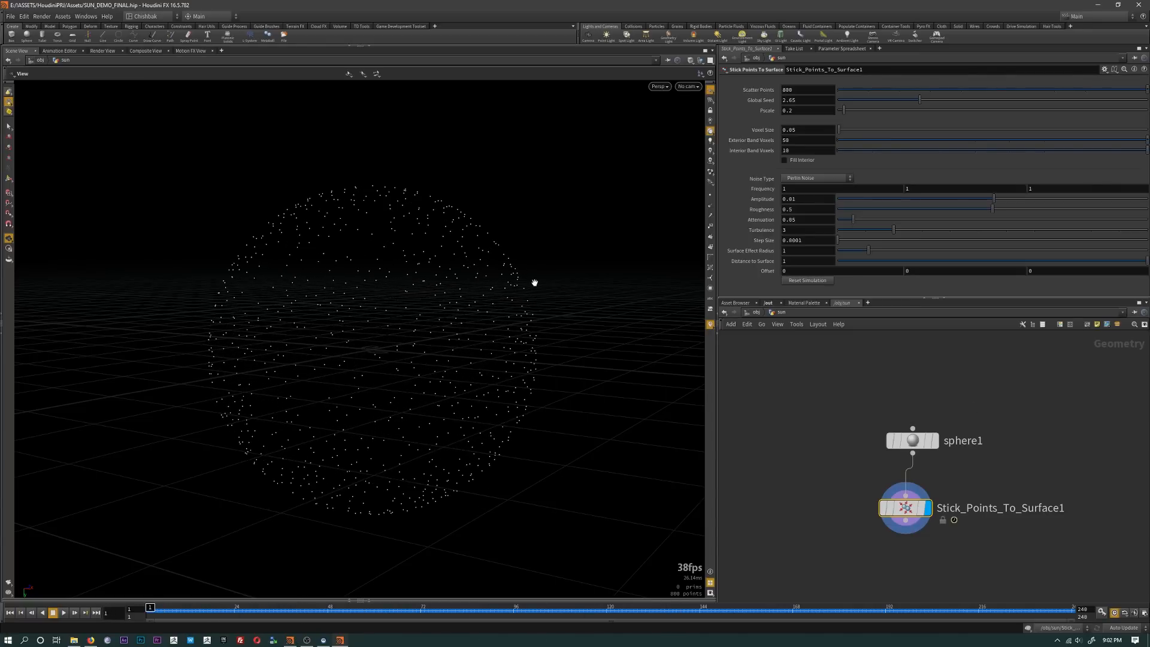
drag(549, 316, 463, 313)
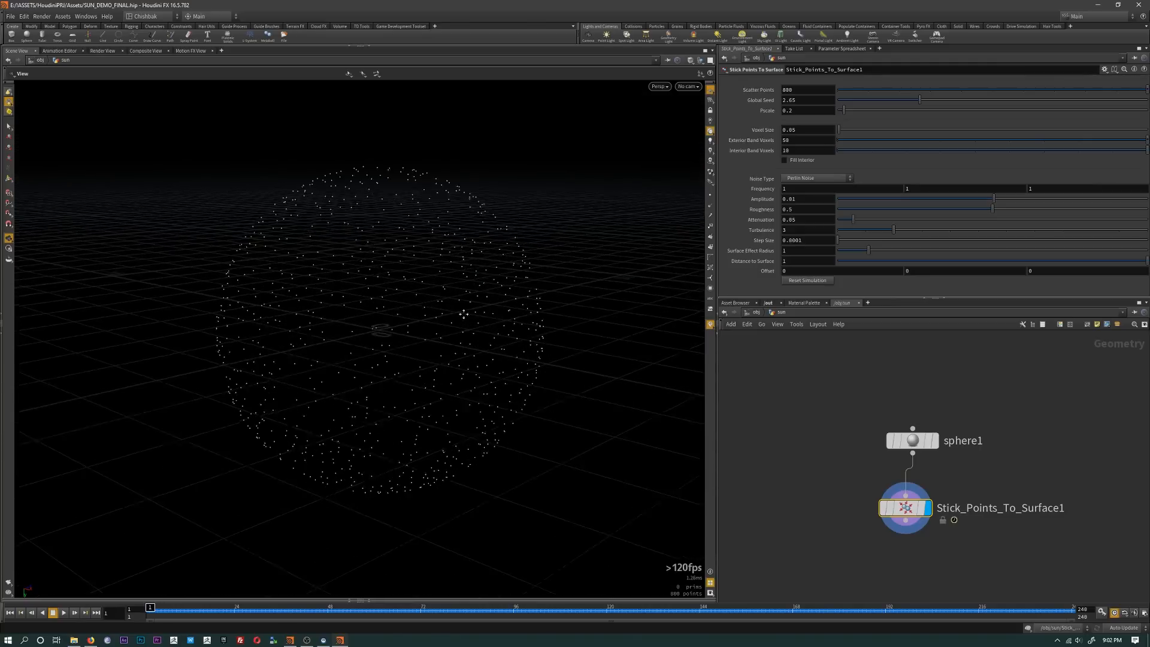
scroll(463, 313, up, 4)
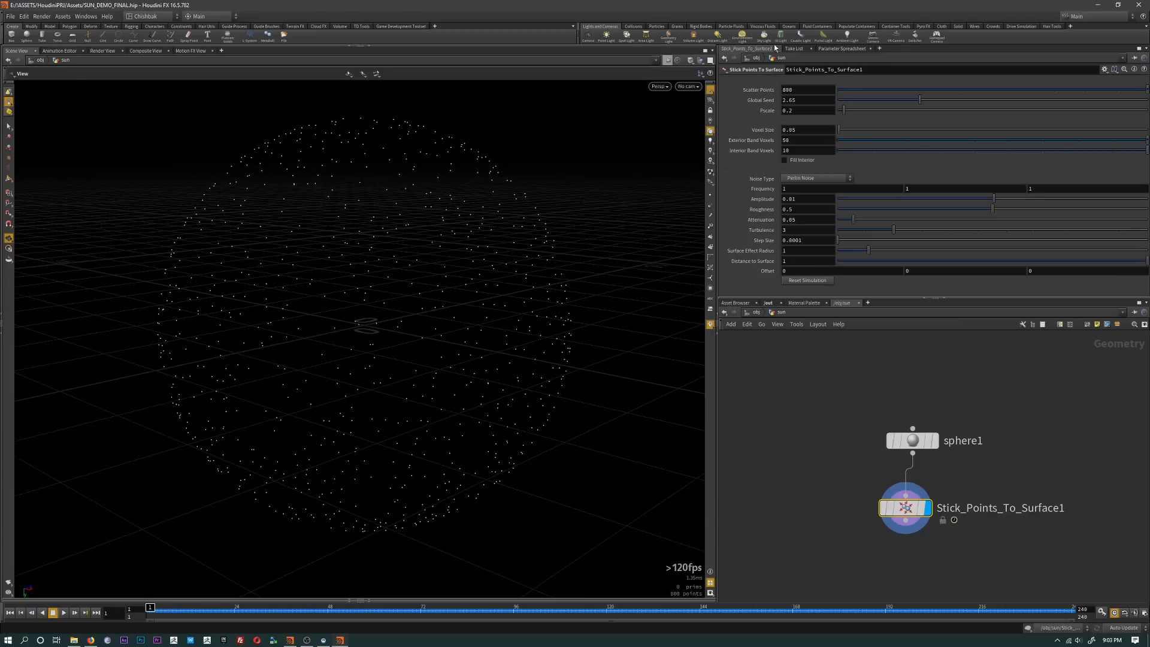
Step: Set the Scatter Points value of the Stick Points To Surface node to 150
drag(783, 91, 778, 91)
key(Return)
middle_drag(547, 300, 542, 325)
right_drag(542, 325, 423, 465)
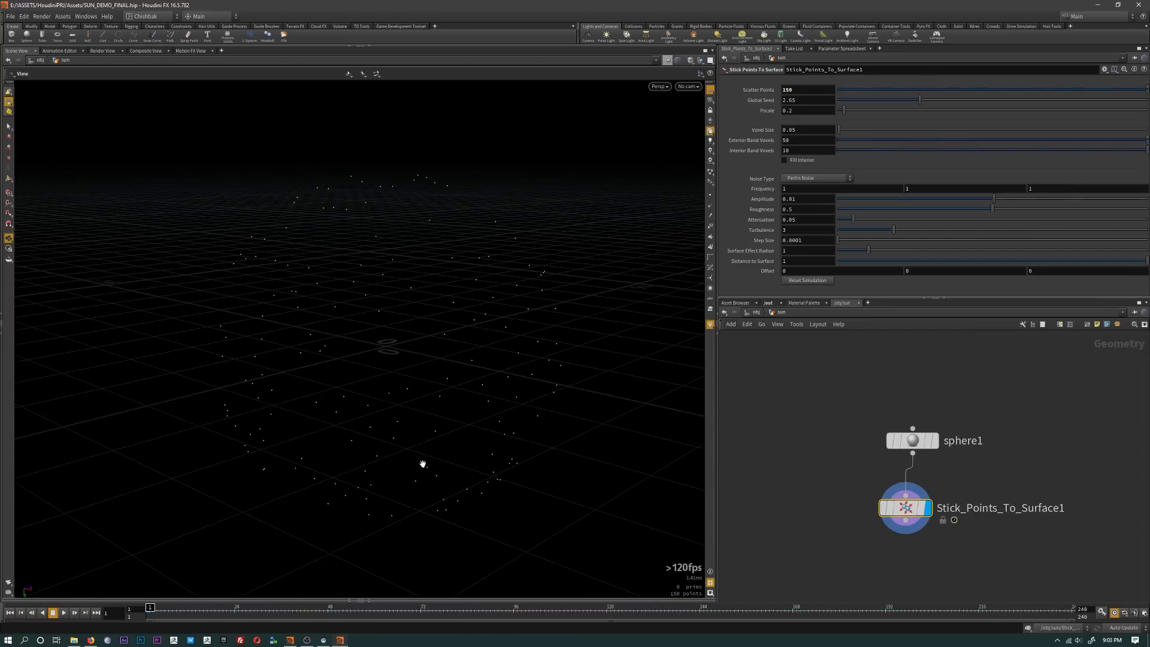
Step: Play the simulation with point numbers displayed to examine how individual points move, return to frame 1 and hide the numbers
click(63, 612)
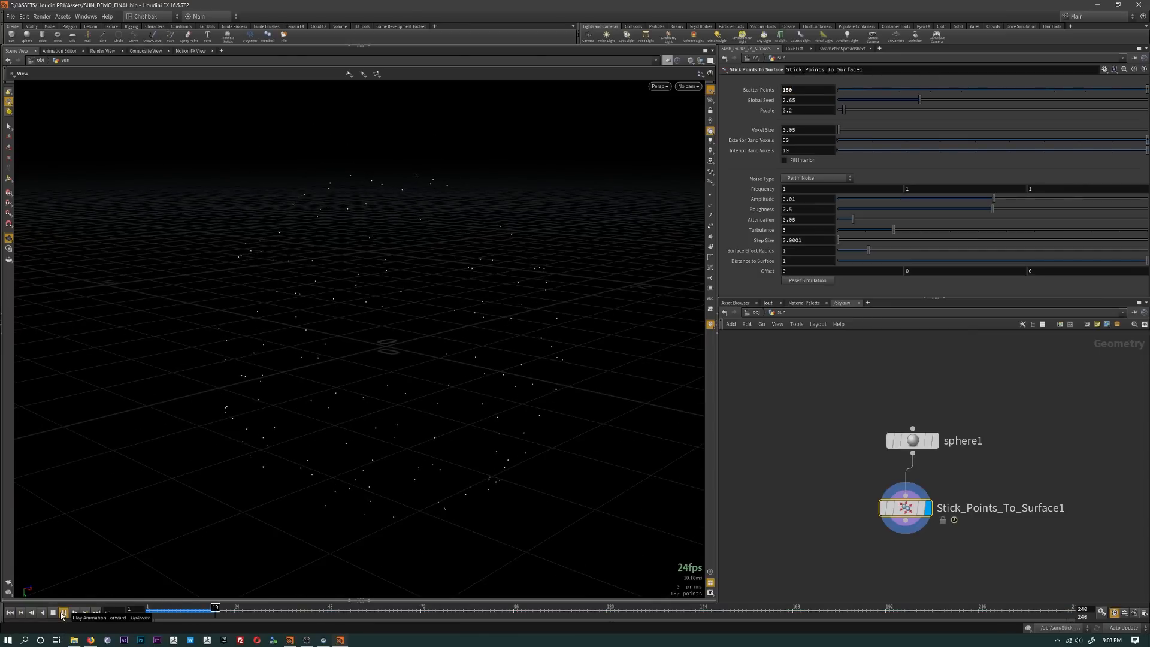
drag(454, 425, 467, 393)
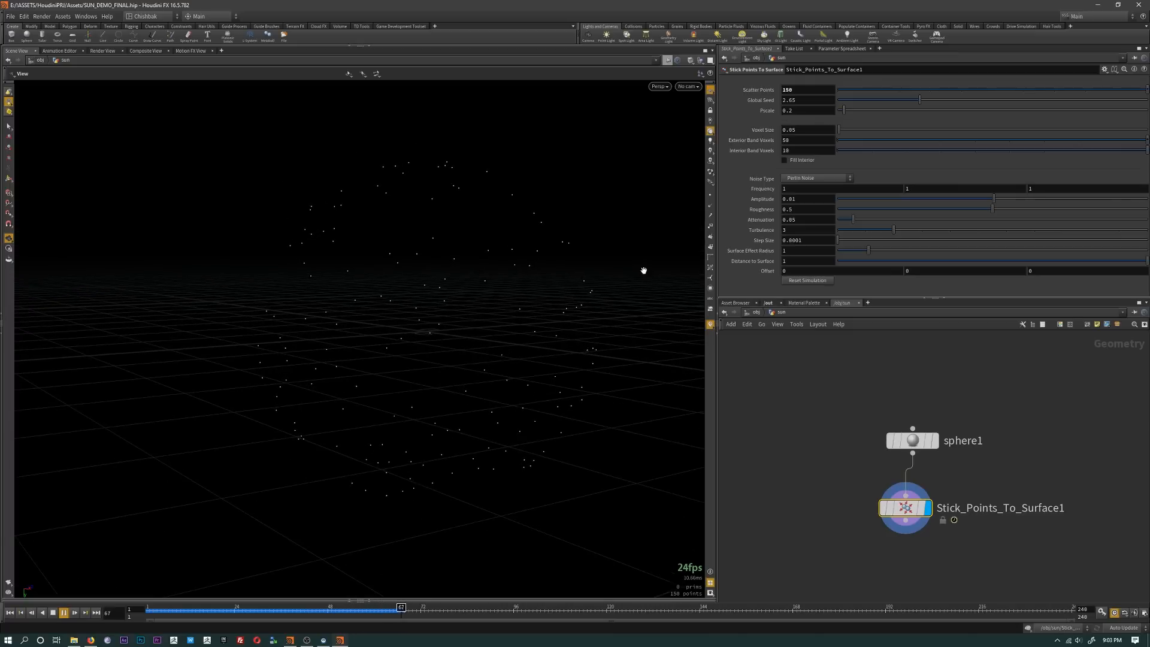
click(711, 226)
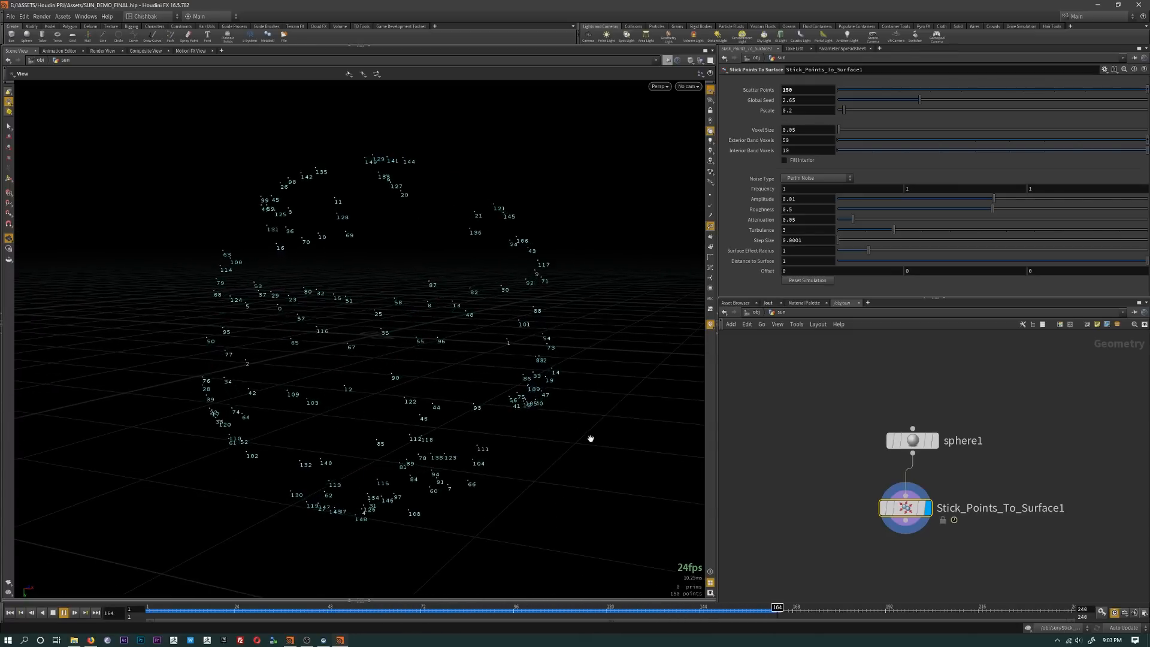
drag(570, 398, 595, 403)
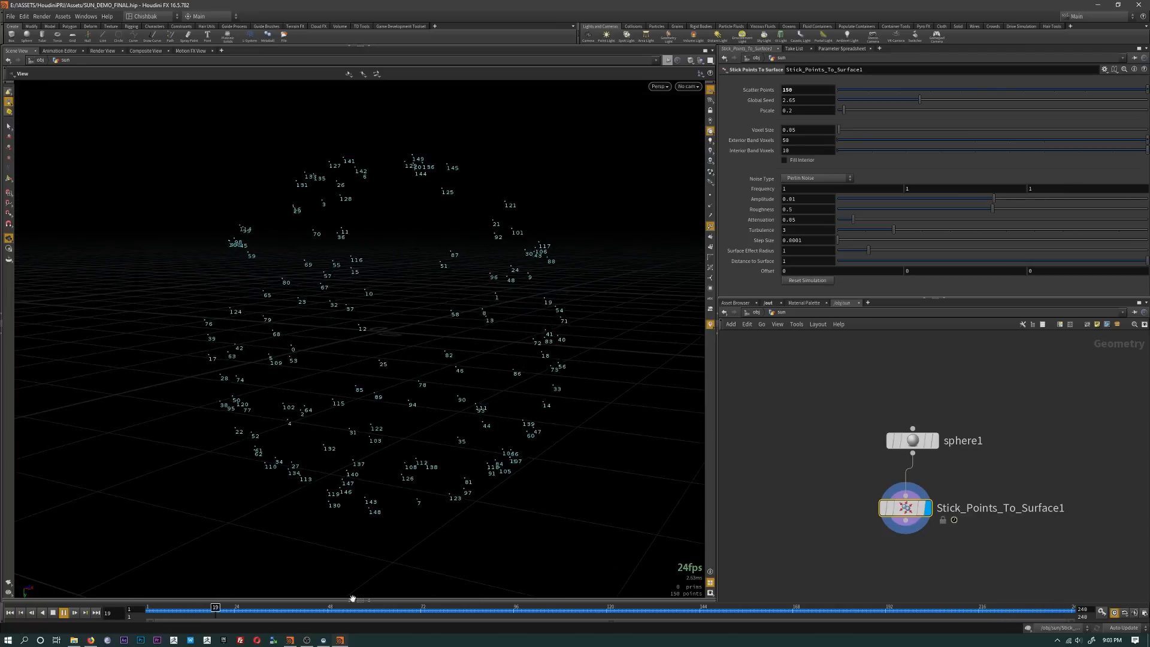
click(10, 613)
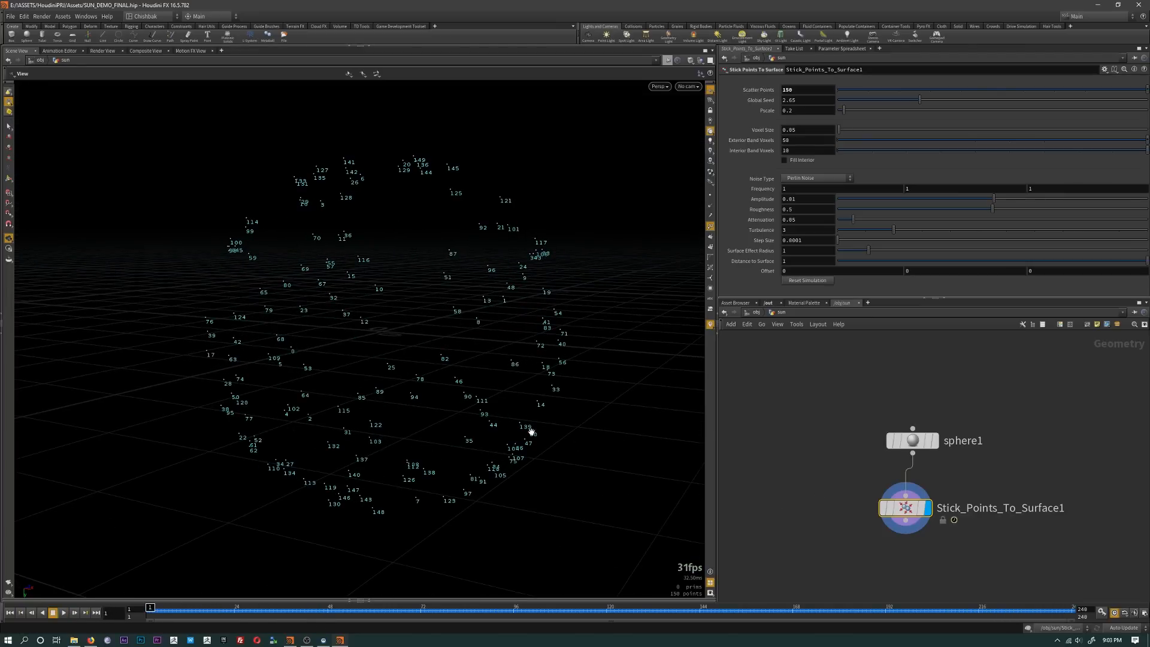
middle_drag(532, 431, 521, 462)
drag(572, 442, 551, 458)
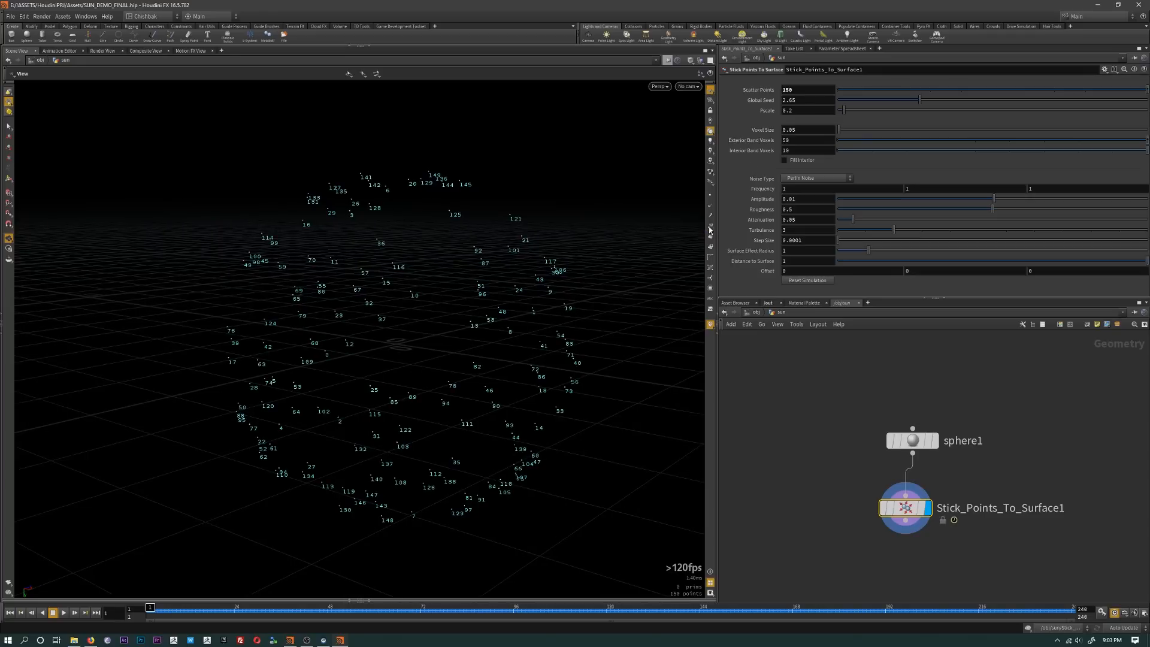
click(710, 246)
Step: Add a Magnetic Field Asset node directly below the Stick Points To Surface node
middle_drag(881, 572, 865, 525)
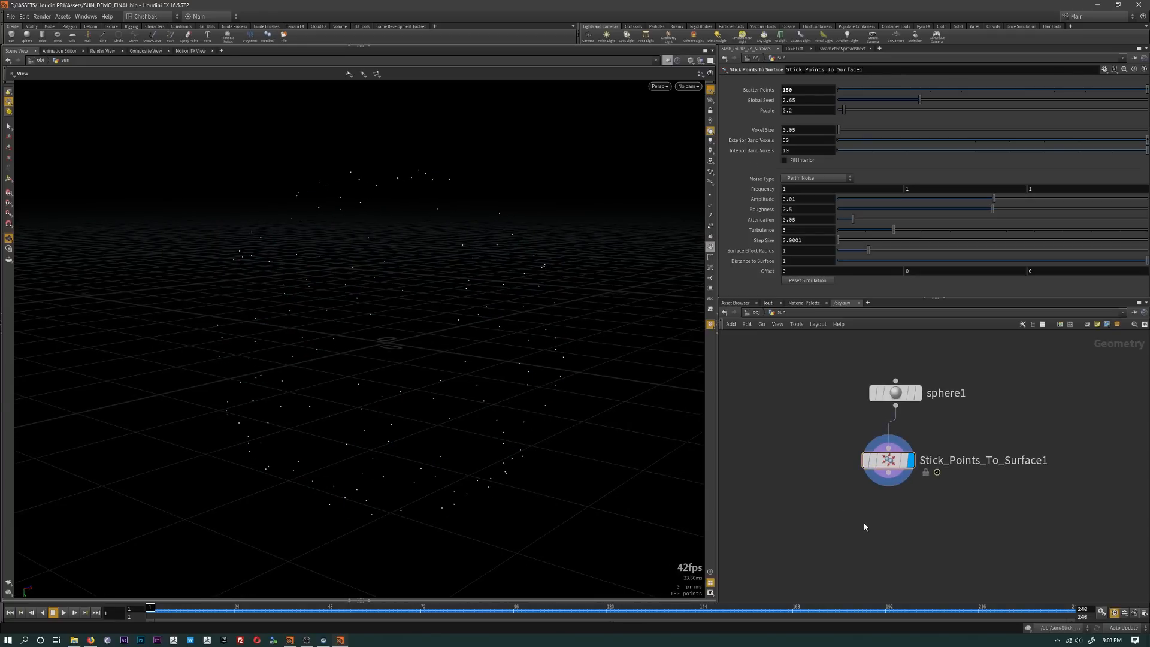
key(Tab)
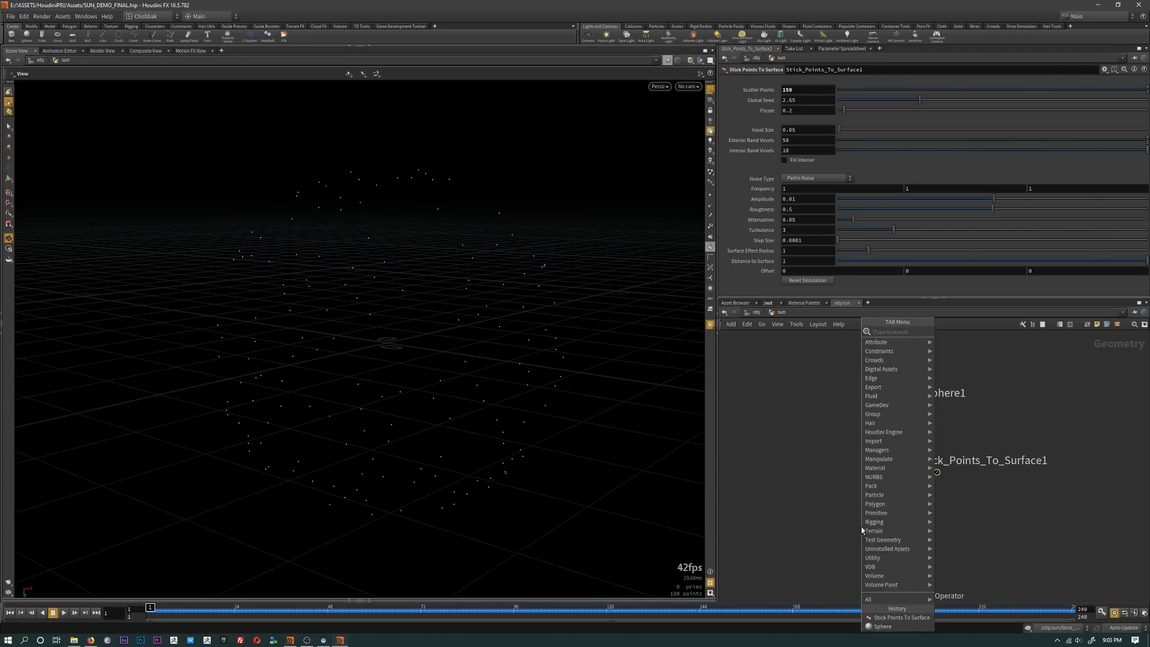
text(MAGNE)
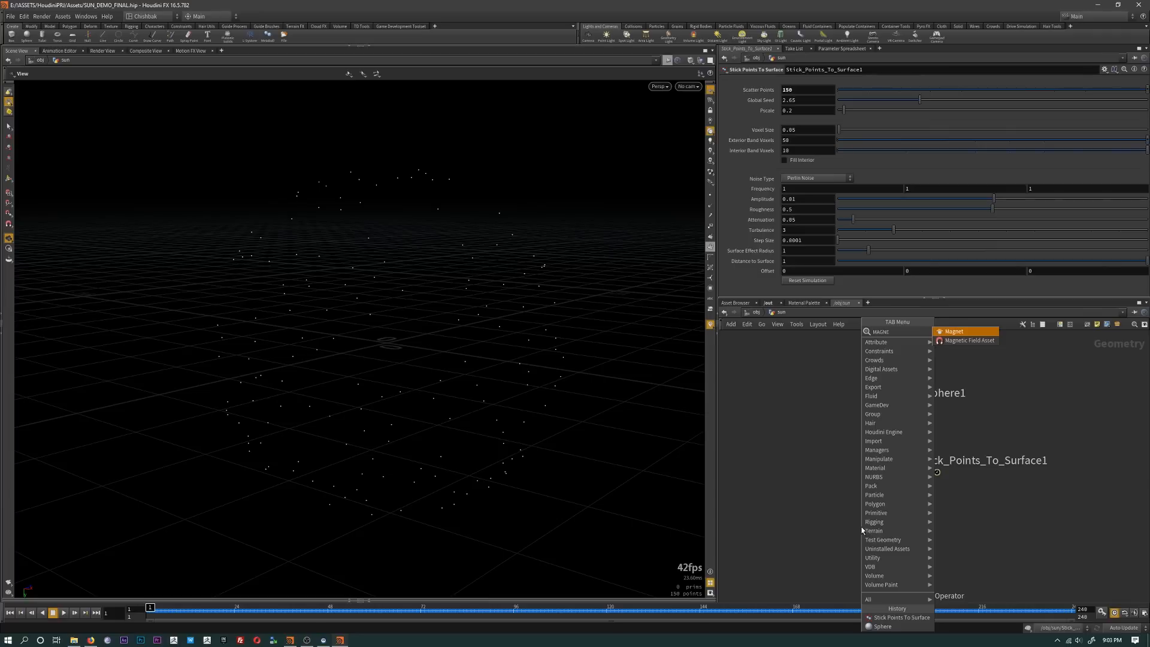
key(Down)
key(Return)
click(863, 527)
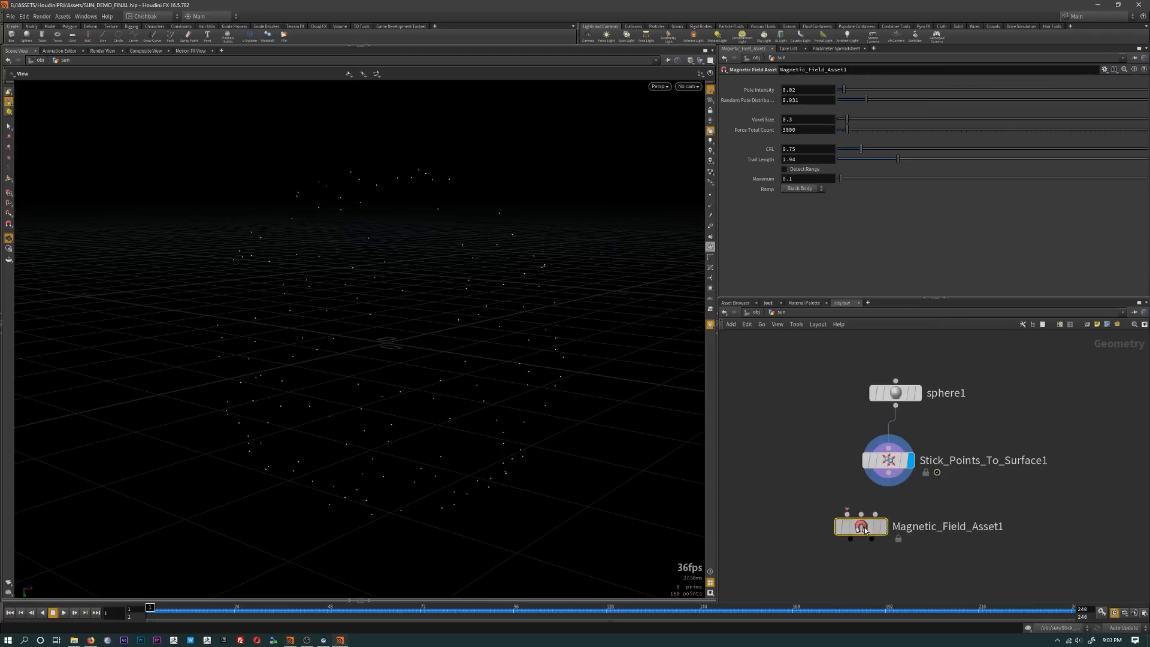
drag(865, 530, 890, 535)
scroll(955, 548, up, 2)
scroll(940, 501, down, 2)
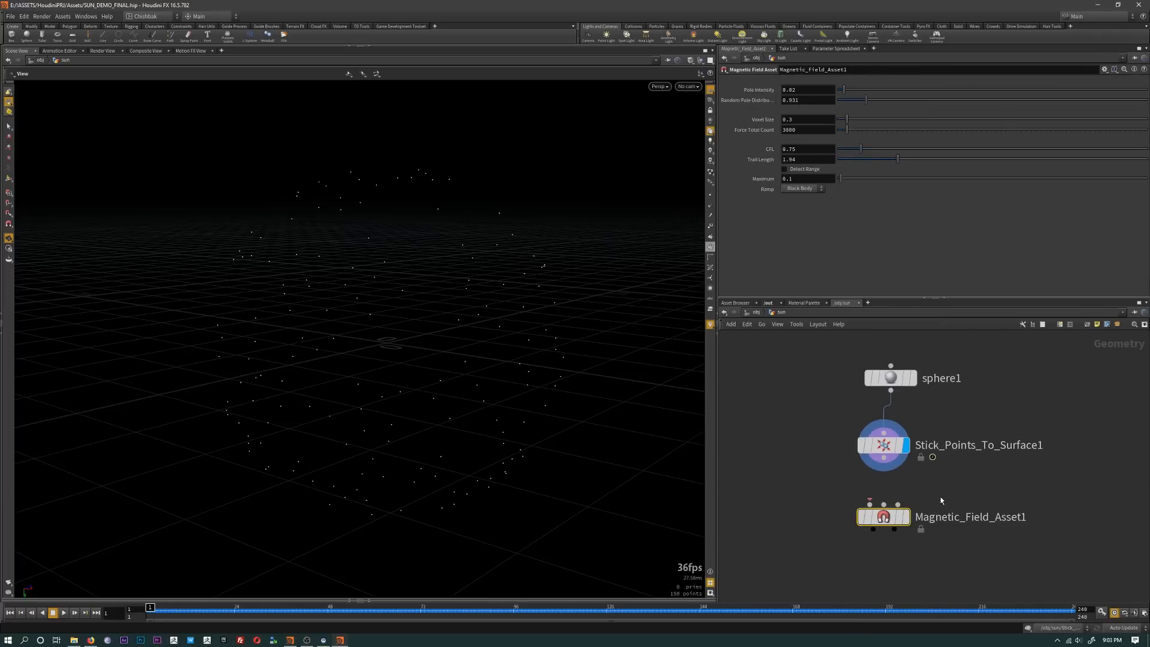
scroll(917, 455, up, 3)
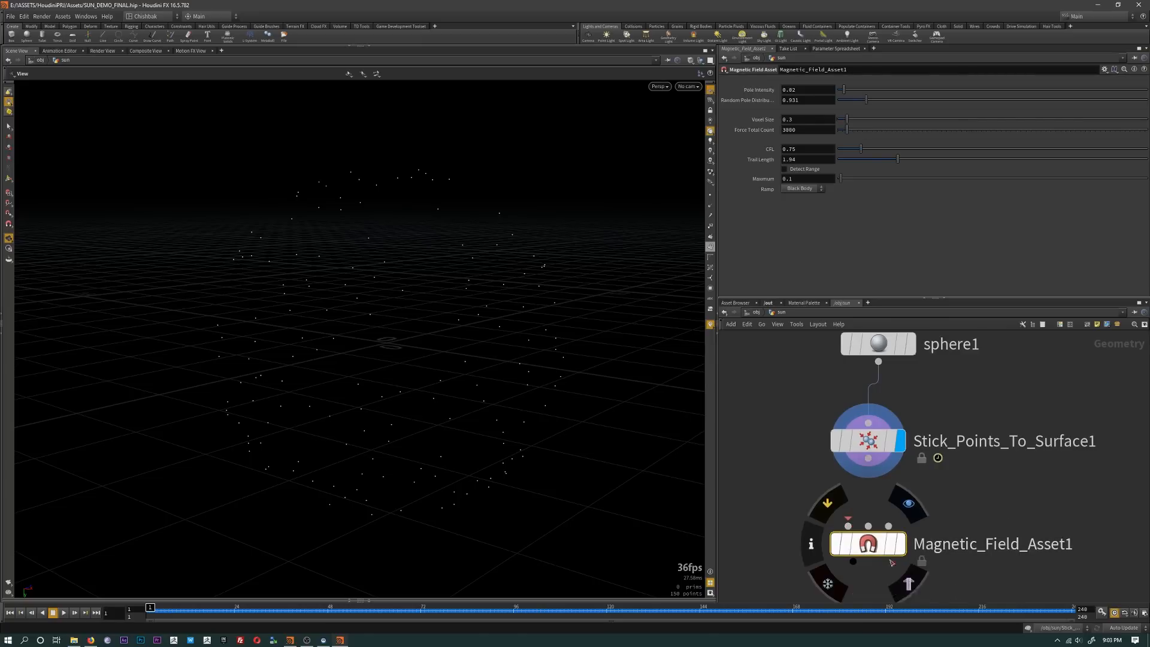
Step: Examine the network inside the Magnetic Field Asset, including the pole code in attribwrangle1, and return to the sun network
double_click(864, 544)
scroll(913, 450, up, 5)
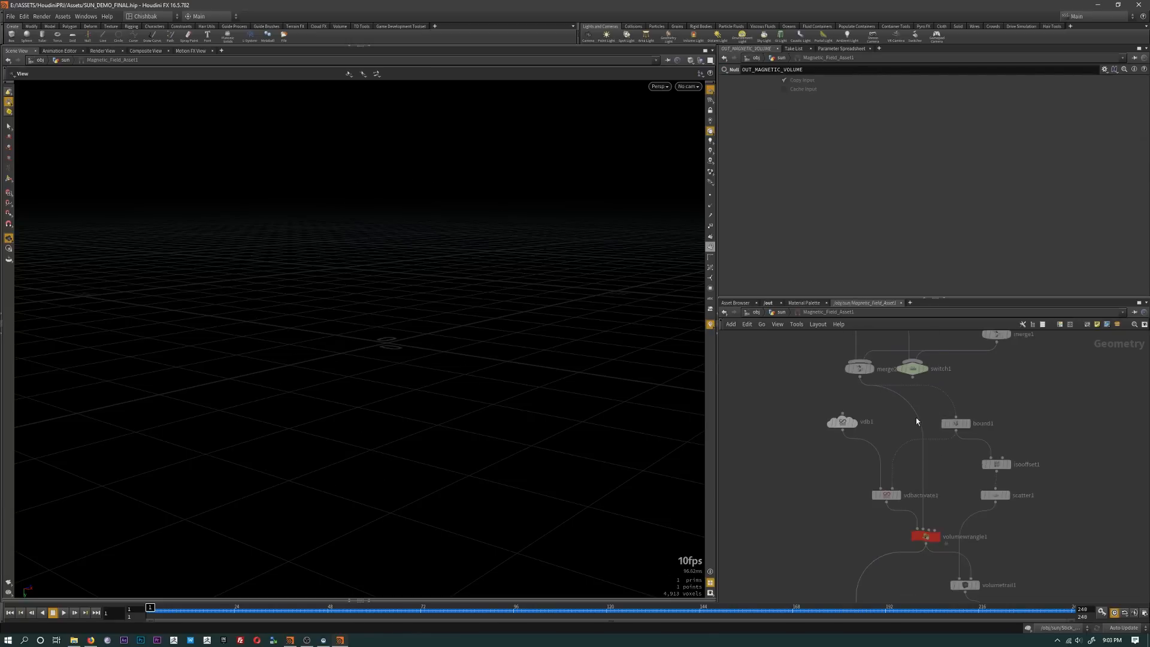
middle_drag(915, 393, 914, 628)
click(848, 509)
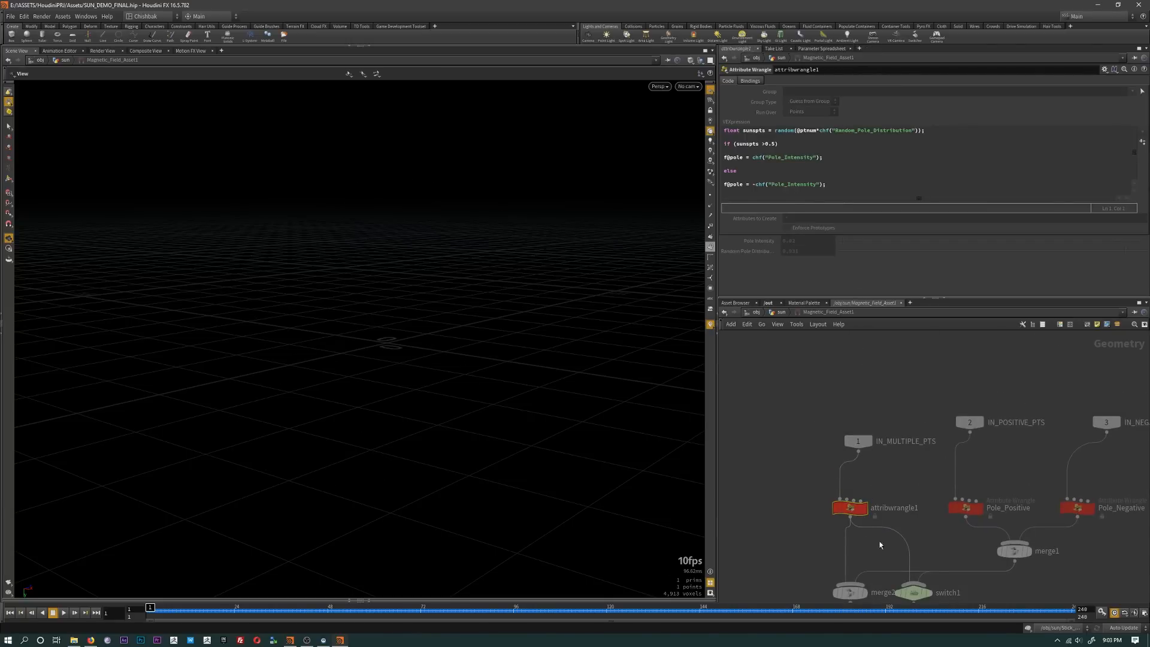
mouse_move(858, 522)
click(782, 312)
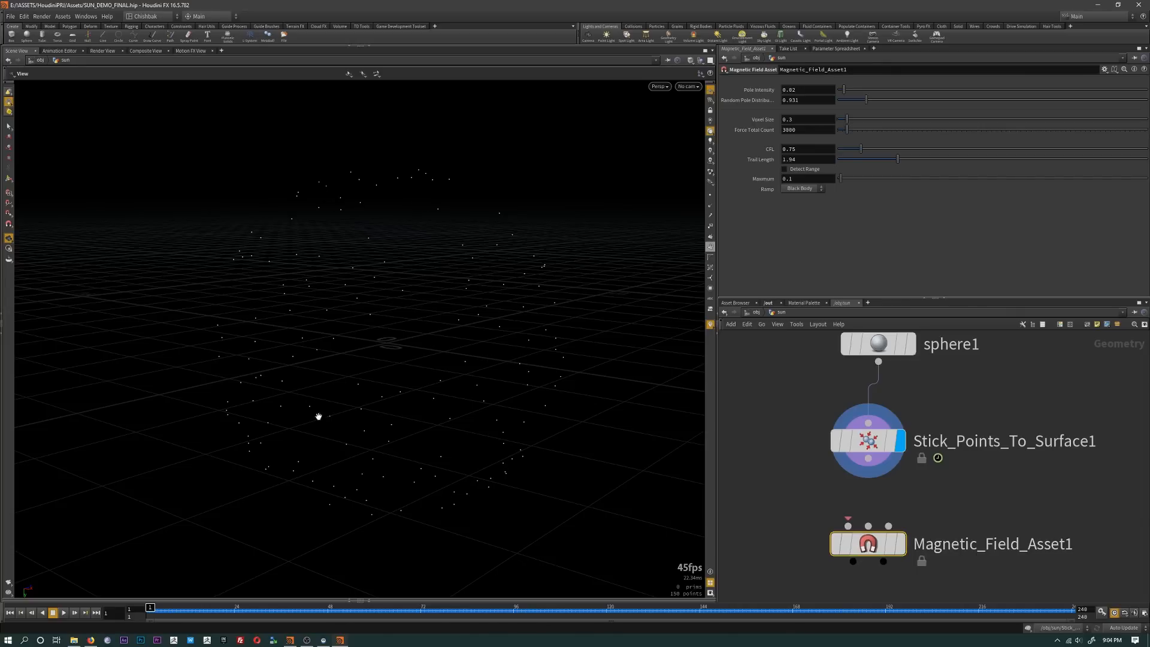
Step: Connect the Stick Points To Surface output to the first input of the Magnetic Field Asset and display that asset in the viewport
middle_drag(791, 515, 807, 495)
click(884, 438)
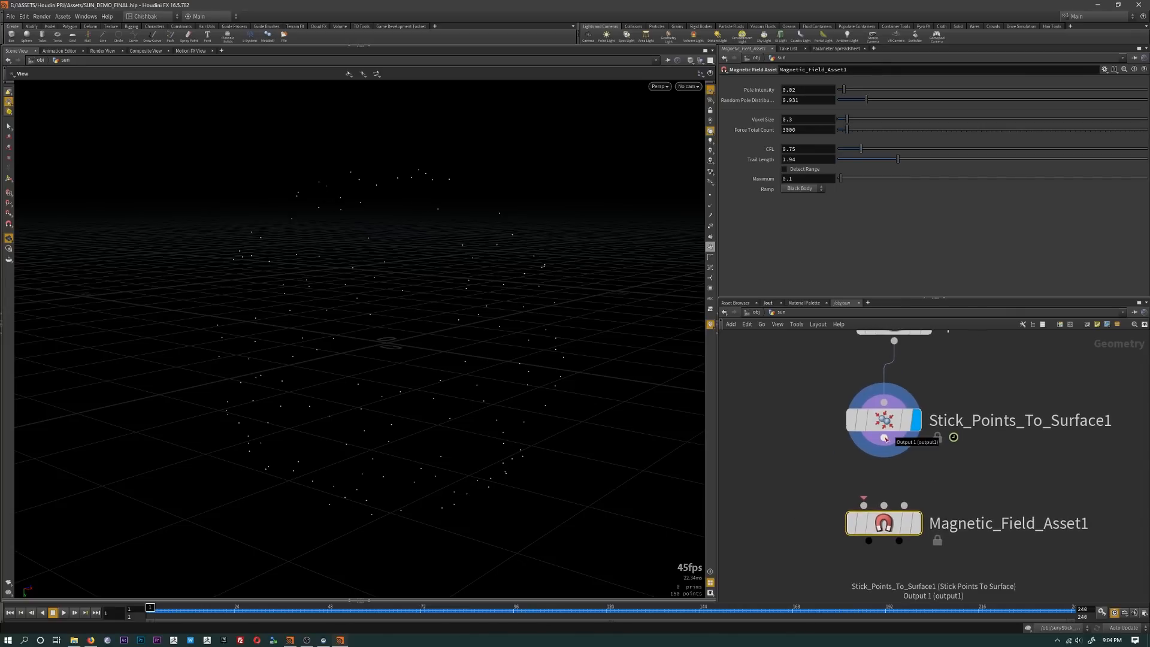
click(857, 529)
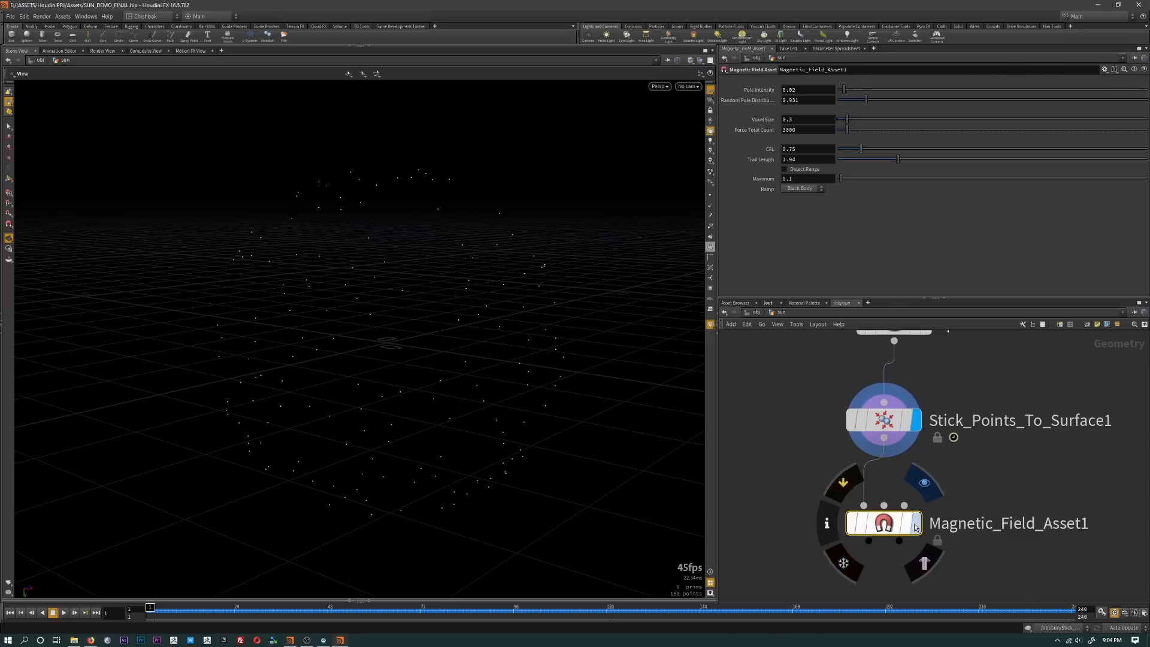
click(914, 523)
Step: Add a Null node to the first output of the Magnetic Field Asset, name it VDB_VOLUME and place it below the asset
middle_drag(886, 576, 886, 464)
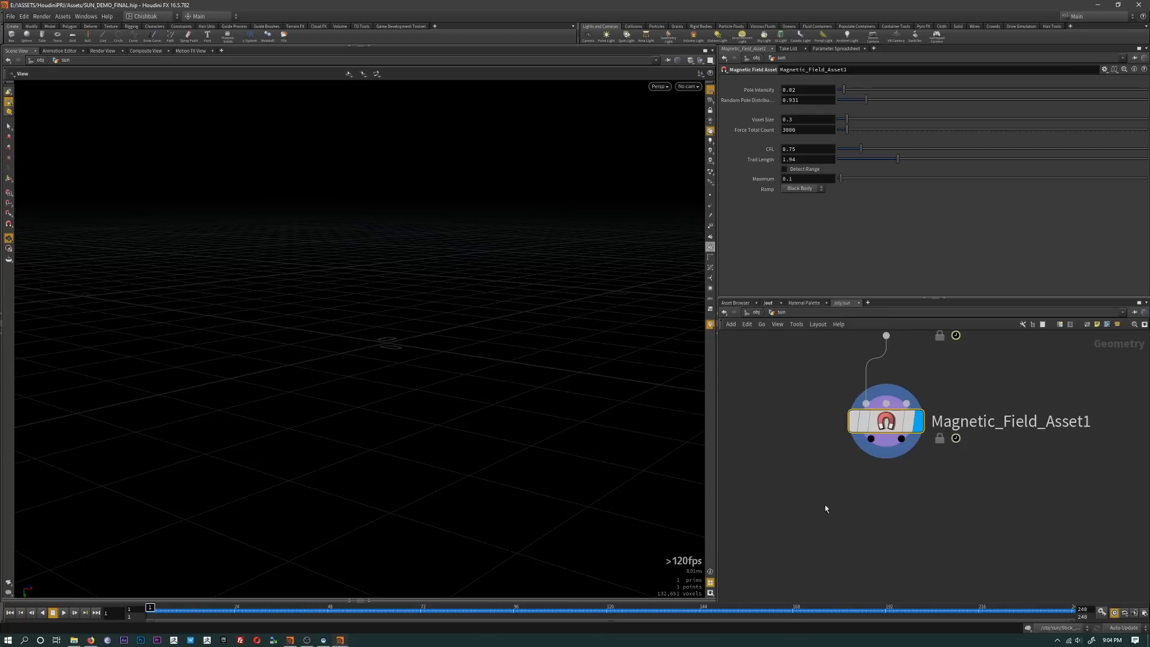
drag(872, 442, 810, 493)
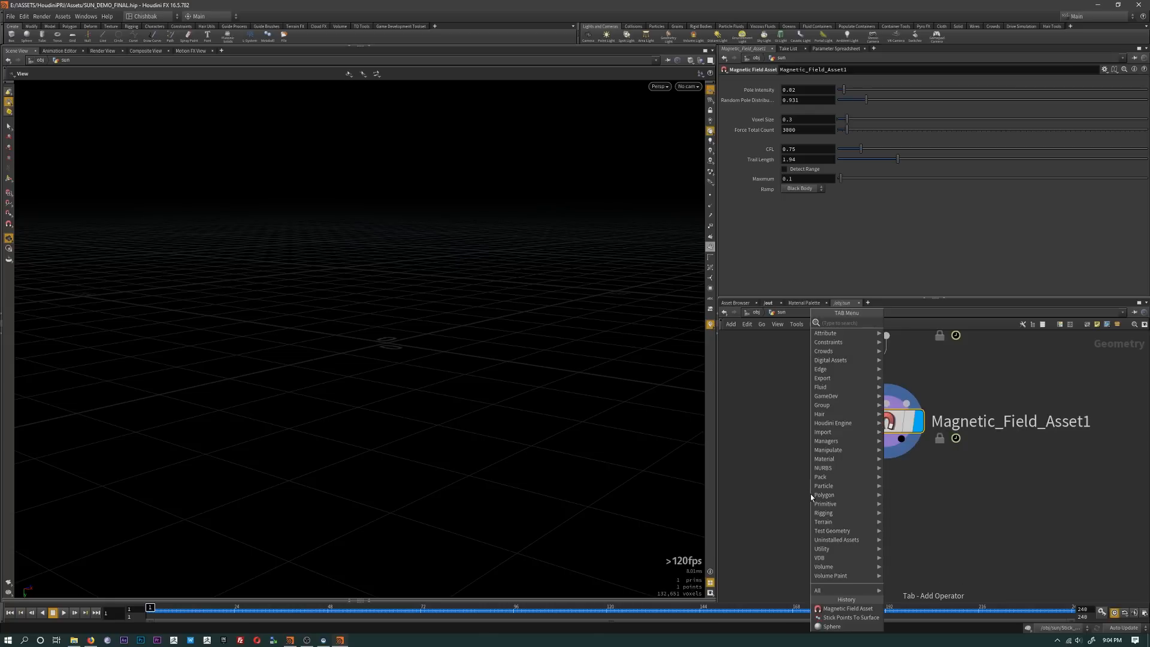
text(null)
key(Return)
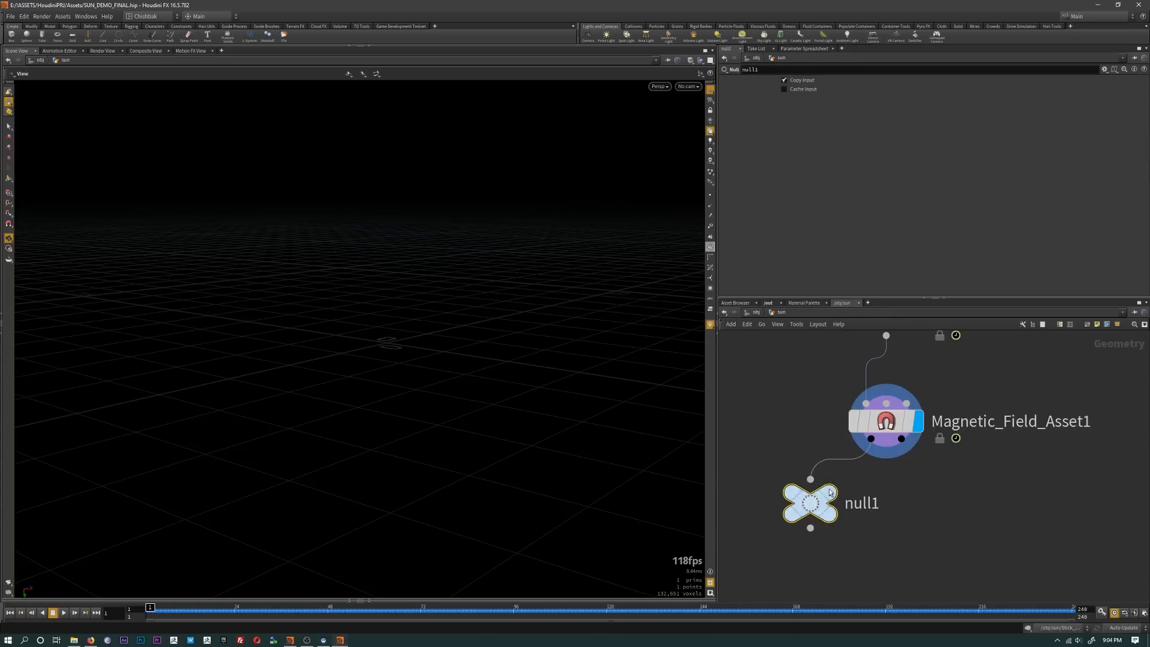
double_click(863, 503)
text(V)
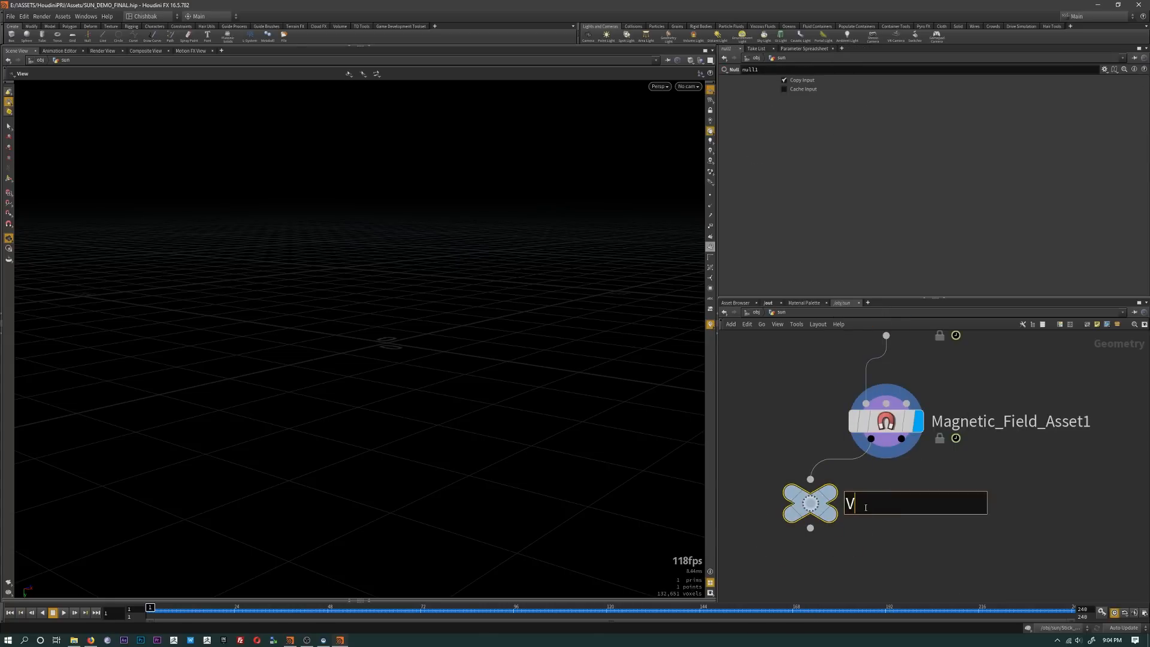
text(DB_VOLUME)
key(Return)
drag(815, 503, 787, 516)
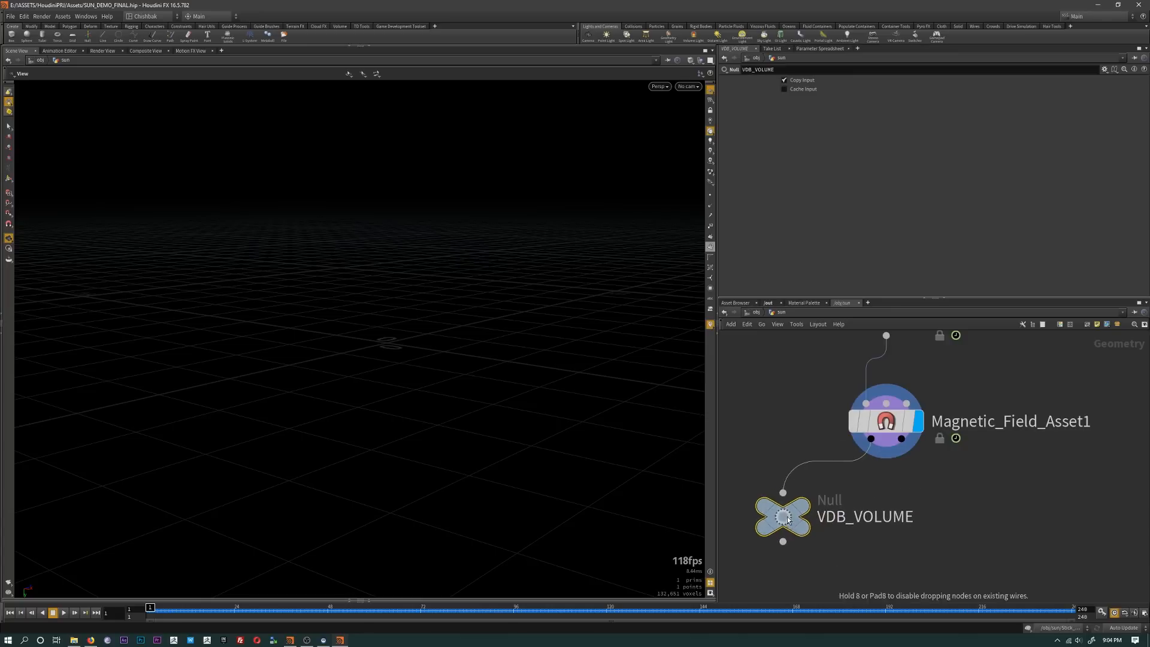
Step: Add another Null node connected to the second output of the Magnetic Field Asset, beside VDB_VOLUME
click(901, 438)
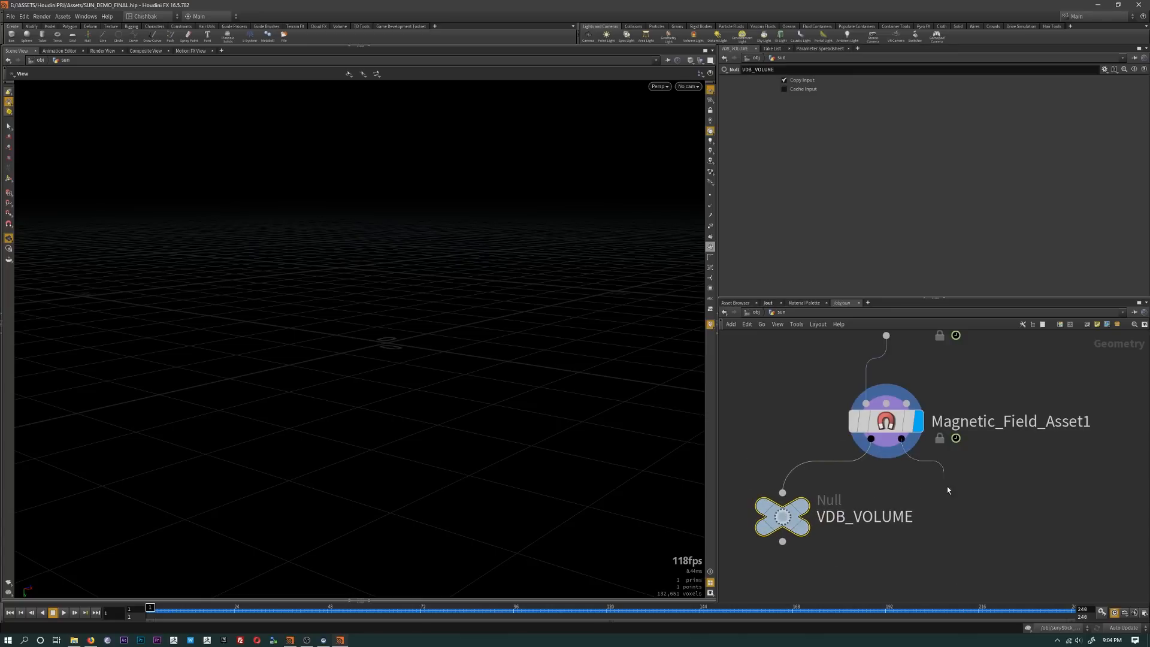
click(980, 498)
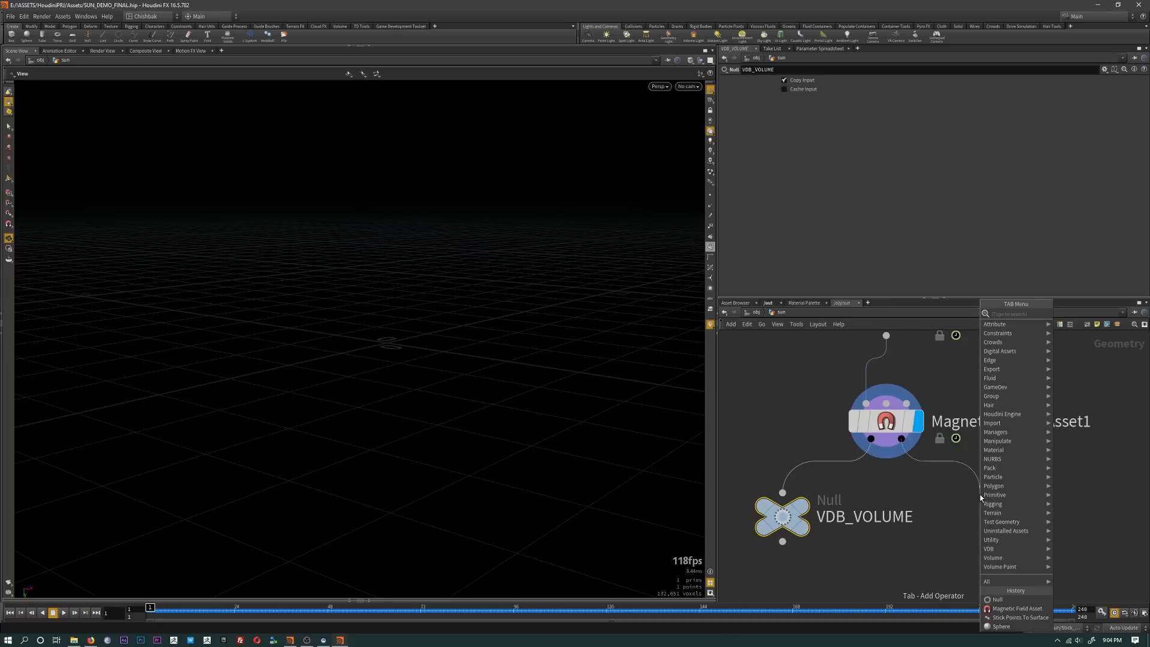
text(null)
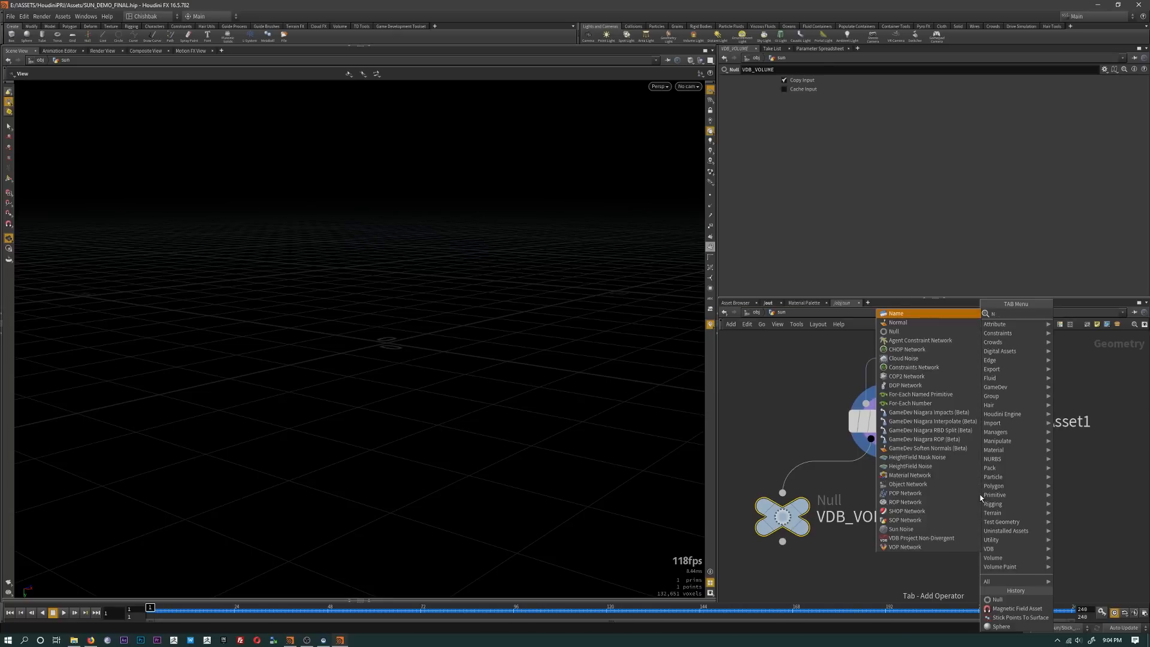
key(Return)
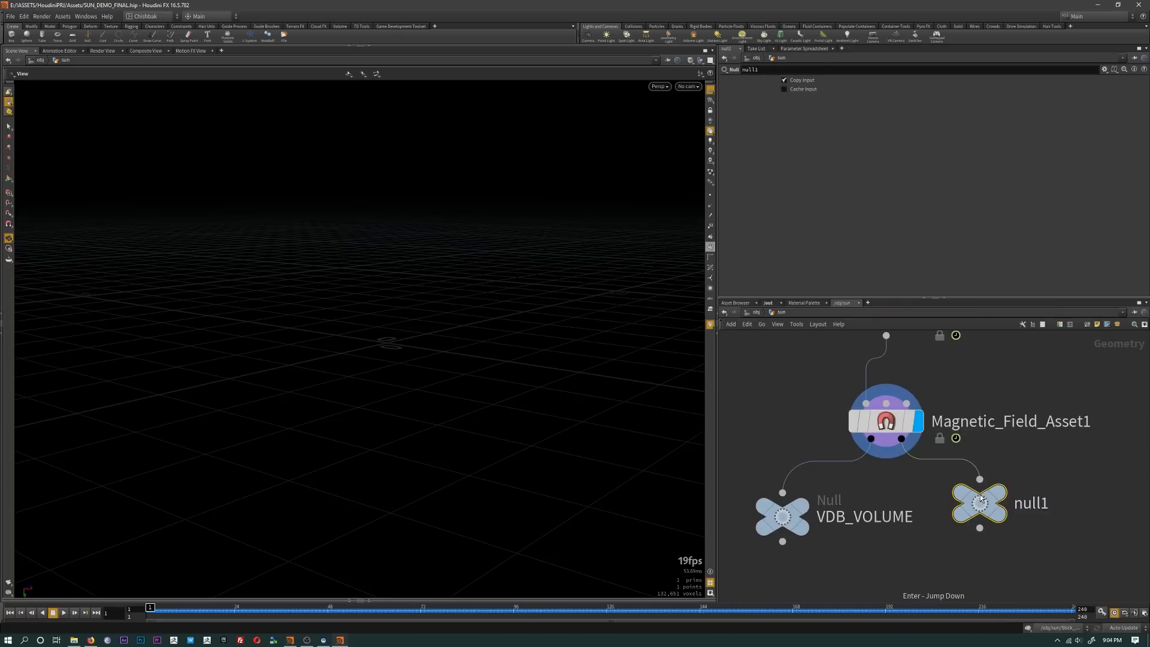
Step: Rename the Null node on the asset's second output to Visualize_magnetd
double_click(1020, 504)
text(VISUALIZ)
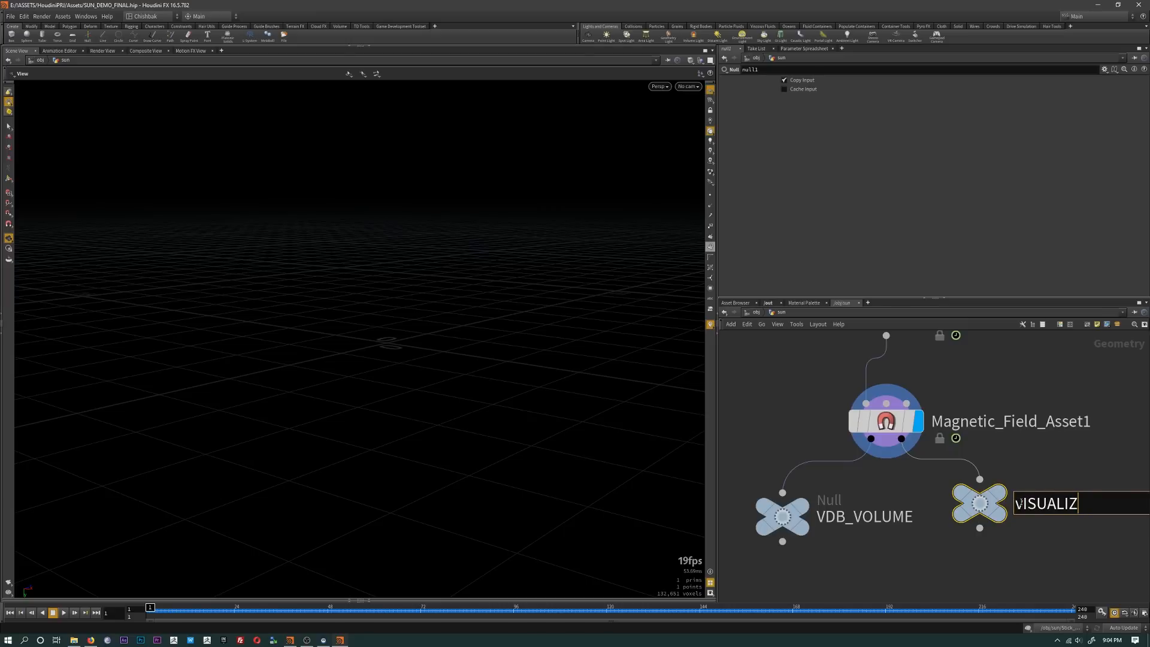
key(BackSpace)
key(BackSpace)
key(BackSpace)
key(BackSpace)
key(BackSpace)
key(BackSpace)
key(BackSpace)
text(isualize_)
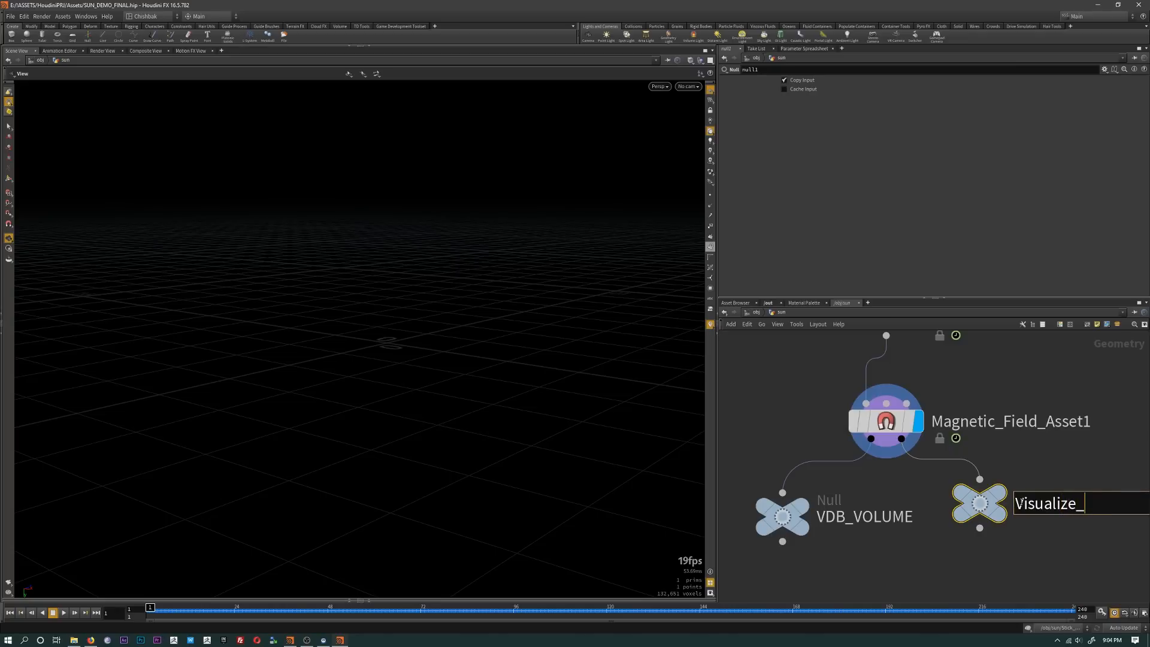
text(magnetd)
key(Return)
scroll(1132, 507, down, 1)
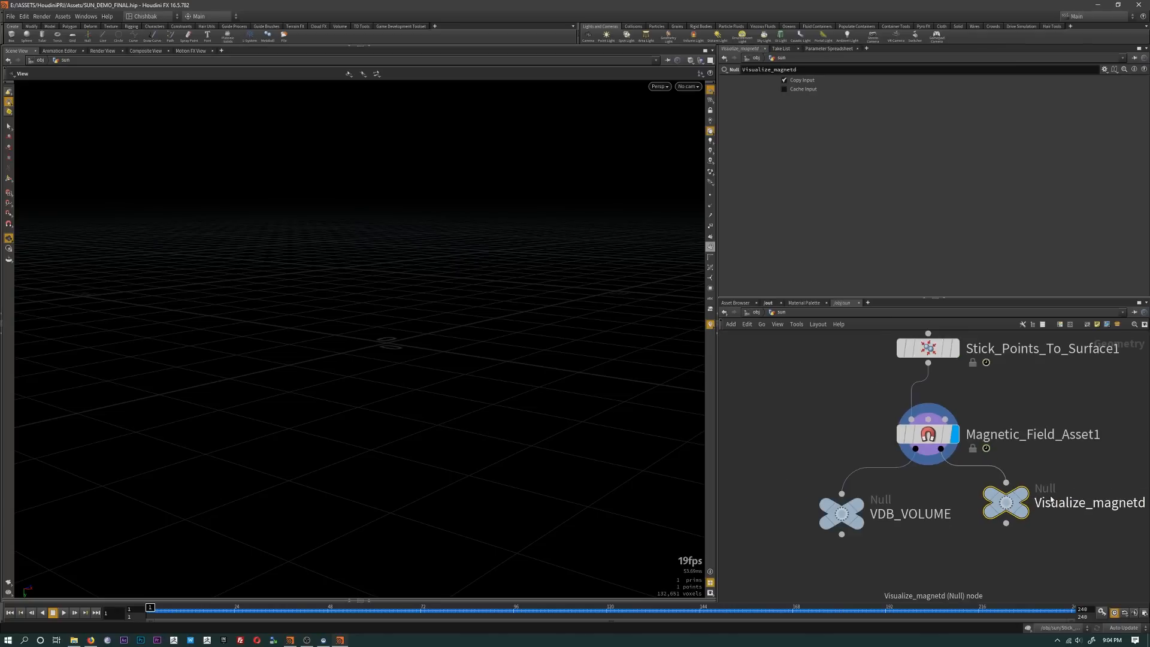
Step: Correct the name of the Null on the Magnetic Field Asset's second output to Visualize_magnets
middle_drag(1068, 490, 1029, 490)
click(1097, 506)
drag(1111, 505, 1101, 505)
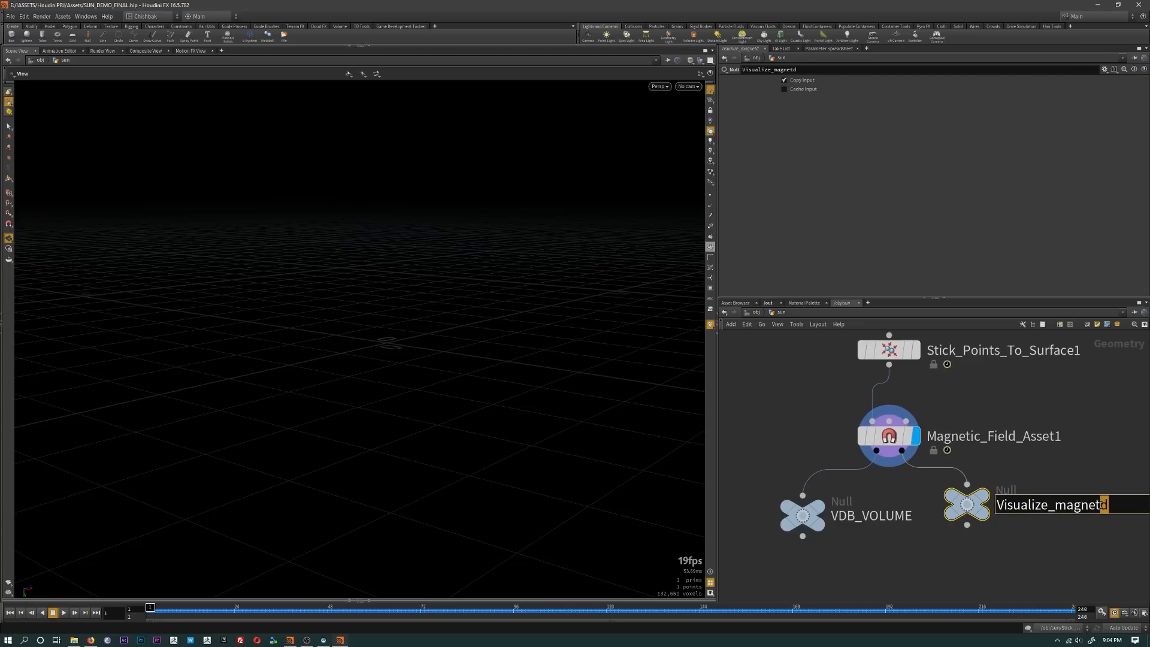
key(Return)
Step: Display the Visualize_magnets Null in the viewport and view the whole magnetic field
mouse_move(967, 509)
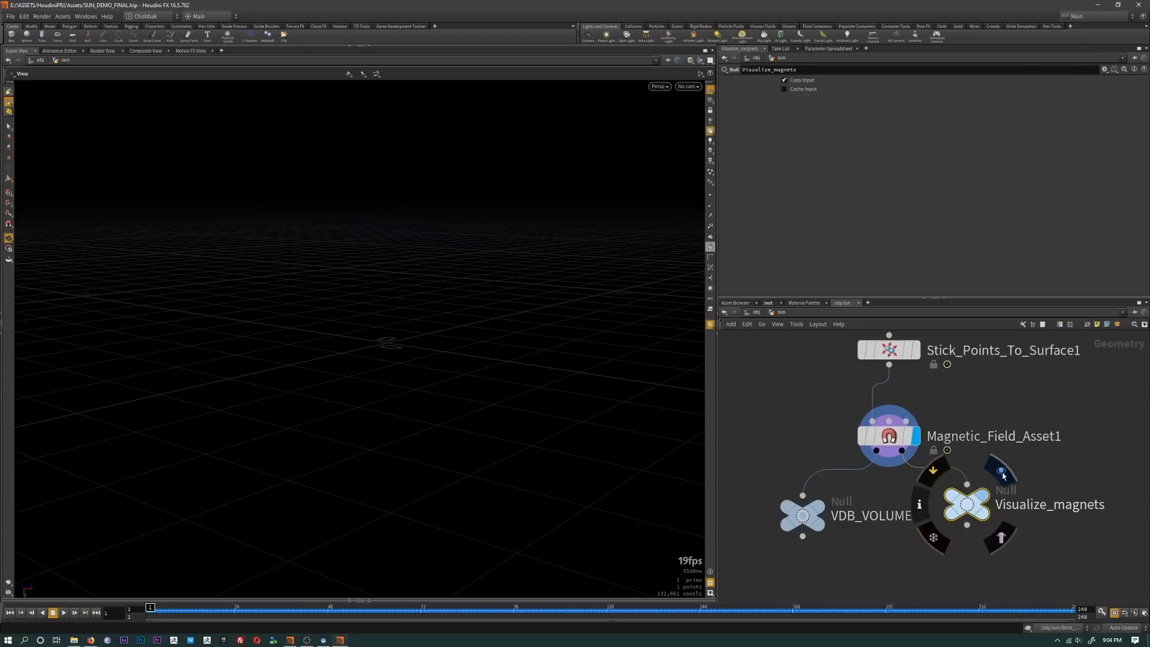
key(r)
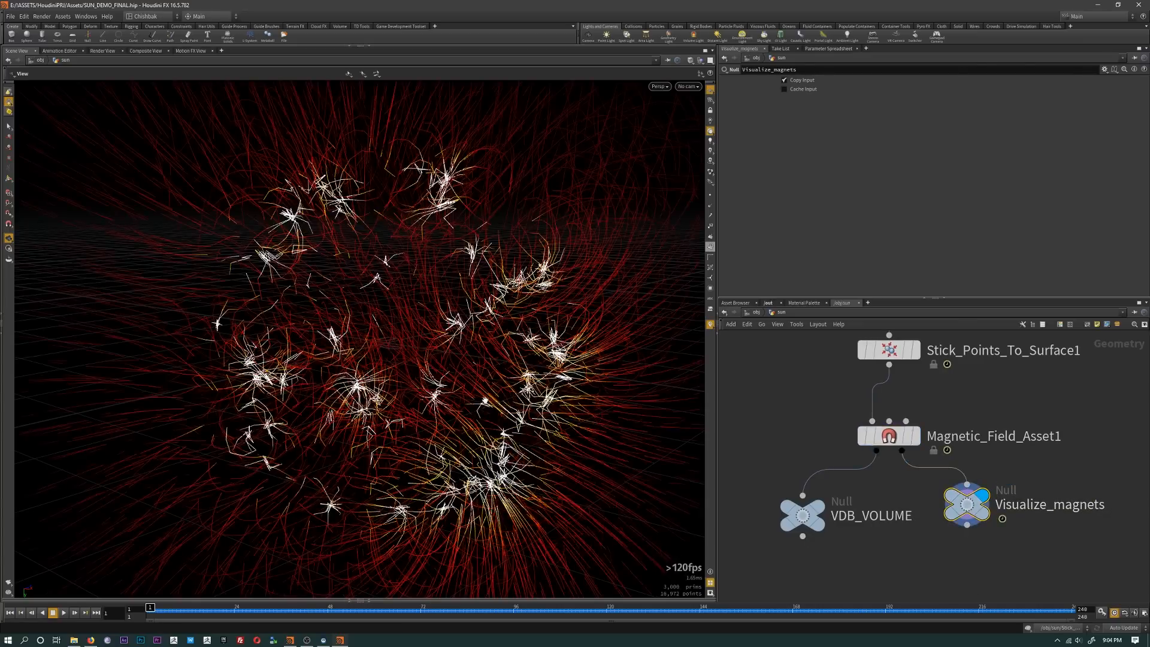
scroll(486, 400, down, 4)
drag(485, 400, 332, 313)
drag(354, 260, 389, 331)
middle_drag(834, 438, 839, 478)
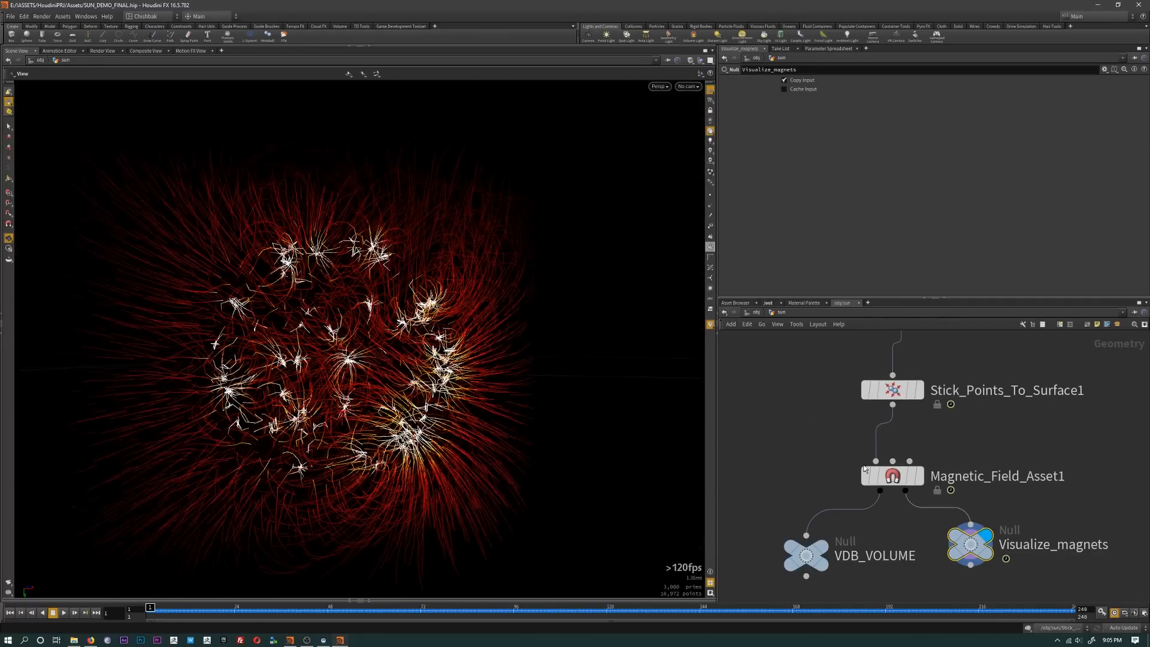
Step: Set the Magnetic Field Asset's Random Pole Distribution to 2.54
click(891, 476)
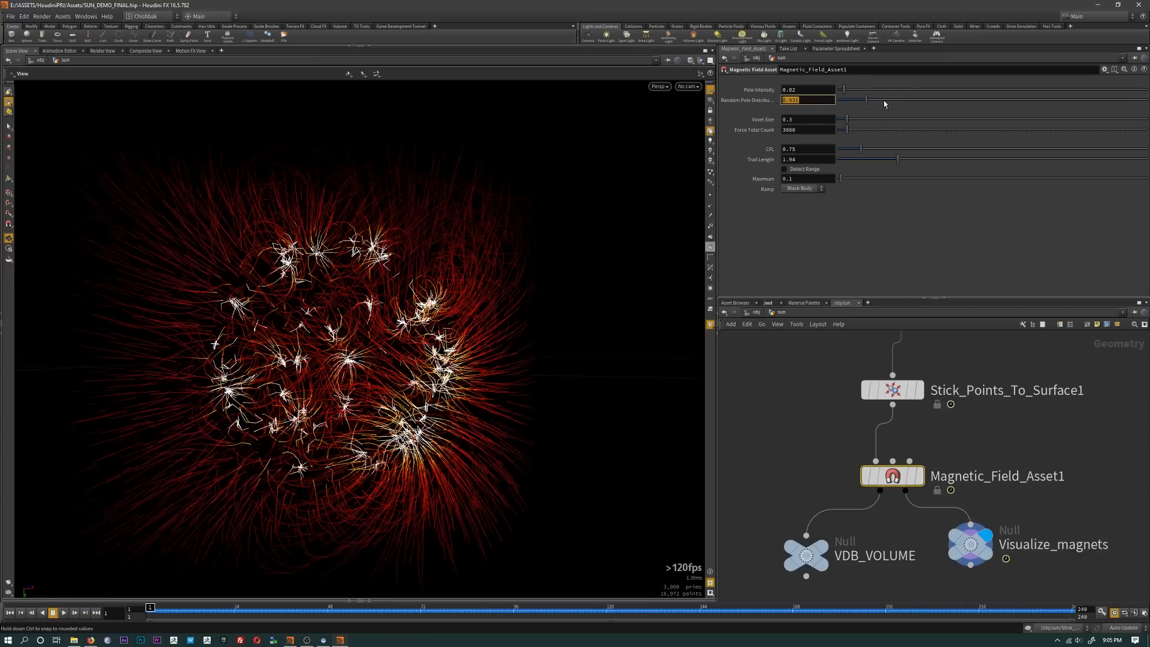
drag(866, 99, 916, 103)
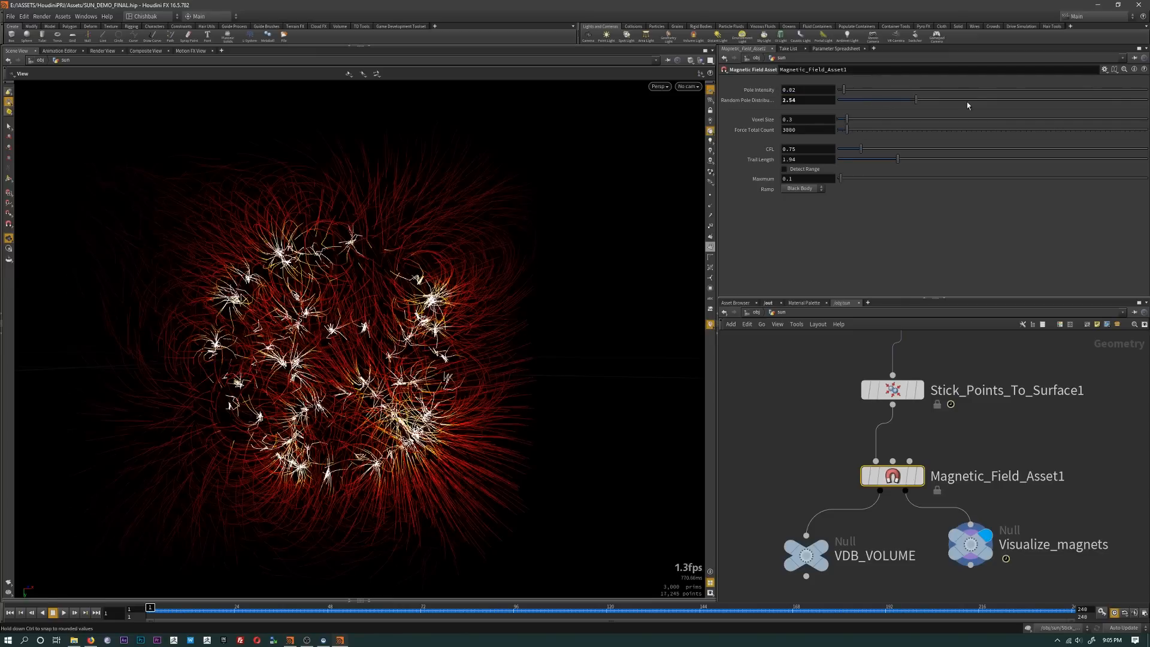
drag(912, 104, 908, 103)
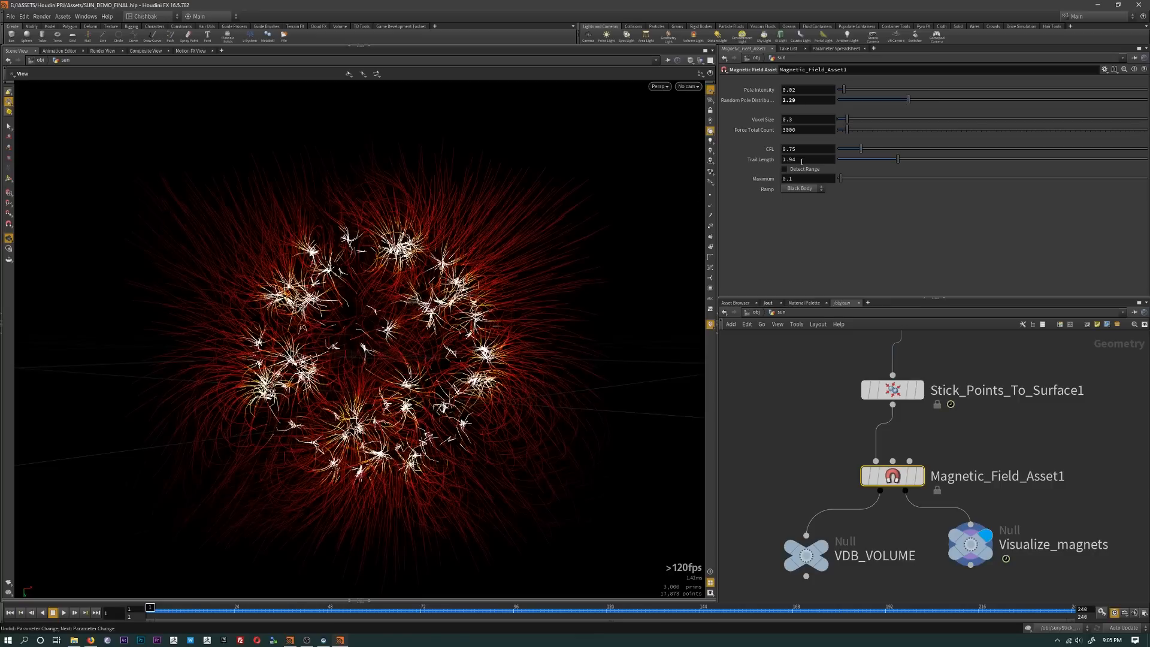
key(ctrl+z)
key(ctrl+z)
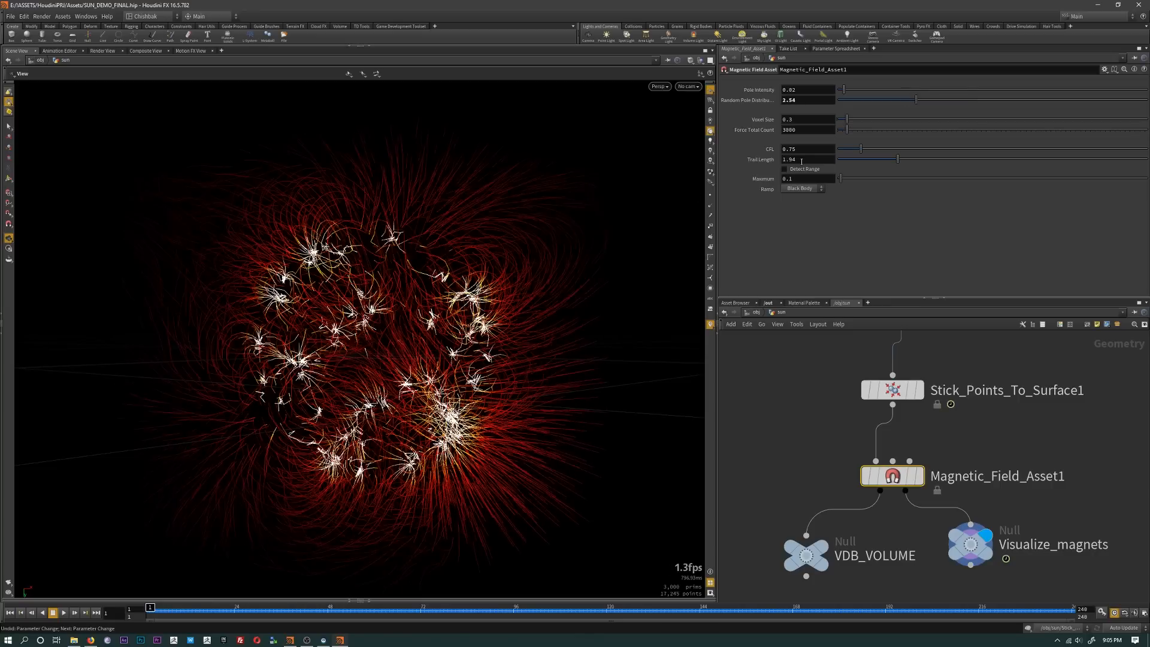
Step: Examine the field lines between the magnetic poles up close and from several angles
mouse_move(603, 248)
mouse_down()
mouse_move(640, 244)
mouse_move(611, 179)
mouse_move(567, 218)
mouse_move(609, 256)
mouse_up()
right_drag(609, 256, 264, 251)
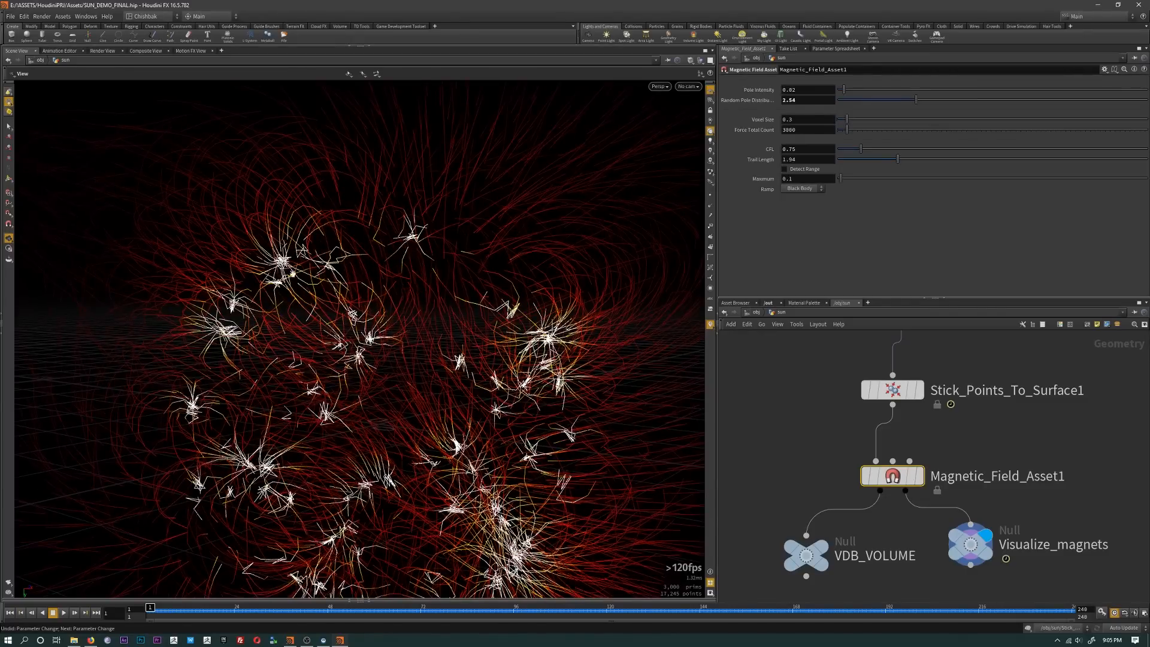
drag(295, 173, 170, 281)
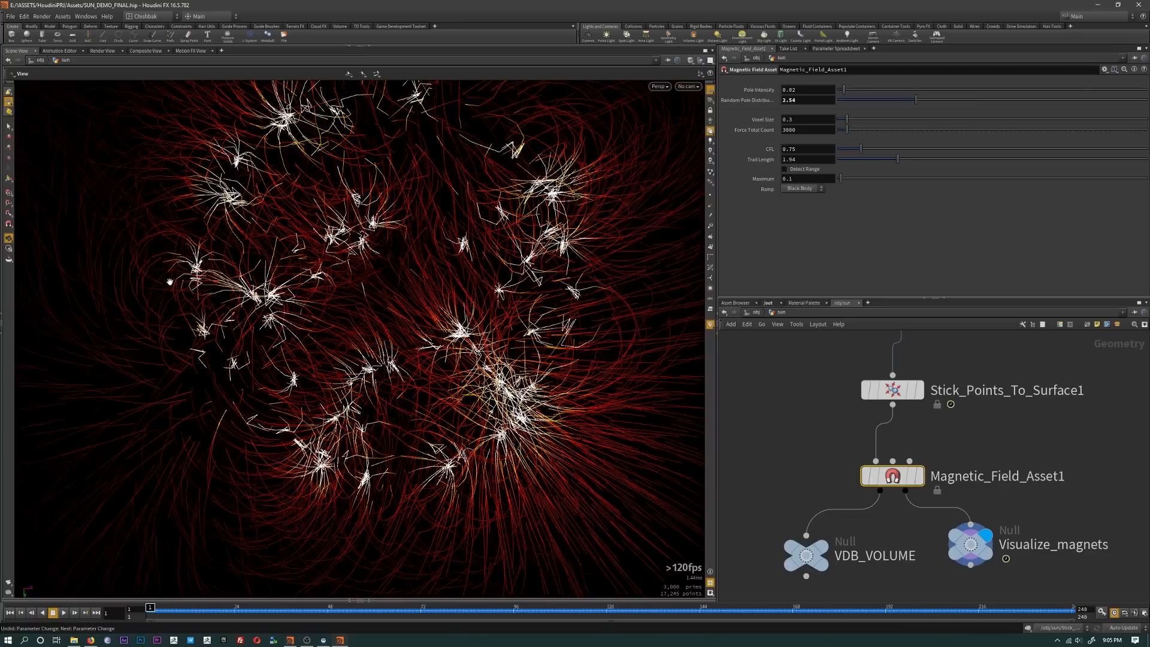
drag(472, 322, 501, 330)
mouse_move(559, 283)
mouse_down()
mouse_move(518, 286)
mouse_move(539, 264)
mouse_move(431, 237)
mouse_up()
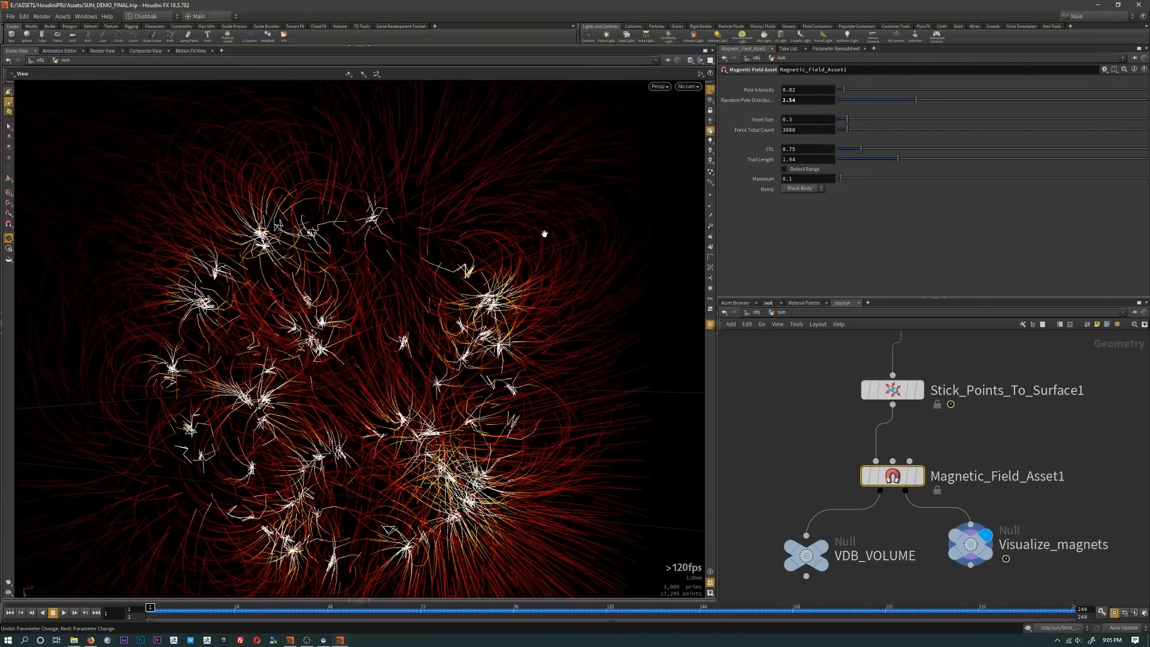
drag(545, 364, 510, 247)
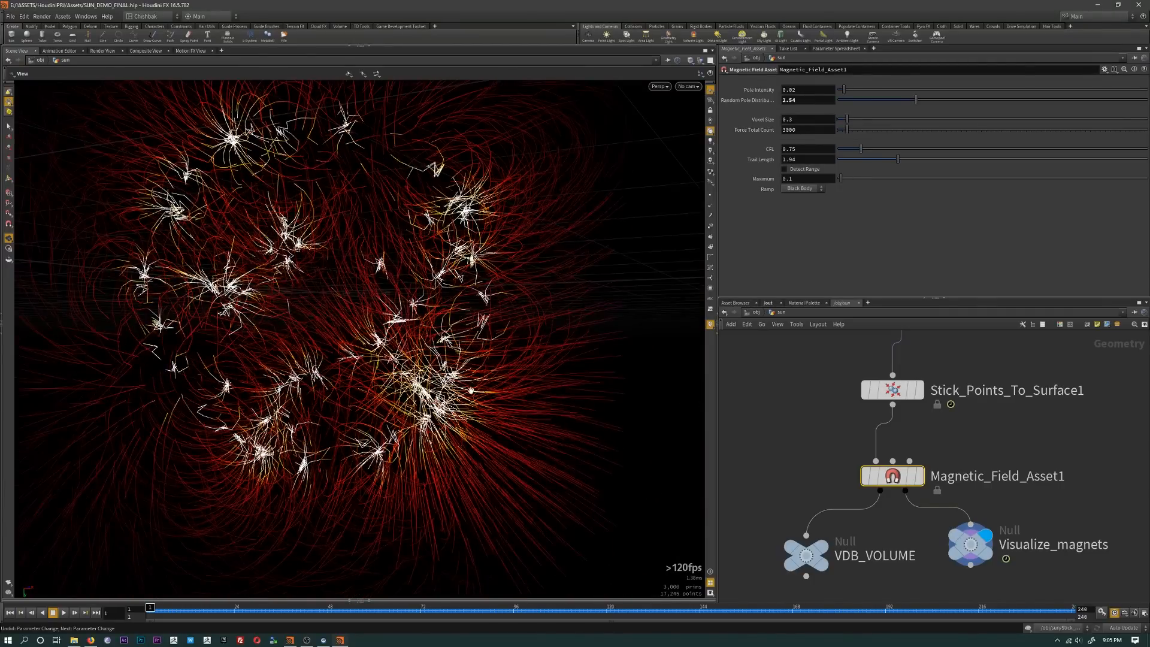
drag(471, 390, 345, 468)
drag(321, 339, 513, 295)
Step: Switch to the browser to view the NASA sun reference video, and return to Houdini
key(alt+Tab)
key(alt+Tab)
key(alt+Tab)
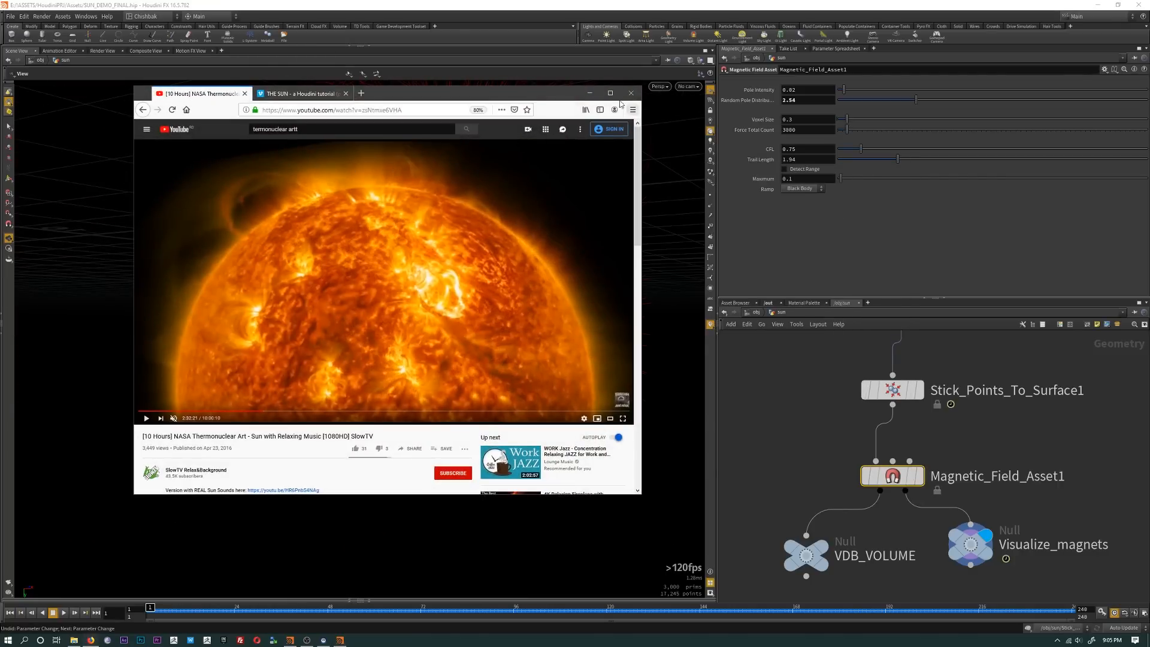
click(589, 92)
scroll(446, 350, up, 3)
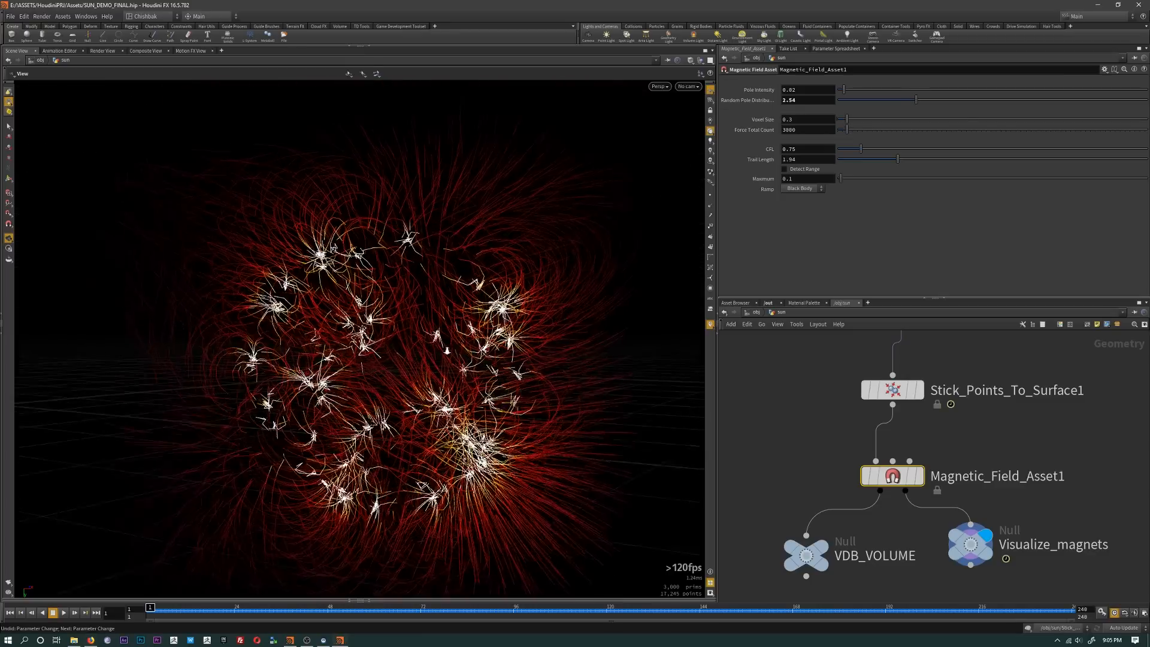
Step: Display the VDB_VOLUME Null in the viewport and show its volume bounds in wireframe
mouse_move(808, 559)
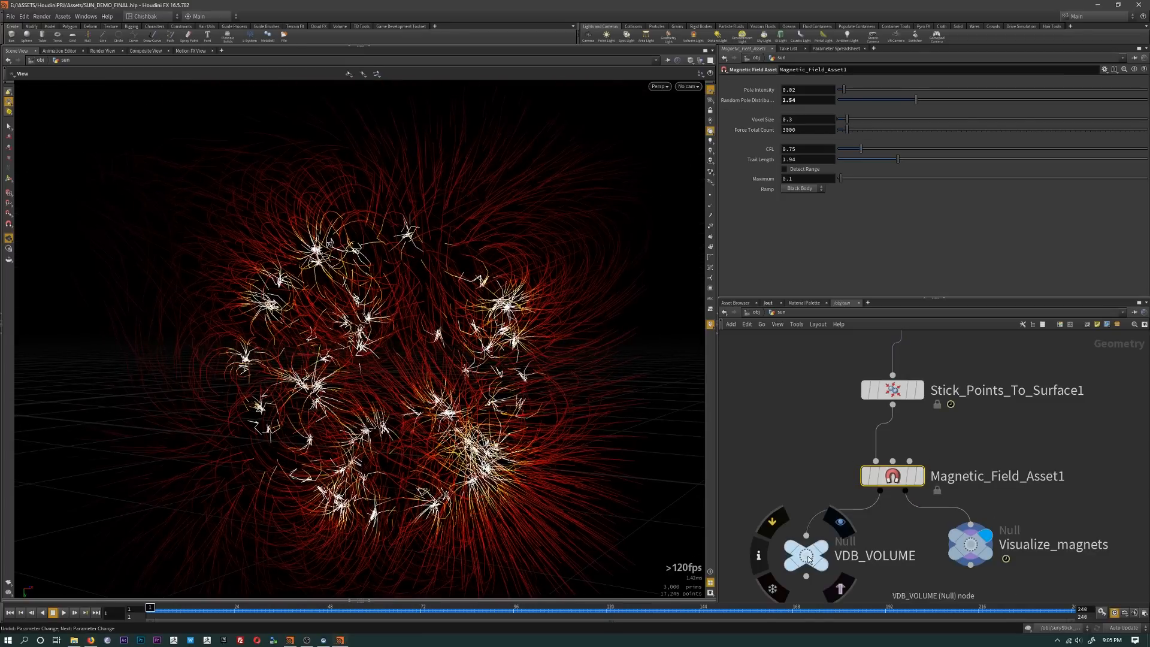
middle_drag(914, 557, 922, 490)
mouse_move(817, 488)
click(849, 455)
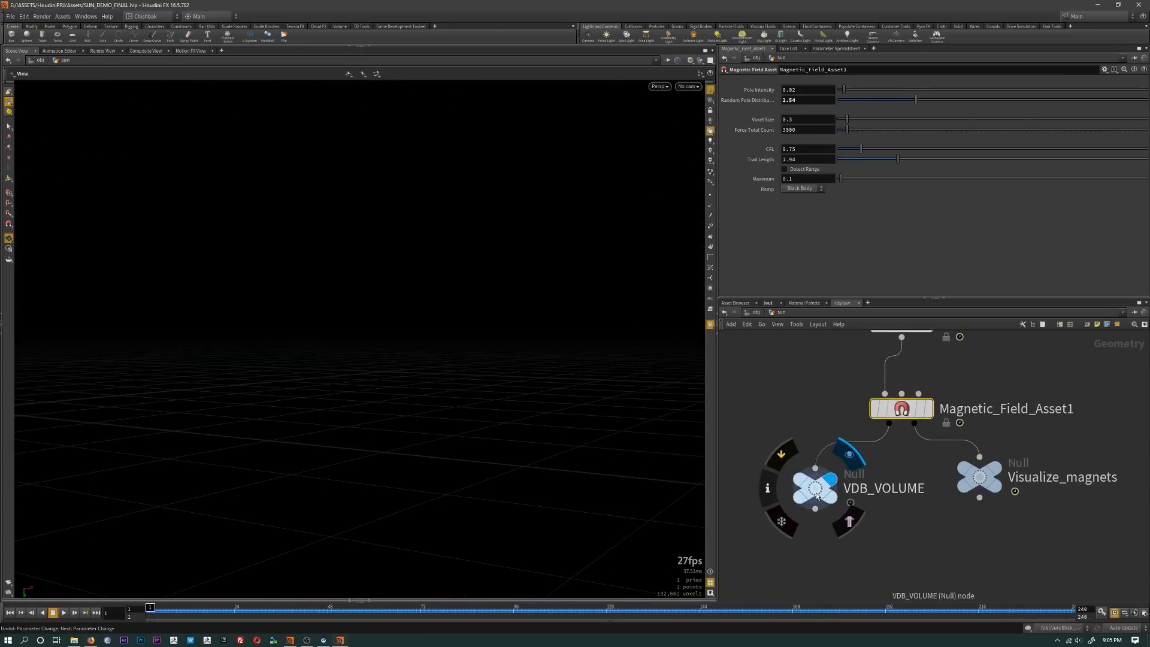
click(816, 492)
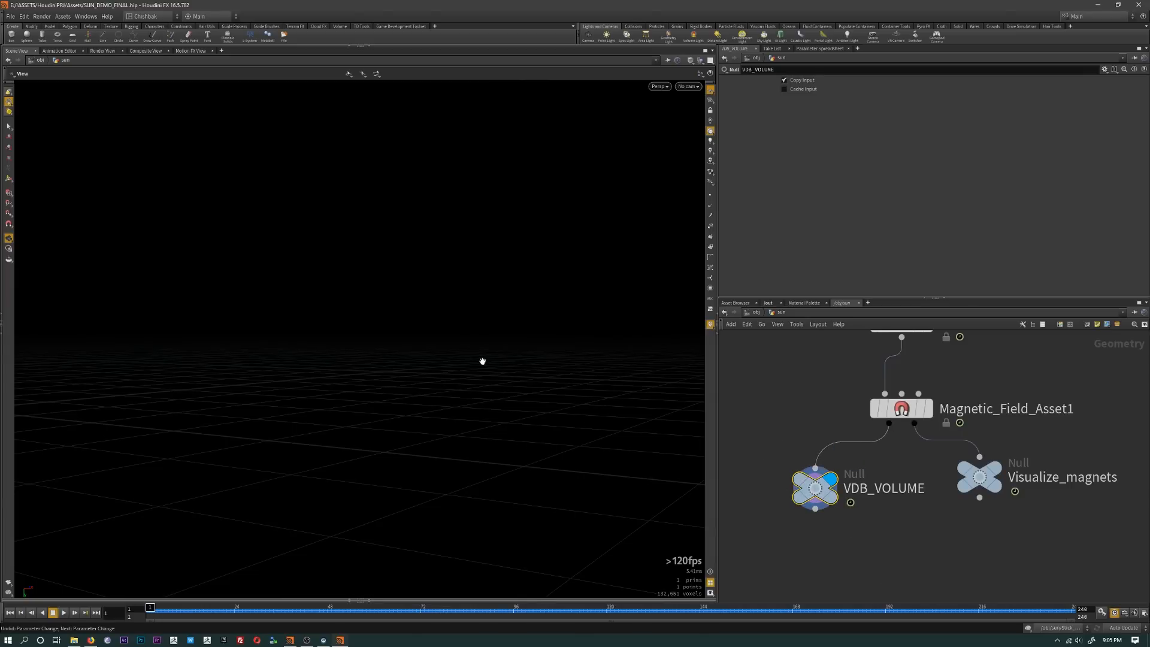
key(w)
drag(527, 364, 541, 277)
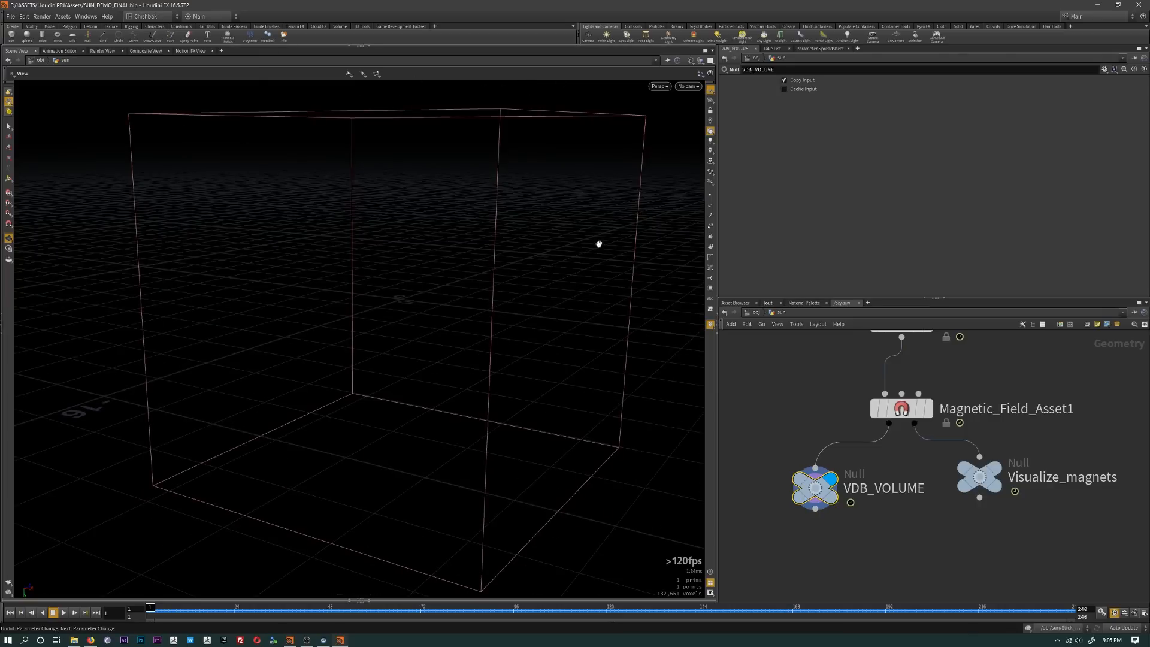
Step: Compare the two asset outputs by displaying Visualize_magnets and VDB_VOLUME alternately in the viewport
click(1012, 442)
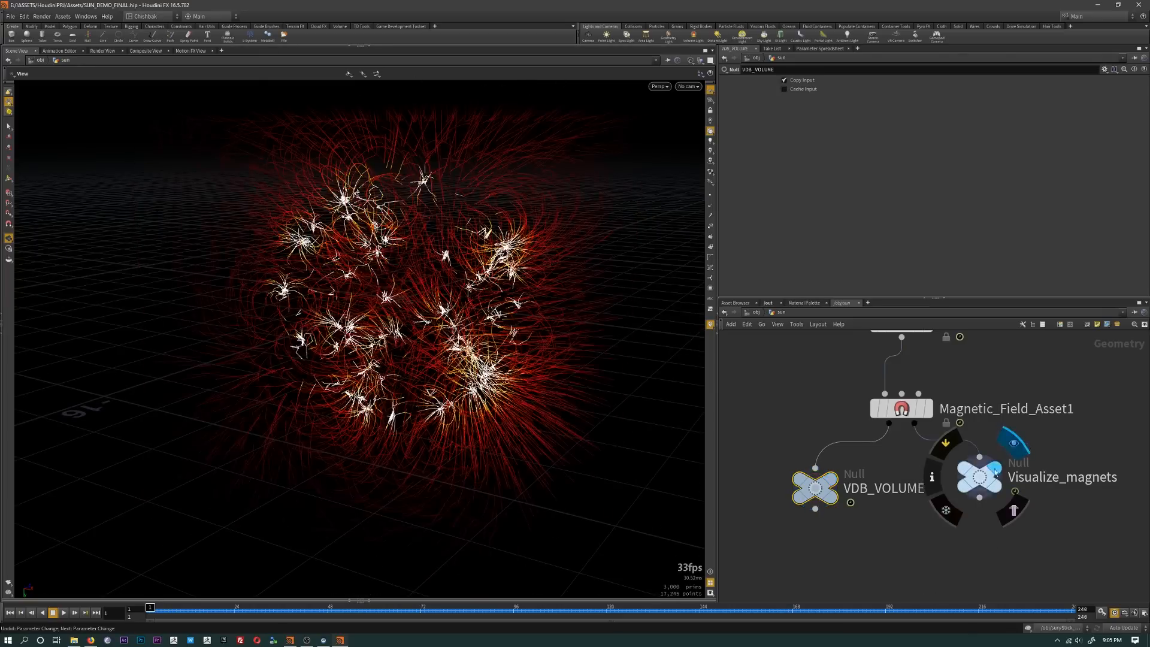
click(849, 454)
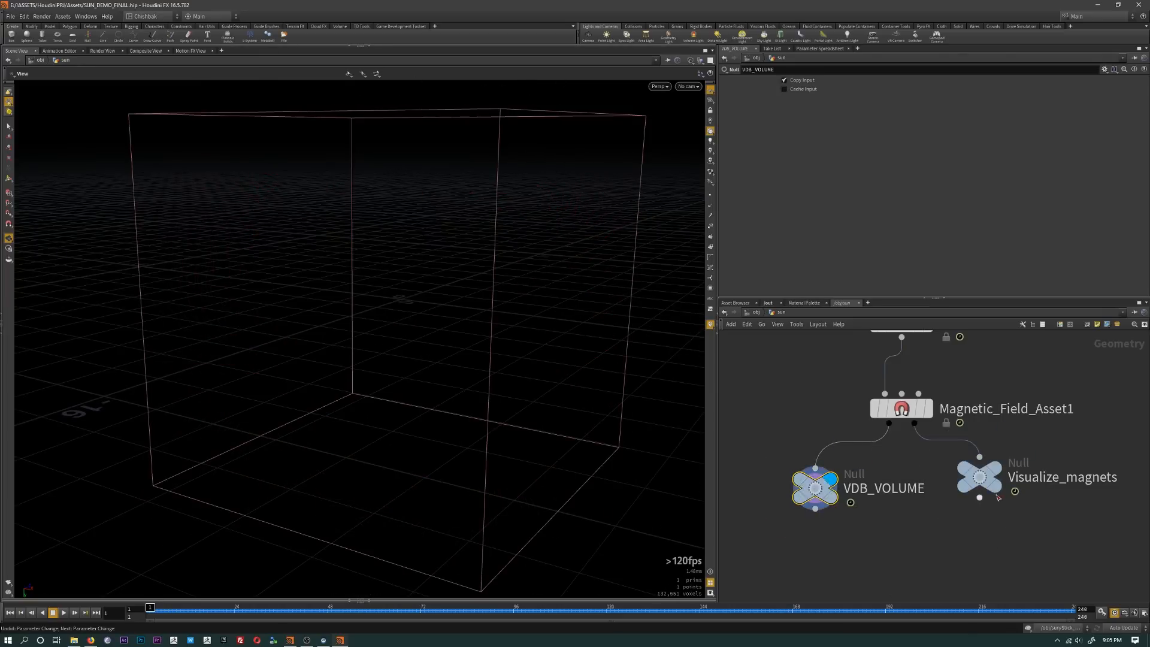
click(1013, 443)
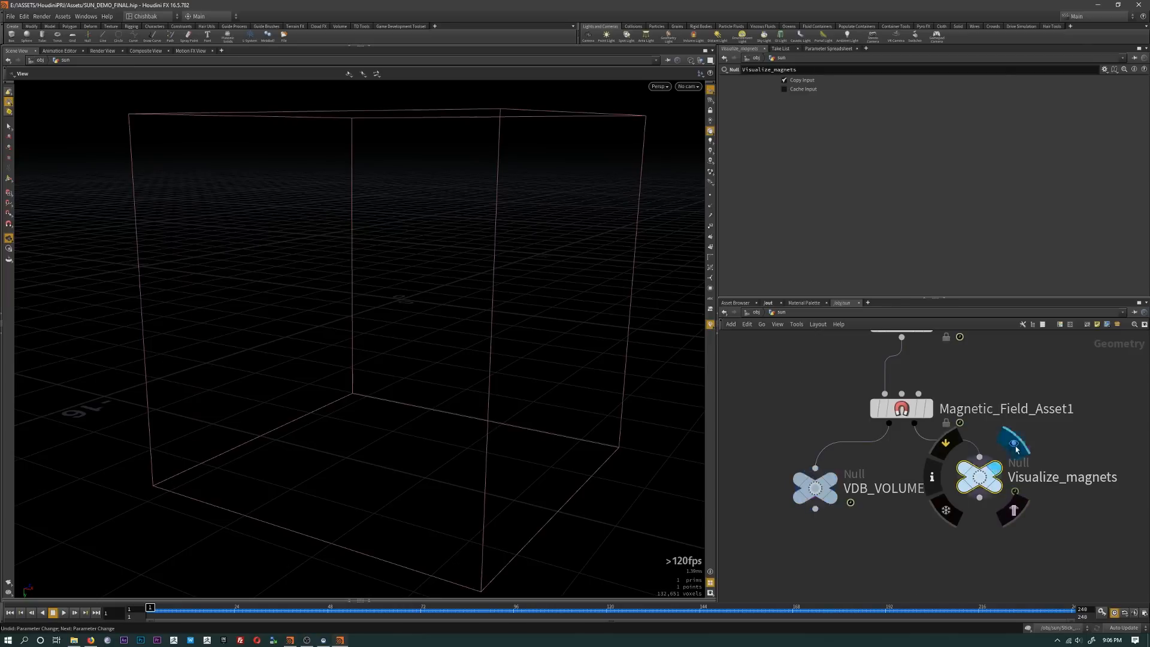
click(805, 488)
click(849, 454)
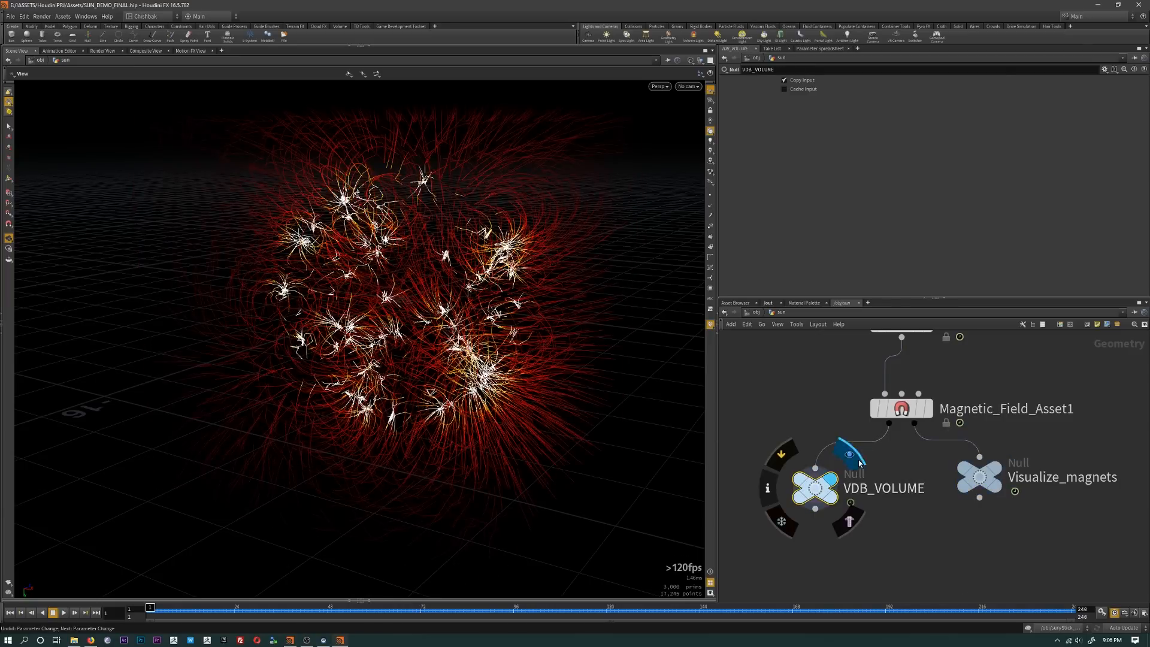
Step: Color the VDB_VOLUME and Visualize_magnets Null nodes black
drag(773, 446, 1022, 551)
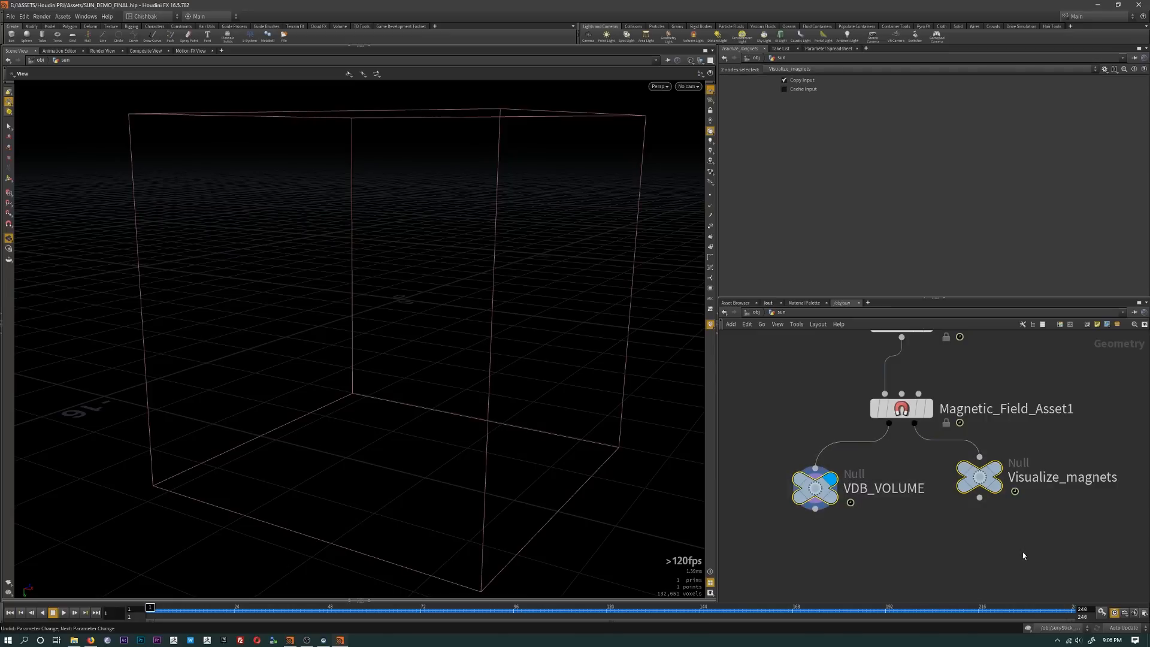
key(c)
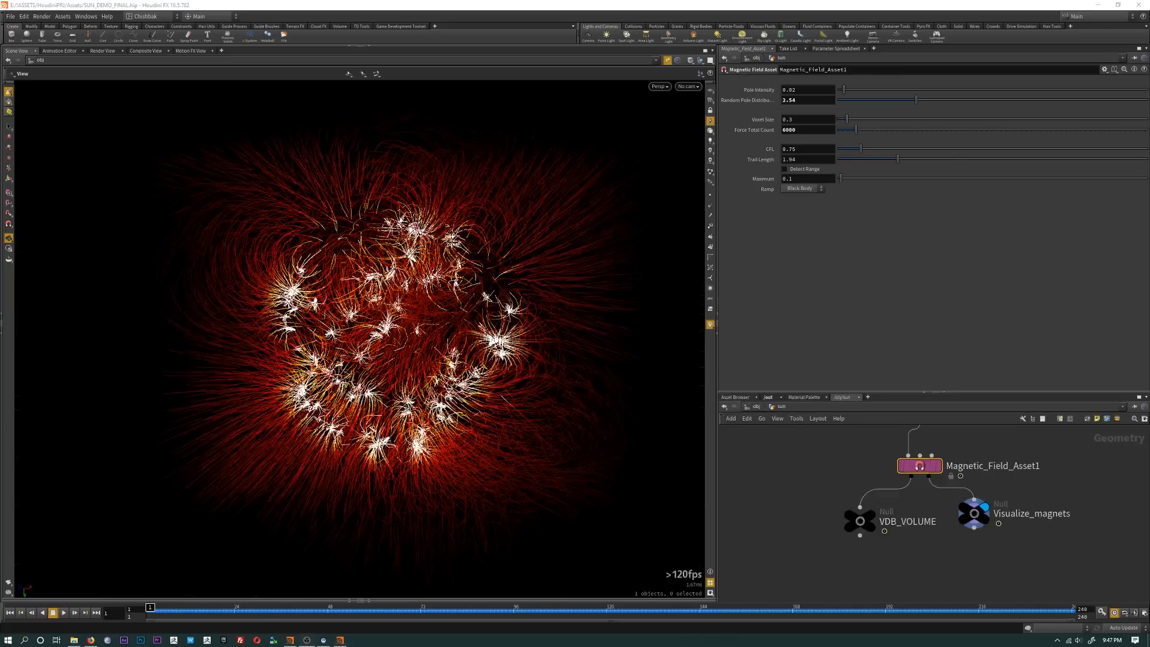
Step: Set the Magnetic Field Asset's Pole Intensity to 0.013
drag(557, 419, 505, 420)
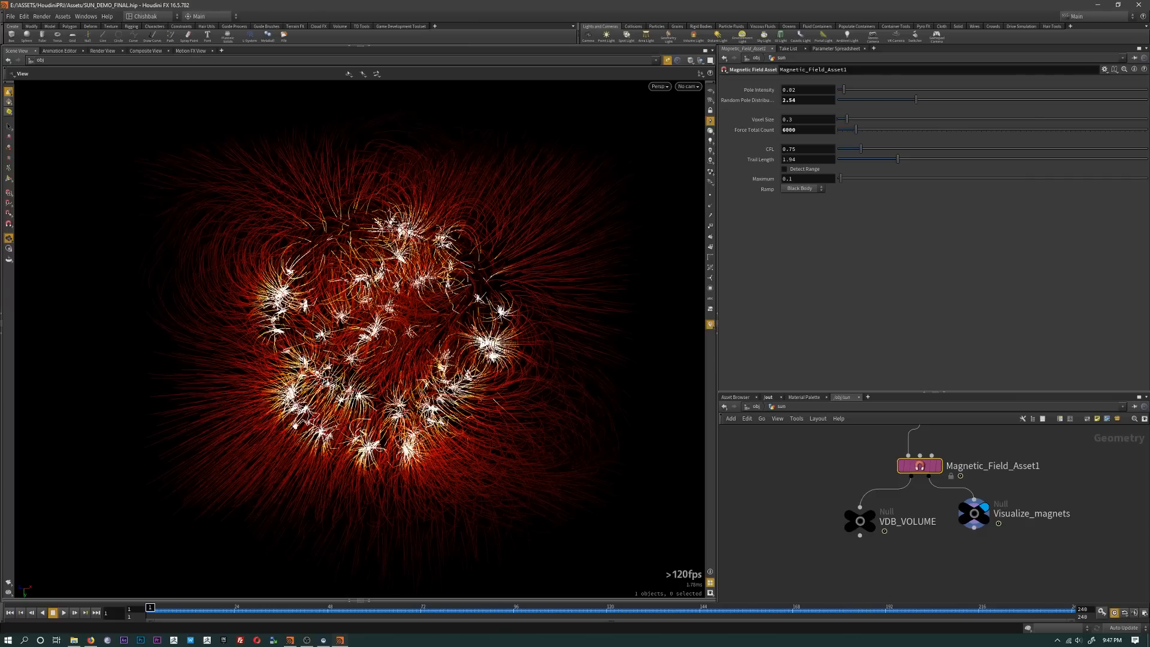
drag(491, 370, 563, 439)
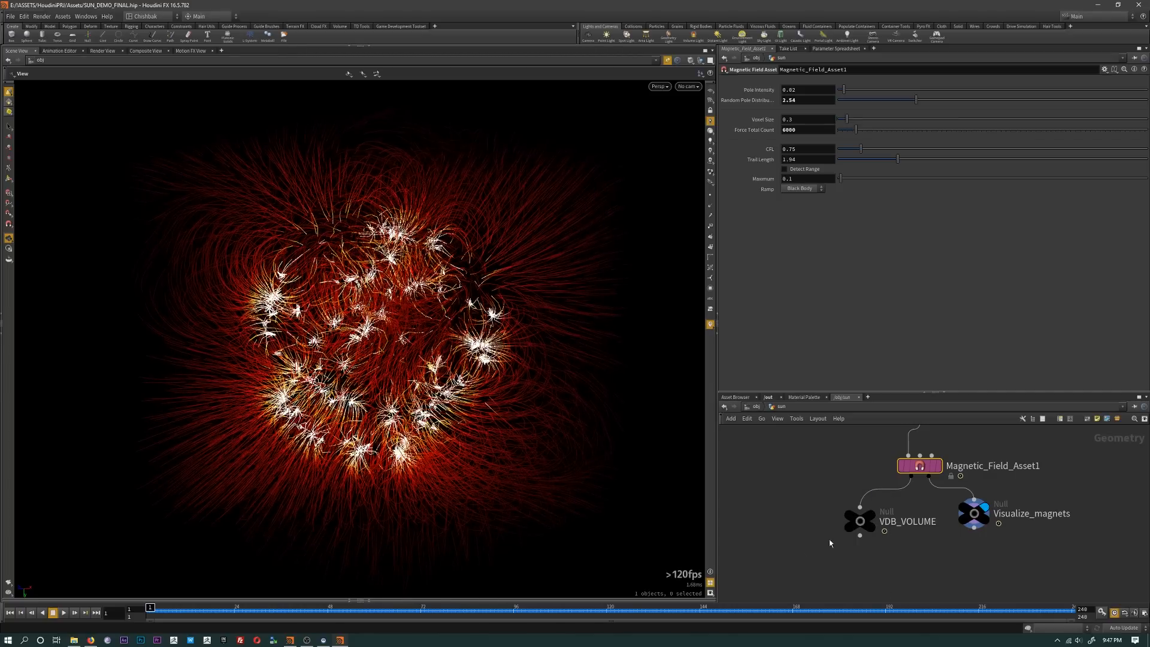
middle_drag(974, 548, 966, 547)
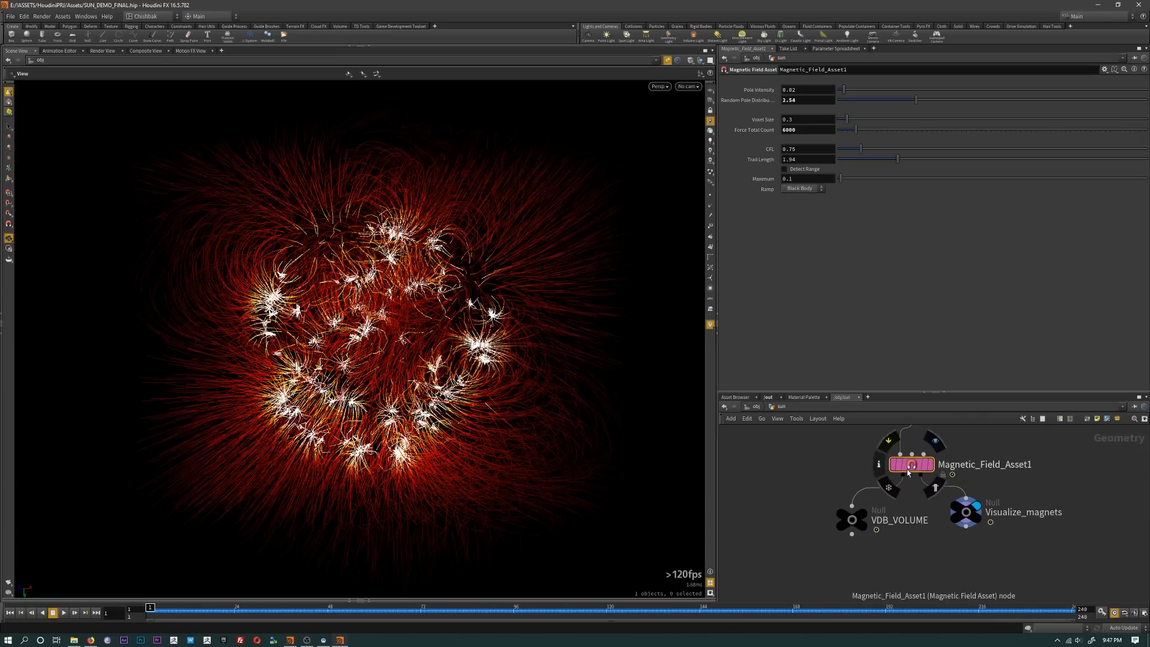
click(808, 91)
text(0.01)
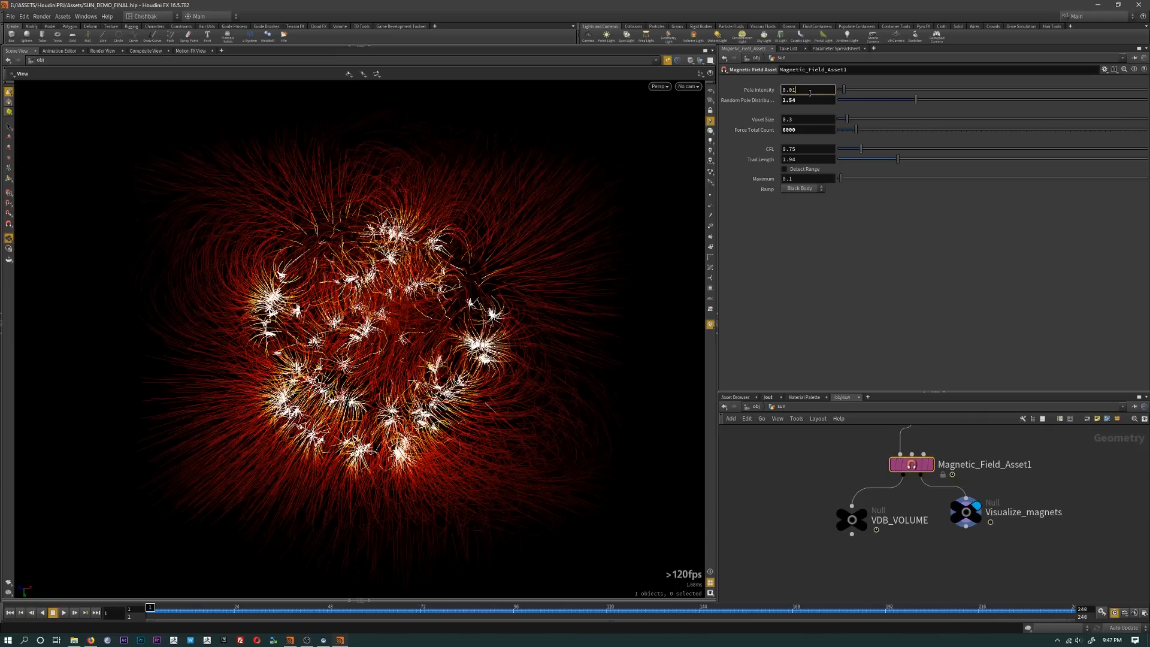
text(3)
key(Return)
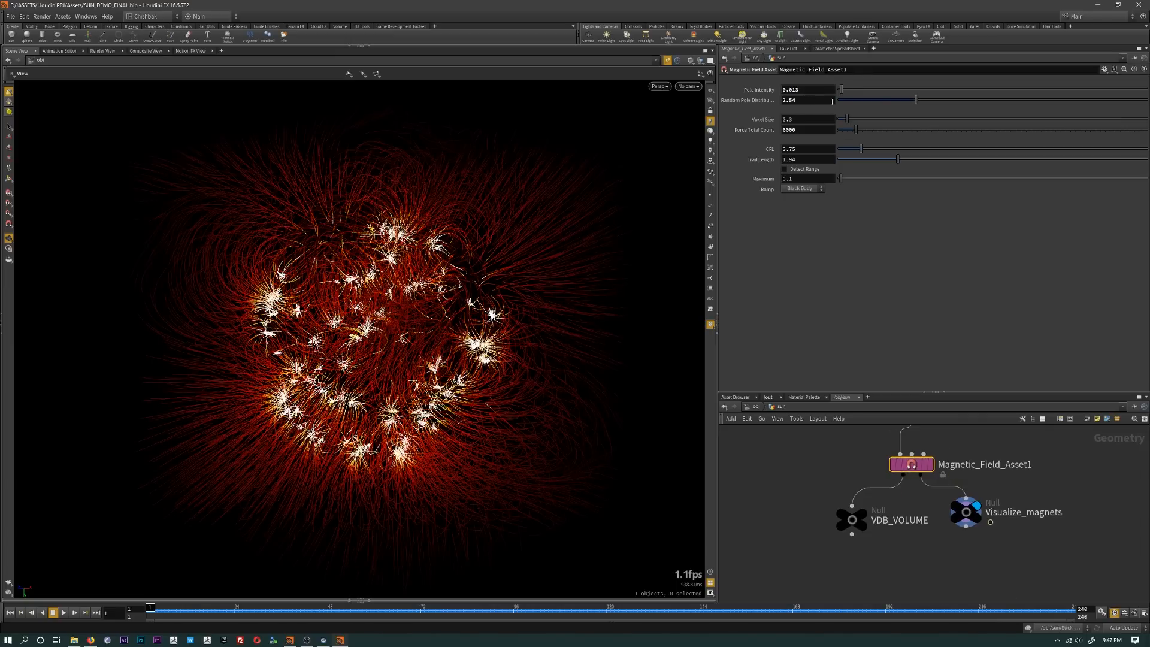
Step: Change the Magnetic Field Asset's Random Pole Distribution to 5.07
key(alt+Tab)
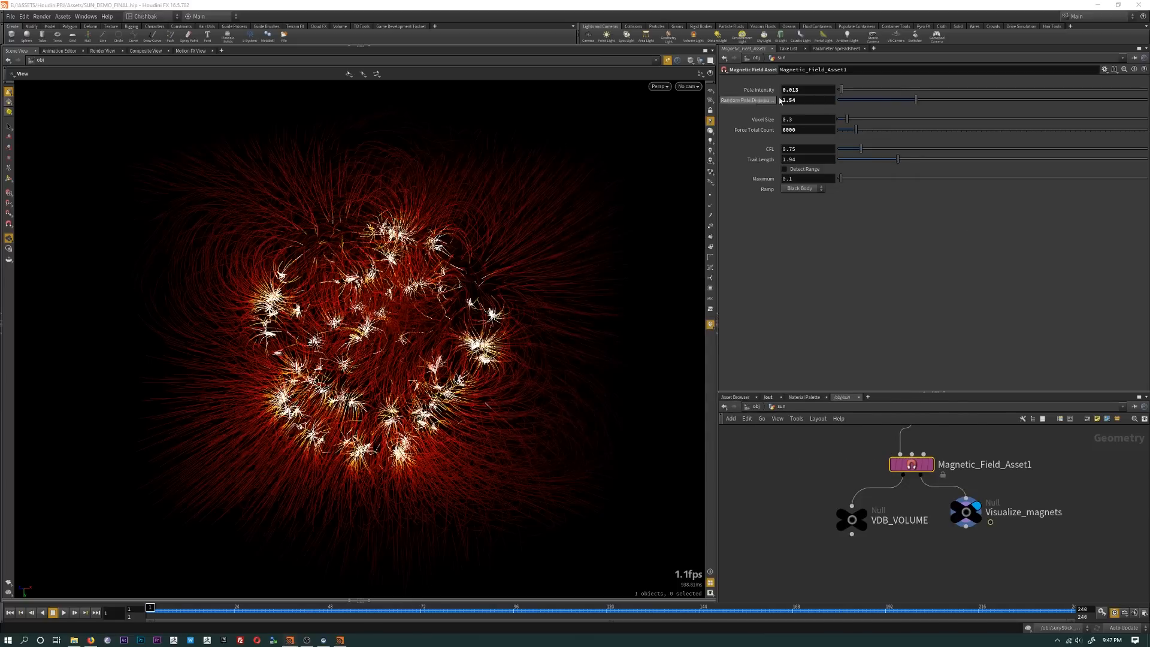
drag(922, 103, 929, 105)
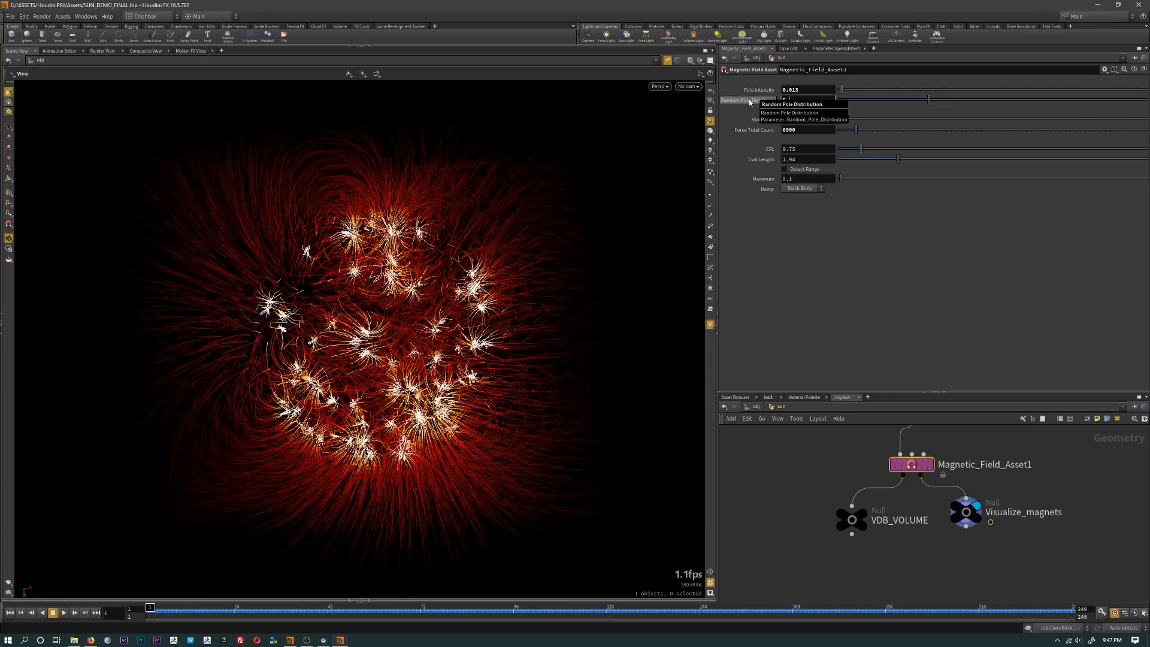
key(Return)
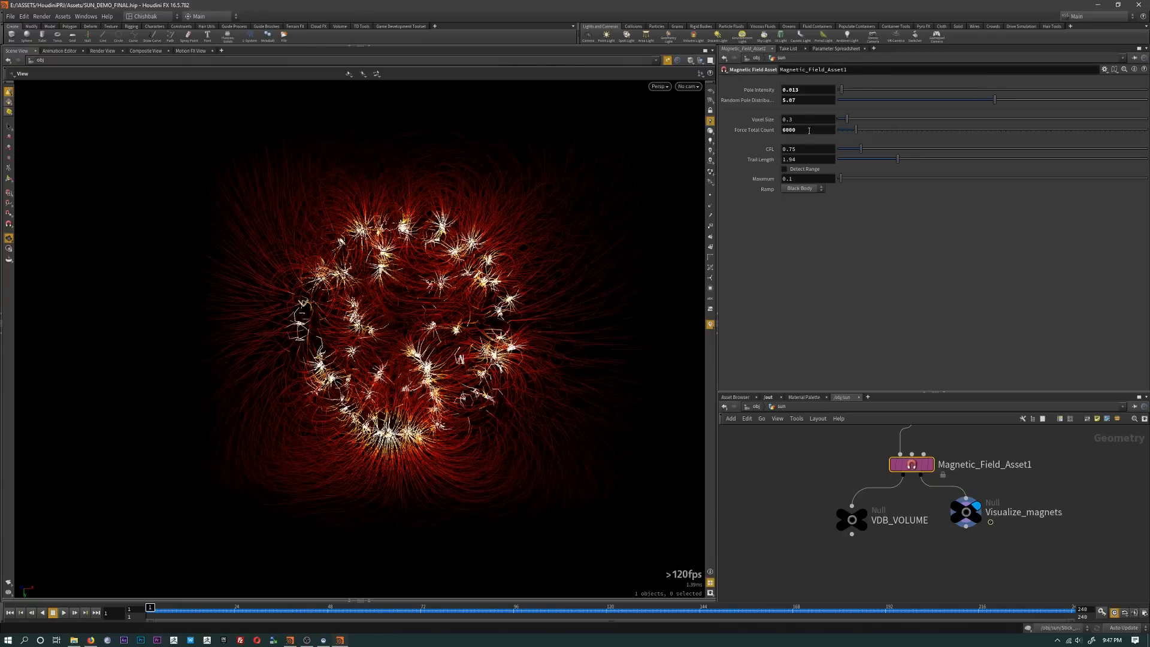
Step: Set the Magnetic Field Asset's Voxel Size to 0.2
text(2)
key(Return)
right_drag(443, 352, 449, 357)
Step: Add a File Cache node below the VDB_VOLUME Null, wired to its output
middle_drag(849, 579, 883, 539)
scroll(871, 560, down, 2)
scroll(871, 557, up, 1)
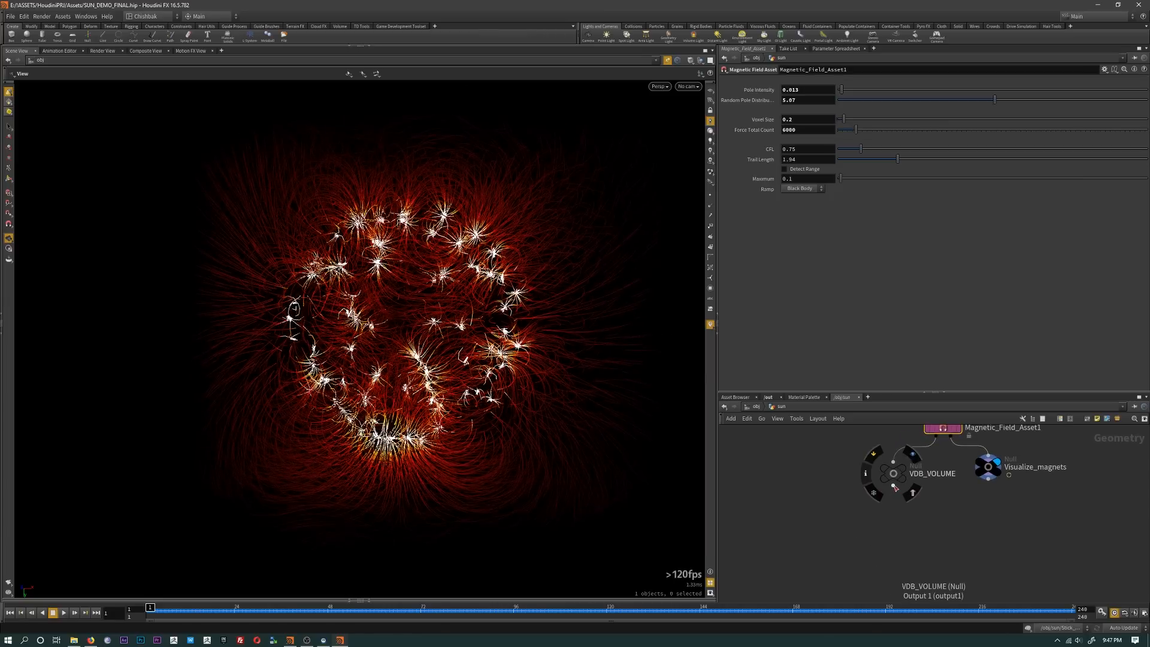
click(893, 485)
key(Tab)
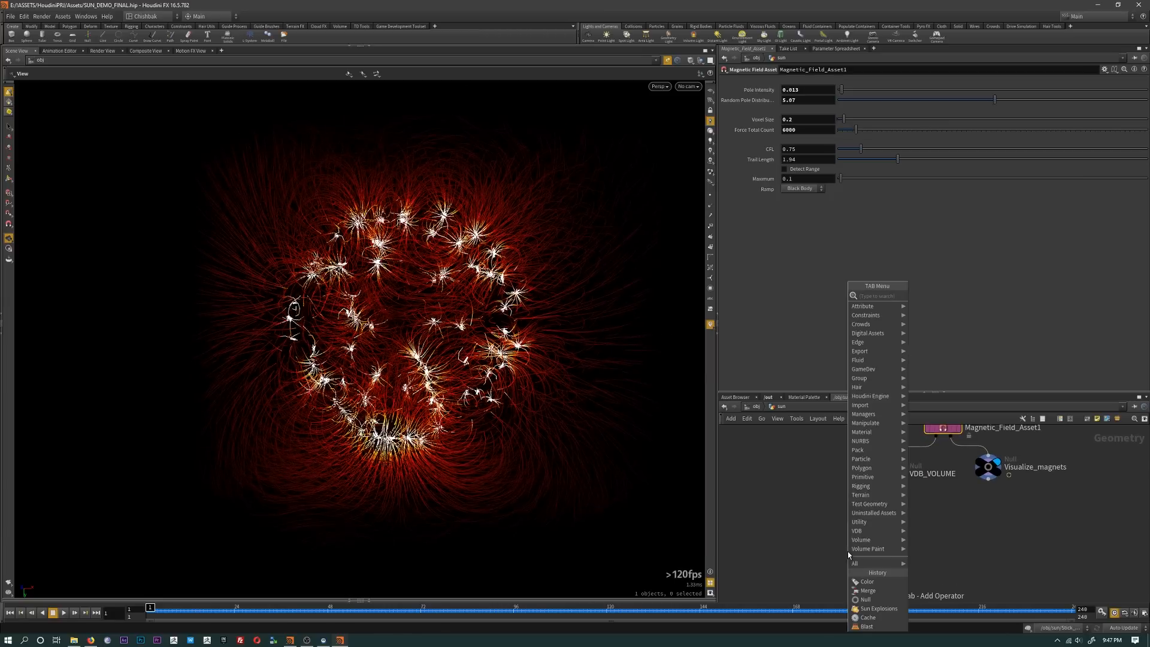
text(file)
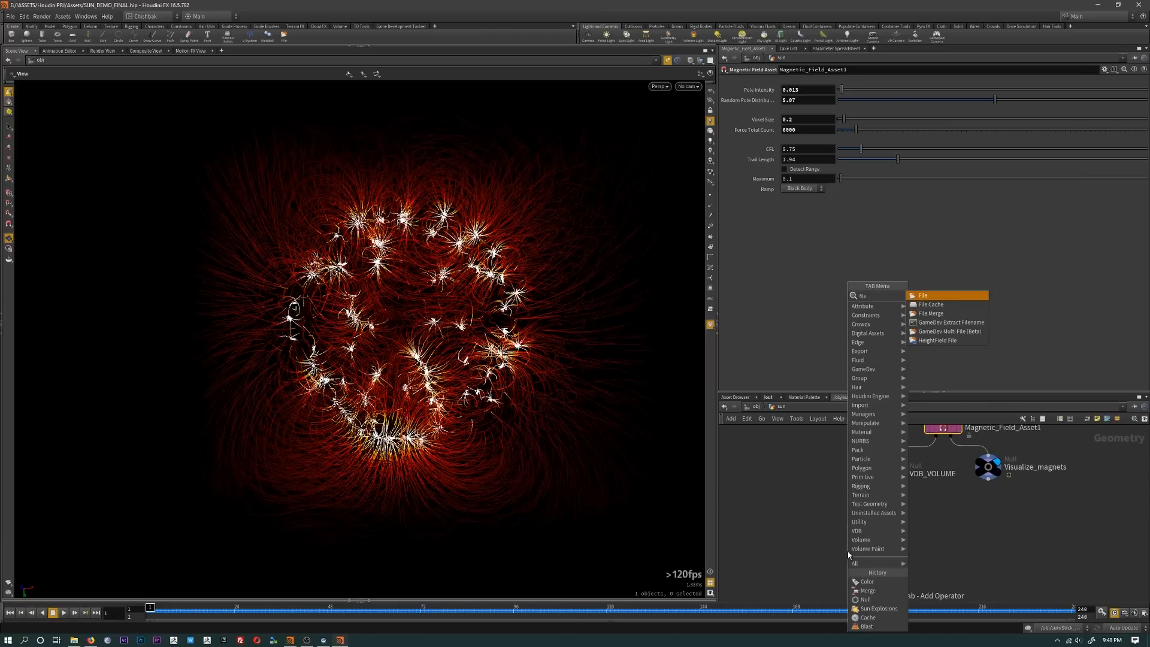
key(Down)
key(Return)
click(847, 551)
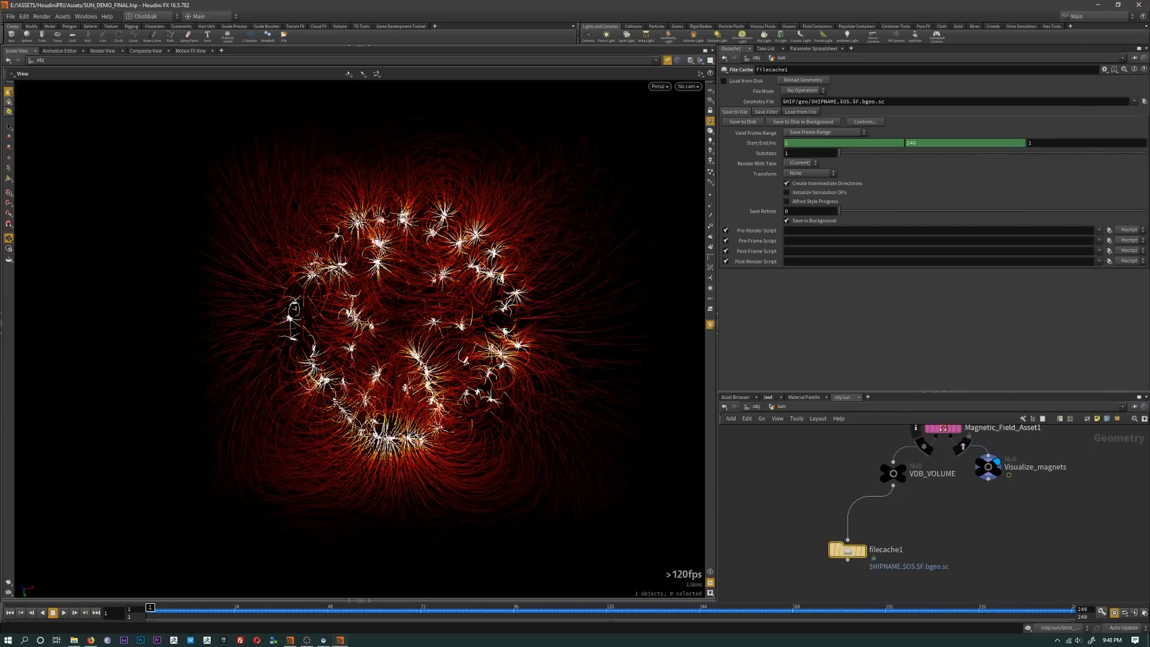
Step: Create a tutorialVolumes folder under $HIP/geo and set the File Cache's geometry file to magneticField.$F4.vdb inside it
click(1143, 102)
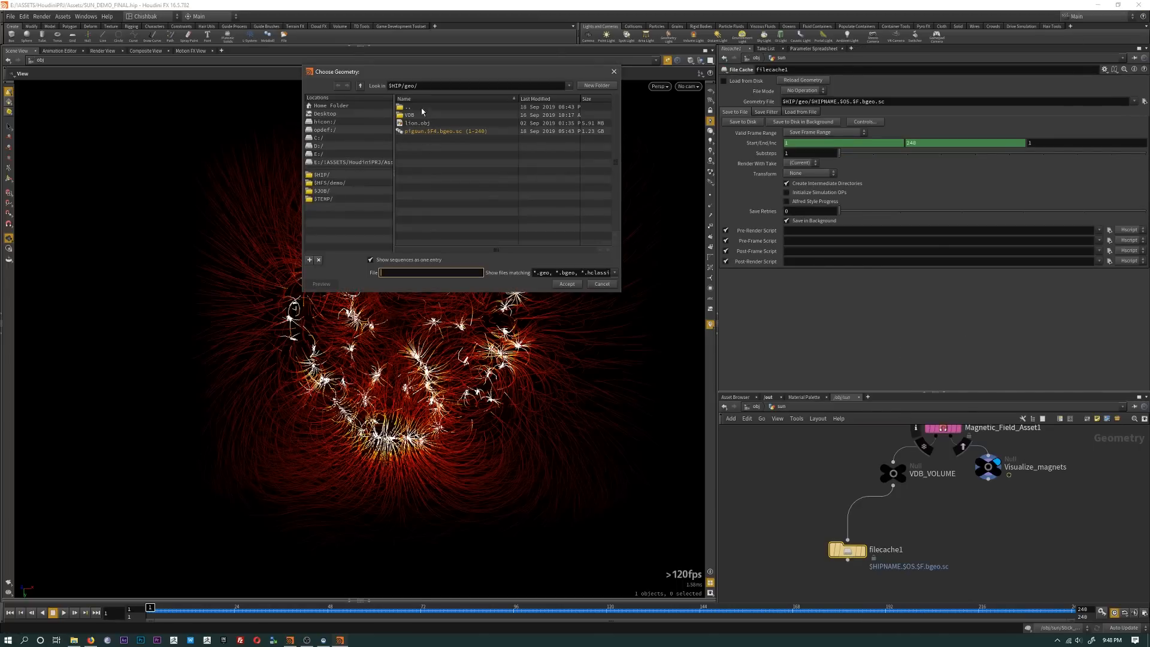
click(603, 82)
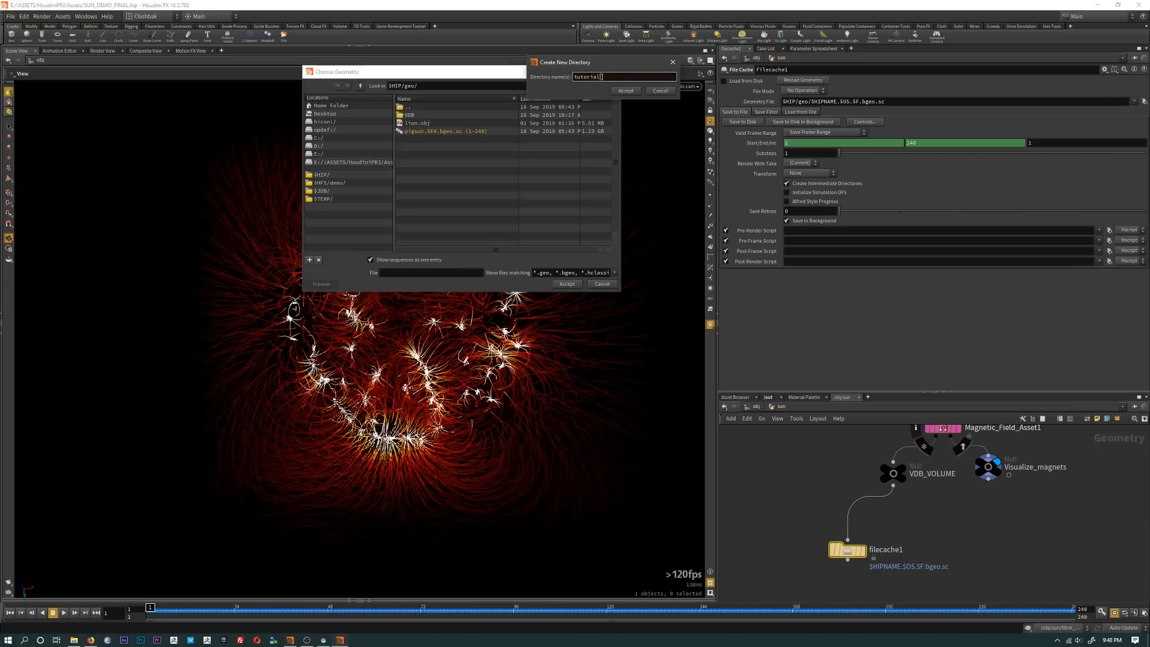
text(tutorialVolumes)
key(Return)
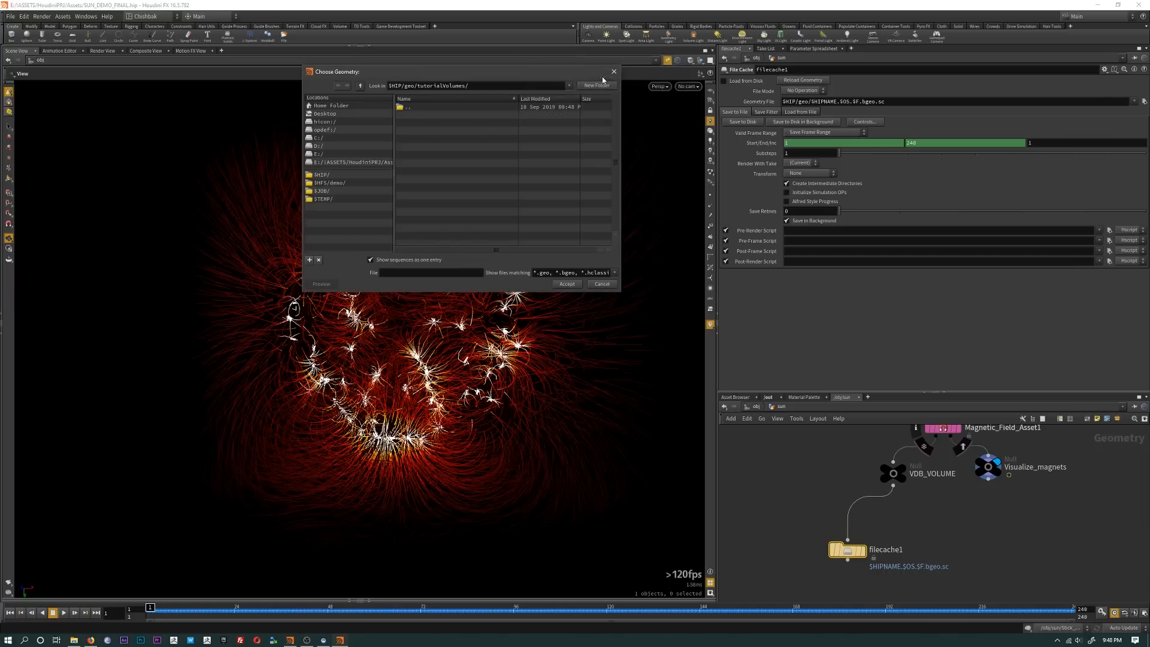
click(396, 272)
click(574, 284)
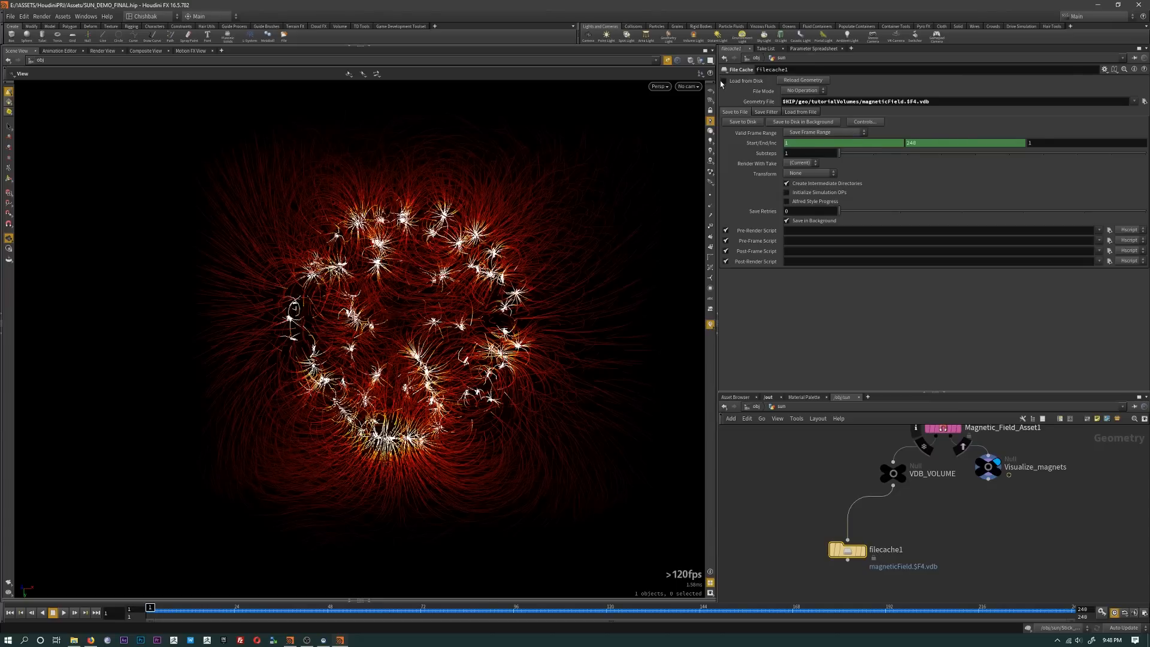
Step: Save the magnetic field cache to disk, enable Load from Disk, and display the File Cache node
click(739, 123)
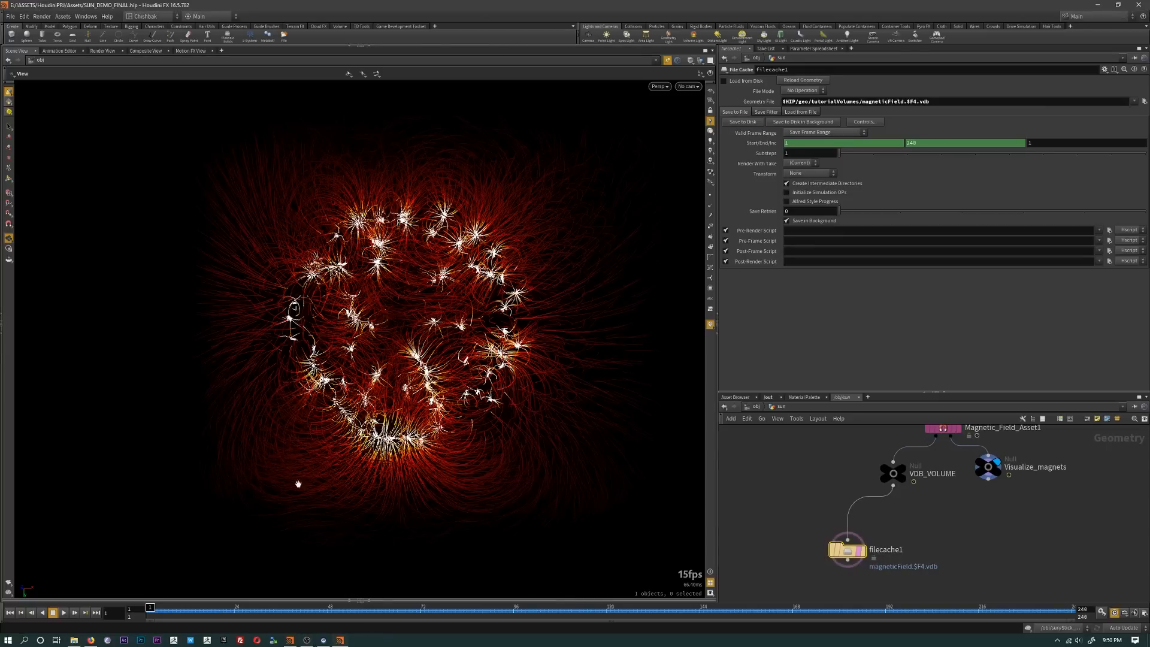
click(725, 82)
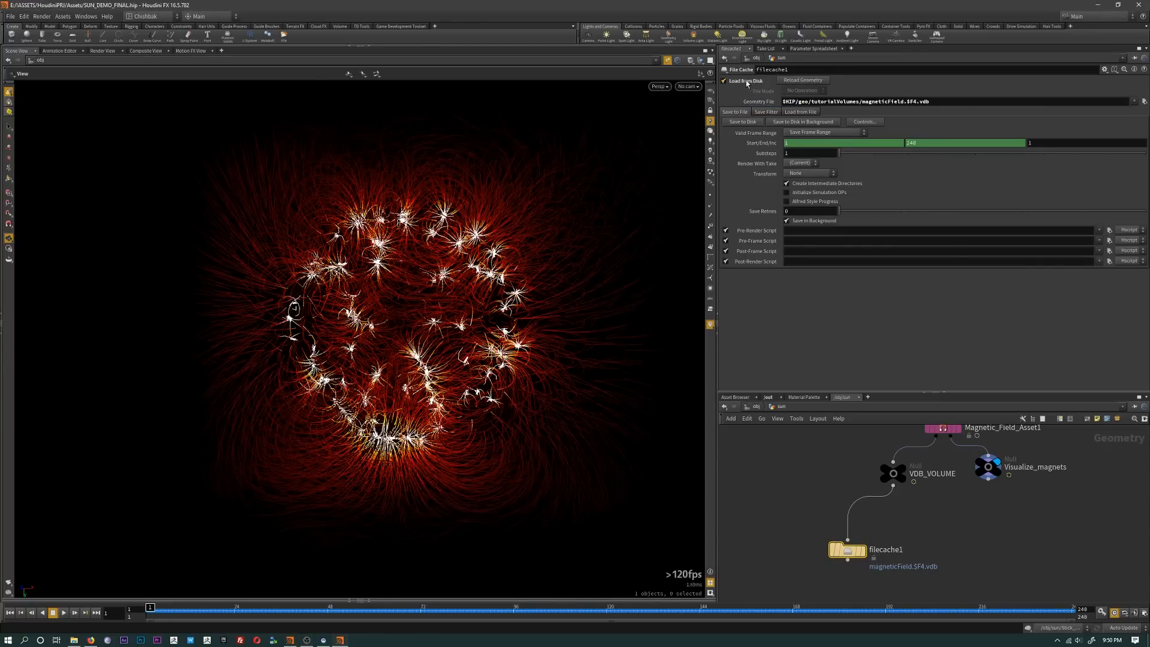
click(867, 549)
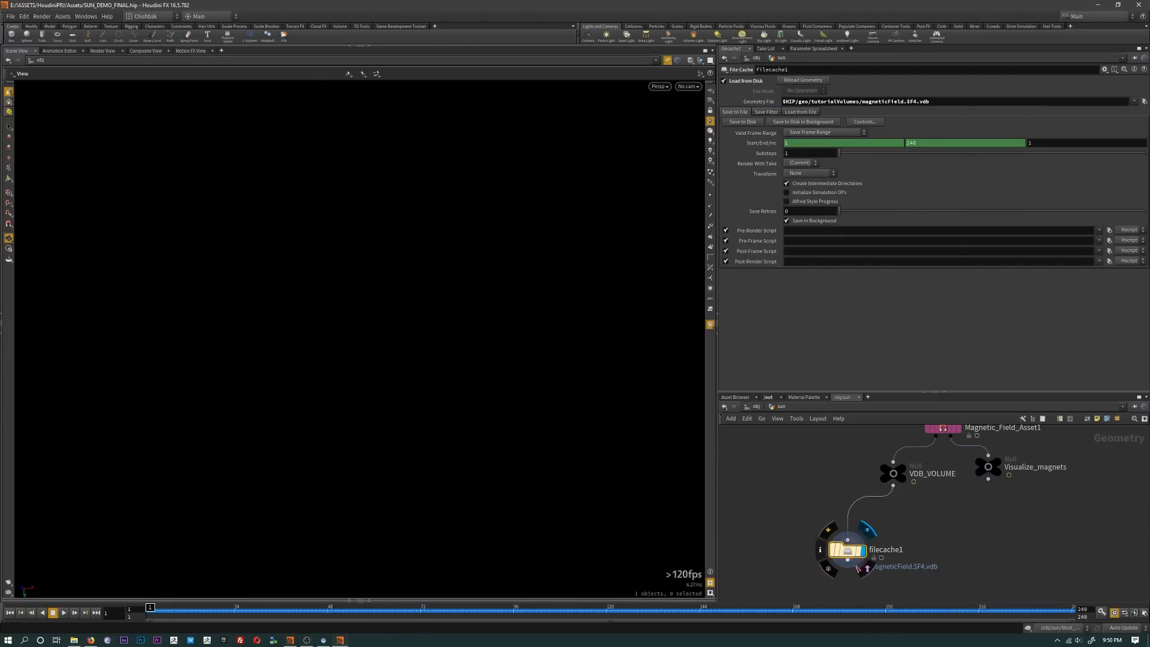
Step: Add a Sun Explosions node below the File Cache
middle_drag(876, 585, 880, 535)
key(Tab)
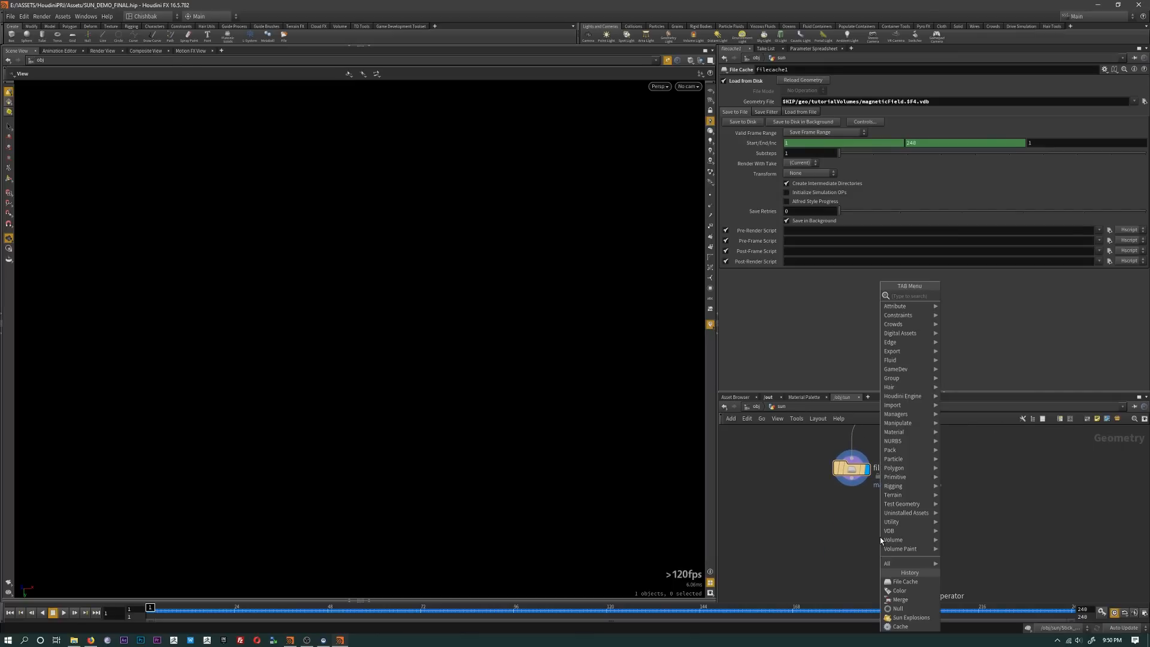
text(sun)
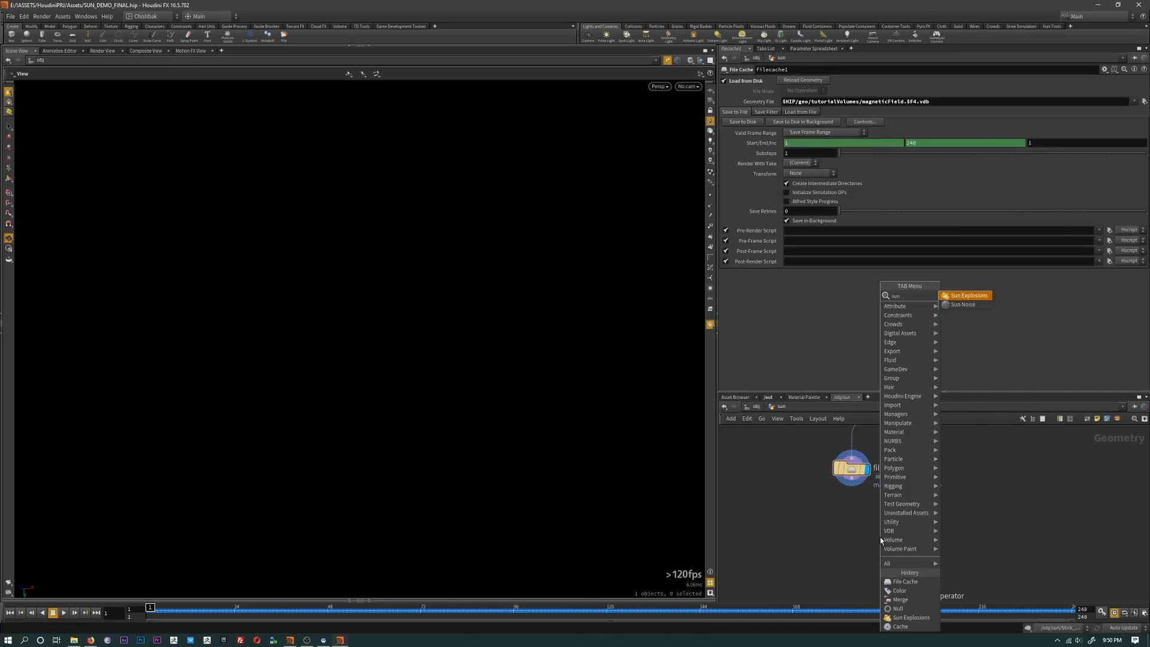
key(Return)
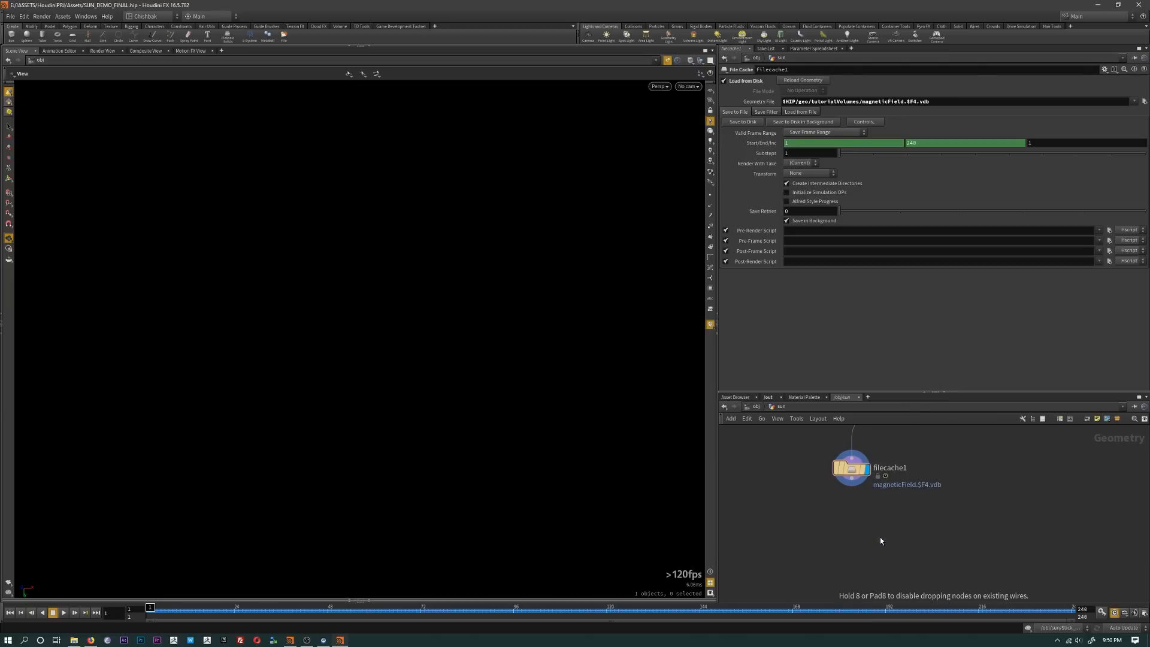
click(879, 537)
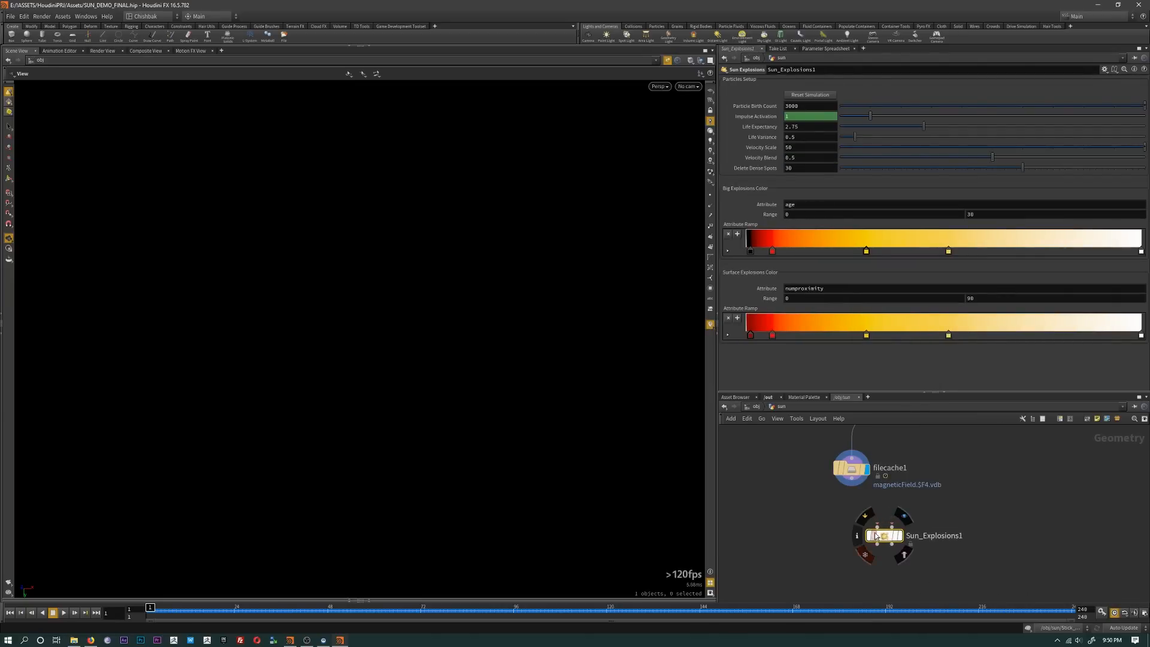
Step: Wire the File Cache into the first input of Sun Explosions and the sphere into its second input
drag(851, 482, 891, 546)
key(h)
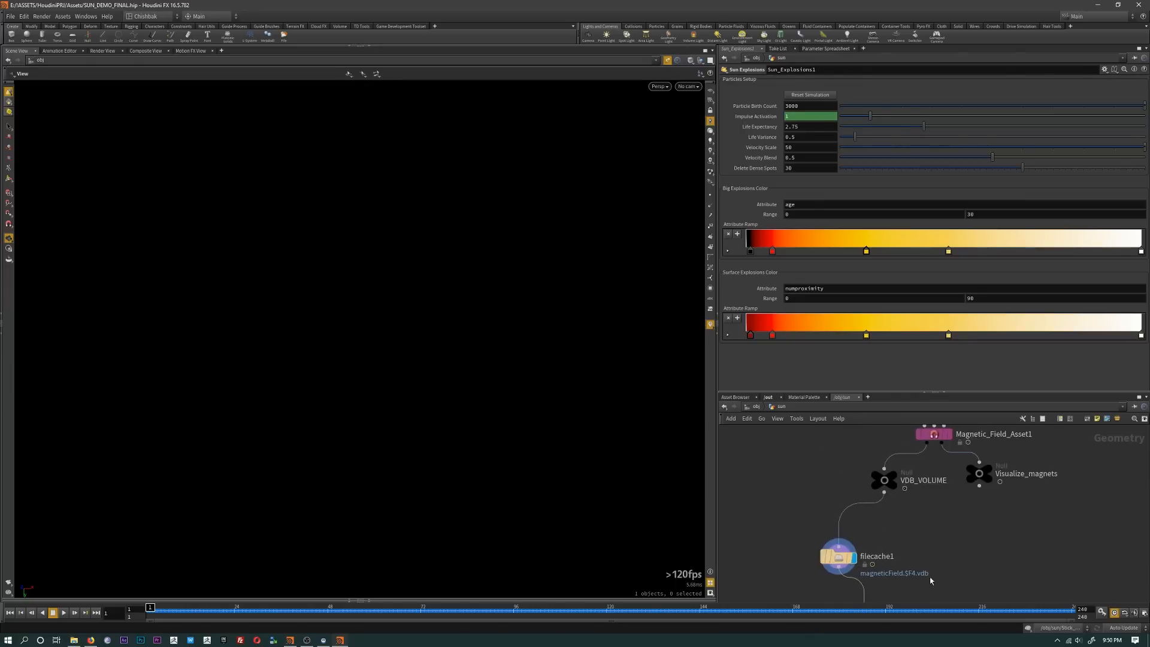
drag(978, 441, 911, 572)
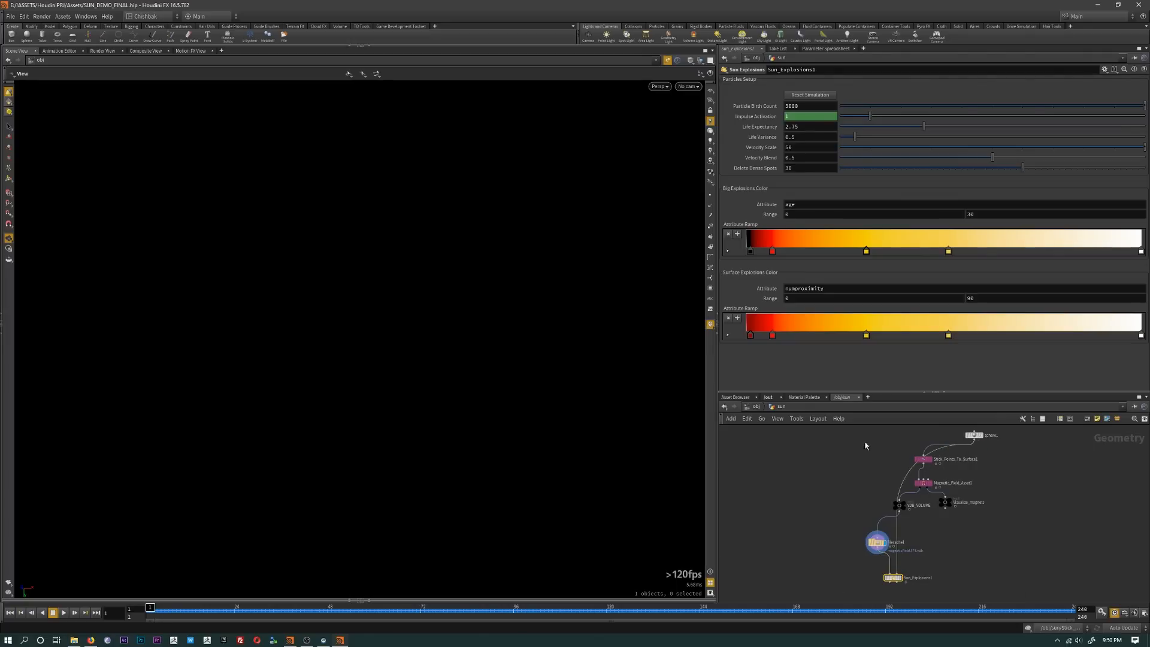
Step: Rearrange the network by moving the magnetic field nodes to one side and placing the sphere above Sun Explosions
drag(865, 446, 970, 524)
drag(932, 484, 844, 478)
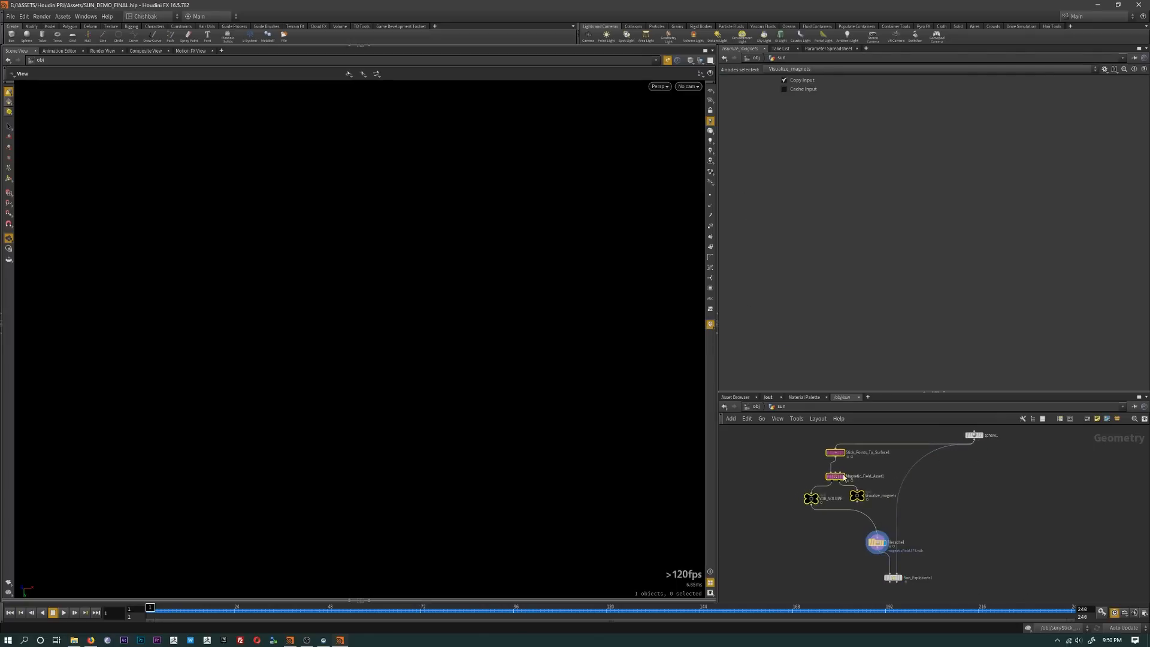
drag(976, 437, 897, 442)
middle_drag(916, 479, 942, 490)
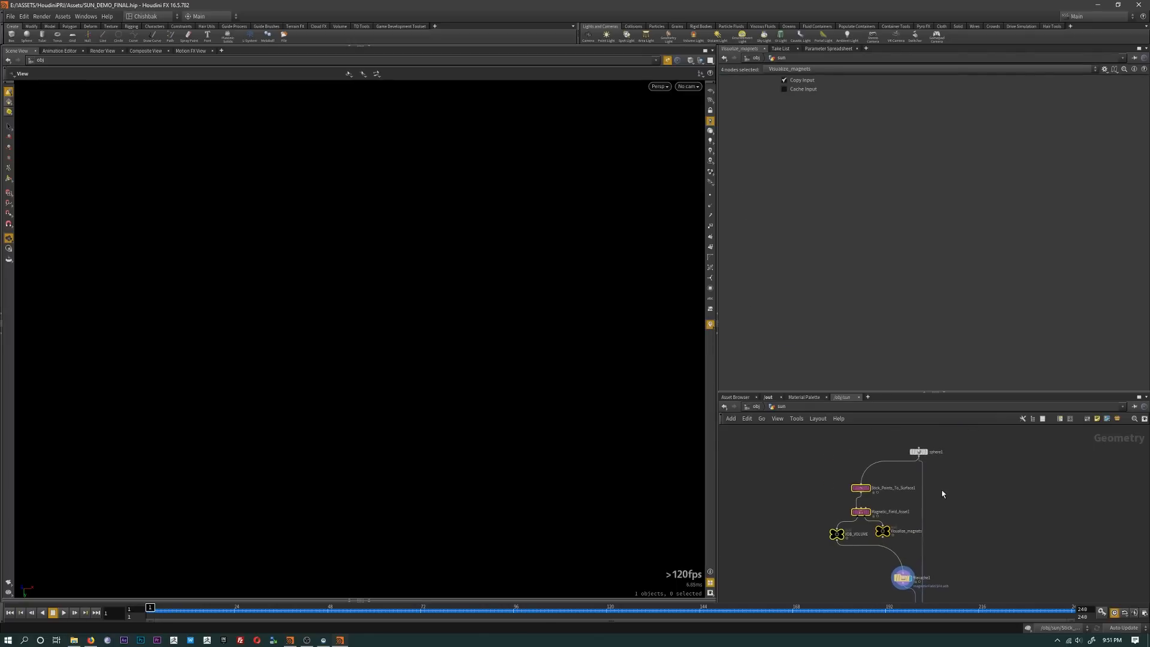
scroll(942, 489, up, 2)
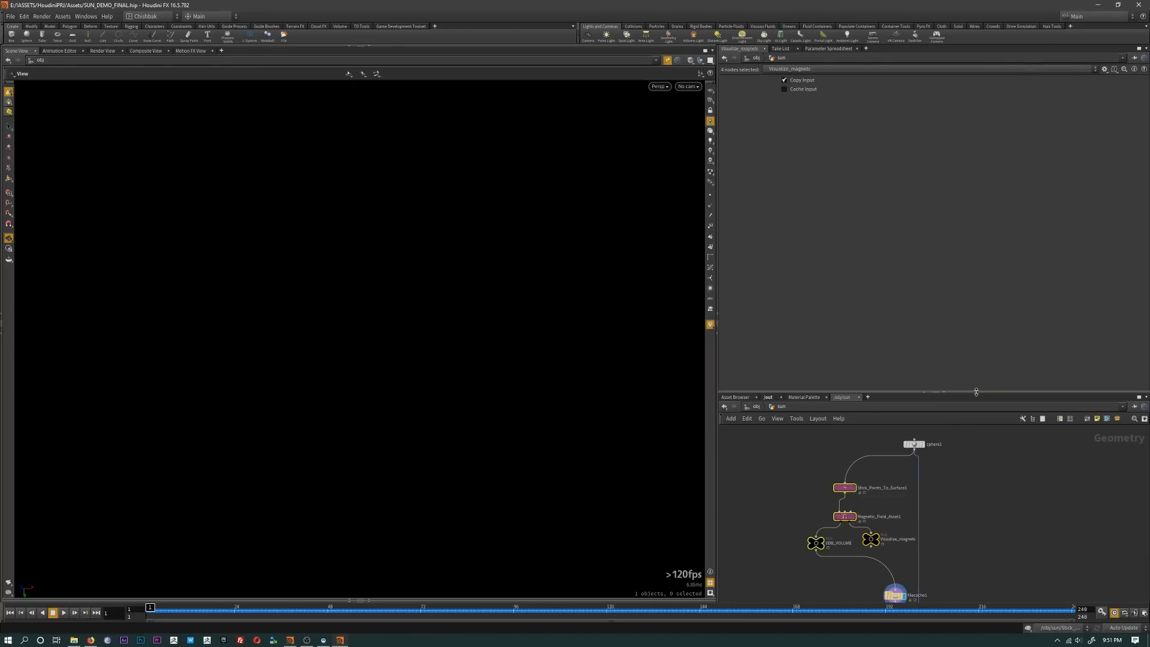
Step: Enlarge the network editor to show the whole chain from sphere to Sun Explosions, and nudge the Sun Explosions node into place
drag(976, 393, 979, 208)
scroll(926, 419, up, 3)
middle_drag(942, 445, 978, 399)
scroll(979, 398, down, 1)
scroll(979, 400, down, 1)
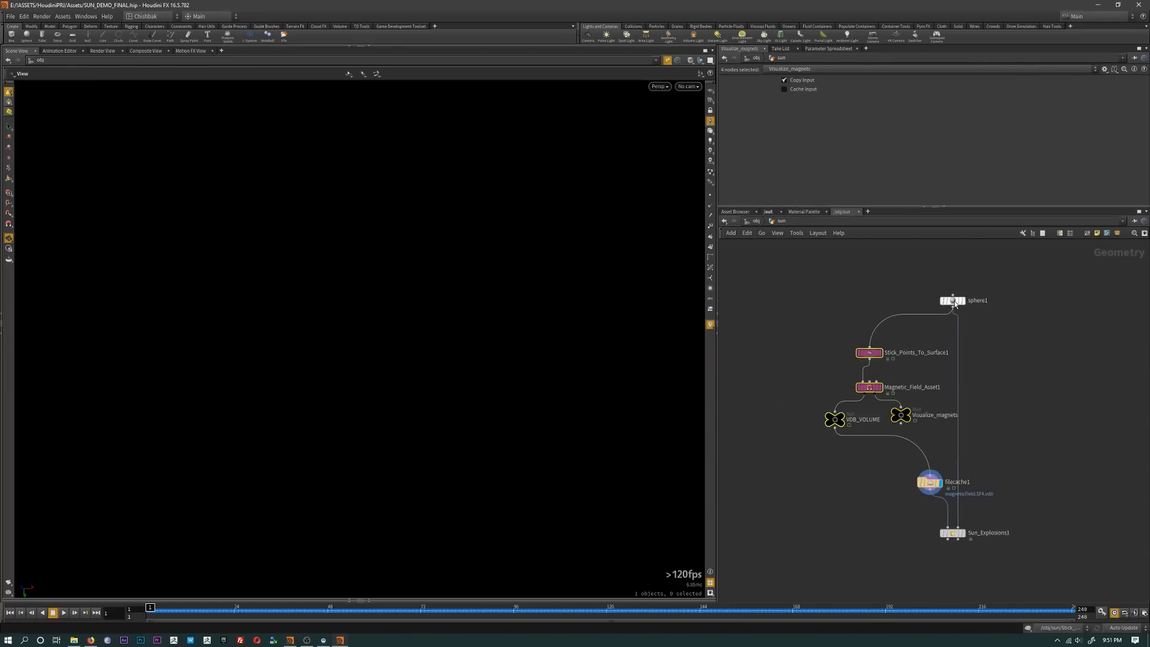
mouse_move(872, 356)
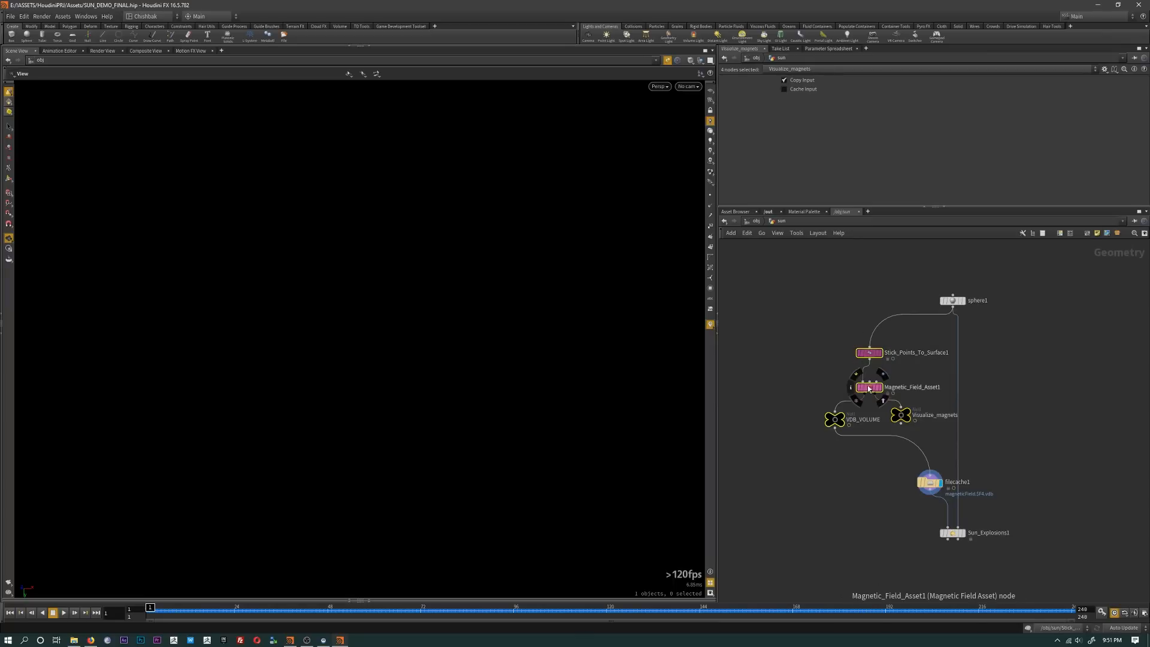
mouse_move(871, 389)
mouse_move(935, 485)
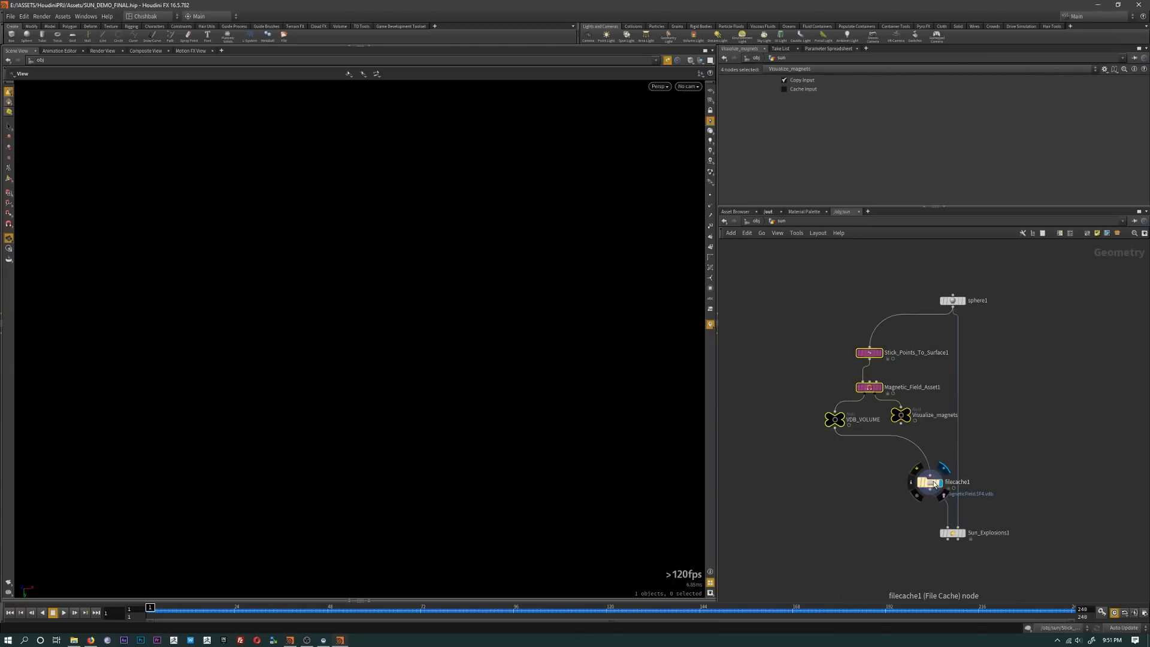
drag(952, 533, 958, 534)
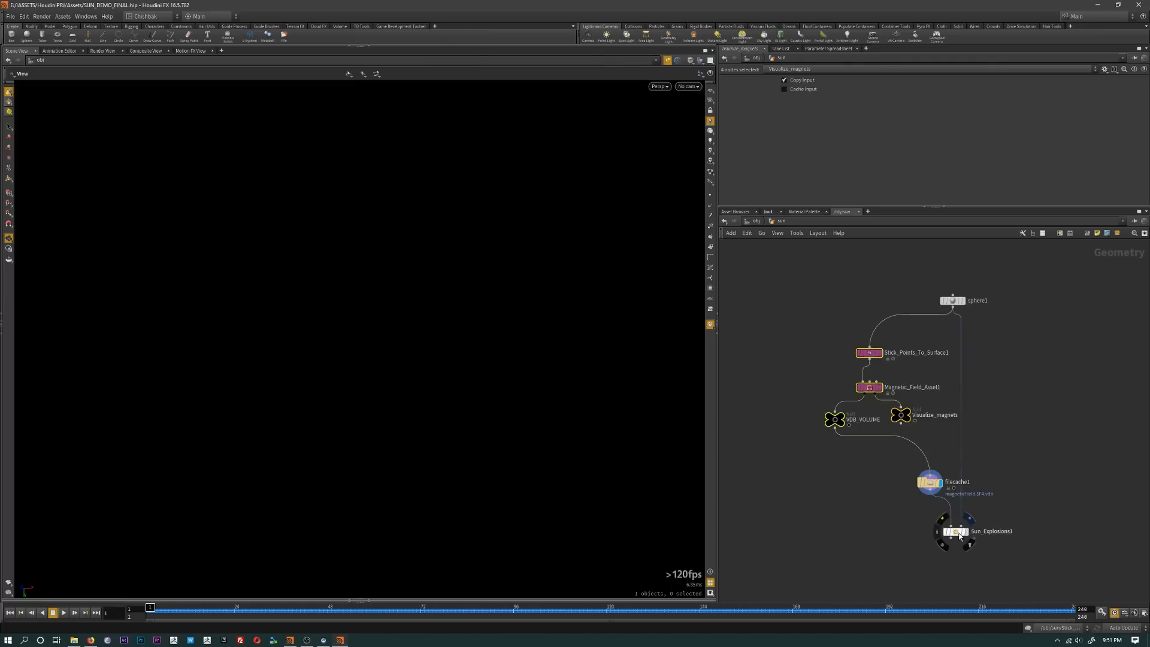
Step: Display the Sun Explosions node and play its simulation, stopping at frame 26
click(957, 533)
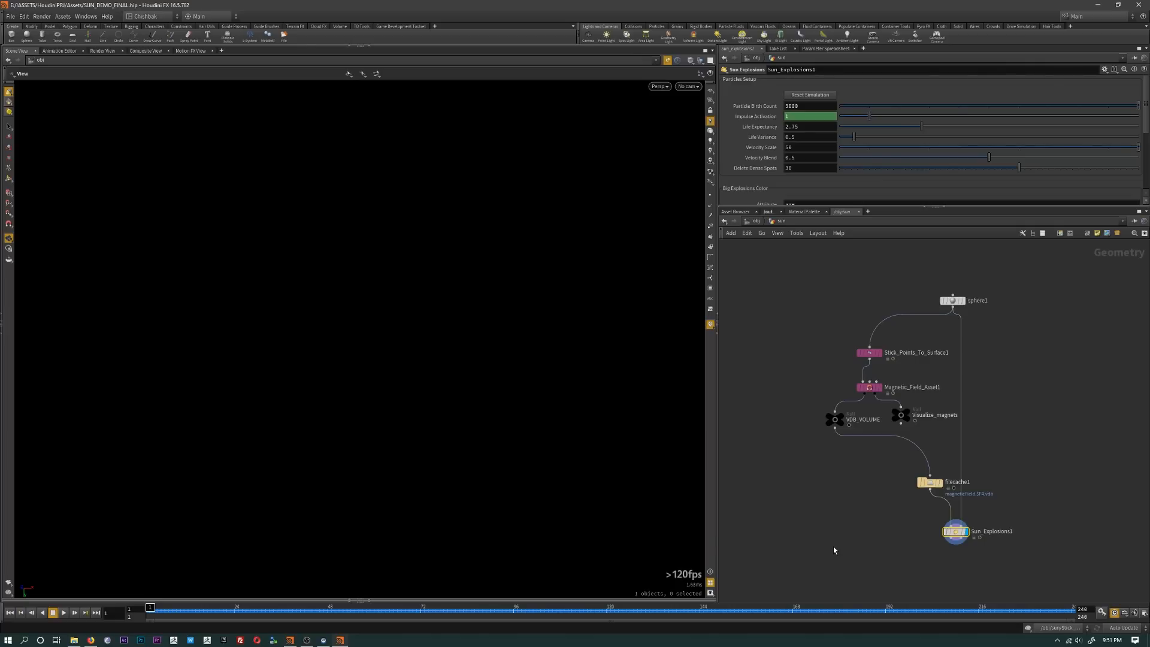
click(961, 300)
click(958, 532)
click(64, 612)
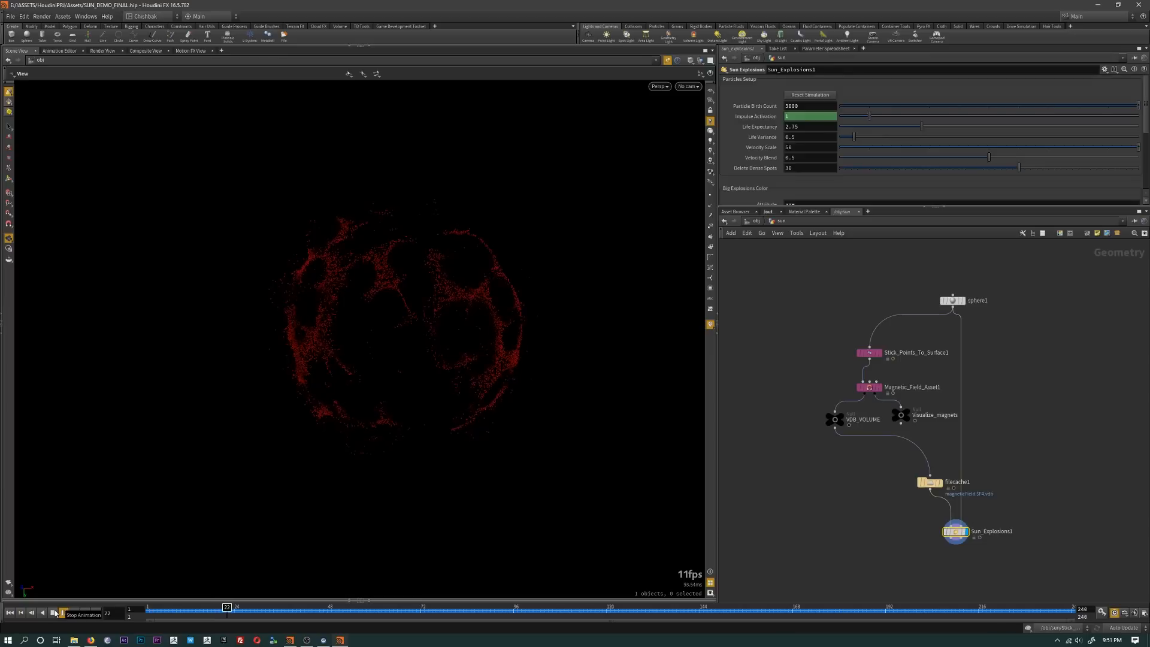
click(55, 612)
Step: Show points in the viewport, examine the explosion particles from a closer angle, and go to frame 21
right_drag(413, 362, 548, 367)
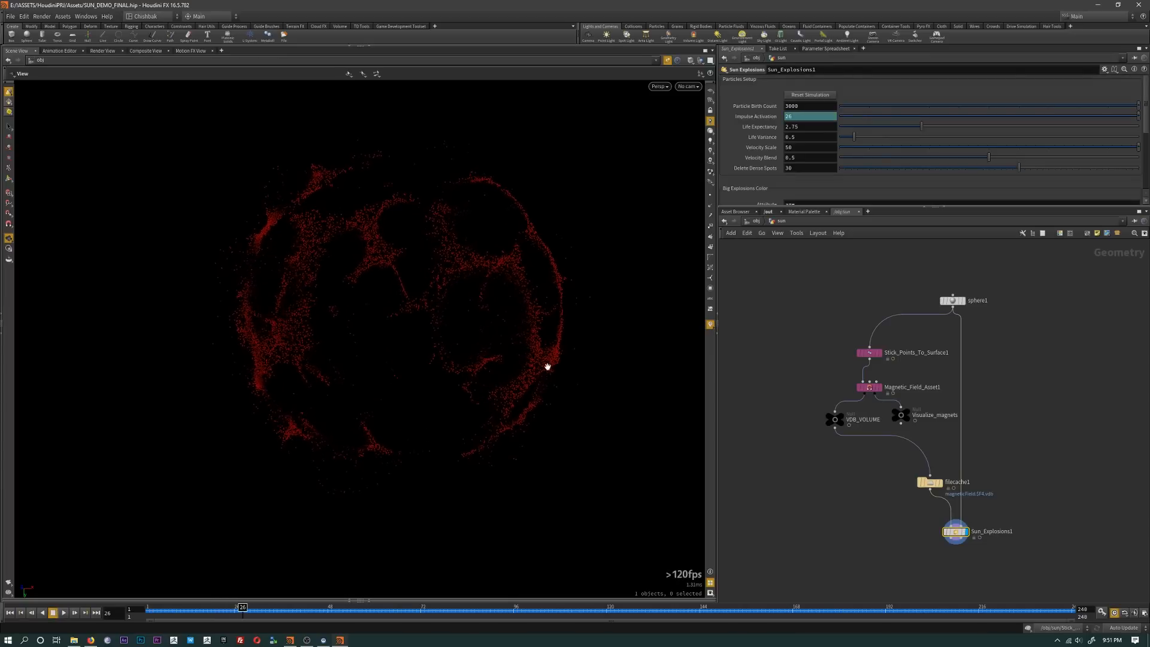
middle_drag(547, 366, 536, 395)
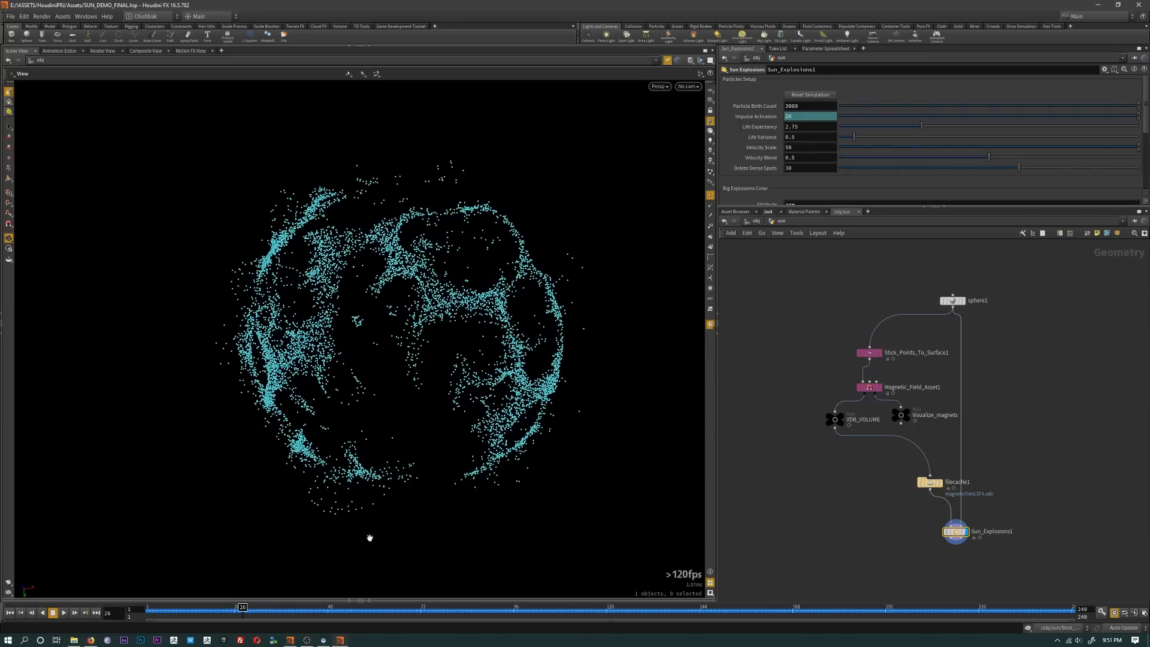
drag(243, 608, 222, 625)
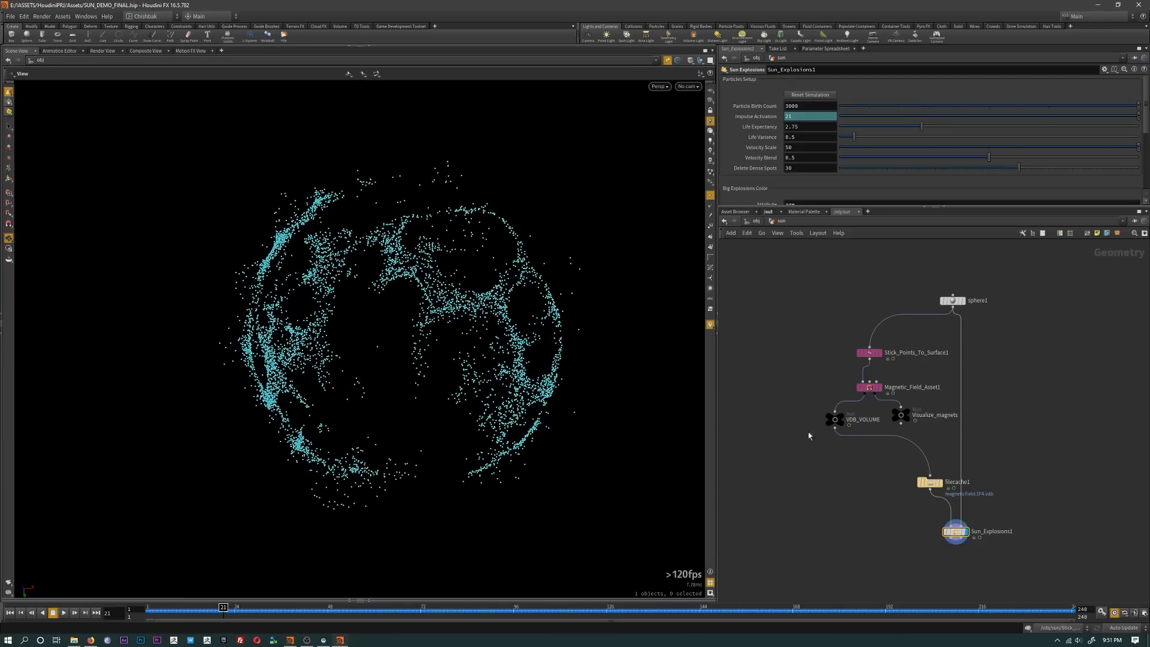
Step: Display the Visualize_magnets Null with point display turned off and examine the magnetic field lines from another angle
mouse_move(901, 416)
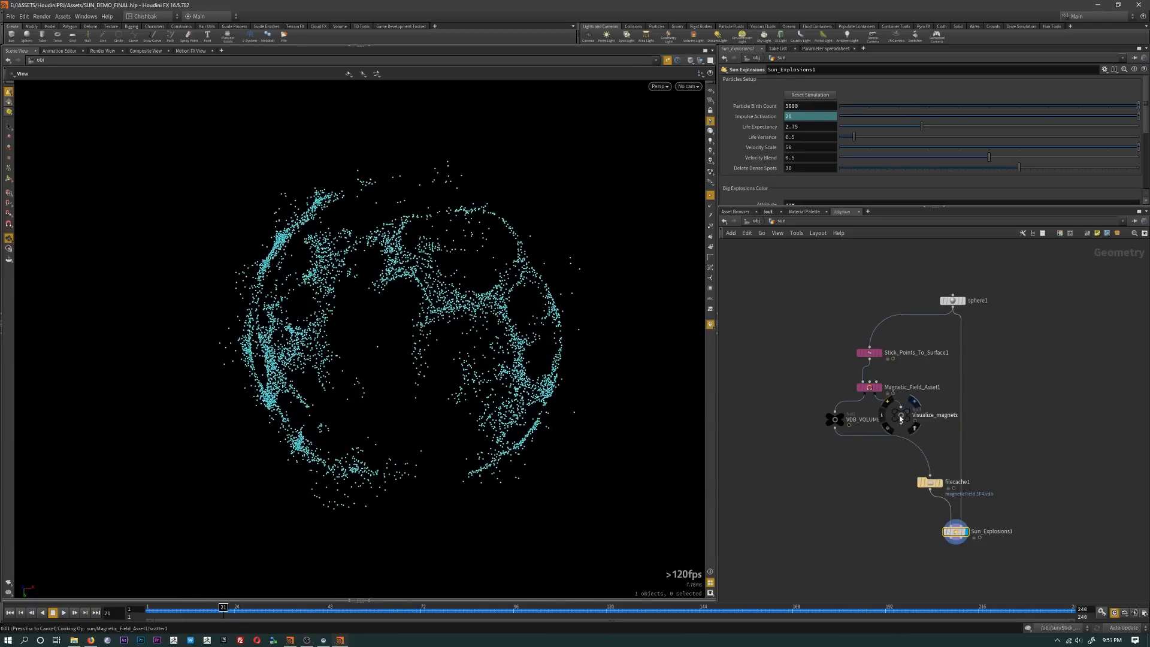
click(900, 417)
click(710, 207)
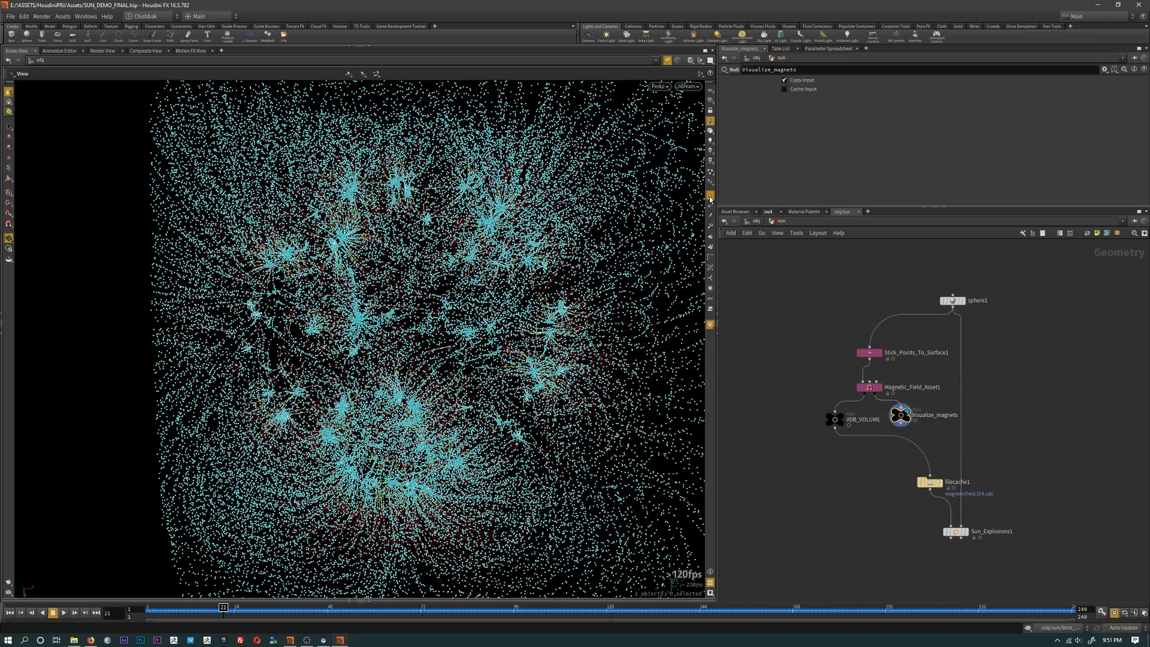
drag(381, 413, 335, 419)
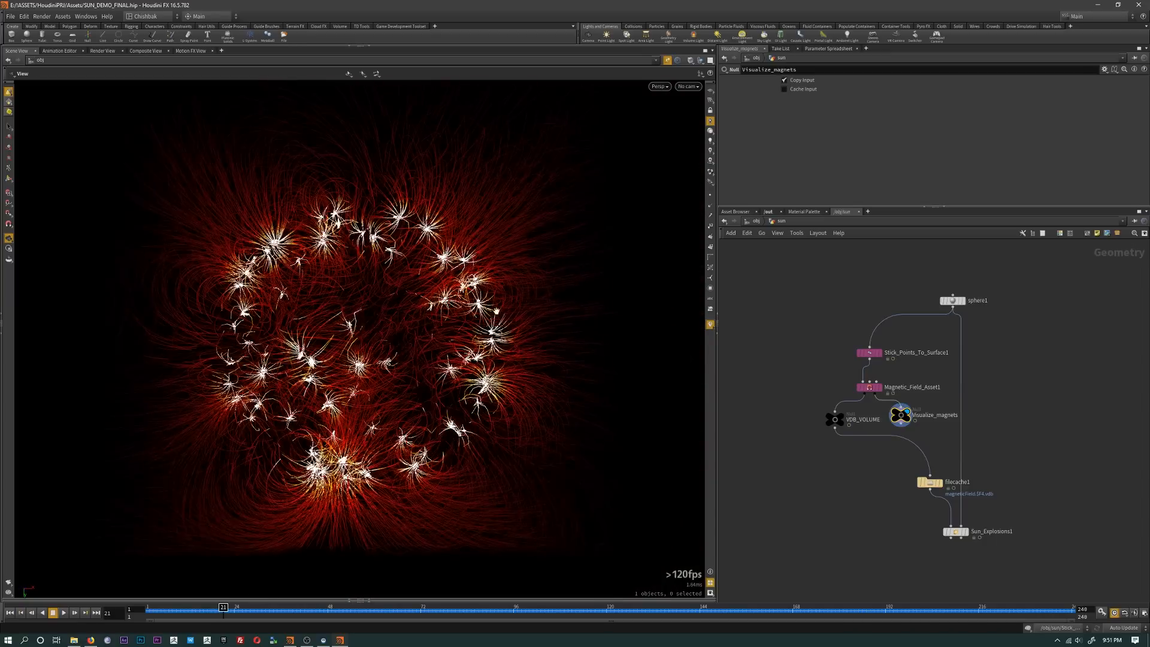
Step: Select the VDB_VOLUME Null and make it the displayed node
mouse_move(905, 418)
scroll(905, 418, up, 5)
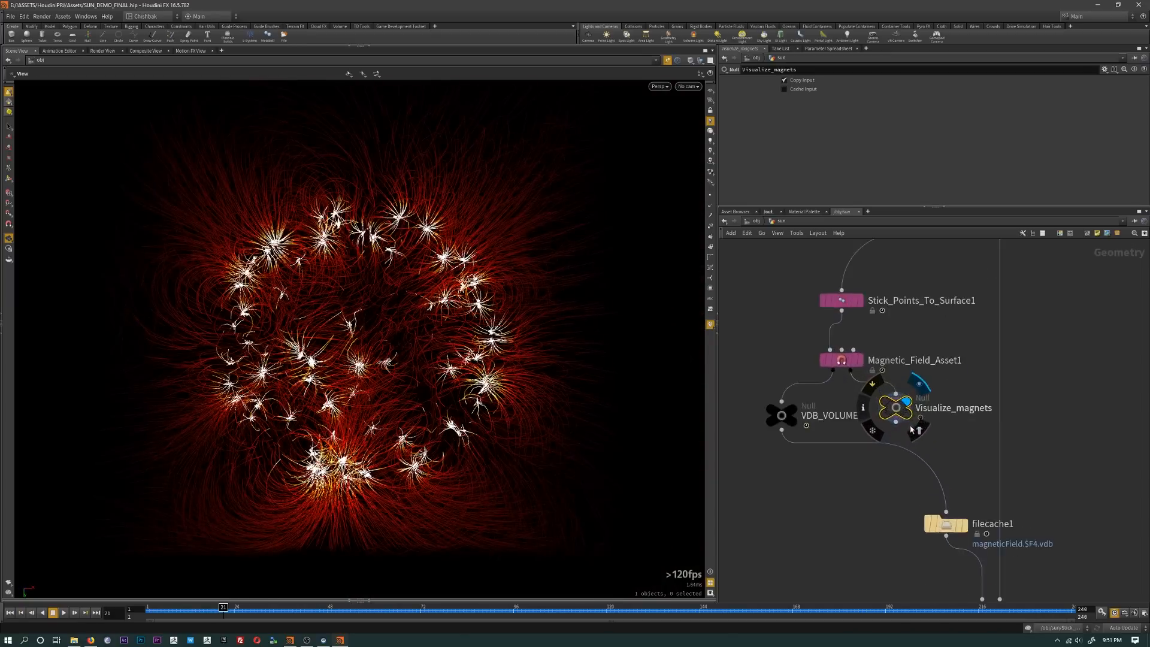
drag(905, 401, 910, 413)
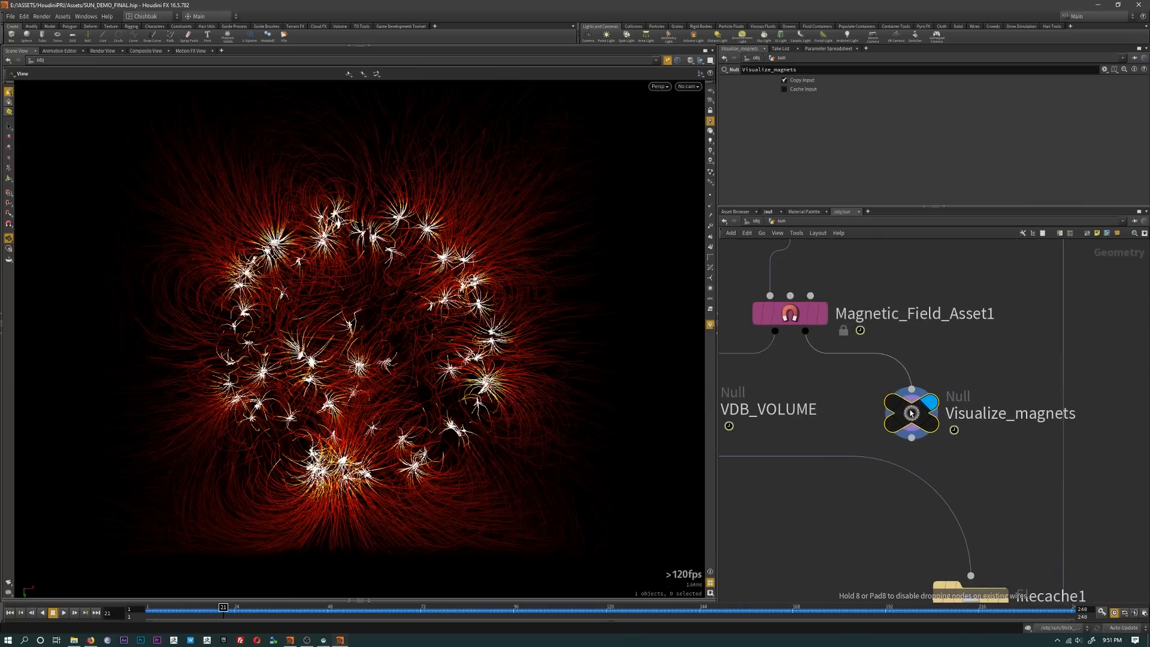
middle_drag(833, 452, 1052, 432)
mouse_move(917, 388)
click(945, 351)
click(912, 391)
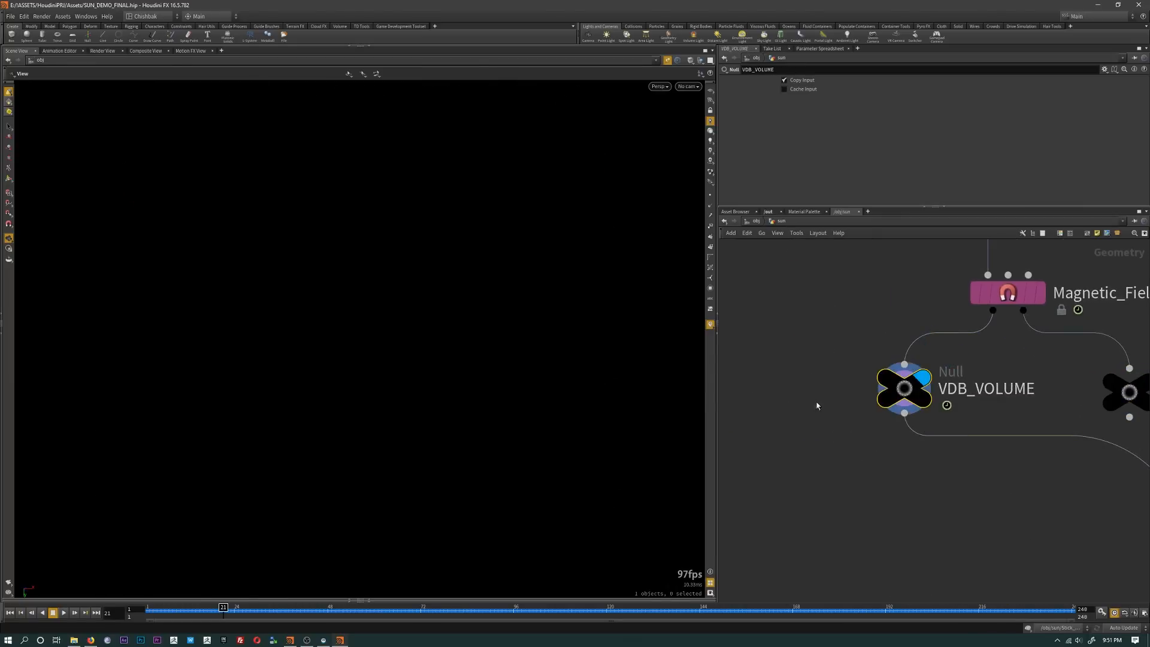
Step: Examine the VDB volume's bounds in the viewport in wireframe, and display the Sun_Explosions1 node
key(w)
mouse_move(580, 359)
mouse_down()
mouse_move(506, 341)
mouse_move(577, 372)
mouse_move(553, 397)
mouse_up()
middle_drag(884, 493, 721, 398)
middle_drag(876, 448, 806, 395)
scroll(887, 398, down, 2)
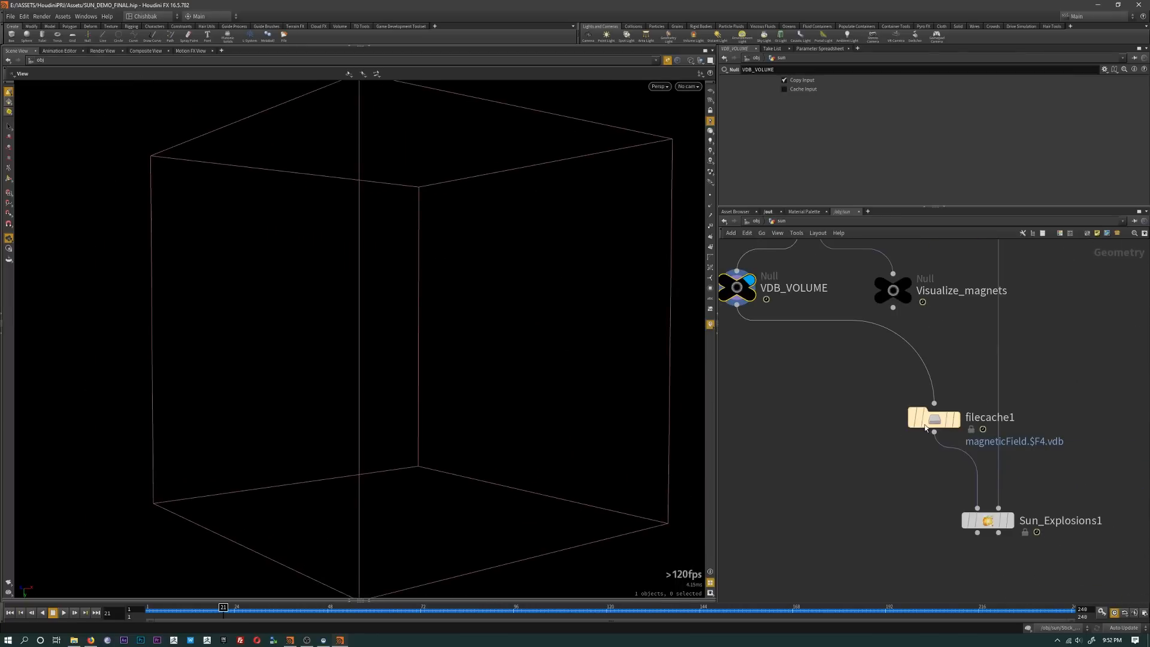
mouse_move(972, 510)
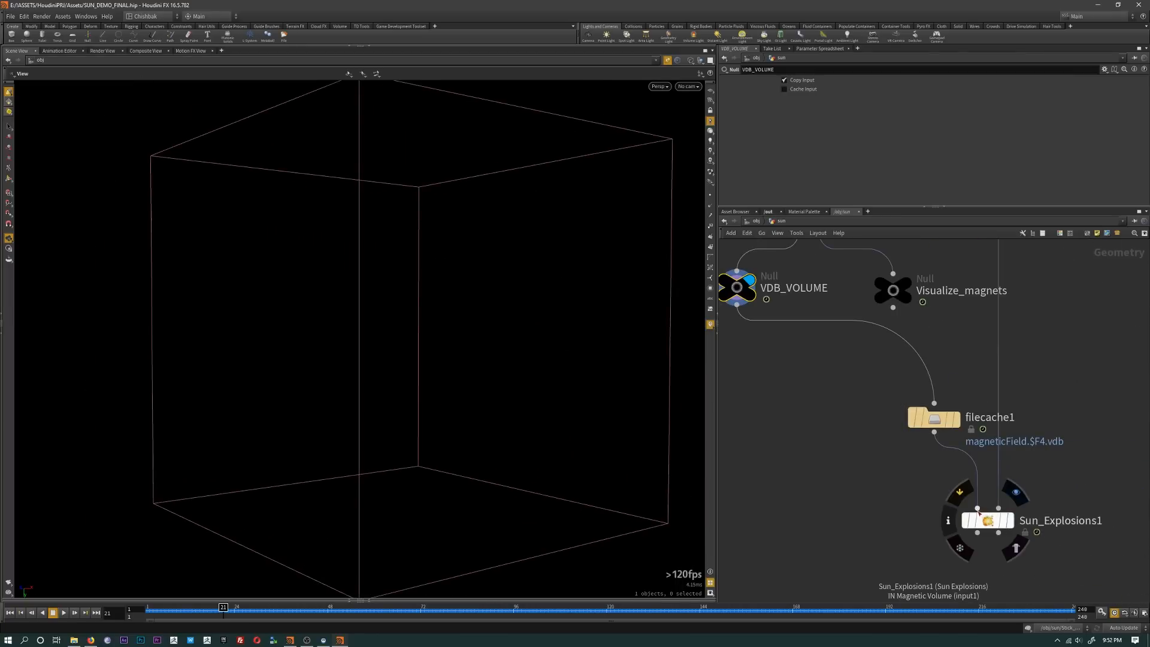
click(988, 521)
click(1010, 520)
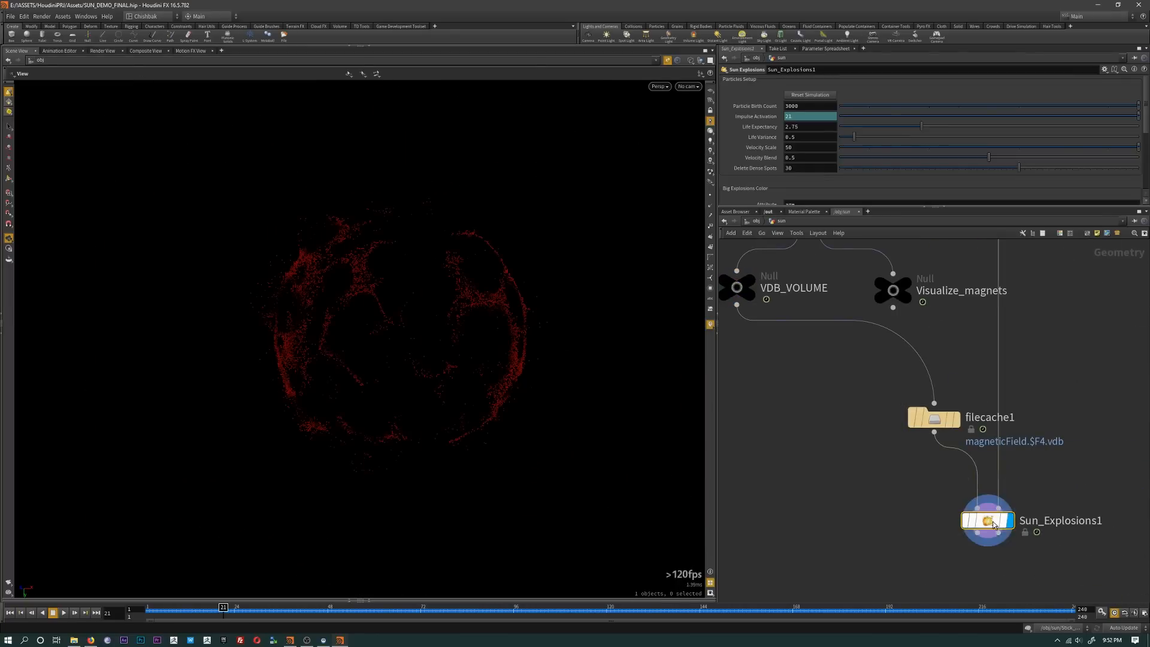
Step: Trace the two input wires of Sun_Explosions1 back up through the node network
middle_drag(1023, 318, 1018, 353)
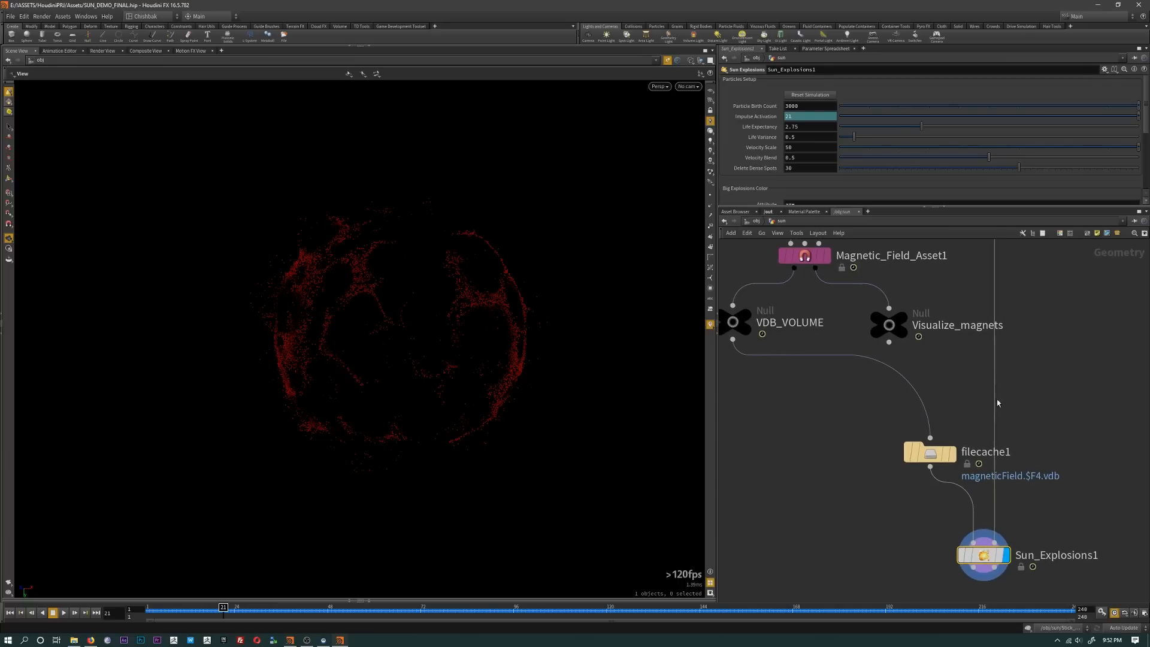
middle_drag(1035, 297, 1037, 417)
scroll(1038, 418, down, 5)
scroll(1031, 365, up, 3)
middle_drag(1018, 477, 989, 382)
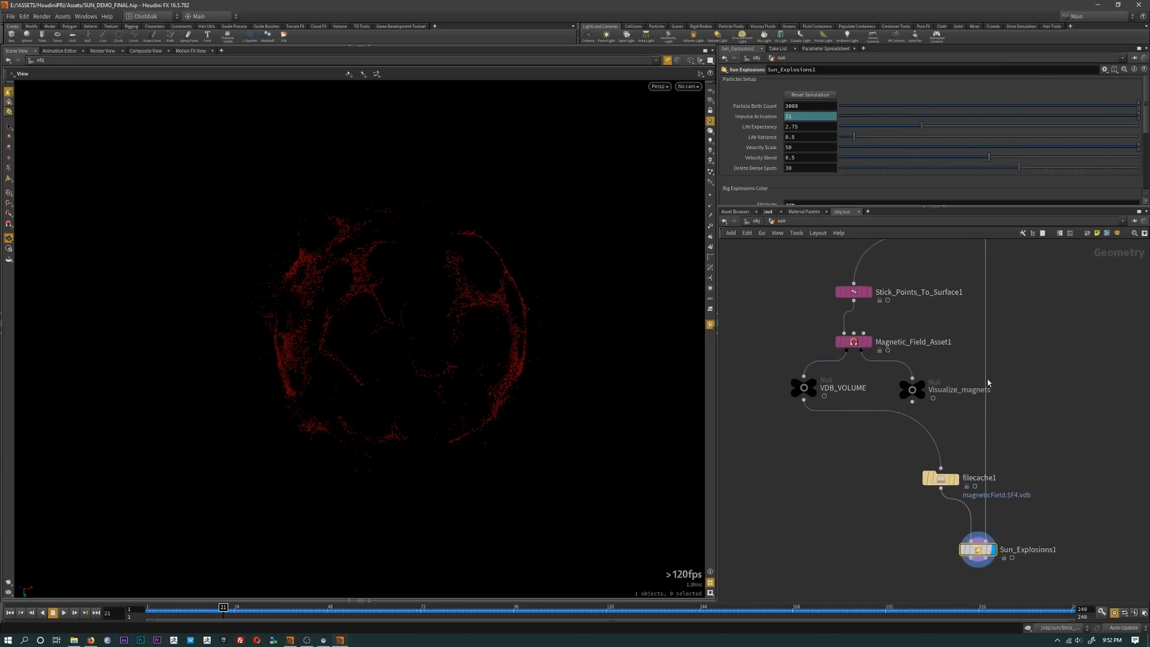
scroll(1015, 542, up, 2)
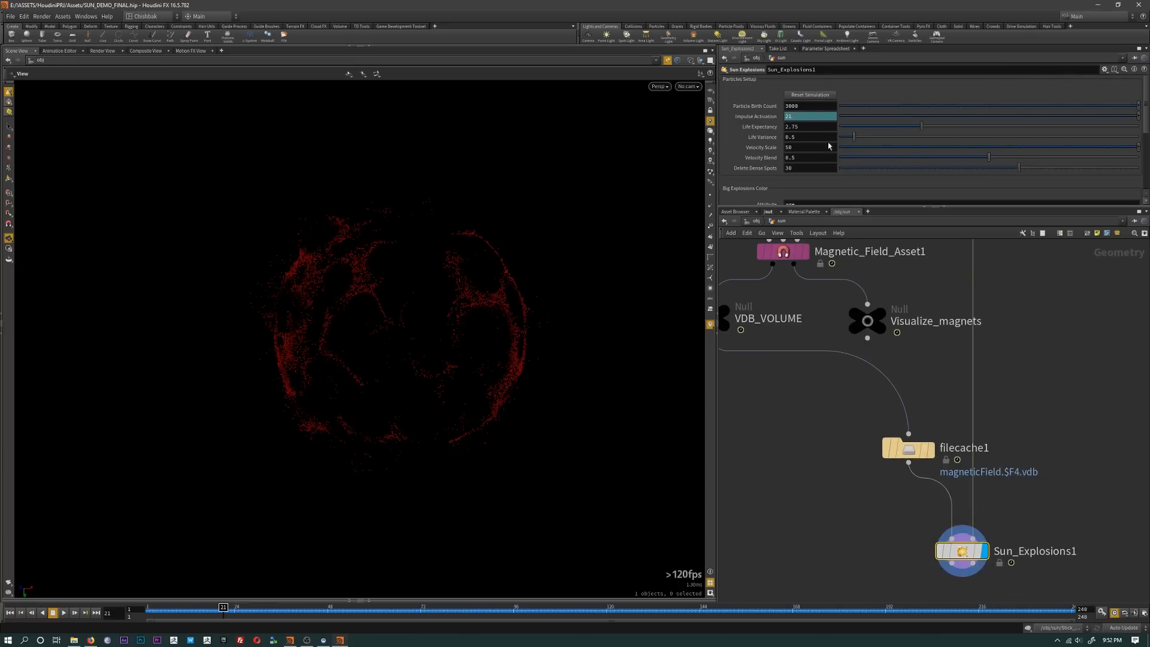
Step: Enlarge the parameter area to review the Sun Explosions particle and color ramp settings, and go to frame 33
drag(815, 329, 818, 272)
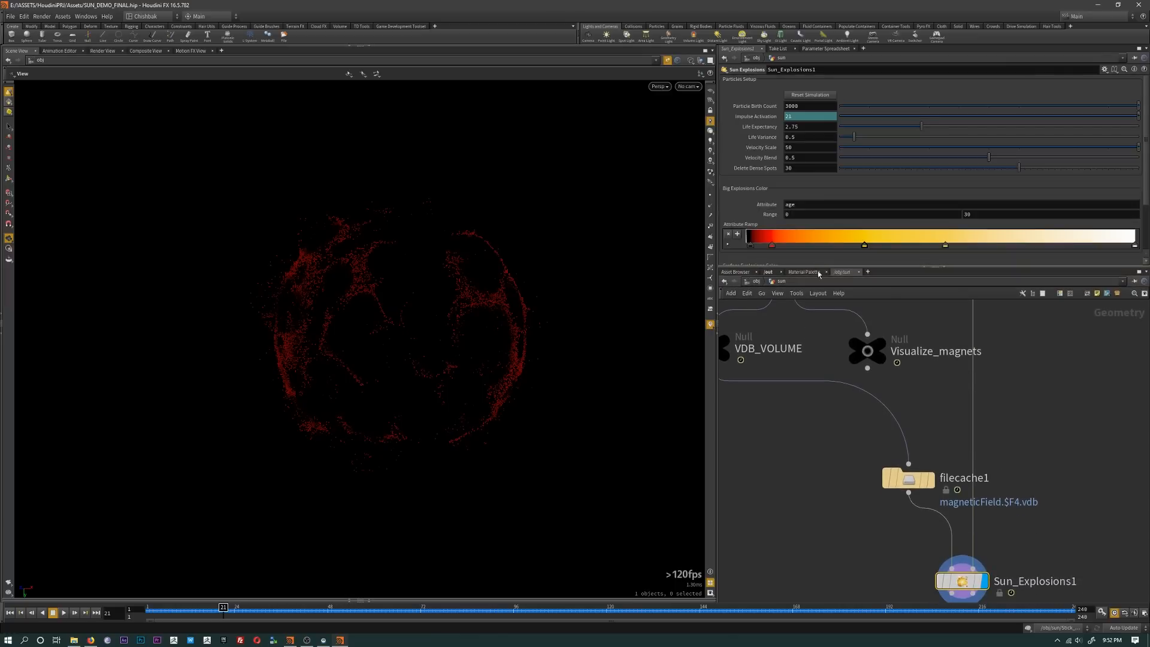
middle_drag(1029, 536, 1024, 466)
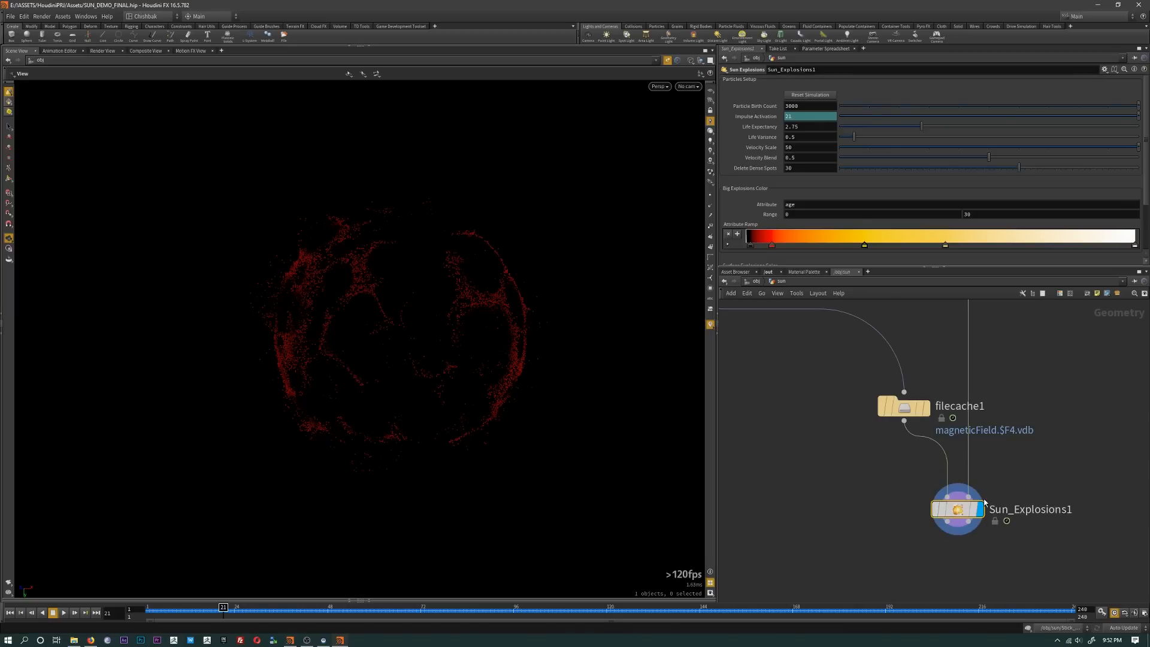
mouse_move(231, 605)
mouse_down()
mouse_move(314, 610)
mouse_move(238, 612)
mouse_move(269, 611)
mouse_up()
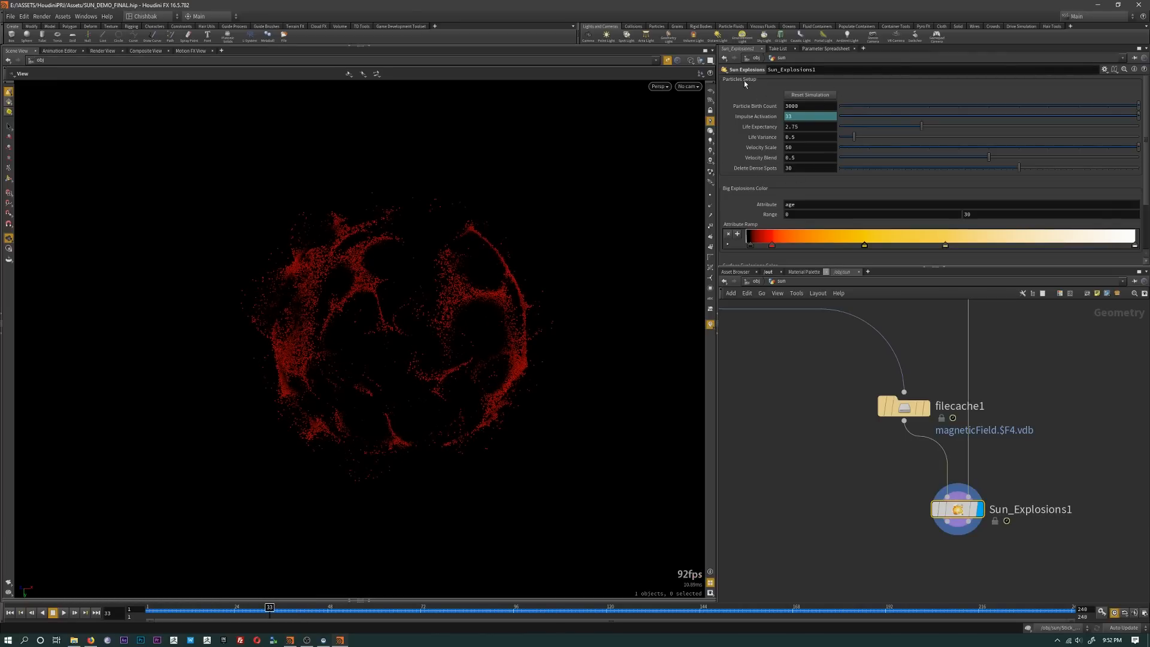
scroll(814, 260, down, 2)
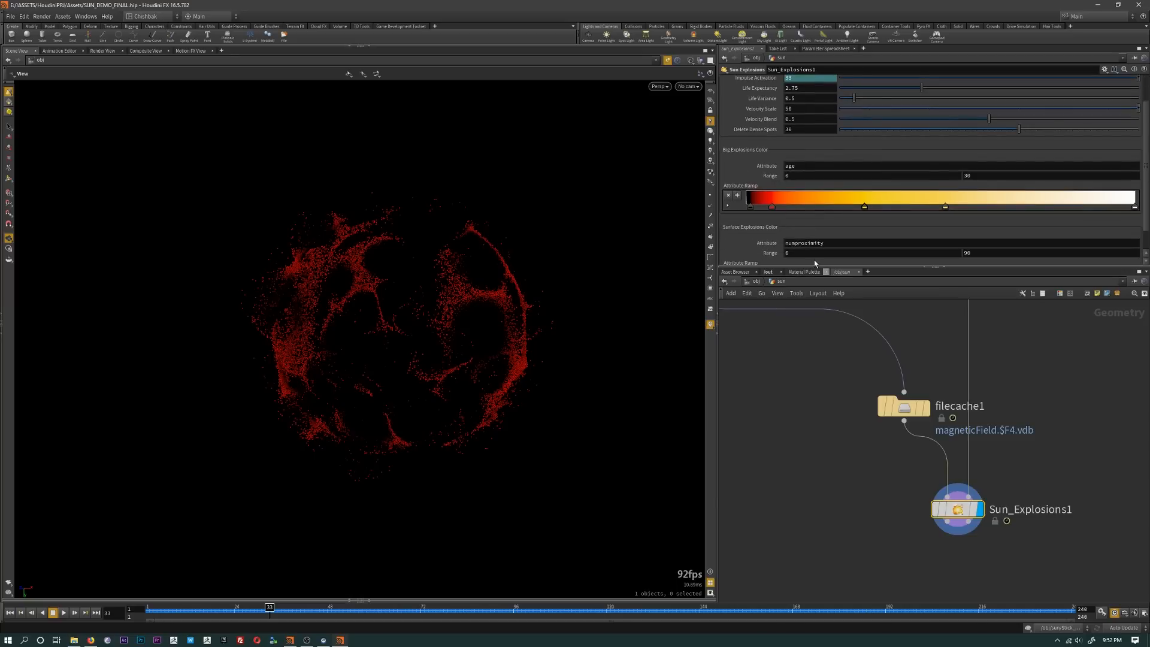
drag(814, 266, 814, 362)
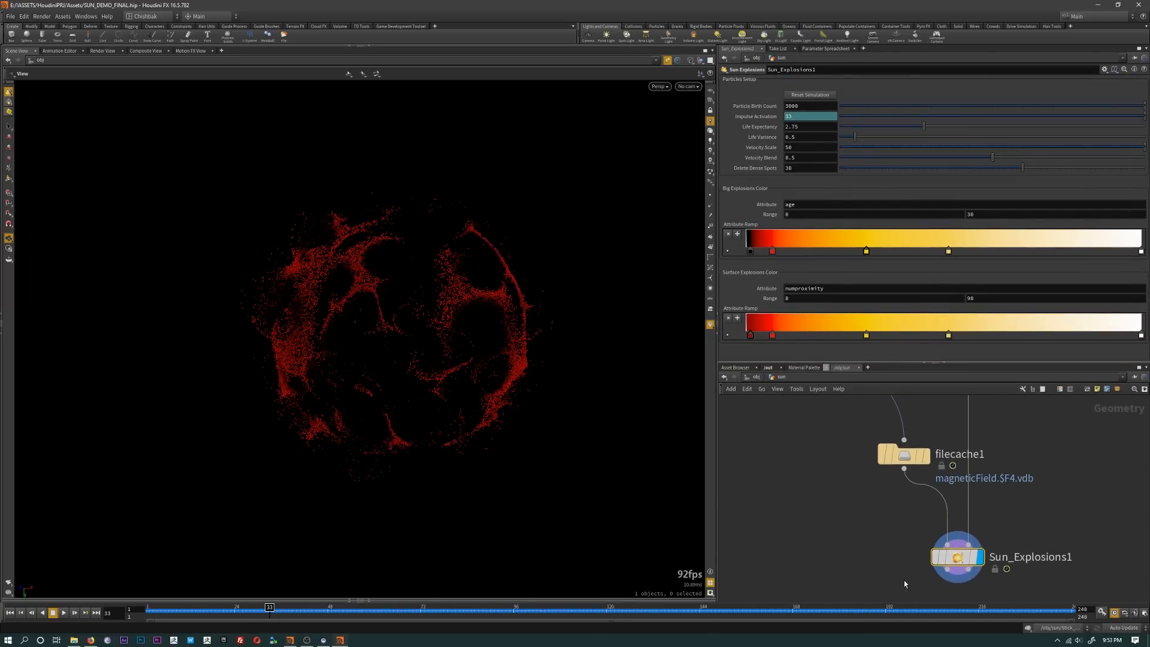
Step: Add a Null named OUTER_EXPLOSIONS below Sun_Explosions1 and connect it to that node's first output
middle_drag(936, 598, 858, 540)
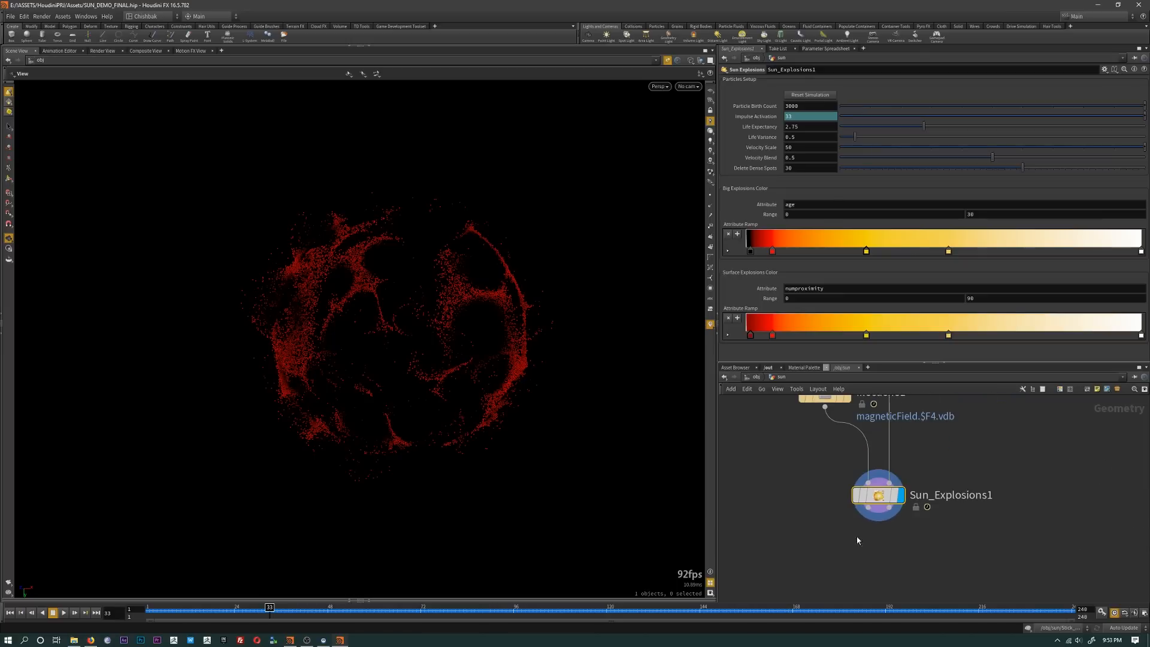
click(869, 509)
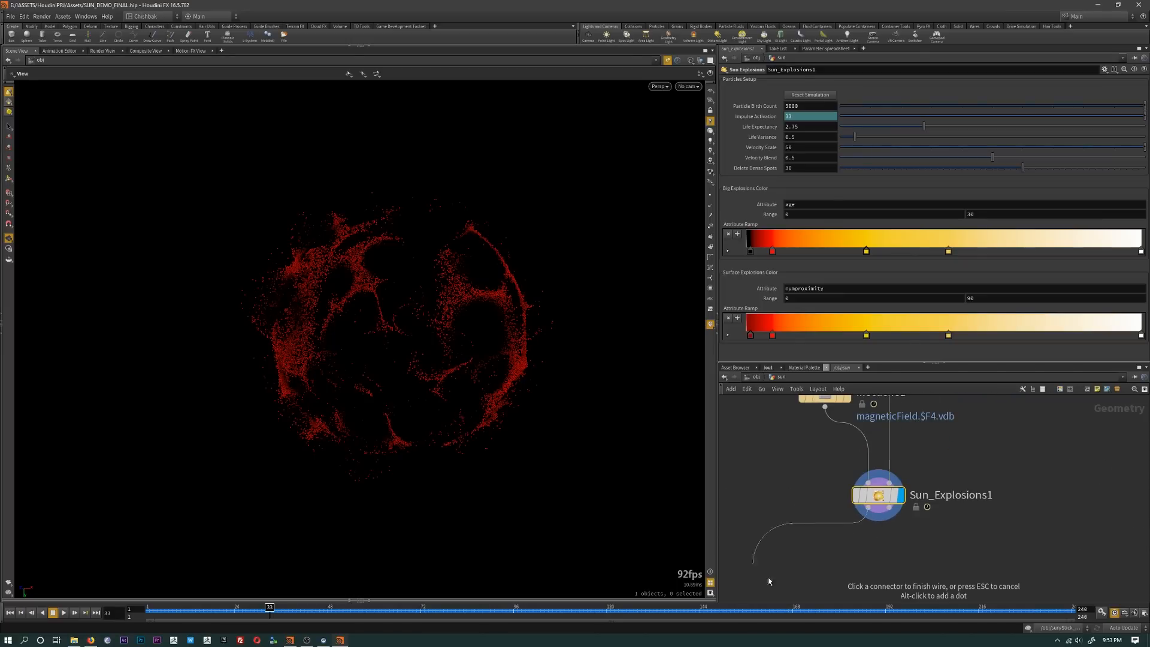
key(Escape)
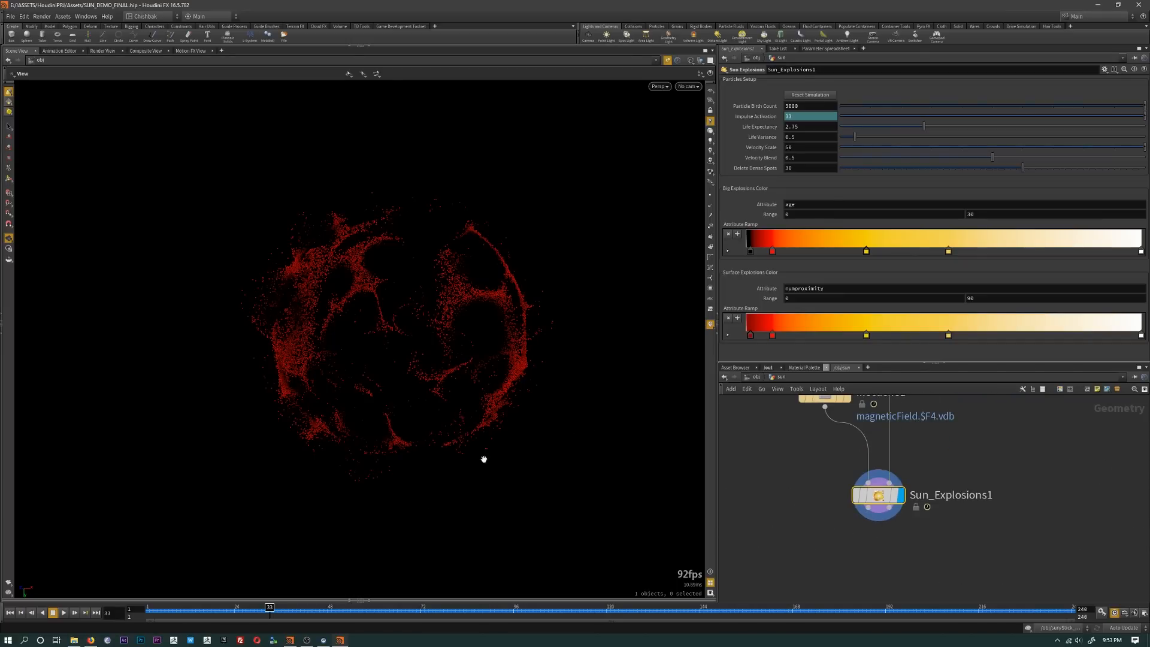
middle_drag(847, 549, 848, 537)
click(837, 535)
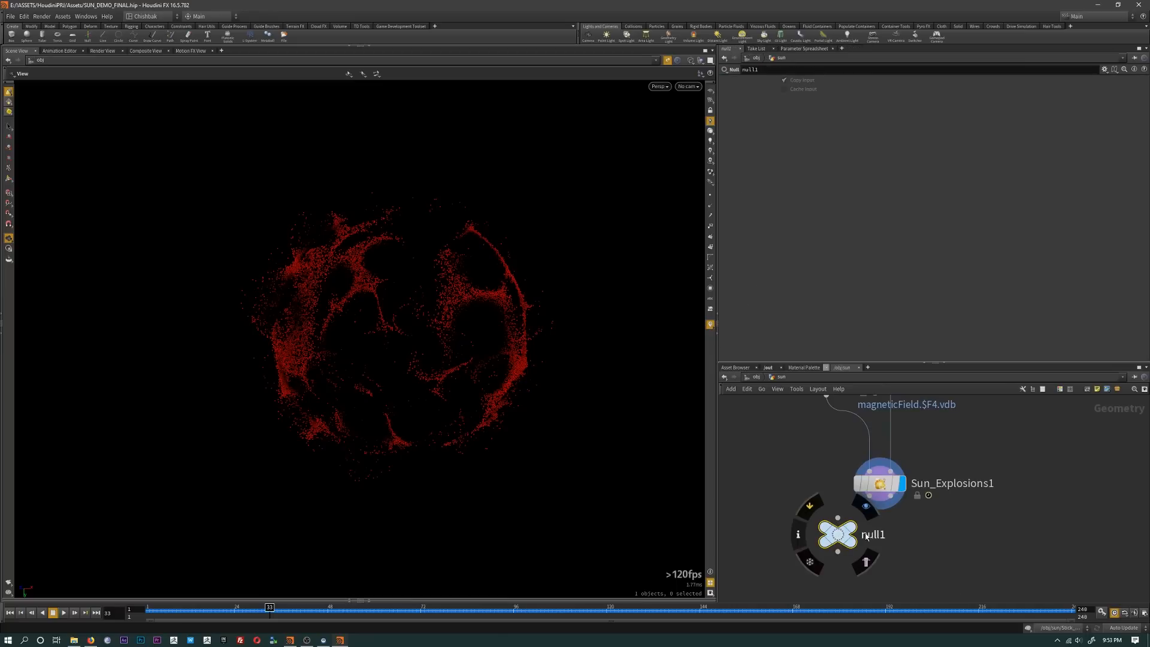
click(867, 534)
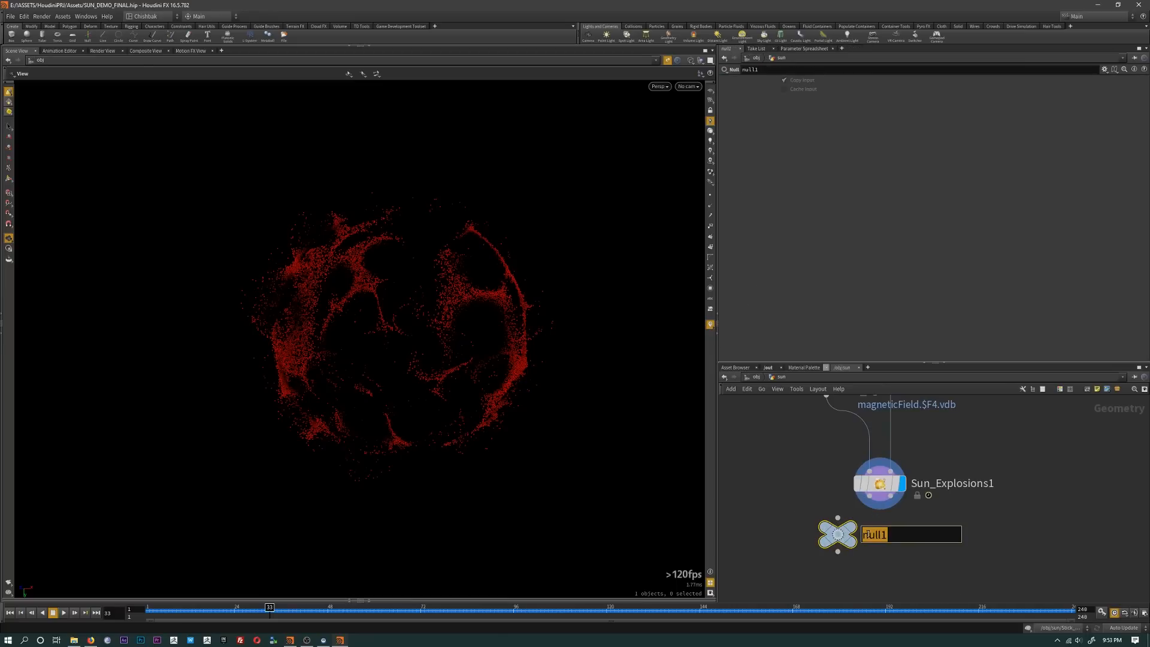
text(OUTER_EXPLOSIONS)
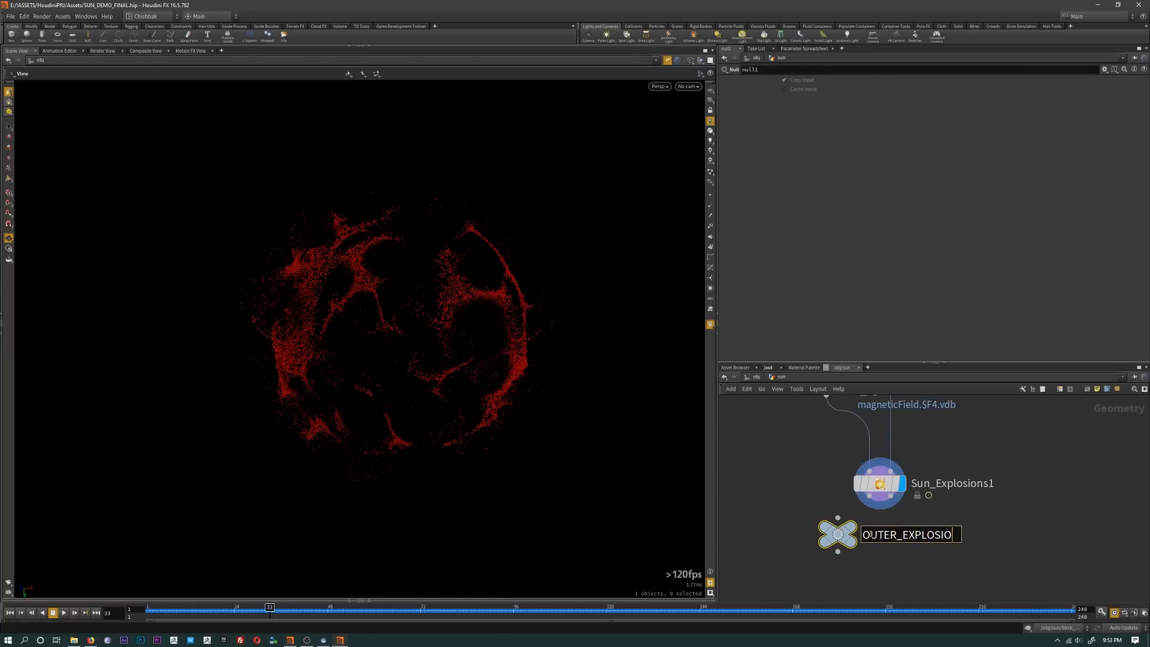
key(Return)
drag(844, 535, 804, 553)
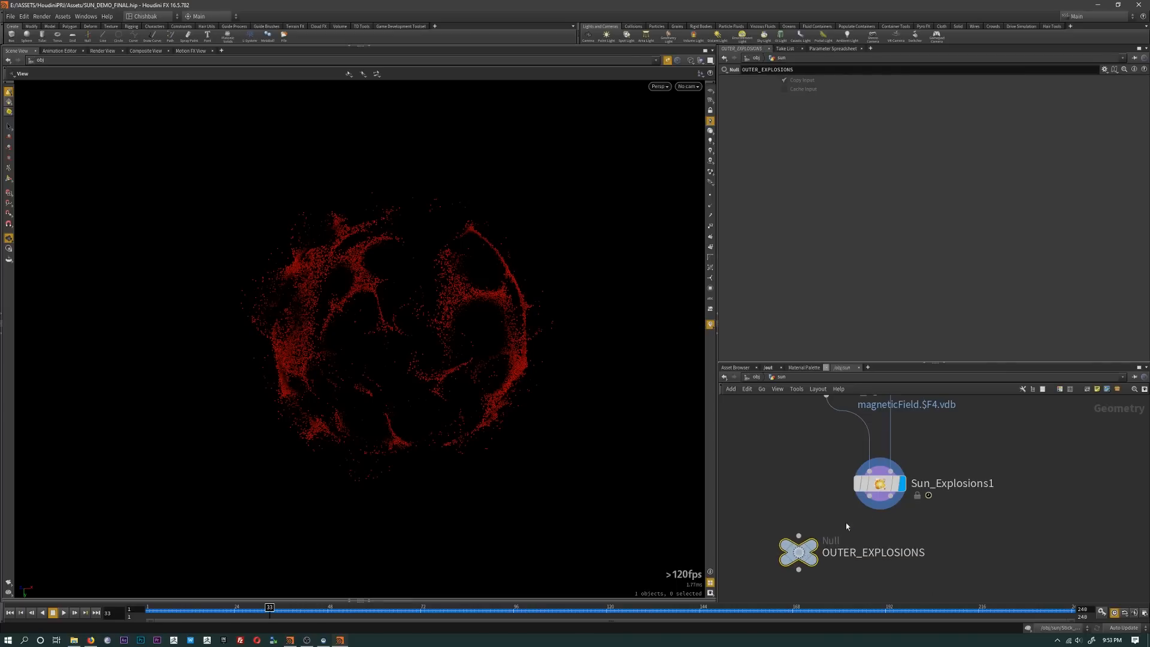
mouse_move(866, 491)
mouse_down()
mouse_move(842, 509)
mouse_move(853, 485)
mouse_move(798, 536)
mouse_move(986, 545)
mouse_move(959, 544)
mouse_up()
Step: Duplicate the Null as surfaces_explo, wired to the second output of Sun_Explosions1, and display it
key(ctrl+c)
key(ctrl+v)
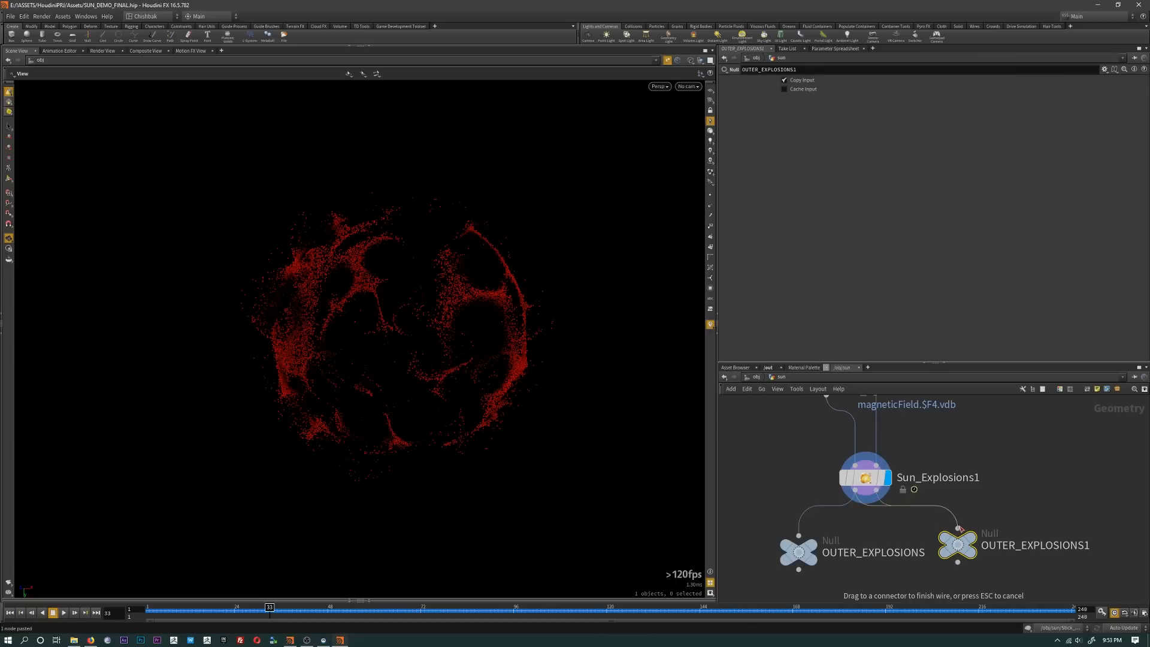
double_click(991, 545)
text(surfaces_exp)
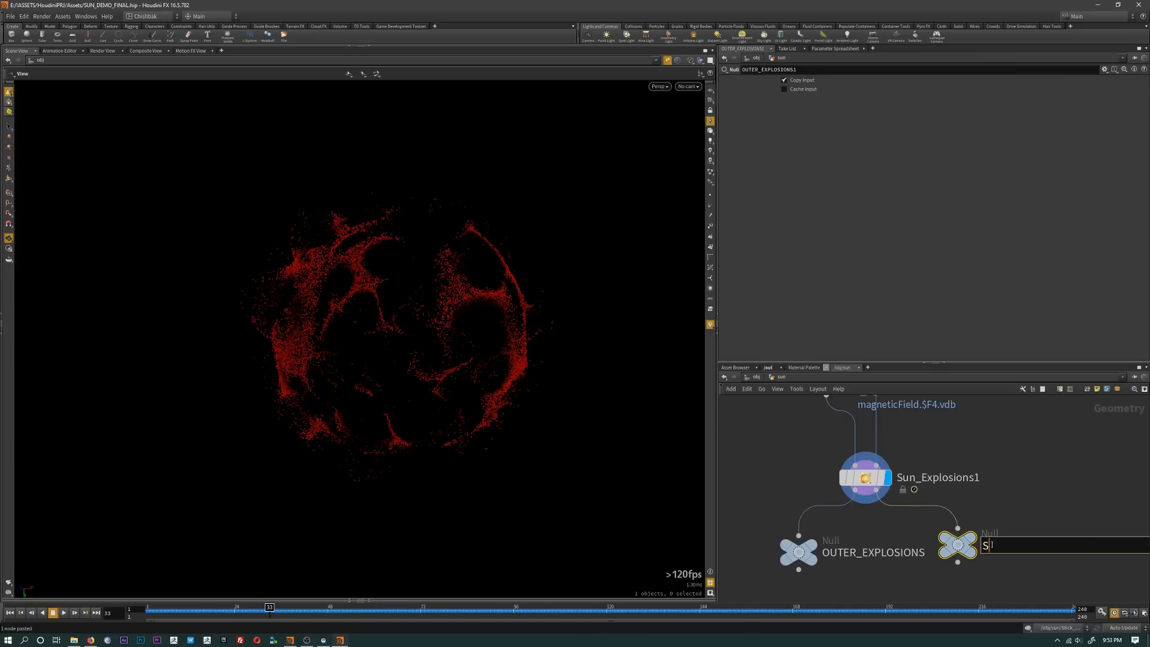
text(lo)
key(Return)
click(969, 537)
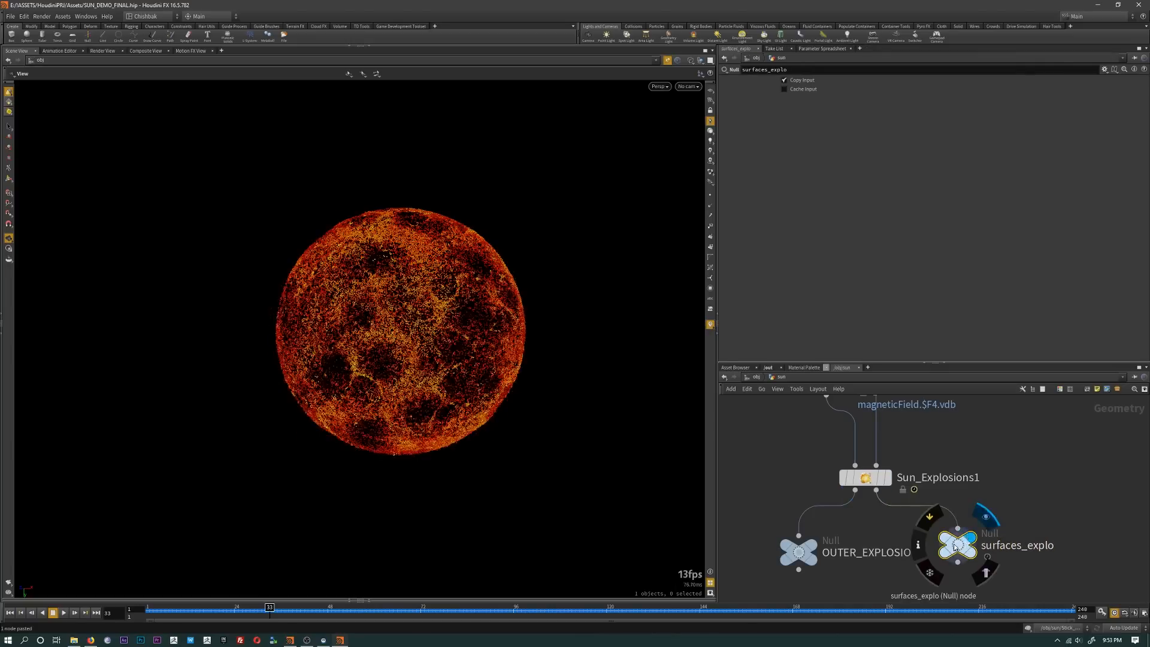
Step: Combine OUTER_EXPLOSIONS and surfaces_explo with a Merge node, display it, and examine the merged particles
middle_drag(873, 586, 883, 548)
key(Tab)
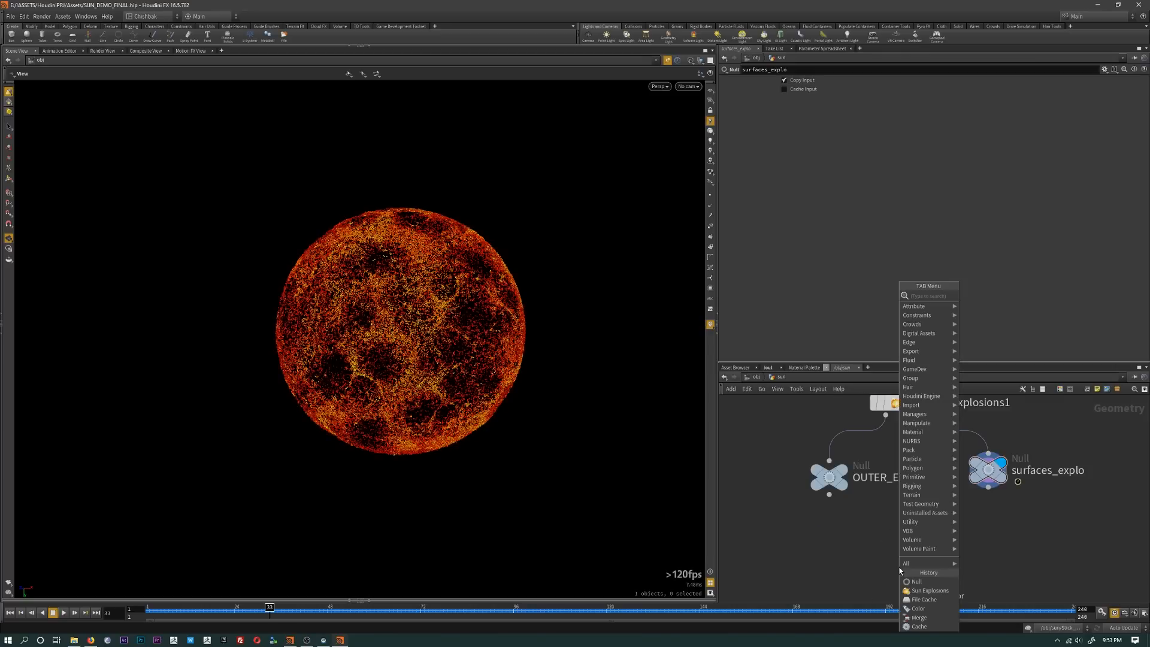
click(919, 617)
click(896, 563)
drag(828, 495, 896, 553)
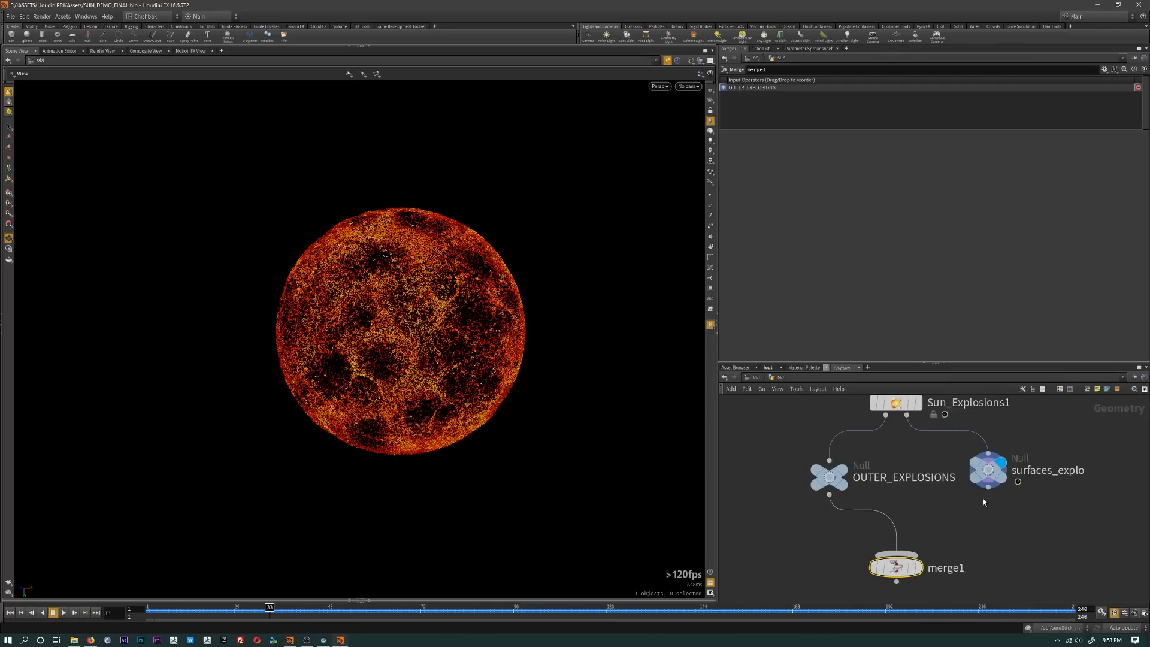
click(988, 486)
click(896, 553)
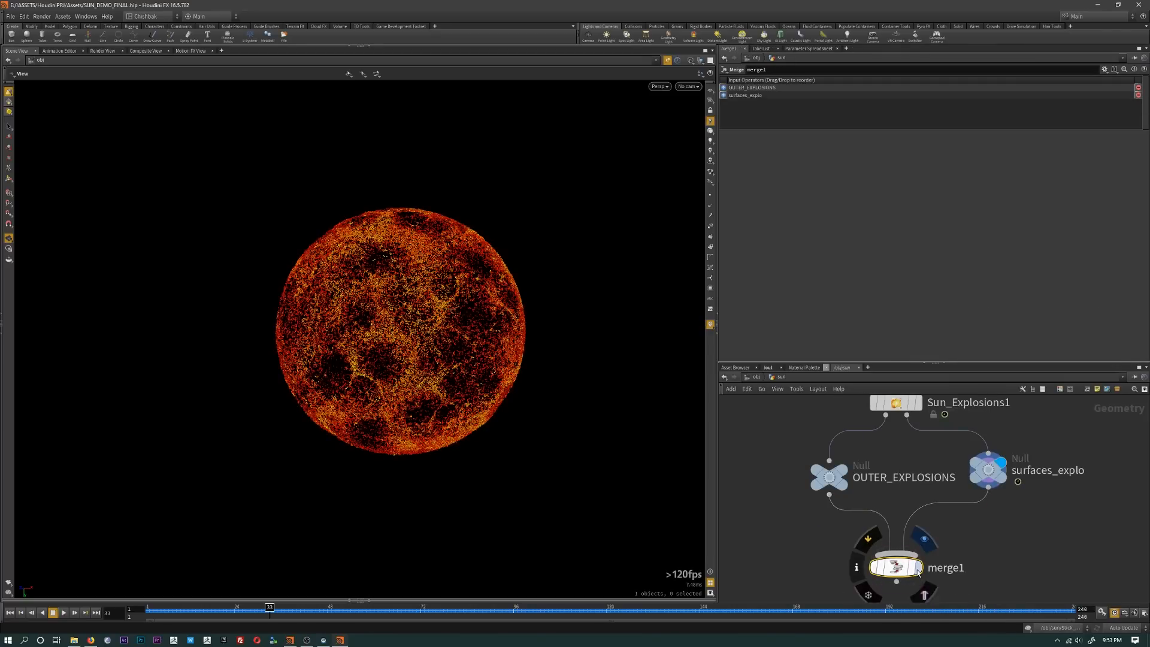
click(917, 567)
scroll(485, 405, up, 5)
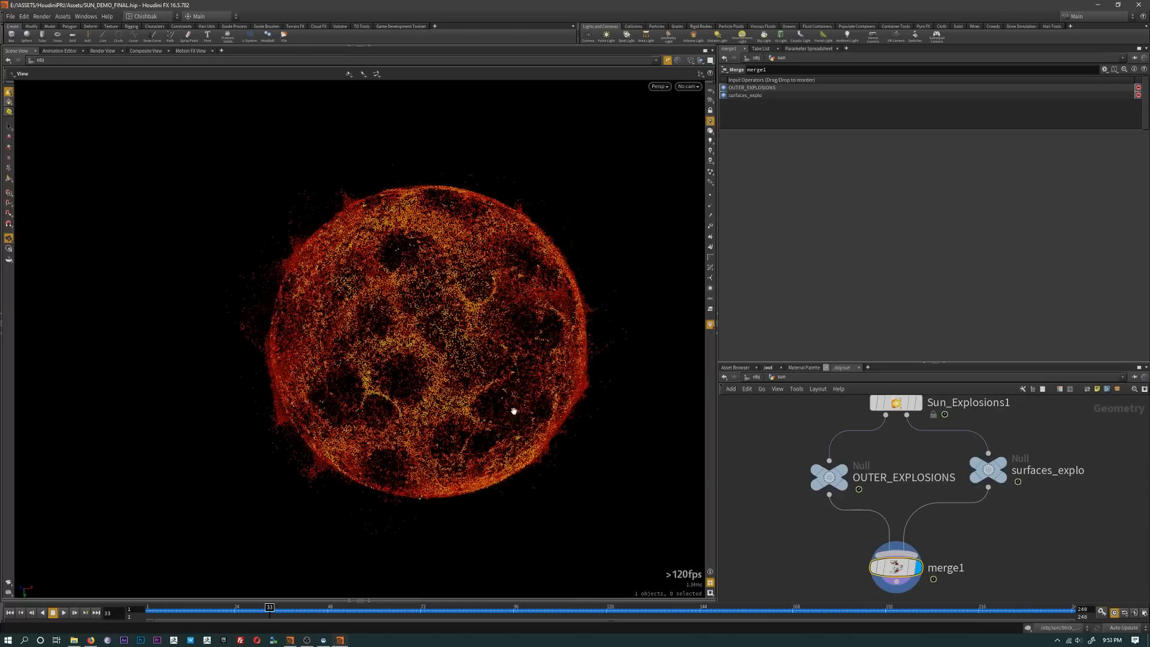
scroll(770, 556, down, 2)
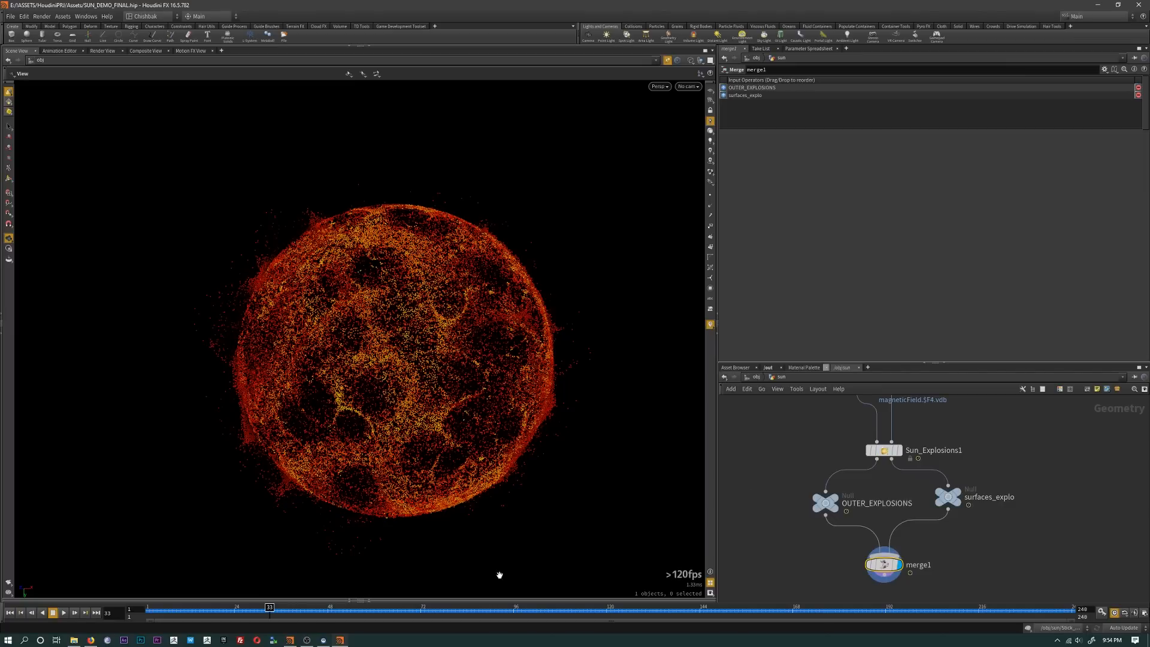
Step: Copy the sphere1 node at the start of the network and go up to the object level
scroll(809, 512, down, 3)
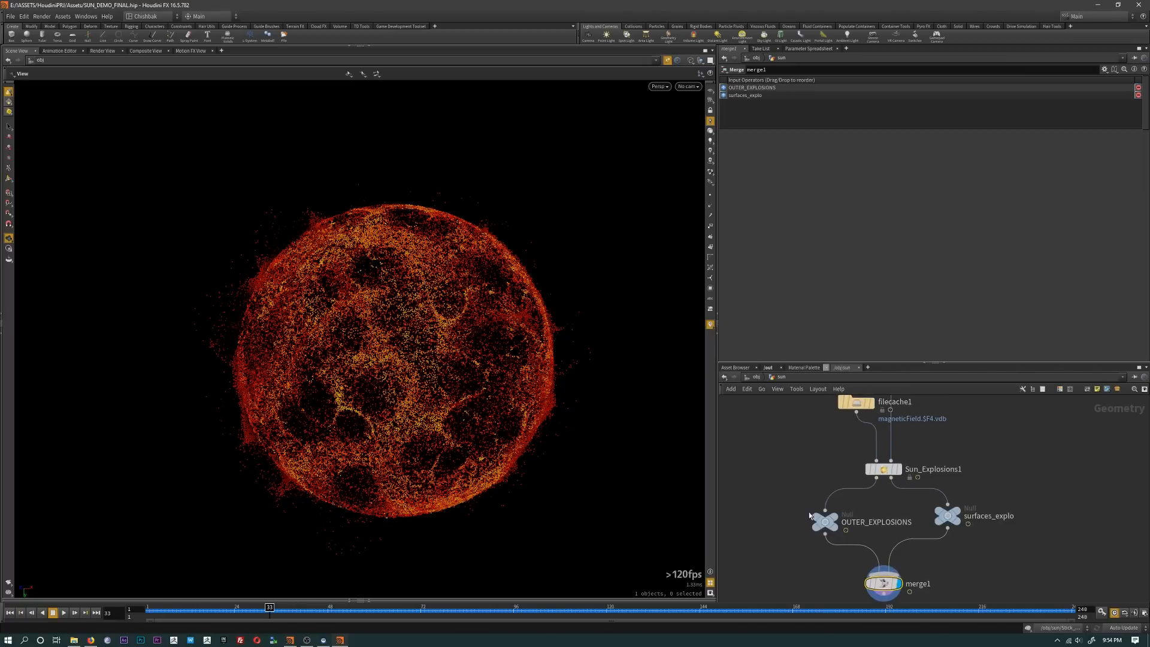
middle_drag(857, 414, 876, 478)
scroll(876, 478, up, 4)
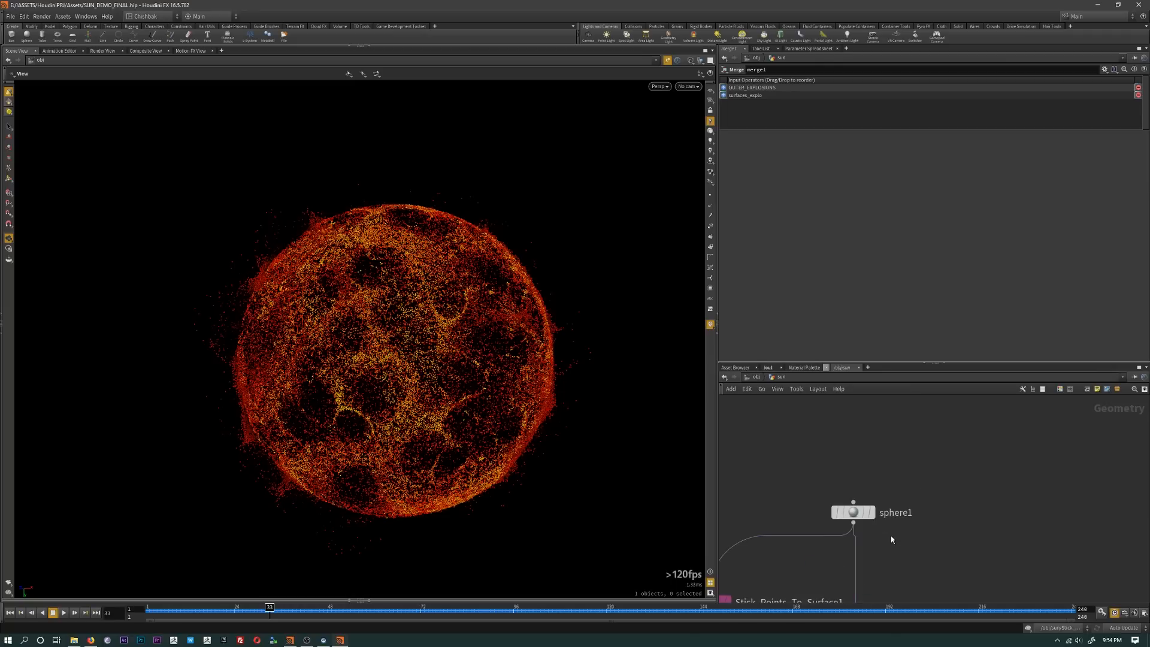
click(853, 512)
key(ctrl+c)
key(u)
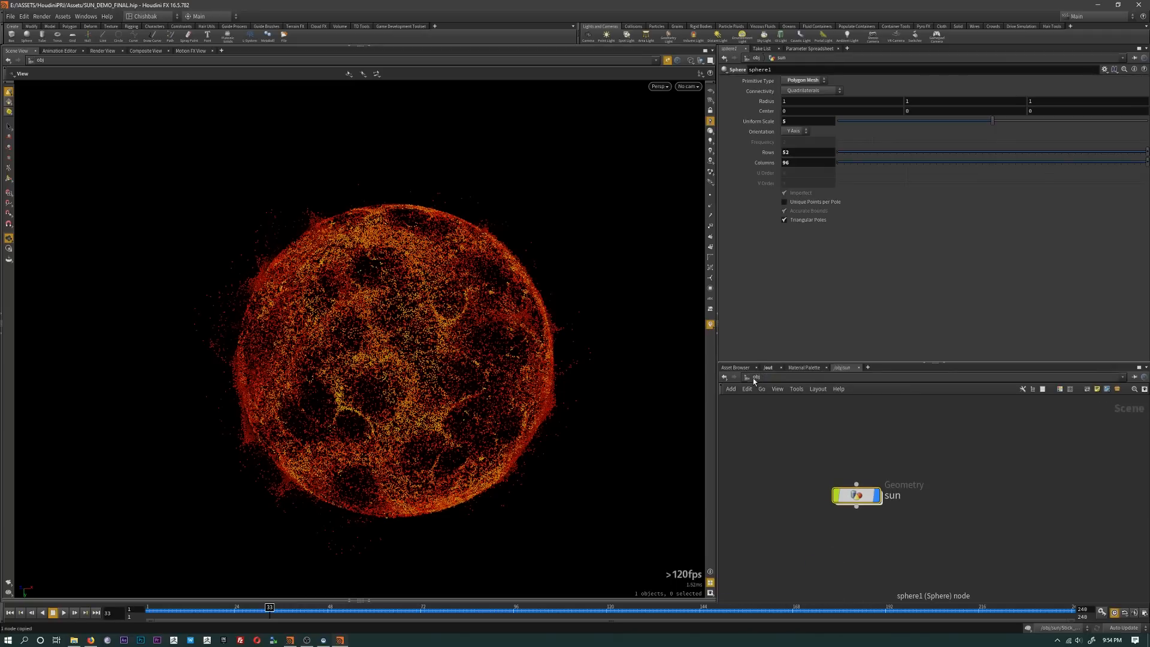
Step: Add a new Geometry object beside the sun object, go inside it, and delete its default contents
key(Tab)
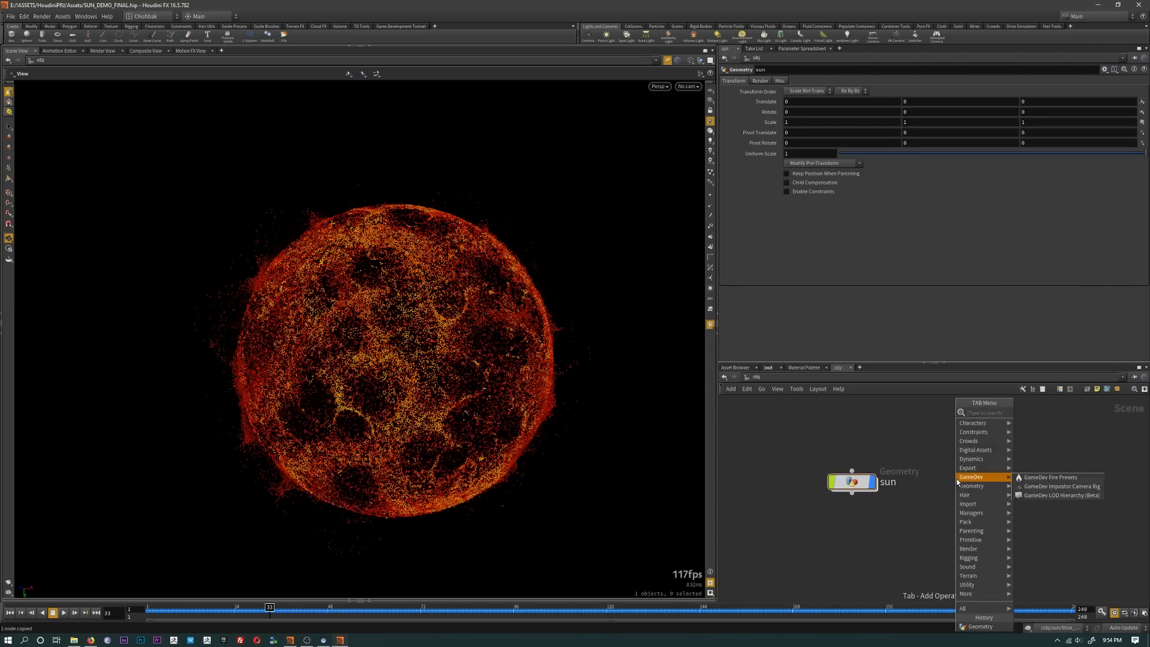
text(geo)
key(Return)
click(957, 482)
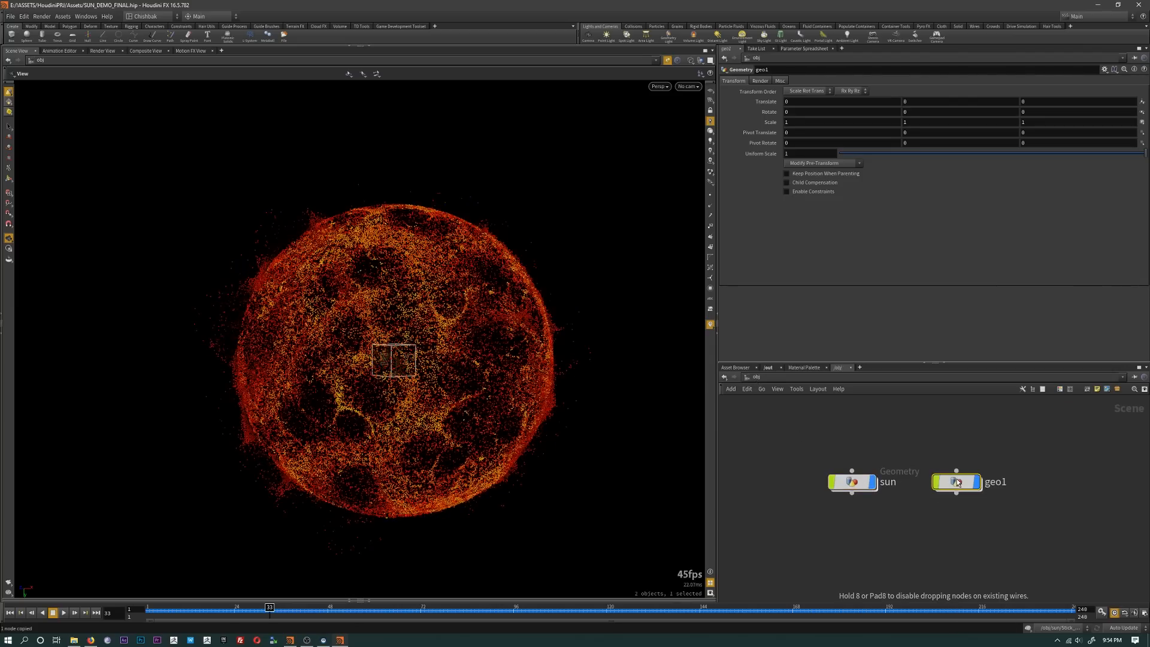
double_click(957, 482)
key(Delete)
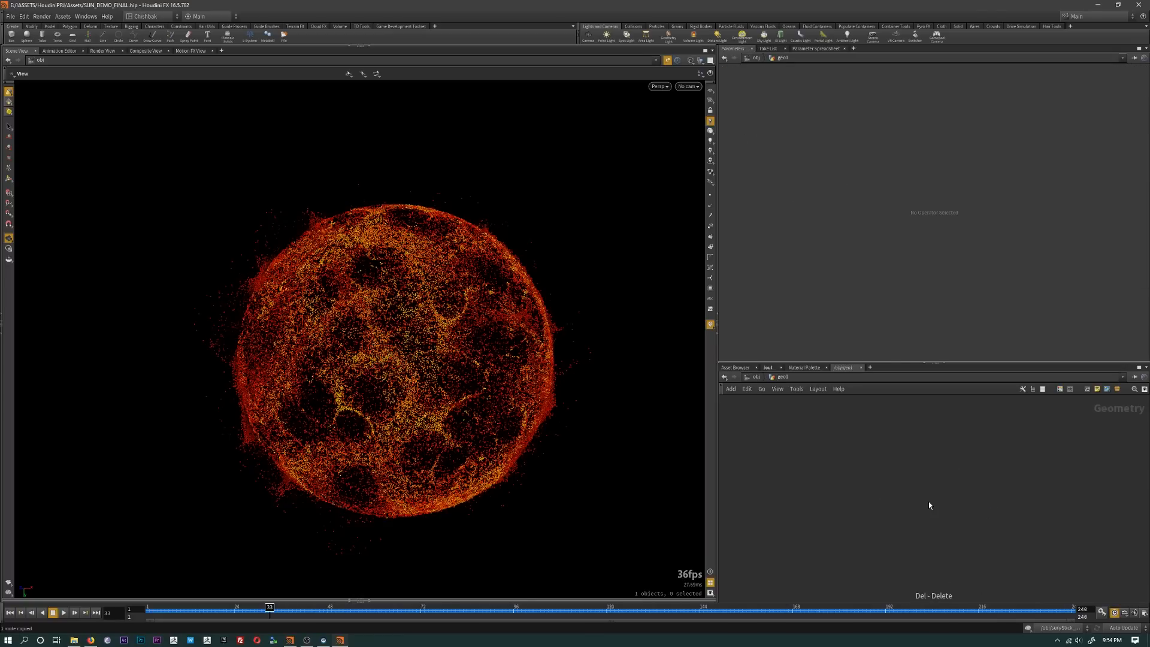
Step: Paste the copied sphere into the geo1 network and attach a Color node below it
key(ctrl+v)
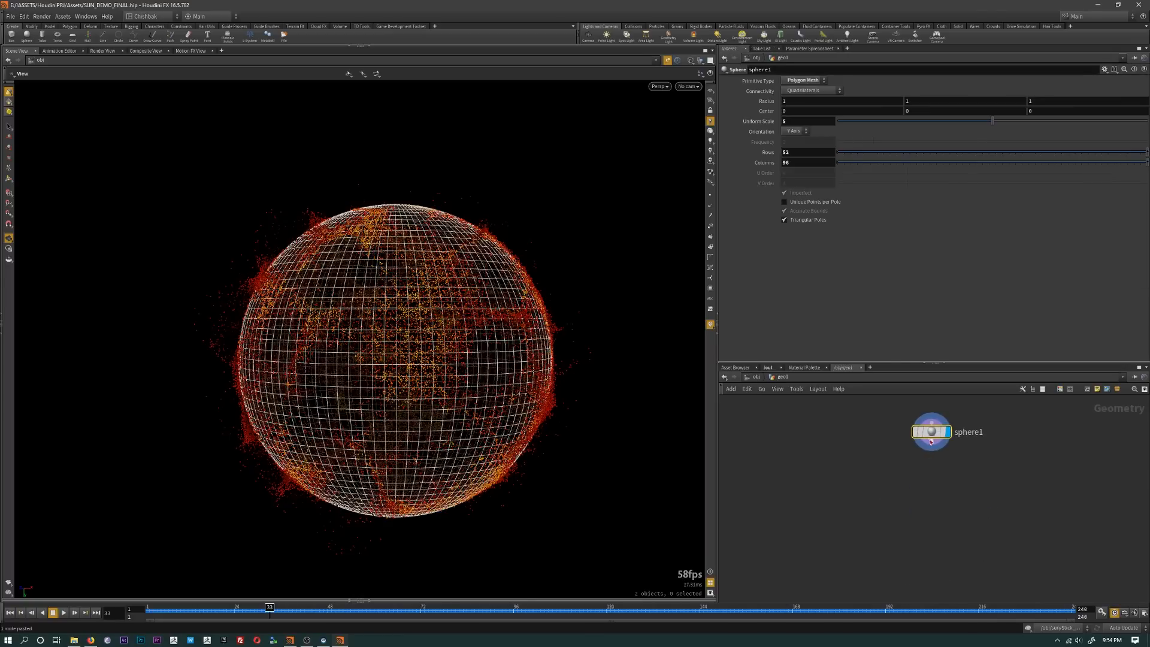
key(Tab)
text(color)
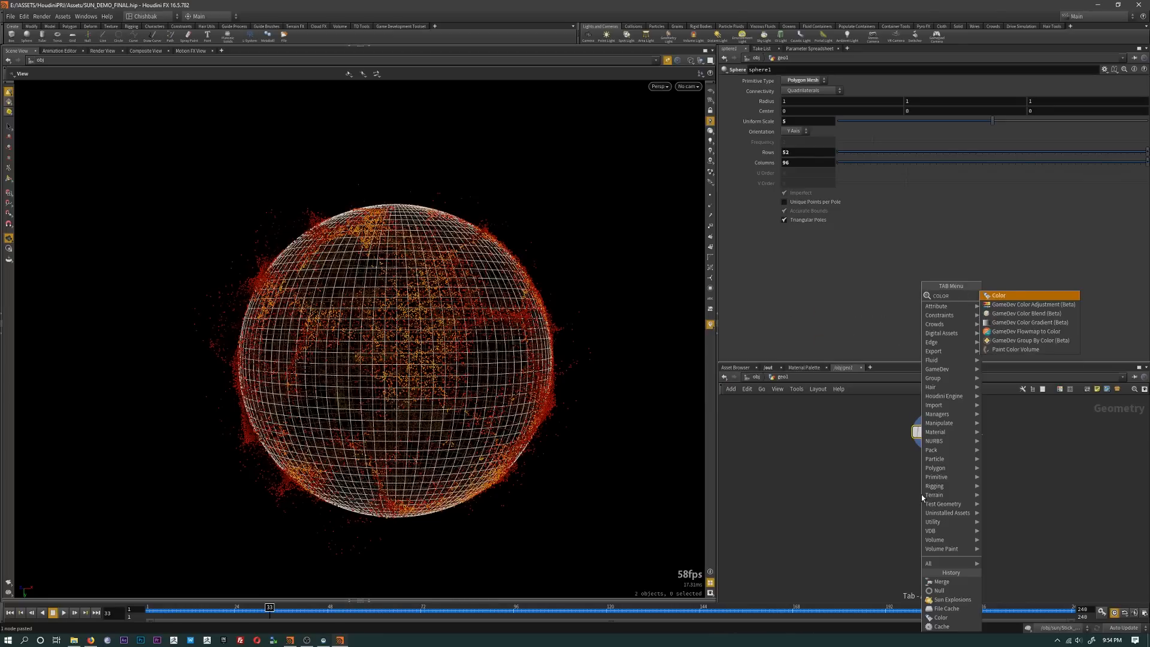
key(Return)
click(940, 496)
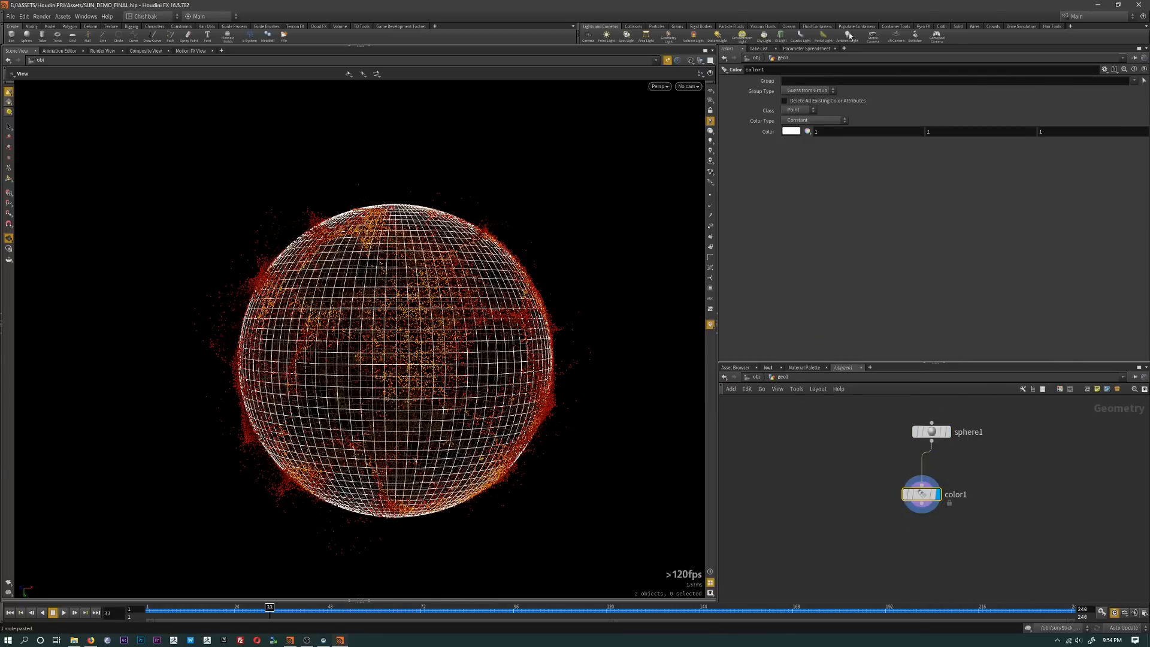
Step: Set the constant color of color1 to a very dark red of 0.063, 0, 0
click(790, 131)
click(755, 83)
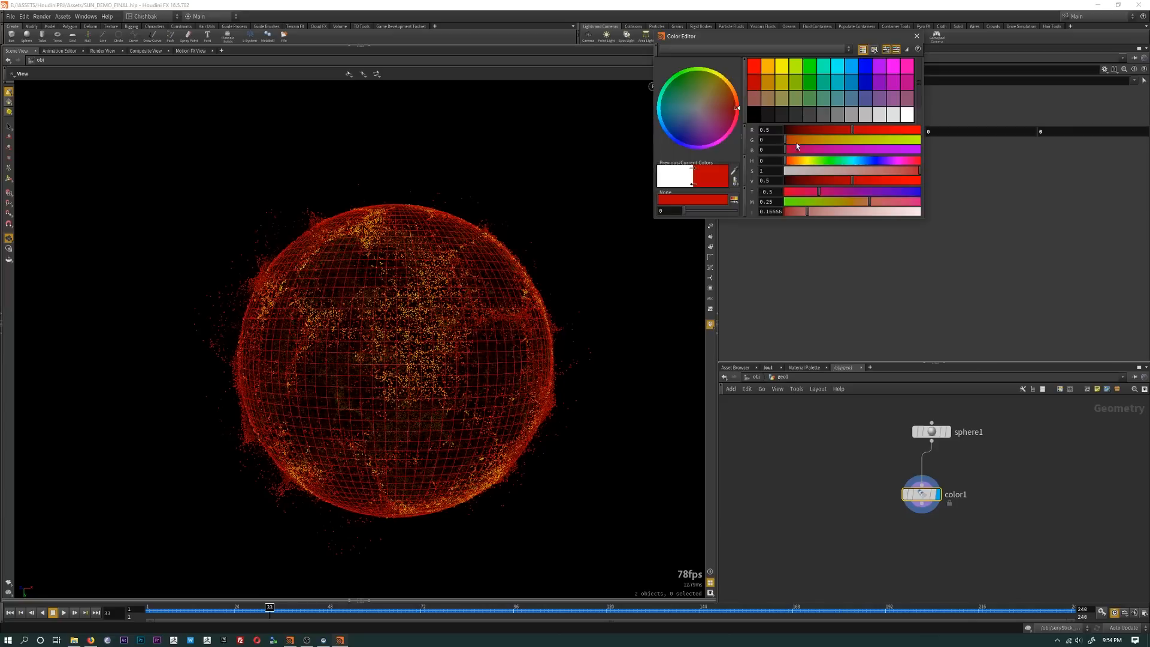
drag(800, 131, 795, 134)
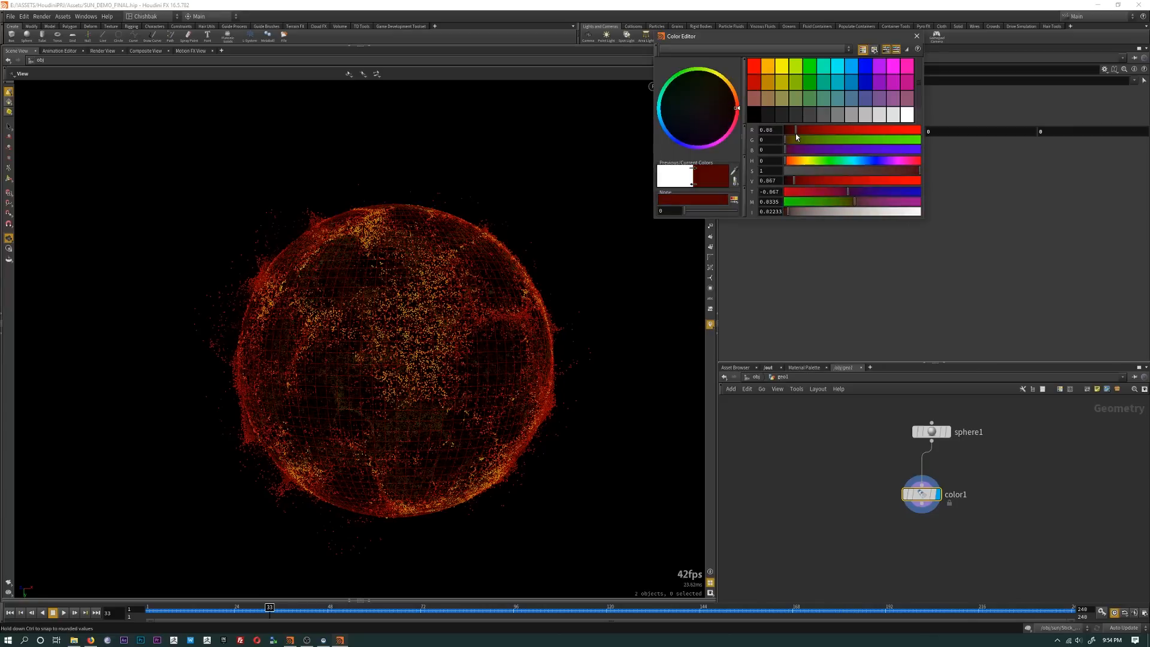
click(917, 35)
Step: At the object level, hide the sun object and switch the viewport from wireframe to shaded display to view the geo1 sphere
click(756, 377)
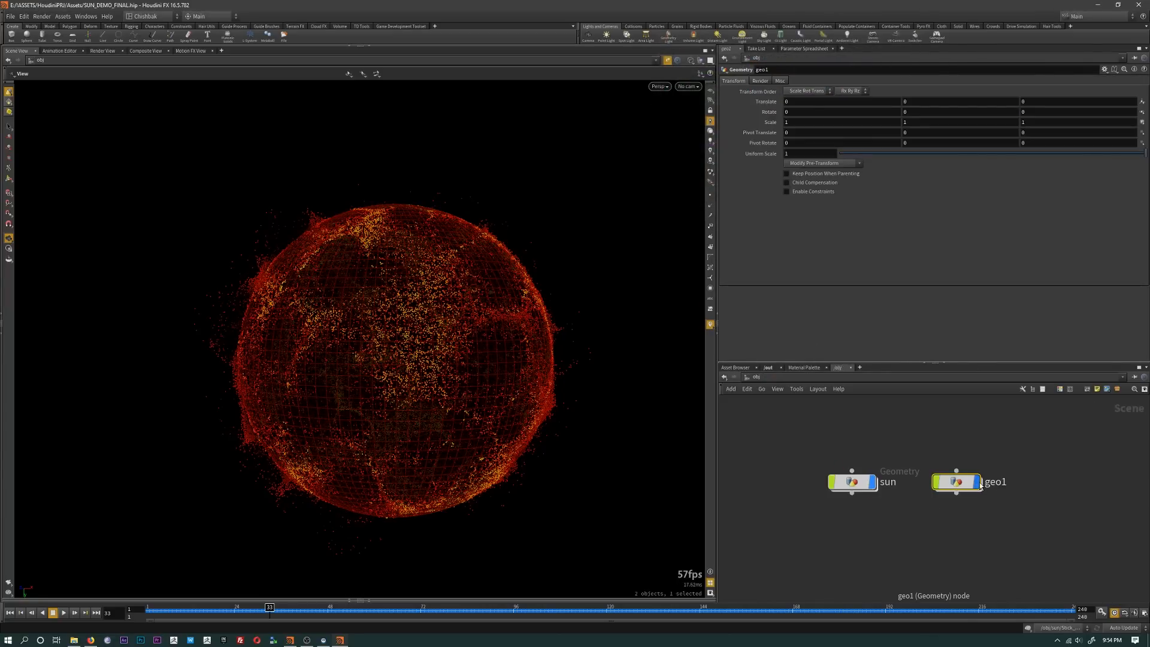
click(877, 487)
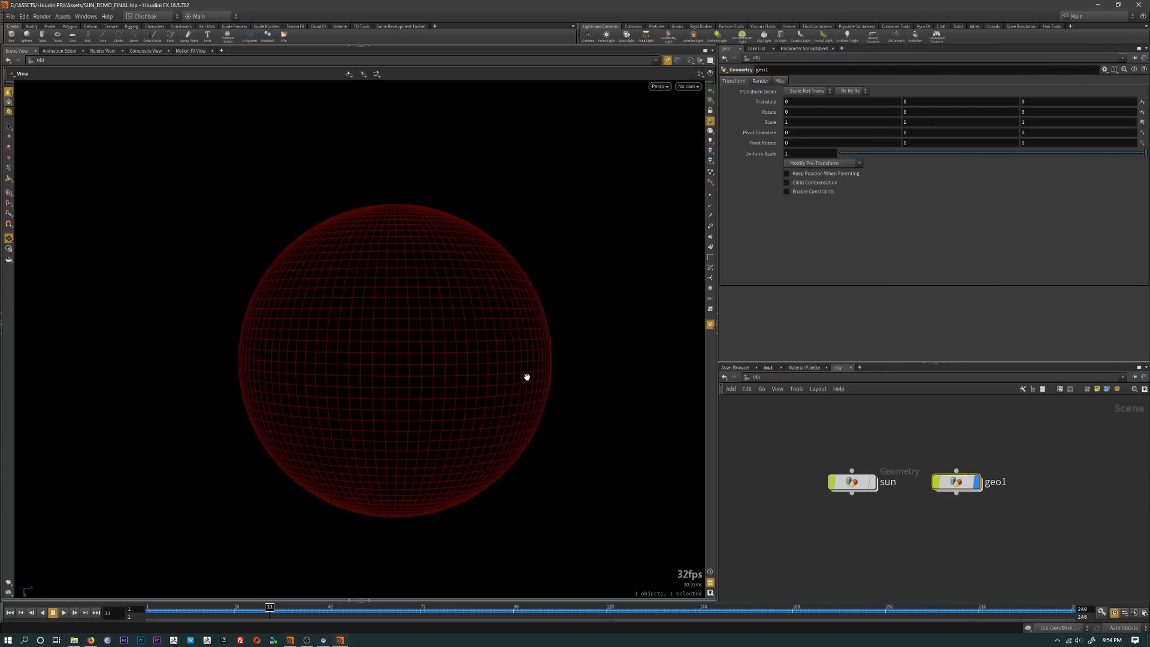
key(w)
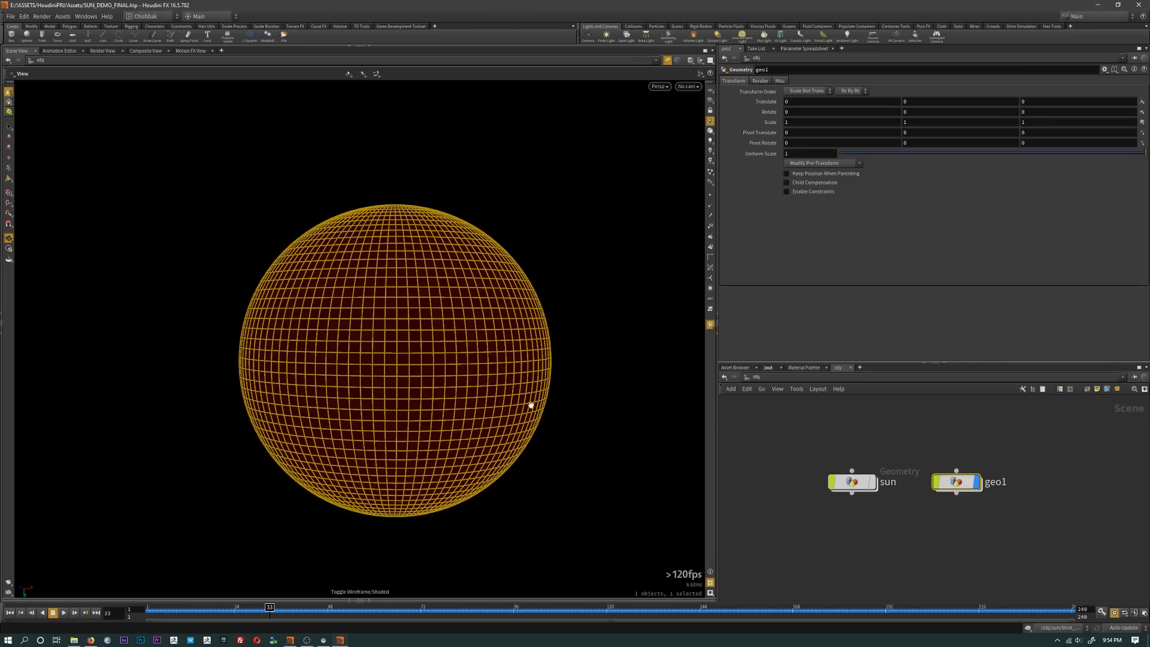
click(690, 61)
click(693, 150)
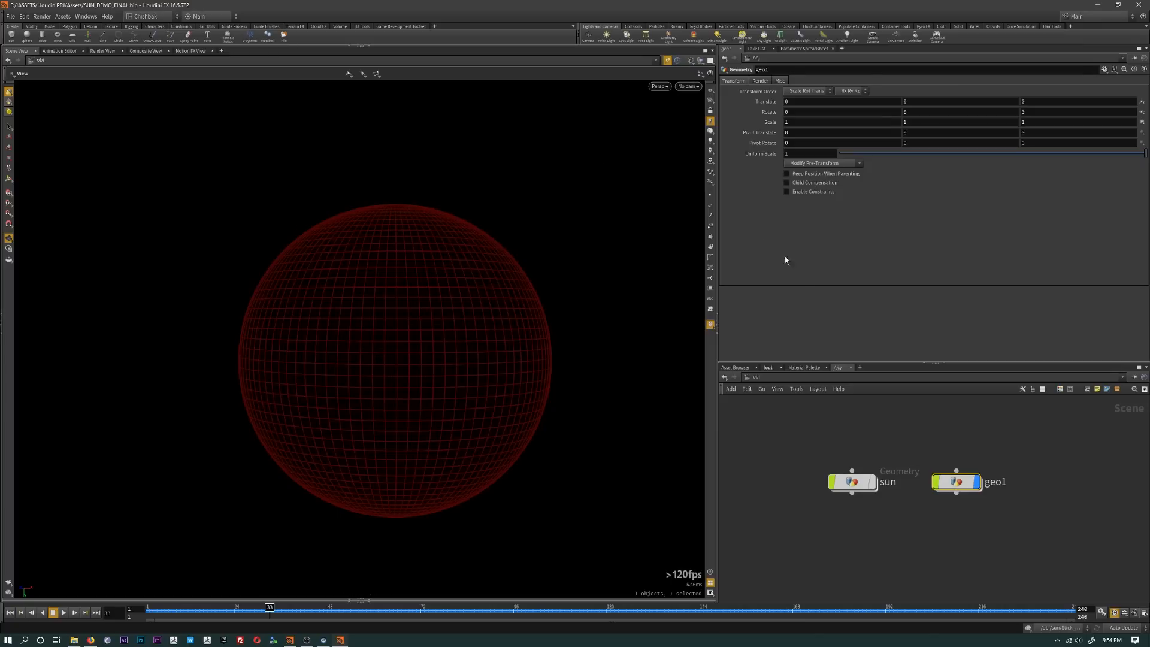
click(693, 61)
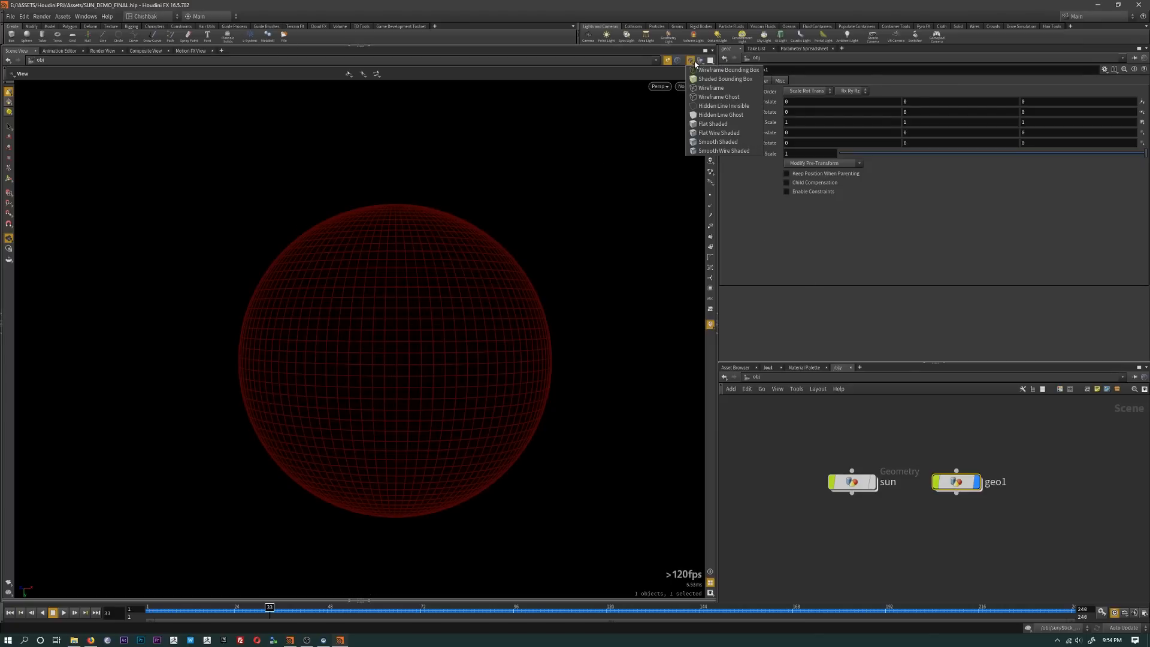
click(693, 62)
key(w)
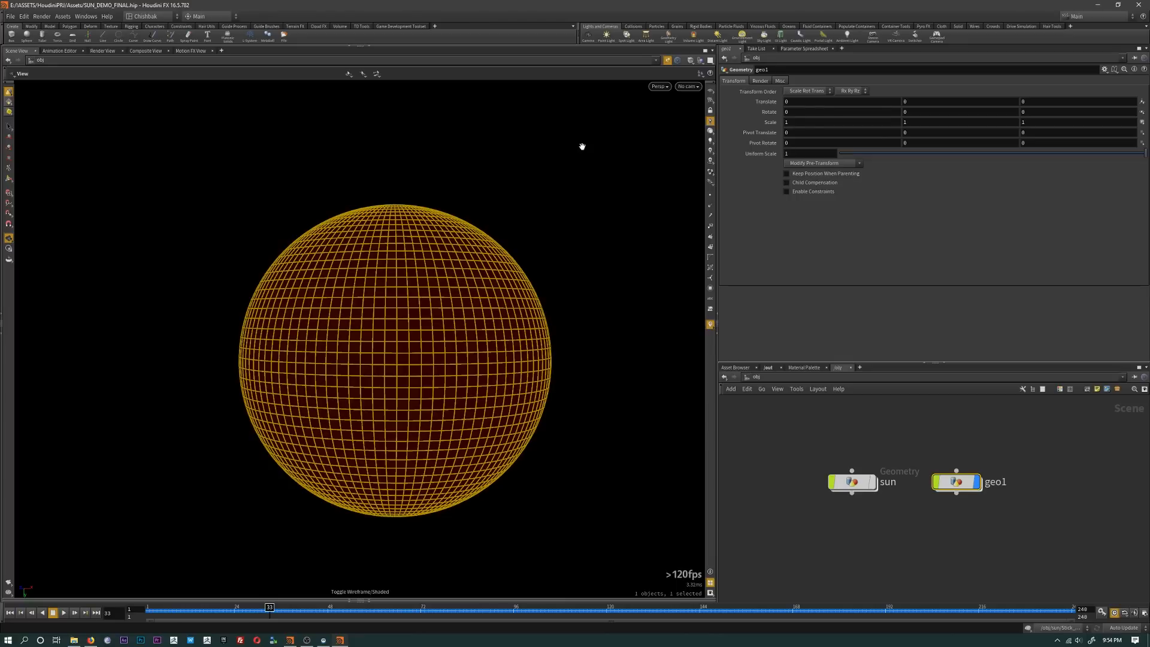
click(808, 507)
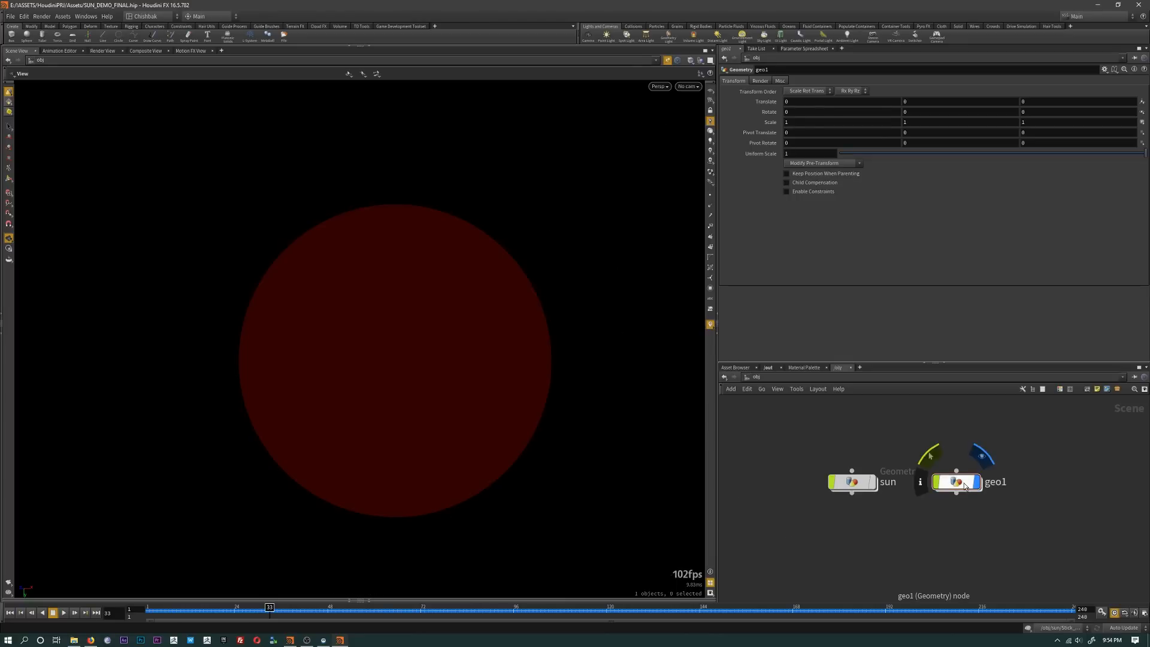
Step: Check the Color node inside geo1 and return to the object level with the sun object displayed again
drag(433, 375, 491, 393)
double_click(956, 485)
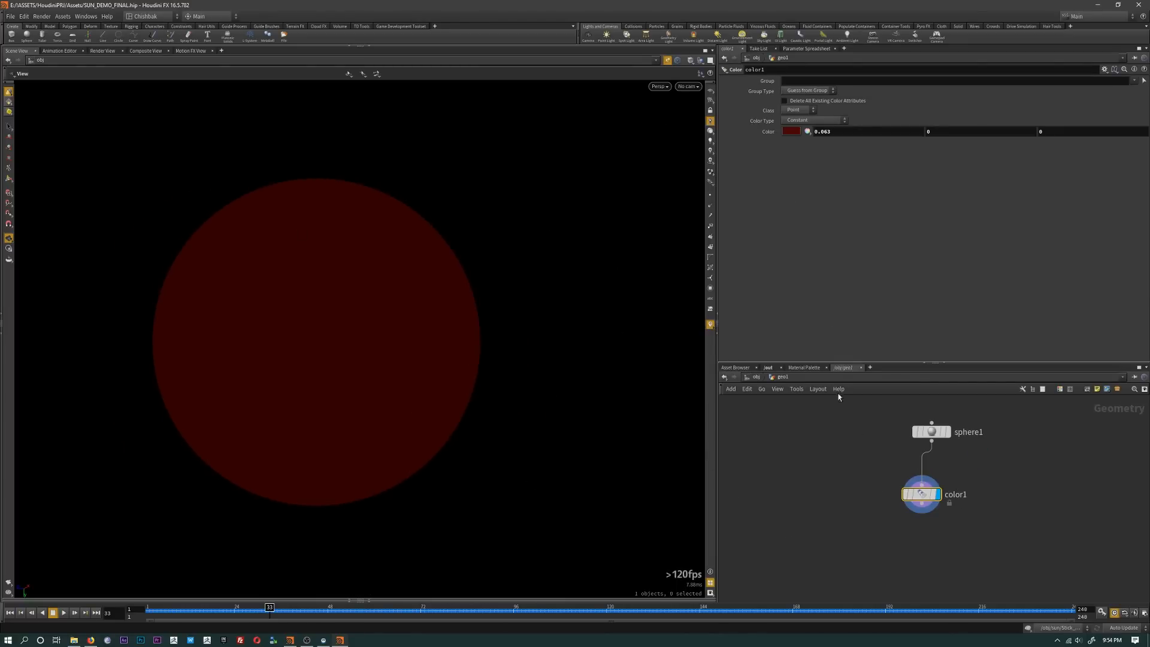
click(756, 377)
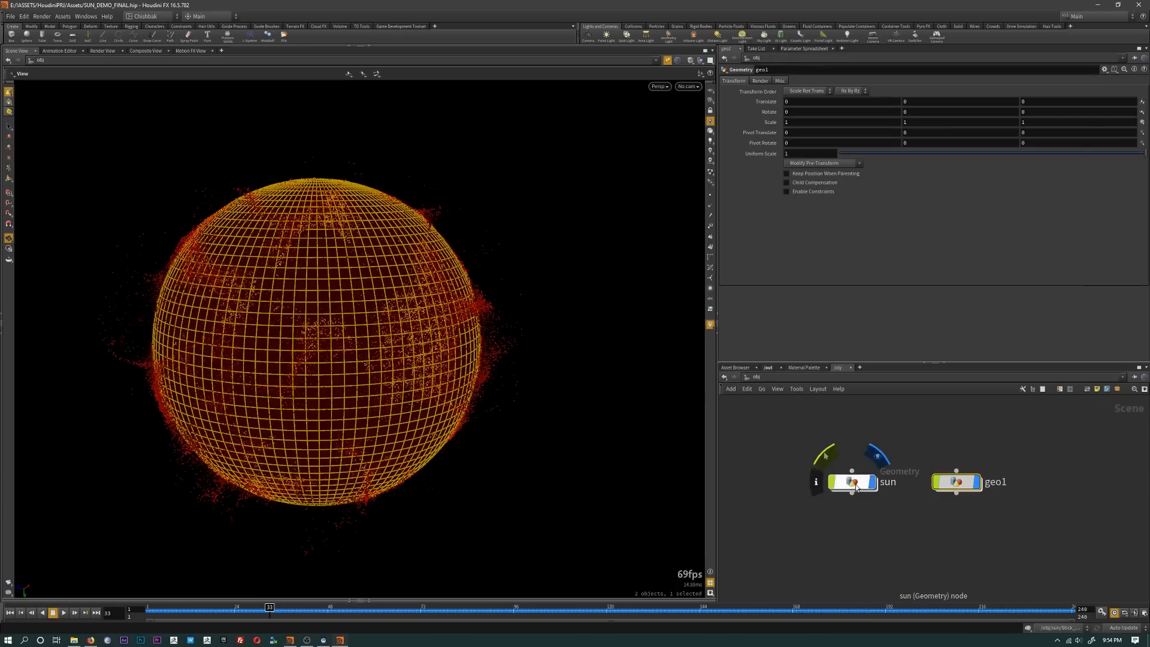
Step: Rename the sun object as Sun_Particles
click(855, 485)
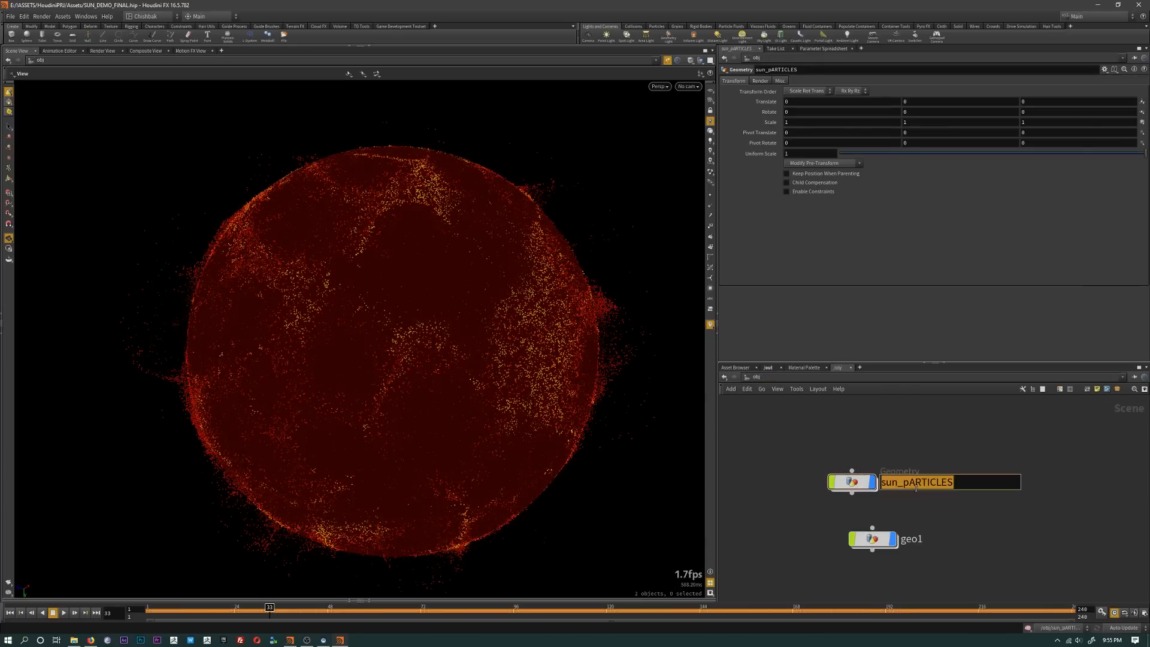
key(BackSpace)
text(Sun_)
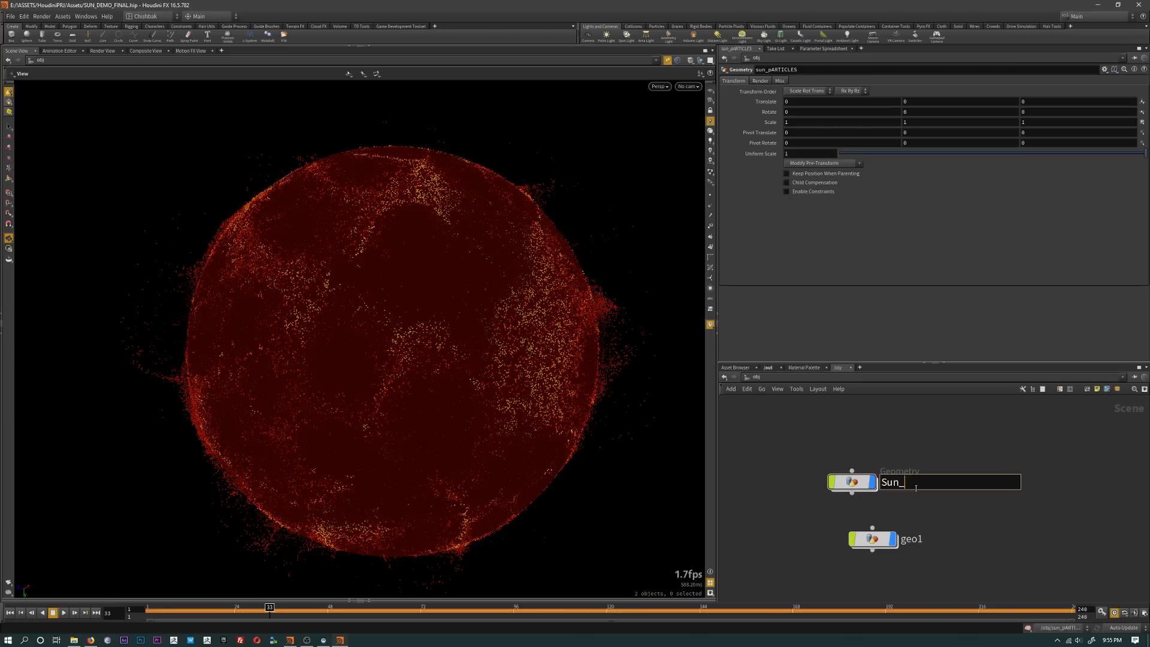
text(Particles)
key(Return)
Step: Rename the geo1 object as Sun_geo
double_click(911, 539)
text(S)
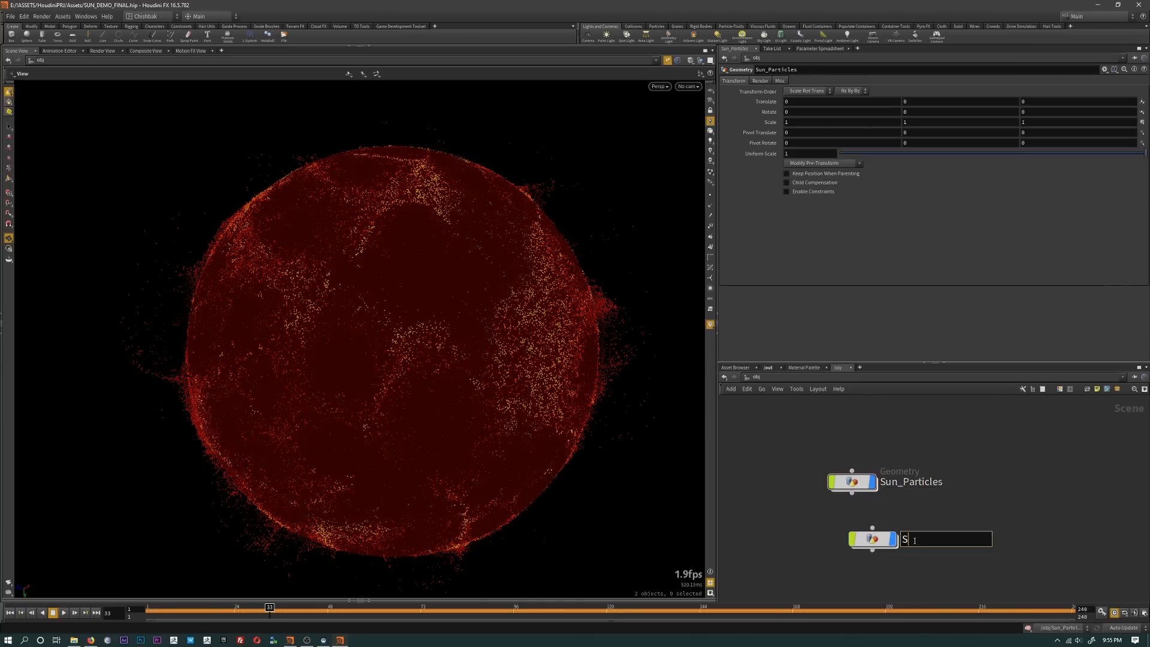
text(un_geo)
key(Return)
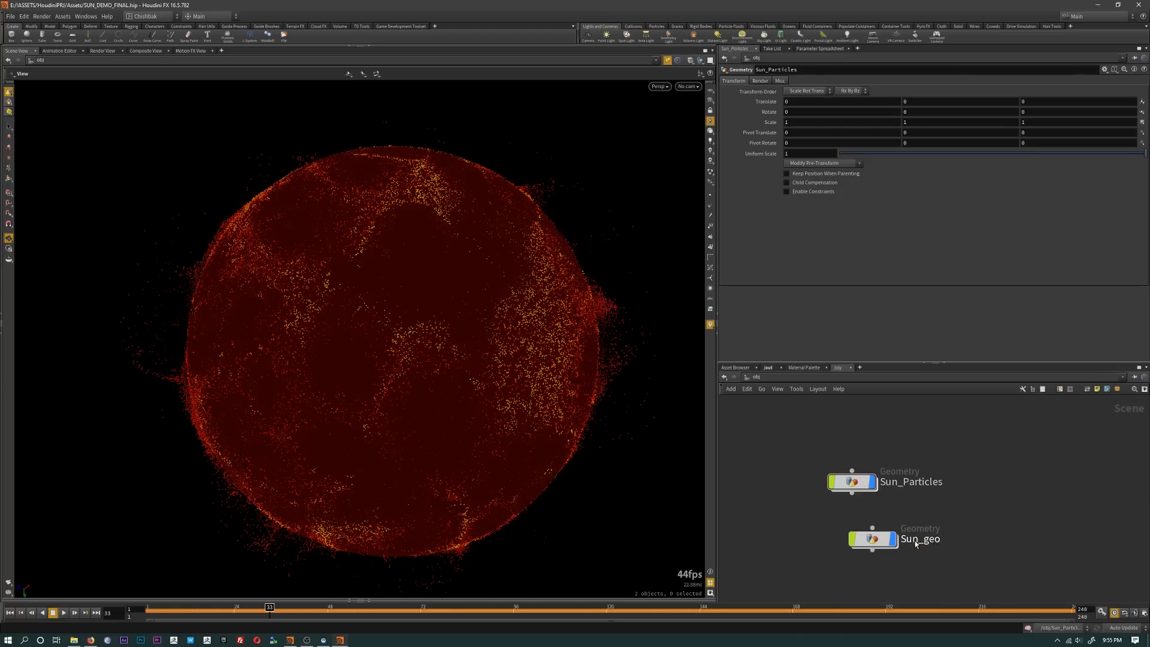
Step: Go inside Sun_Particles to the merge at the end of the network and examine the combined explosions at frame 52
middle_drag(917, 539, 984, 520)
middle_drag(557, 335, 539, 352)
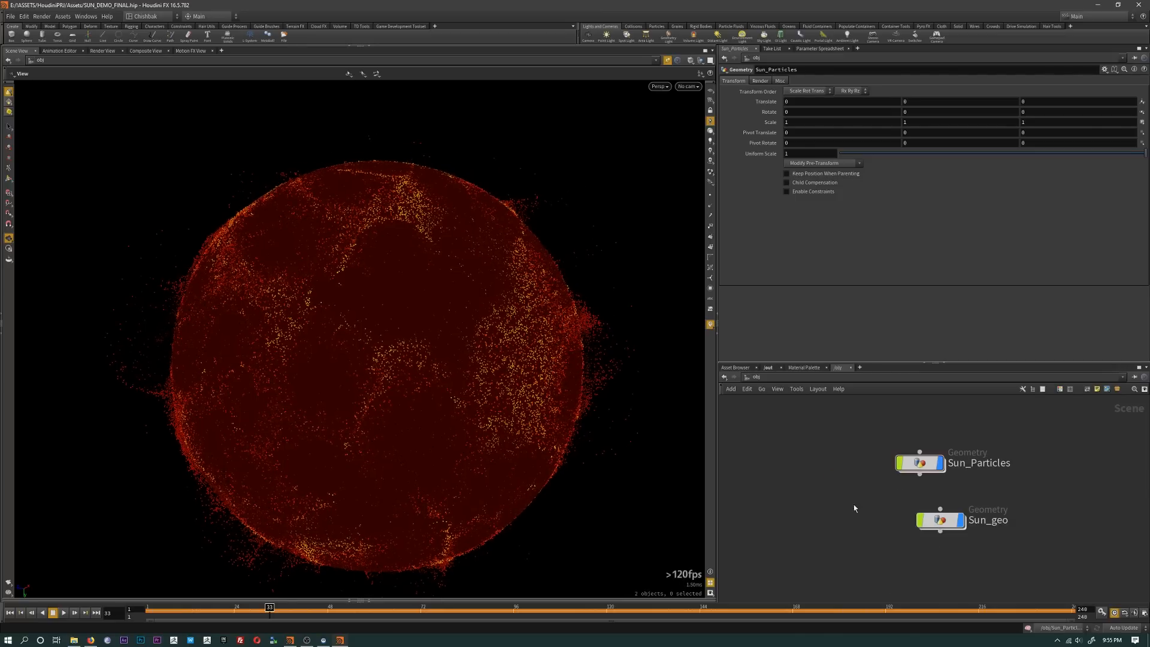
double_click(922, 464)
middle_drag(920, 578, 1004, 436)
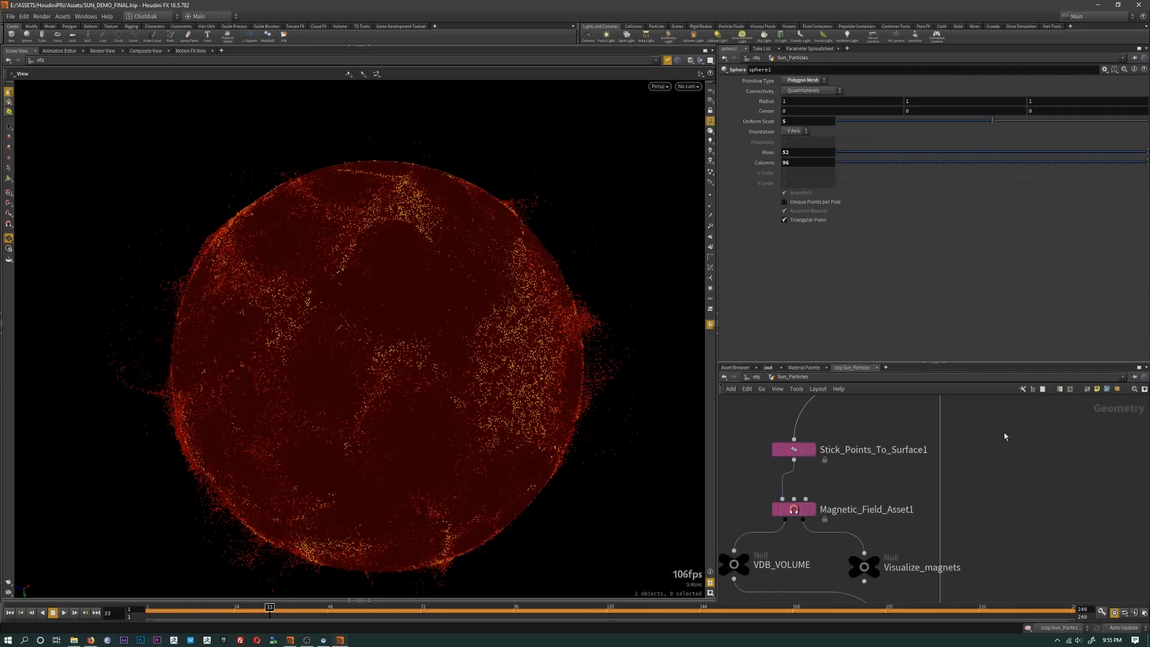
scroll(1002, 490, down, 5)
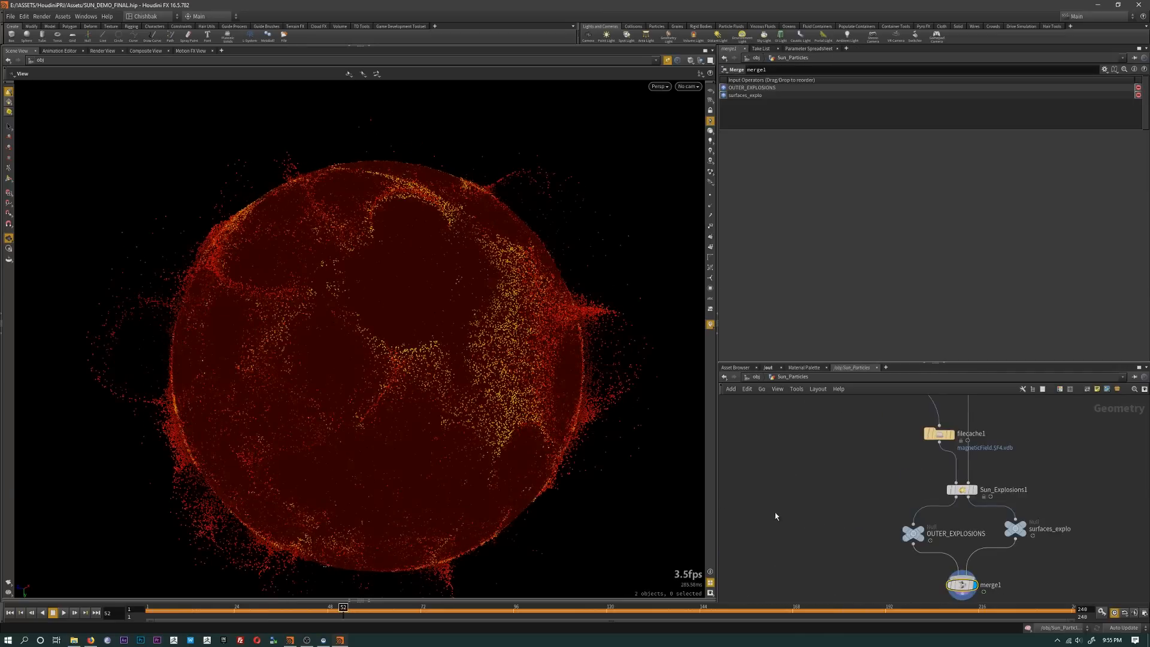
middle_drag(610, 483, 608, 468)
Step: Switch to the browser to study the NASA Thermonuclear Art sun video as color reference, then return to Houdini
key(alt+Tab)
key(Tab)
key(Tab)
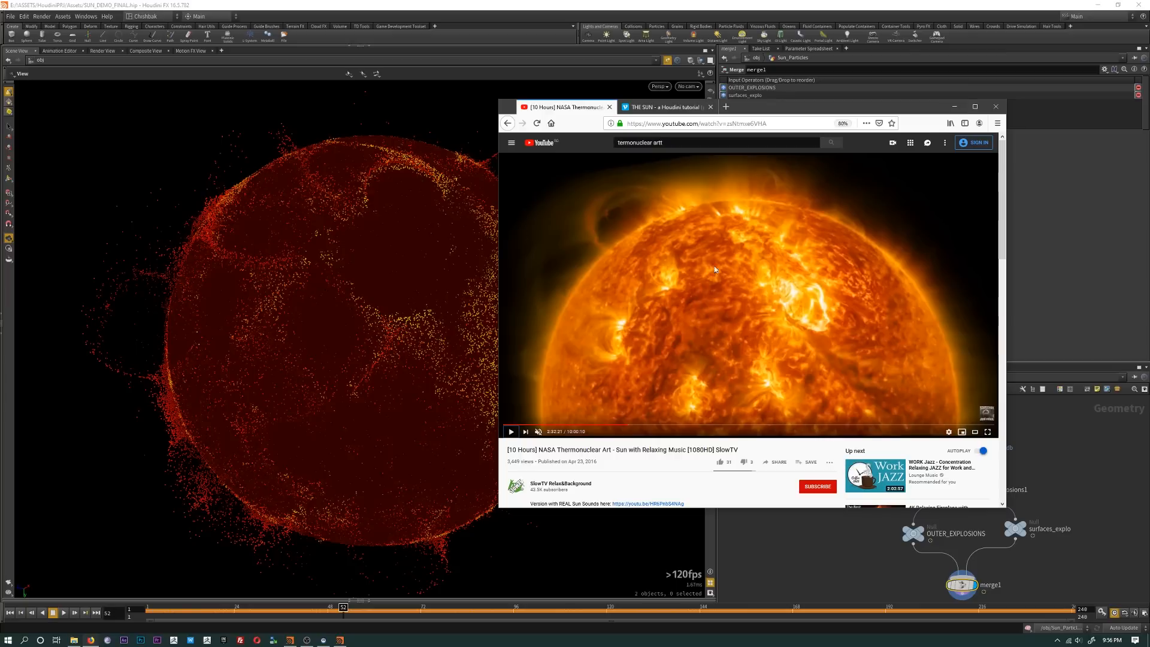
click(954, 106)
Step: Compare the Sun_Explosions1 color parameters with the particles of OUTER_EXPLOSIONS and surfaces_explo, displaying each output separately
click(962, 489)
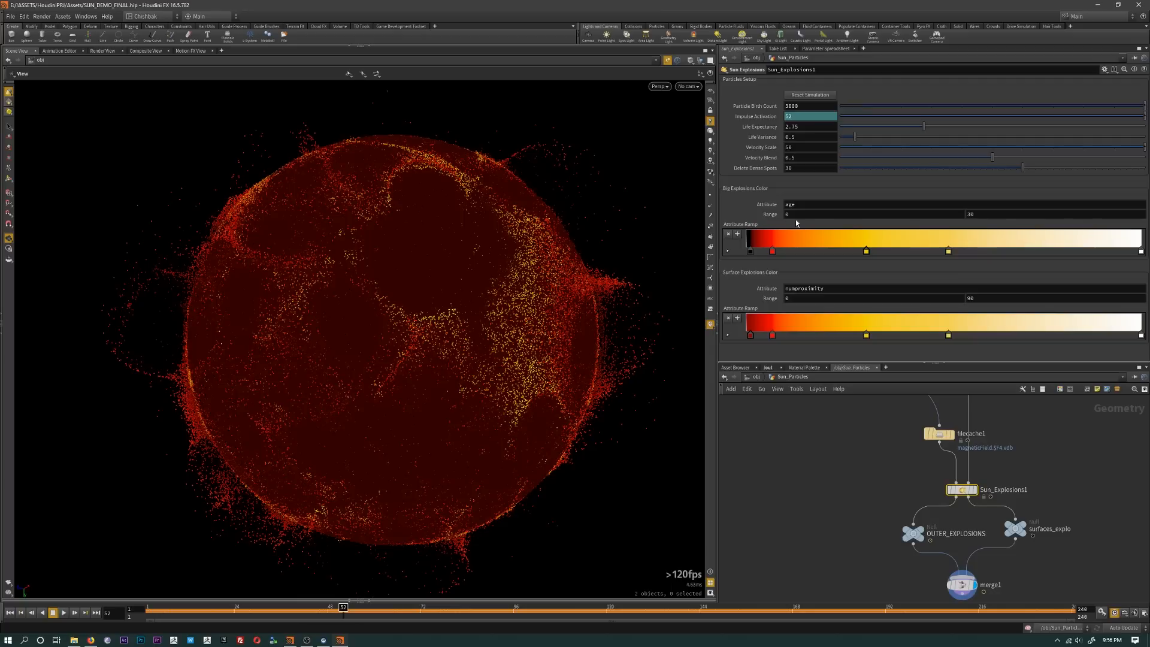
click(985, 213)
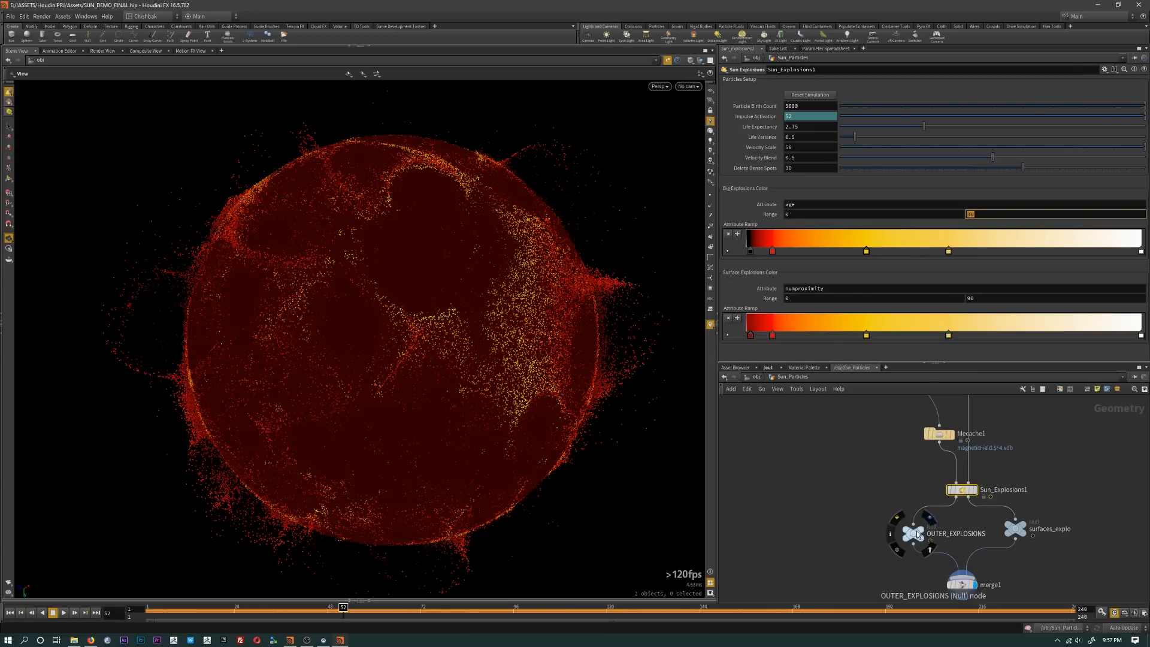
click(915, 532)
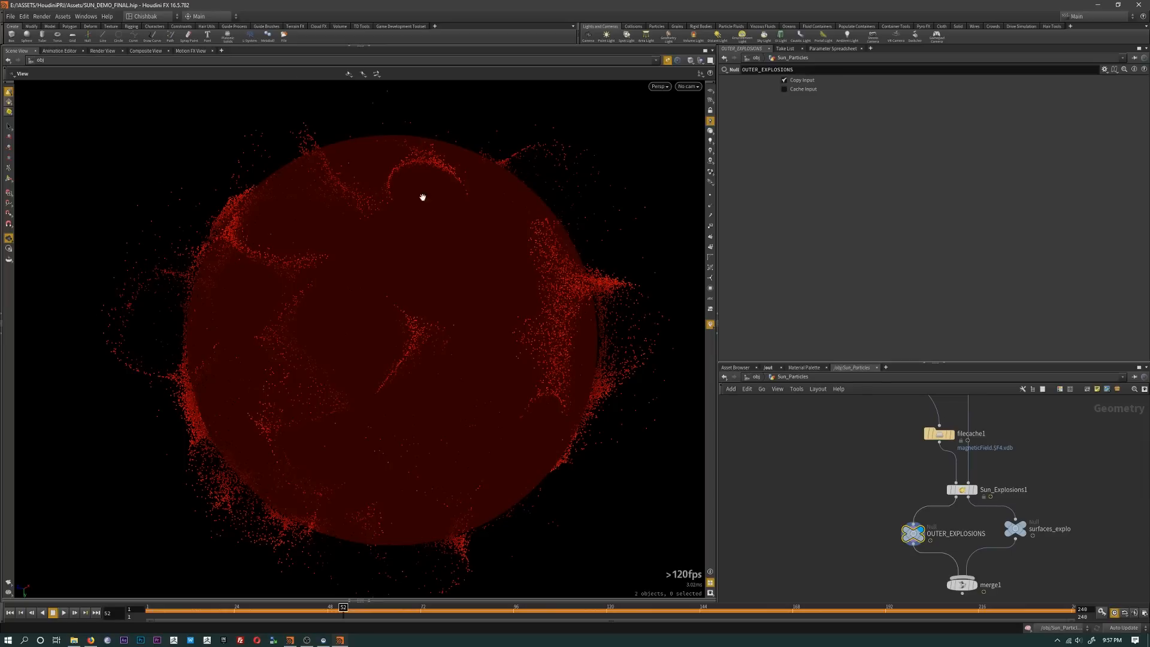
click(963, 491)
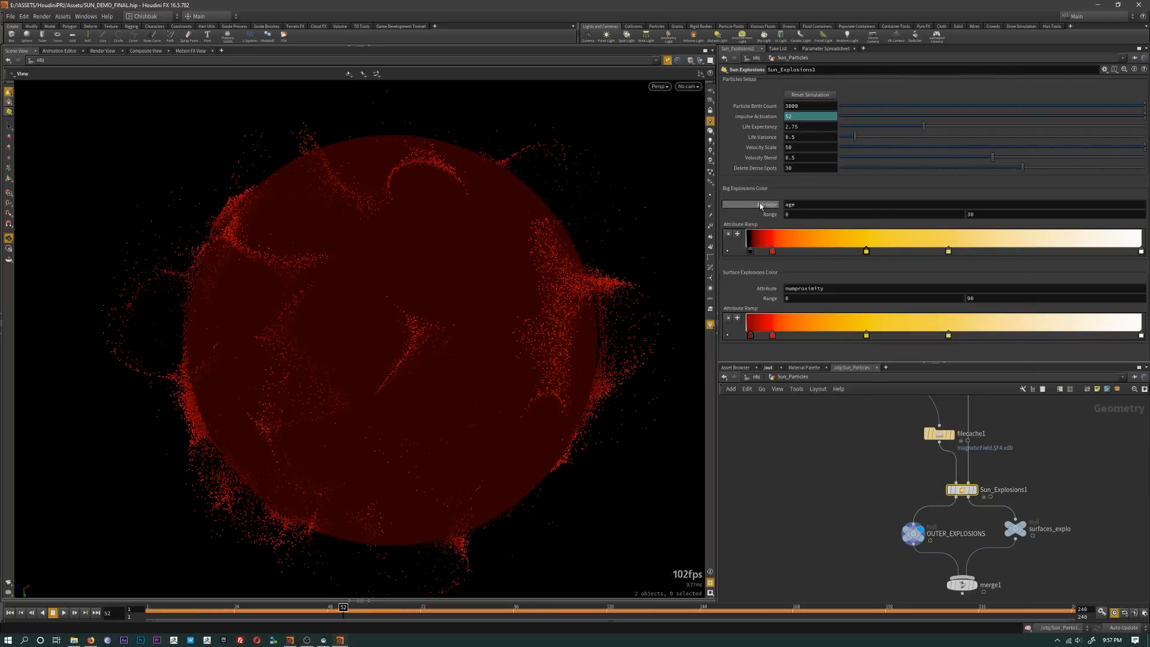
click(917, 538)
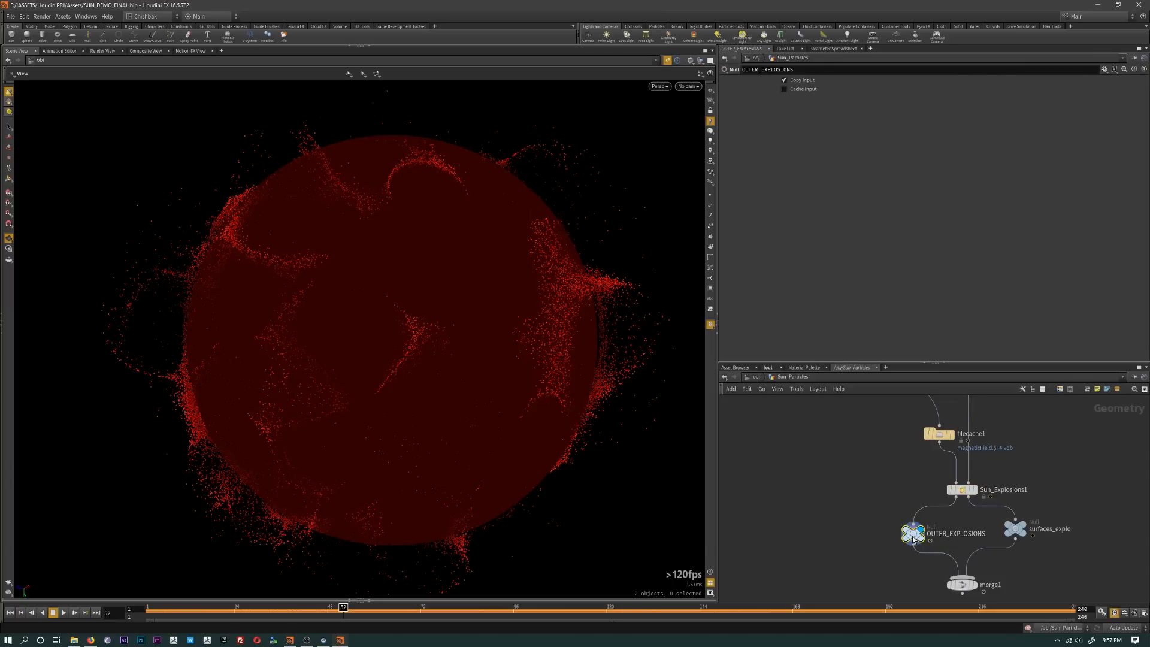
click(958, 495)
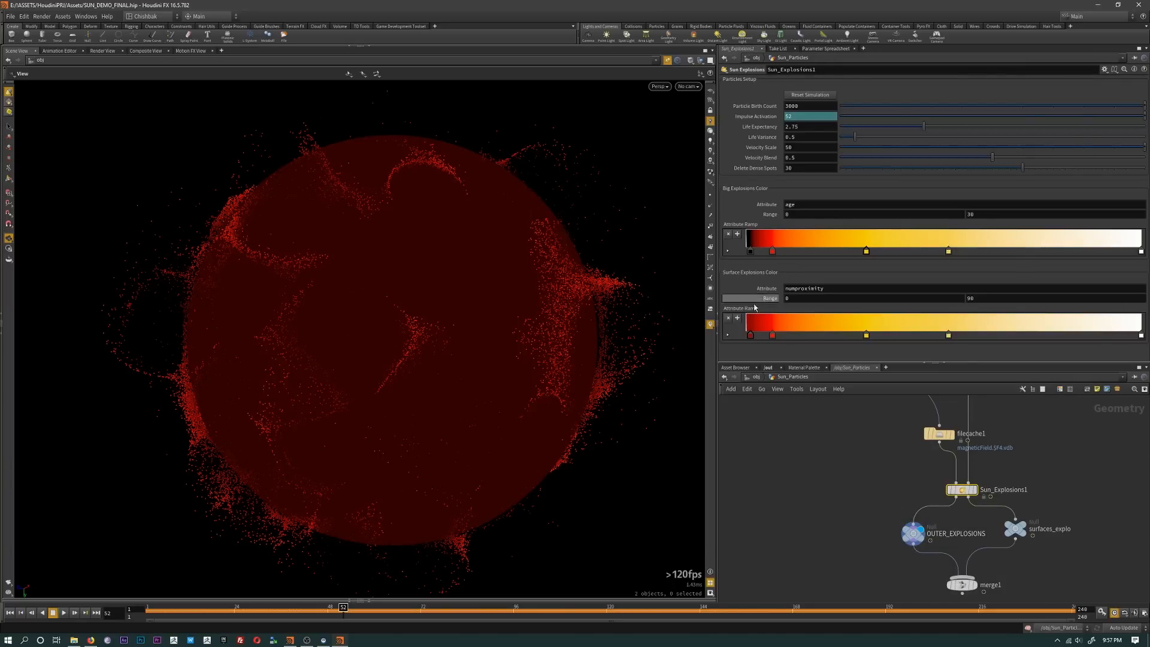
click(1015, 531)
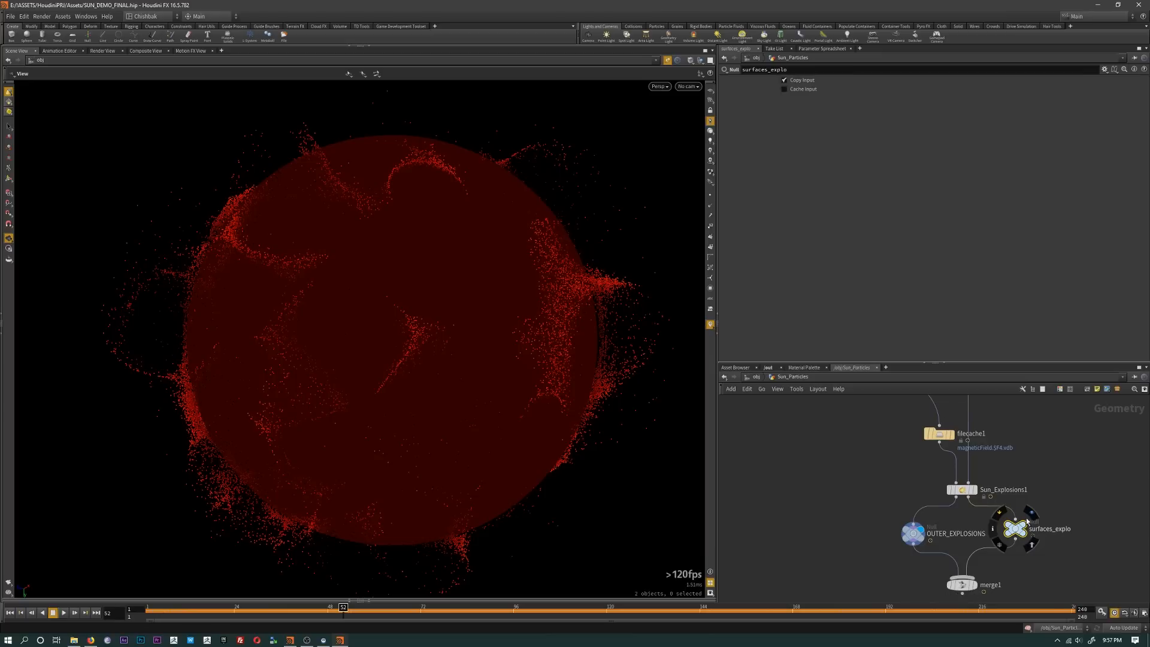
click(1030, 513)
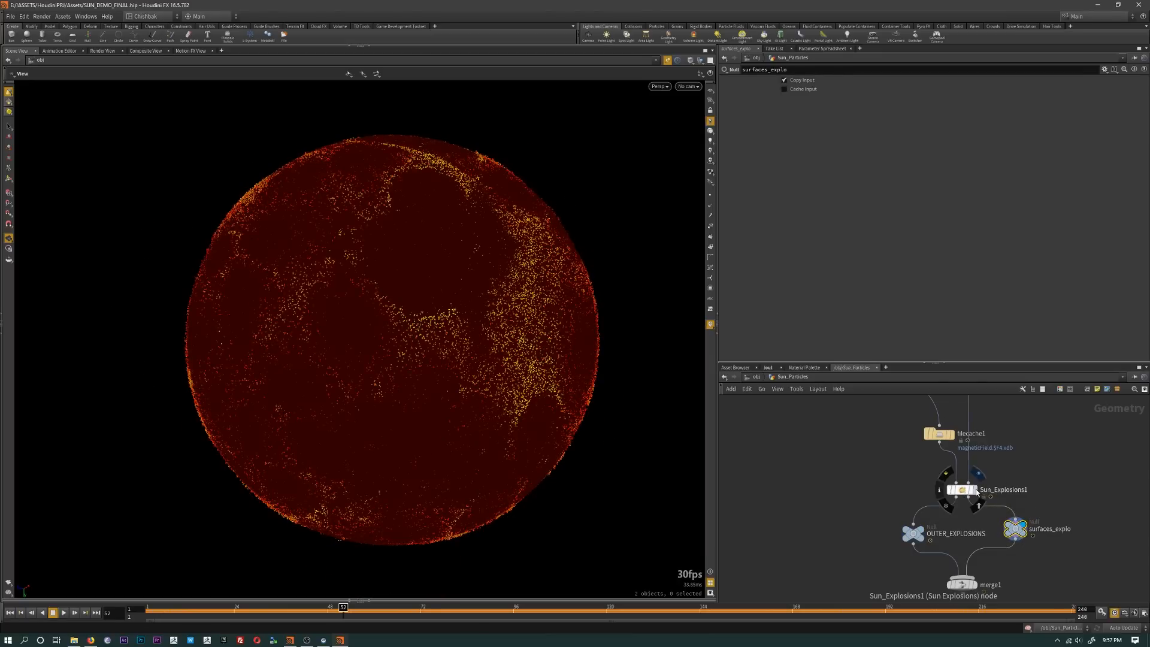
Step: Display Sun_Explosions1 and set the upper limit of the Big Explosions Color range to 3
click(978, 474)
click(962, 490)
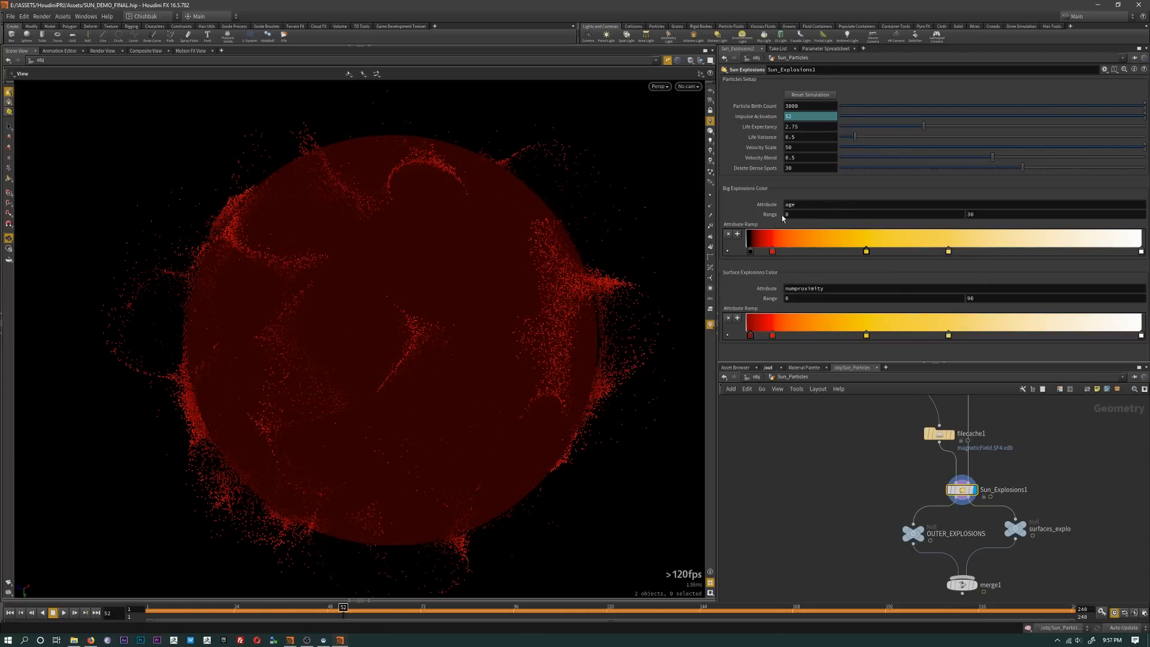
click(971, 214)
key(BackSpace)
key(Return)
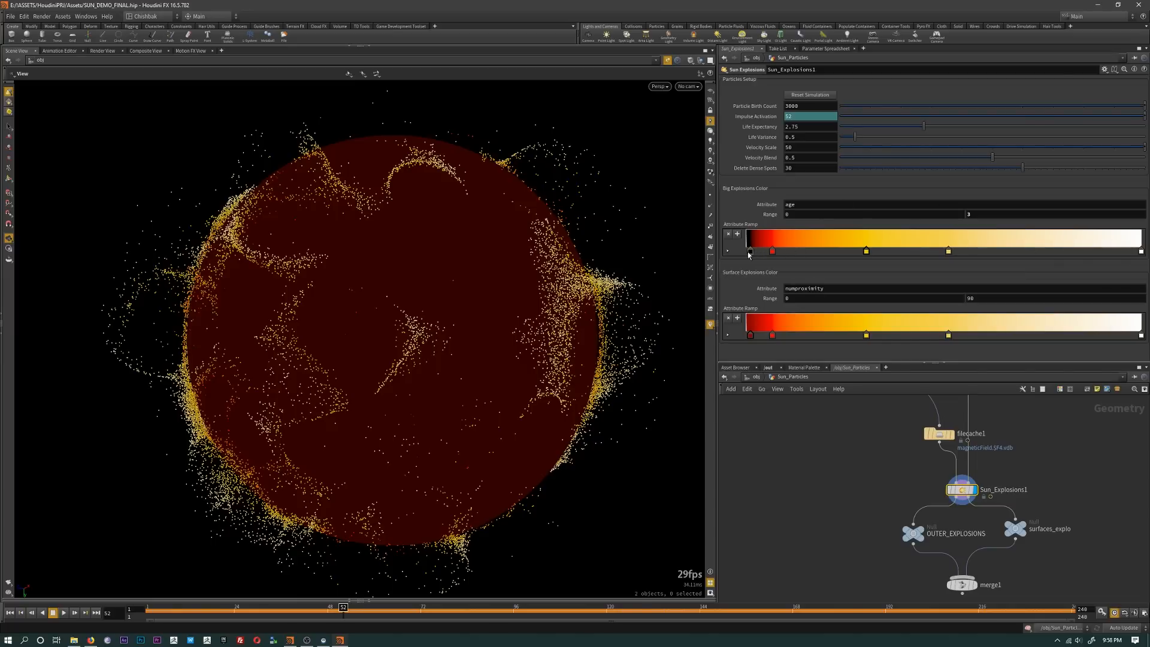
Step: Reverse the Big Explosions Color ramp so it runs from white through yellow and red to black
drag(750, 250, 1039, 252)
drag(948, 252, 784, 251)
drag(786, 254, 807, 253)
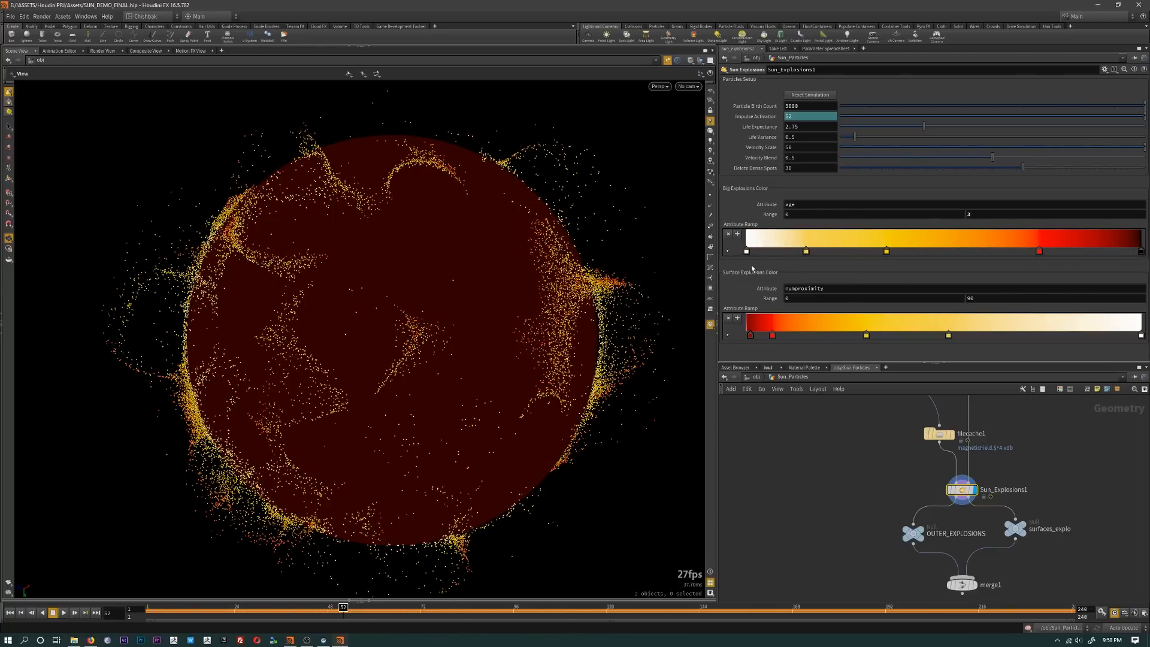
Step: Scrub the timeline to frame 84 and examine the recolored outer explosions up close along the sun's edge
drag(150, 608, 375, 603)
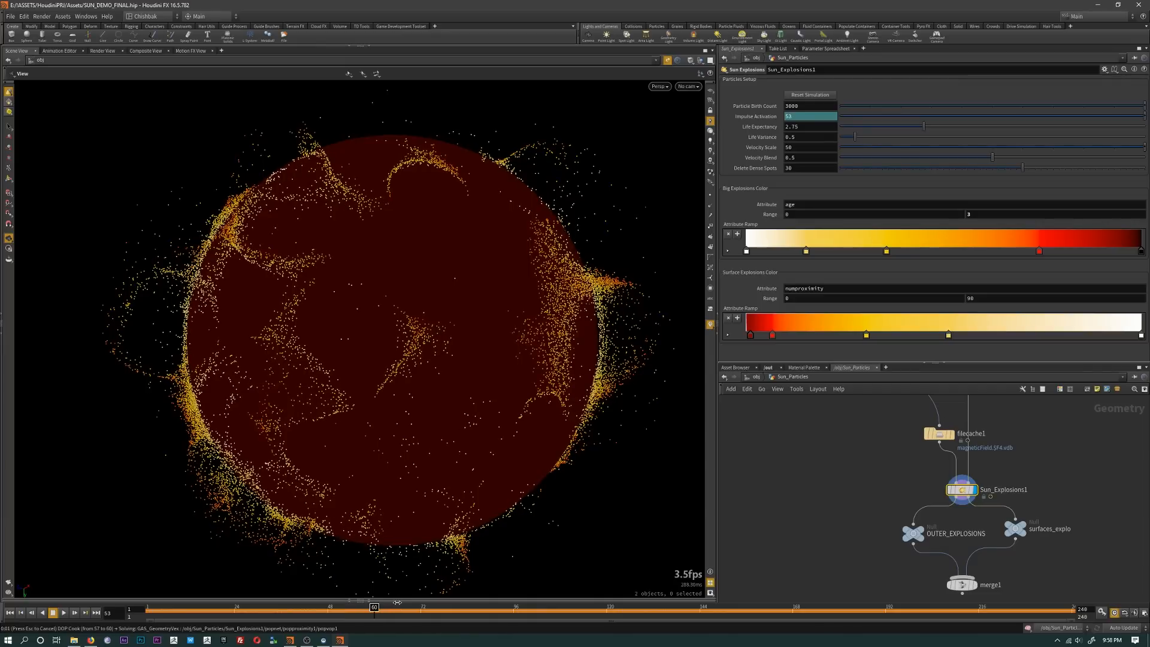
click(463, 608)
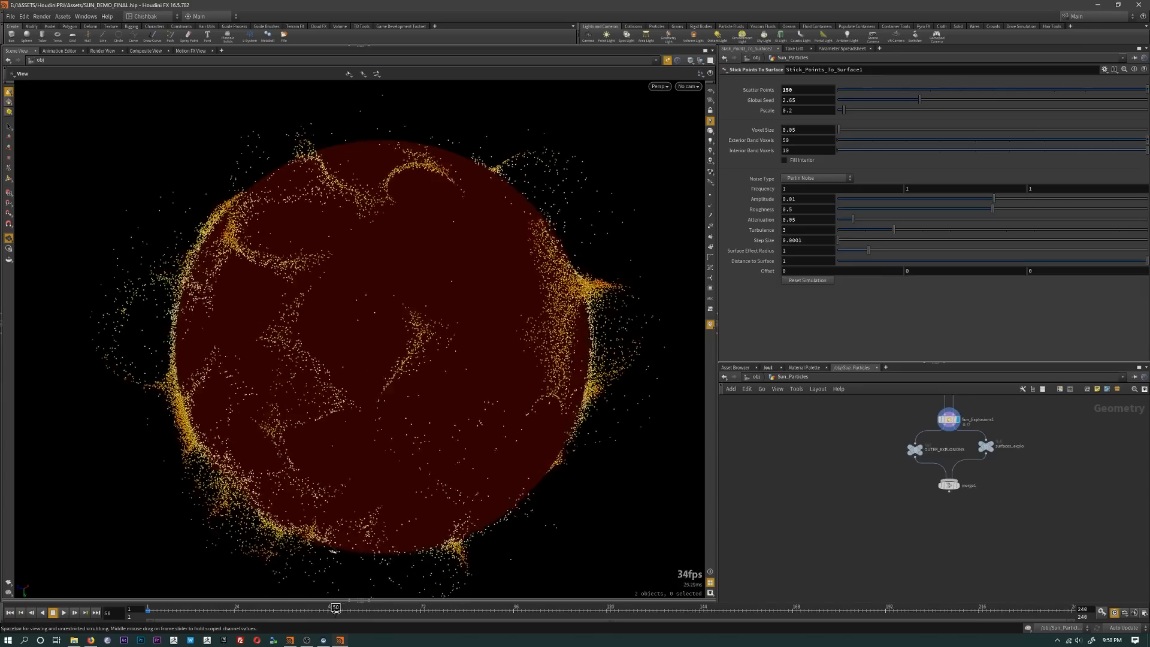
scroll(580, 321, up, 3)
right_drag(580, 321, 567, 369)
drag(568, 369, 472, 332)
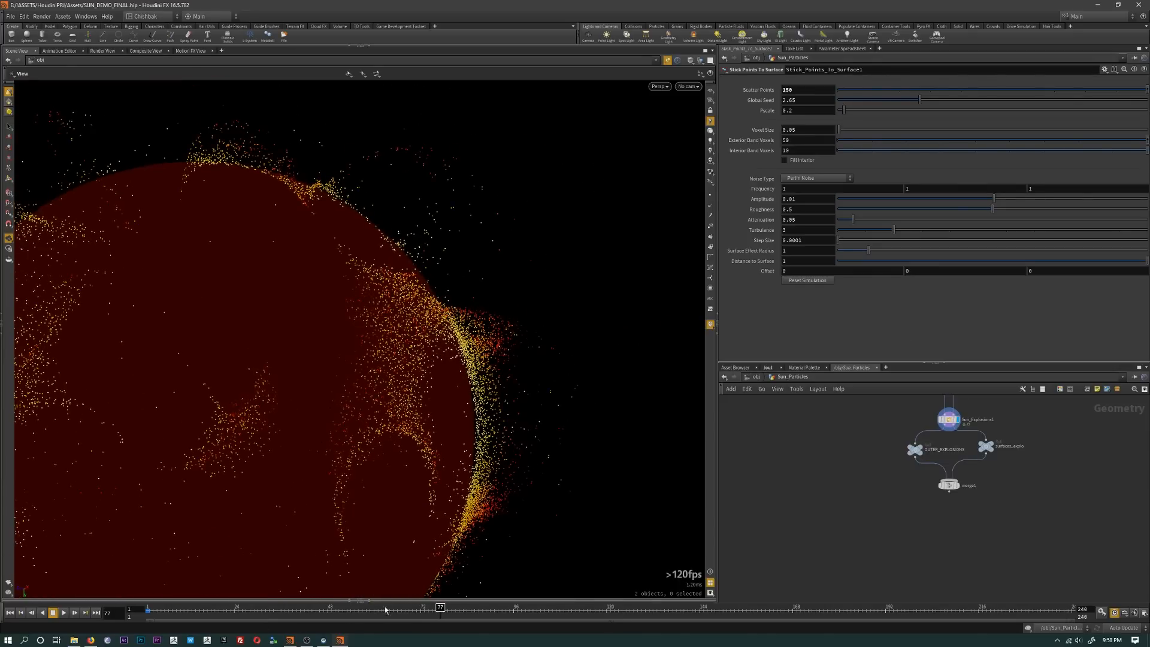
drag(441, 608, 467, 607)
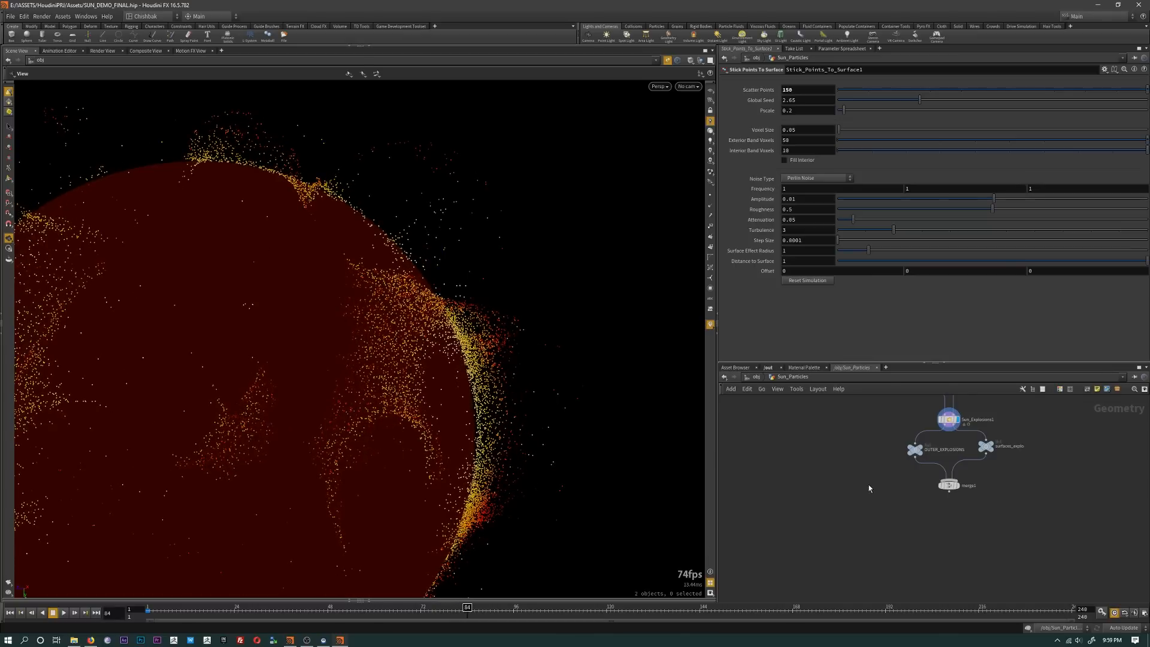
Step: Reposition the keys of Sun_Explosions1's Big Explosions Color ramp, extending white over about the first quarter and starting red earlier
middle_drag(869, 488, 878, 594)
click(958, 525)
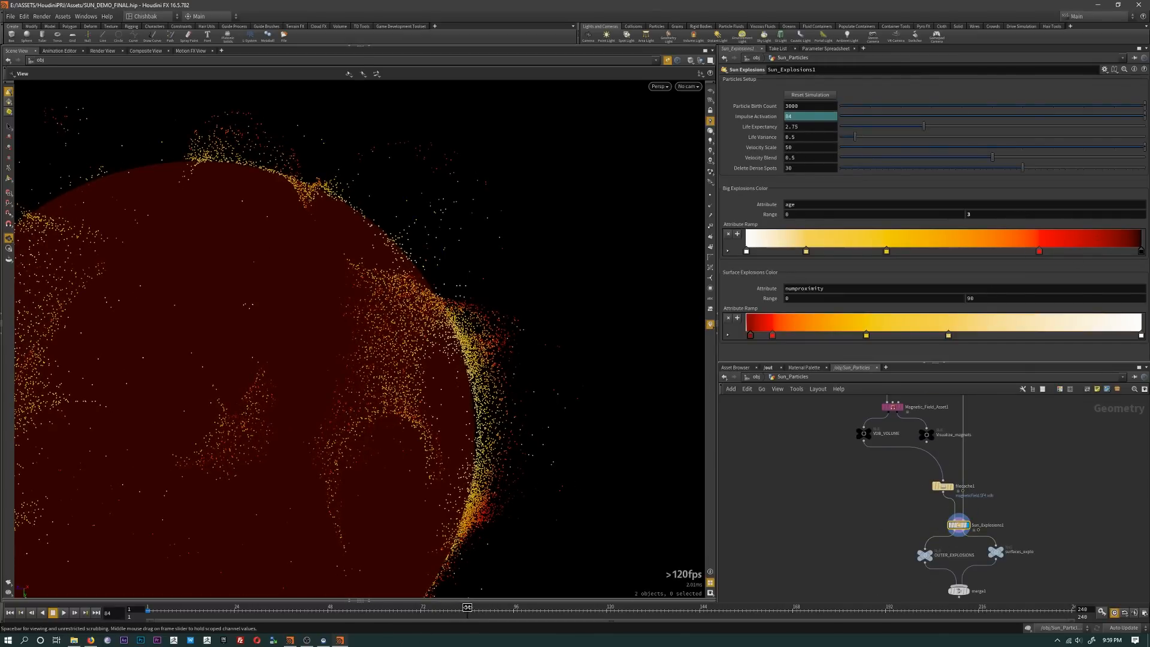
click(490, 607)
drag(489, 607, 468, 616)
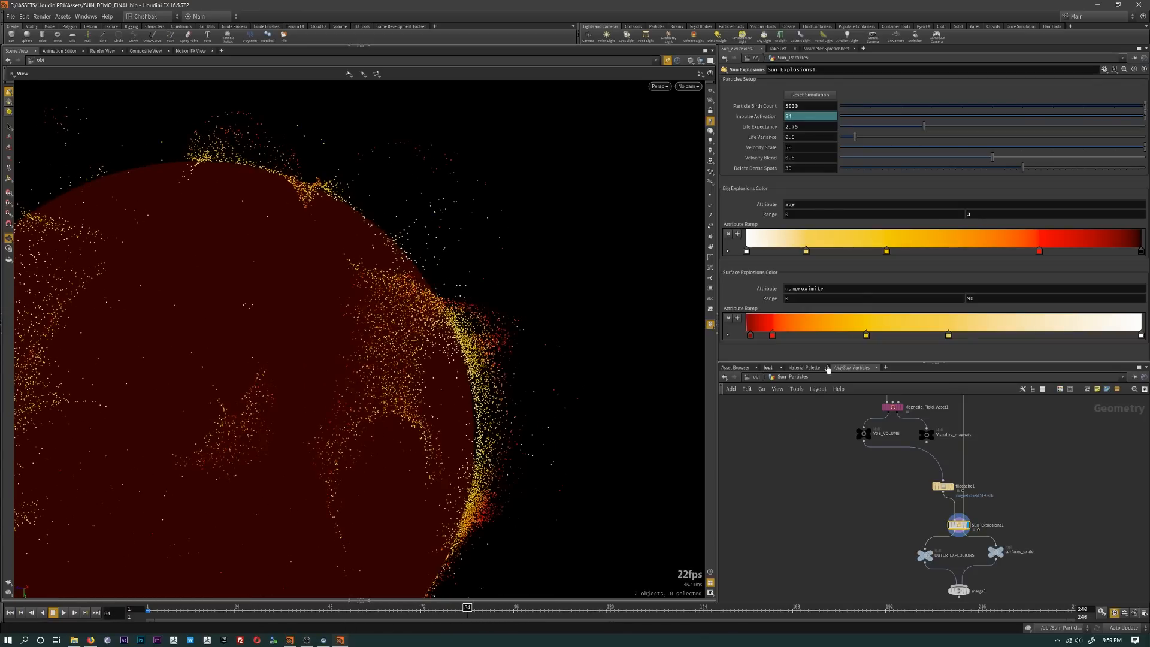
drag(1039, 251, 1013, 252)
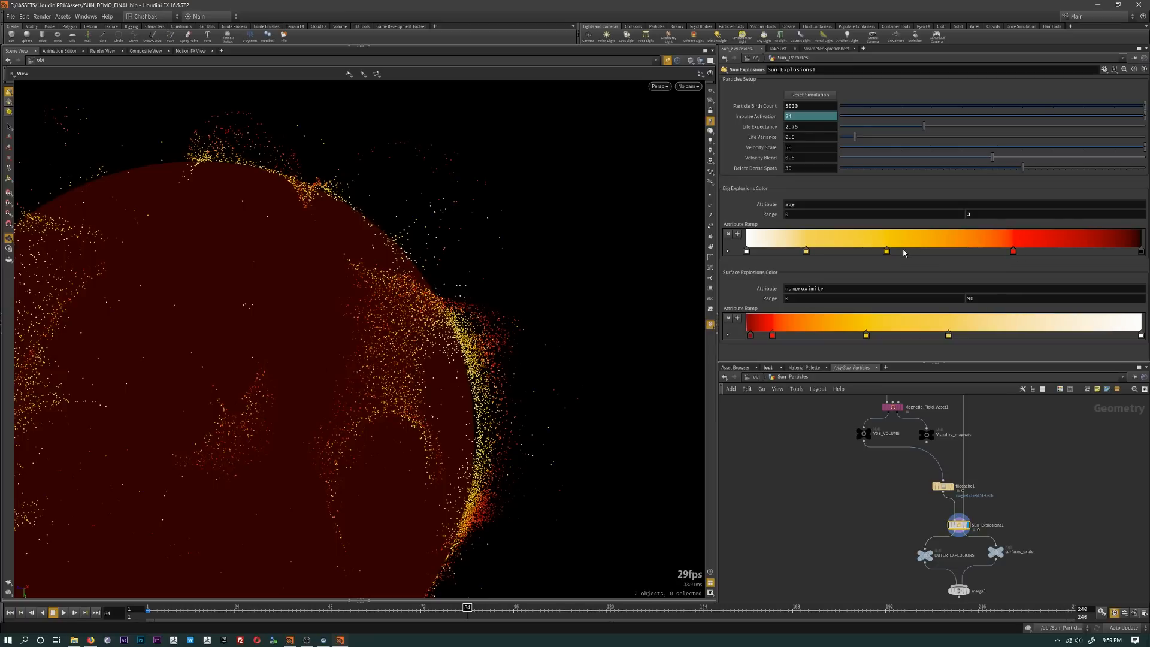
drag(886, 251, 908, 252)
drag(807, 252, 855, 252)
drag(747, 252, 855, 257)
Step: Check the whole sun at frame 41 and return the white key of the Big Explosions Color ramp near its start
scroll(367, 400, down, 4)
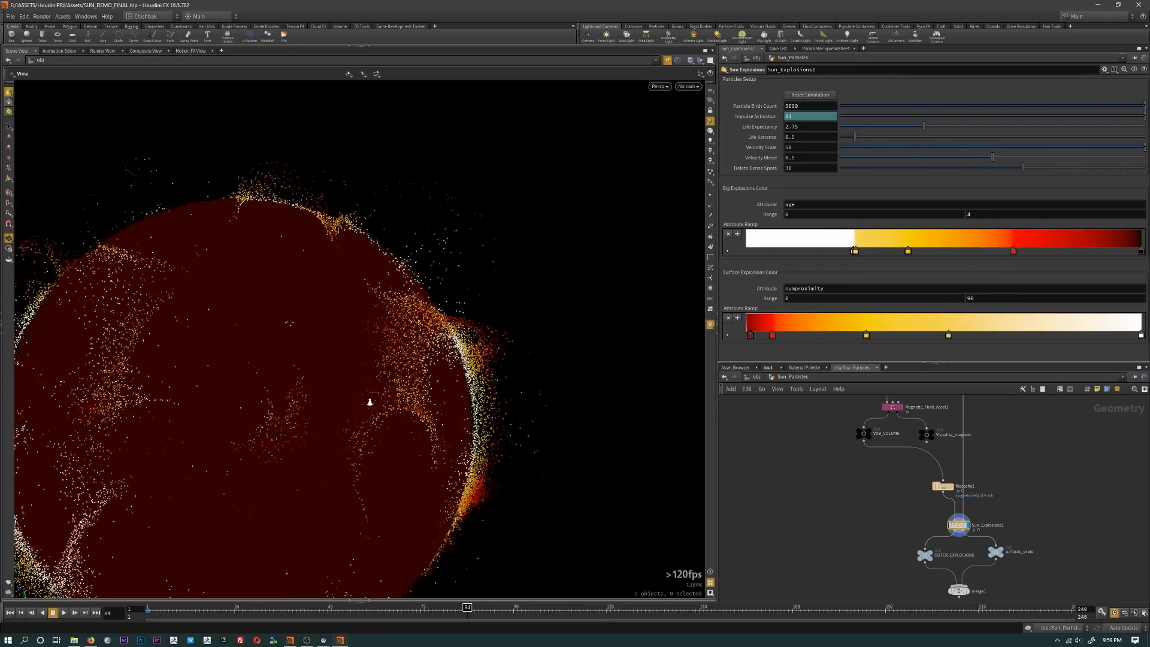
middle_drag(347, 397, 434, 340)
drag(220, 612, 300, 609)
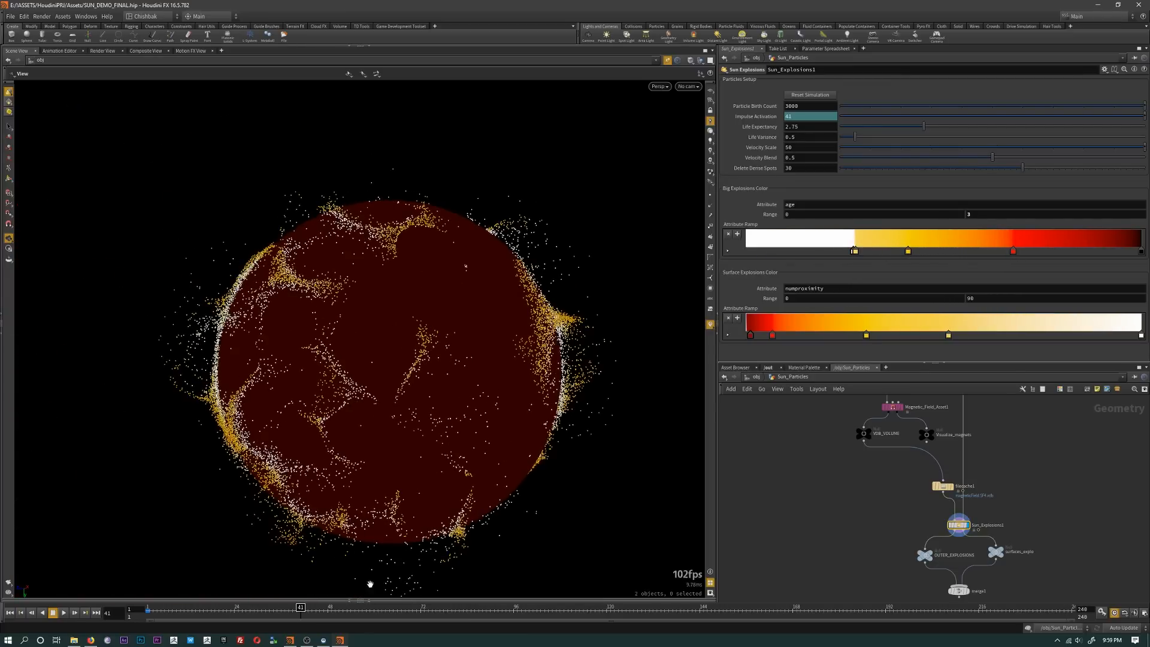
middle_drag(513, 465, 497, 445)
scroll(497, 445, up, 2)
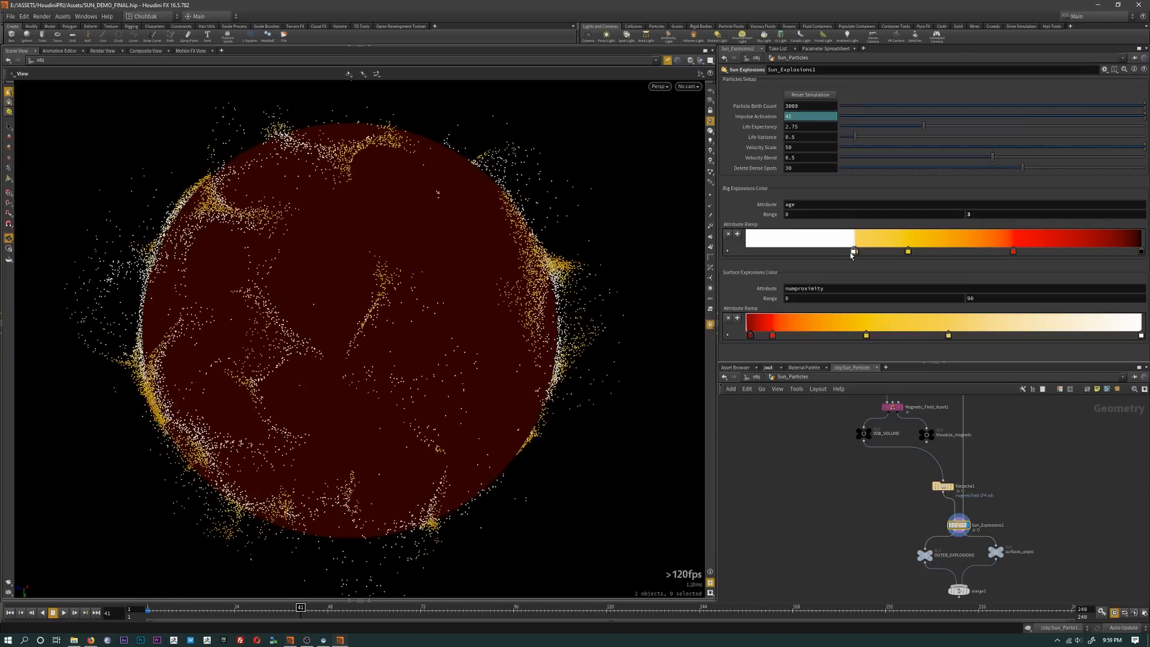
drag(853, 252, 759, 254)
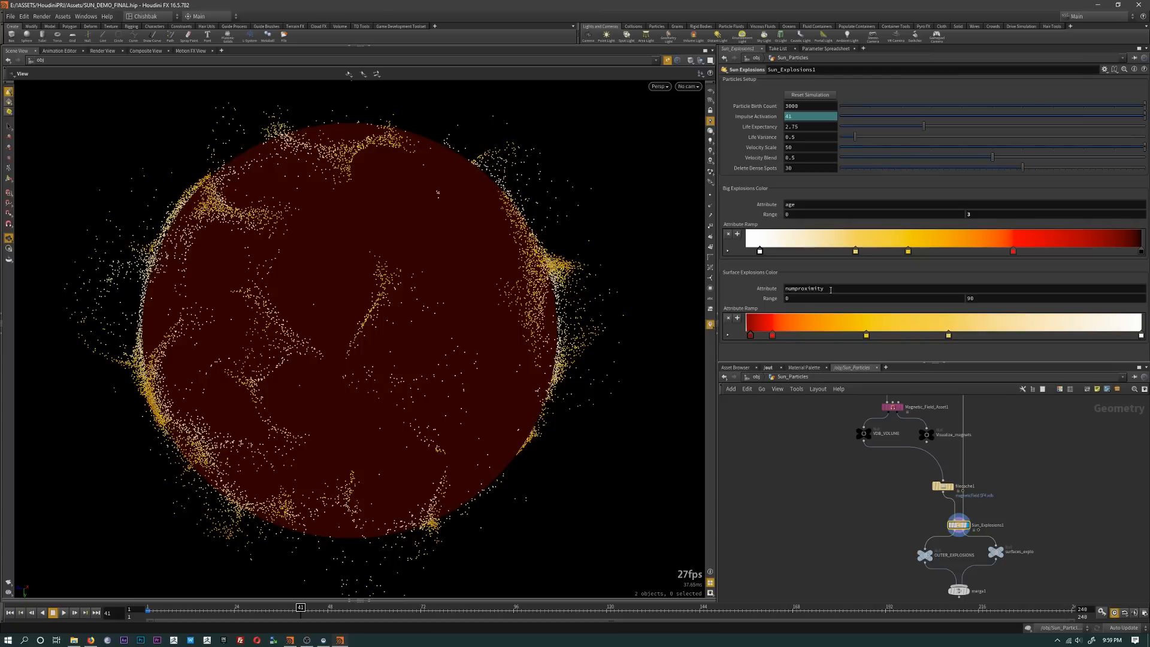
Step: Glance at the NASA sun reference video and replace the Big Explosions Color attribute with numproximity, copied from Surface Explosions Color
key(alt+Tab)
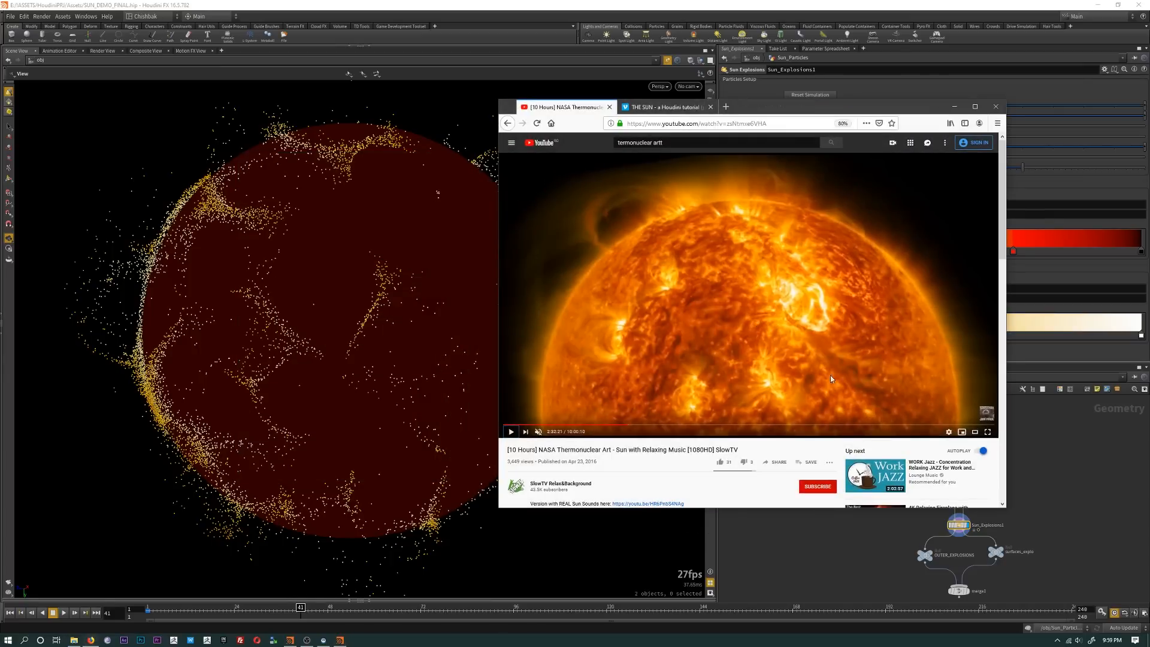
key(alt+Tab)
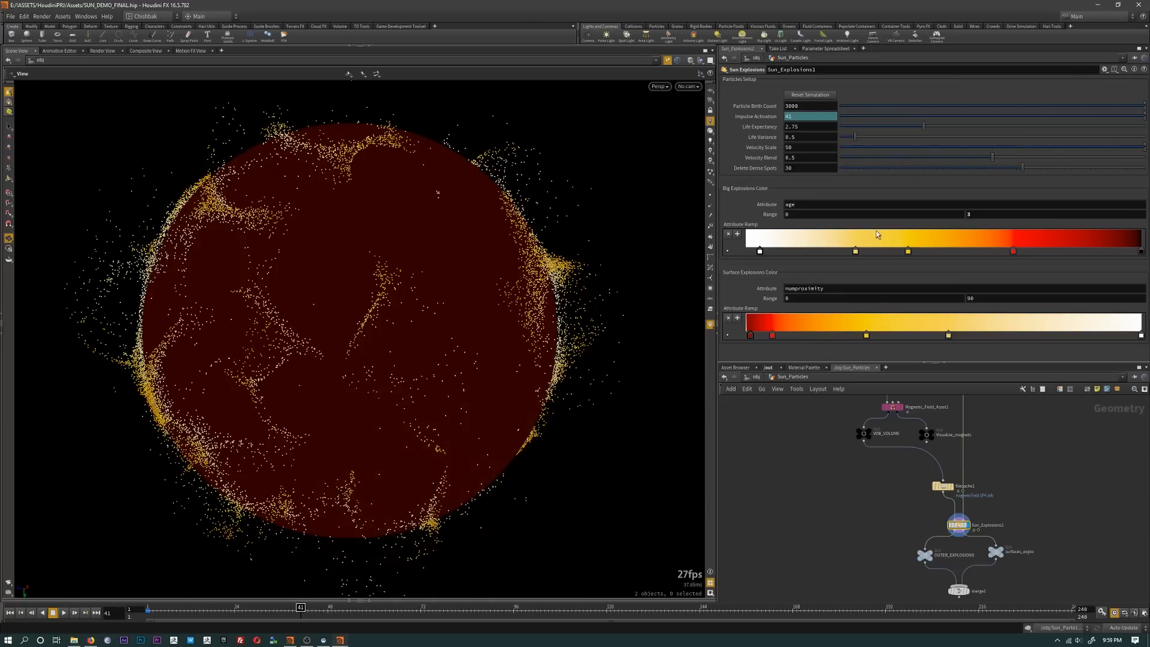
double_click(831, 288)
key(ctrl+c)
double_click(797, 204)
key(ctrl+v)
key(Return)
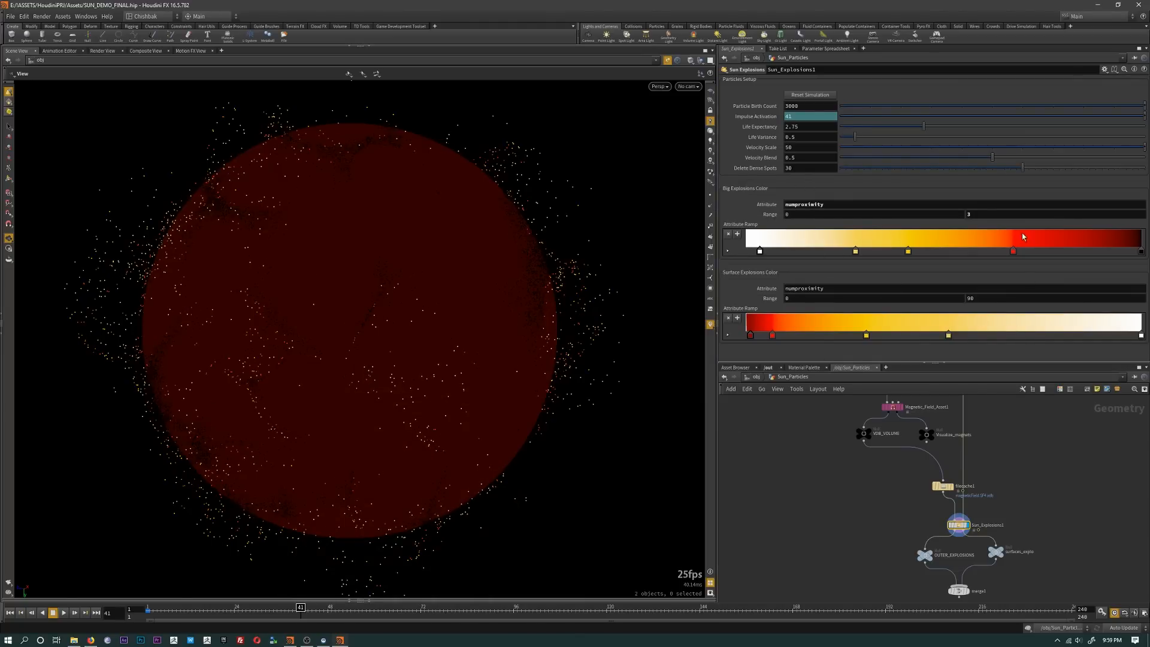
Step: Rebuild the Big Explosions Color ramp from black through red and yellow to white, and set its upper range limit to 30
mouse_move(1141, 251)
mouse_down()
mouse_move(747, 251)
mouse_move(1141, 251)
mouse_up()
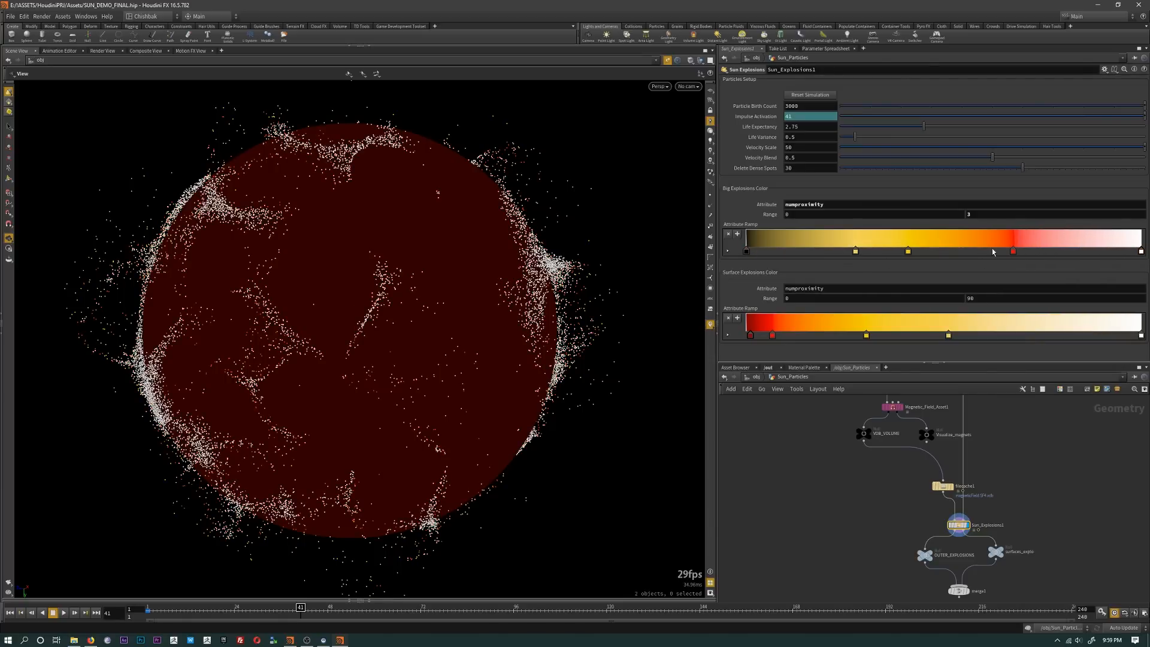
drag(1013, 251, 780, 251)
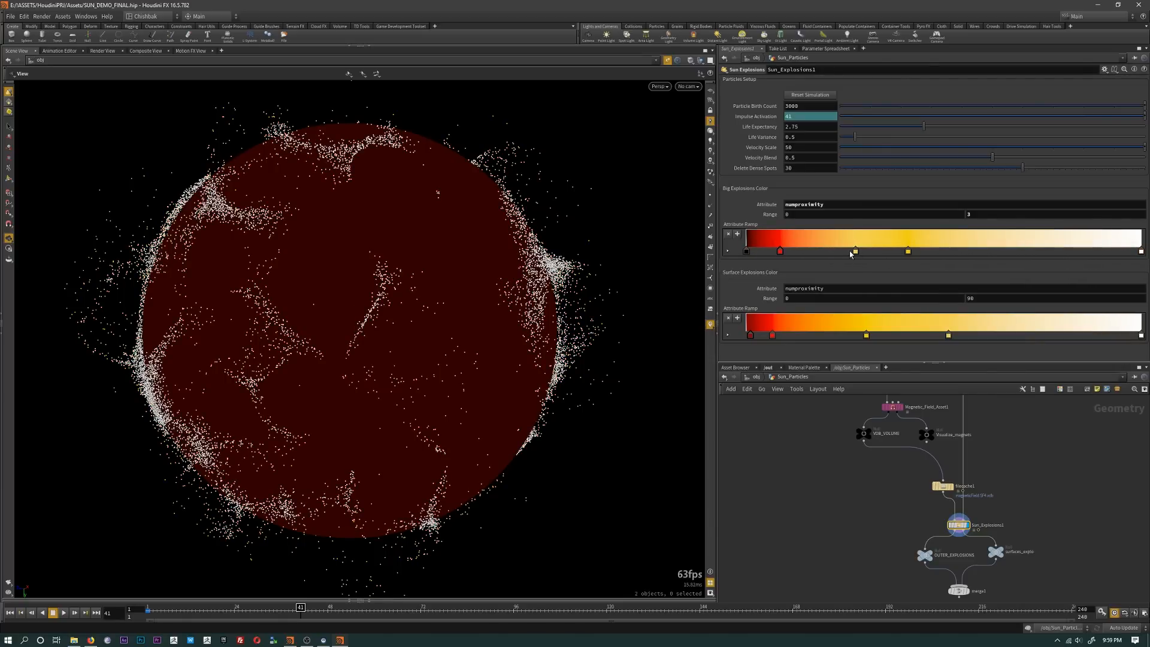
drag(908, 251, 826, 251)
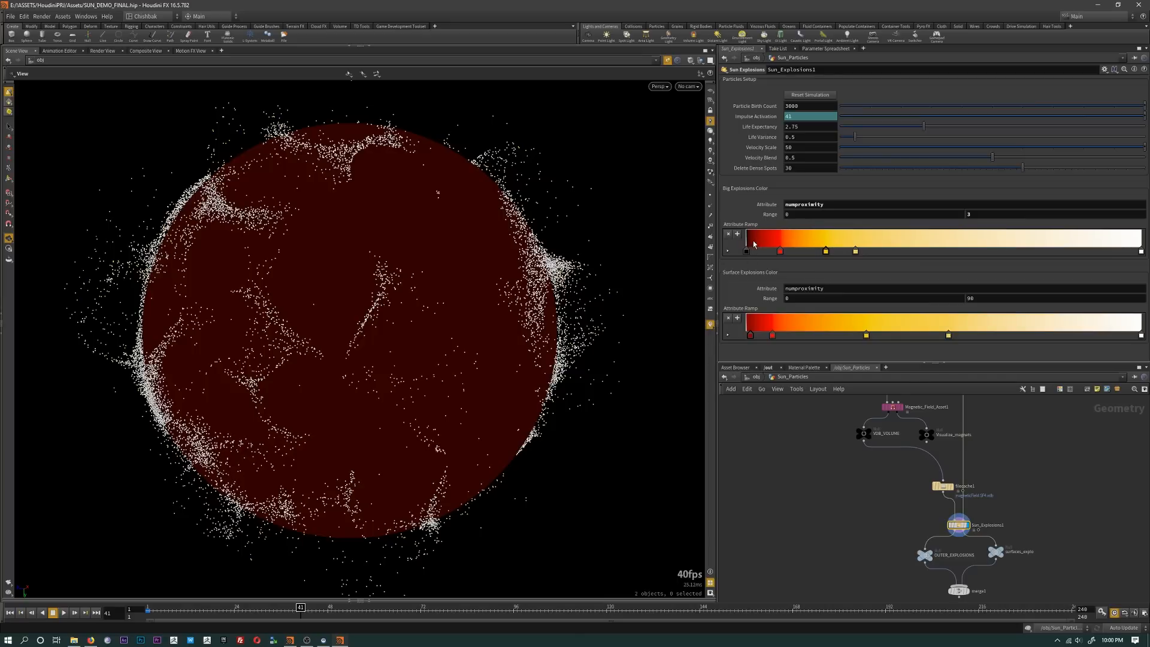
drag(855, 251, 945, 252)
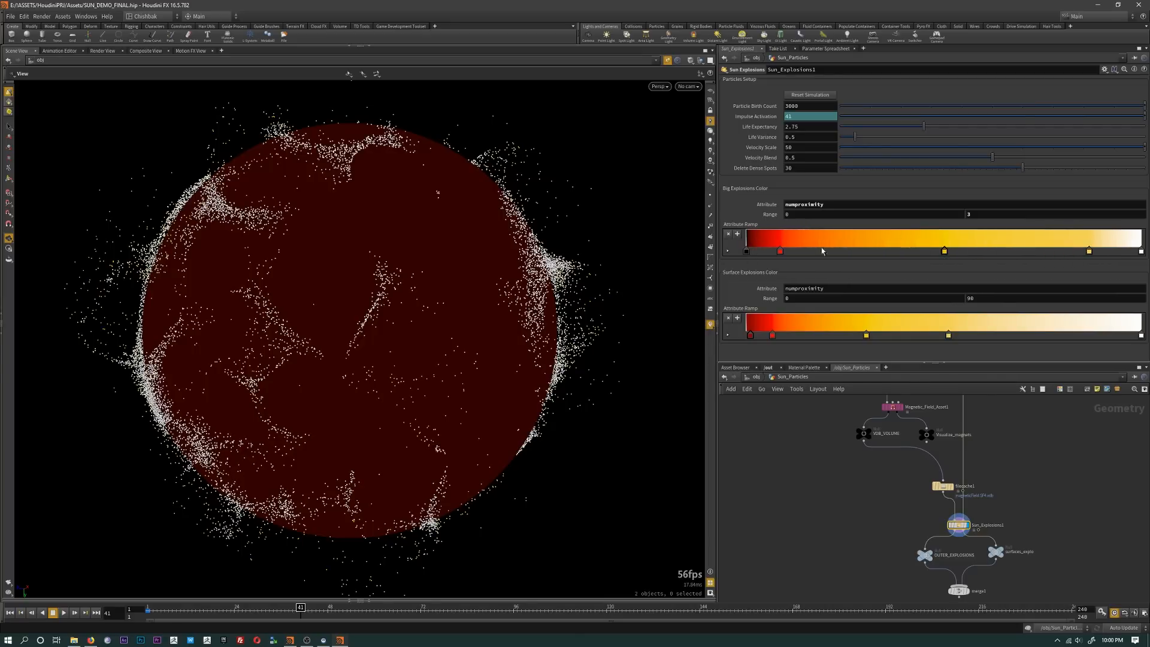
drag(780, 251, 833, 251)
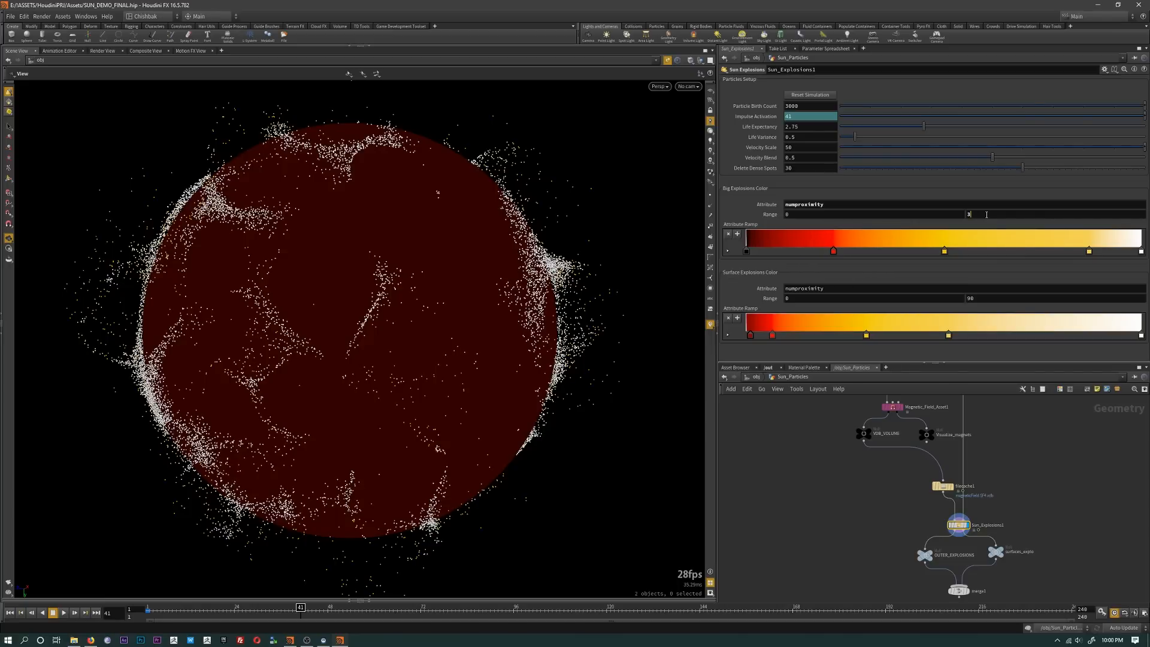
click(986, 214)
text(0)
key(Return)
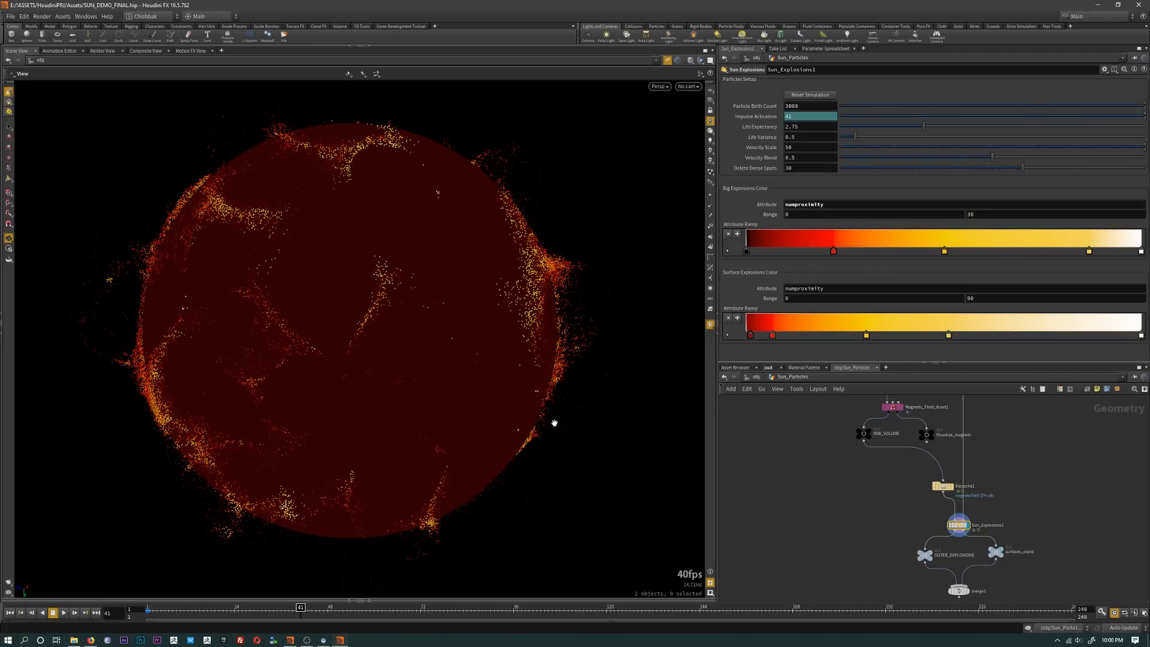
Step: Examine the proximity-colored outer explosions across the sun and up close along its edge at frames 41, 64 and 81
middle_drag(438, 393, 461, 414)
right_drag(413, 419, 459, 419)
middle_drag(509, 401, 463, 435)
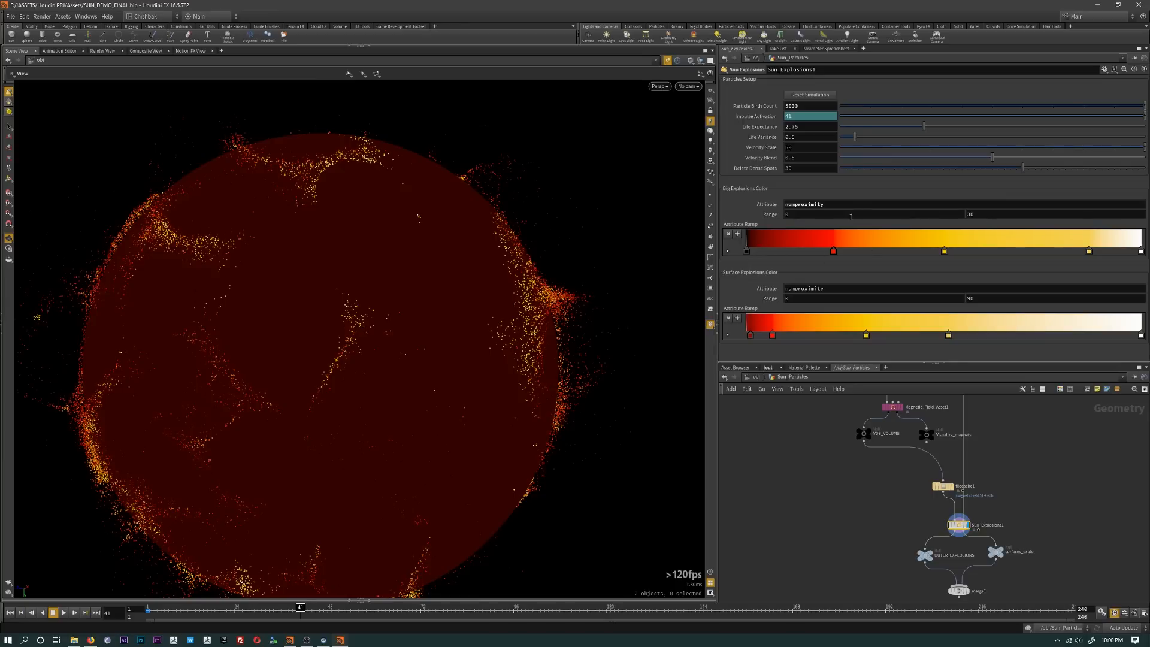
mouse_move(475, 340)
mouse_down()
mouse_move(514, 334)
mouse_move(493, 432)
mouse_up()
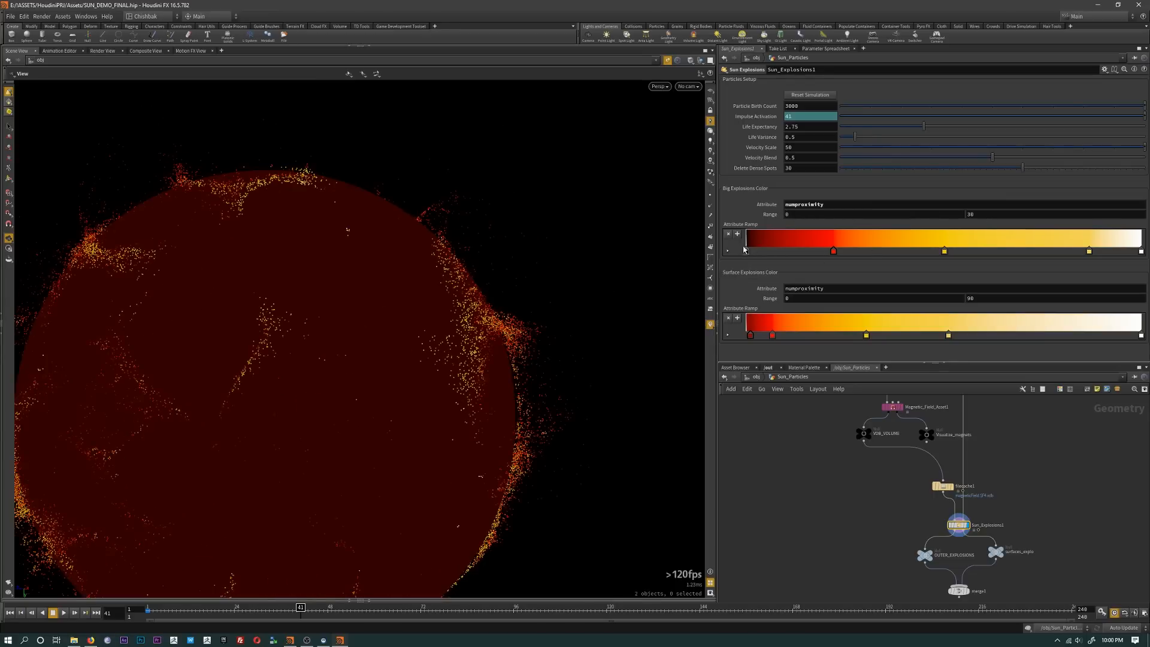
drag(157, 608, 391, 608)
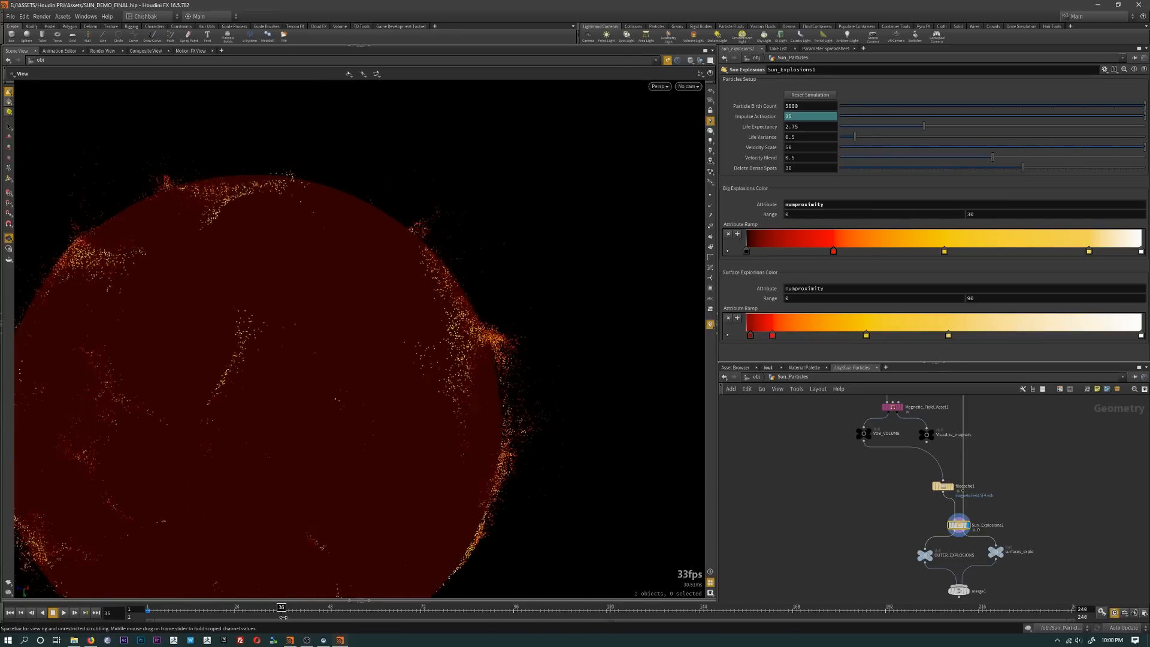
right_drag(516, 431, 623, 435)
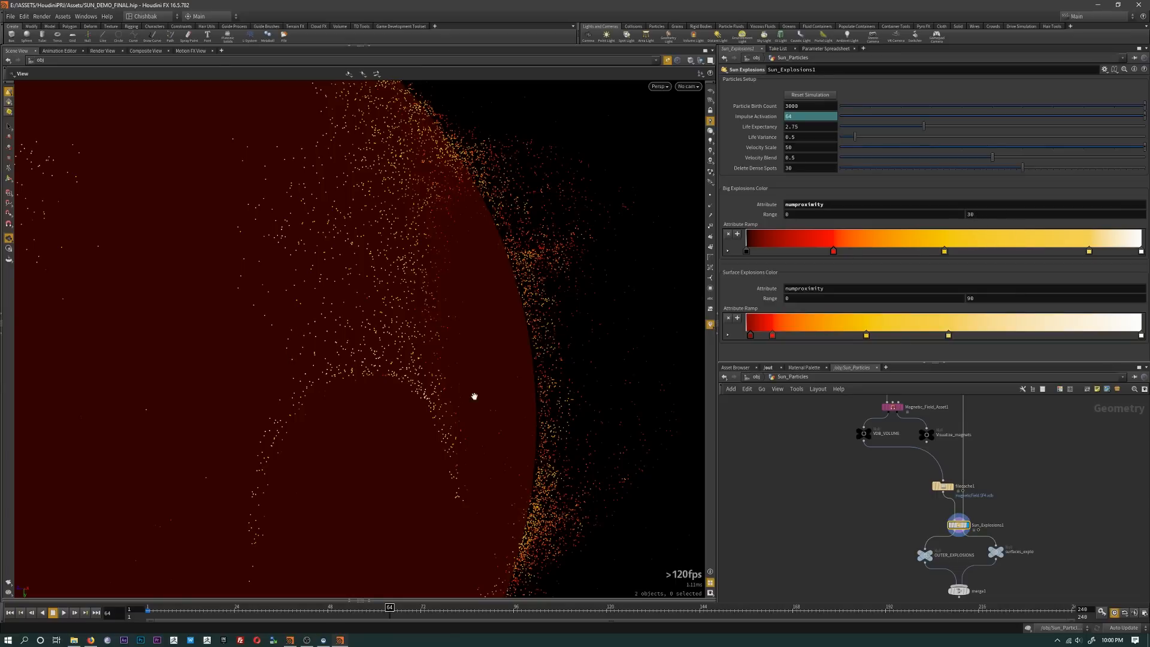
right_drag(473, 395, 153, 413)
middle_drag(154, 412, 225, 365)
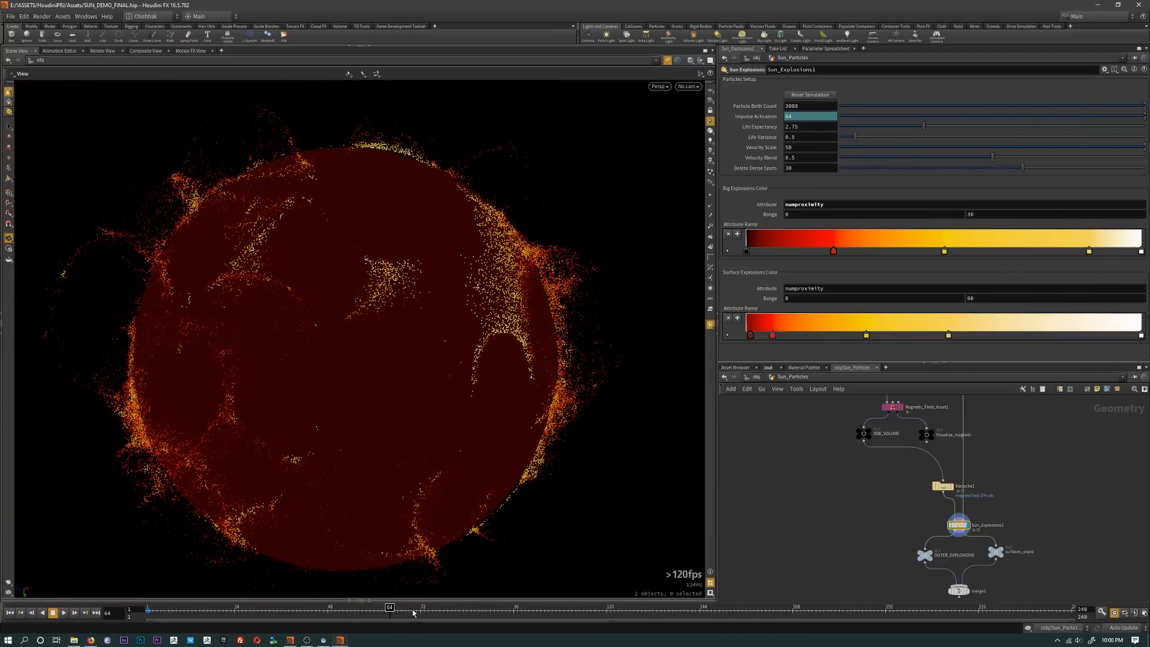
mouse_move(412, 612)
mouse_down()
mouse_move(506, 612)
mouse_move(455, 612)
mouse_up()
middle_drag(252, 163, 252, 298)
right_drag(251, 297, 653, 344)
drag(652, 344, 459, 368)
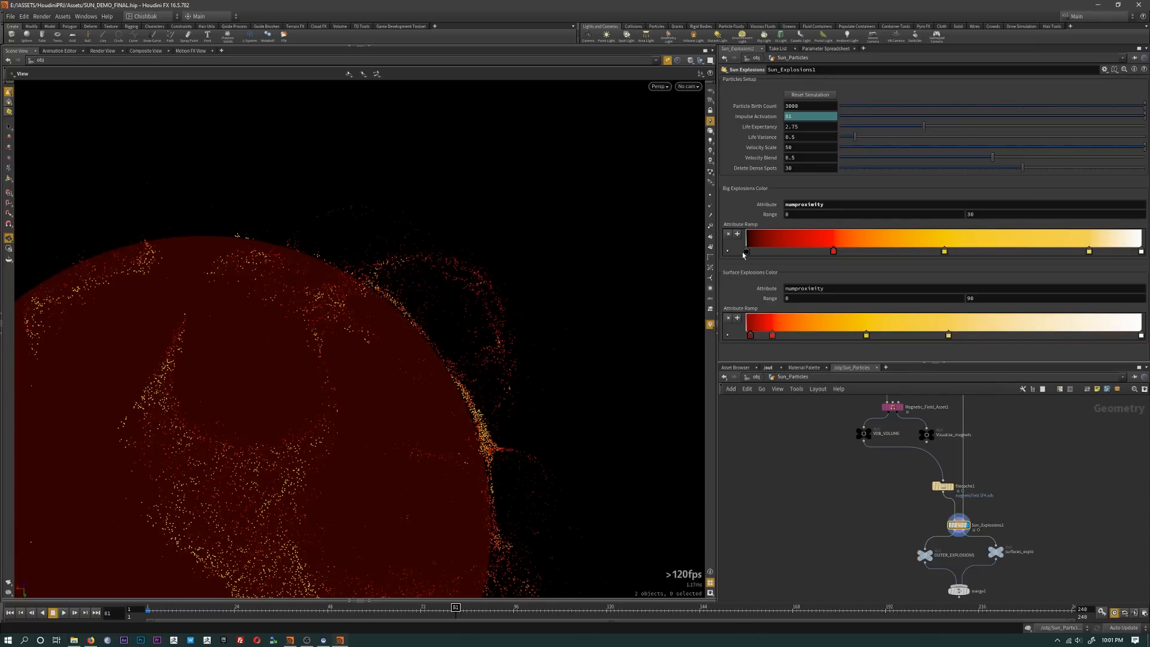
Step: Shift the Big Explosions Color ramp's white and yellow keys toward red, and reposition the Surface Explosions Color keys with surfaces_explo displayed
drag(833, 253, 794, 255)
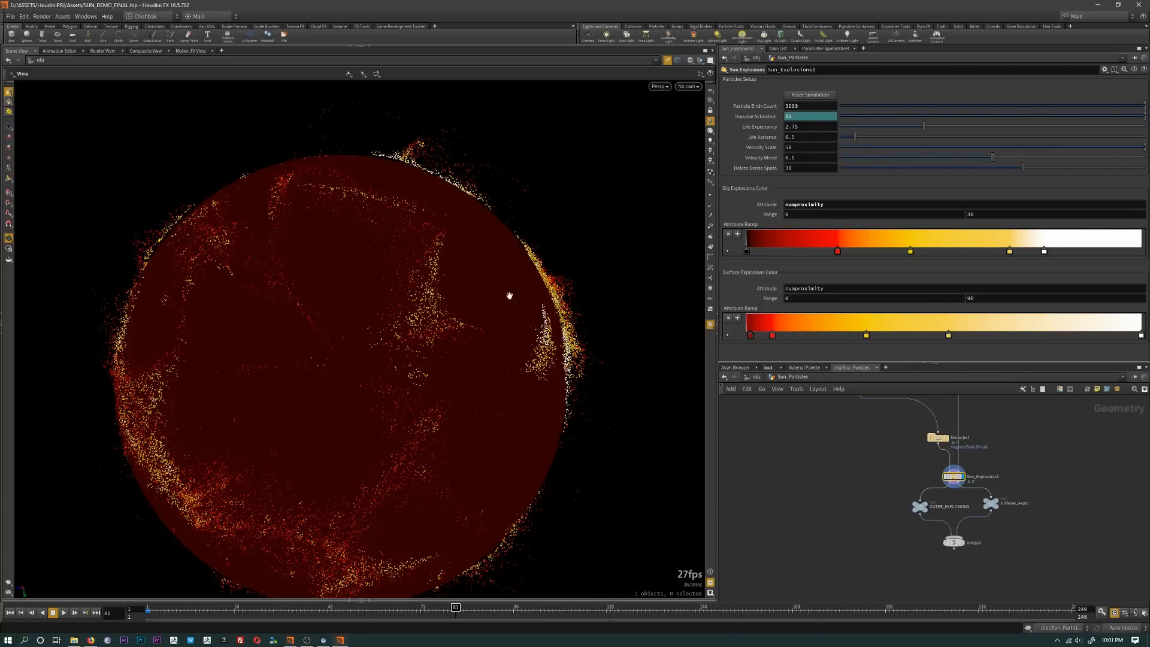
click(998, 502)
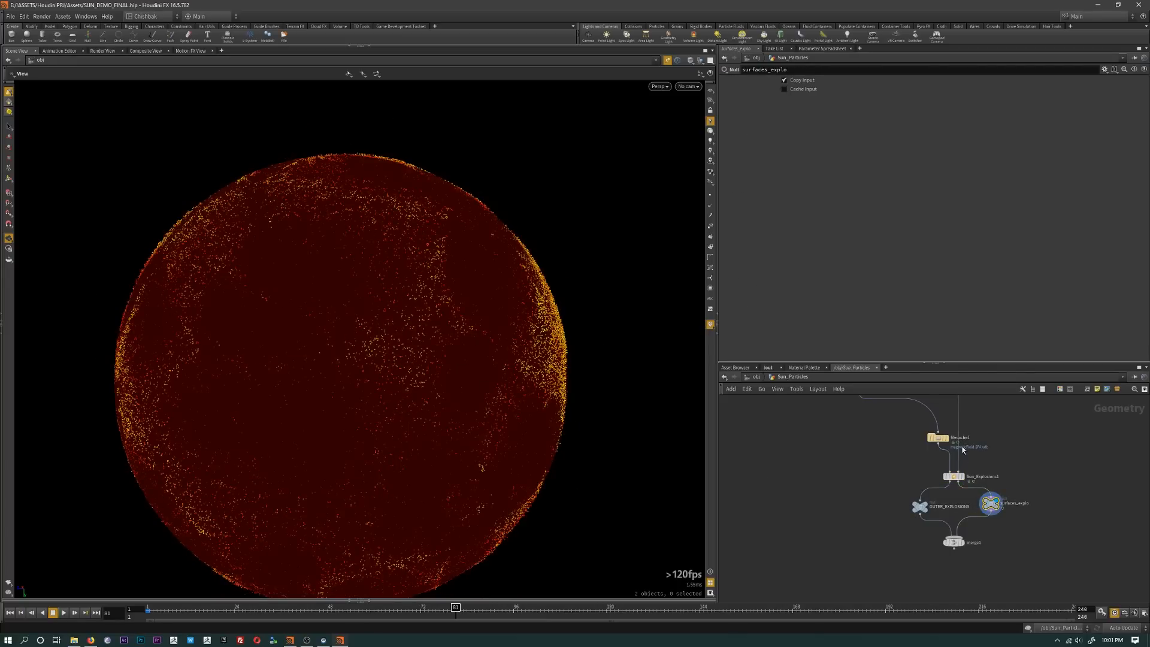
click(953, 479)
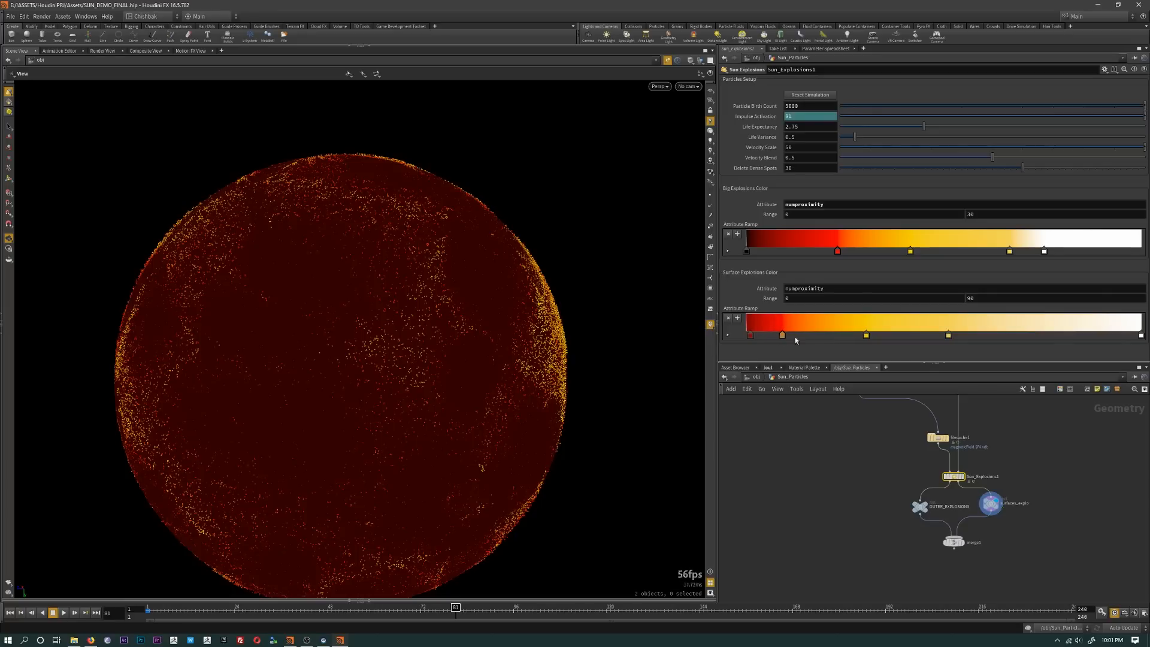
drag(782, 335, 774, 348)
drag(866, 335, 888, 342)
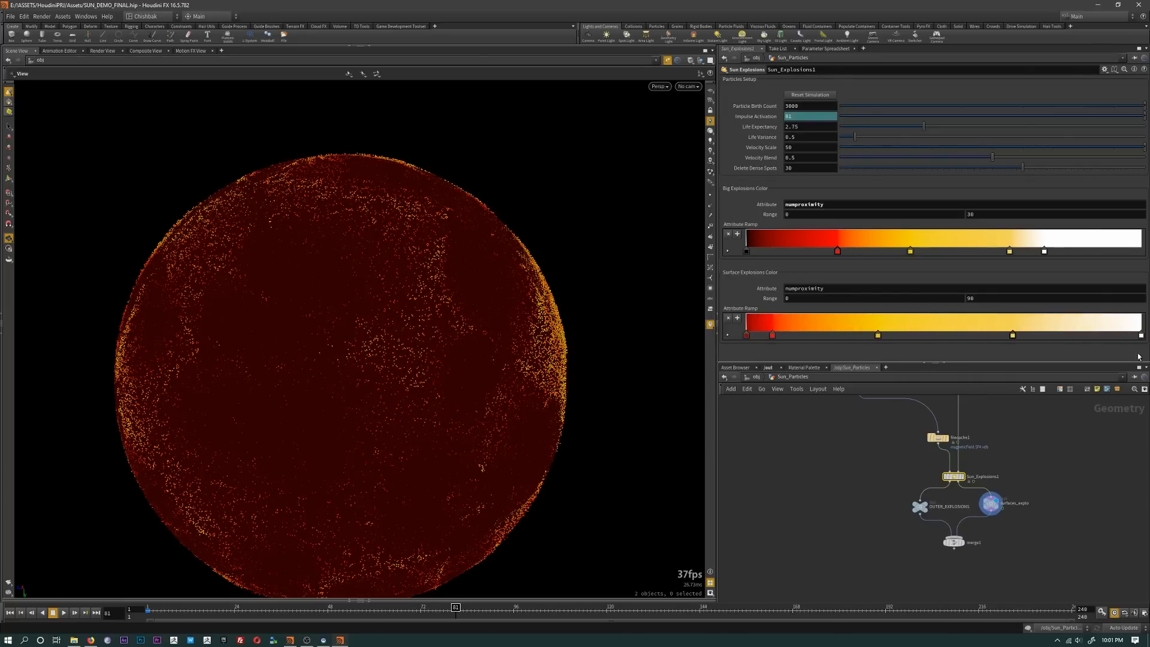
drag(1141, 336, 1107, 338)
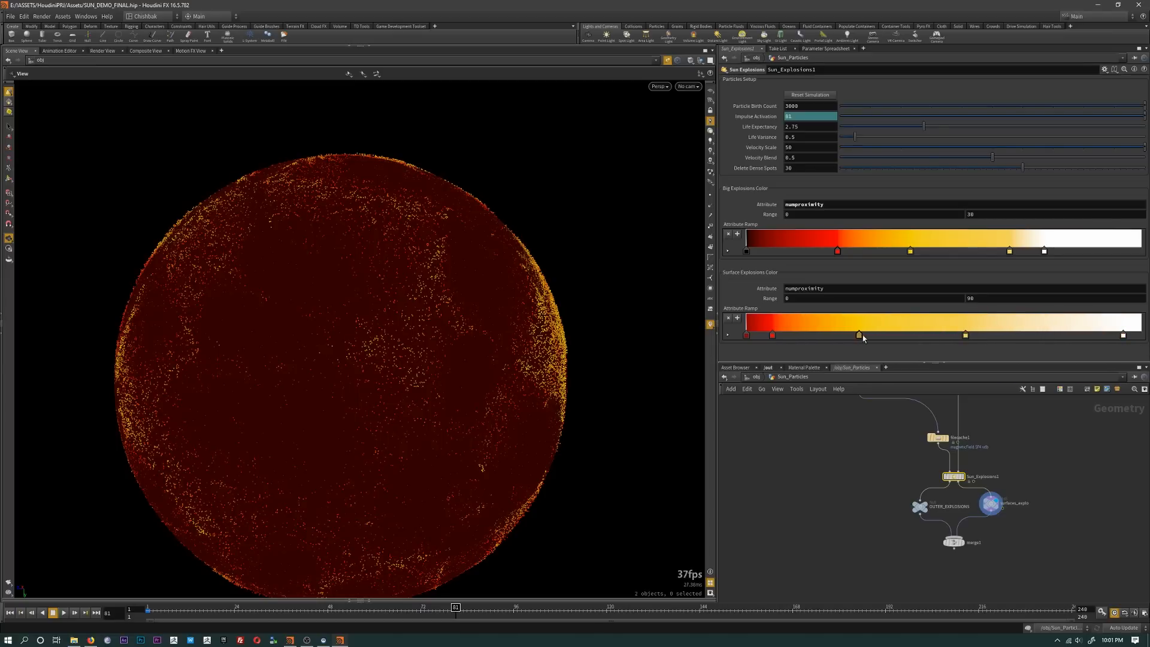
Step: Display OUTER_EXPLOSIONS, set the Big Explosions Color range's upper limit to 43, and move the light yellow ramp key closer to yellow
click(920, 506)
click(957, 475)
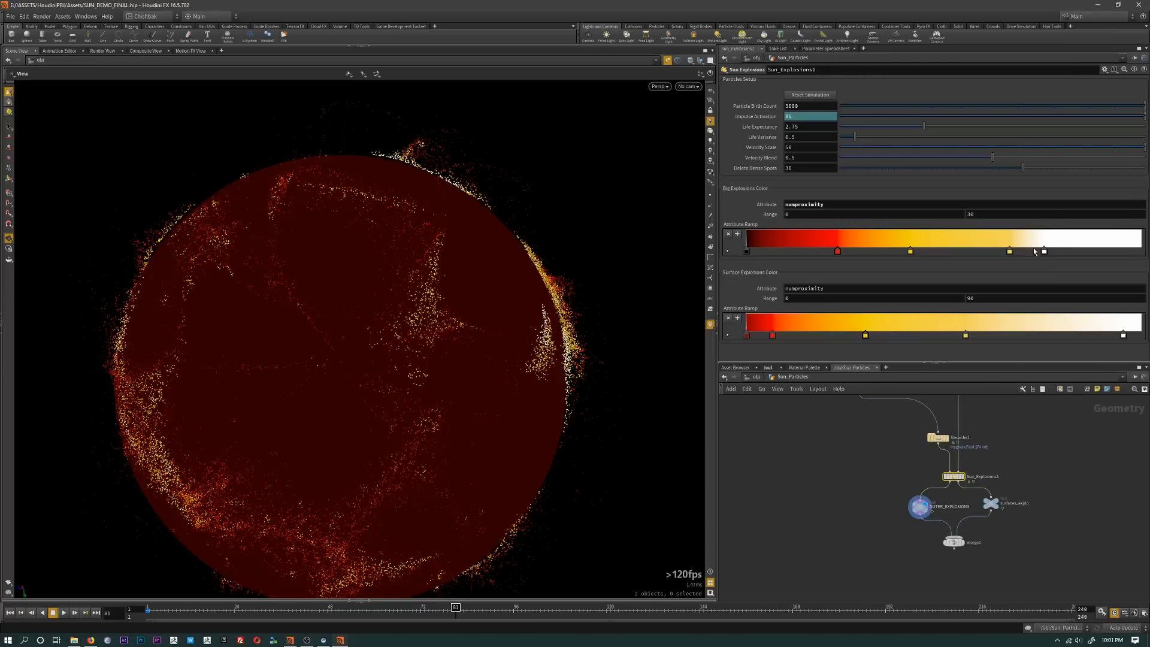
middle_drag(994, 199, 1053, 212)
drag(1010, 252, 993, 252)
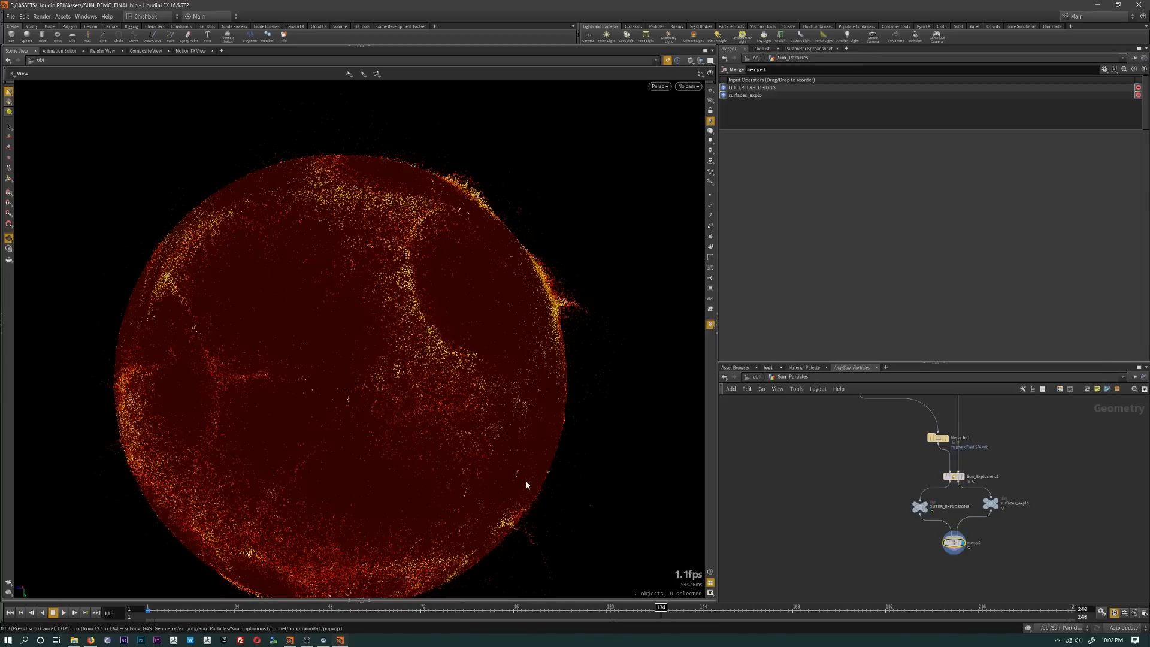
Step: Examine the combined explosion particles of merge1 around the whole sun at frames 134 and 69
scroll(529, 485, down, 2)
middle_drag(528, 486, 557, 490)
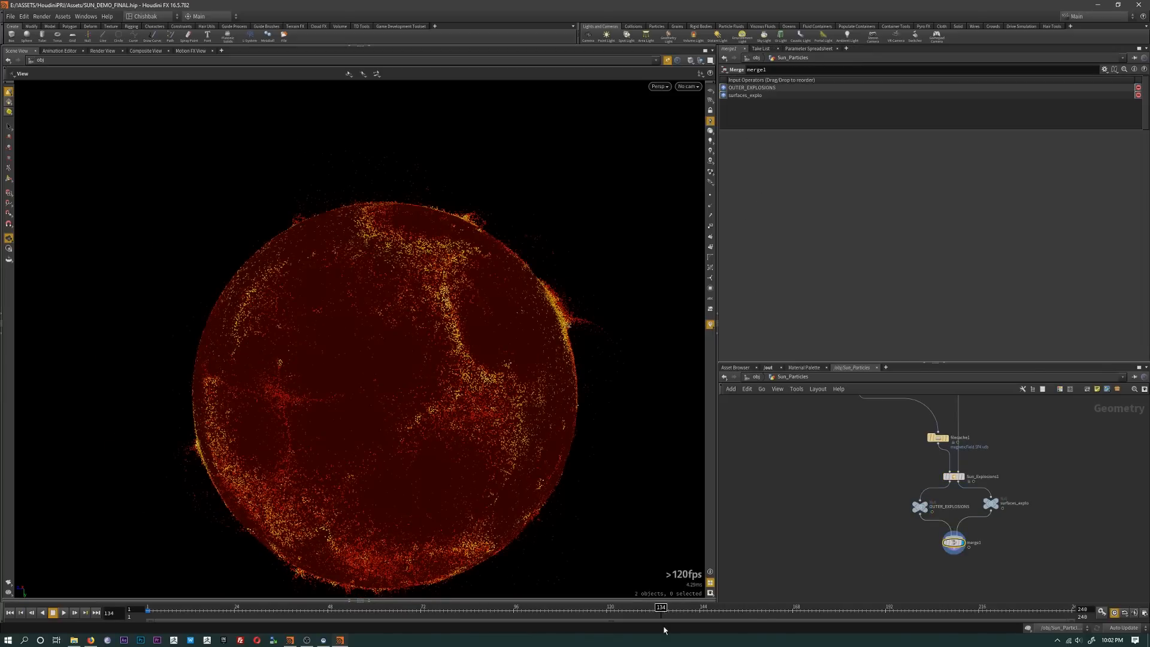
drag(657, 617, 509, 610)
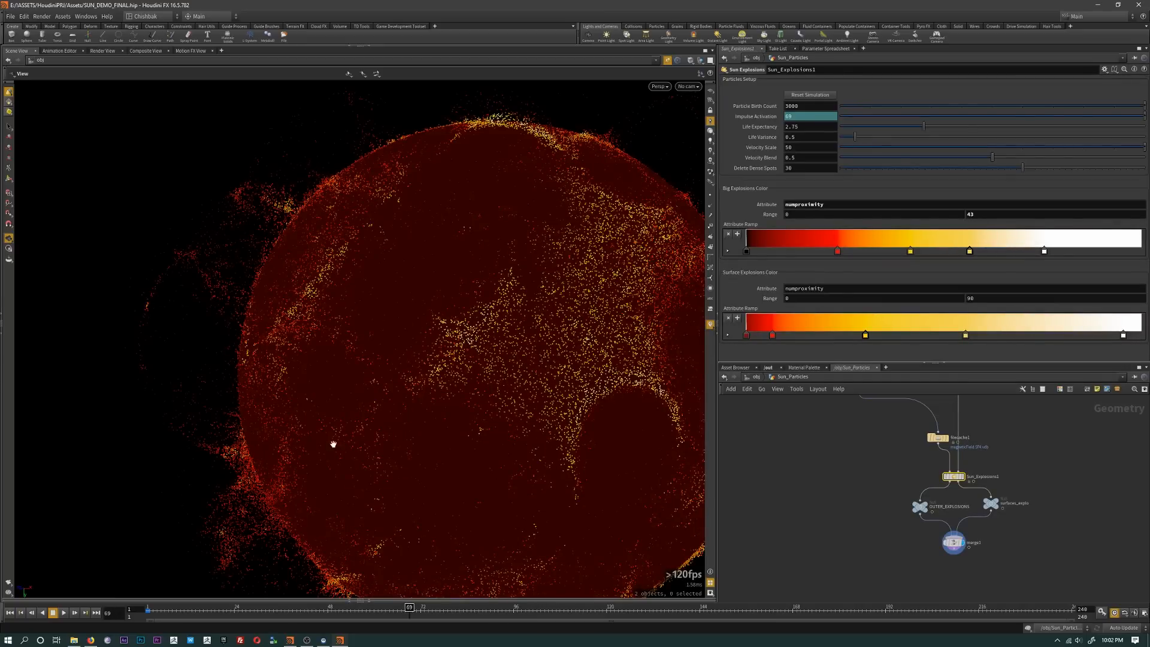
middle_drag(333, 444, 285, 398)
scroll(285, 397, down, 2)
drag(321, 398, 372, 390)
middle_drag(372, 441, 403, 381)
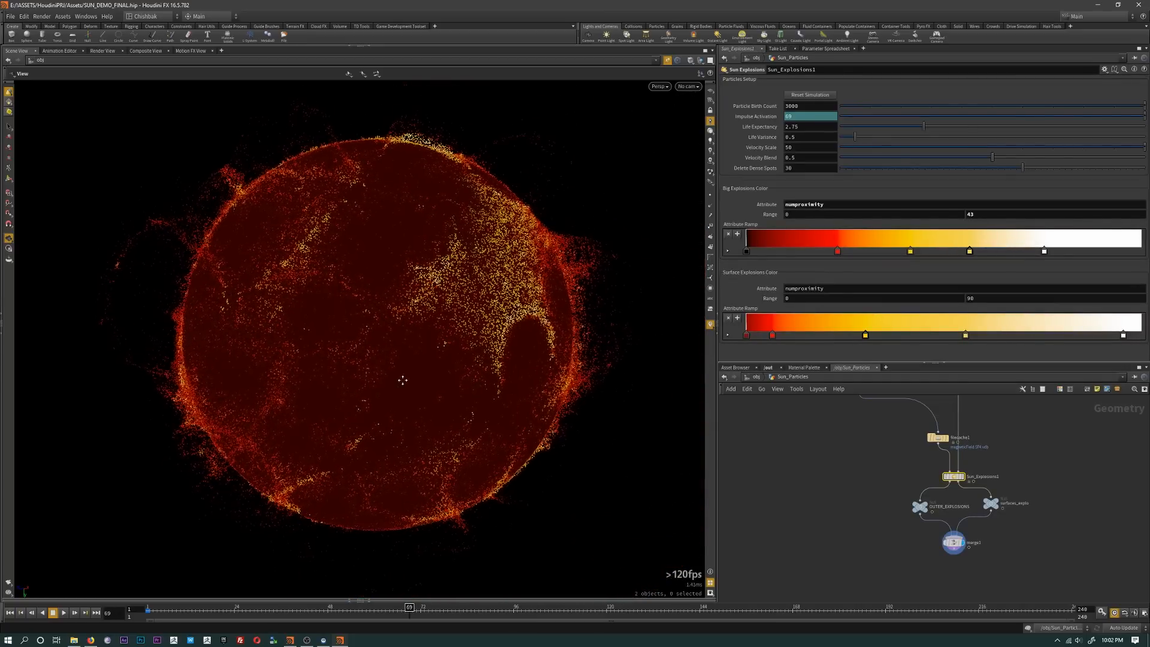
drag(403, 380, 375, 403)
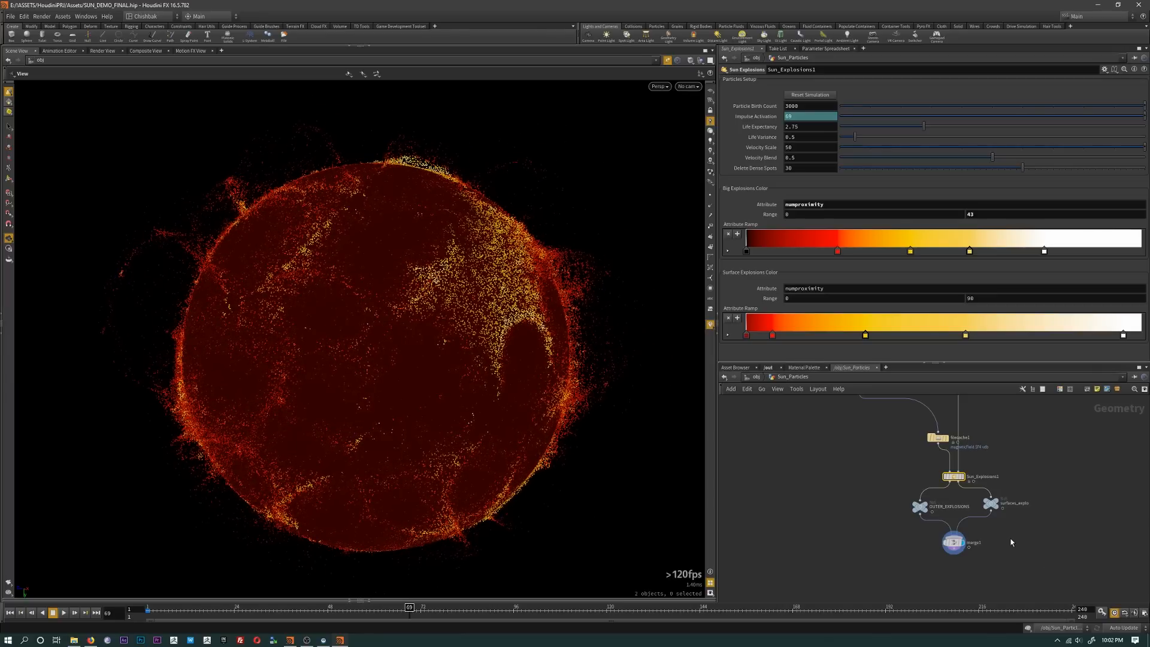
Step: Add a displayed File Cache node after merge1 and place it just below the merge
middle_drag(888, 529, 959, 530)
scroll(921, 576, up, 2)
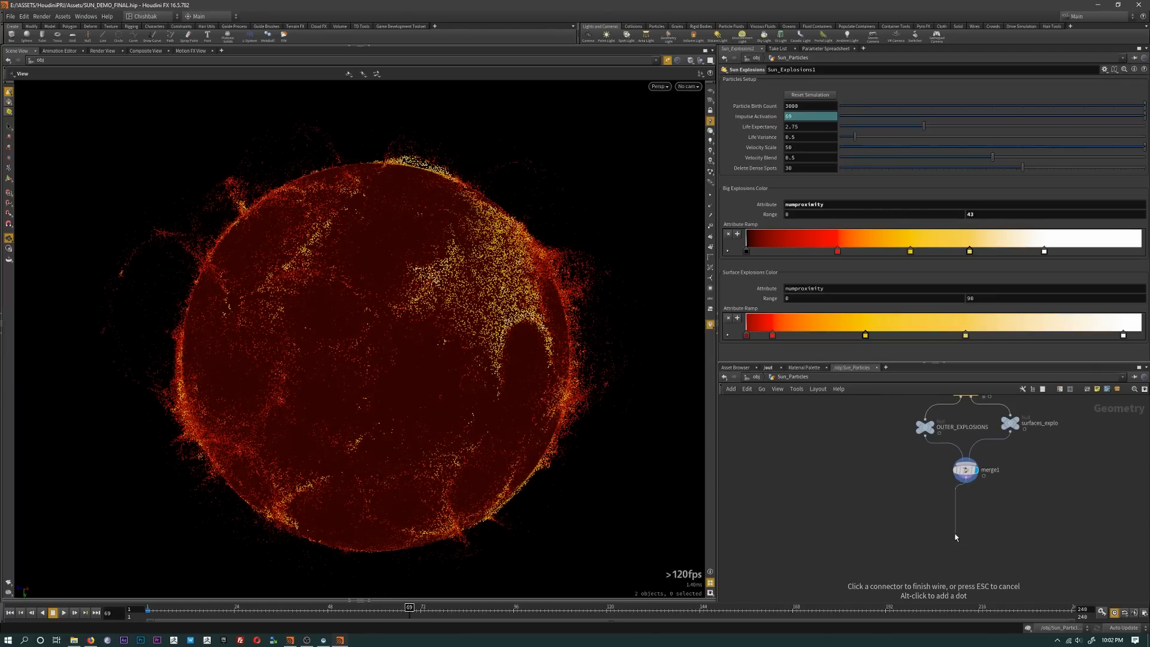
key(Tab)
text(file)
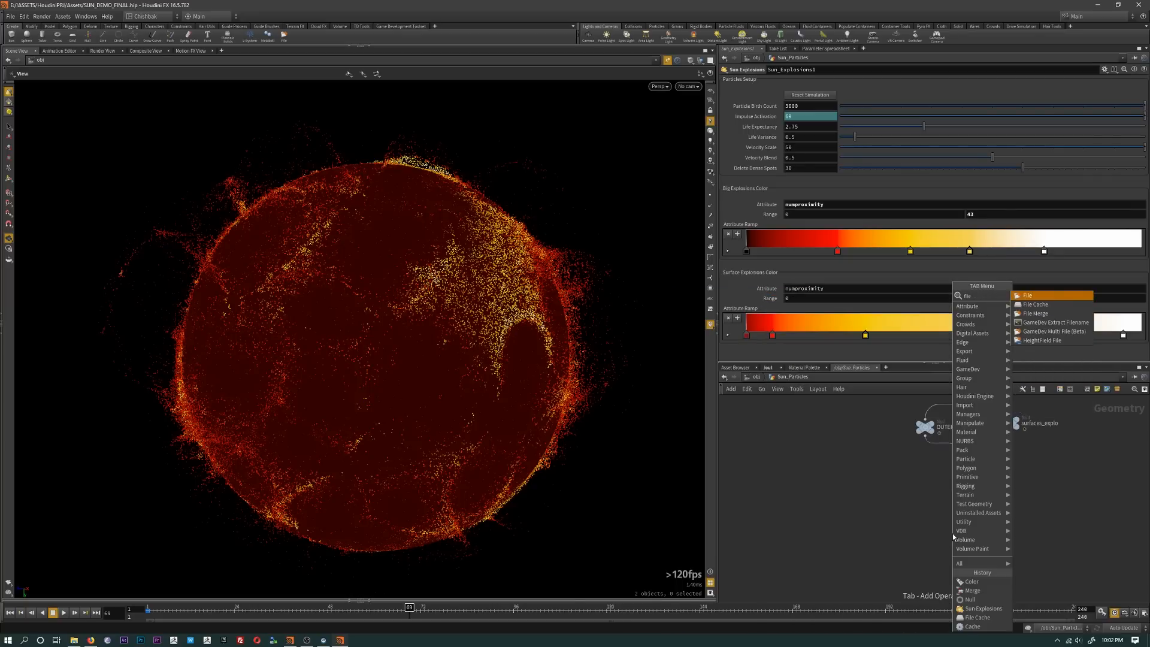
key(Down)
key(Return)
click(952, 533)
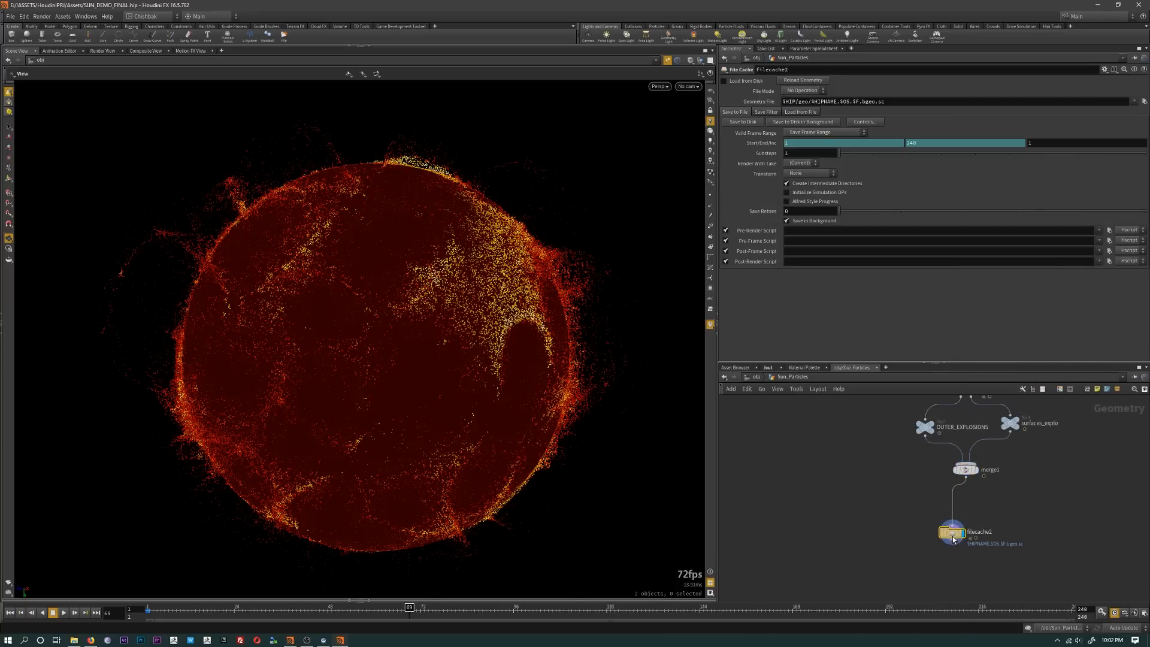
drag(502, 374, 593, 392)
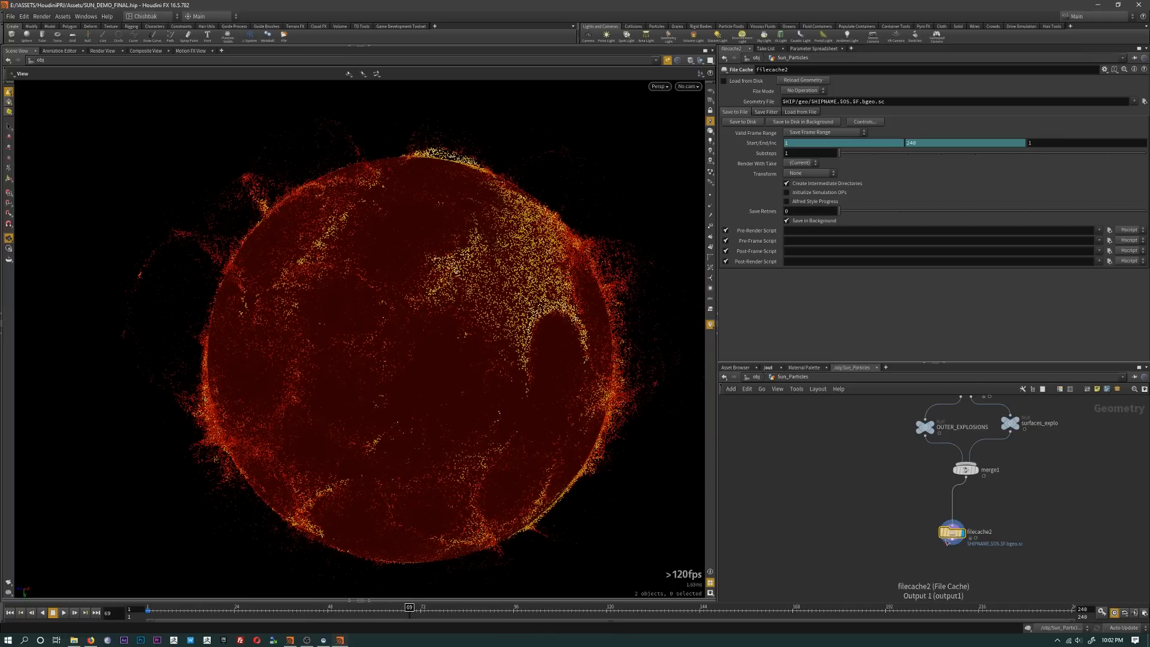
drag(952, 532, 968, 506)
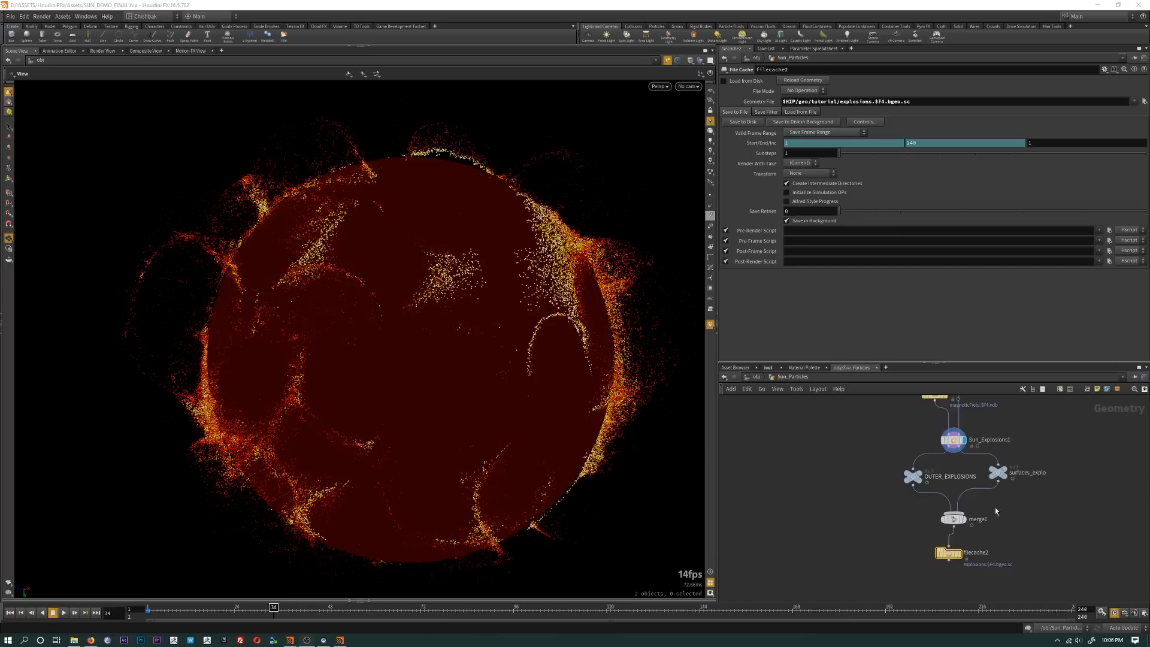
Step: Display filecache2, enable loading its explosions from disk, and scrub the cached particles to frame 181
click(962, 556)
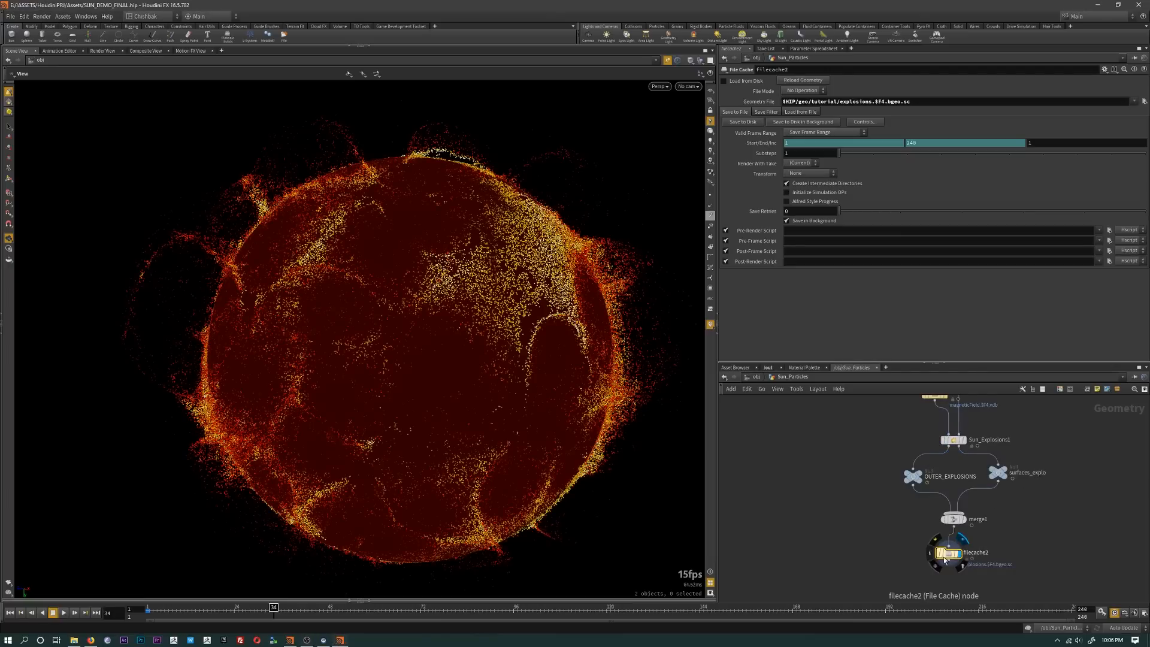
click(731, 81)
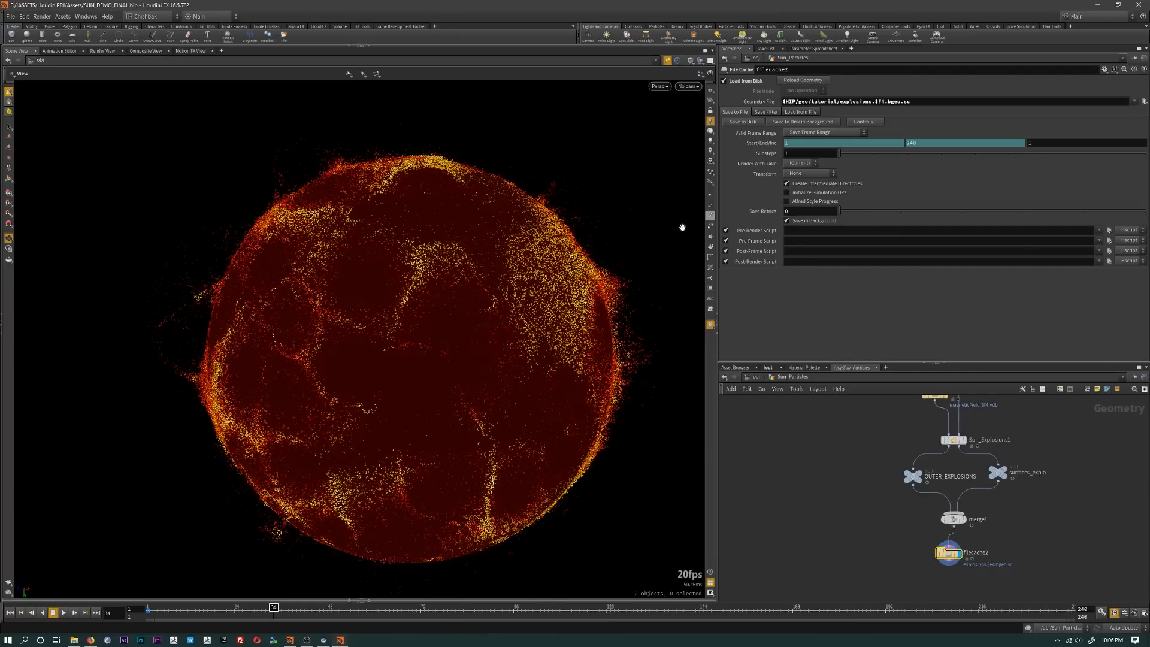
mouse_move(167, 612)
mouse_down()
mouse_move(971, 612)
mouse_move(844, 621)
mouse_up()
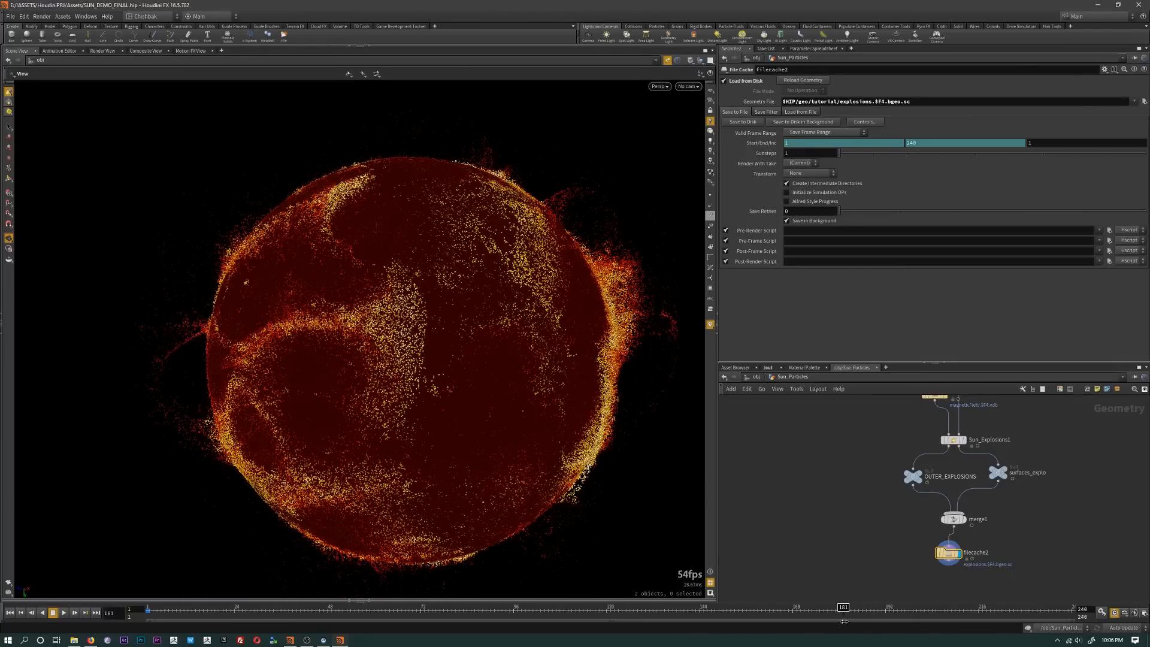
Step: Check Sun_Explosions1's Particle Birth Count, and examine filecache2's cached explosions around the sun at frames 177, 120 and 143
click(955, 441)
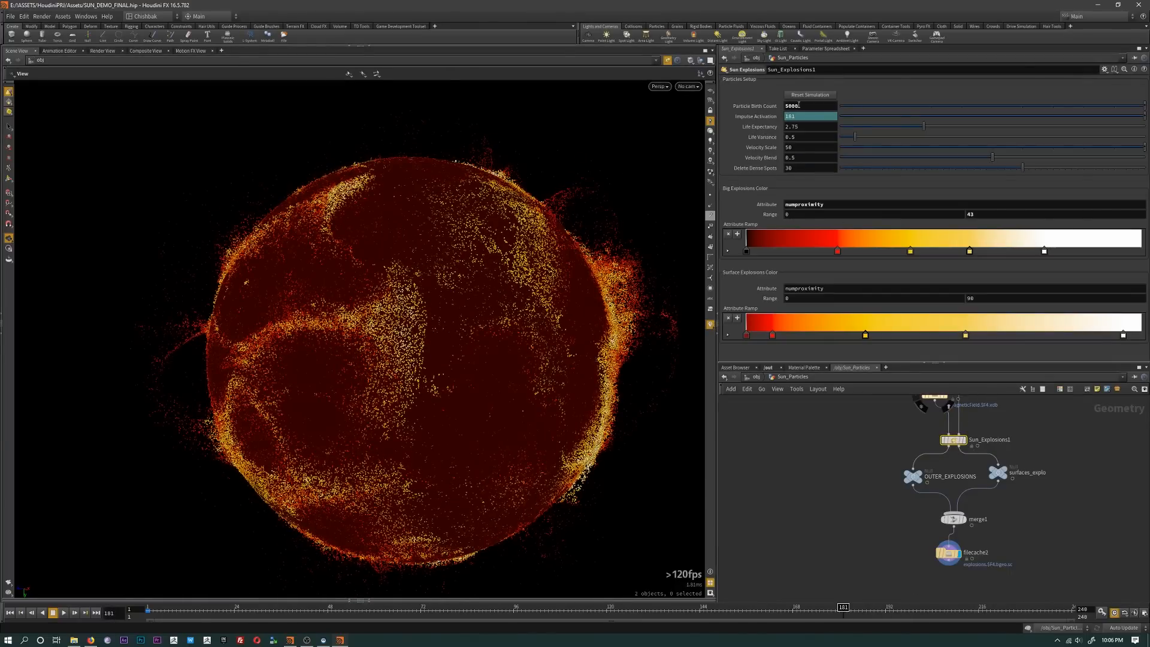
click(949, 557)
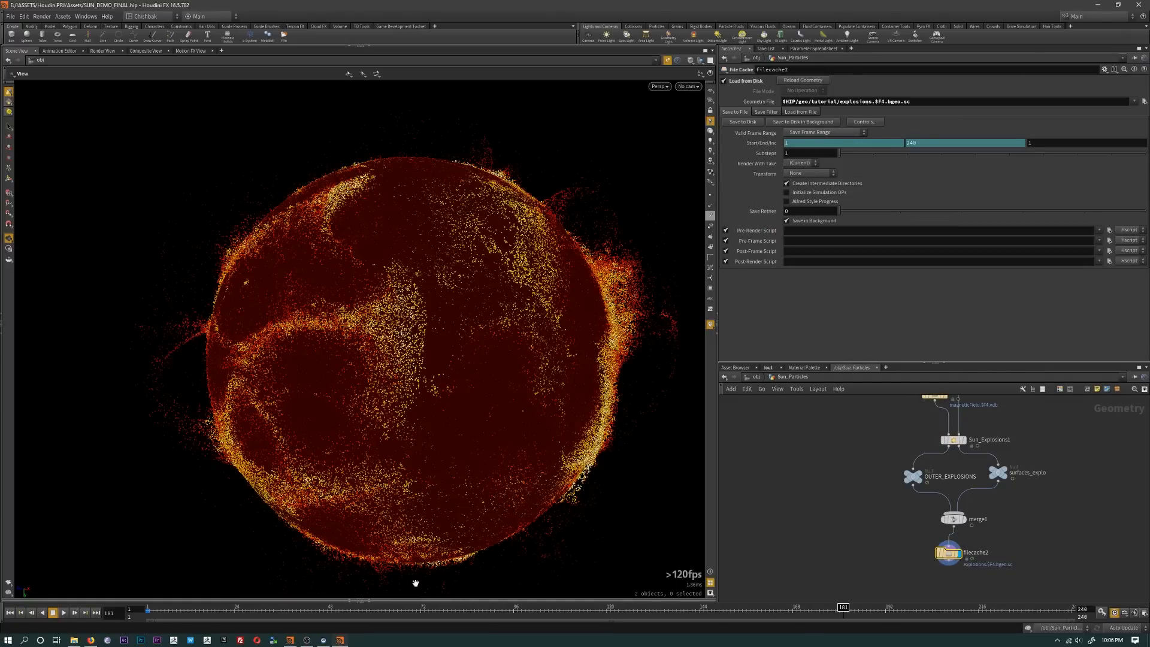
drag(304, 618, 829, 622)
drag(589, 425, 430, 412)
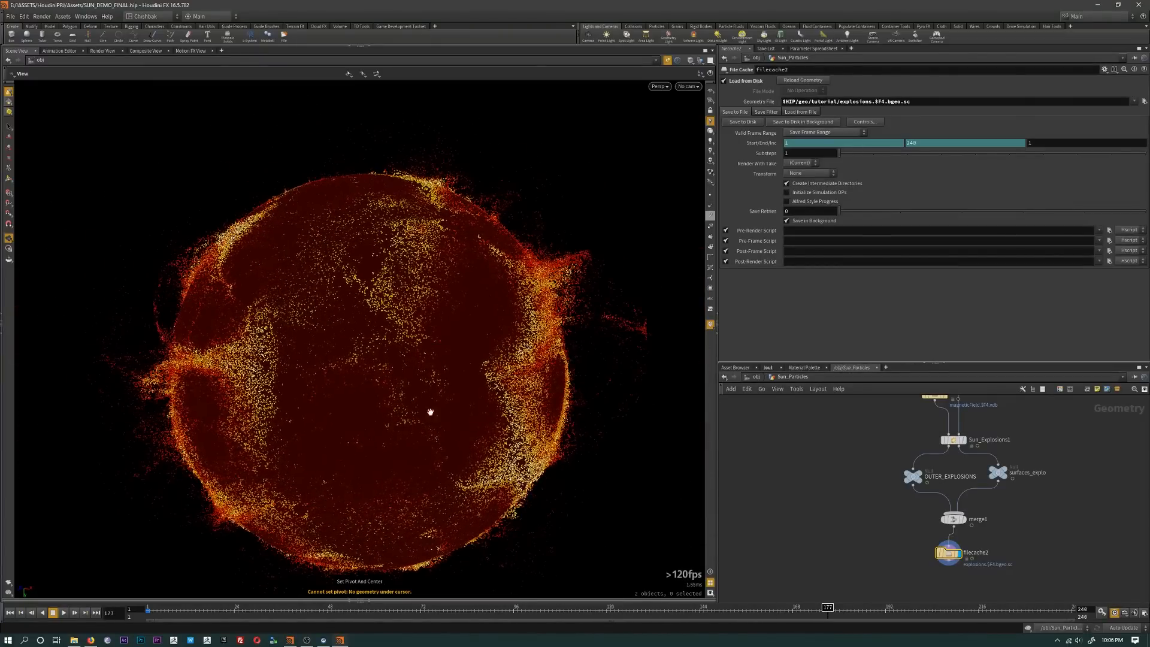
mouse_move(166, 391)
mouse_down()
mouse_move(303, 372)
mouse_move(178, 382)
mouse_up()
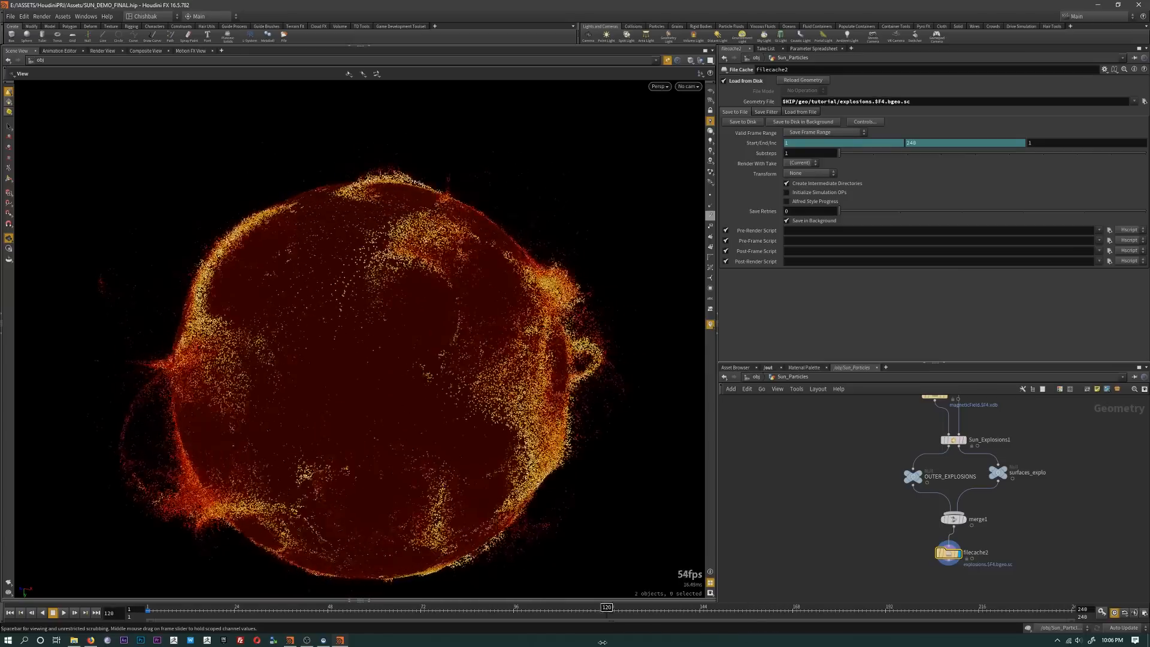
drag(694, 640, 698, 636)
drag(527, 392, 462, 380)
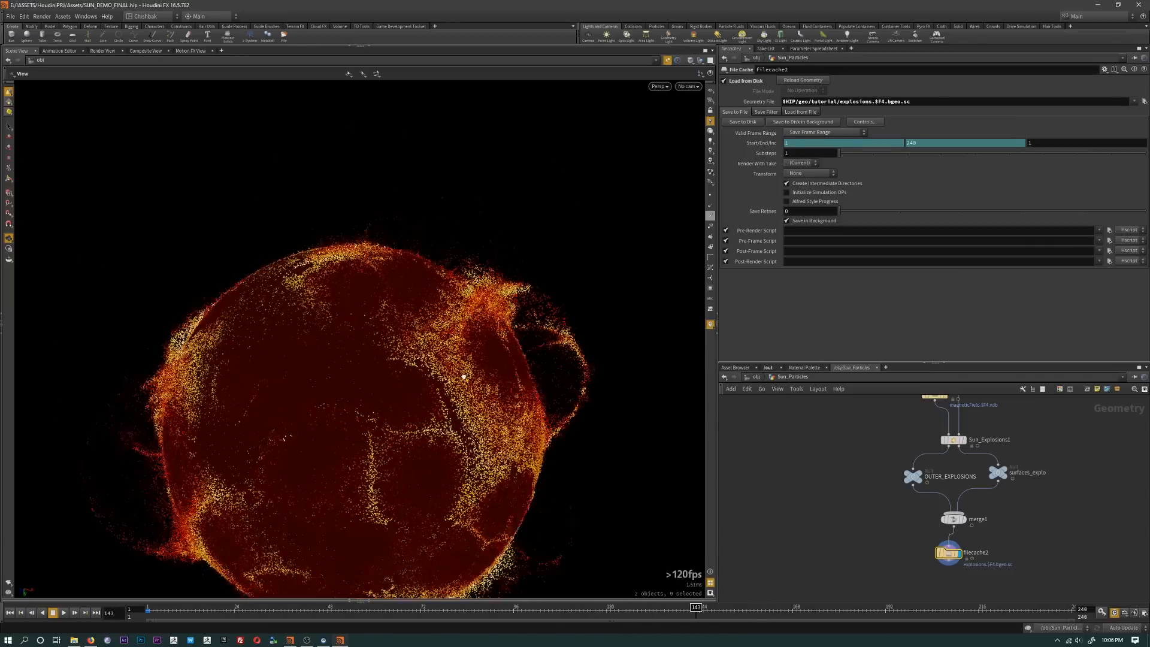
right_drag(462, 379, 654, 486)
drag(479, 413, 408, 380)
middle_drag(410, 379, 369, 362)
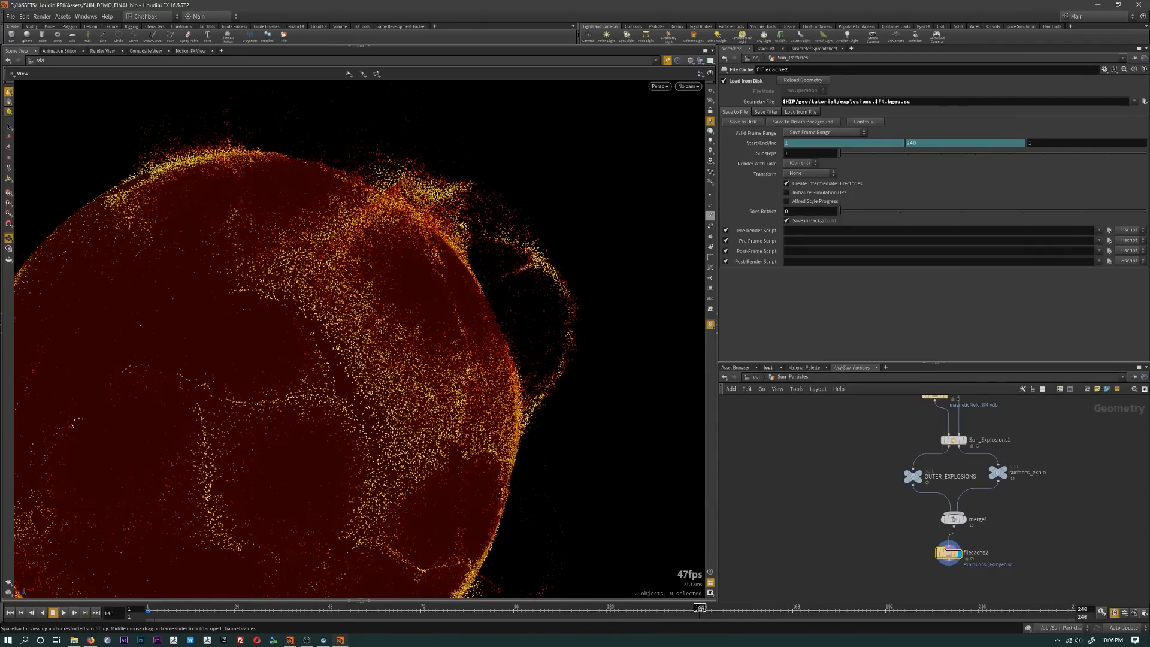
Step: Examine the cached explosions on the whole sun at frame 86, review Sun_Explosions1's parameters, and return to frame 1
drag(700, 610, 498, 623)
drag(585, 454, 395, 447)
drag(326, 613, 475, 615)
middle_drag(881, 493, 877, 528)
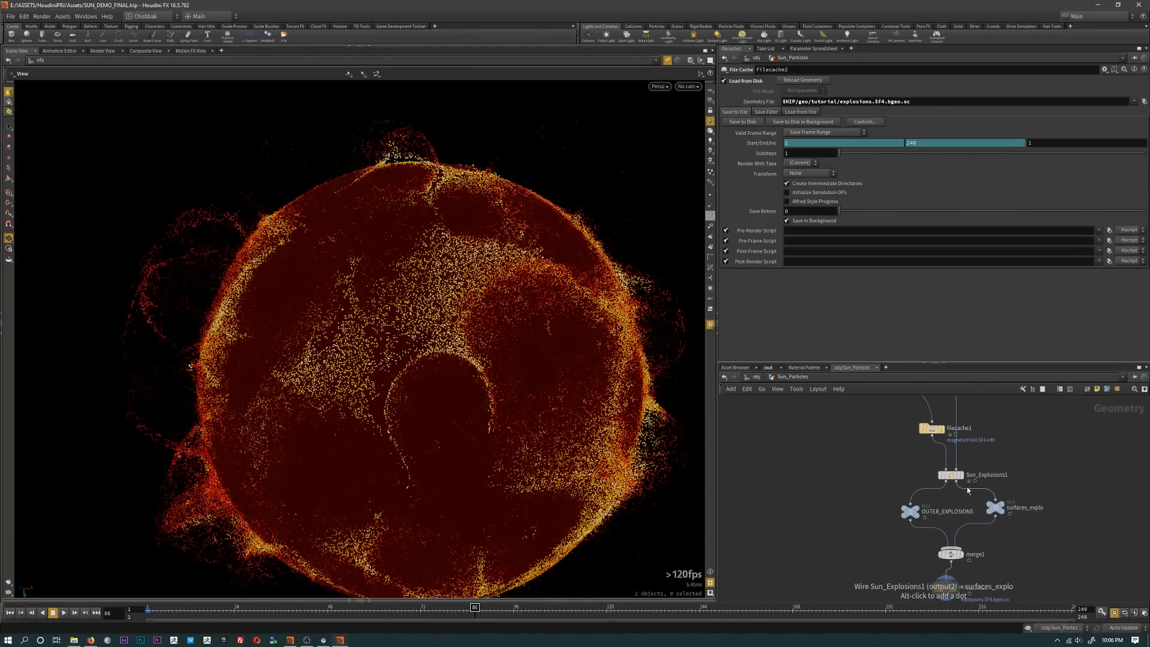
scroll(968, 490, up, 2)
click(947, 470)
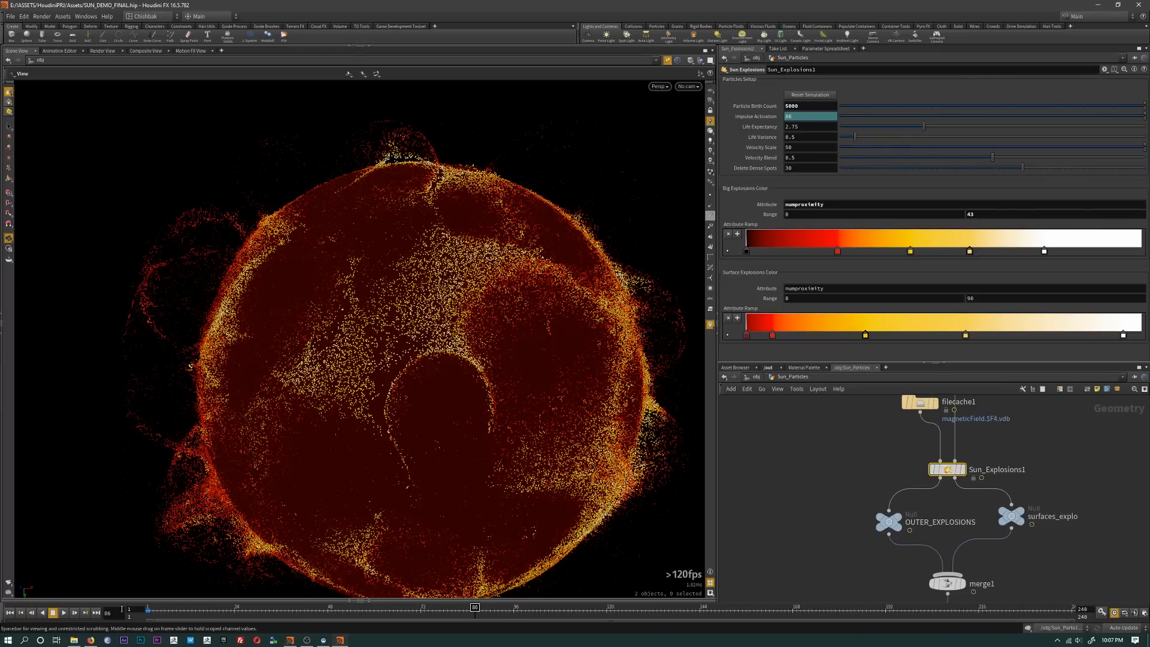
click(11, 613)
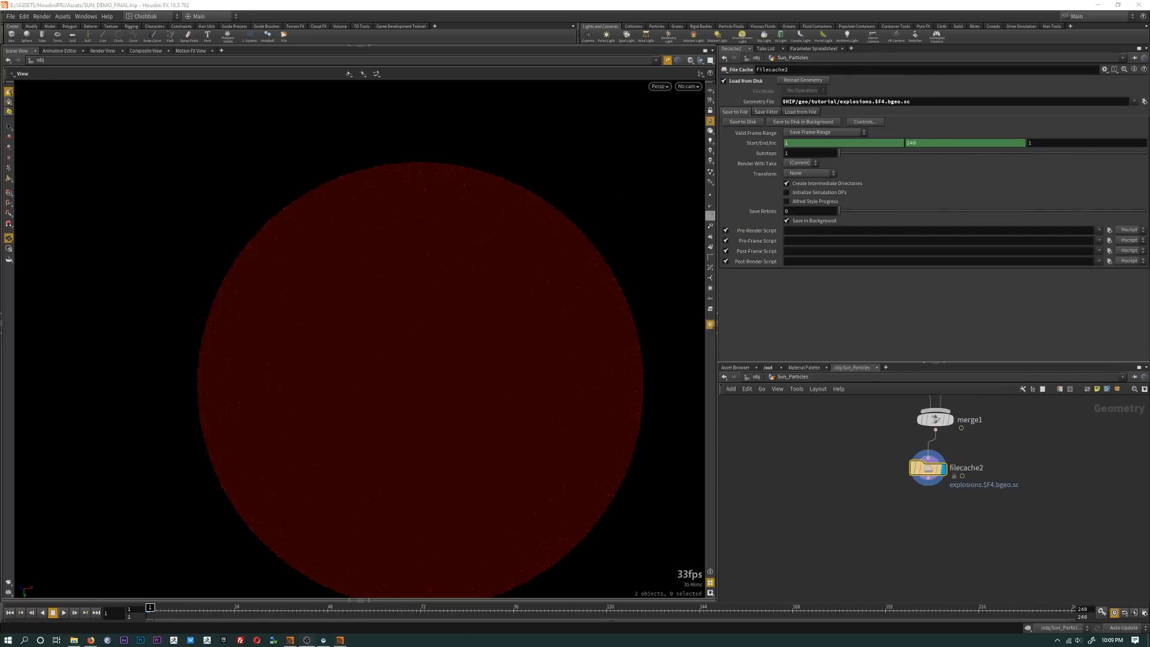
Step: Examine the cached explosions from frame 1 onward, up close along the sun's edge at frame 72 and as a whole at frame 74
middle_drag(606, 502, 547, 436)
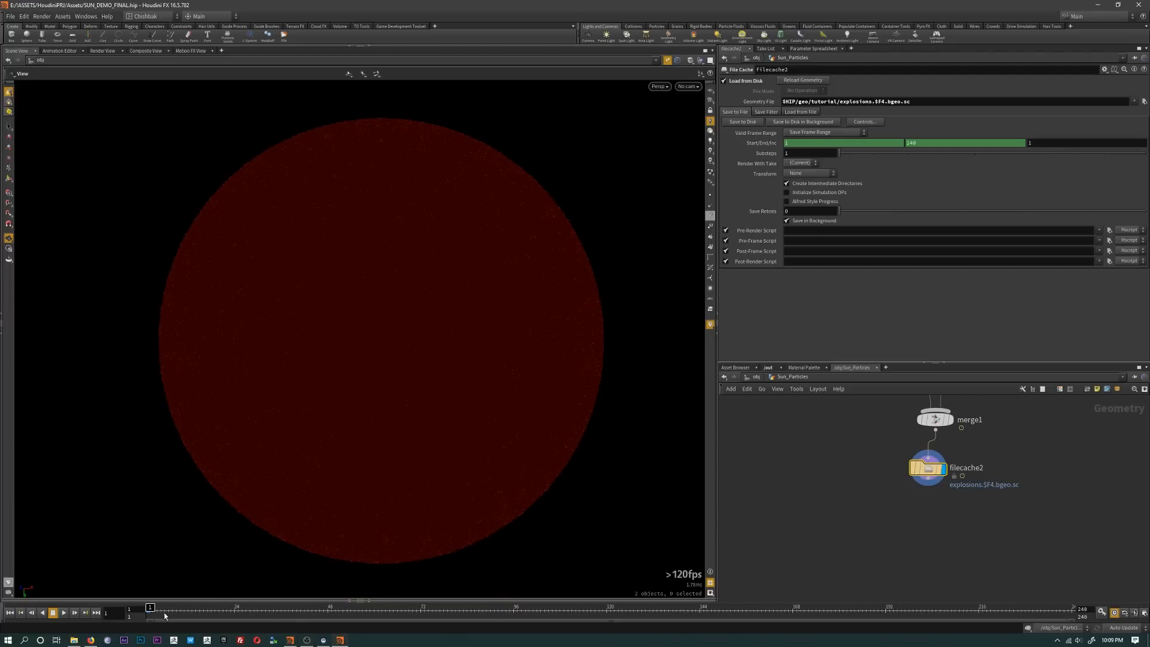
mouse_move(164, 615)
mouse_down()
mouse_move(738, 607)
mouse_move(684, 607)
mouse_up()
middle_drag(373, 411, 498, 382)
right_drag(498, 382, 641, 438)
middle_drag(362, 424, 415, 441)
drag(416, 442, 418, 401)
mouse_move(419, 401)
middle_down()
mouse_move(466, 320)
mouse_move(424, 416)
middle_up()
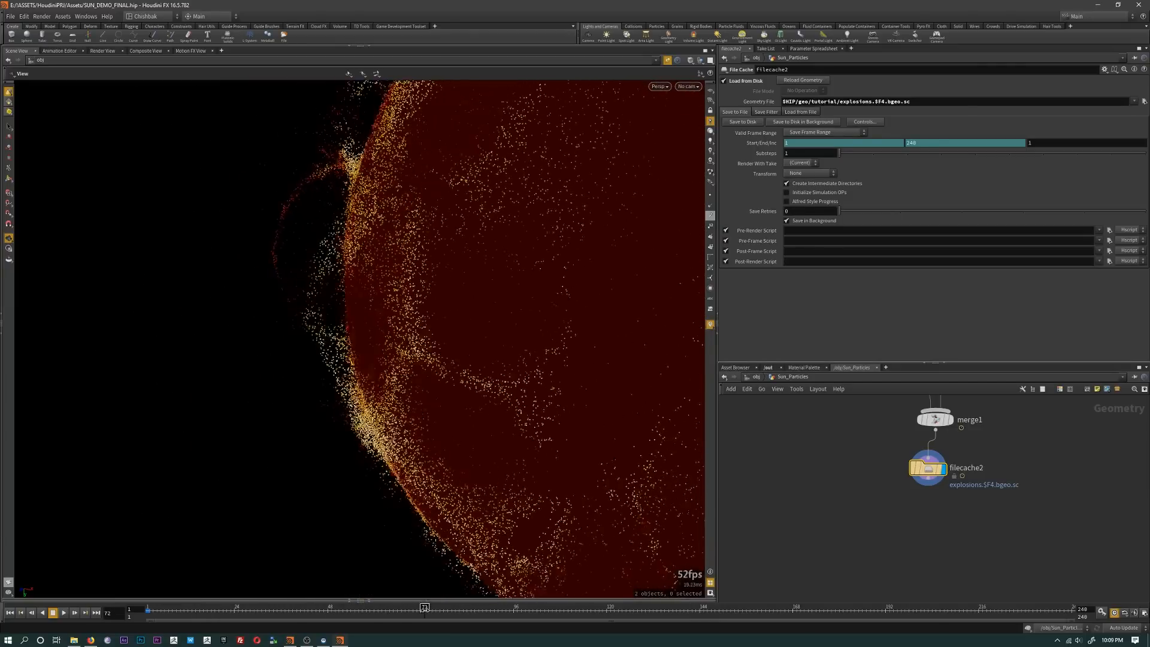
drag(591, 607, 429, 607)
right_drag(353, 407, 210, 387)
middle_drag(620, 319, 429, 364)
drag(428, 365, 413, 406)
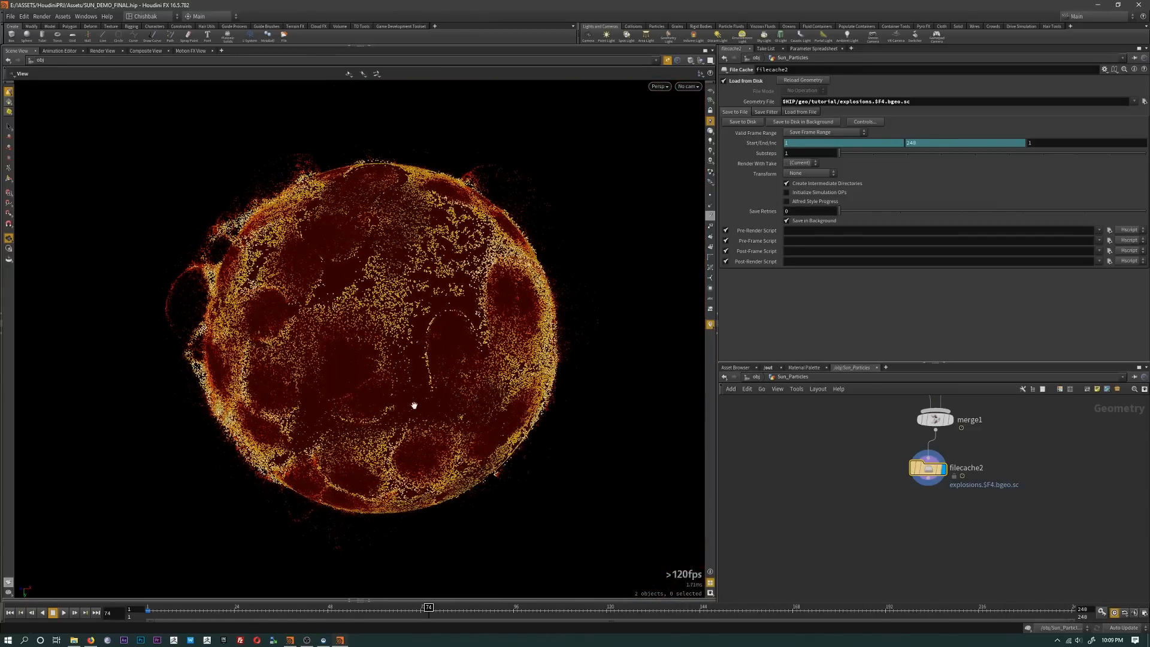
Step: Examine the explosion arcs along the sun's edge at frames 116 and 55, and the whole sun at frame 58
drag(255, 612, 589, 638)
middle_drag(236, 364, 390, 406)
right_drag(389, 406, 616, 327)
drag(616, 327, 387, 355)
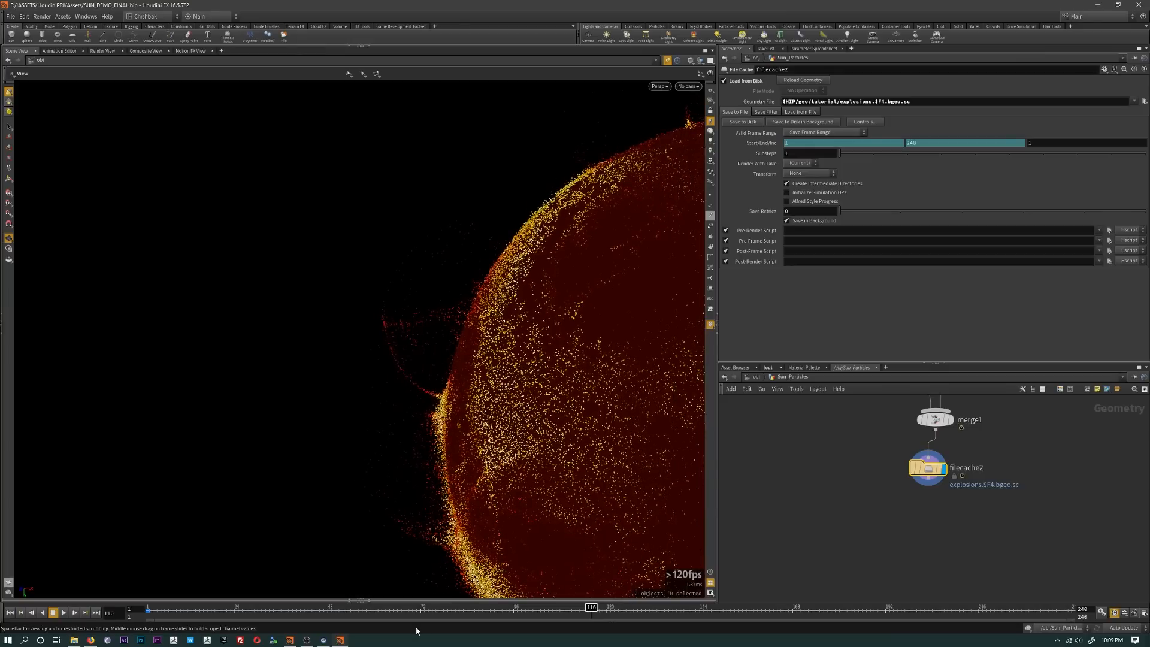
drag(426, 612, 375, 556)
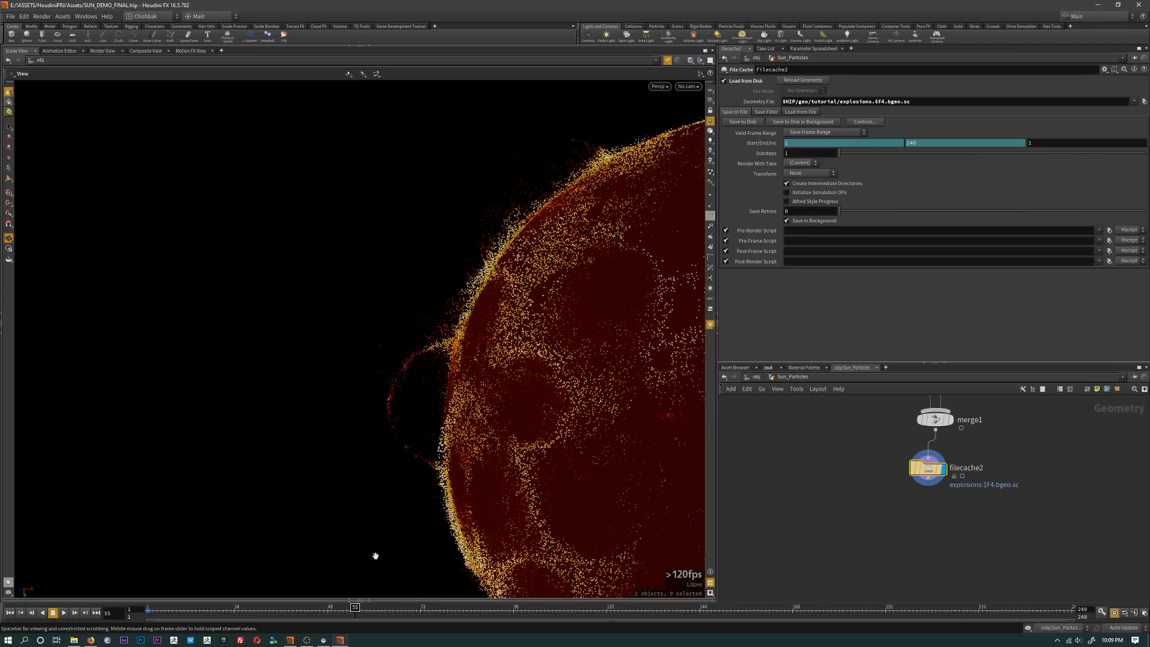
middle_drag(599, 479, 315, 401)
right_drag(316, 400, 375, 444)
middle_drag(375, 444, 300, 400)
right_drag(299, 400, 311, 413)
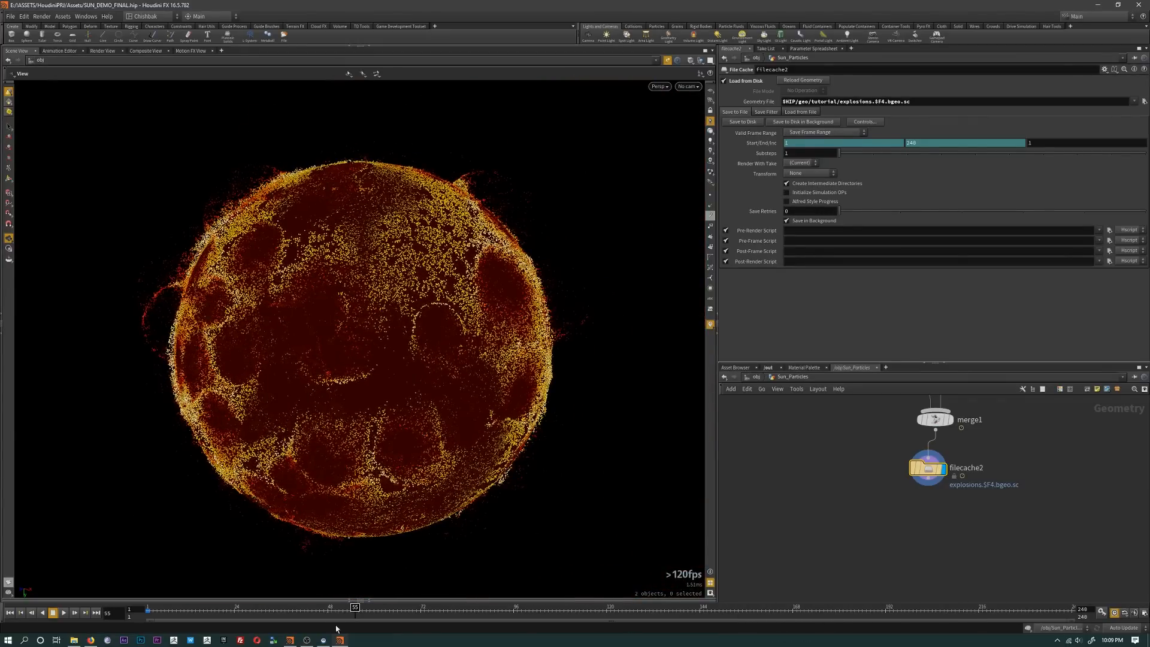
drag(358, 609, 291, 593)
Step: Switch to the browser's NASA Thermonuclear Art reference video and compare it with the cached sun at frames 58, 80 and 78
key(alt+Tab)
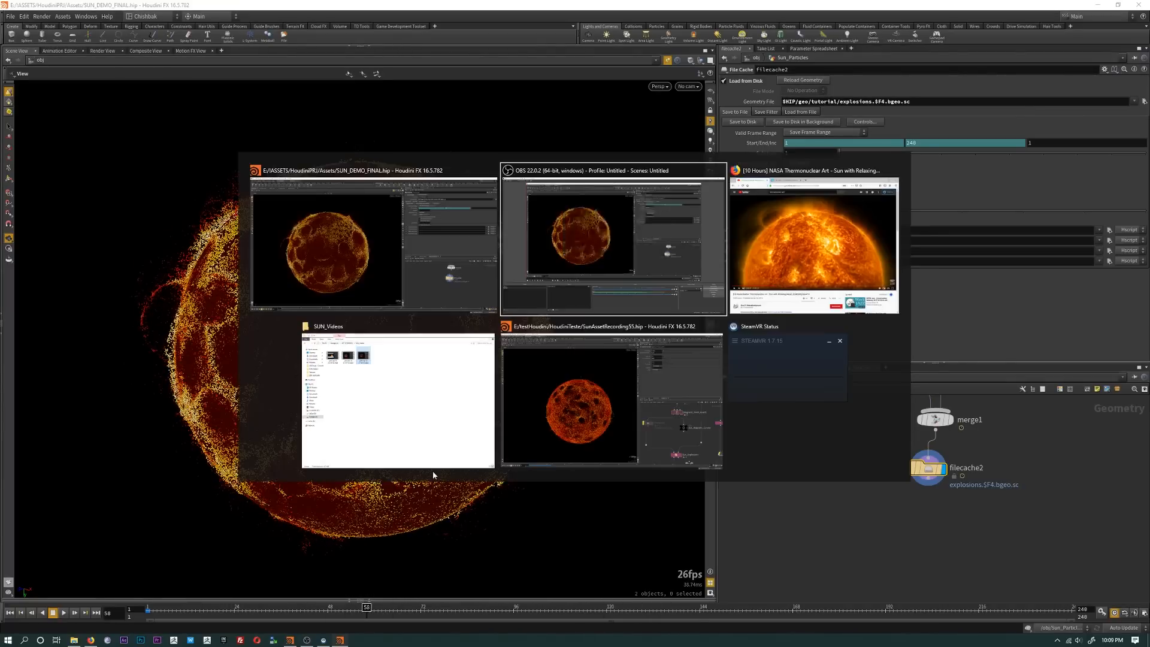
click(756, 296)
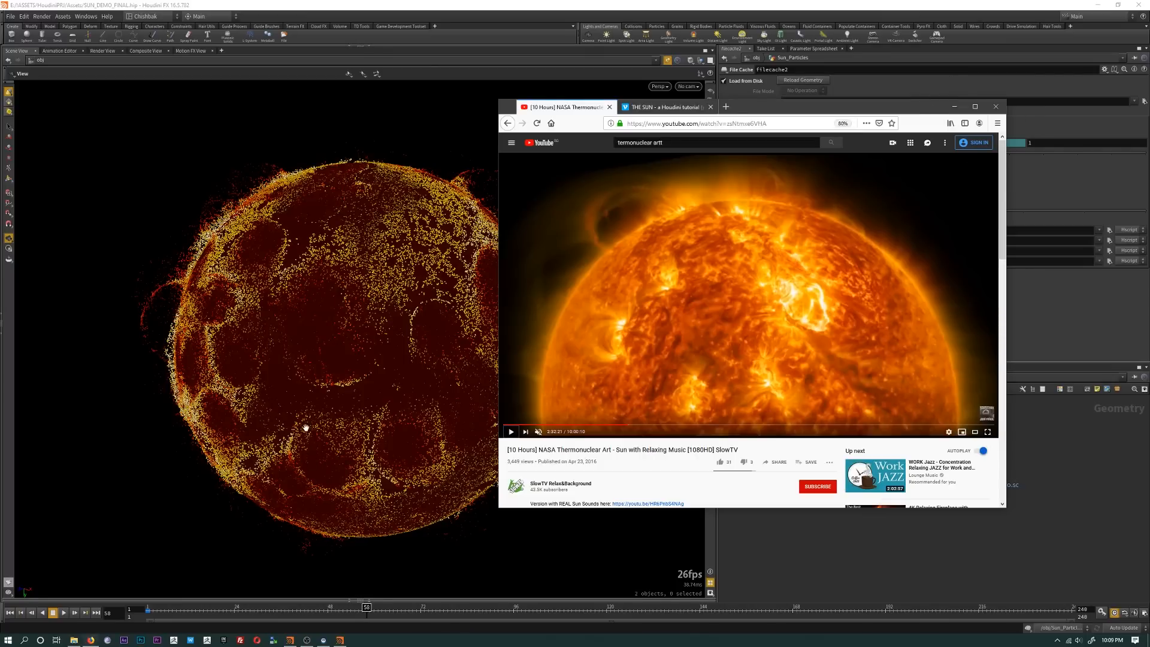
click(959, 109)
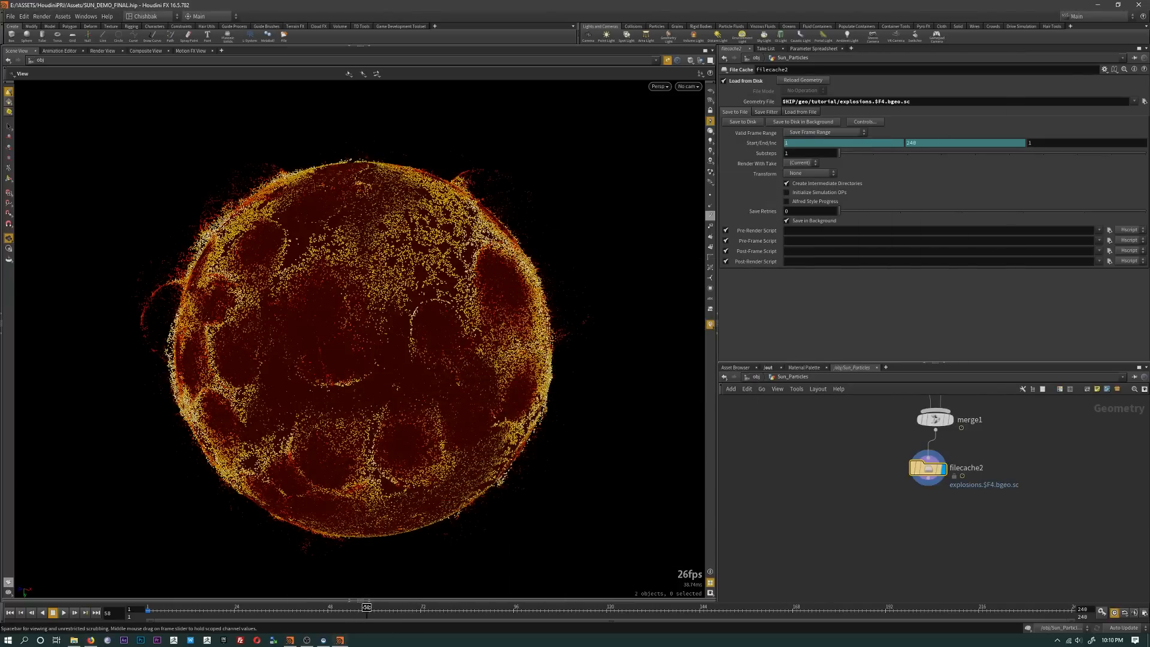
drag(367, 606, 424, 621)
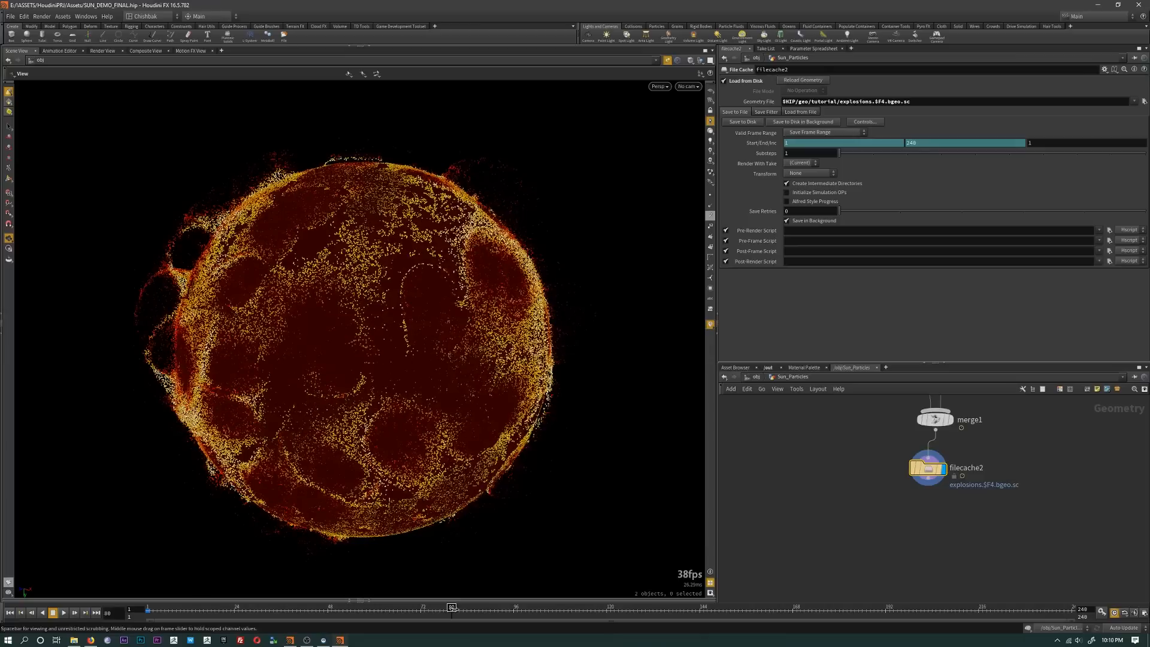
key(alt+Tab)
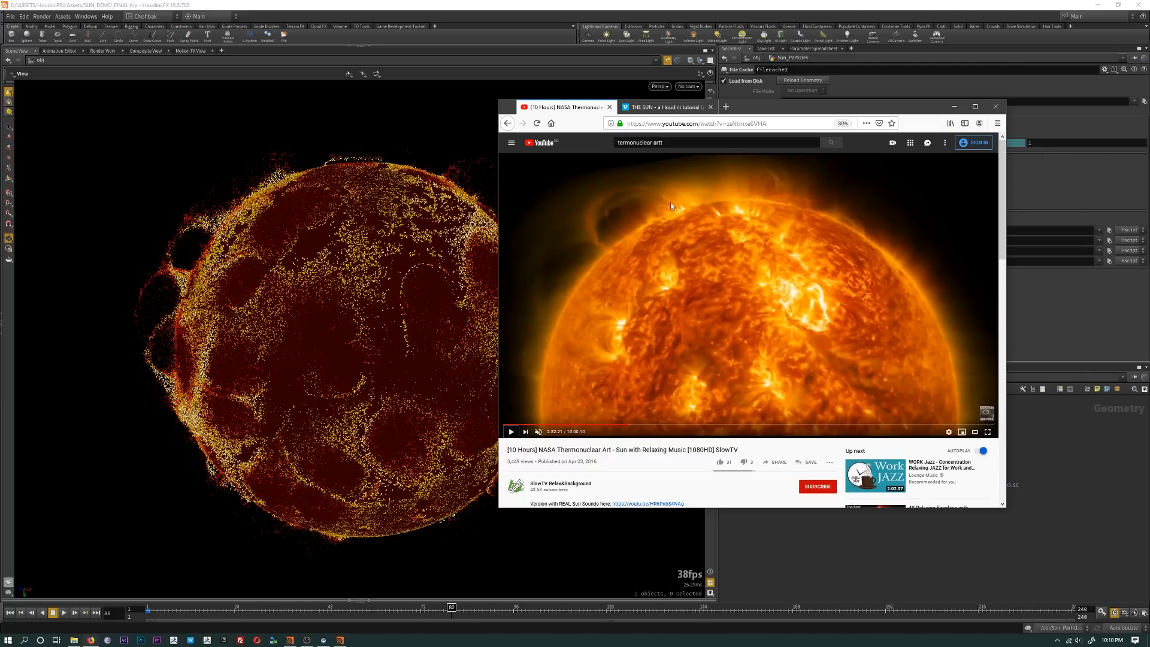
click(954, 106)
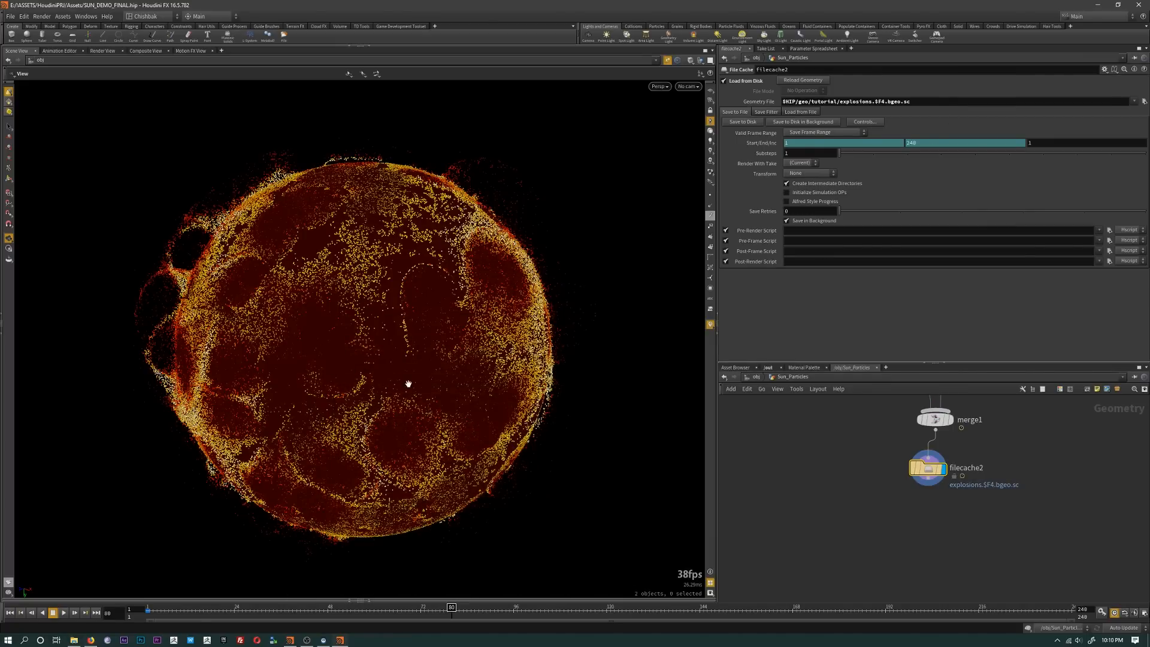
mouse_move(452, 608)
mouse_down()
mouse_move(227, 608)
mouse_move(444, 609)
mouse_up()
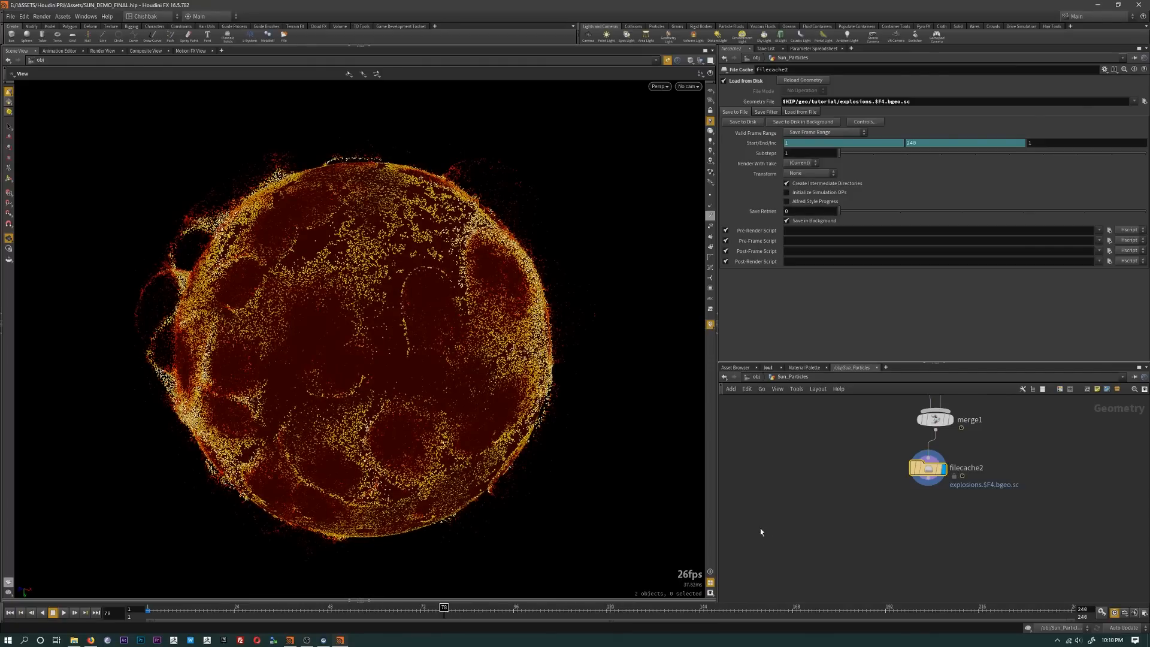
scroll(857, 484, down, 3)
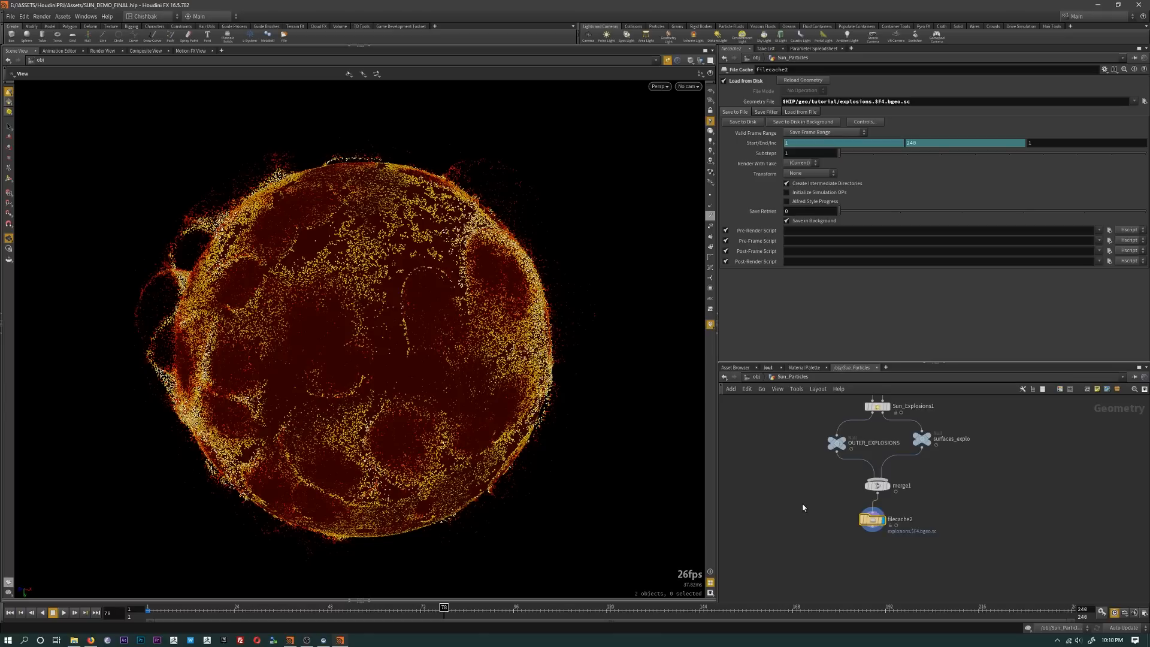
middle_drag(812, 530, 830, 516)
key(Tab)
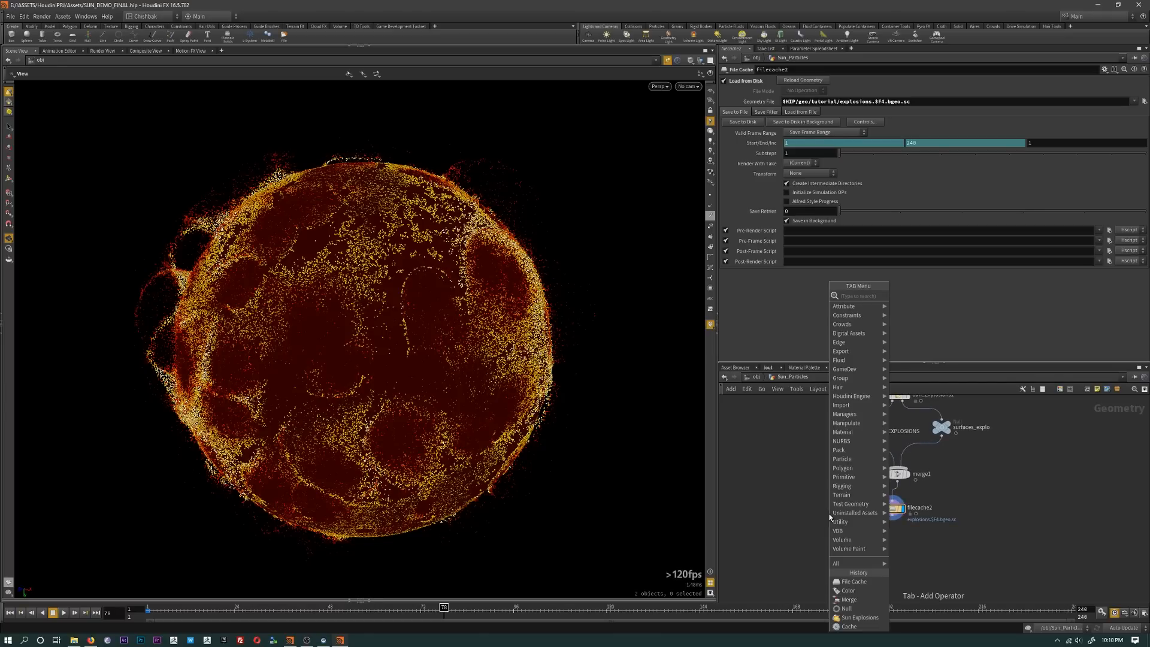
text(sun)
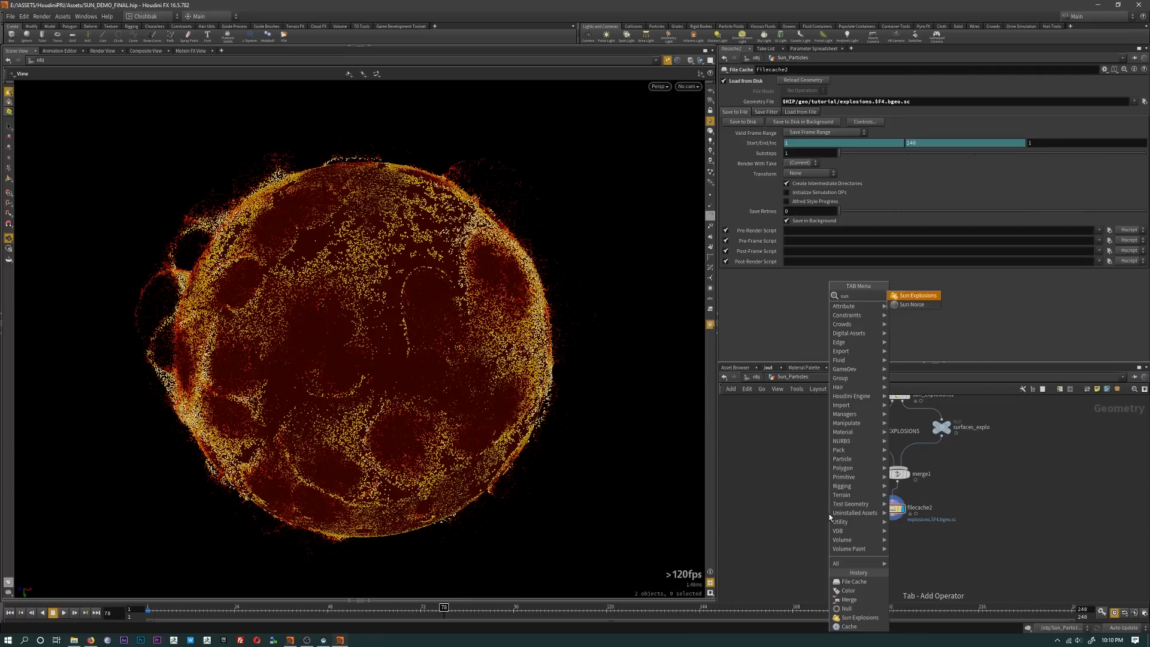
key(Return)
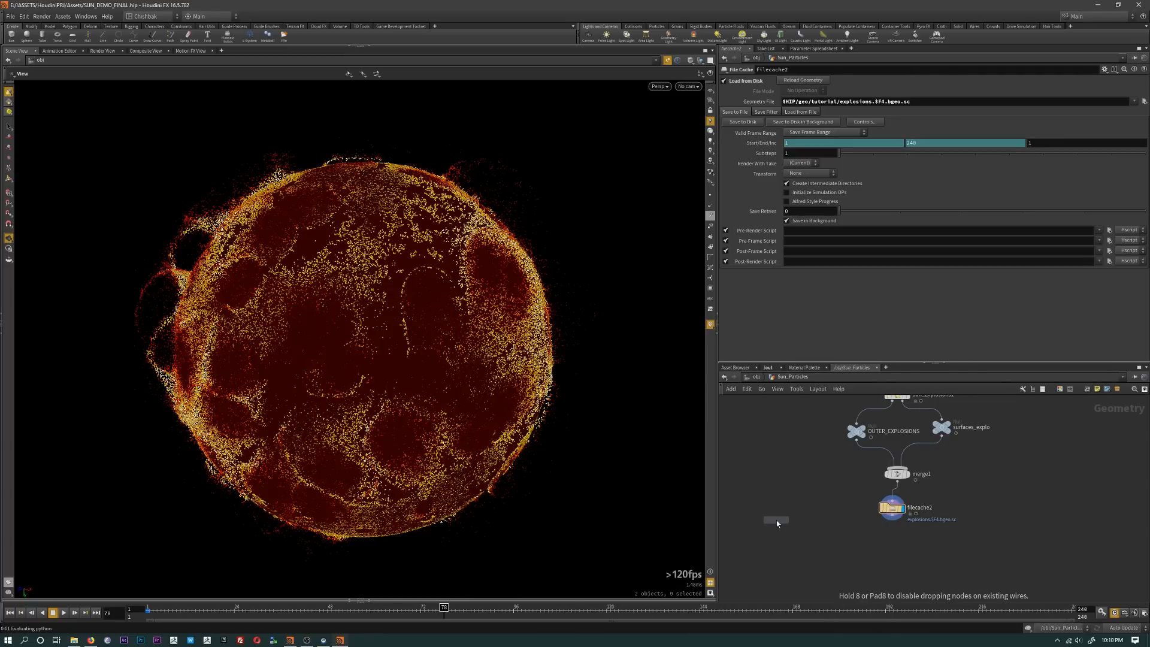
click(776, 523)
key(Delete)
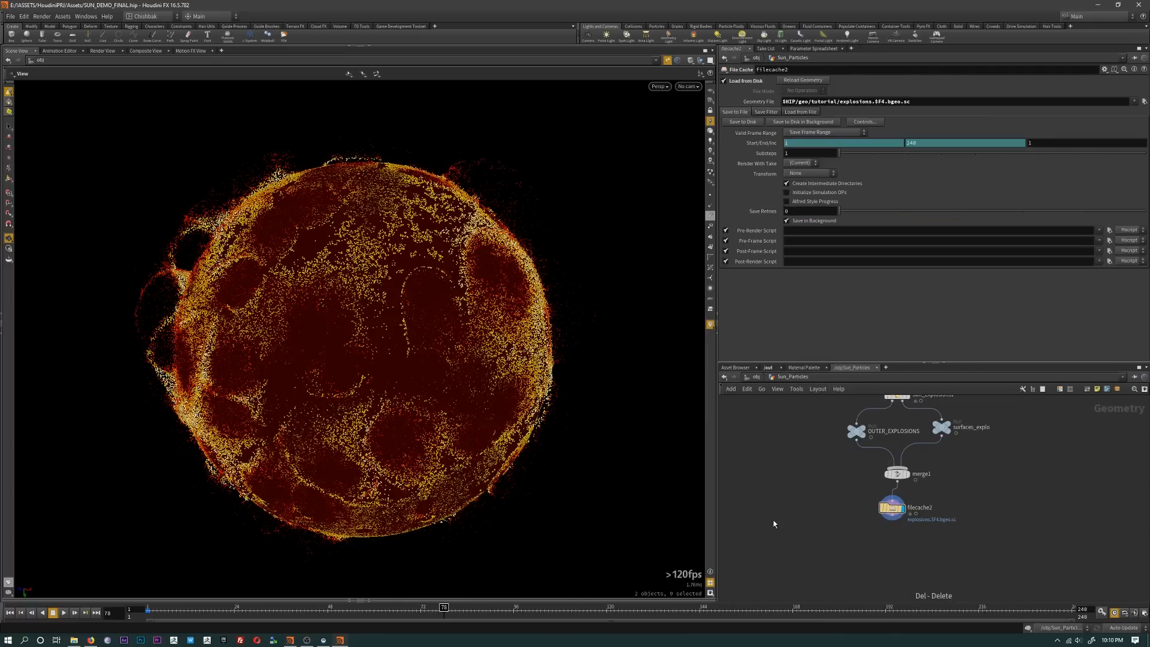
Step: Add a Sun Noise node to the Sun_Particles network and place it unconnected, on the far side of the explosions chain
key(Tab)
text(sun)
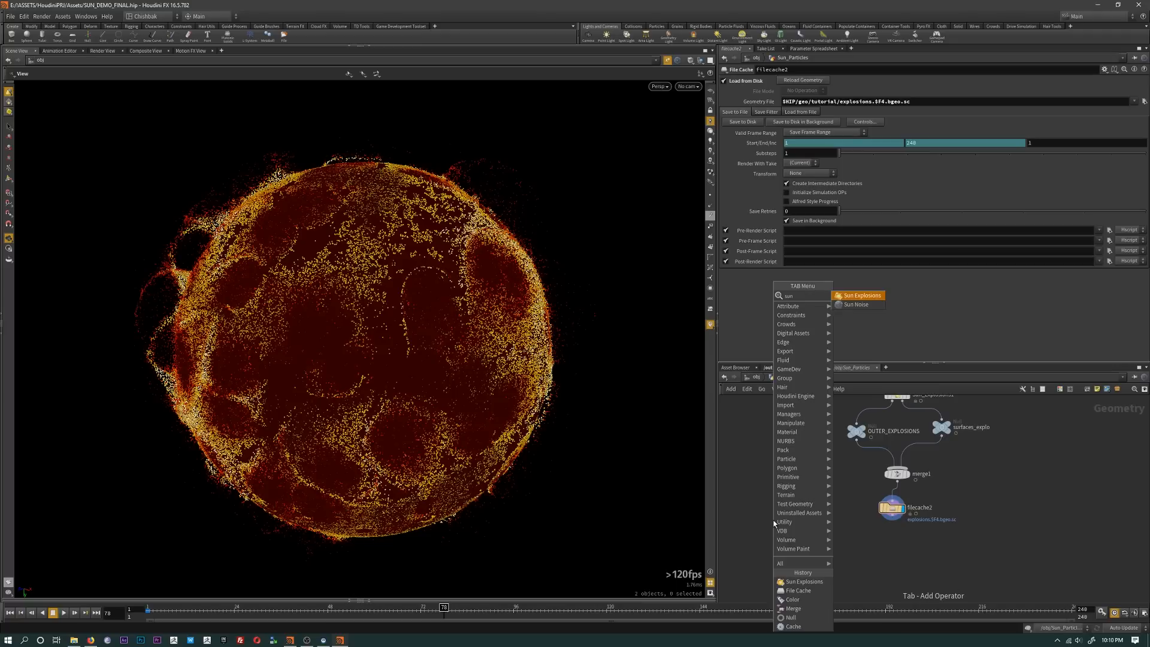
key(Return)
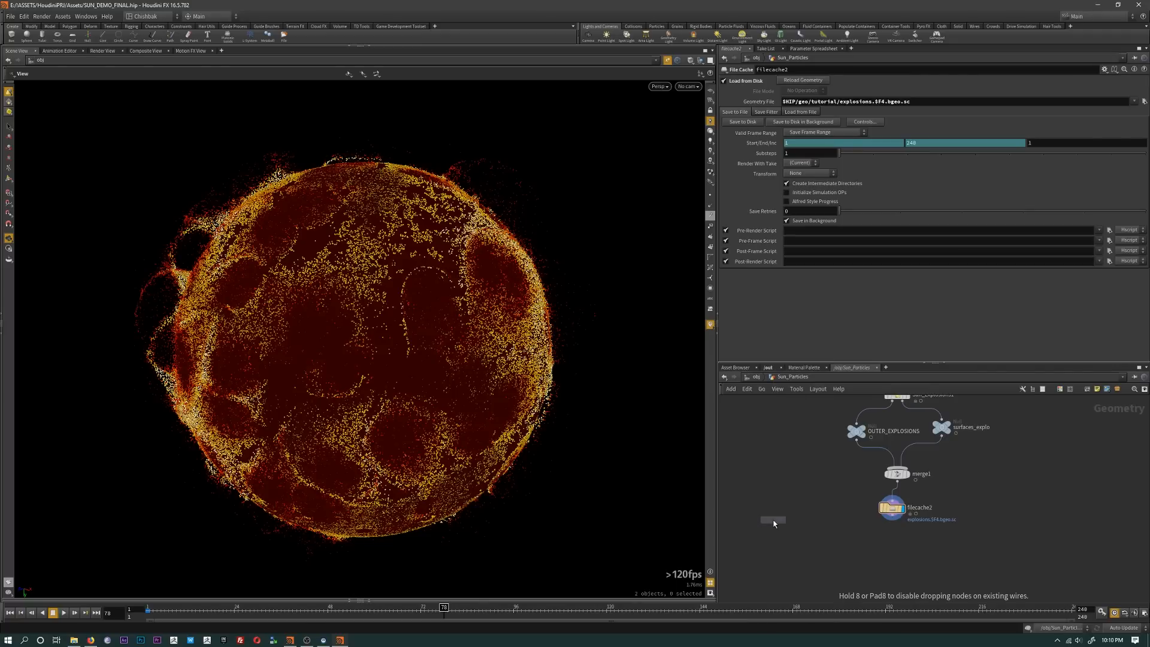
click(773, 523)
scroll(783, 503, up, 4)
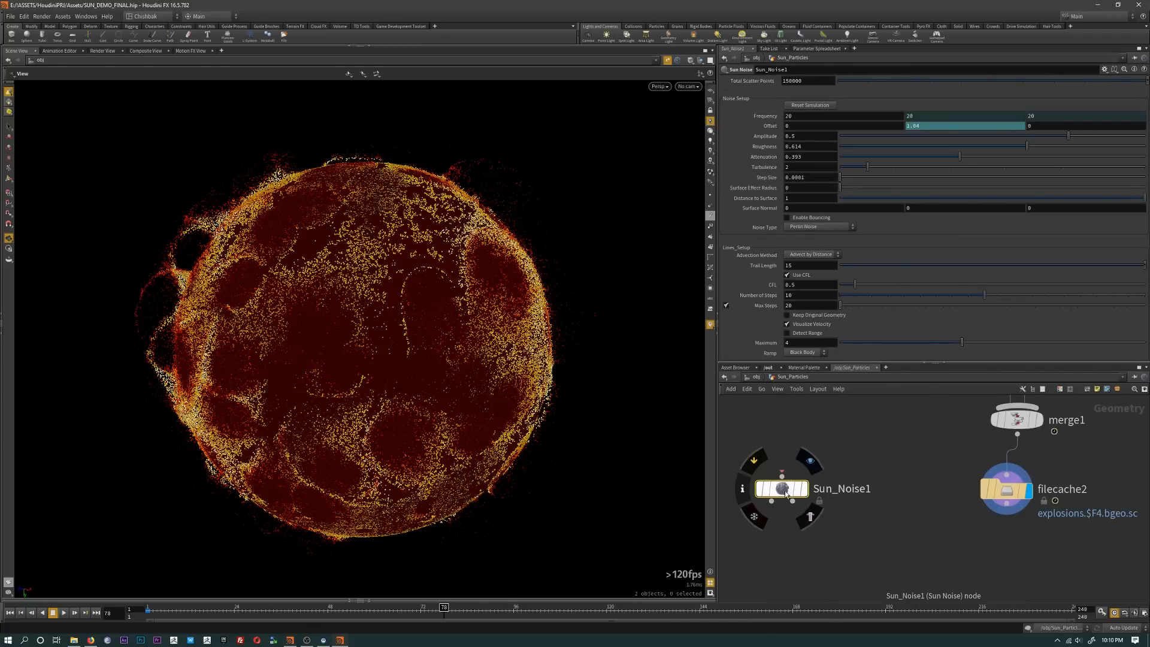
drag(781, 497, 788, 488)
scroll(789, 488, down, 4)
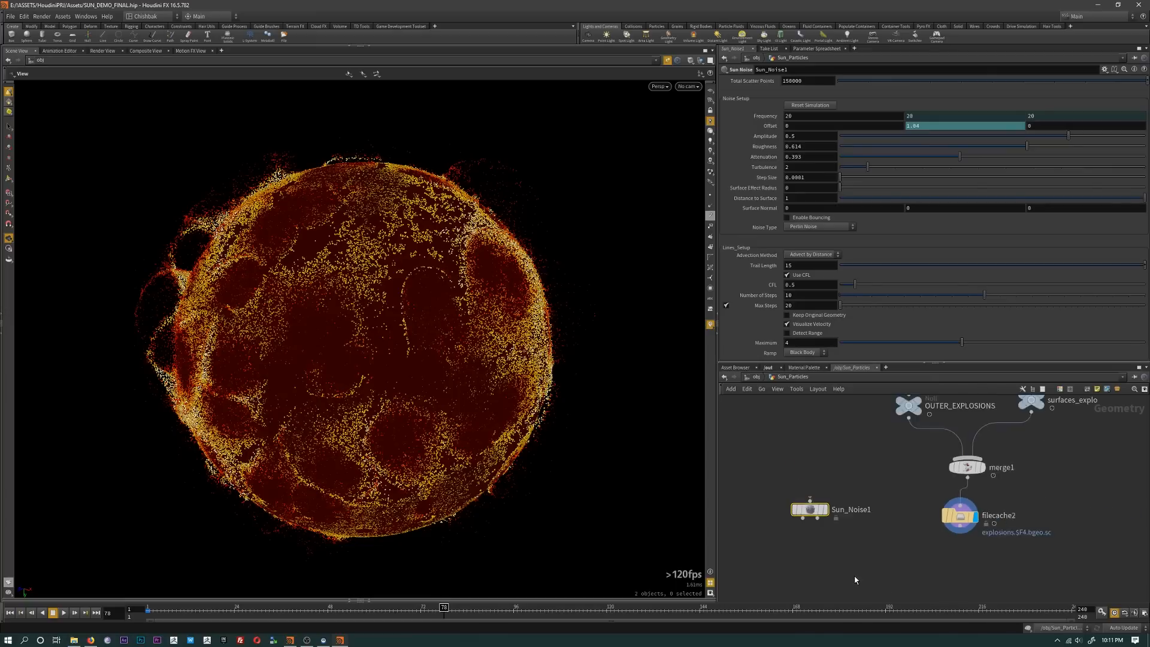
middle_drag(796, 540, 769, 555)
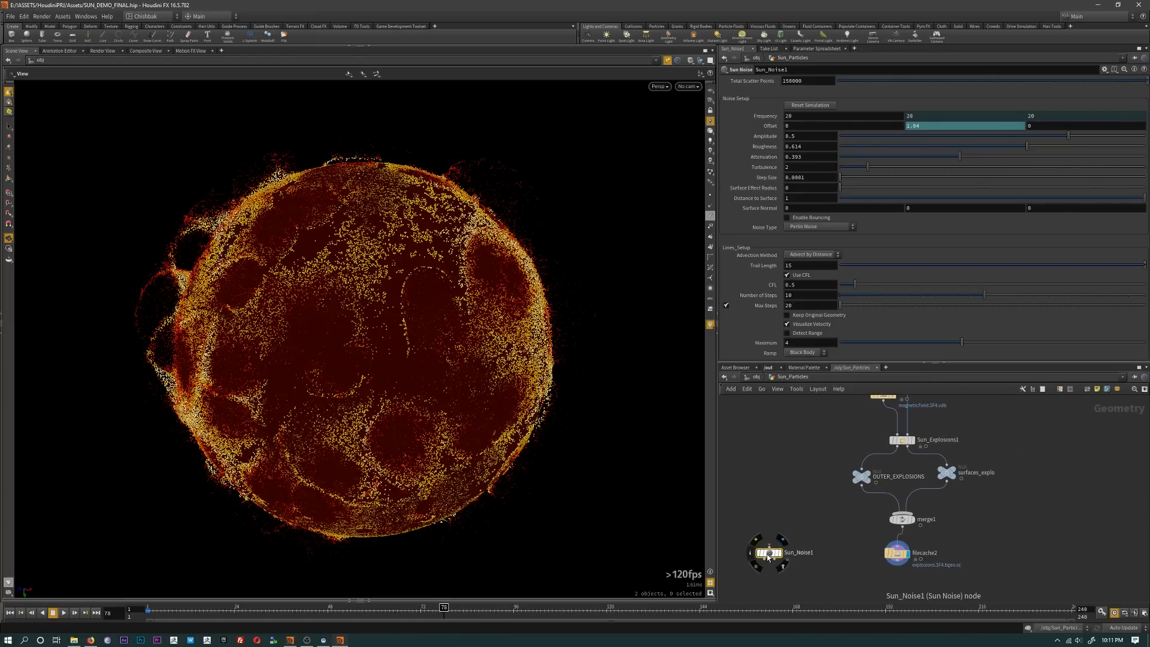
drag(768, 556, 1050, 453)
Step: Add a second Stick Points To Surface node to the network, fed by sphere1 on its own branch
scroll(763, 498, down, 2)
scroll(978, 523, up, 2)
middle_drag(892, 476, 940, 551)
middle_drag(924, 420, 955, 480)
scroll(879, 445, up, 2)
scroll(878, 446, up, 2)
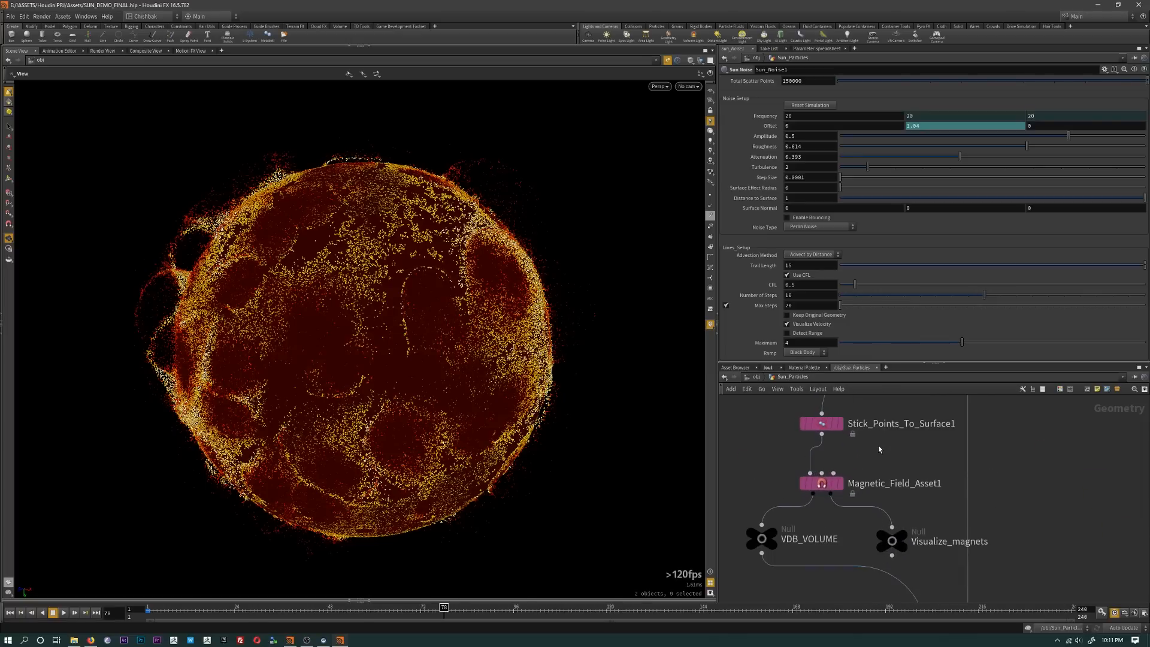
click(824, 427)
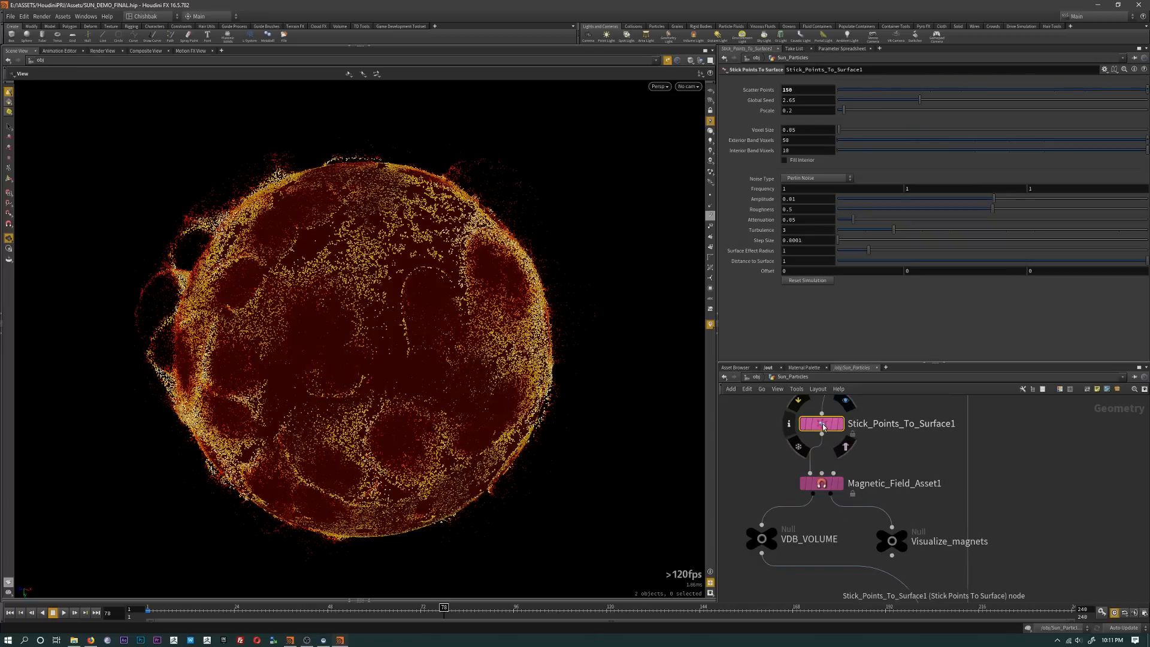
key(ctrl+c)
scroll(926, 470, down, 5)
key(Tab)
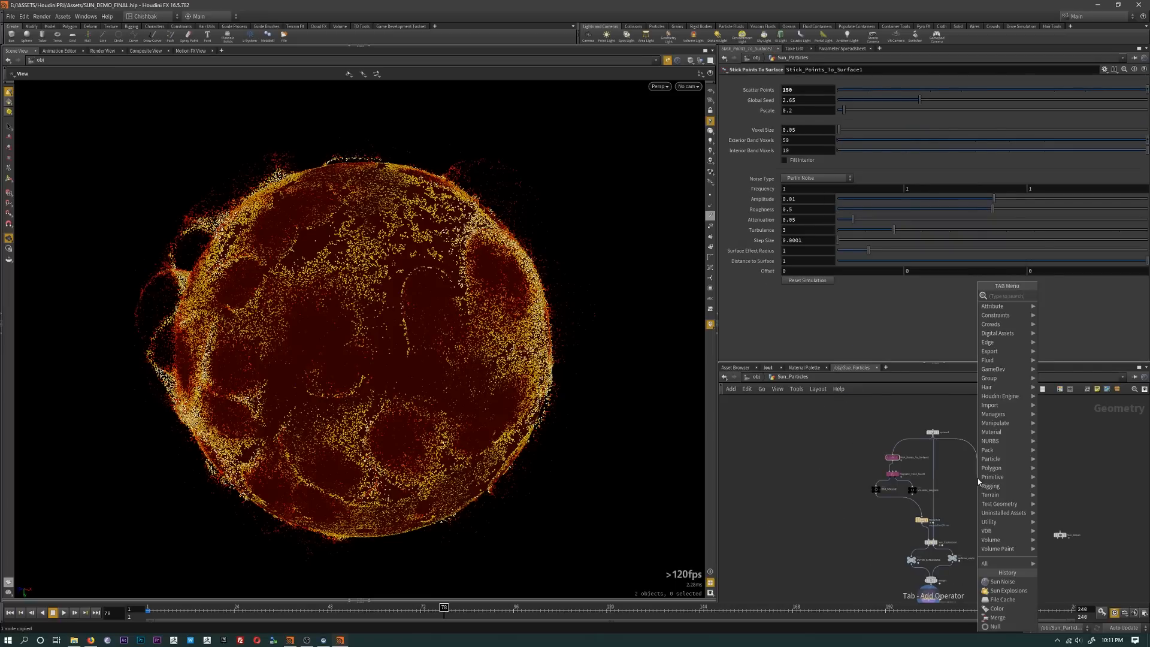
text(stic)
key(Return)
click(978, 478)
Step: Move Stick_Points_To_Surface2 beside the explosions chain near the height of filecache2, and display its result
scroll(986, 482, up, 3)
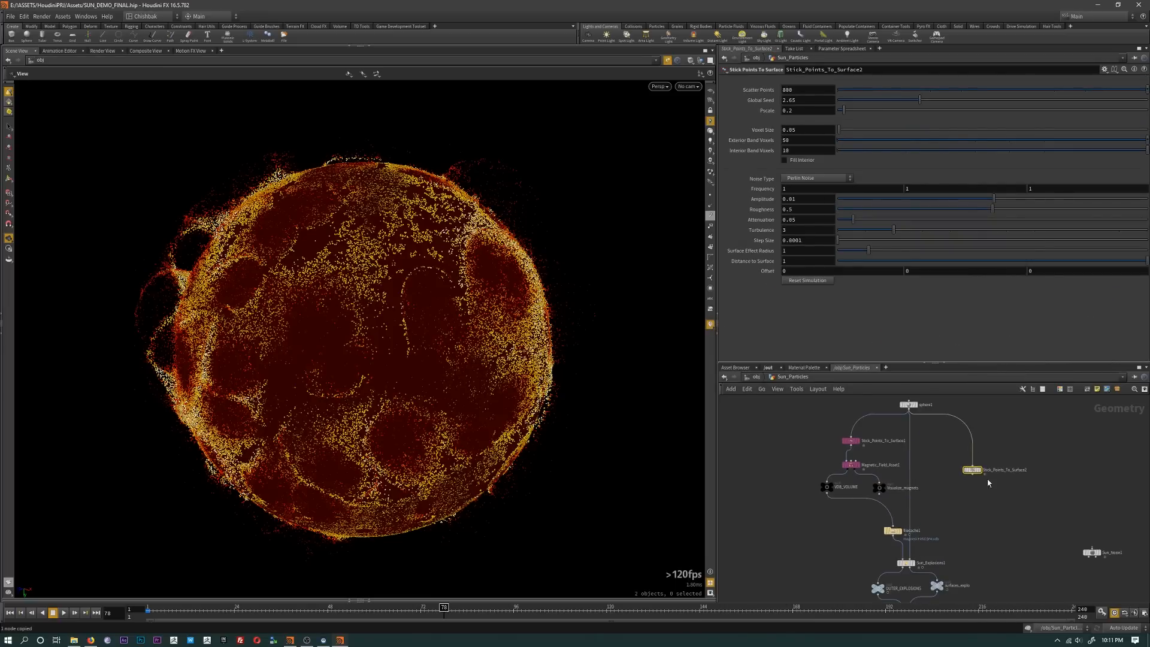
mouse_move(974, 473)
mouse_down()
mouse_move(1017, 566)
mouse_move(1012, 409)
mouse_move(996, 477)
mouse_up()
scroll(996, 478, up, 3)
click(1020, 546)
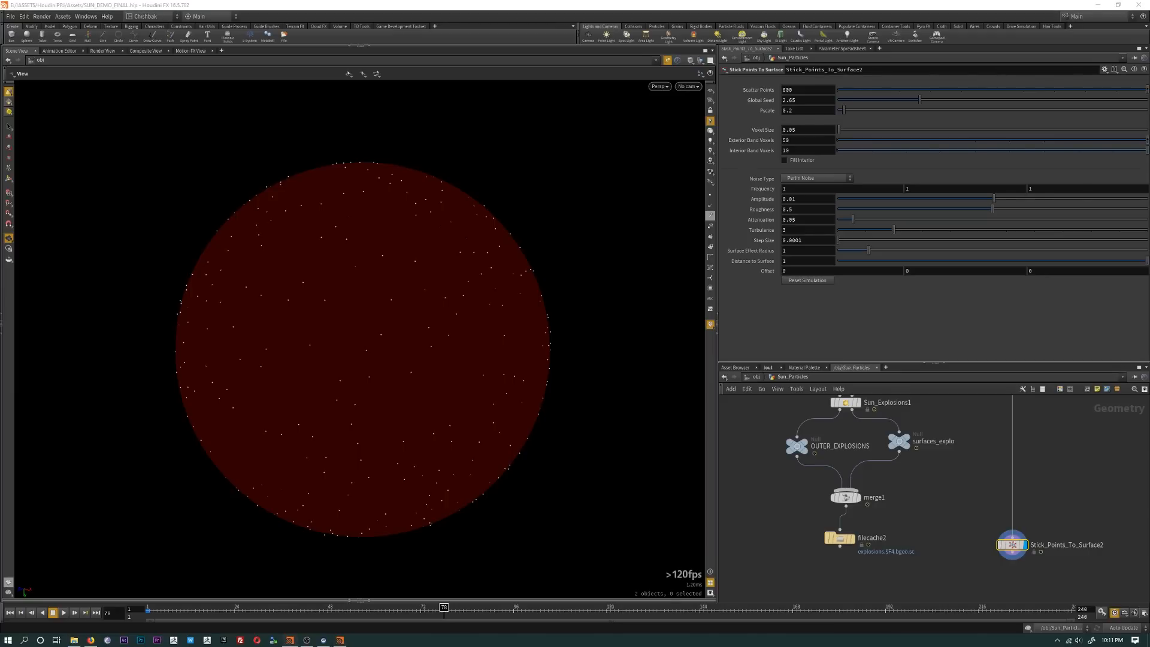
Step: Set Stick_Points_To_Surface2's scatter points to 80000 and its Pscale to 0.02, and check the point coverage on the sun
click(807, 90)
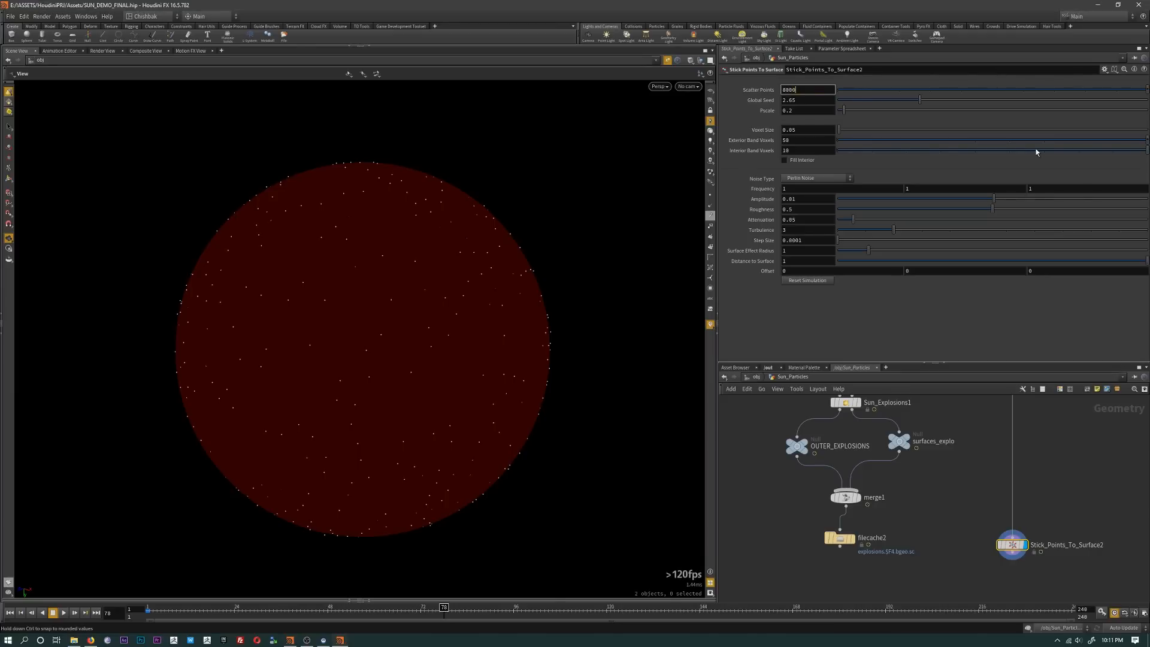
text(00)
key(Return)
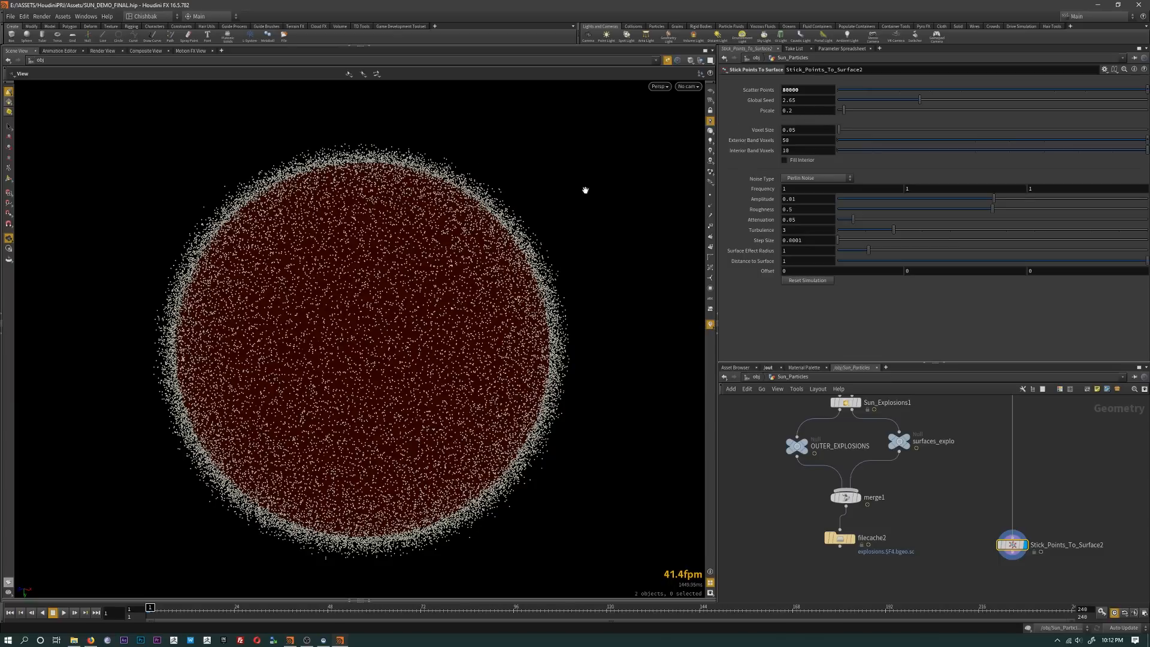
click(803, 109)
key(Return)
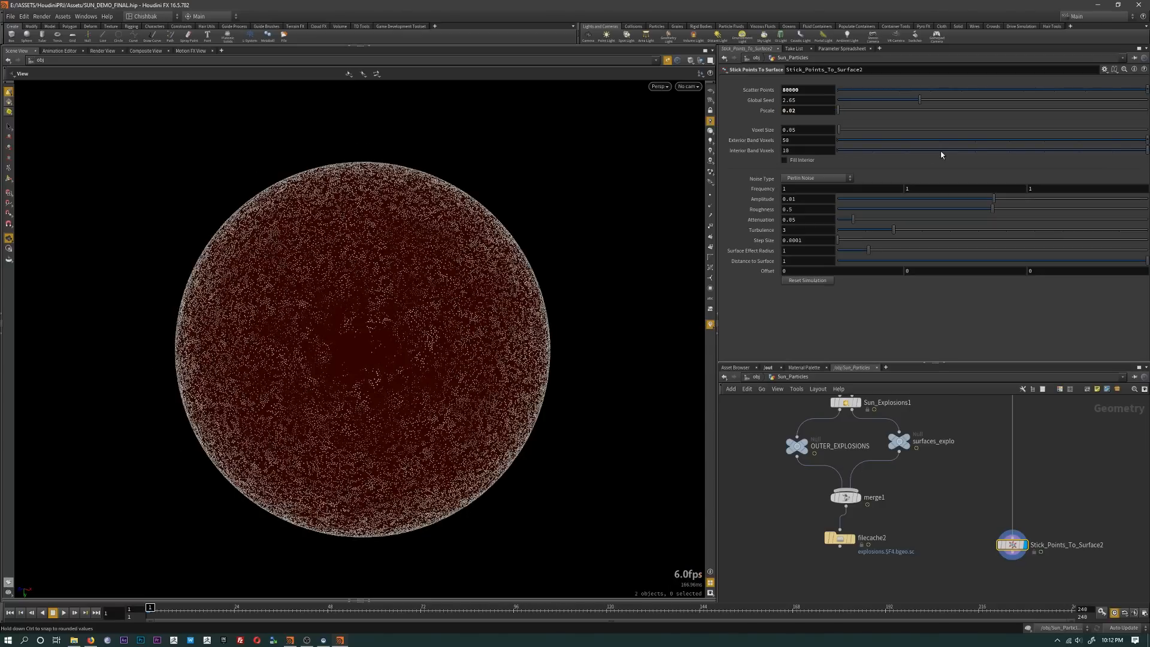
mouse_move(377, 385)
mouse_down()
mouse_move(477, 383)
mouse_move(376, 399)
mouse_up()
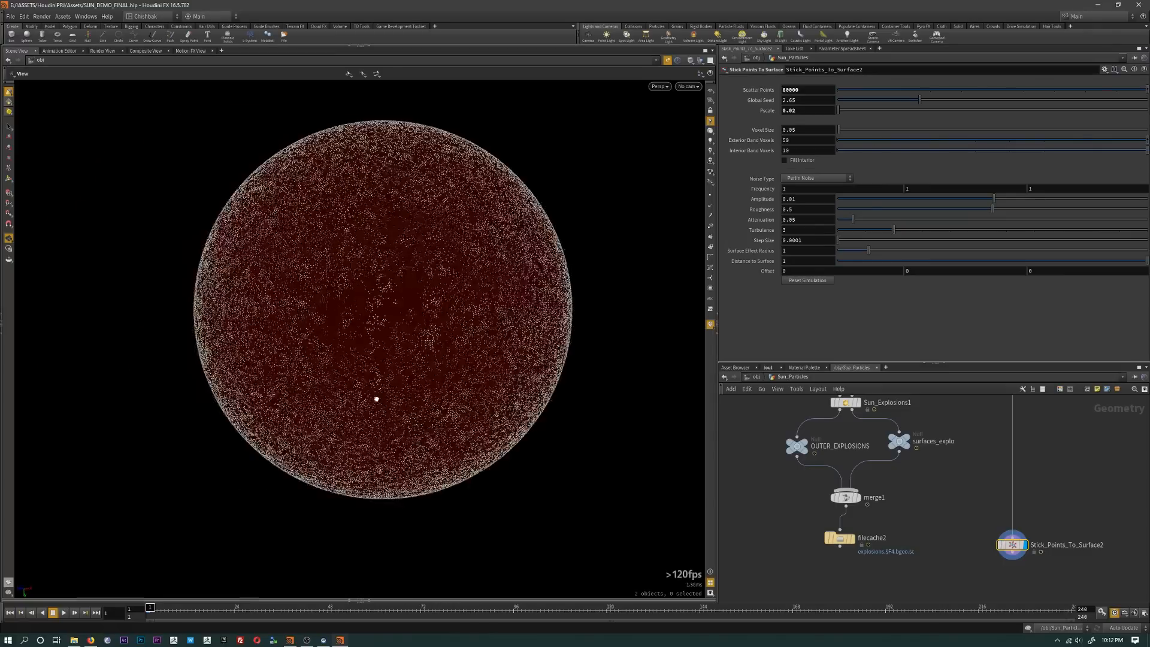
drag(326, 454, 383, 273)
Step: Open the Sun_geo network and add a displayed Transform node after color1
middle_drag(960, 436, 973, 505)
scroll(976, 452, down, 5)
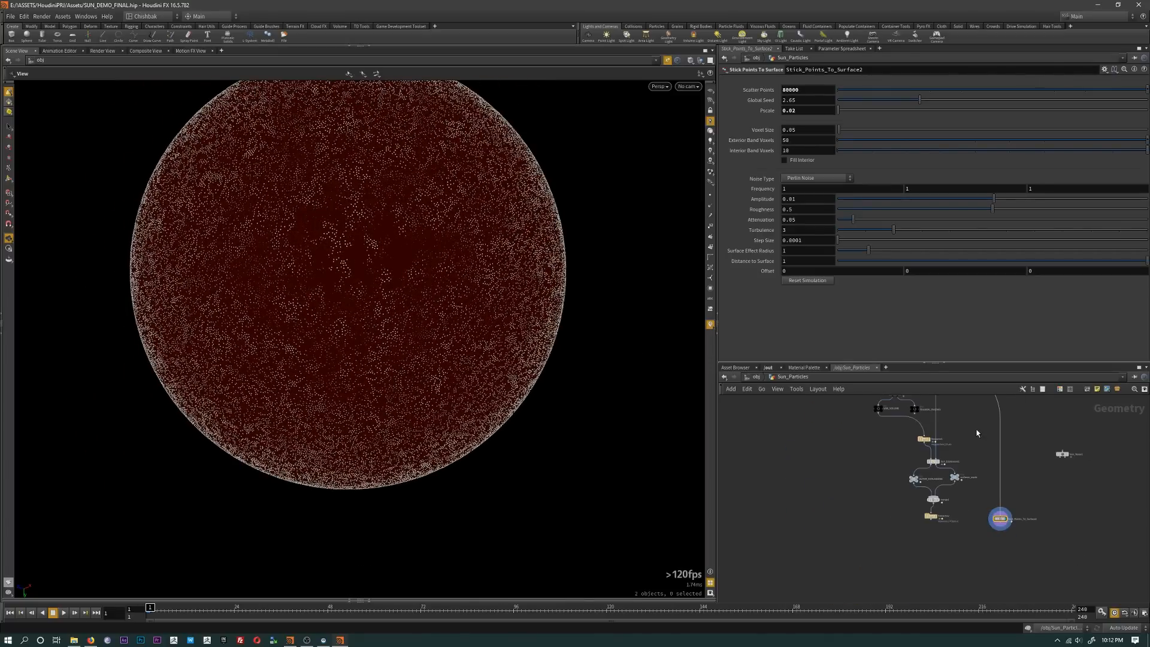
middle_drag(976, 432, 975, 519)
scroll(976, 519, up, 2)
click(756, 378)
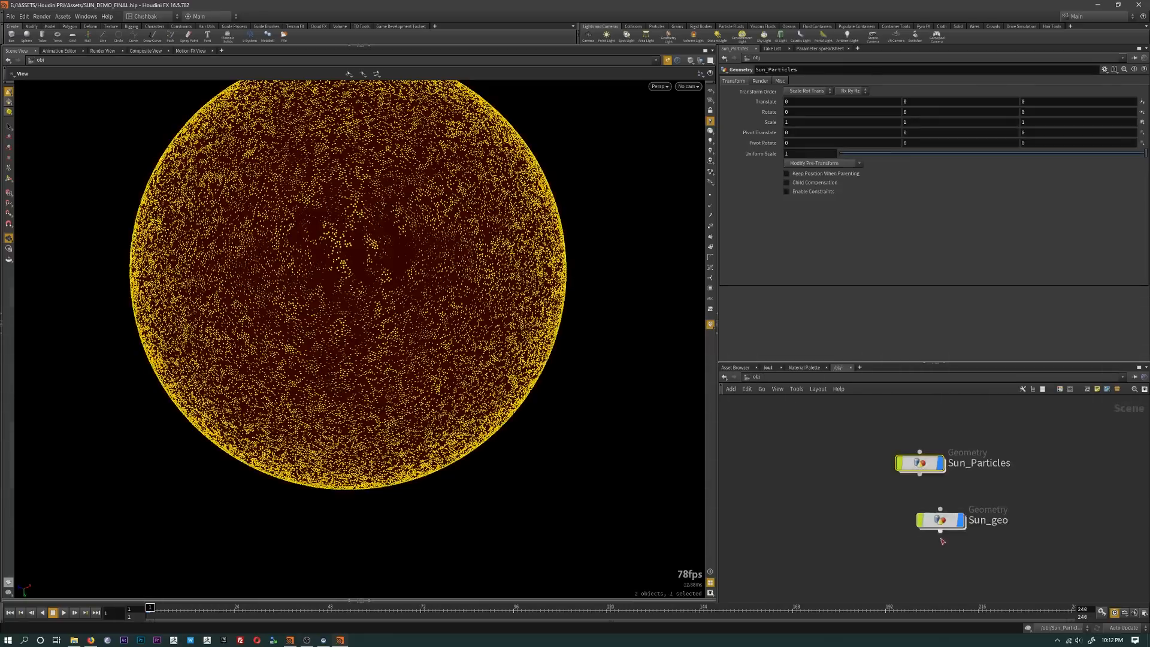
double_click(944, 483)
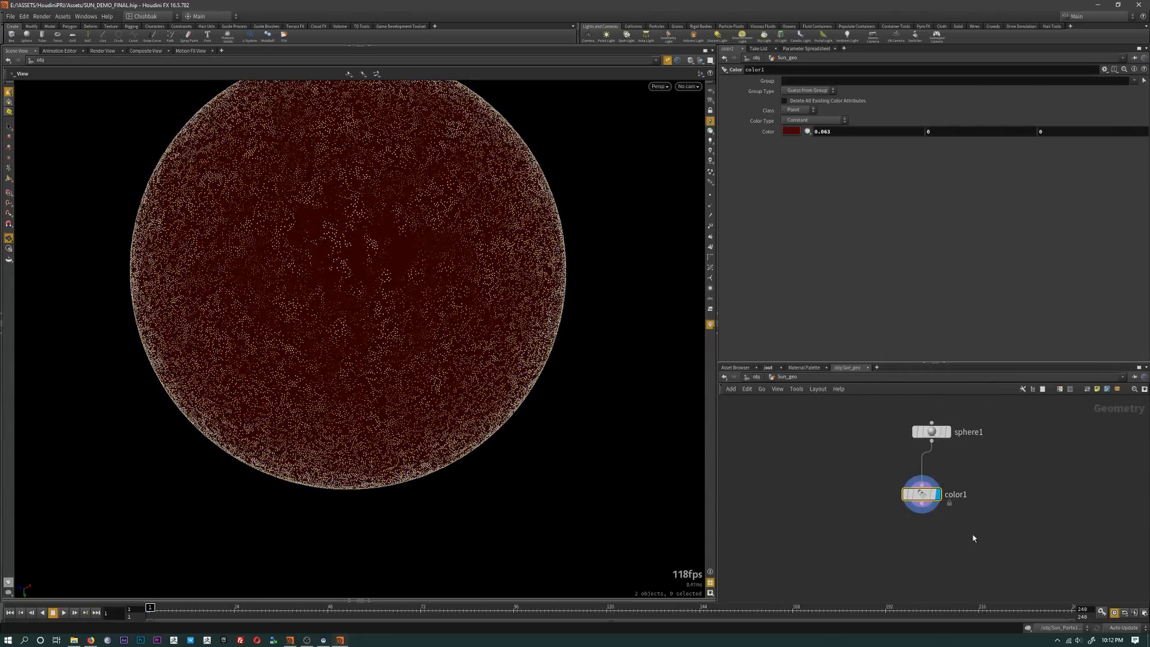
scroll(958, 530, up, 2)
click(902, 492)
key(Tab)
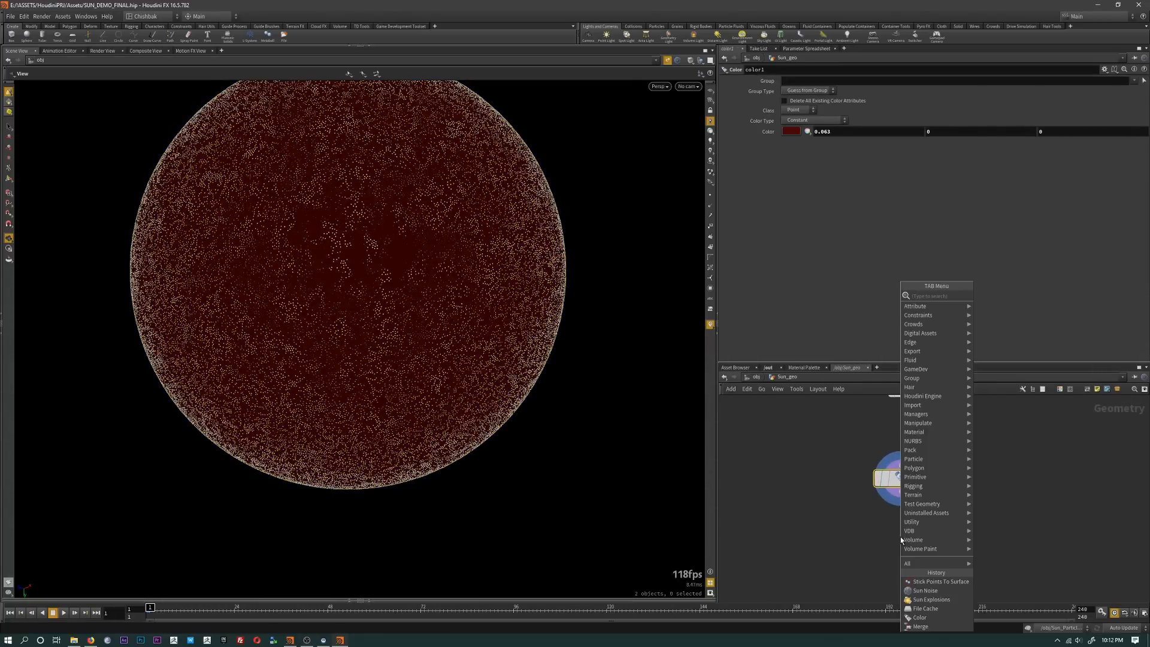
text(trans)
key(Return)
click(900, 536)
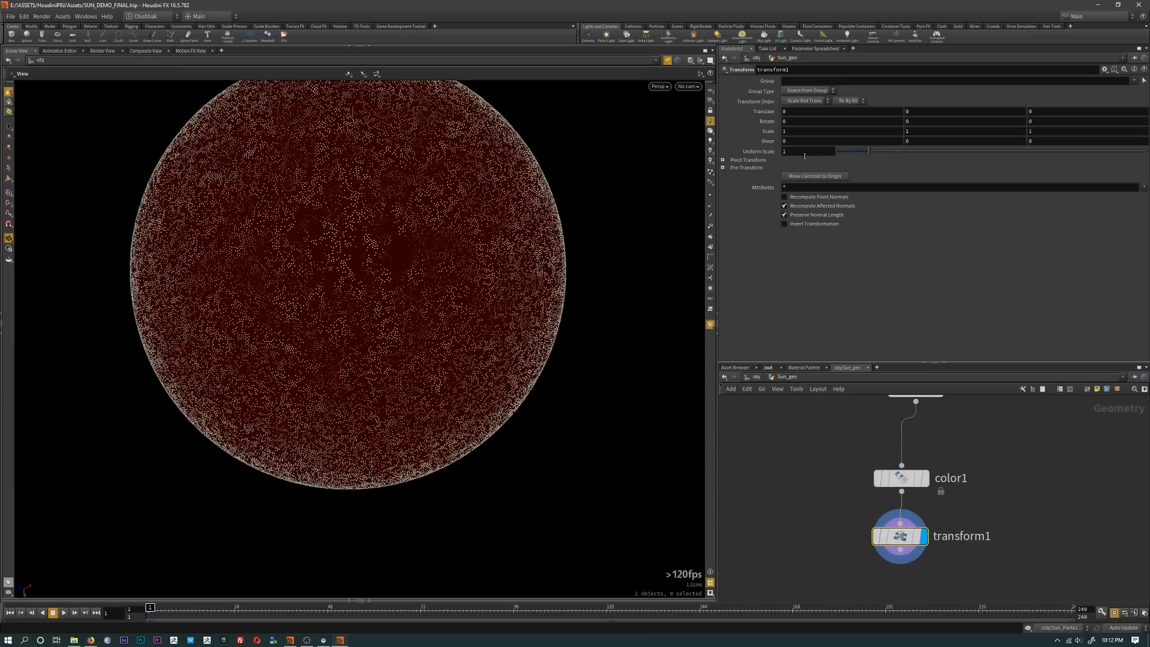
Step: Set the Transform node's uniform scale to 0.98 to shrink the inner sun sphere slightly
click(805, 153)
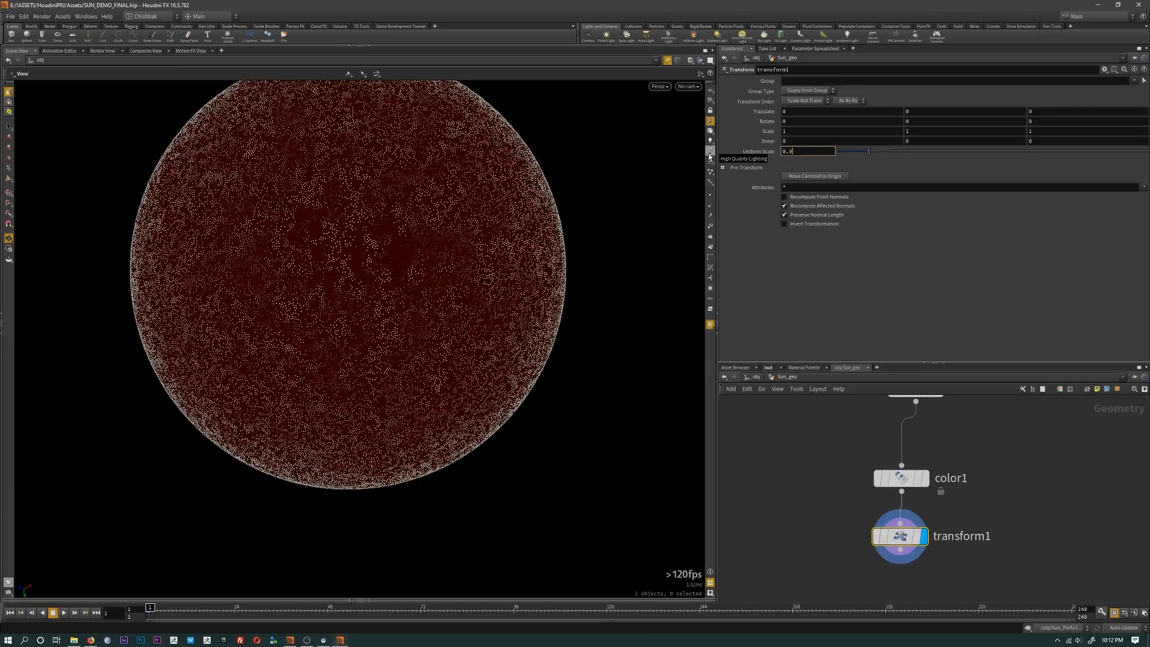
text(0.98)
click(710, 157)
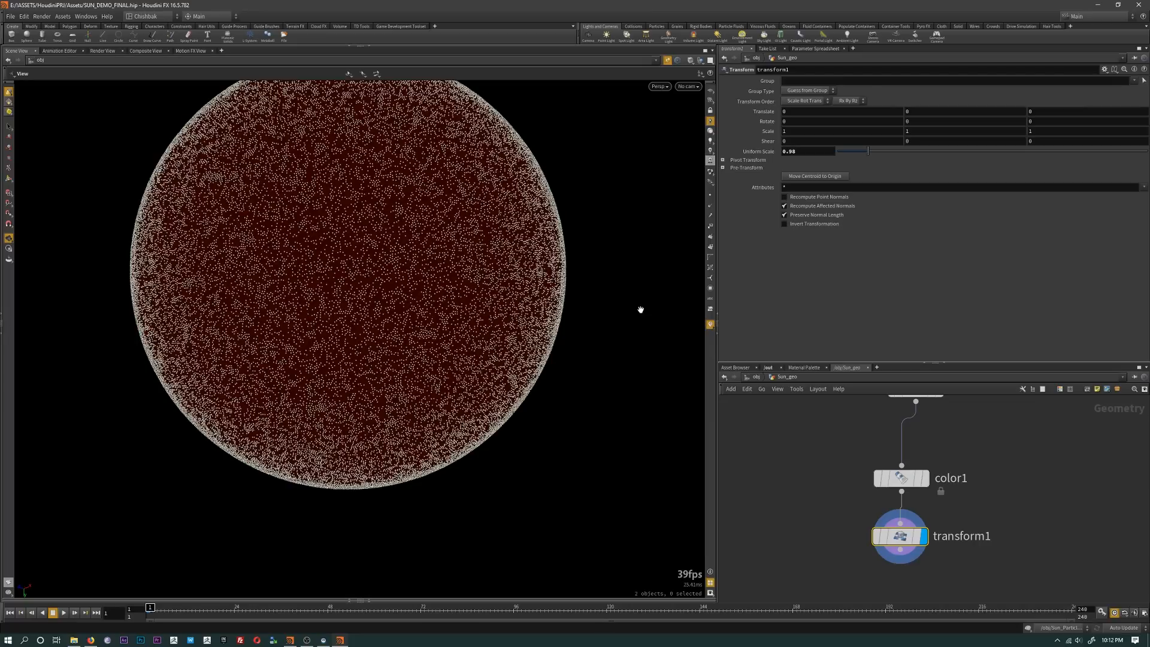
Step: Return to the Sun_Particles network, display sphere1 on its own and review its sphere settings
click(754, 377)
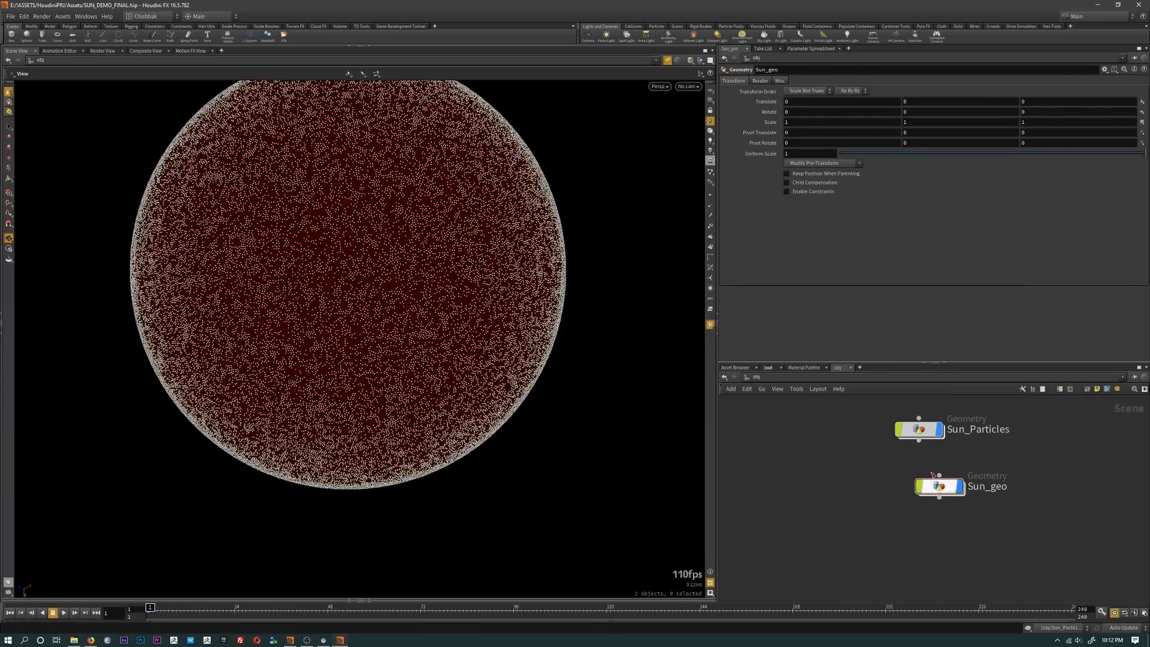
double_click(917, 432)
scroll(1056, 552, down, 3)
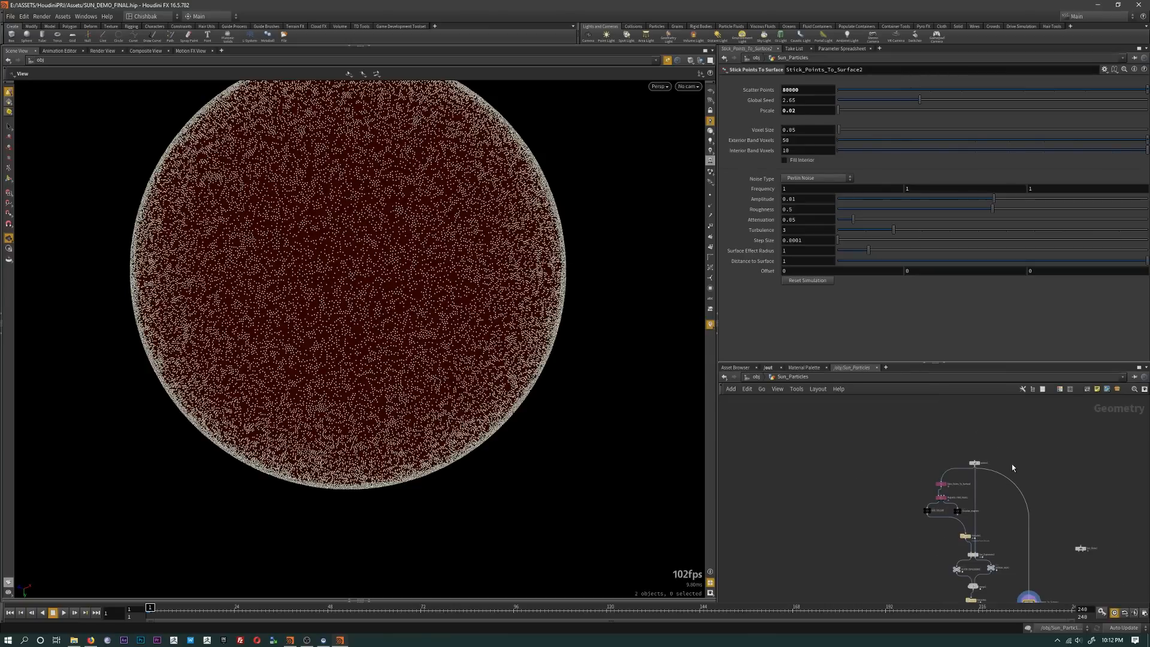
scroll(1012, 464, up, 3)
click(940, 463)
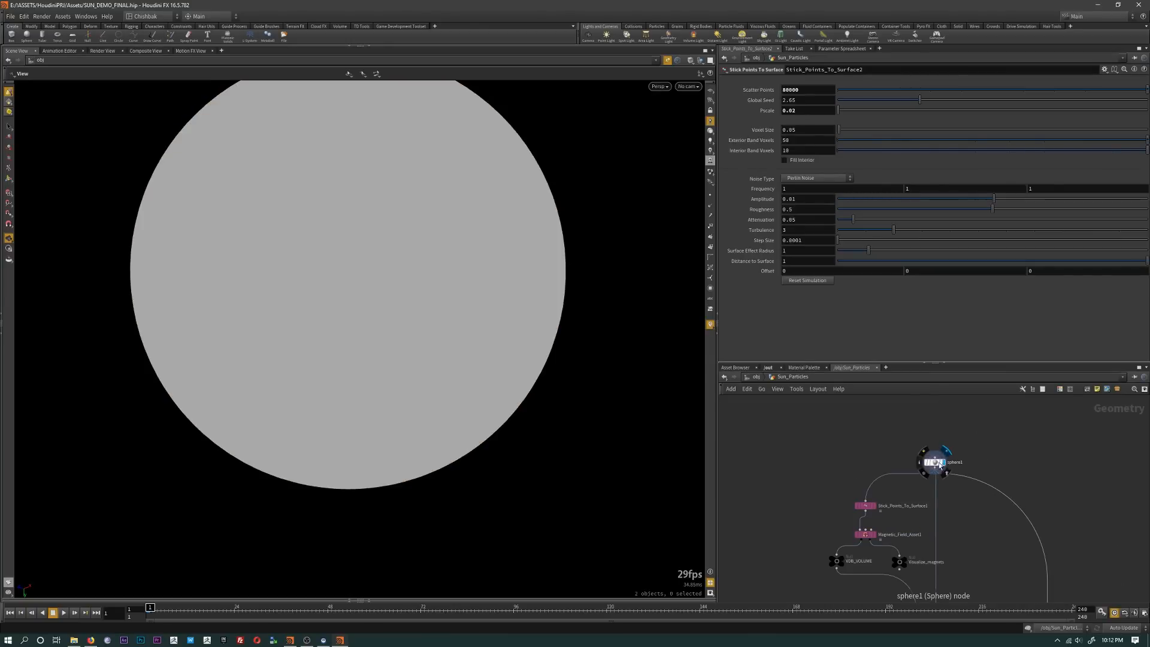
click(938, 465)
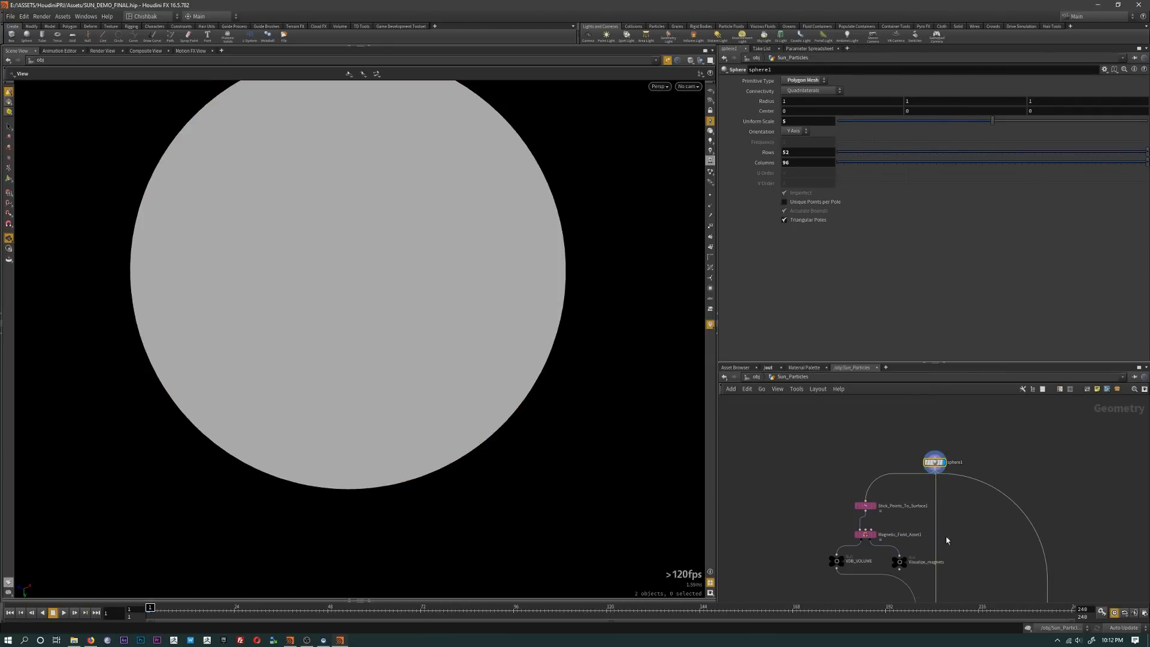
middle_drag(1002, 502, 1006, 431)
middle_drag(992, 587, 986, 463)
scroll(1055, 532, up, 3)
middle_drag(1054, 515, 1043, 544)
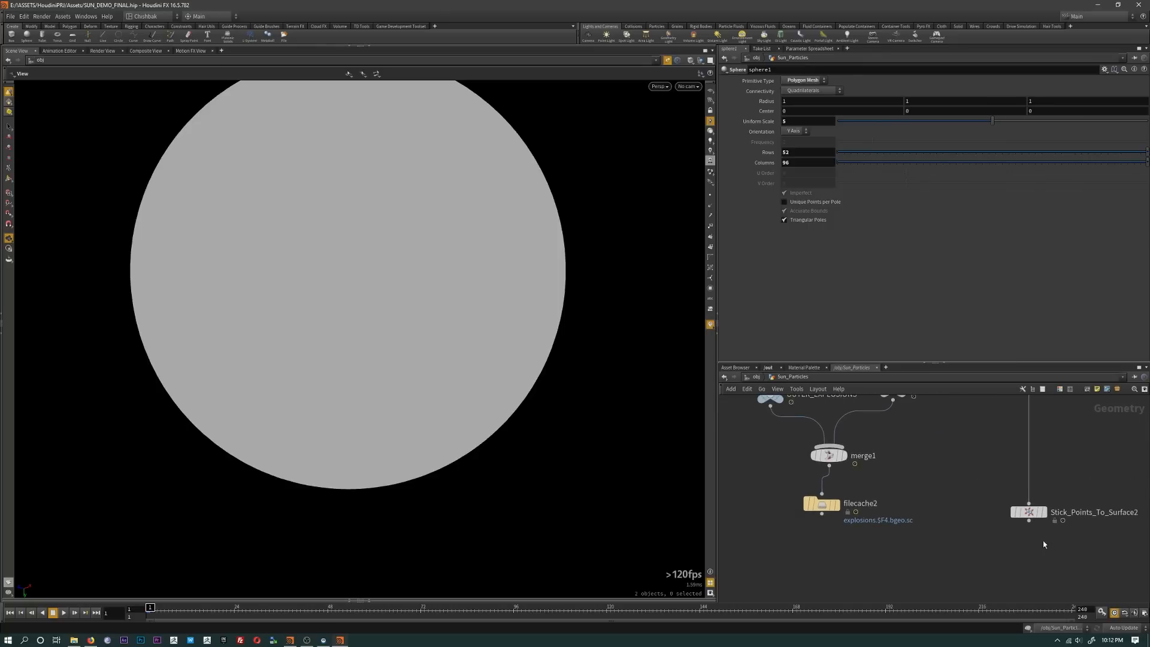
Step: Display Stick_Points_To_Surface2 again, move it closer to merge1, and color the node magenta like its counterpart
click(1045, 513)
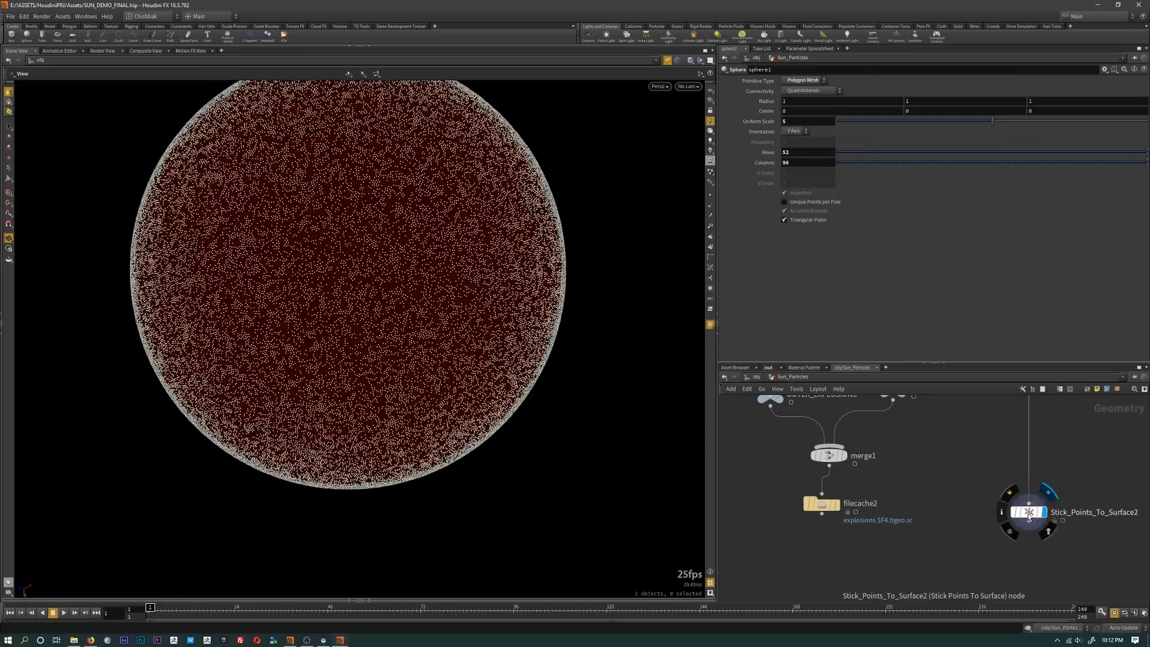
drag(1027, 515, 960, 452)
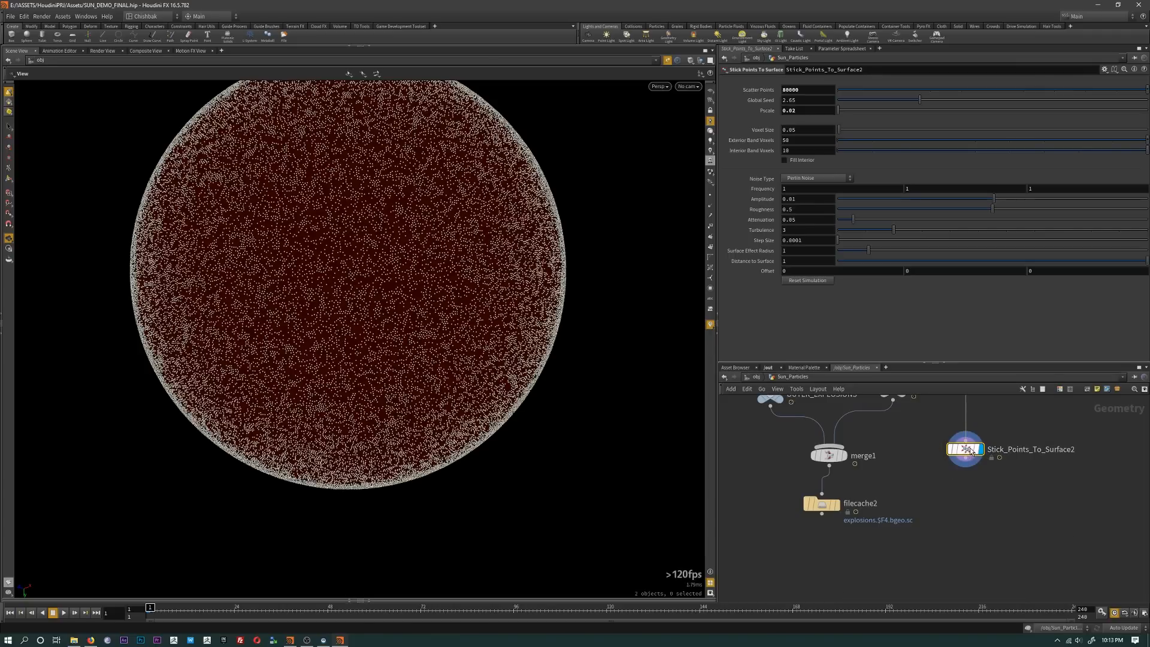
key(c)
click(1132, 585)
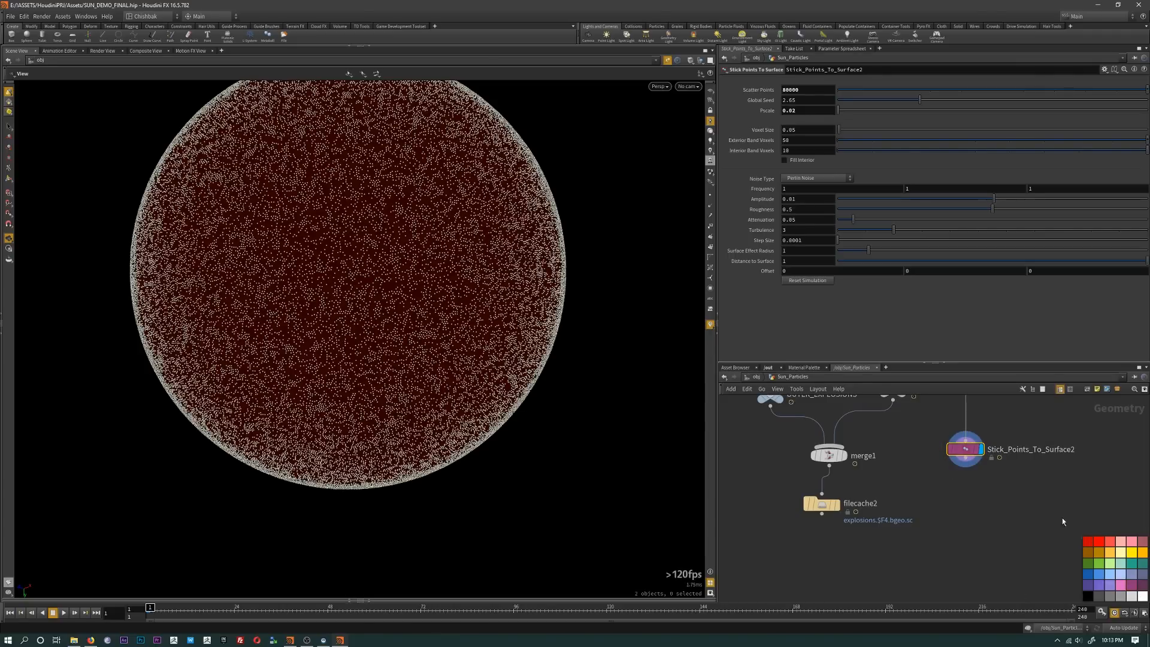
key(Tab)
key(Escape)
Step: Play the surface point simulation from frame 1 to frame 81 on the whole sun, and return to frame 1
middle_drag(548, 407, 551, 472)
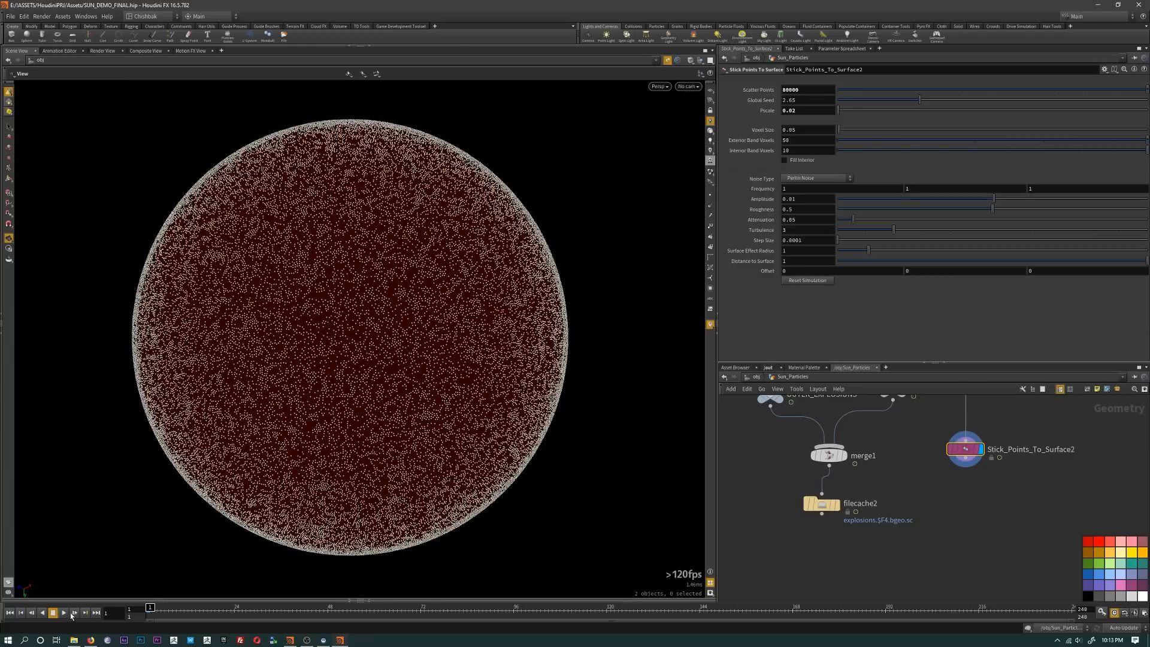
click(71, 615)
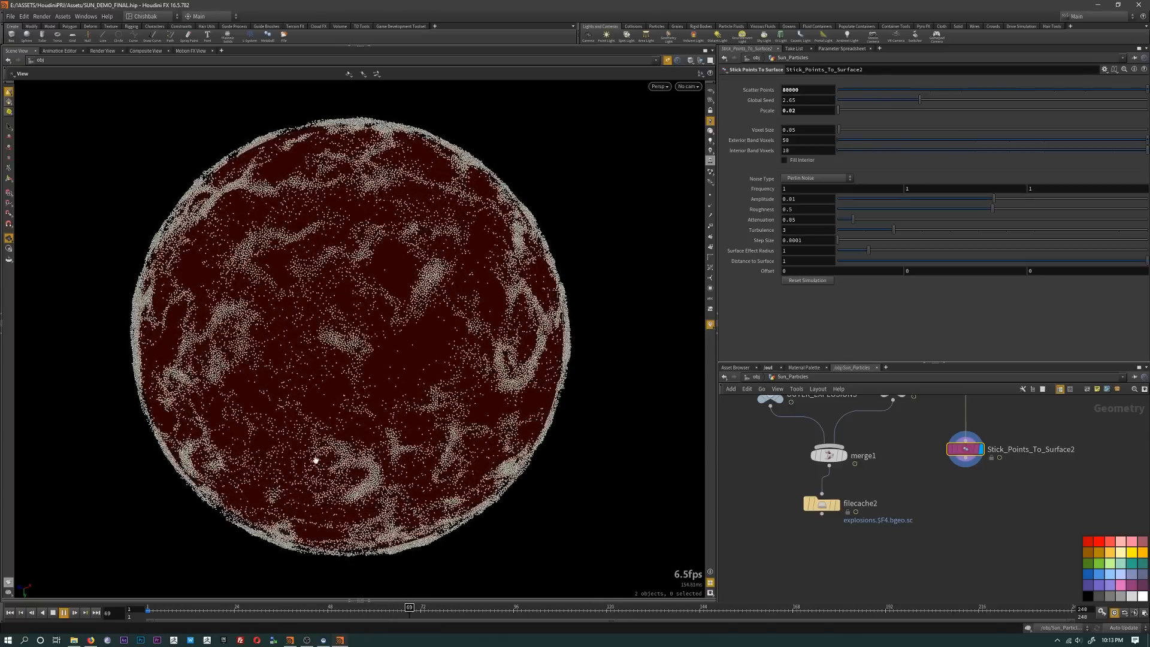
click(53, 612)
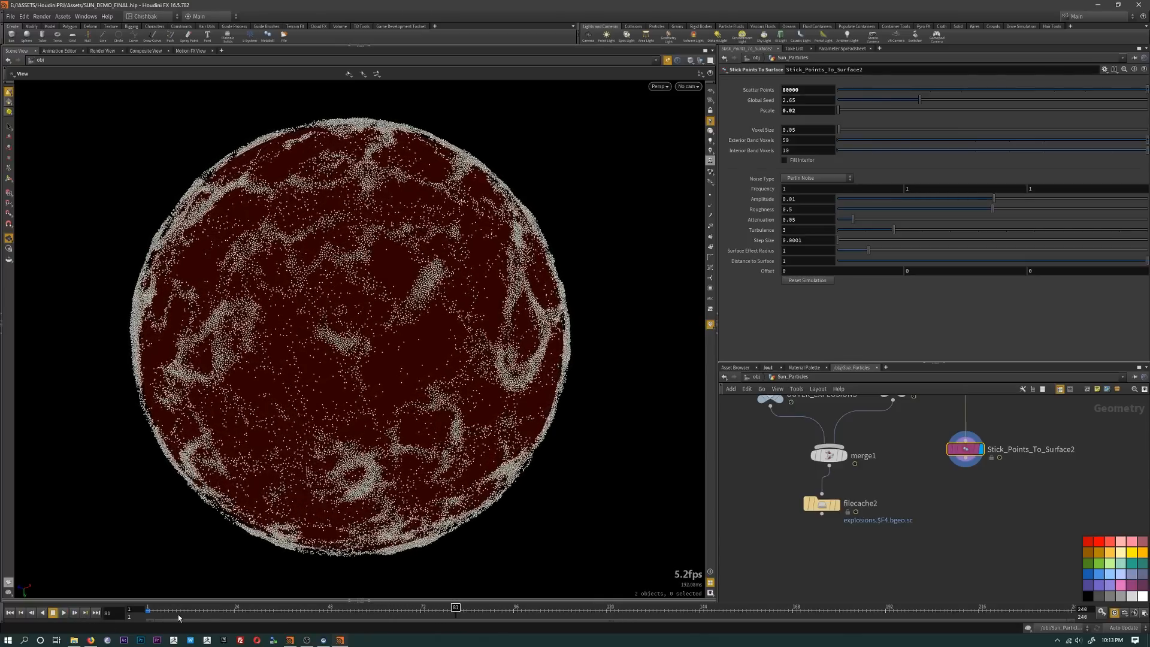
drag(175, 616, 110, 608)
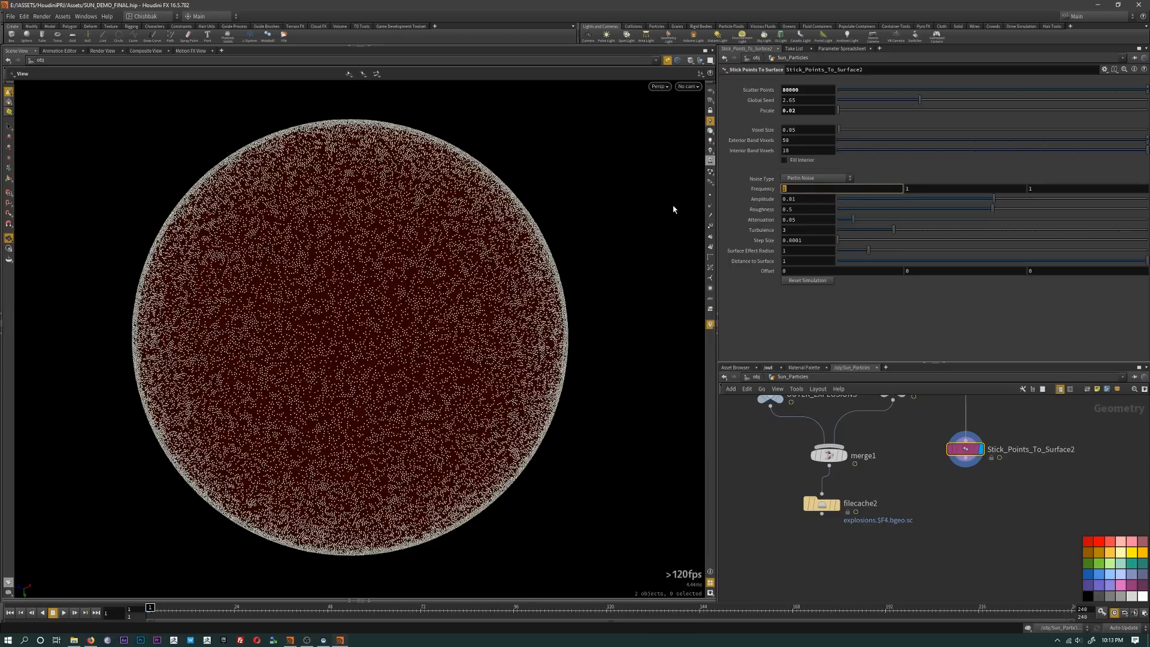
Step: Set Stick_Points_To_Surface2's noise frequency to 3 on all three axes
text(3)
key(Return)
double_click(923, 190)
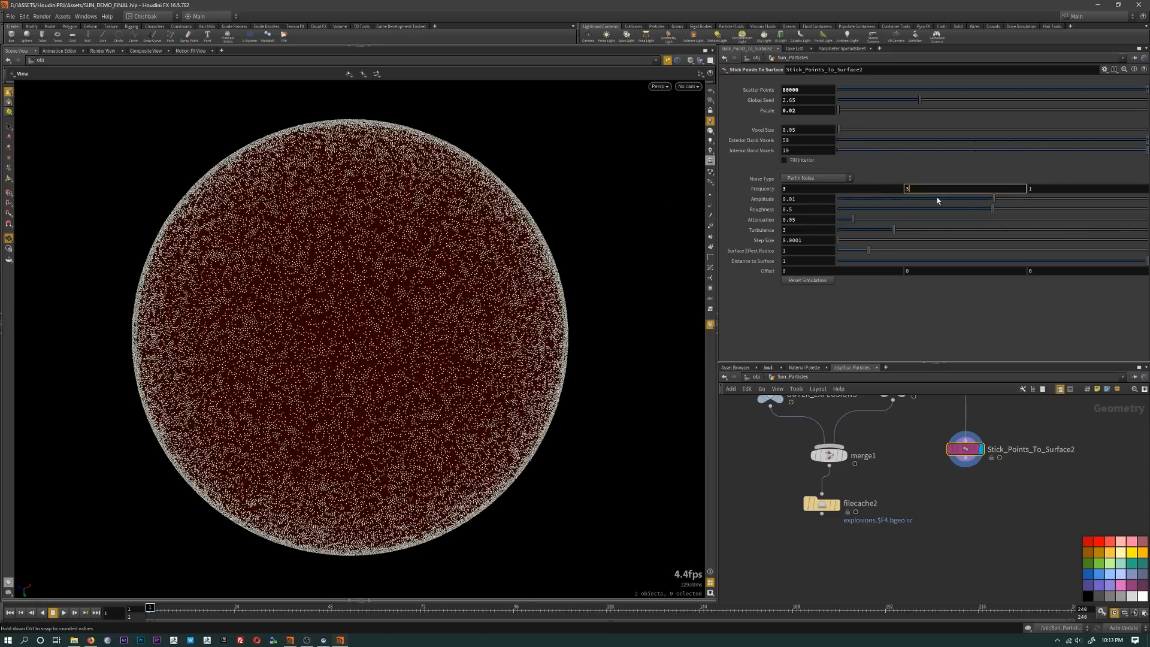
text(3)
key(Tab)
text(3)
key(Return)
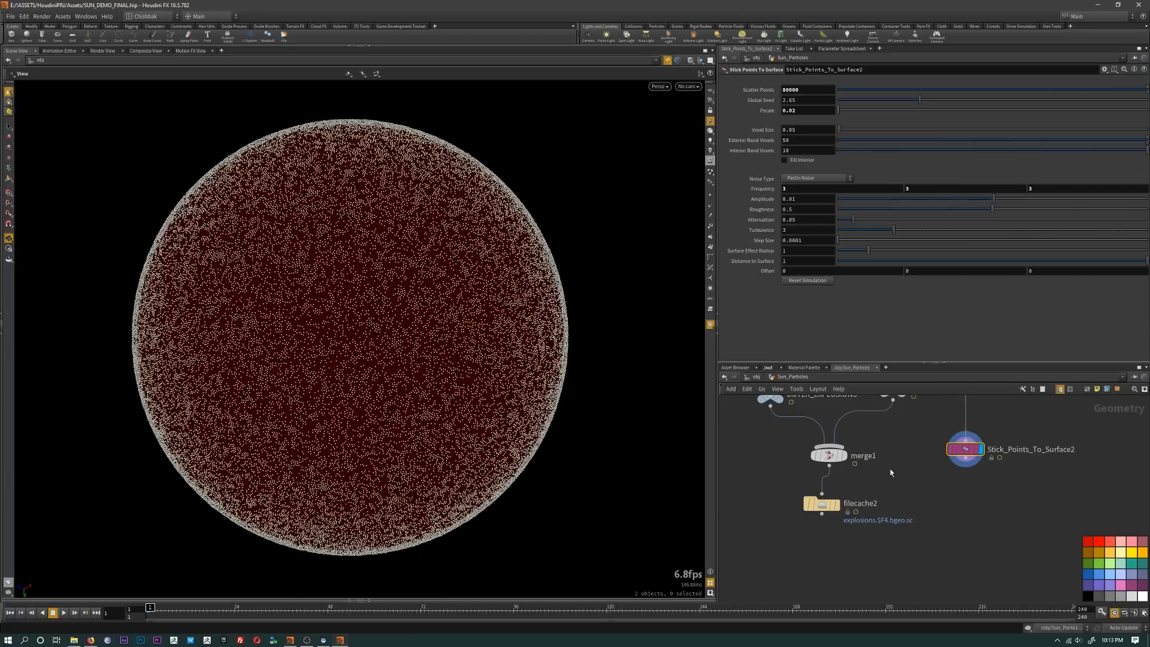
Step: Play the surface point simulation up to frame 107 and scrub back to frame 20
click(64, 613)
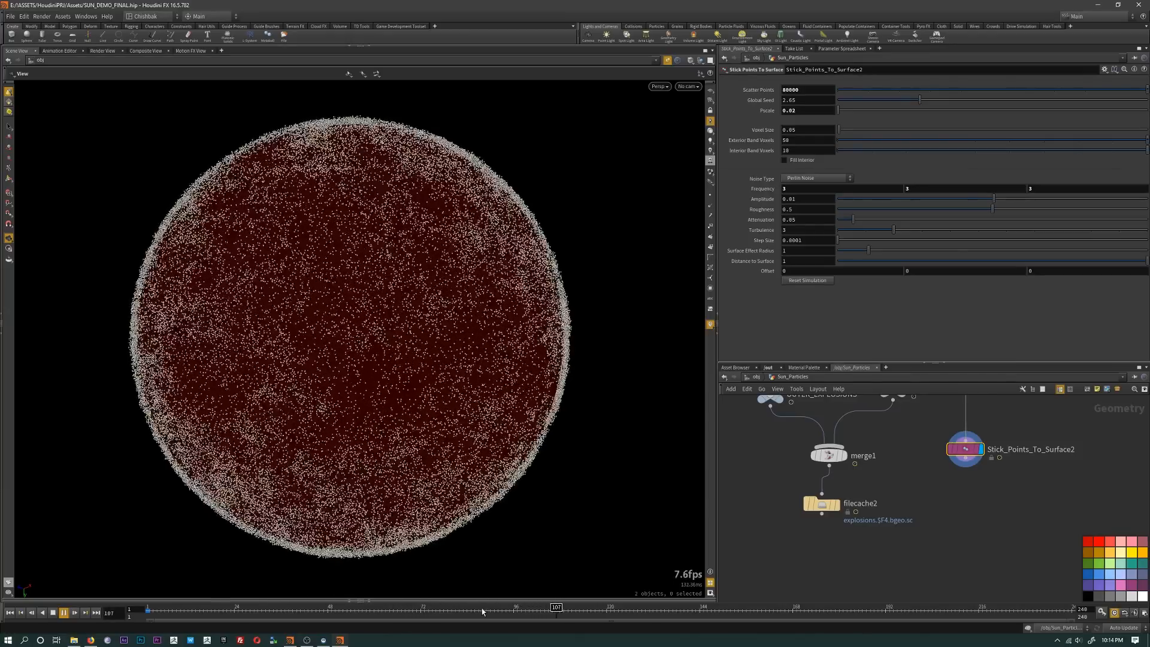
drag(482, 609, 219, 609)
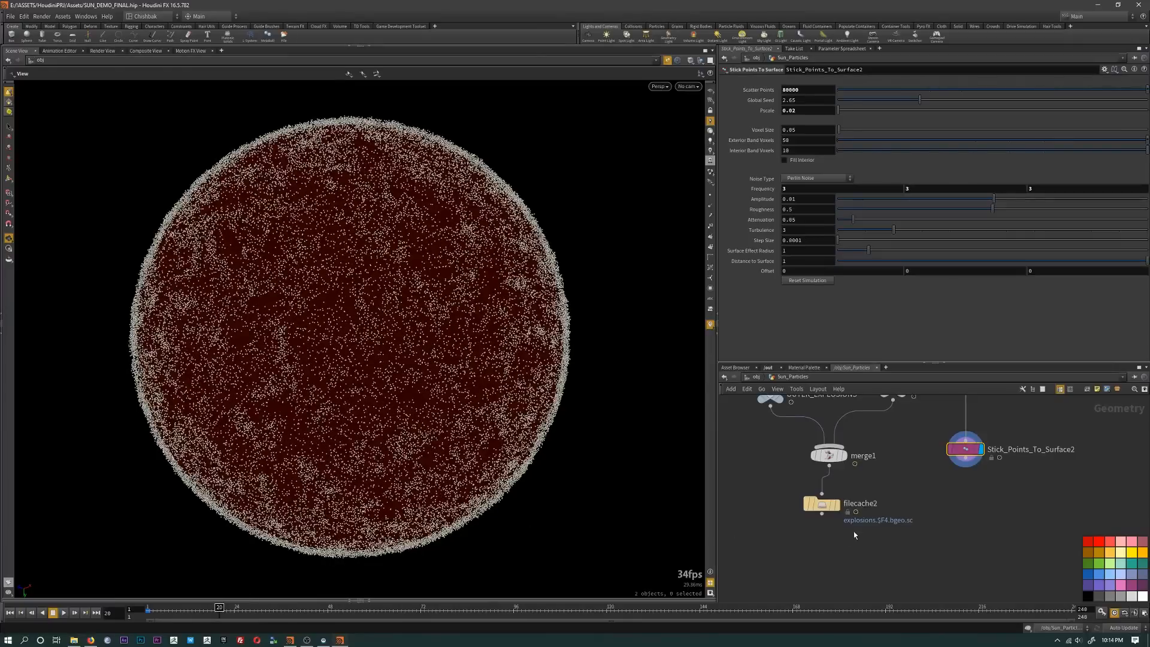
Step: Color the Sun_Explosions1 node magenta and close the color palette
scroll(855, 535, down, 1)
middle_drag(864, 449, 898, 558)
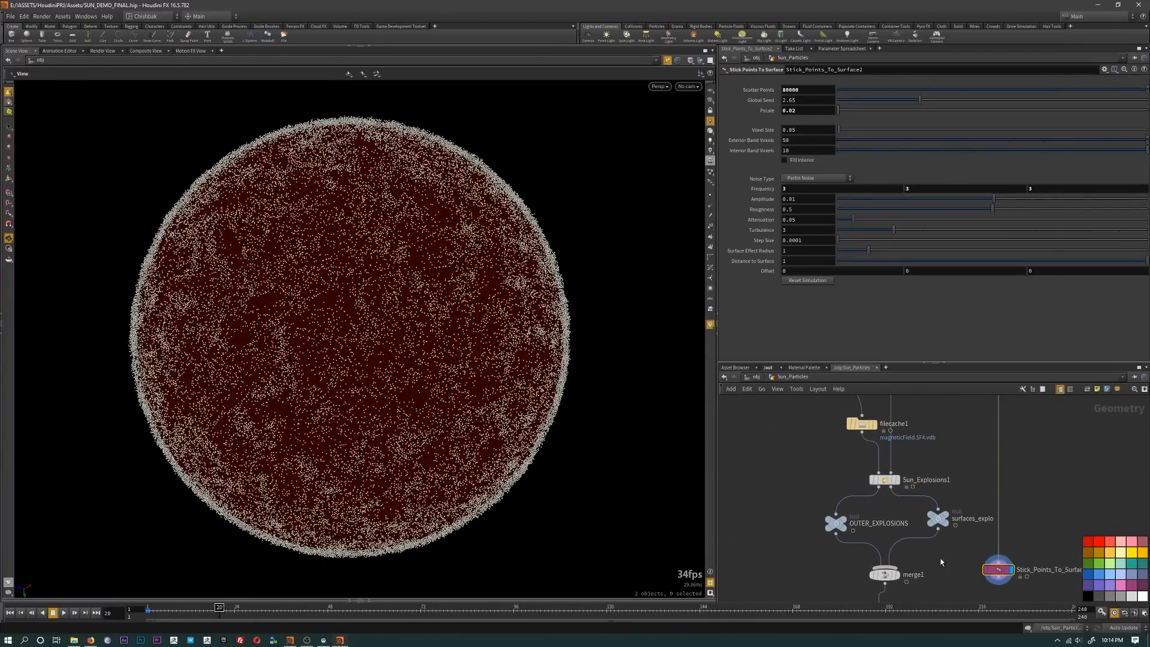
click(876, 471)
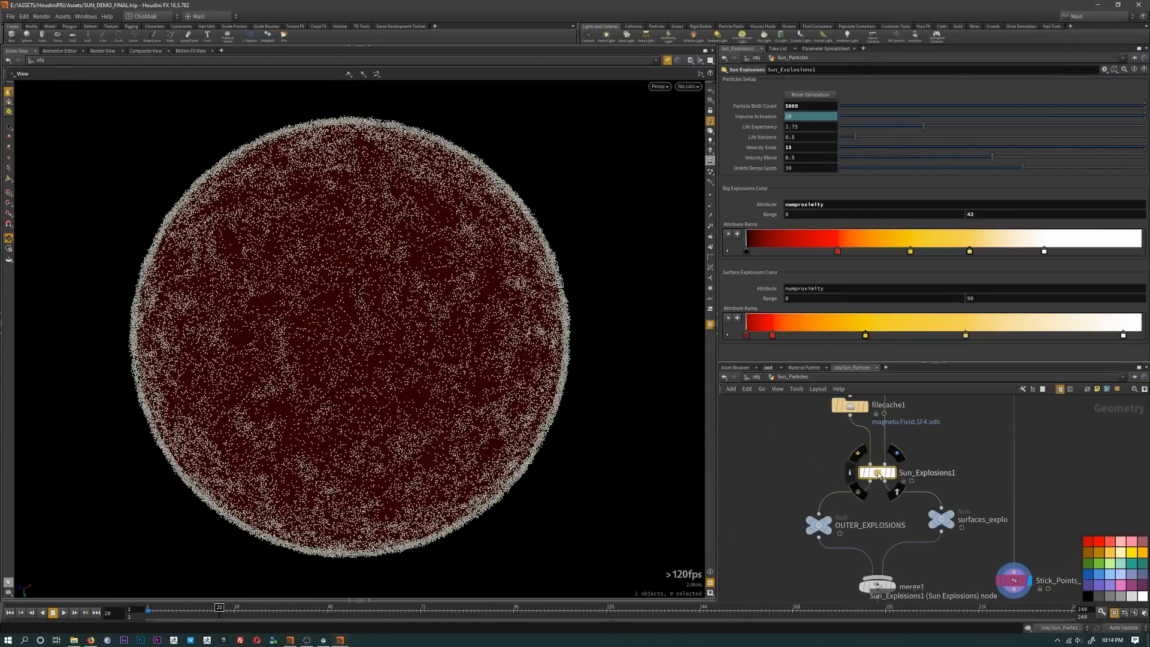
click(1121, 585)
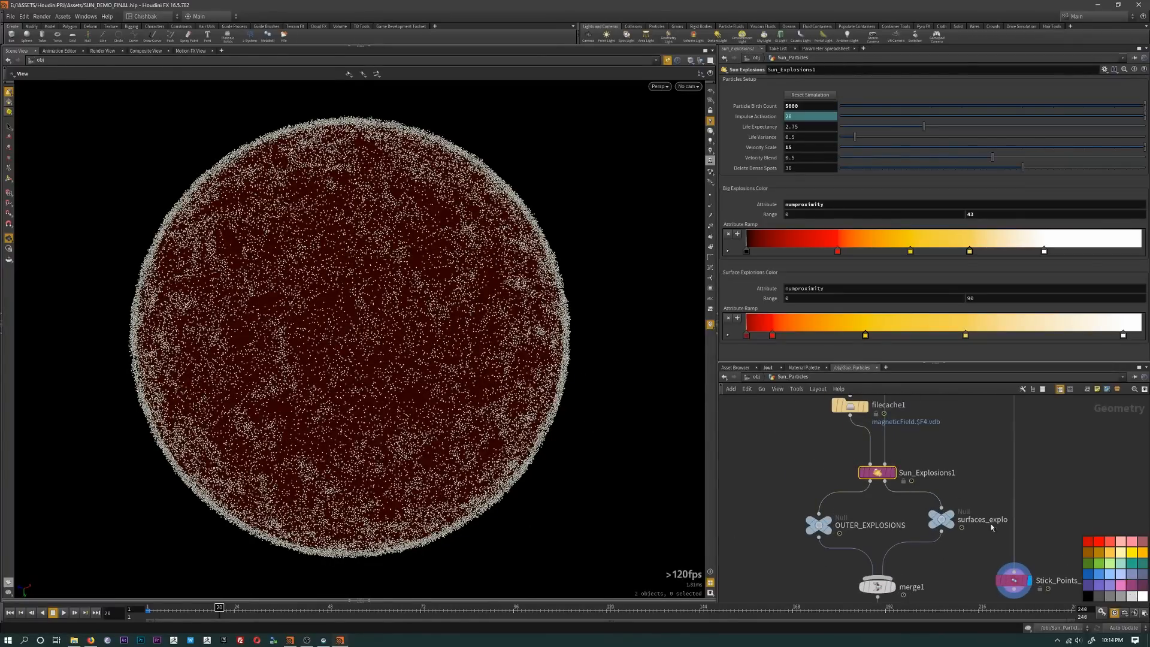
key(c)
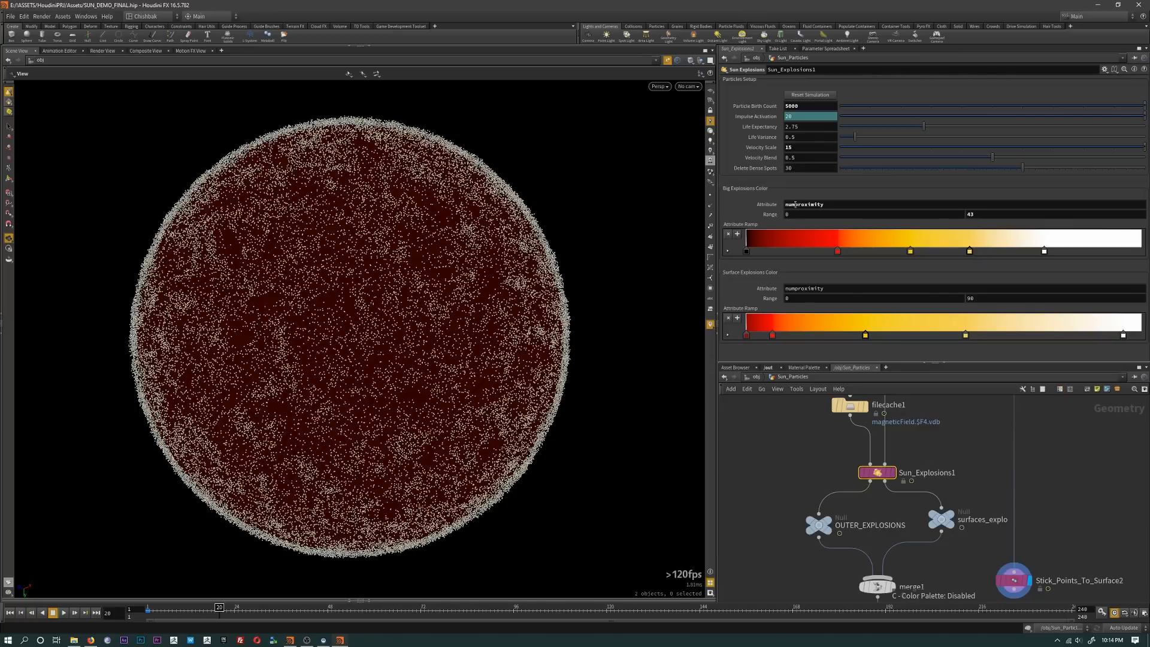
middle_drag(960, 493, 946, 390)
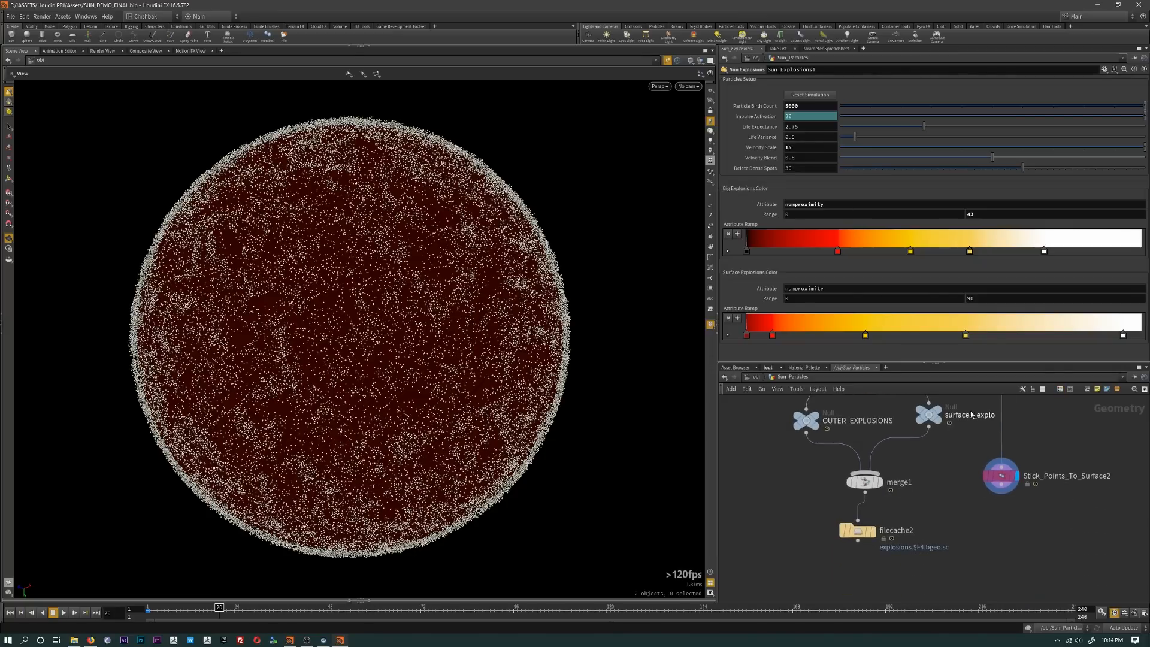
Step: Add a Color node beneath Stick_Points_To_Surface2, connected to its output, and display it
click(999, 479)
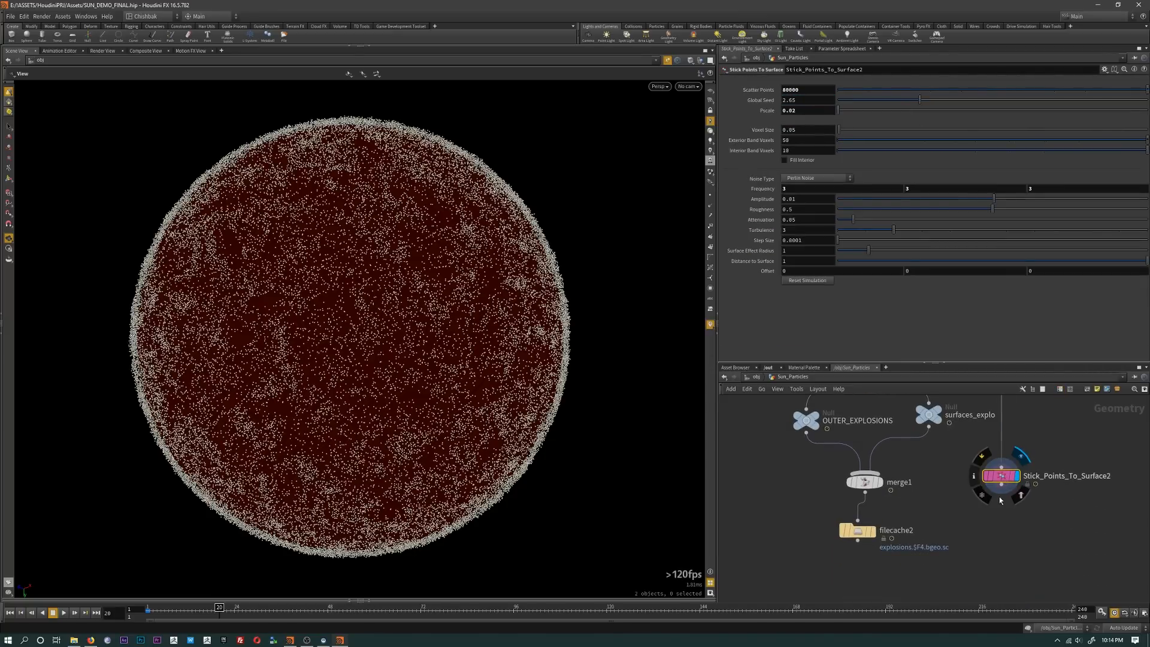
middle_drag(1008, 545, 1007, 519)
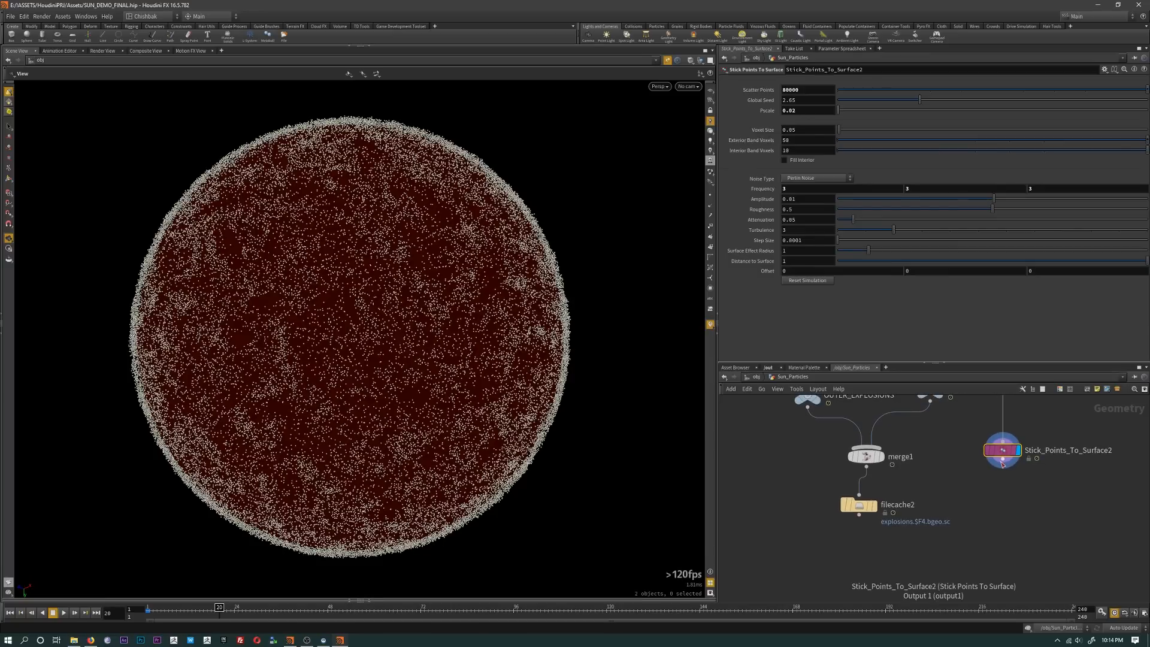
key(Tab)
text(colo)
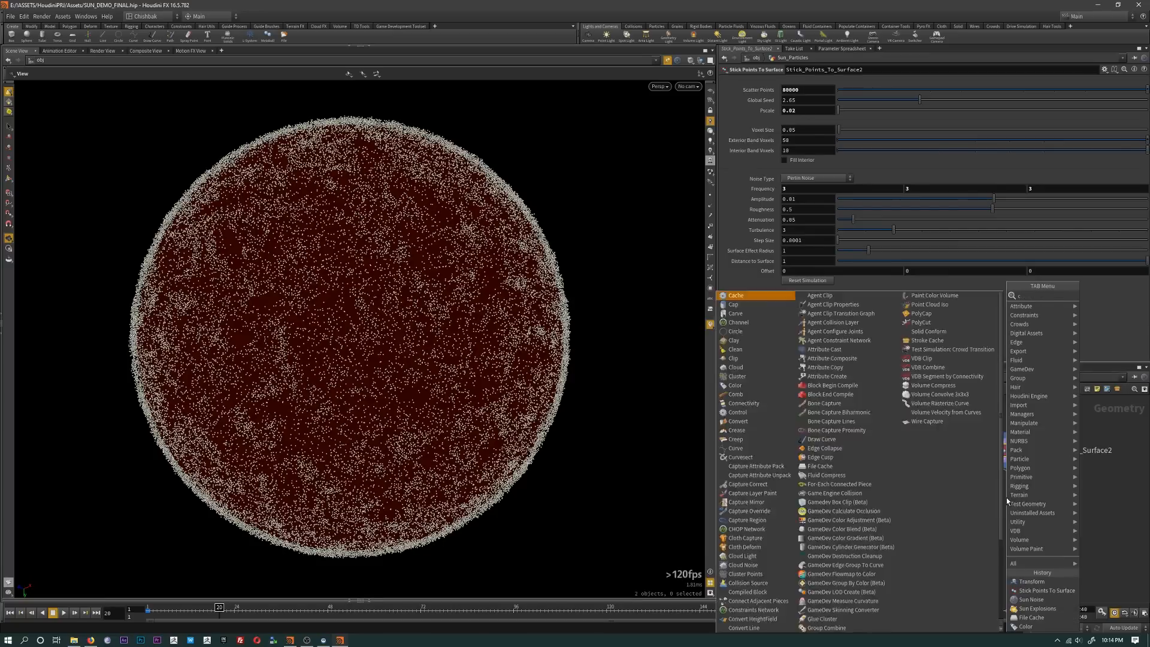
key(Return)
click(1006, 498)
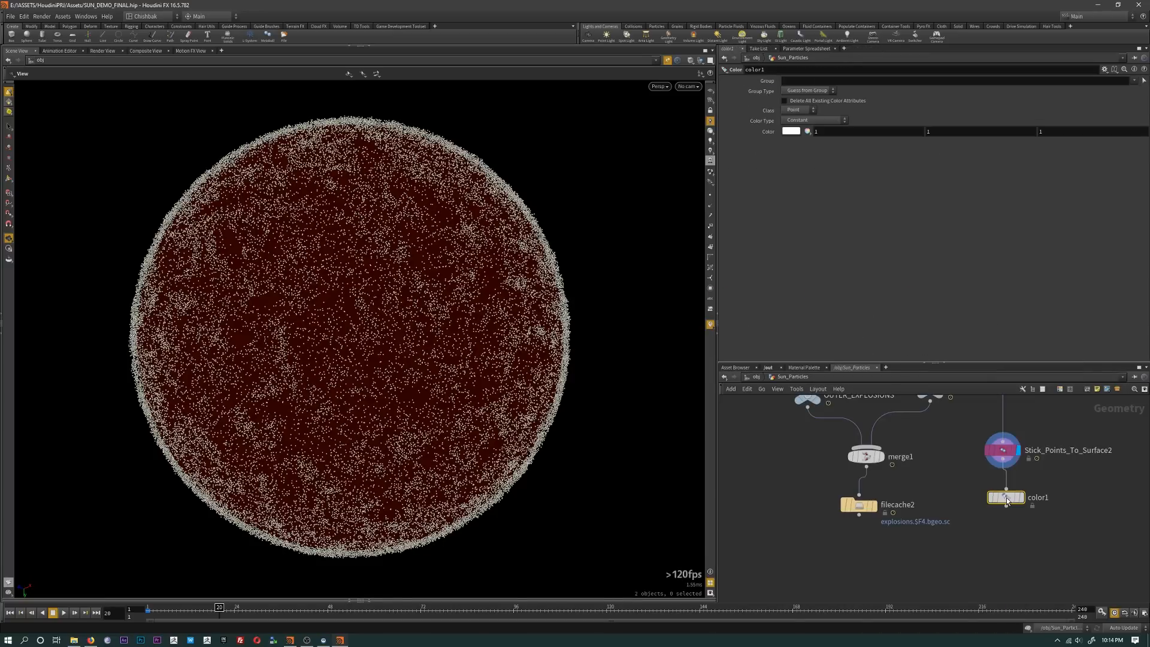
click(1021, 497)
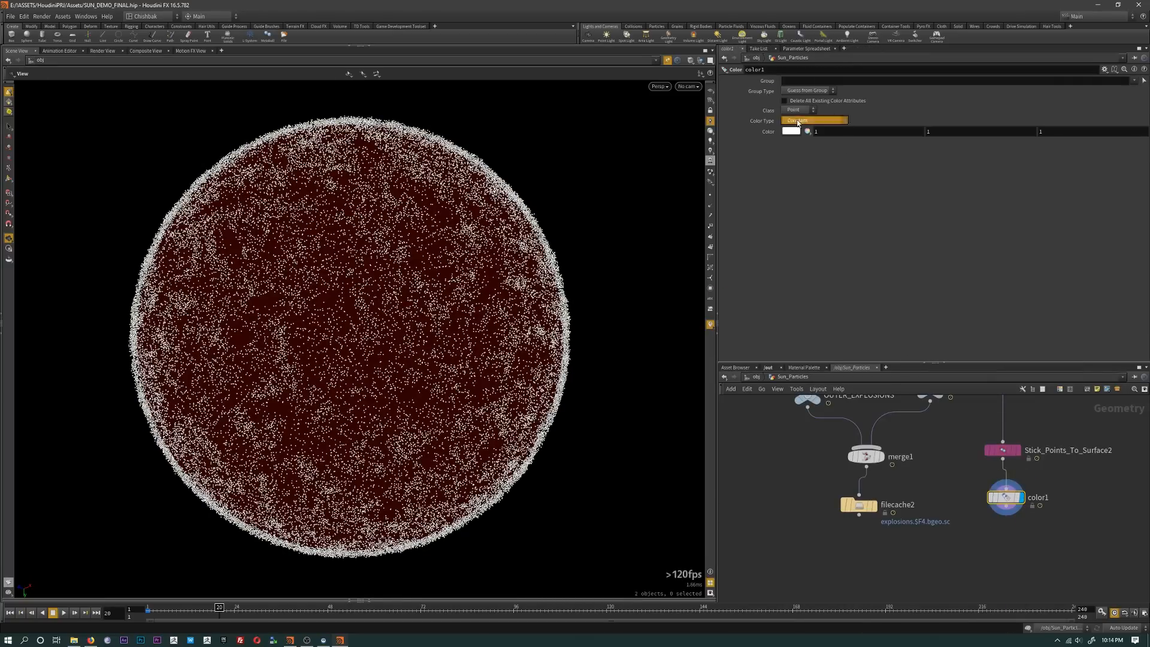
Step: Set color1 to Ramp from Attribute using the numproximity attribute, with a maximum range of 80
click(797, 121)
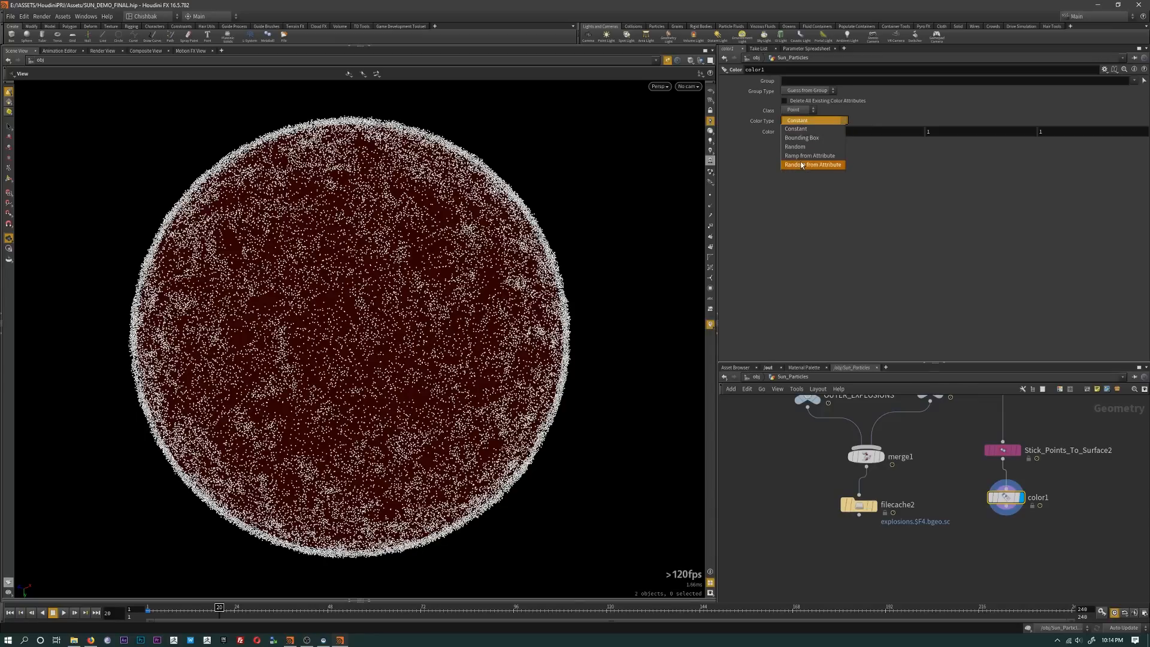
click(803, 156)
click(785, 131)
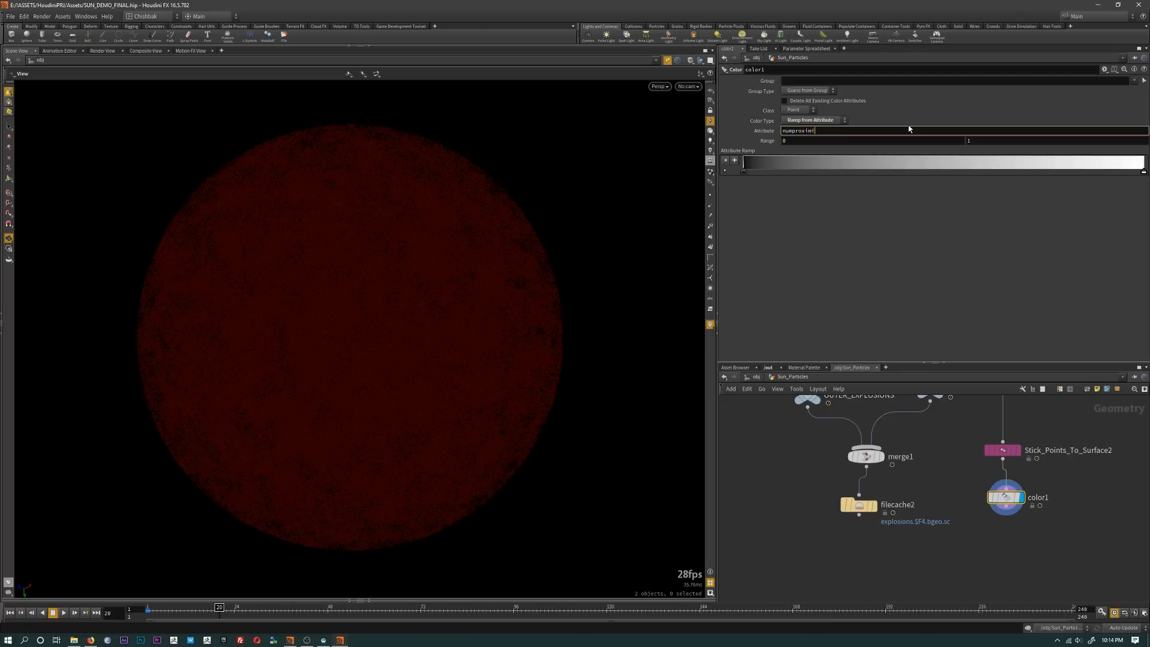
text(numproximity)
key(Return)
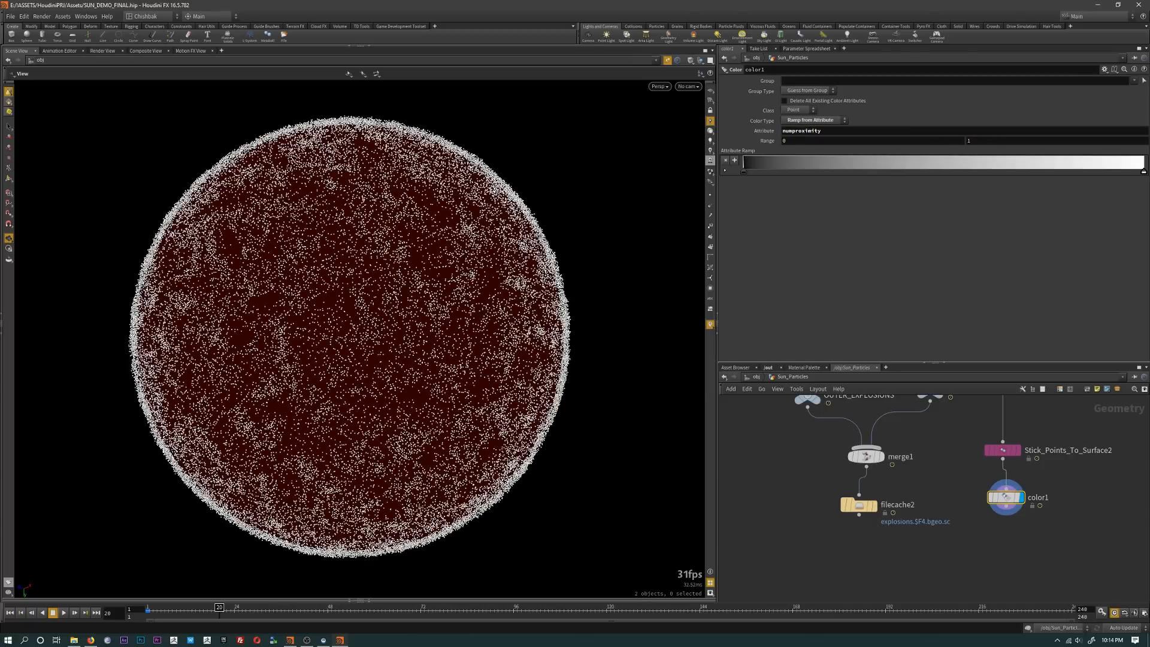
key(alt+Tab)
click(982, 140)
text(80)
key(Return)
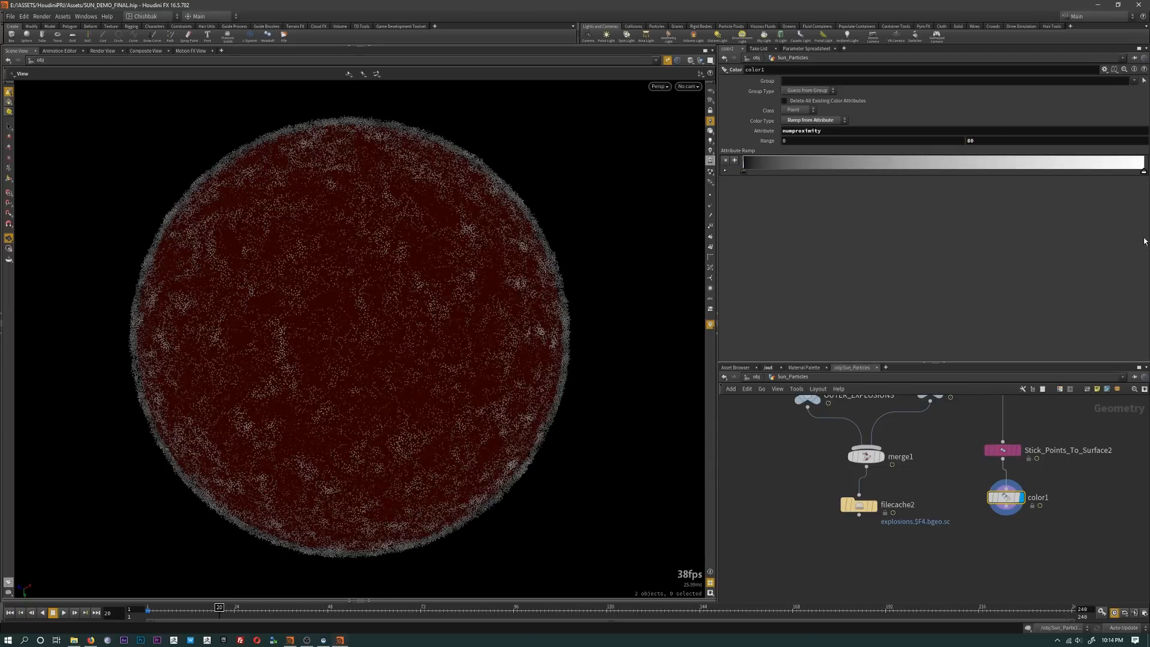
Step: Color color1's attribute ramp yellow at its end point and red at its start point
middle_drag(983, 515, 960, 570)
click(723, 171)
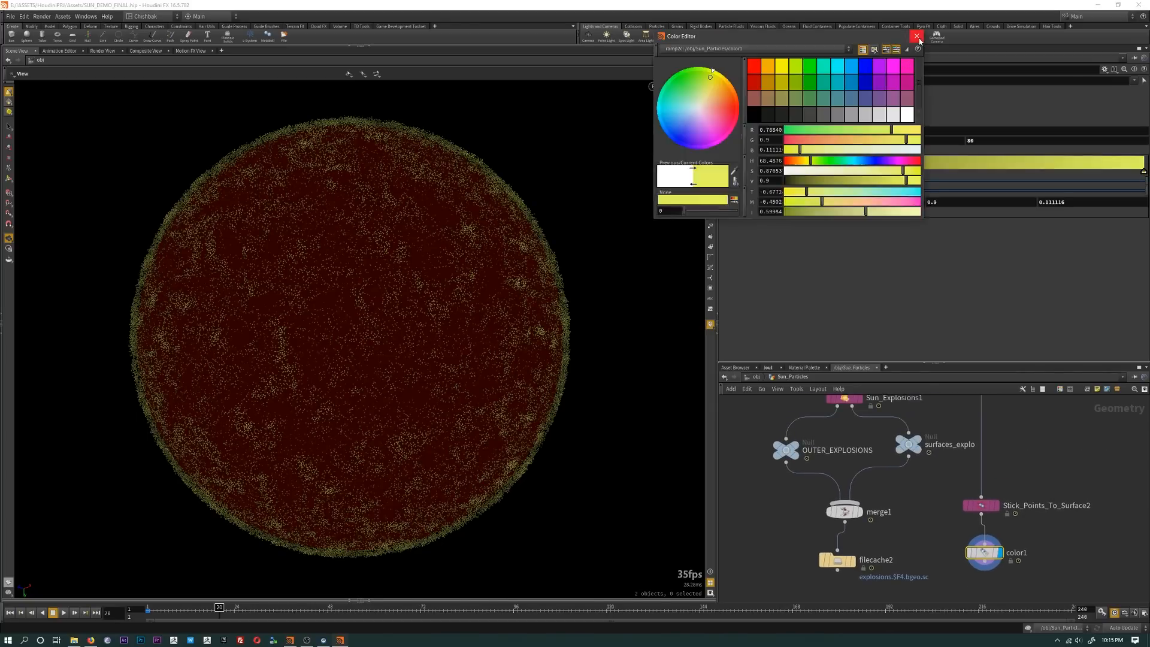
click(918, 38)
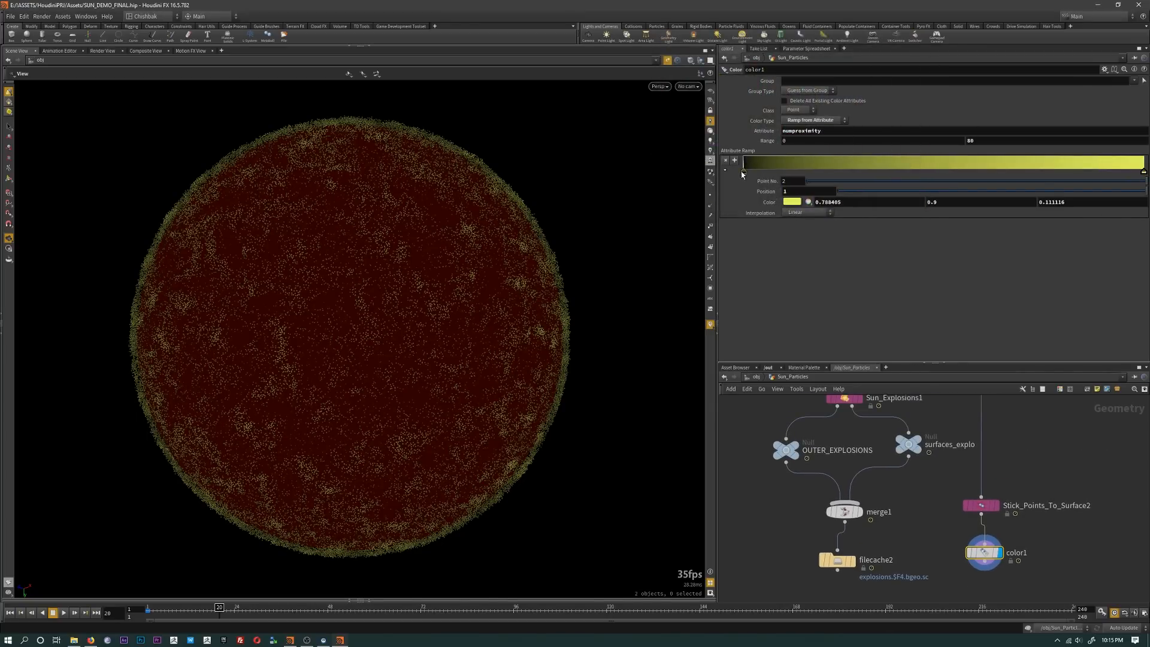
click(743, 172)
click(789, 203)
click(754, 65)
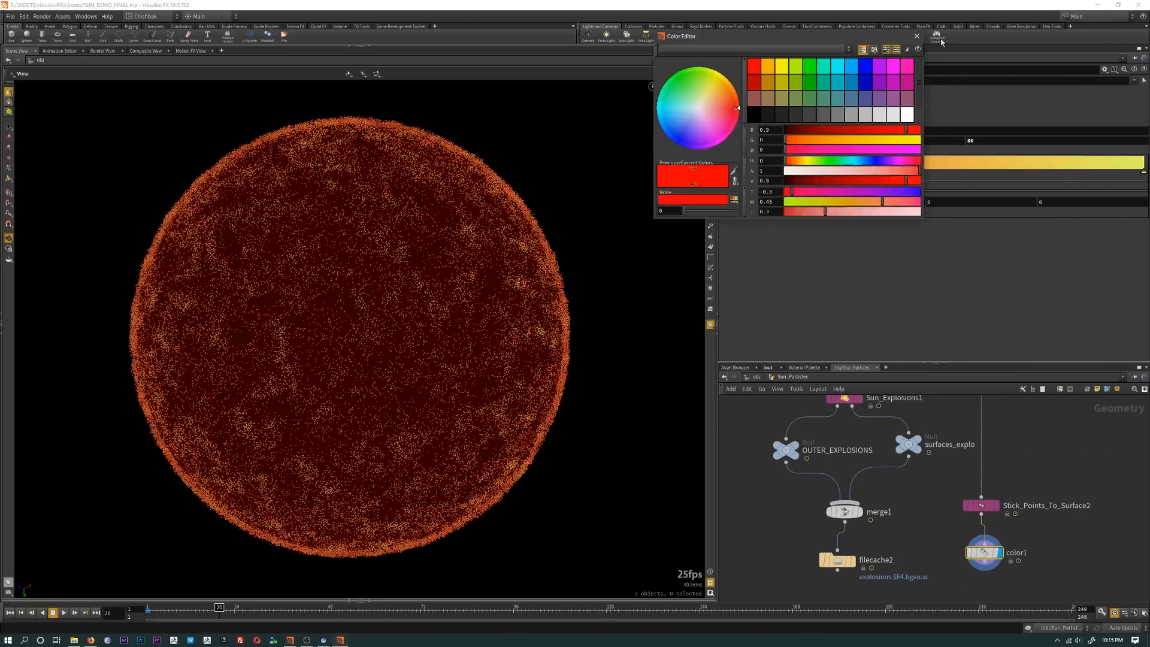
click(917, 36)
Step: Copy the Big Explosions Color attribute ramp from Sun_Explosions1
scroll(915, 478, down, 2)
middle_drag(915, 477, 952, 581)
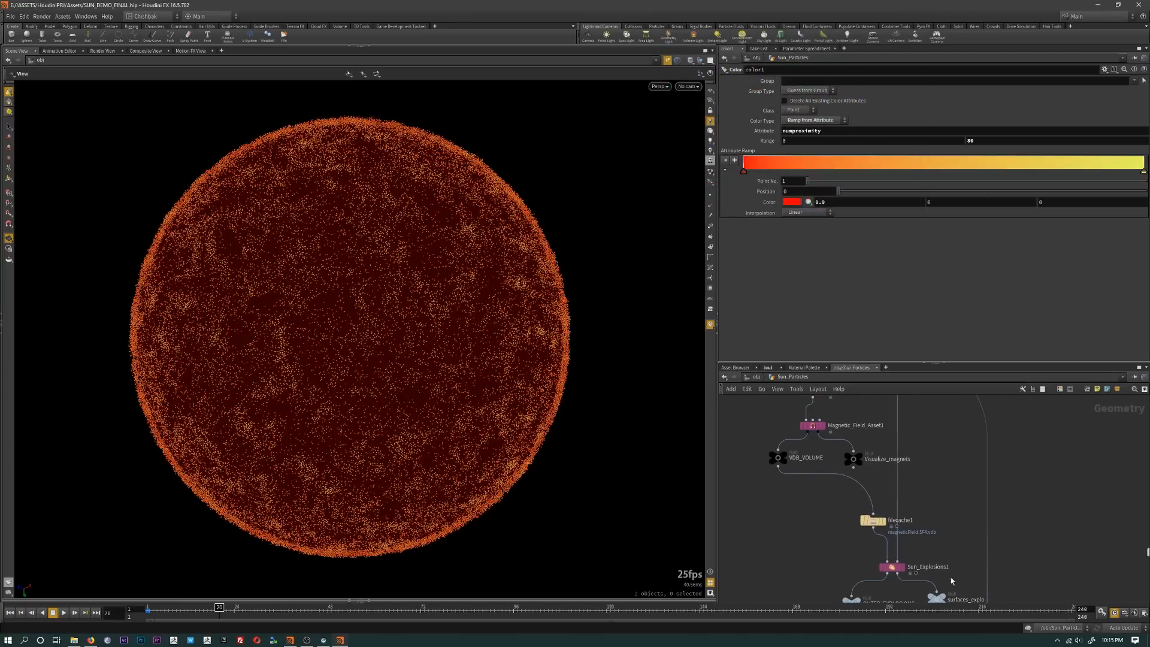
scroll(924, 520, up, 2)
scroll(924, 519, down, 2)
middle_drag(924, 519, 956, 445)
scroll(972, 555, down, 3)
scroll(955, 503, up, 3)
mouse_move(930, 468)
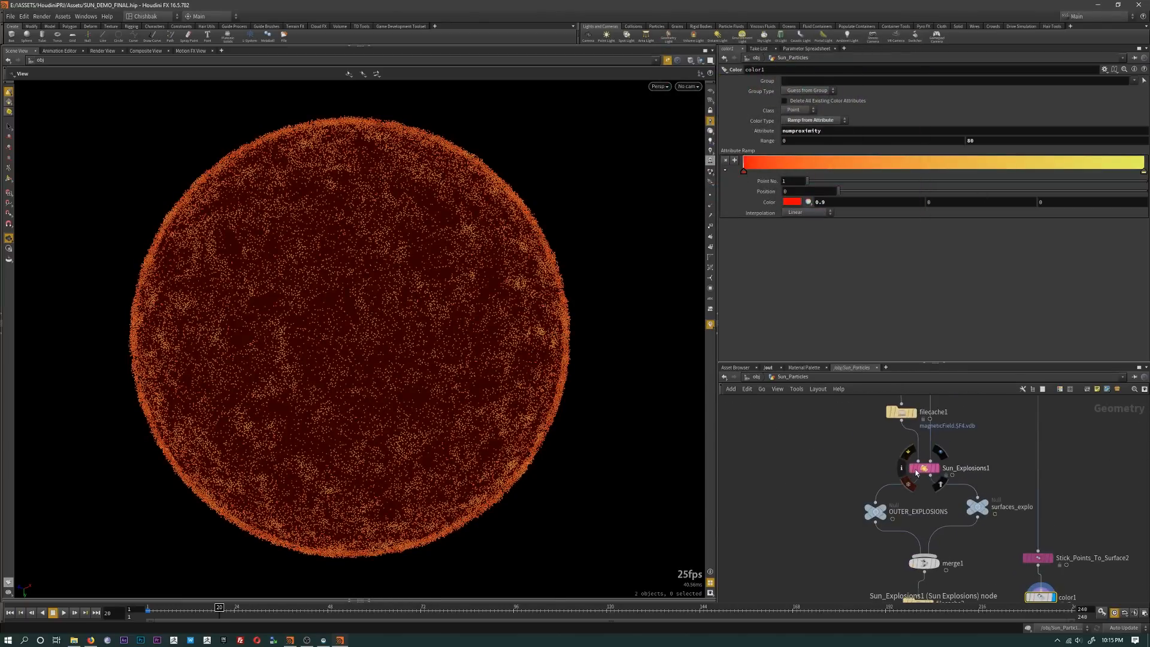
click(927, 469)
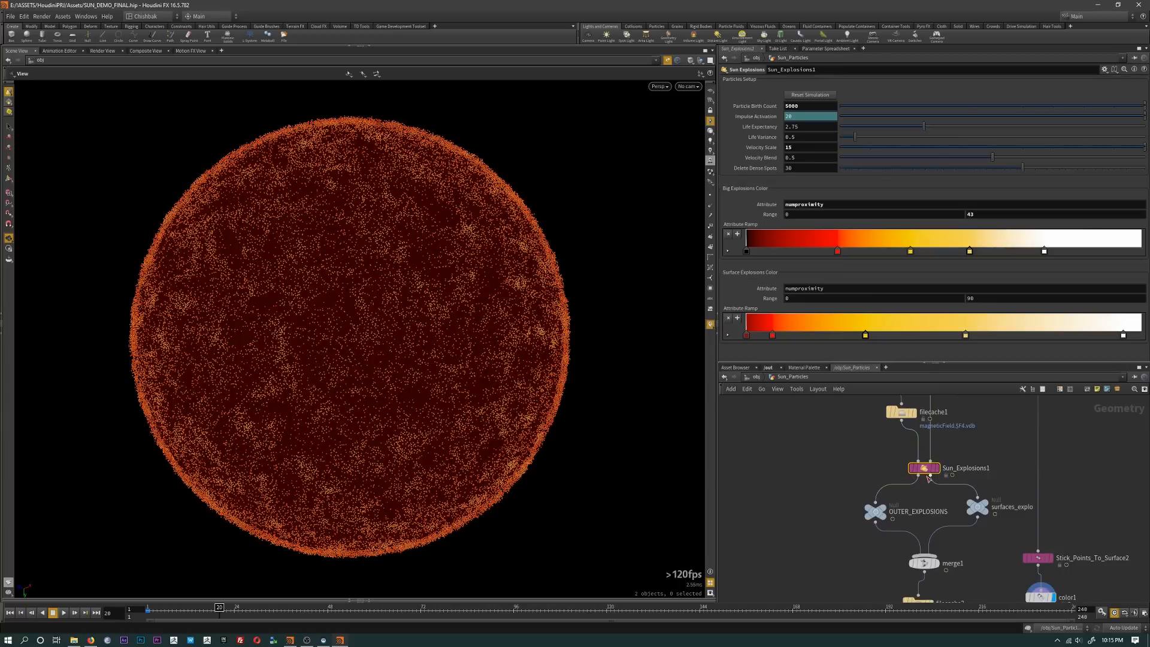
right_click(734, 223)
click(772, 271)
middle_drag(829, 477, 783, 399)
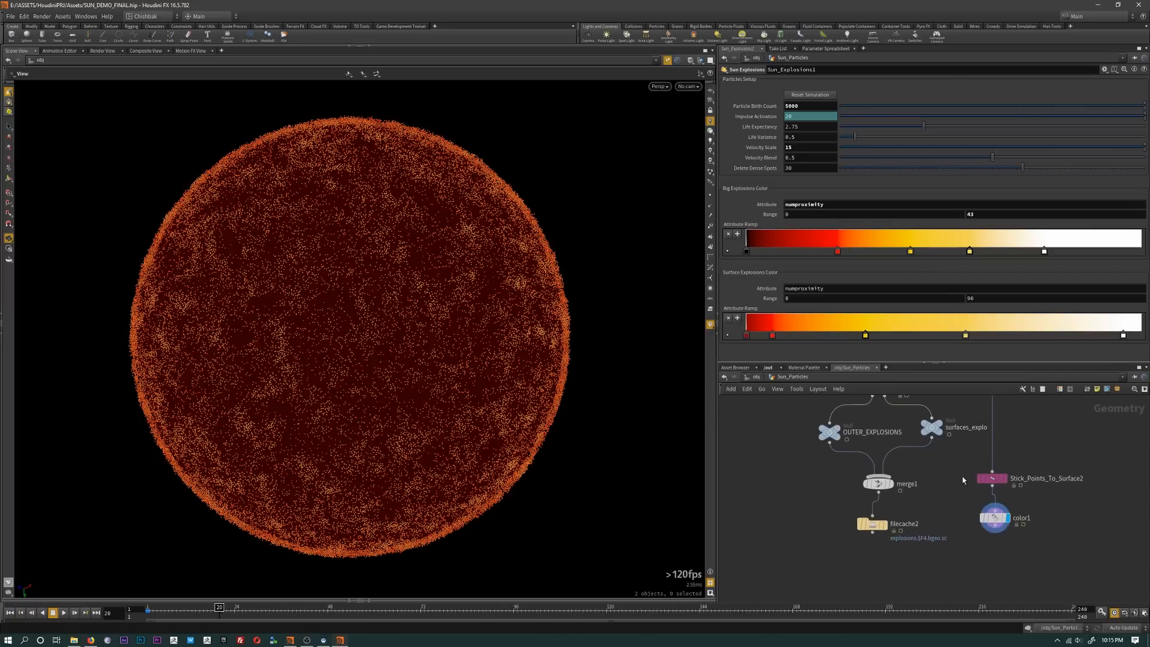
Step: Paste the copied ramp values into color1's attribute ramp
click(991, 478)
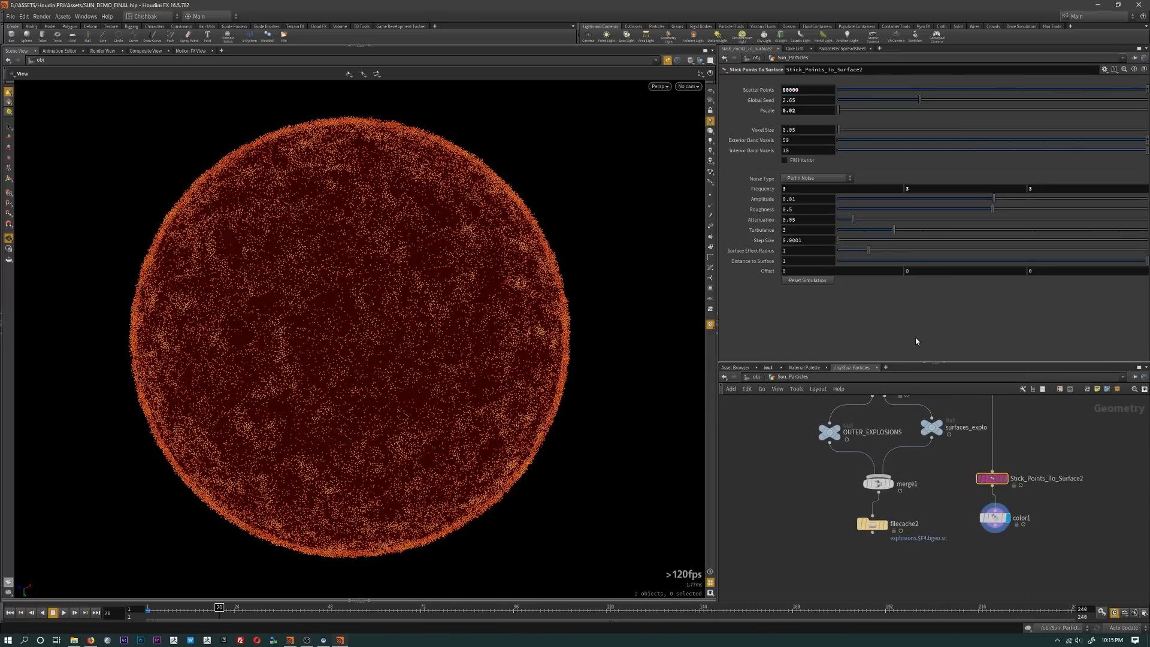
click(994, 518)
right_click(741, 152)
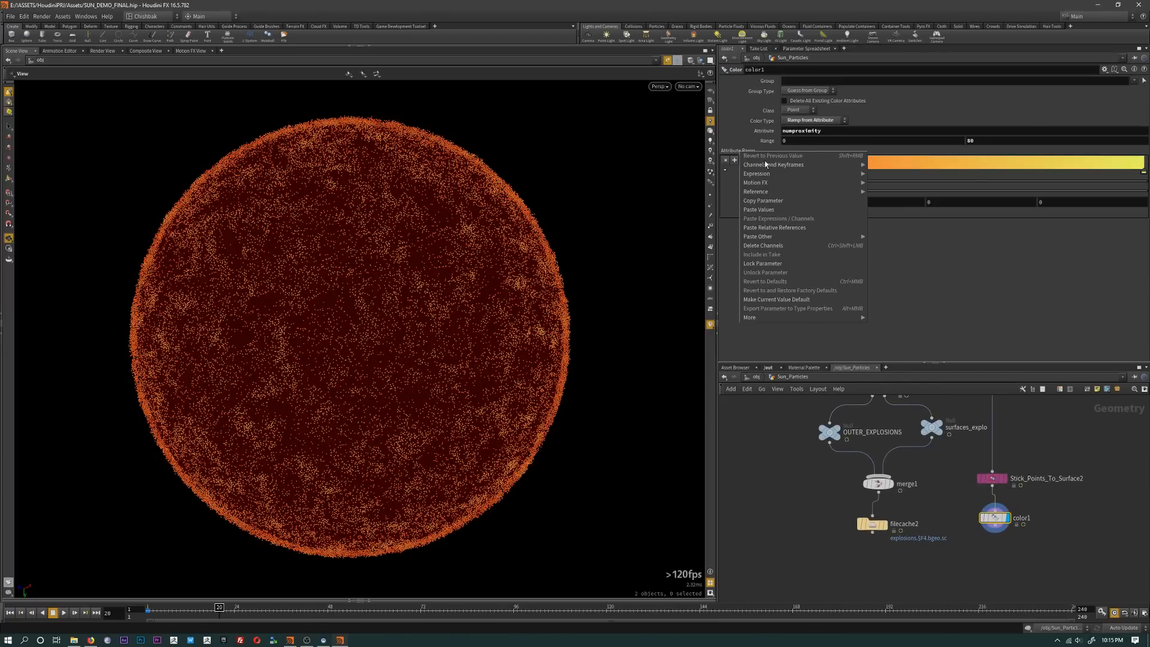
click(781, 211)
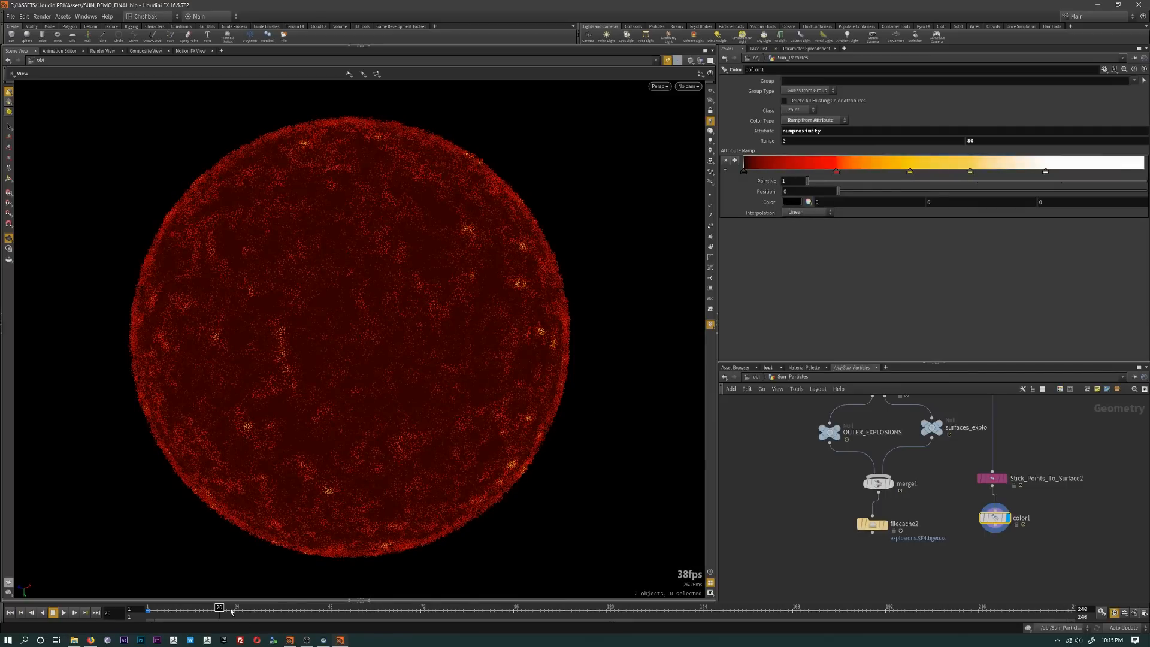
Step: Shift color1's red ramp point to about 0.09 and set the first point's red value to 0.047, checking frames 72 and 62
drag(231, 612, 420, 611)
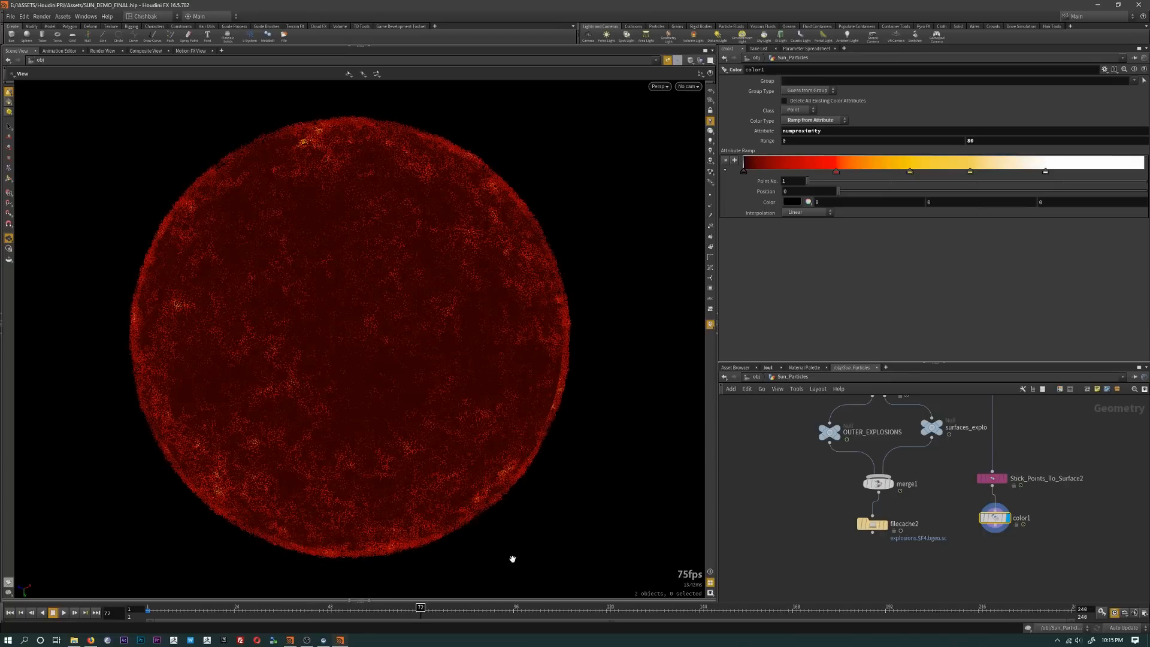
drag(812, 172, 780, 172)
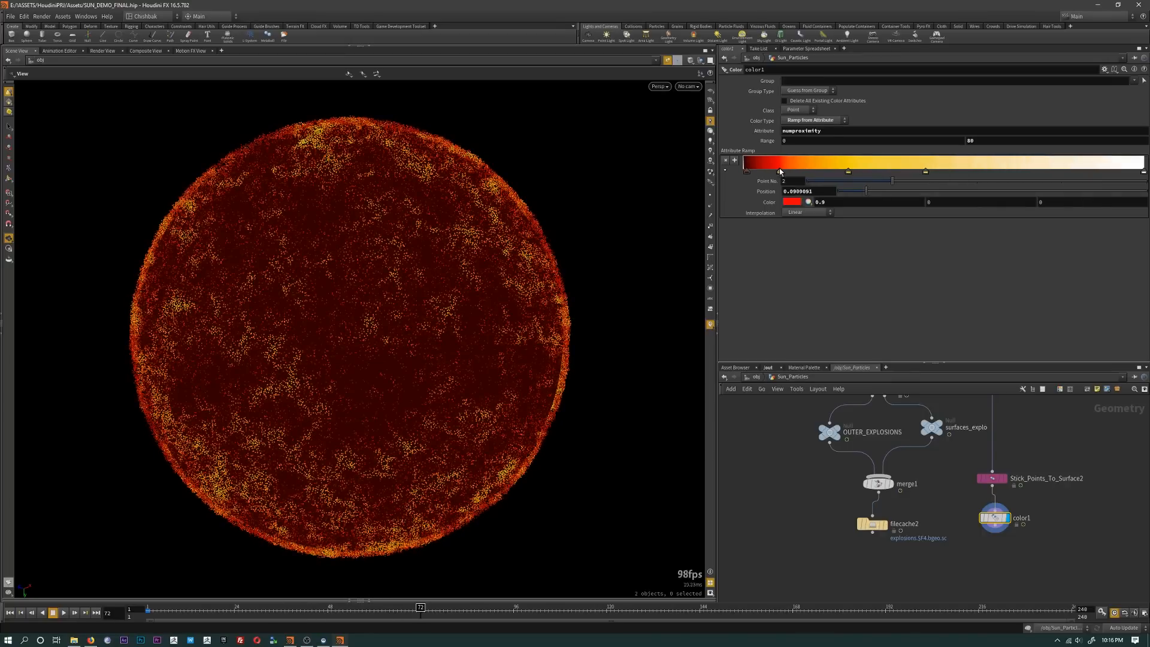
click(746, 171)
drag(420, 610, 279, 617)
Step: Switch to the browser to examine the NASA Thermonuclear Art sun video as reference, and return to the Houdini viewport
key(alt+Tab)
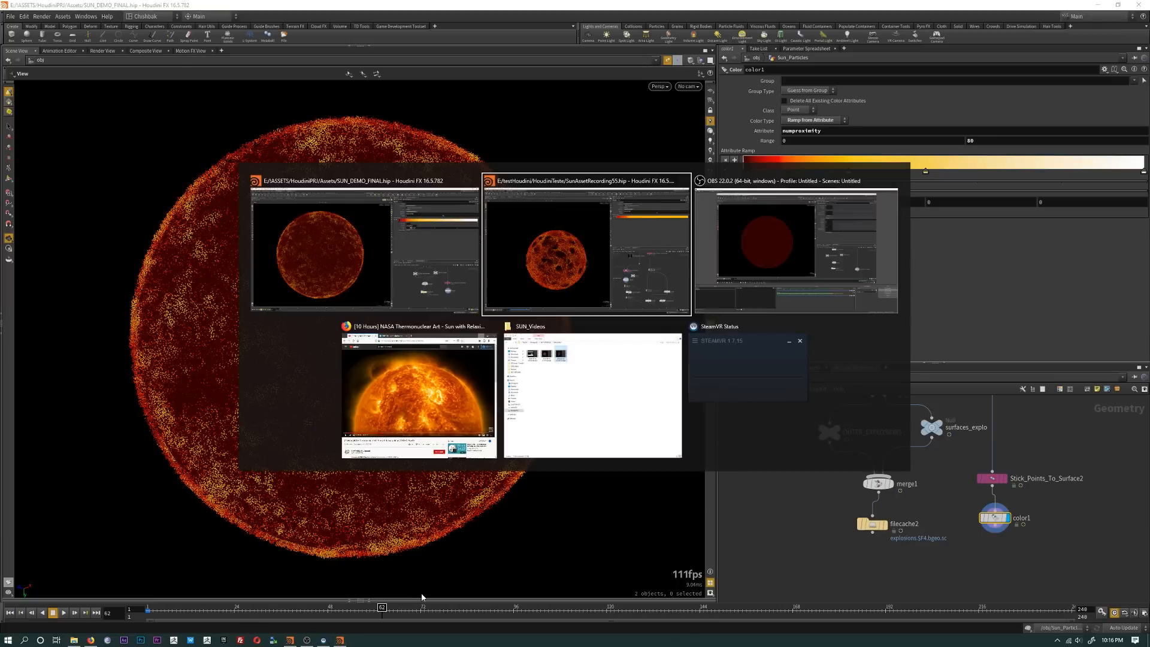
key(alt+Tab)
key(alt+Tab)
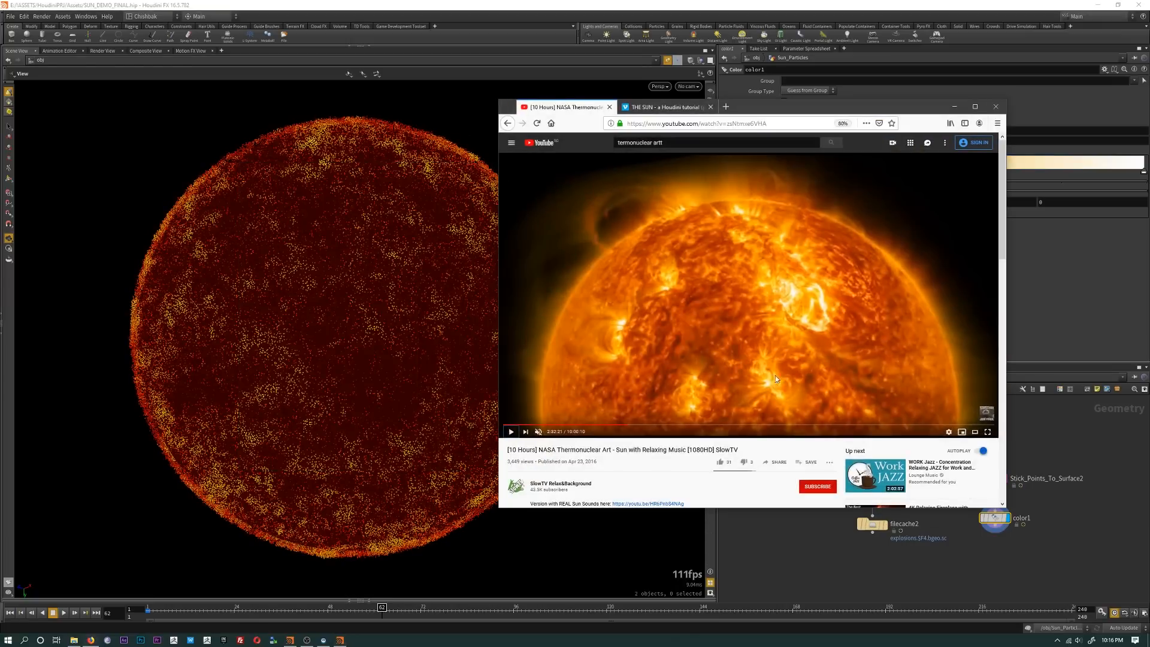
click(947, 106)
drag(401, 367, 445, 393)
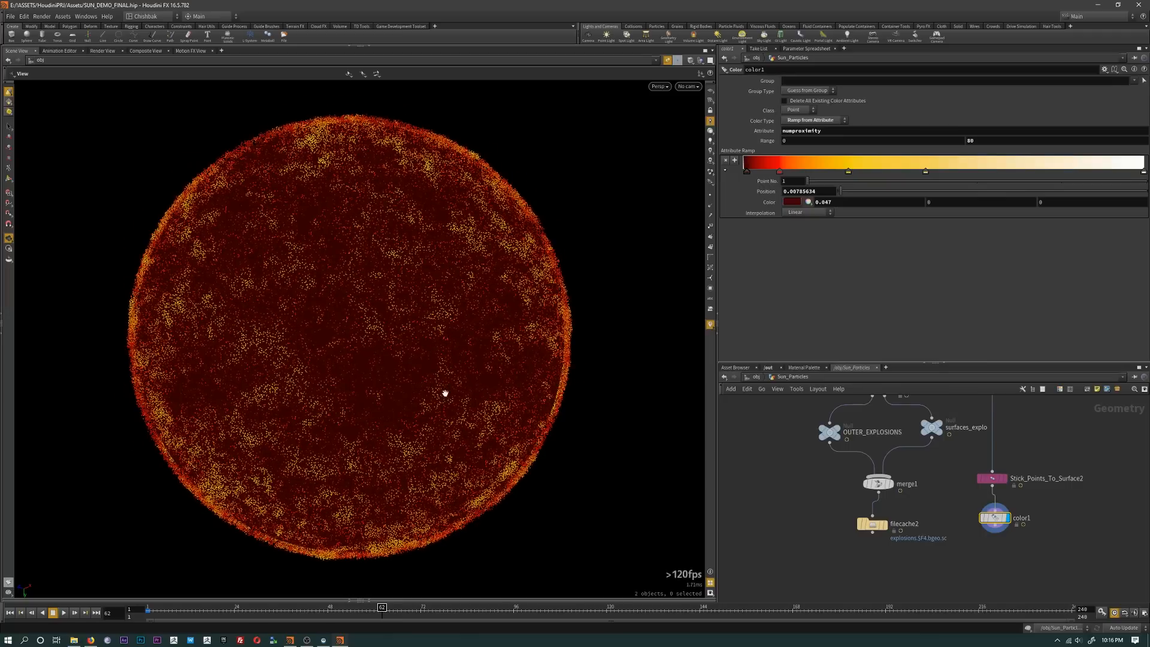
Step: Add a Trace node to the network just below color1
middle_drag(1014, 540, 1012, 527)
click(992, 520)
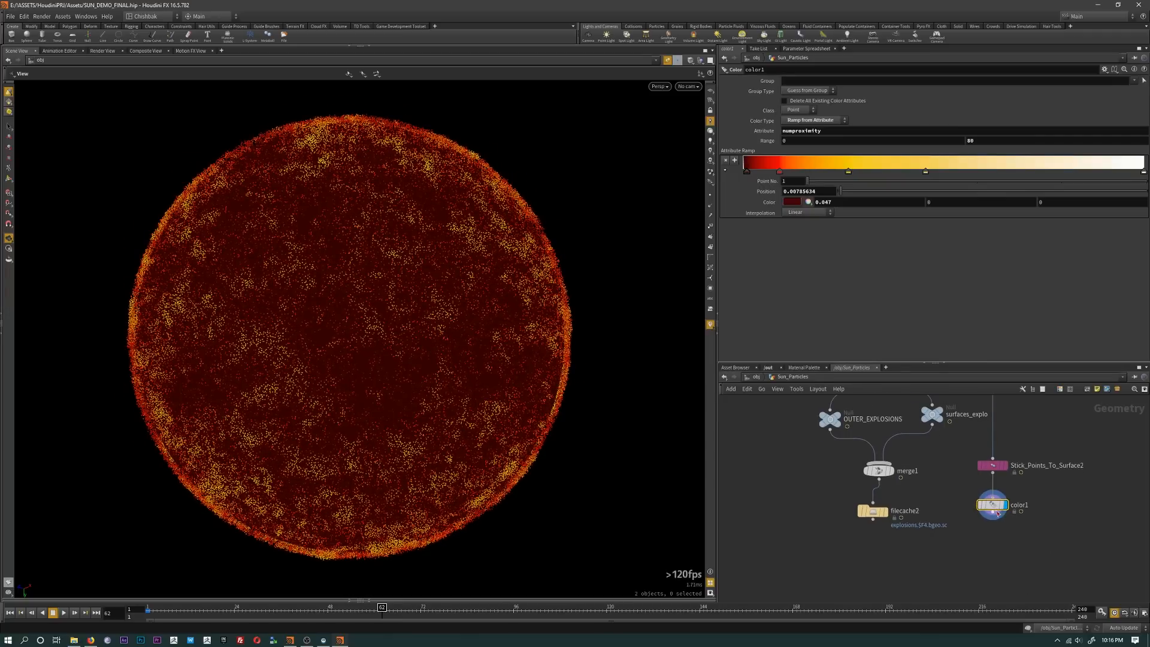
key(Tab)
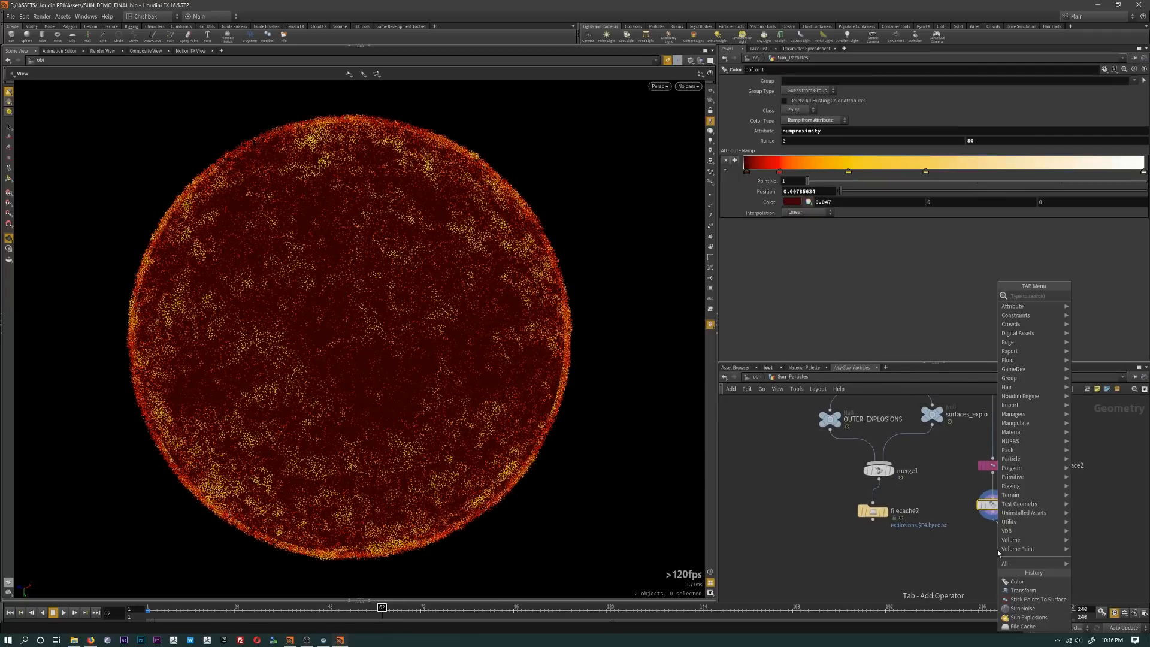
text(trace)
key(Return)
click(997, 548)
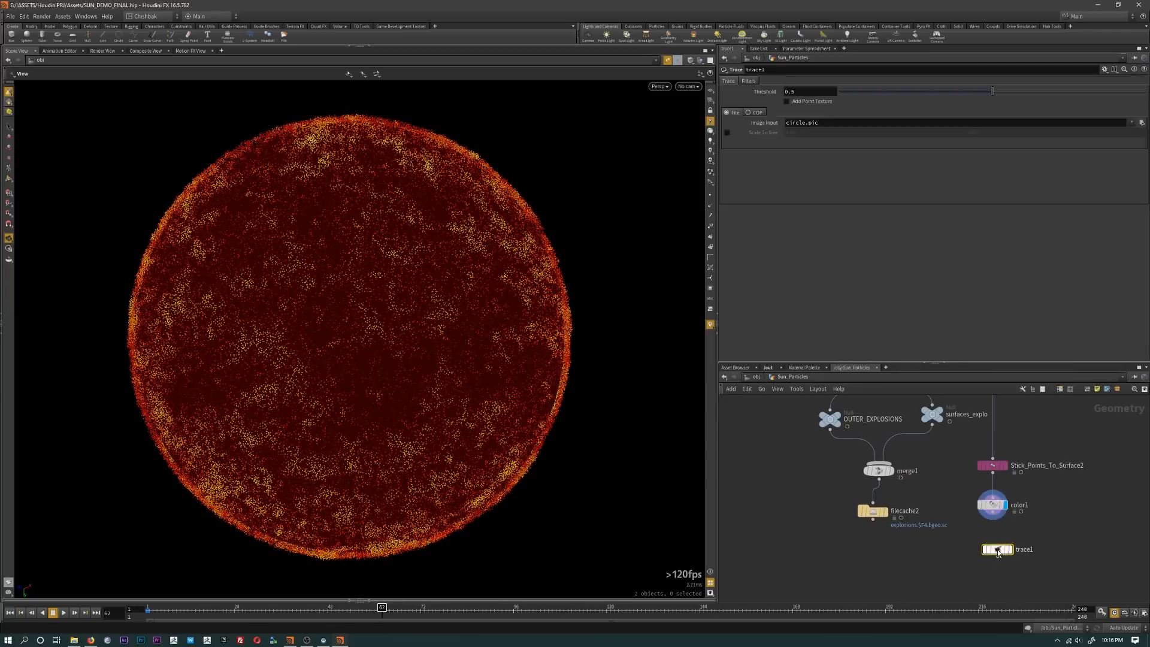
mouse_move(997, 548)
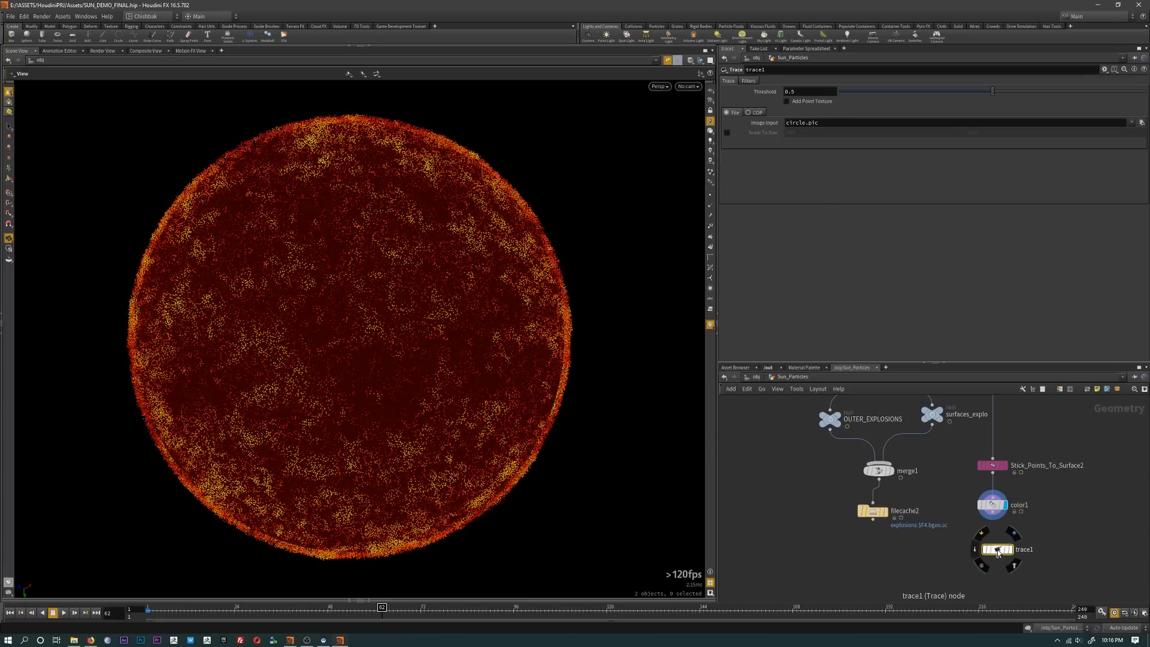
Step: Replace the Trace node with a Trail node connected to color1's output and display its result
key(Delete)
key(Tab)
text(trail)
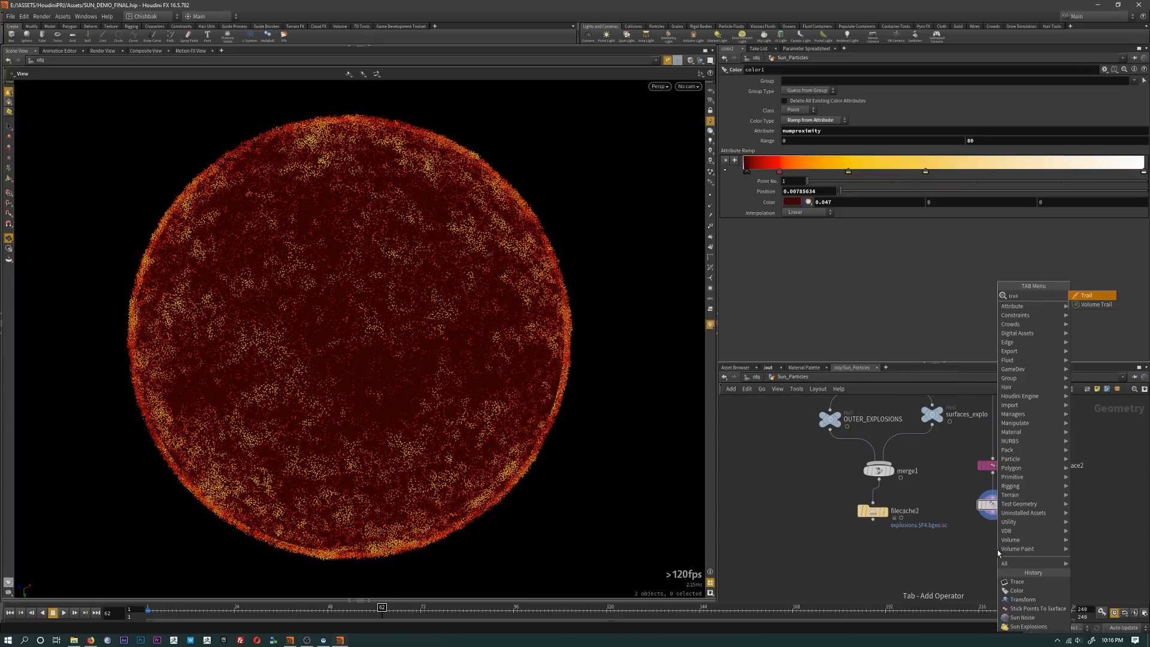
key(Return)
click(997, 549)
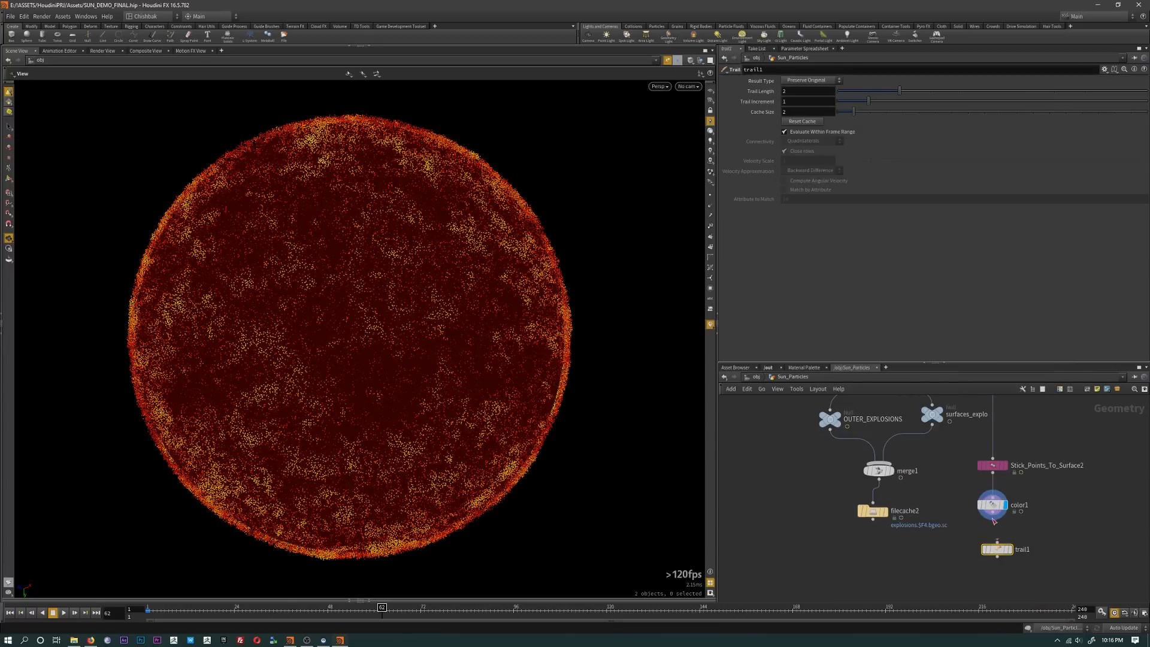
drag(993, 516, 997, 544)
click(1011, 551)
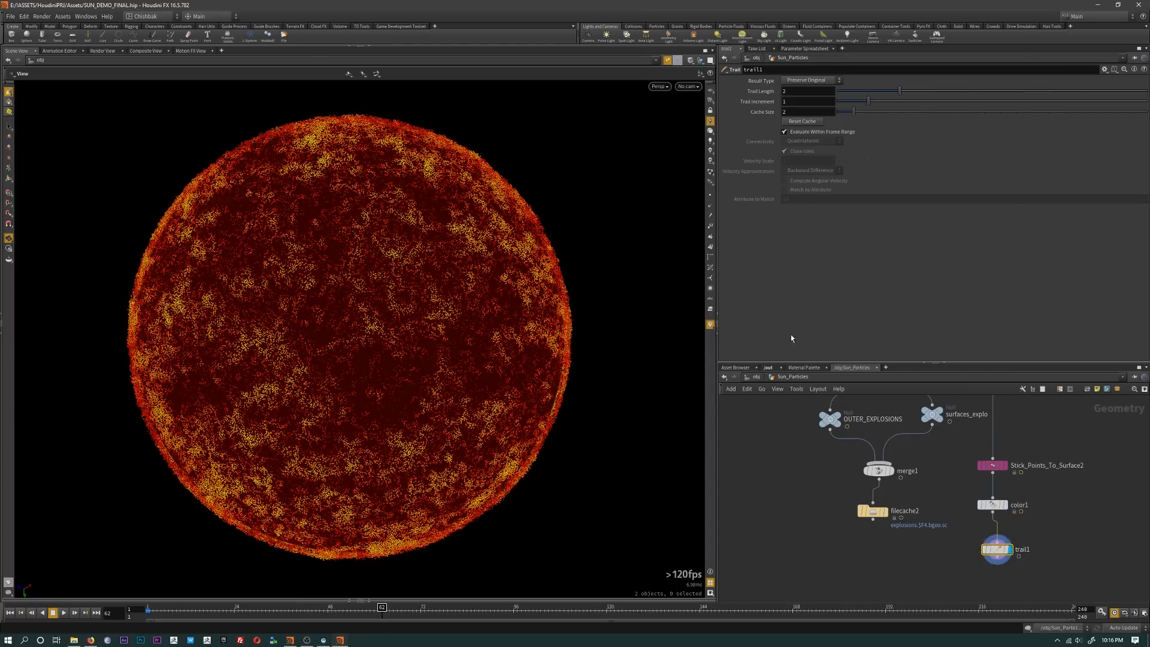
Step: Set trail1's trail length to 5 and trail increment to 2, scrubbing the timeline to check the particles
text(4)
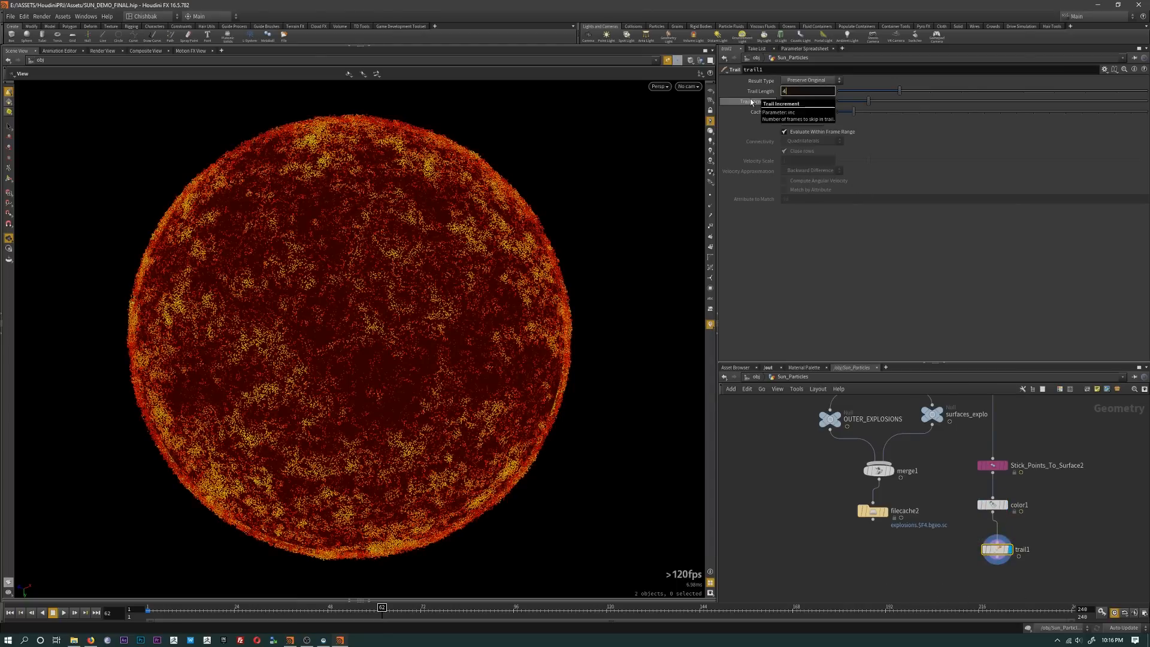
key(Return)
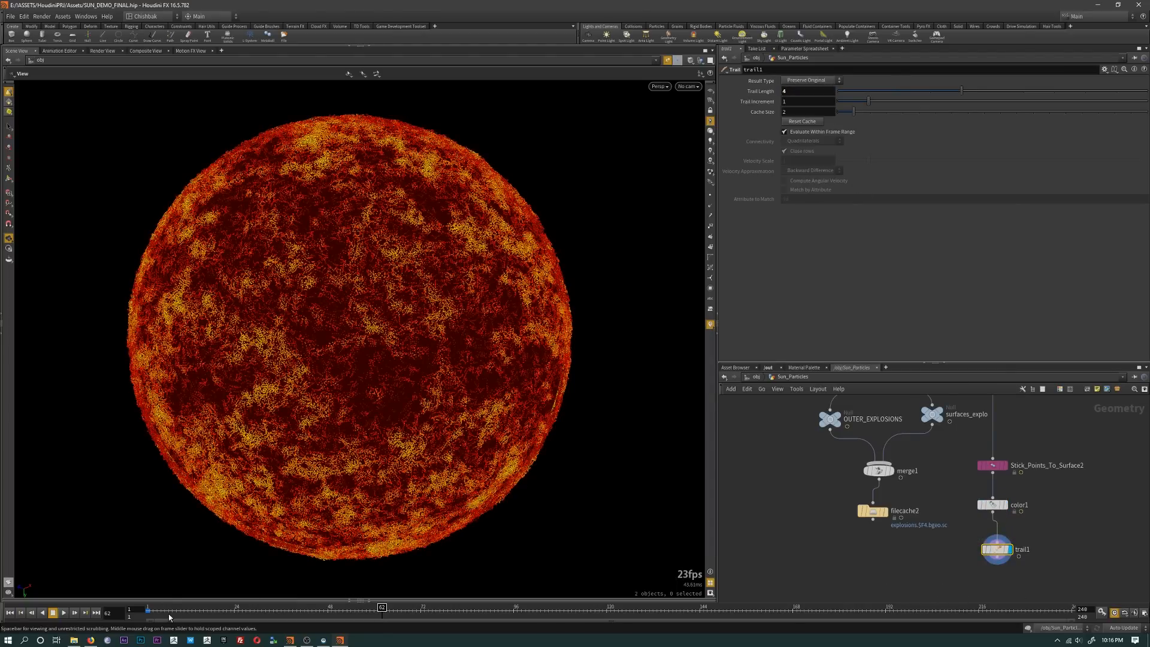
drag(169, 617, 331, 608)
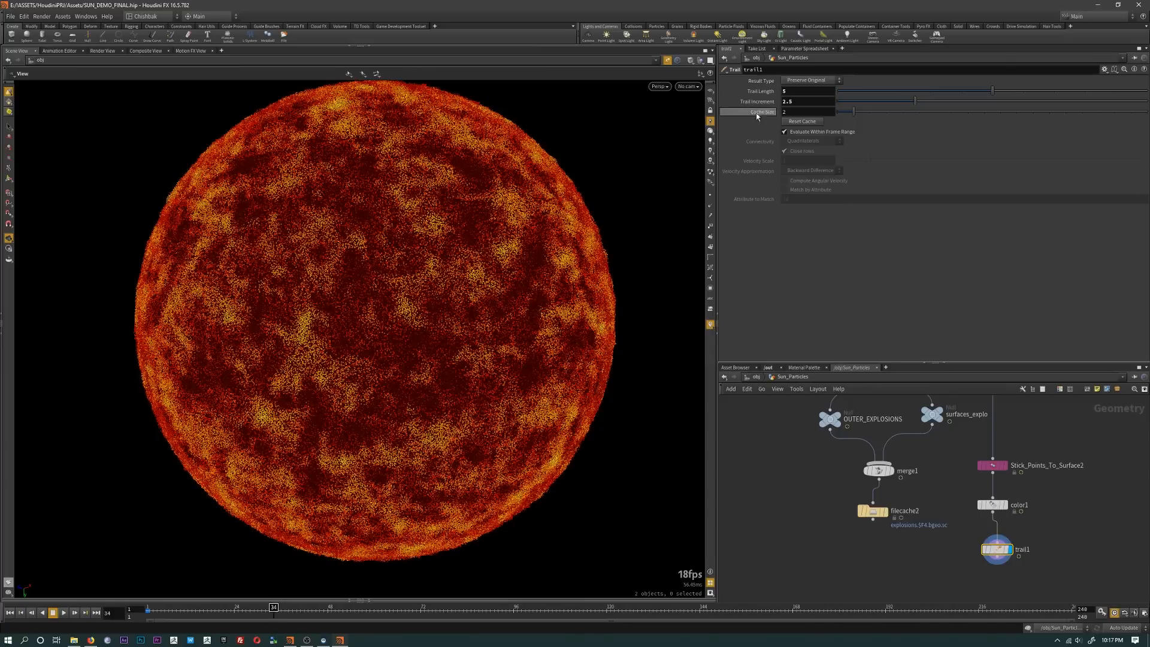
drag(795, 102, 754, 110)
text(2)
key(Return)
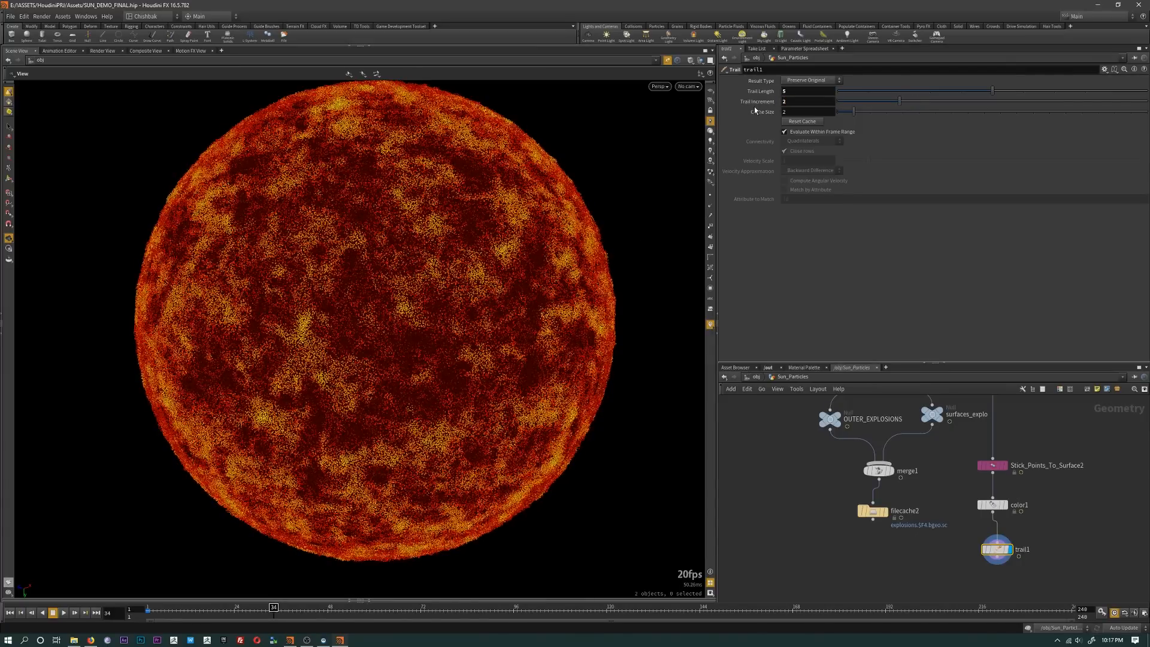
click(169, 609)
drag(169, 609, 262, 607)
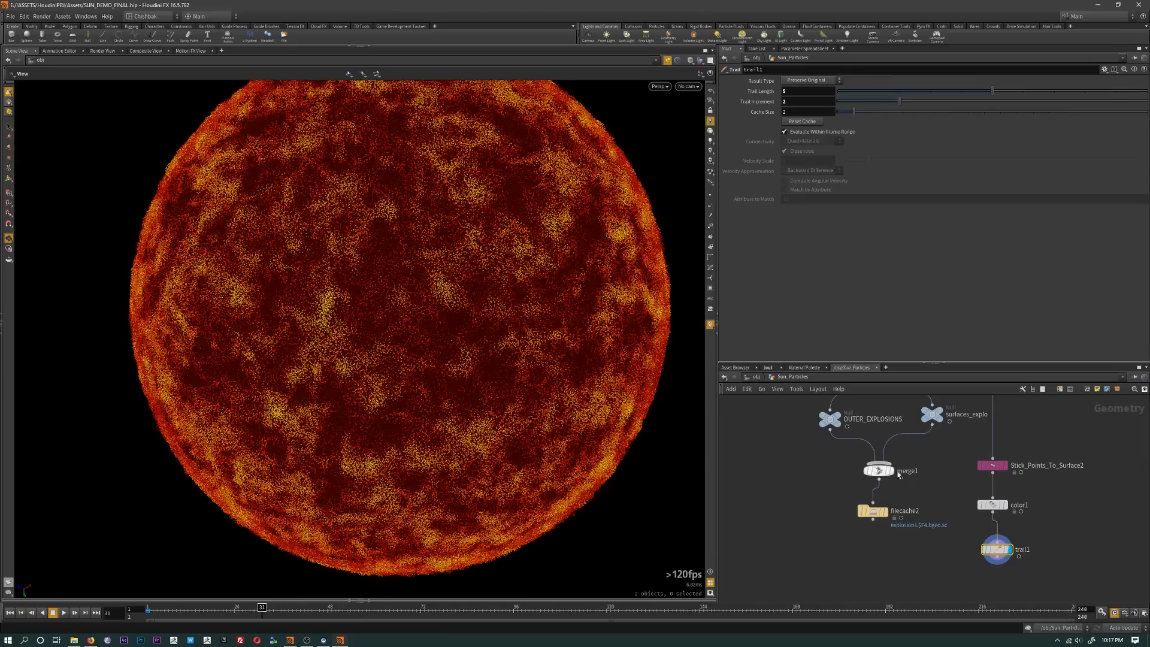
Step: Display Stick_Points_To_Surface2 and scrub the timeline to examine the uncolored particle motion
click(1007, 467)
click(993, 465)
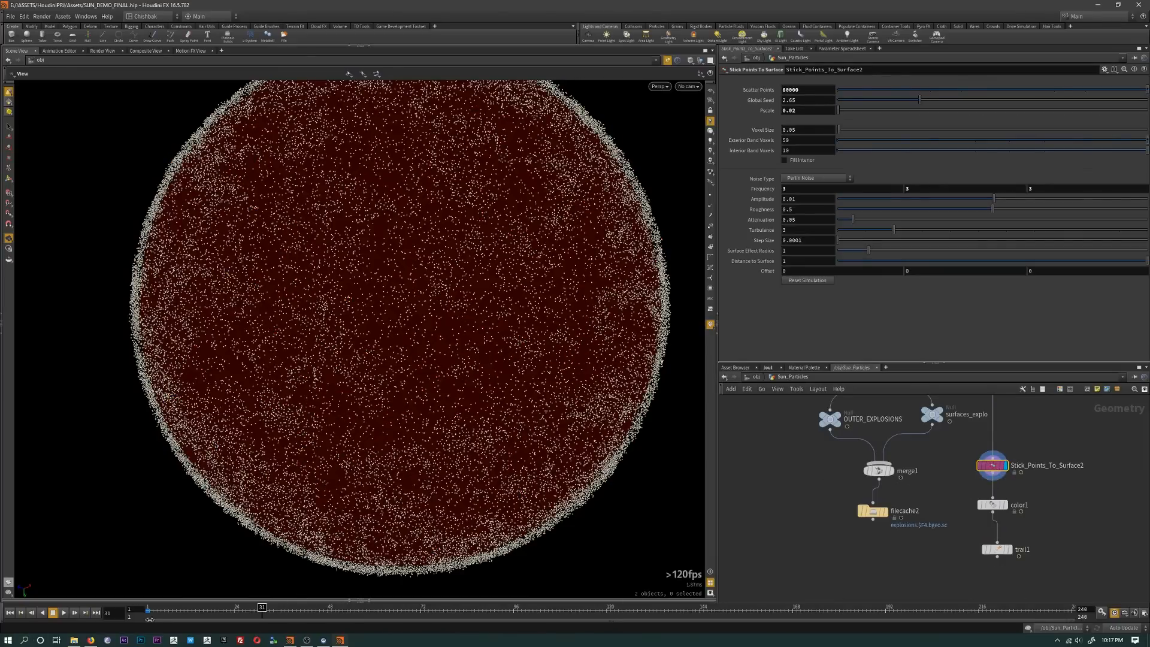
drag(149, 614, 286, 634)
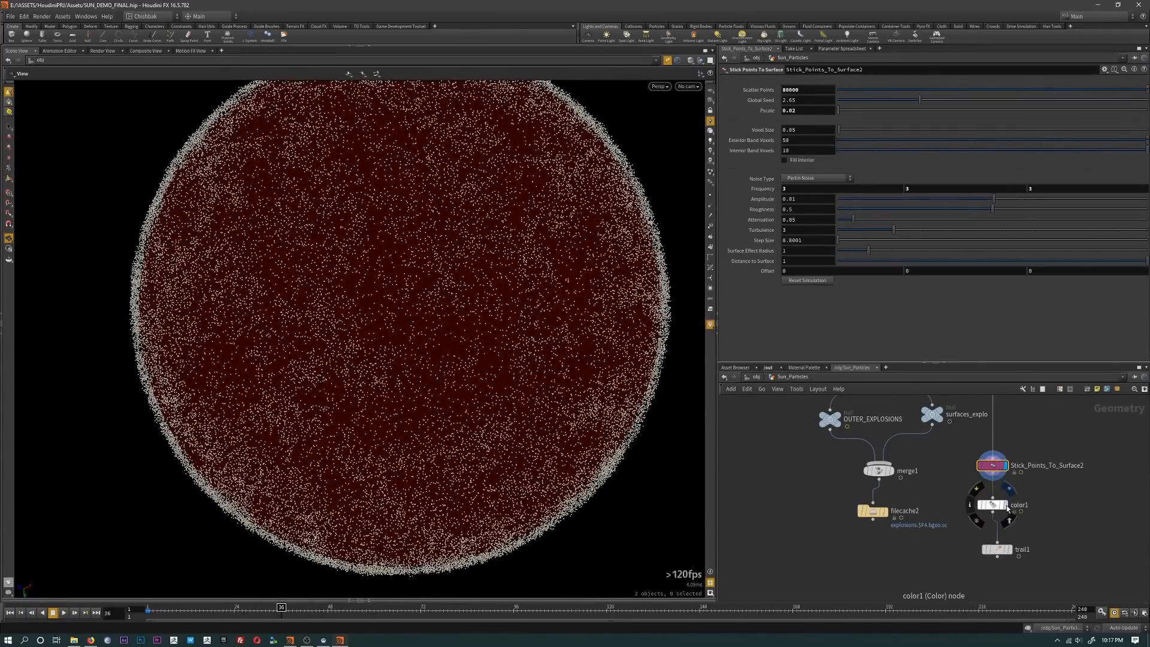
Step: Move color1's fourth ramp point to about 0.54 and set the range maximum to 62, checking the colors through trail1
click(1007, 506)
click(993, 506)
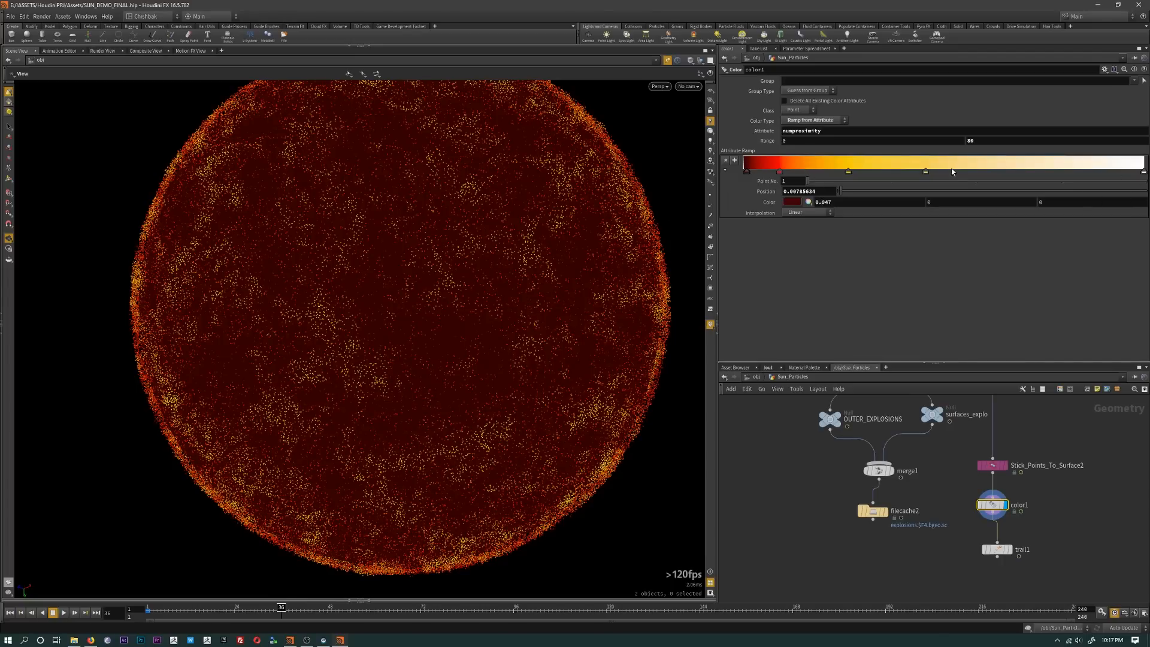
drag(927, 175, 961, 175)
drag(281, 613, 381, 620)
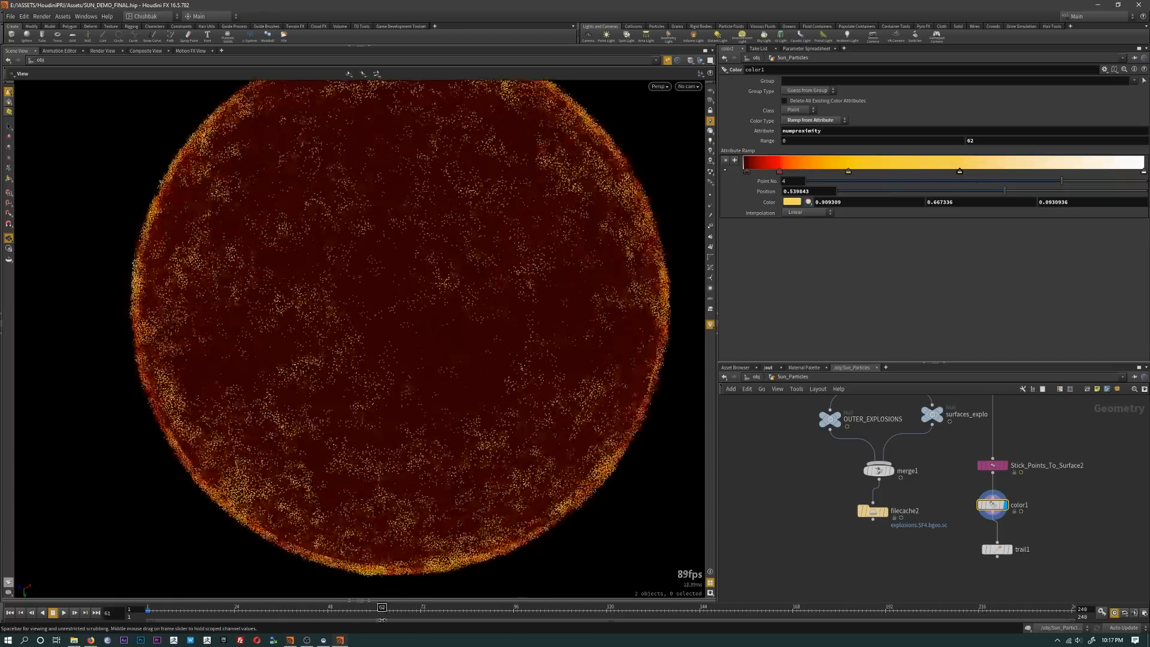
click(1009, 550)
click(1009, 556)
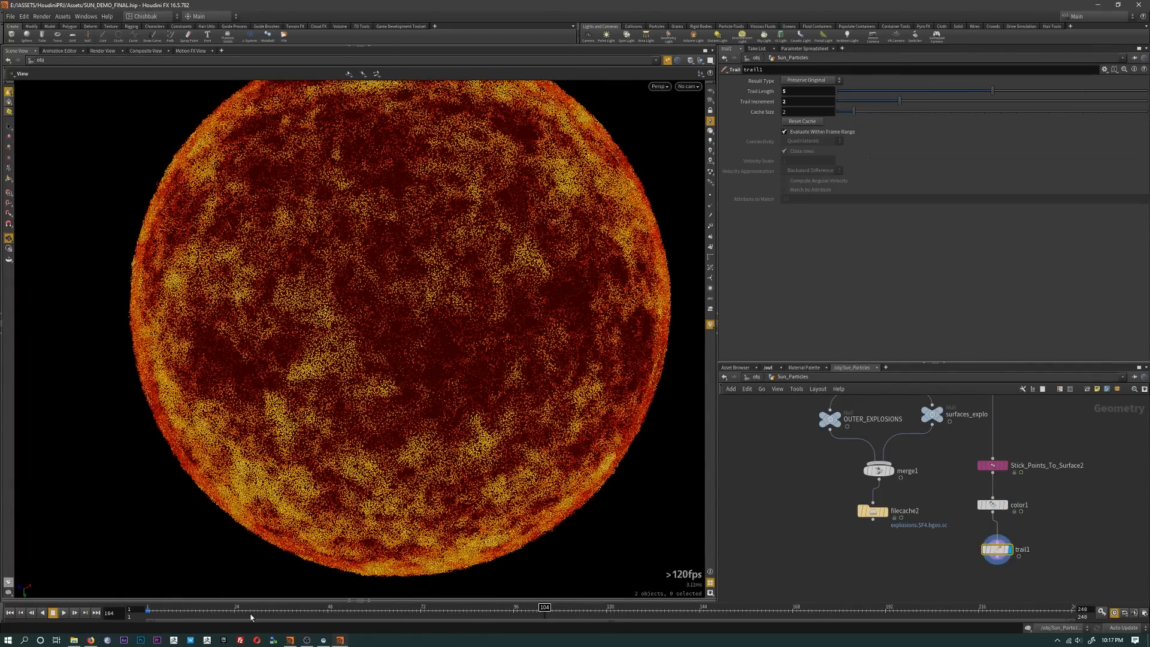
drag(252, 617, 402, 626)
Step: Add a Merge node combining filecache2 and trail1, and display the merged result
scroll(865, 527, down, 4)
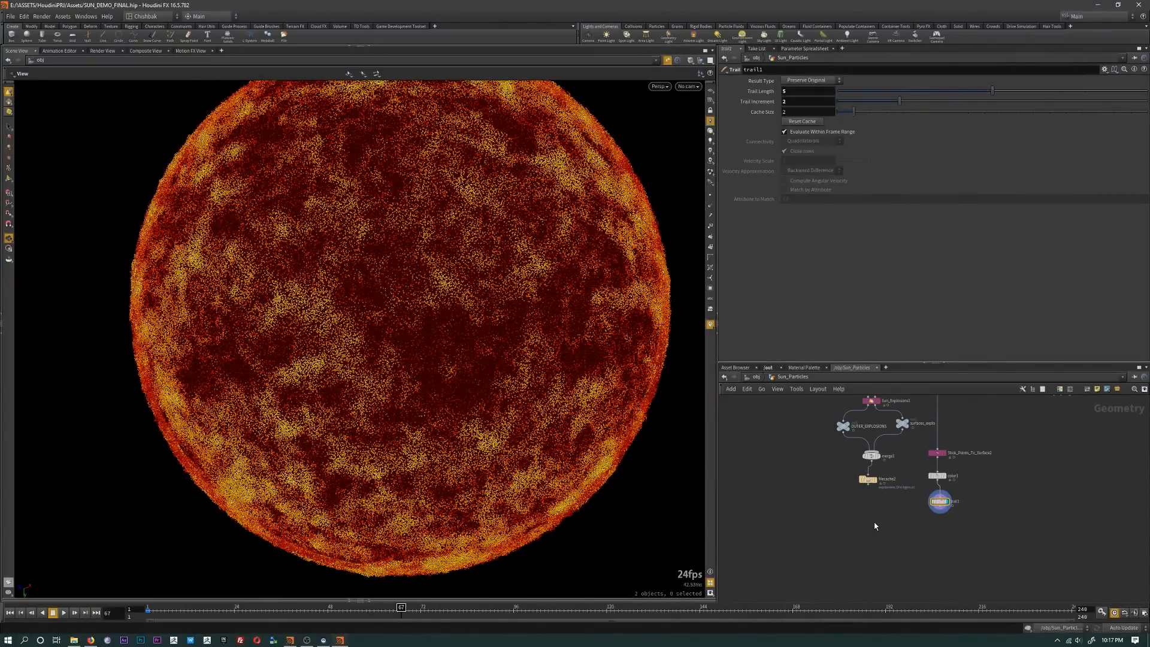
key(Tab)
text(merge)
key(Return)
key(Return)
scroll(876, 503, up, 2)
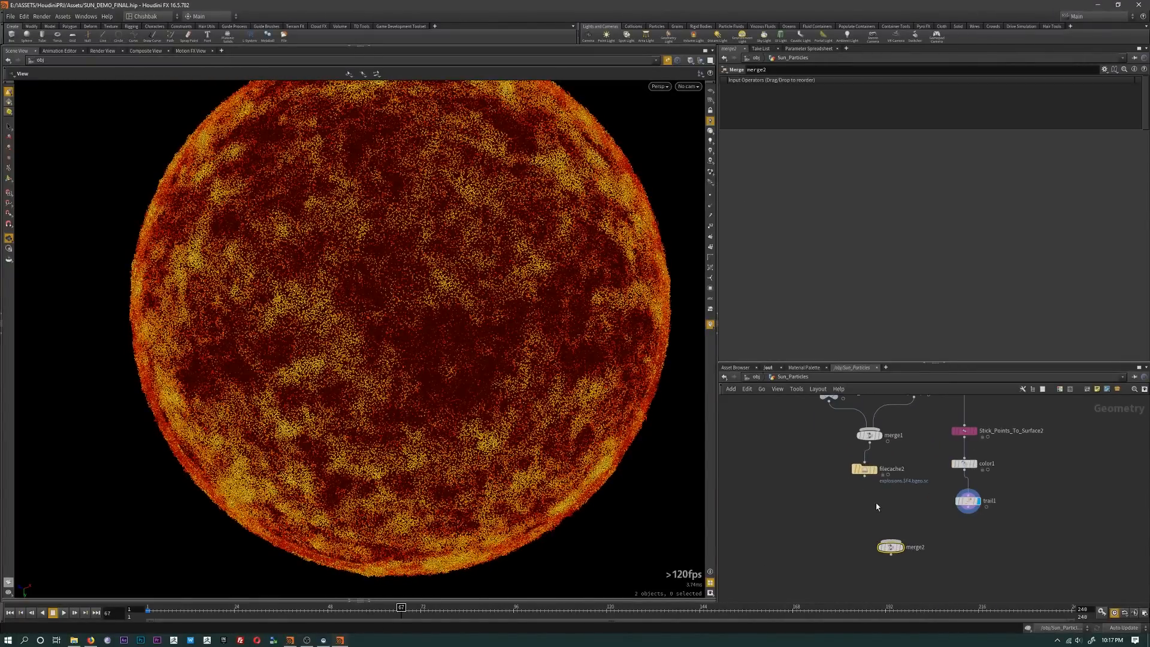
drag(864, 476, 880, 550)
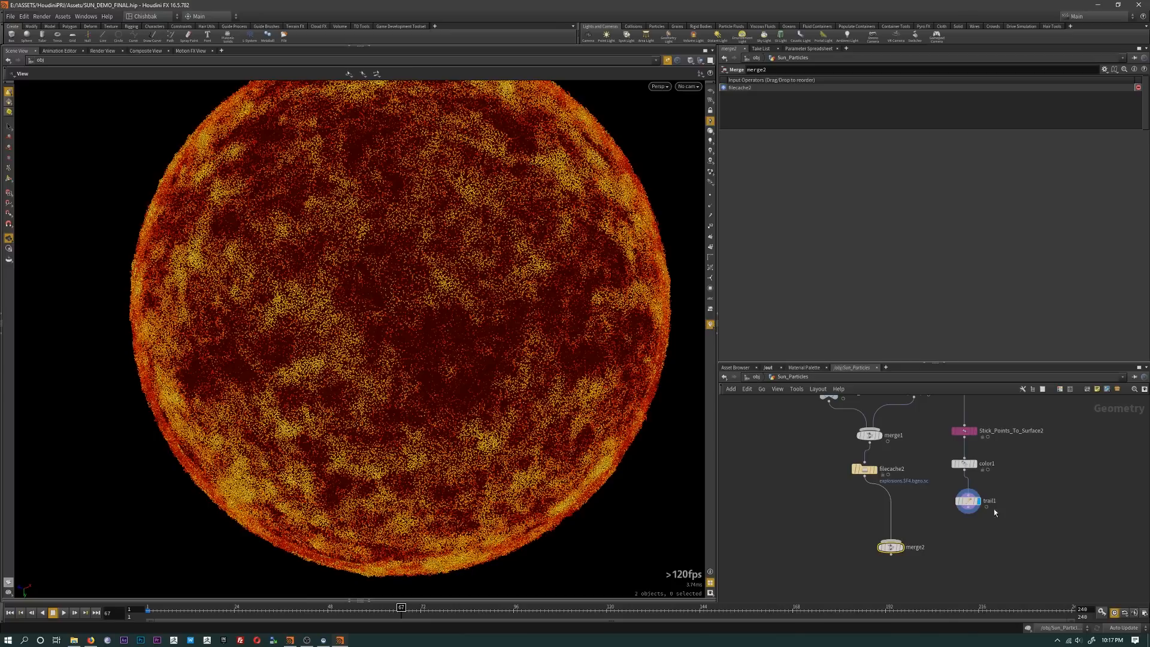
drag(968, 511, 901, 548)
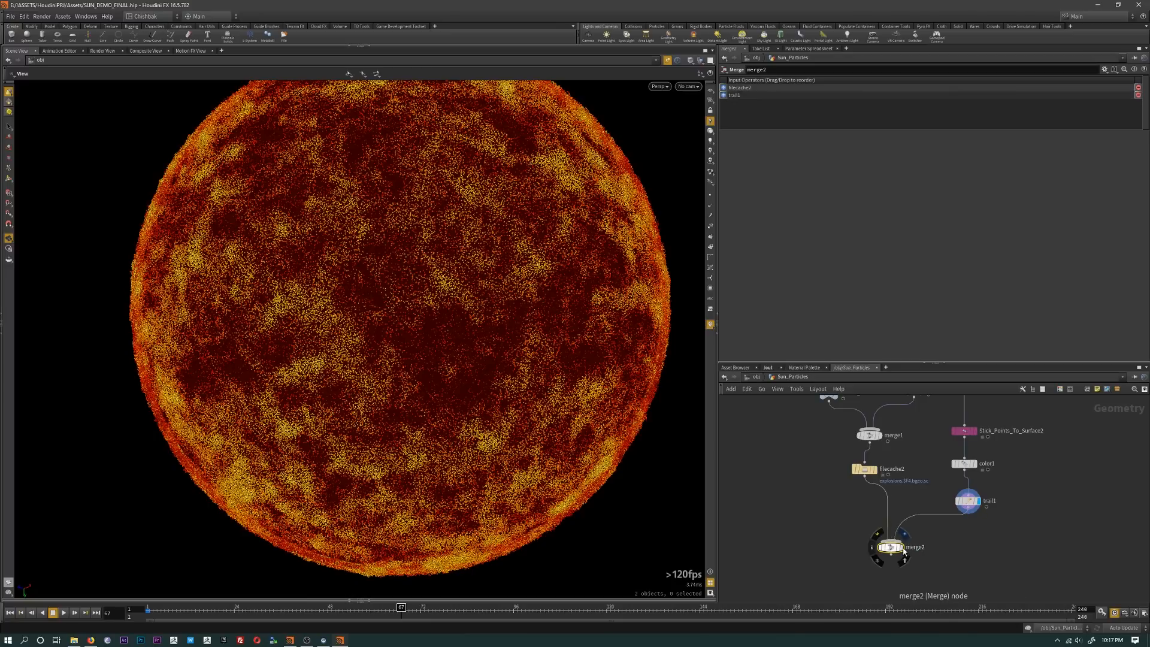
click(904, 536)
Step: Examine the merged sun from several angles and frames, comparing it with the NASA sun video in the browser
scroll(449, 423, down, 3)
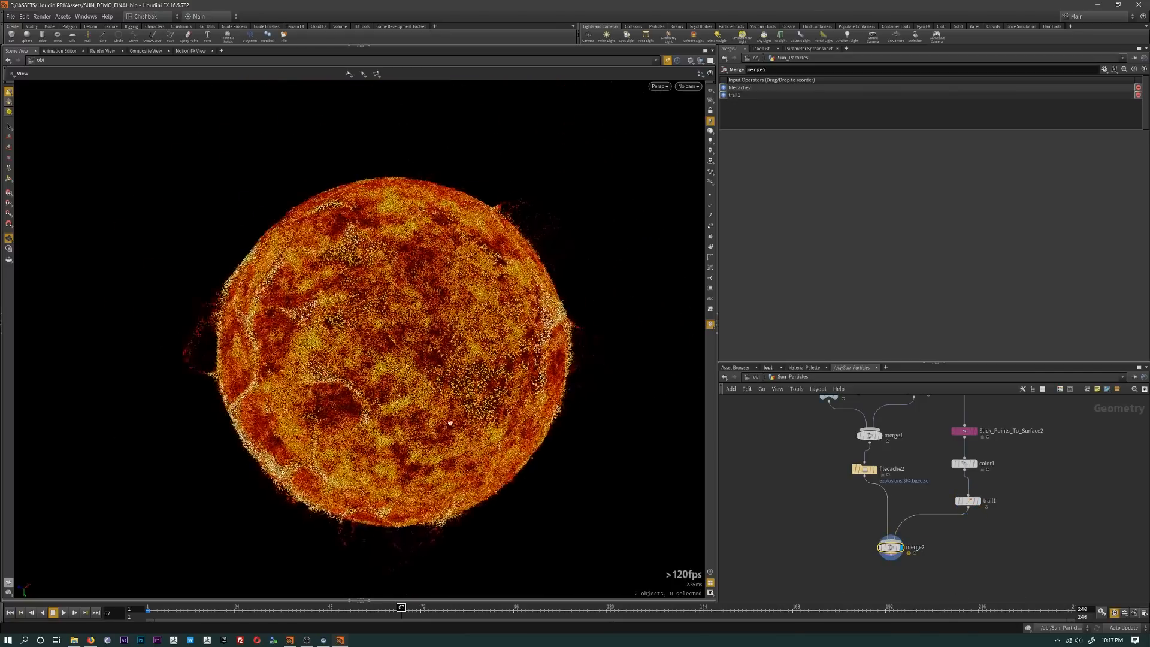
drag(449, 422, 454, 410)
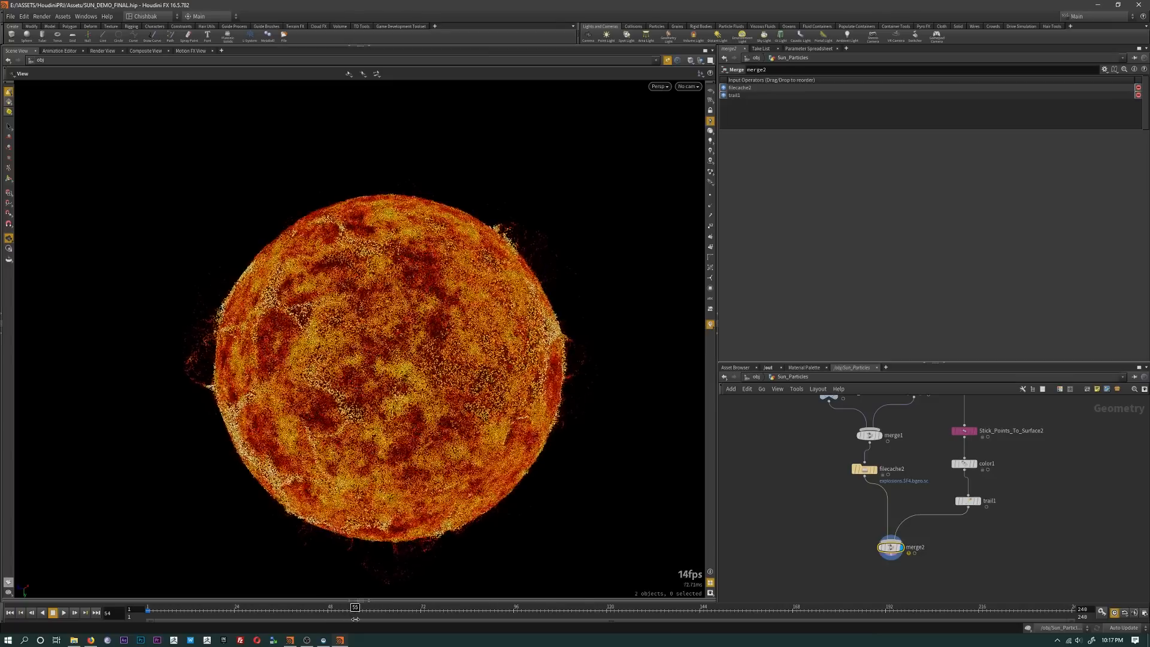
click(446, 616)
key(alt+Tab)
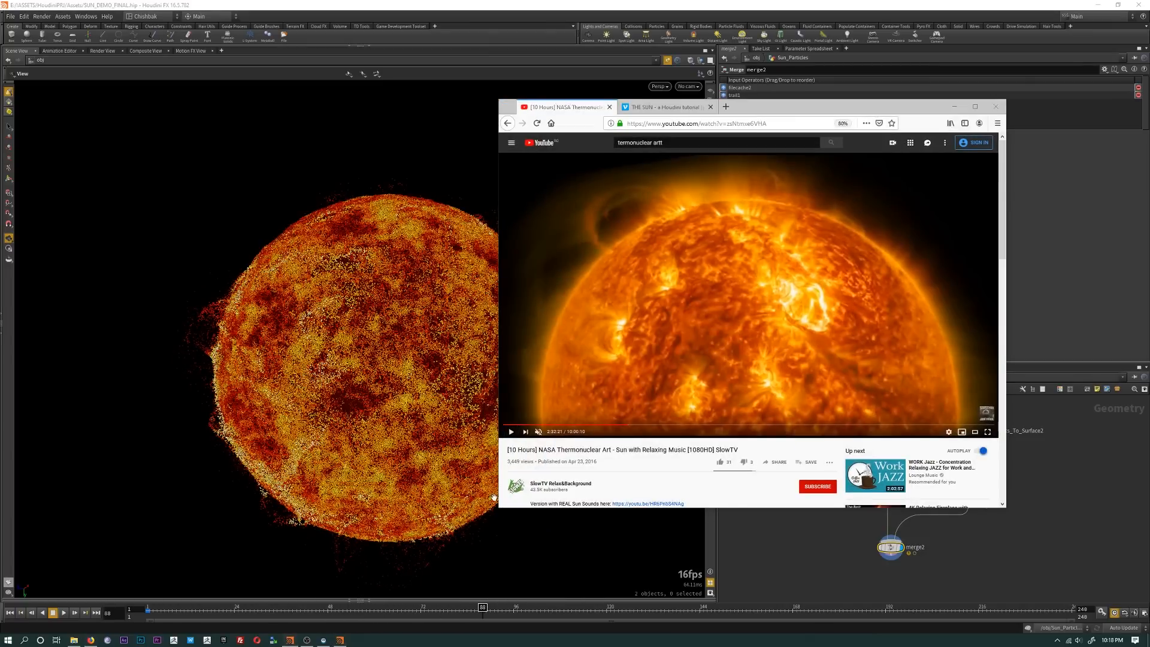
key(alt+Tab)
right_drag(399, 453, 623, 450)
drag(623, 449, 583, 347)
middle_drag(377, 314, 434, 398)
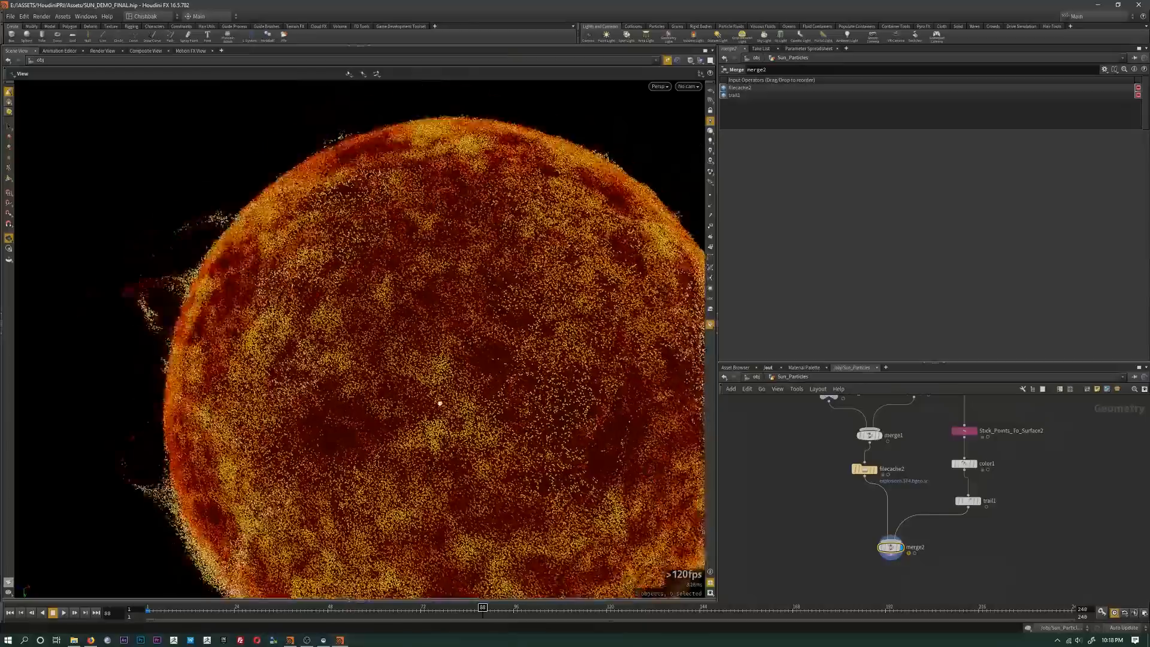
right_drag(433, 397, 446, 437)
drag(298, 613, 569, 613)
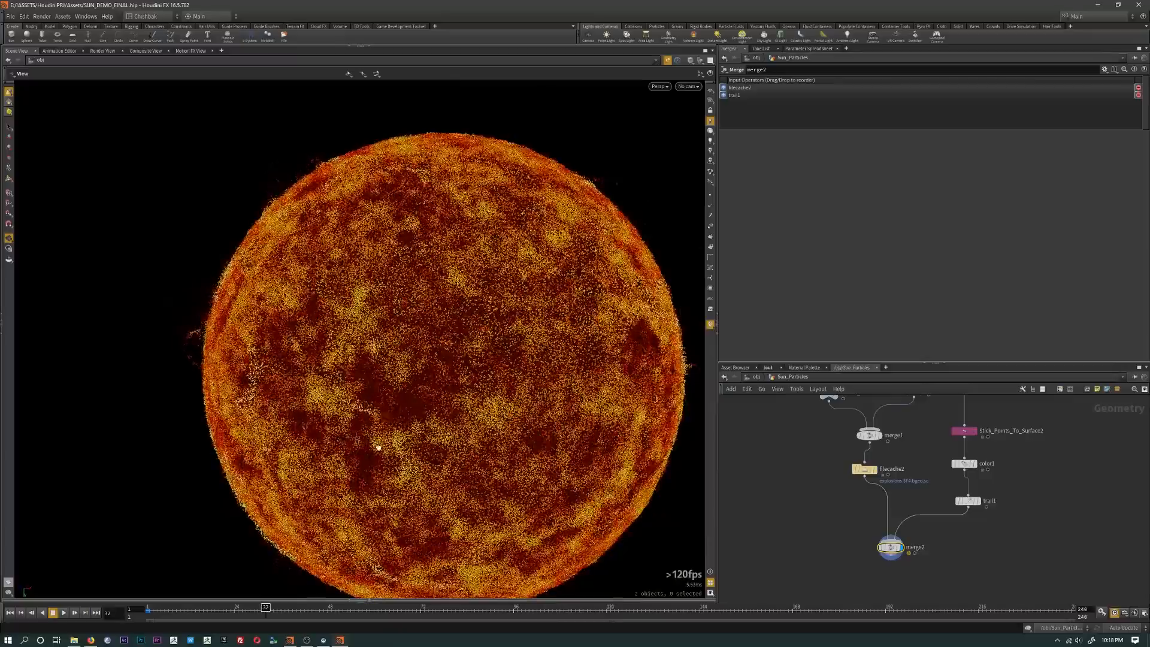
mouse_move(379, 447)
right_down()
mouse_move(431, 404)
mouse_move(398, 403)
mouse_move(554, 423)
mouse_move(372, 433)
right_up()
middle_drag(372, 432, 631, 558)
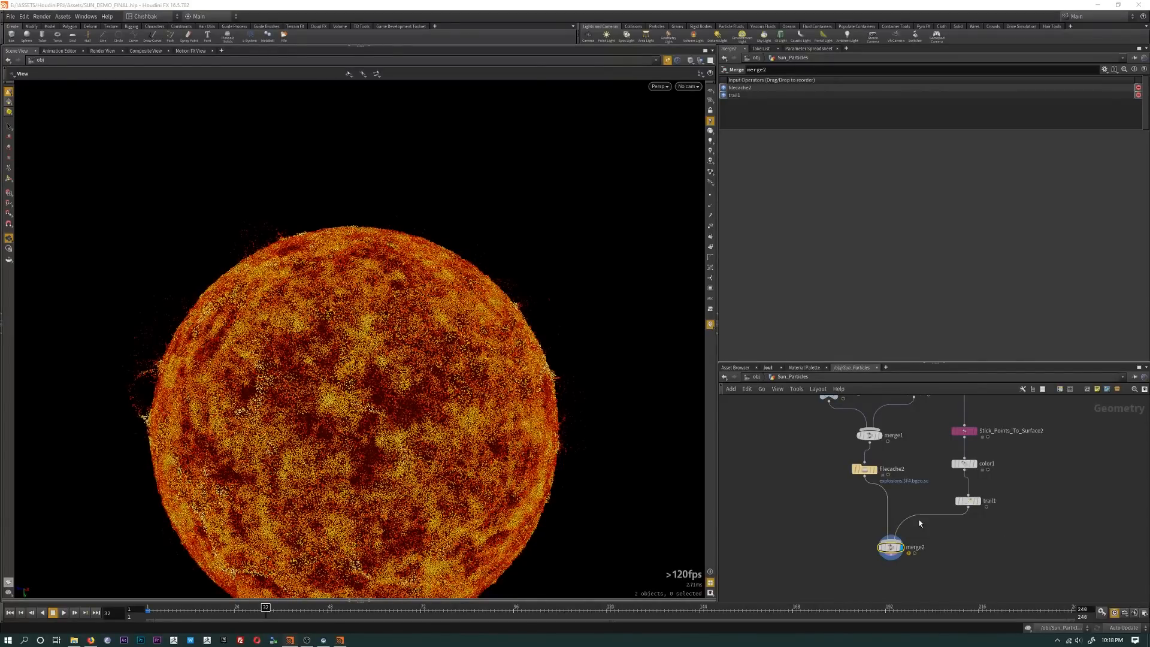
Step: Enlarge the network editor pane to show the whole Sun_Particles node tree
middle_drag(991, 475, 984, 497)
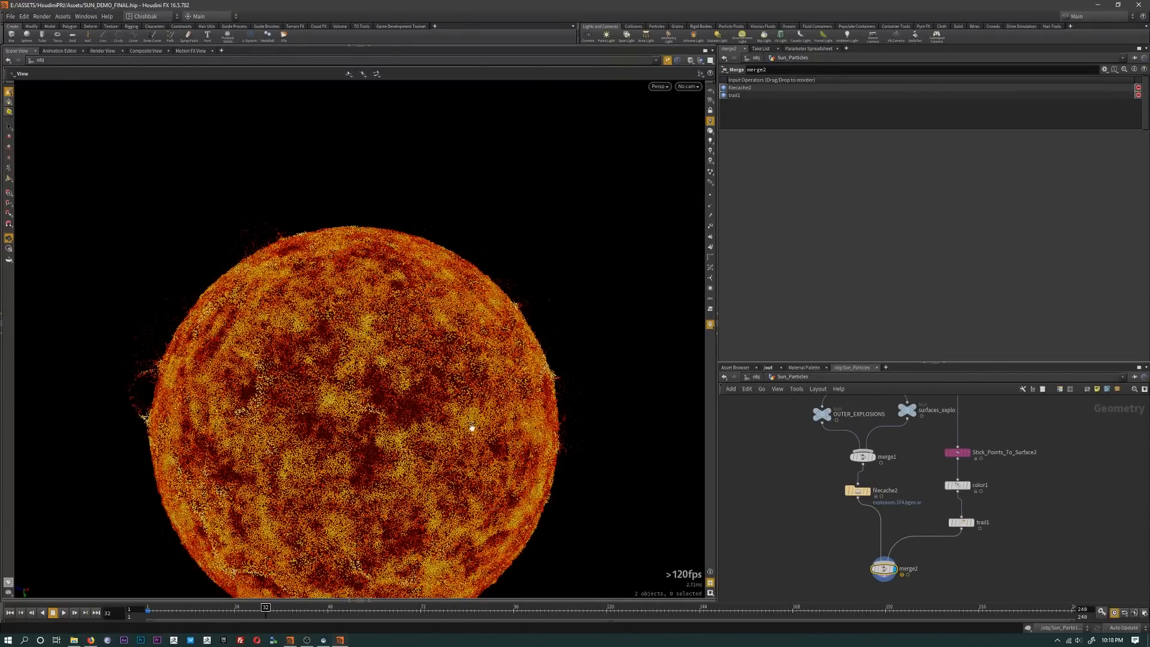
drag(952, 363, 952, 202)
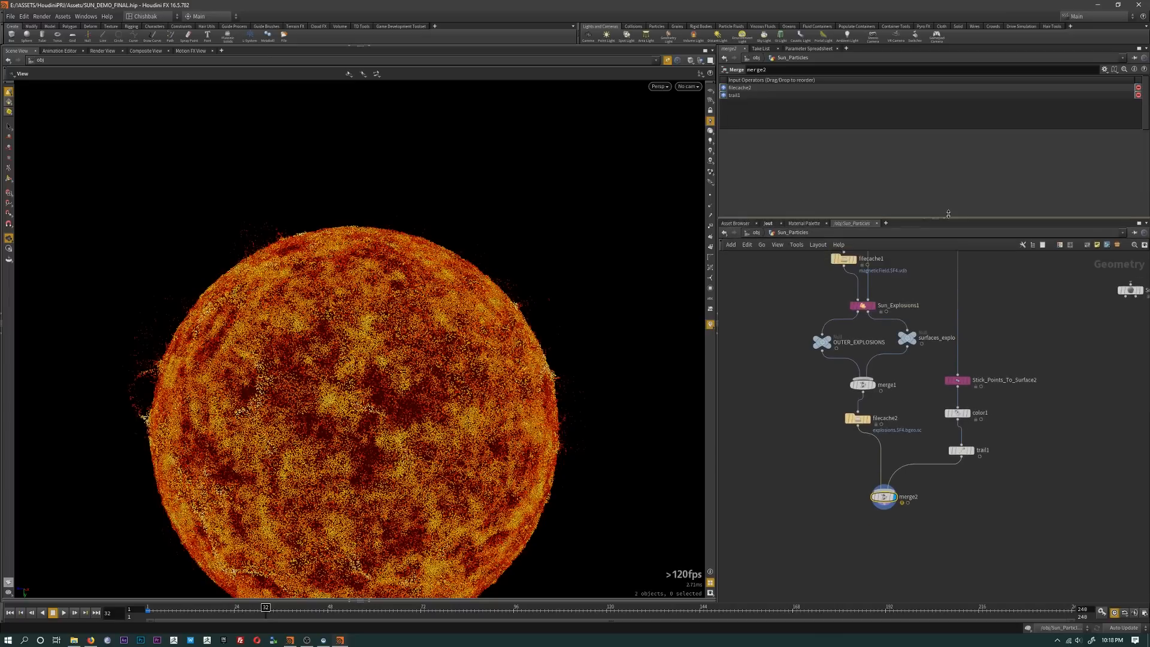
scroll(1019, 334, down, 2)
scroll(1021, 339, down, 2)
middle_drag(1021, 335, 1062, 453)
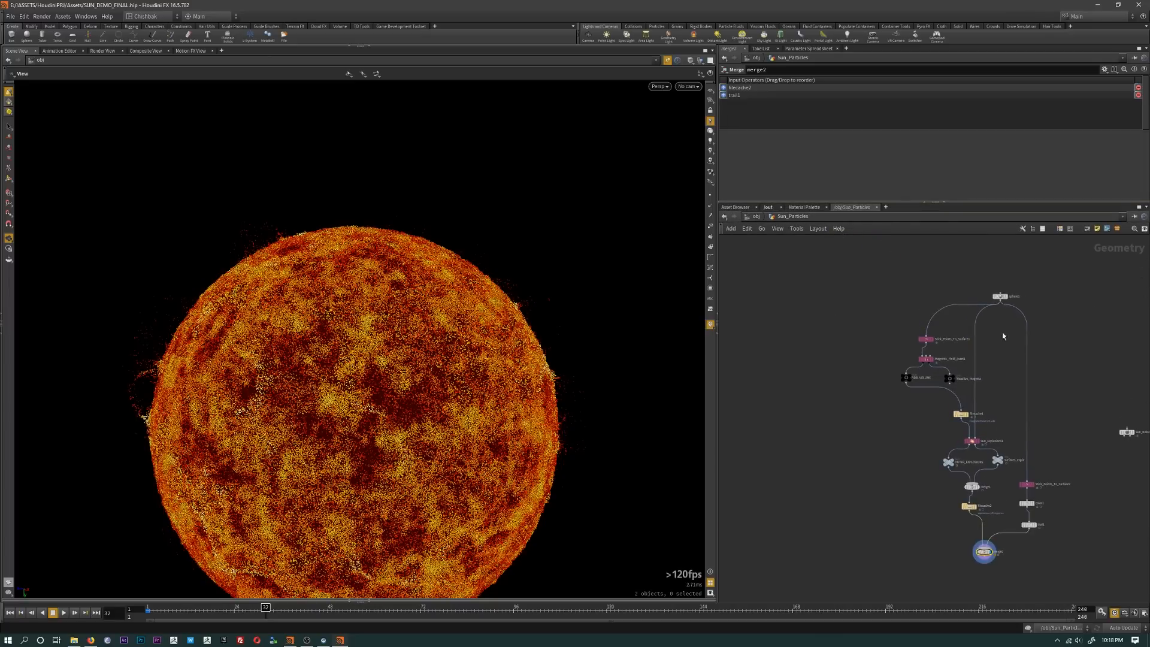
scroll(1003, 299, up, 4)
Step: Enclose the magnetic field and explosion branch in a network box titled "Magnetic field and Sun explosions"
drag(995, 276, 985, 299)
drag(828, 314, 898, 582)
middle_drag(965, 469, 981, 387)
scroll(980, 391, down, 2)
key(shift+o)
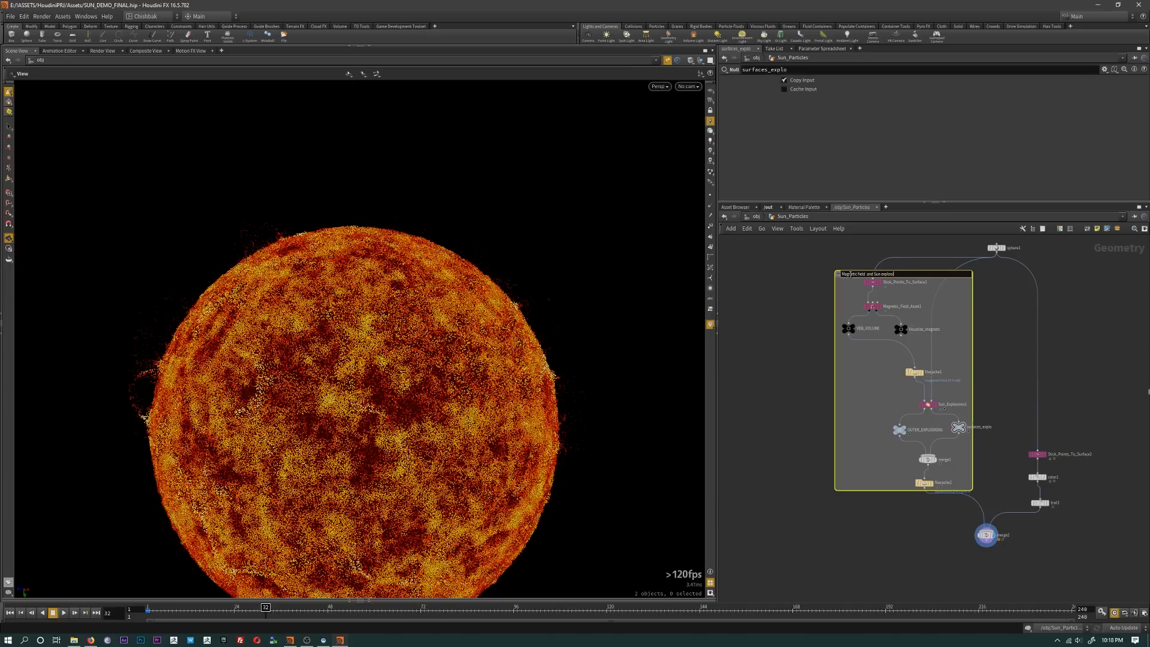
key(Return)
Step: Enclose Stick_Points_To_Surface2, color1 and trail1 in a network box titled "sun surface"
drag(1012, 436, 1078, 516)
key(shift+o)
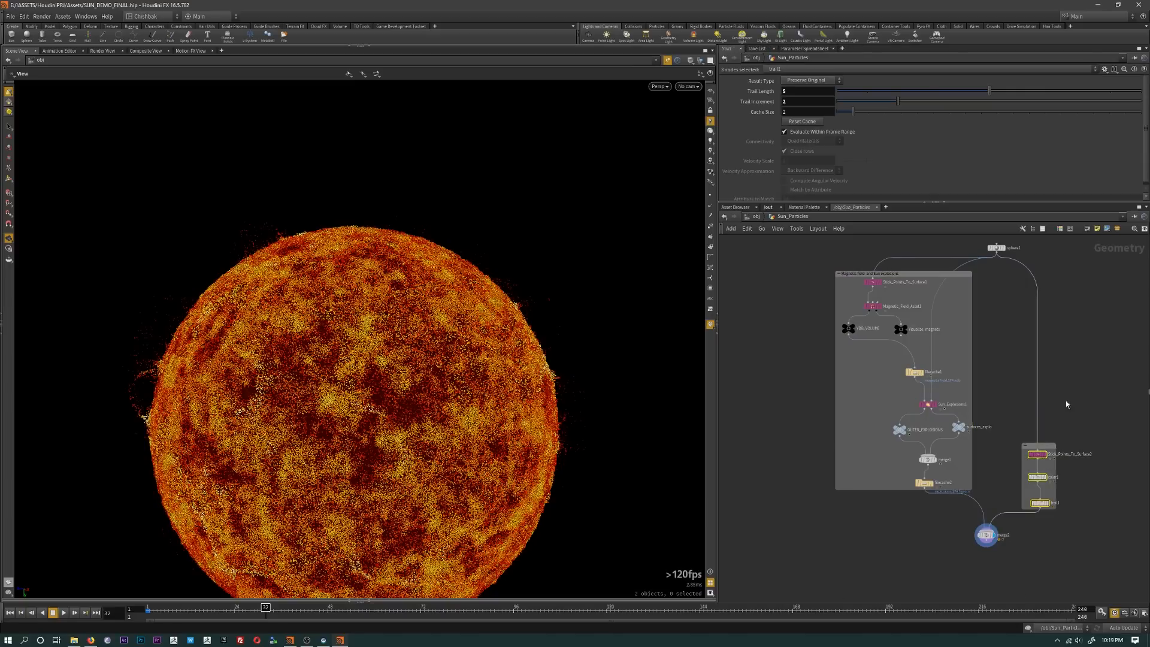
scroll(1070, 427, up, 3)
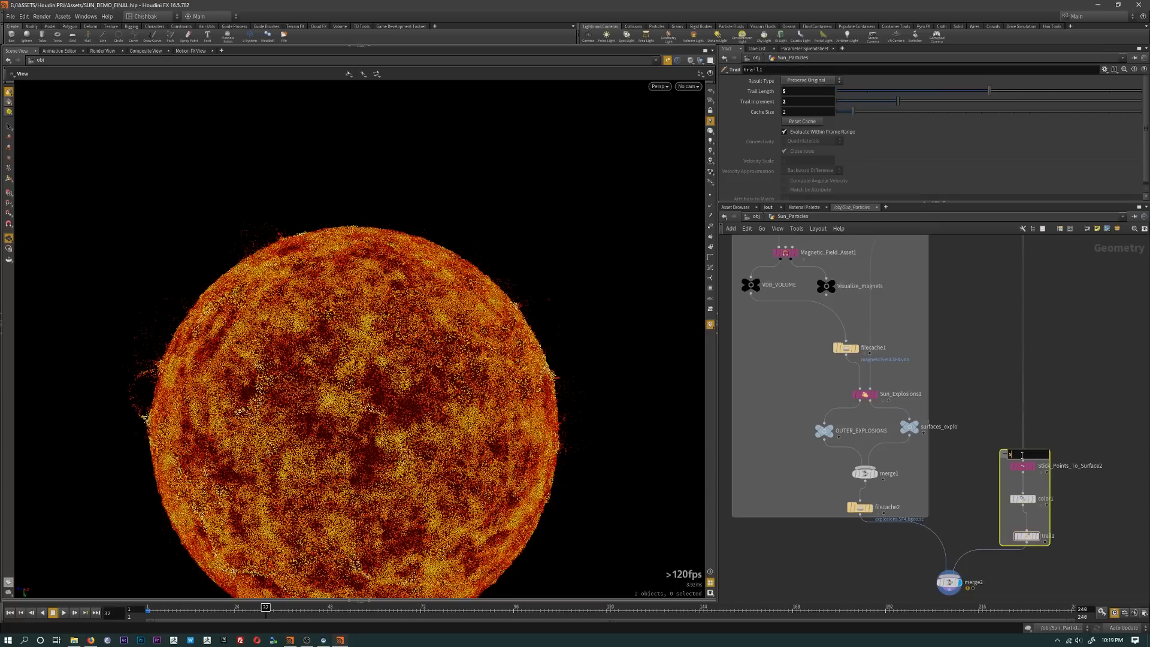
text(ce)
key(Return)
Step: Widen the surface network box, retitle it "sun surface detail 1" and move it higher in the network
drag(1048, 545, 1086, 554)
double_click(1048, 454)
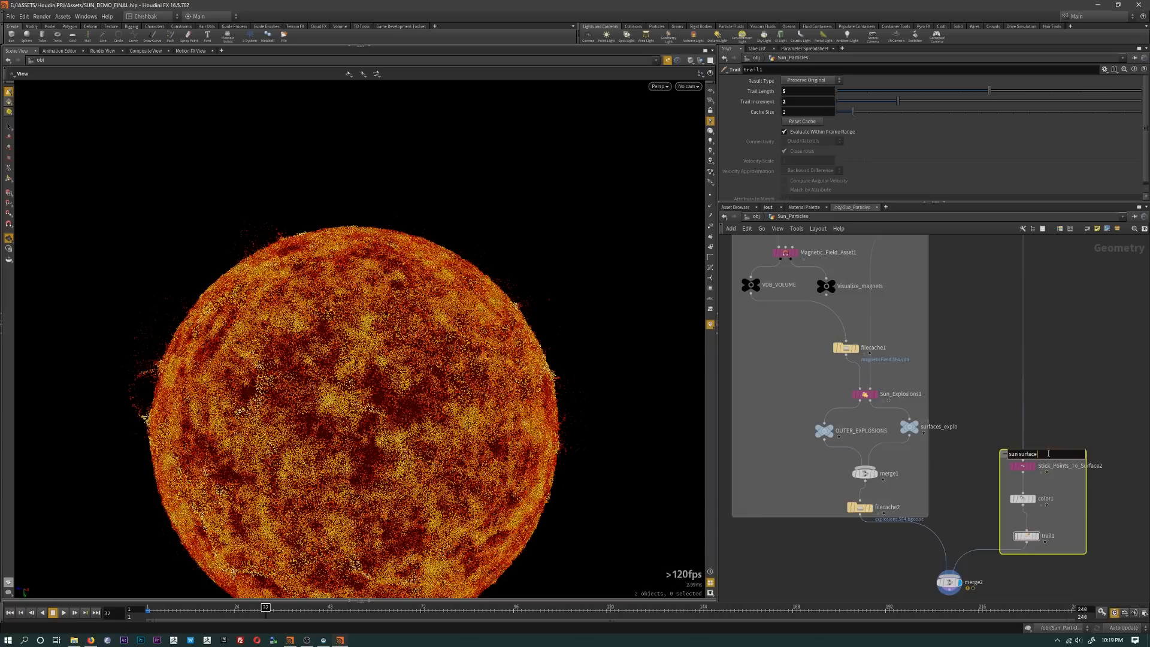
text(detail)
key(Return)
drag(1043, 453, 1039, 361)
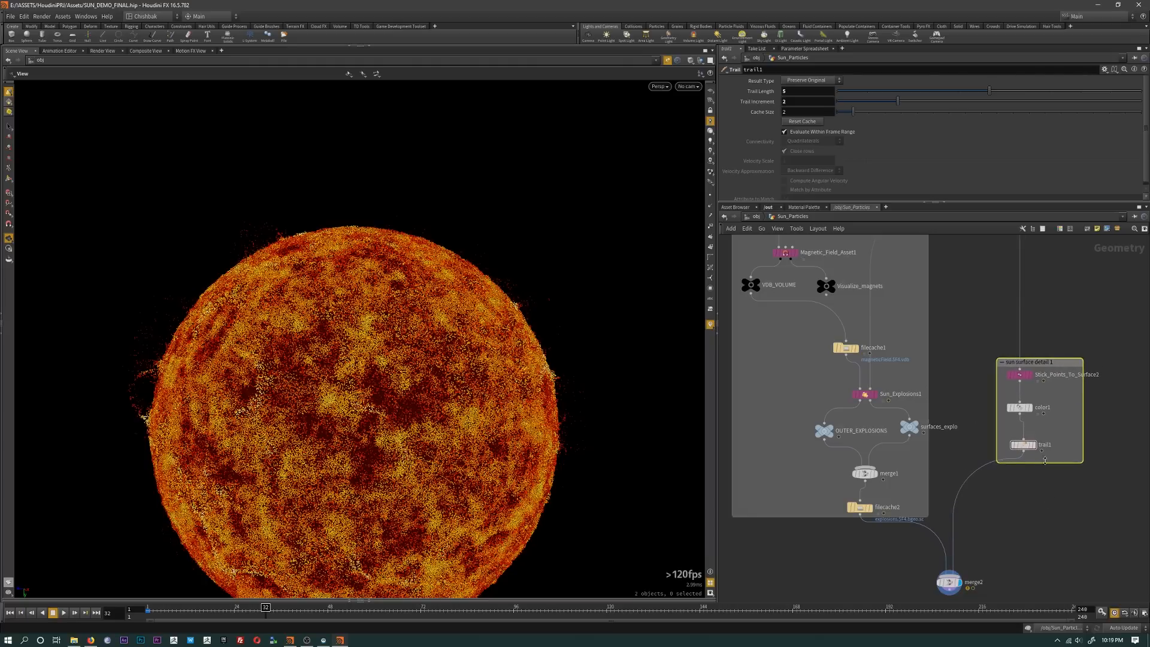
Step: Branch a new Scatter node off the sphere beside the surface detail box and display it
middle_drag(1046, 529, 918, 588)
scroll(993, 465, down, 3)
scroll(1012, 479, up, 2)
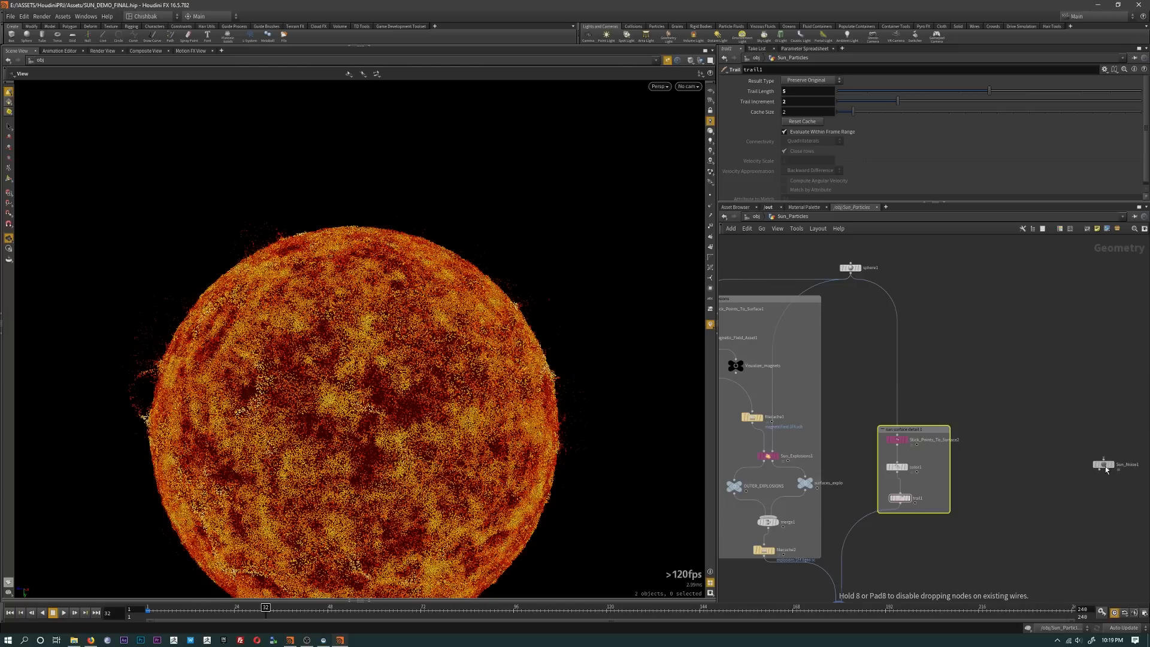
middle_drag(1002, 506, 1009, 487)
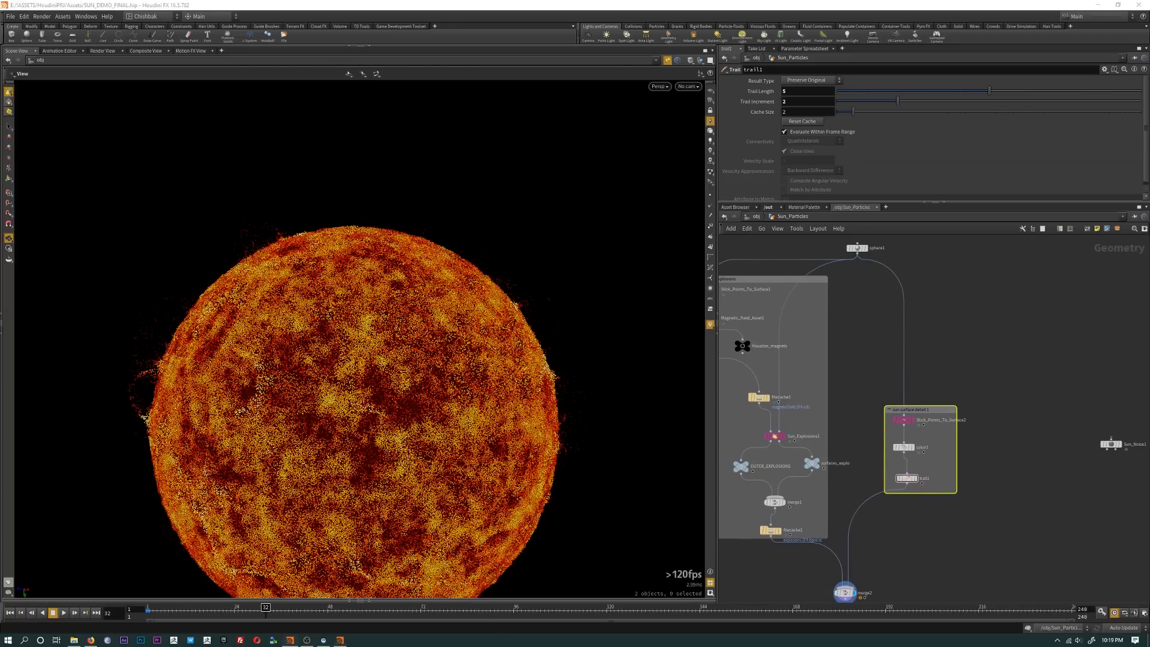
click(858, 257)
click(1035, 372)
text(scatter)
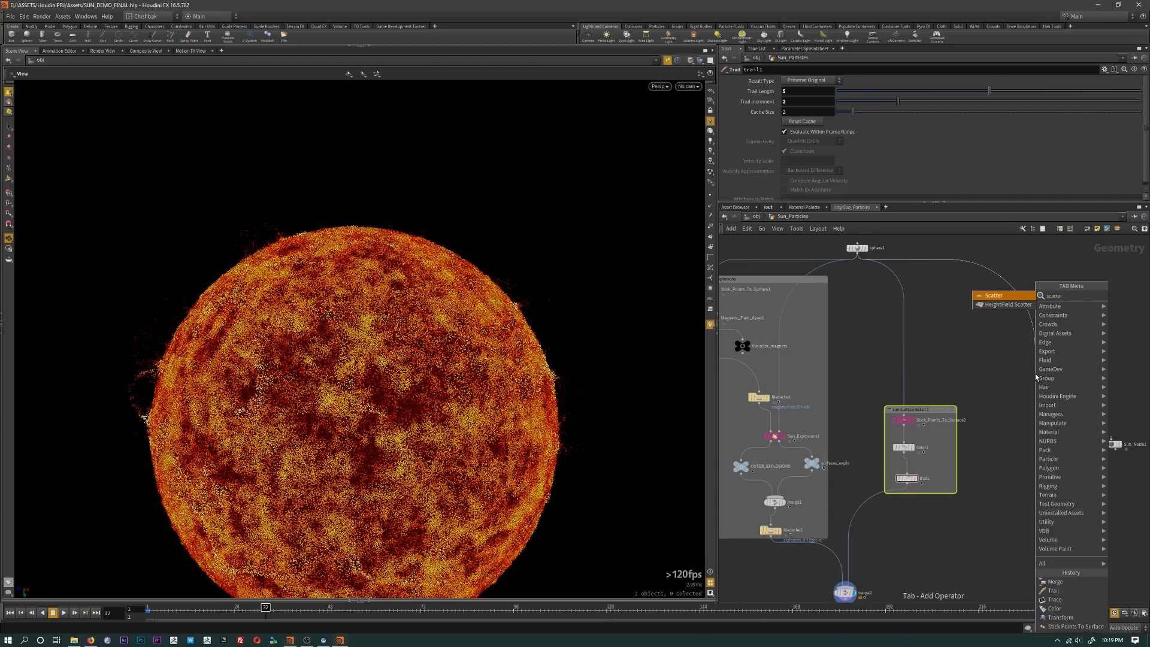
key(Return)
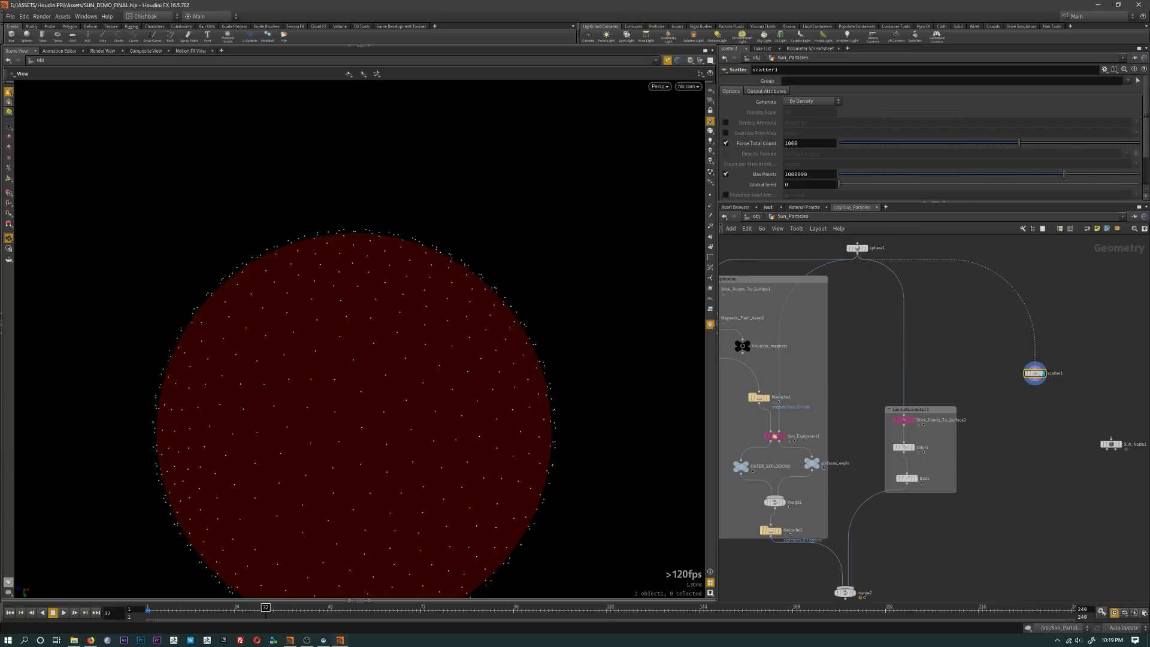
Step: Set scatter1's Force Total Count to 150000 and inspect the scattered points on the sphere
key(alt+Tab)
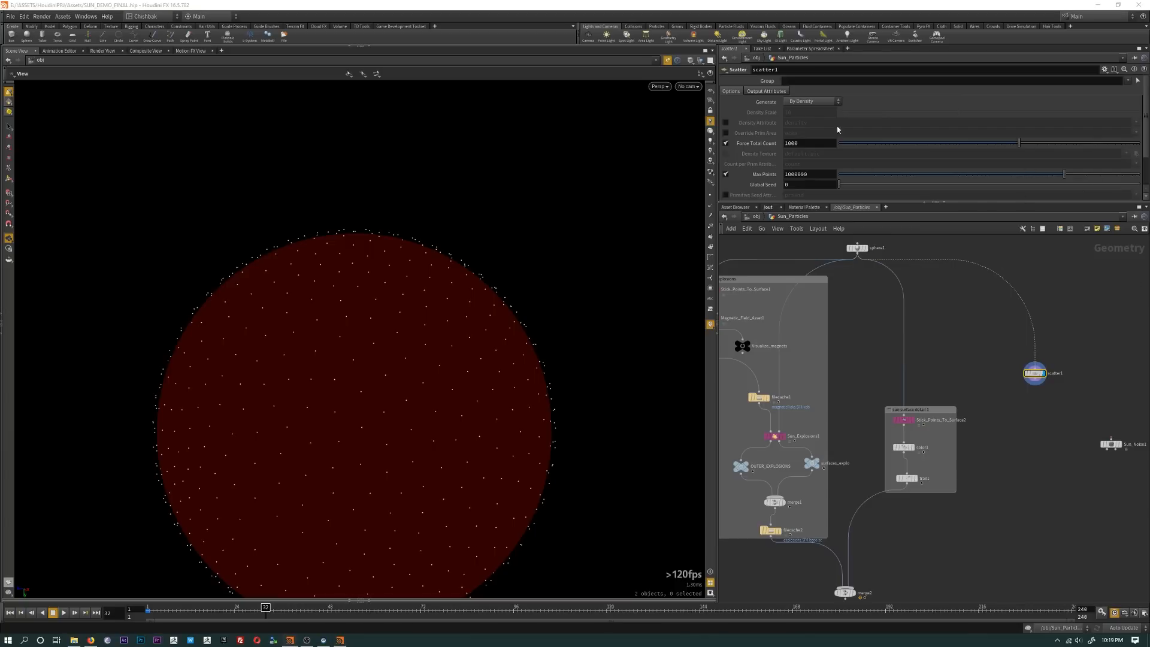
click(802, 144)
text(1)
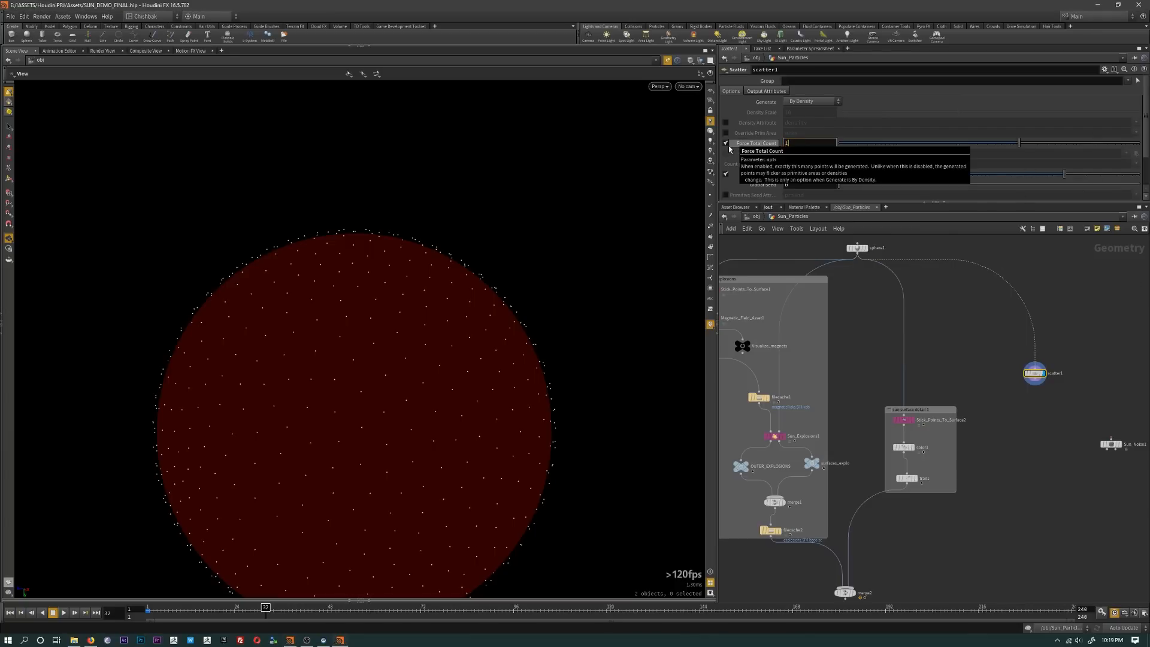
text(50000)
key(Return)
drag(513, 354, 510, 384)
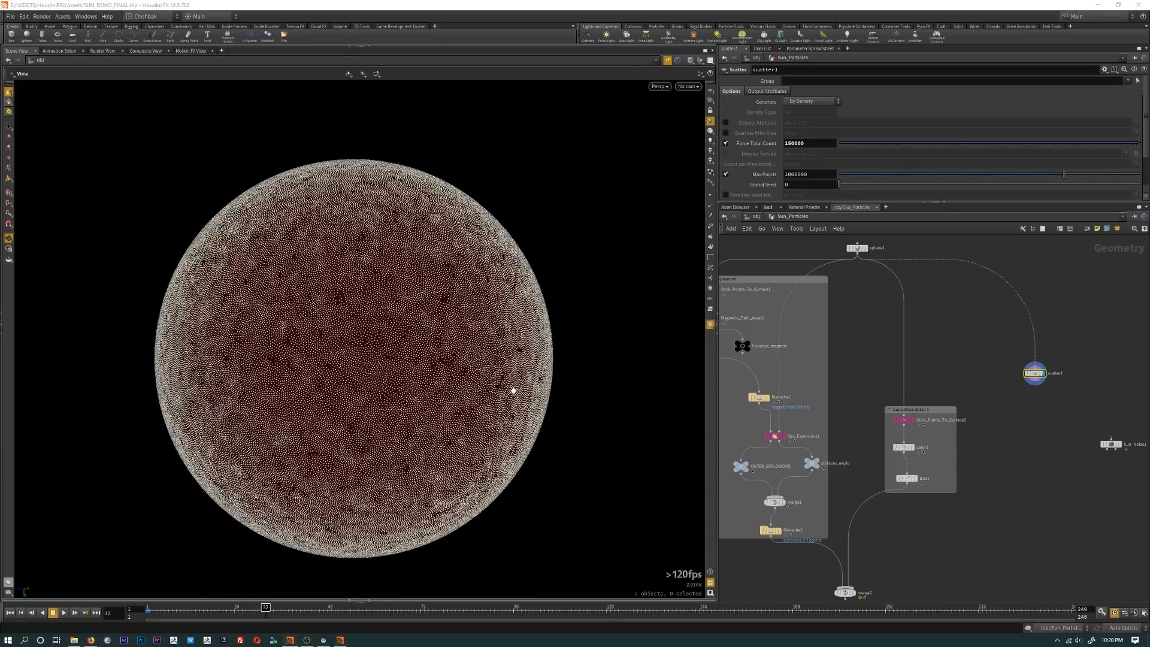
Step: Add a Point VOP node wired below the scatter1 node
middle_drag(535, 391, 551, 374)
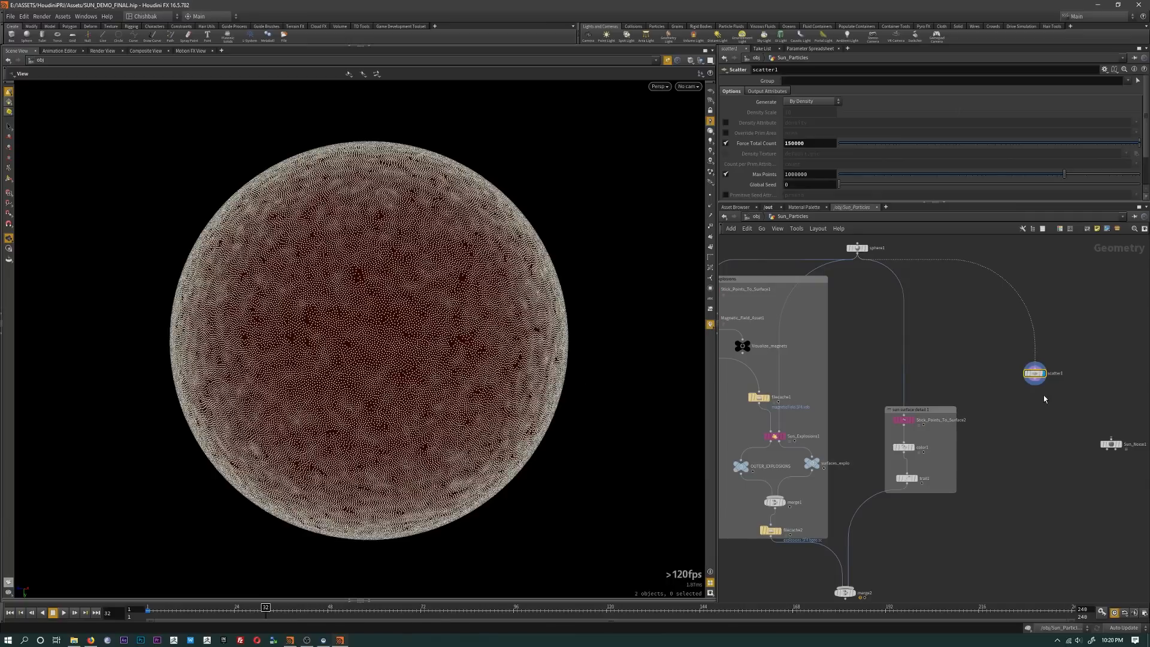
scroll(1043, 392, up, 3)
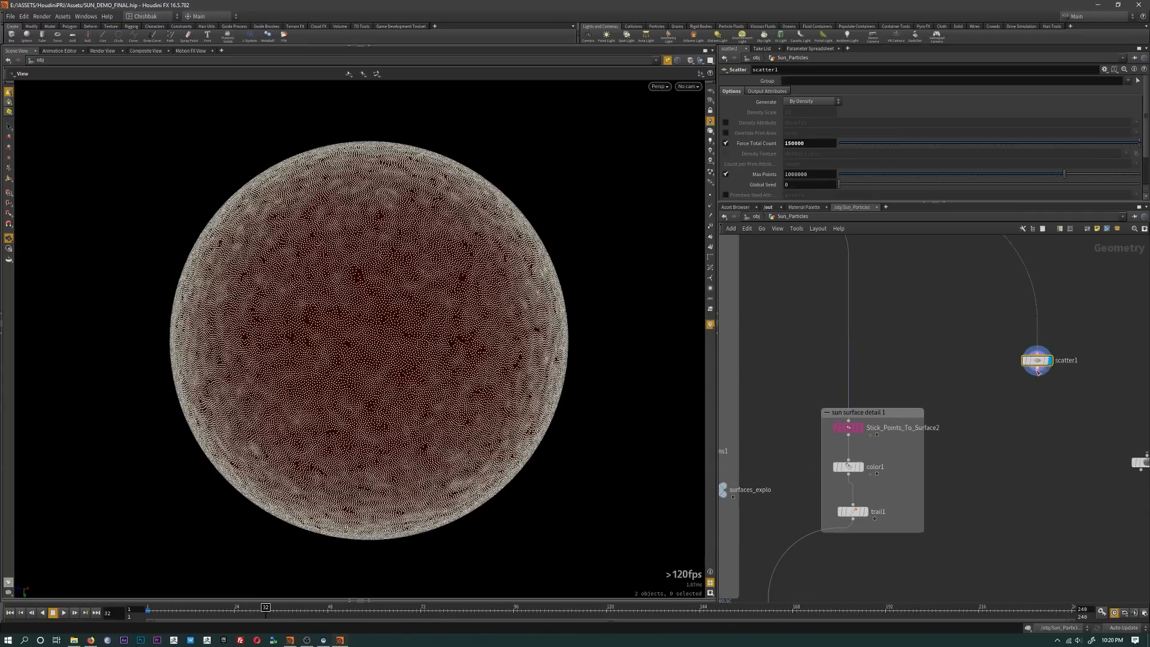
key(Tab)
text(point)
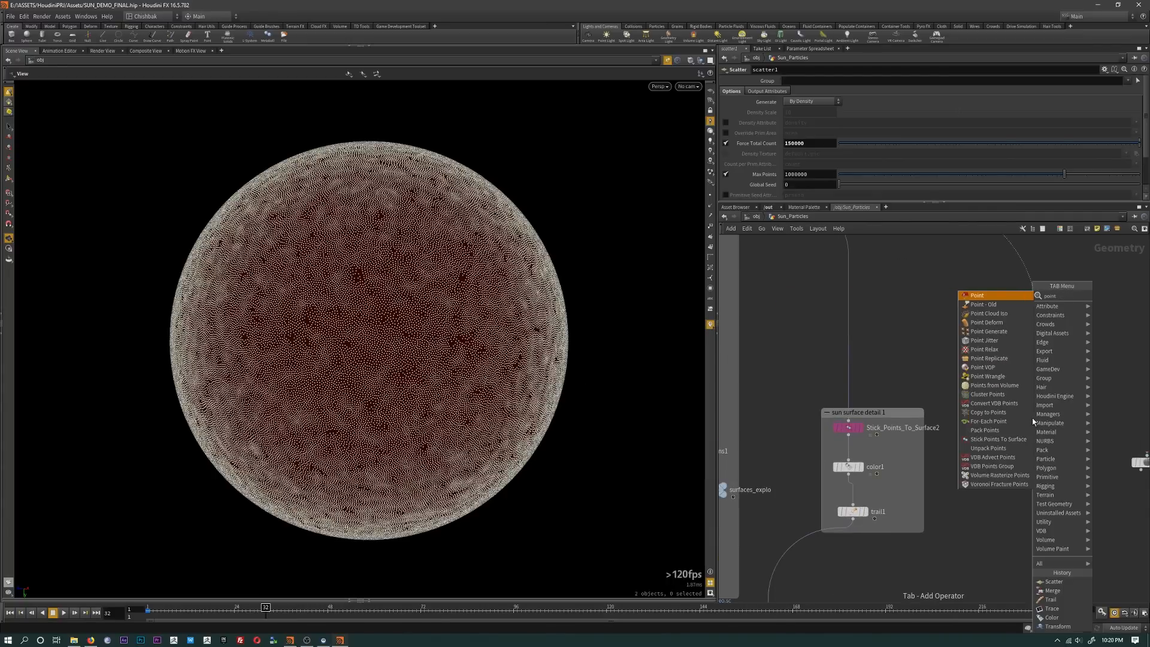
text(vo)
key(Return)
Step: Turn on display for the new Point VOP node and enter its network
double_click(1033, 422)
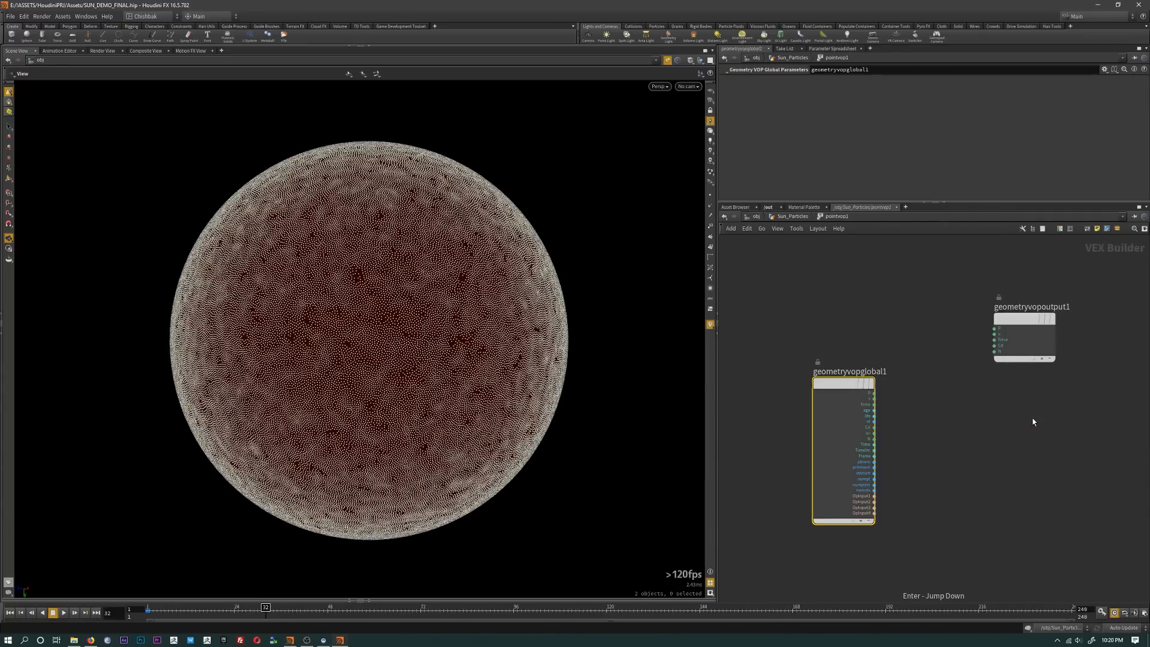
click(795, 218)
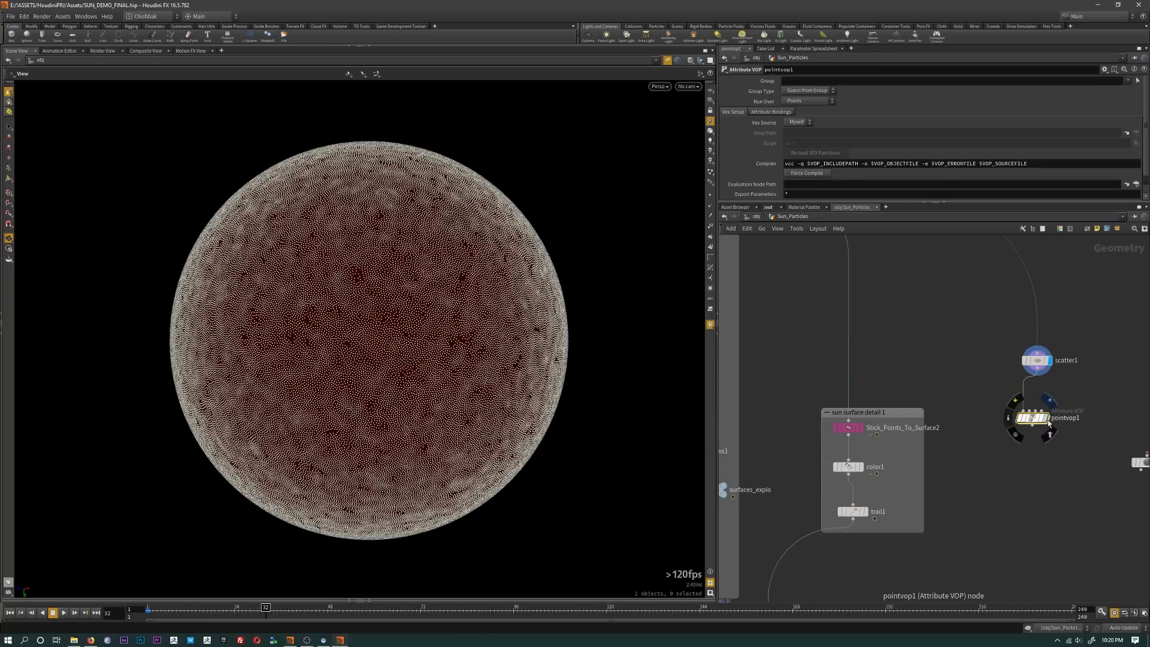
click(1046, 420)
double_click(1032, 419)
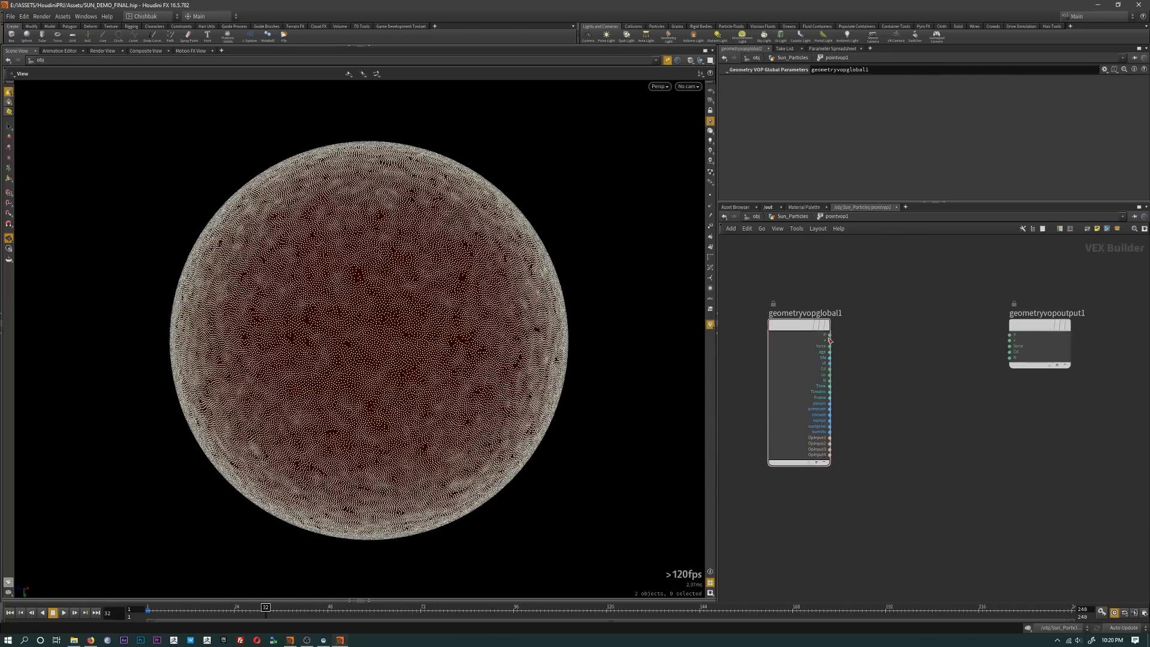
Step: Check the NASA sun reference video in the web browser, then minimize it to return to the node network
key(alt+Tab)
click(402, 383)
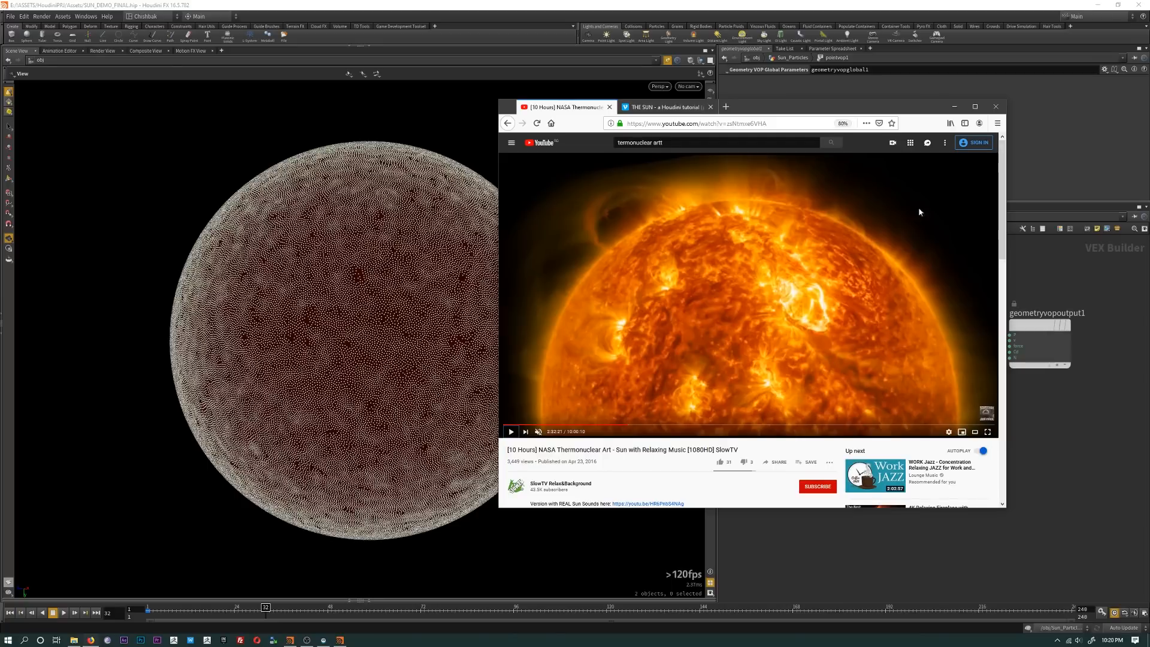
click(954, 106)
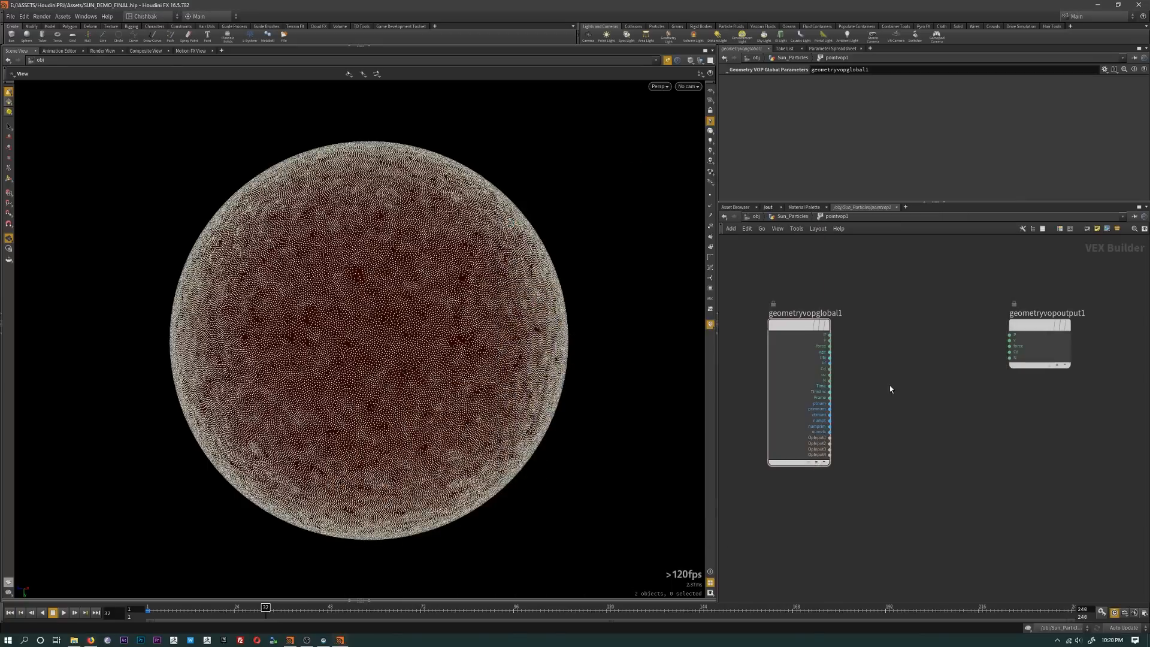
Step: Add a Curl Noise node with its position input fed by the global P output
click(826, 332)
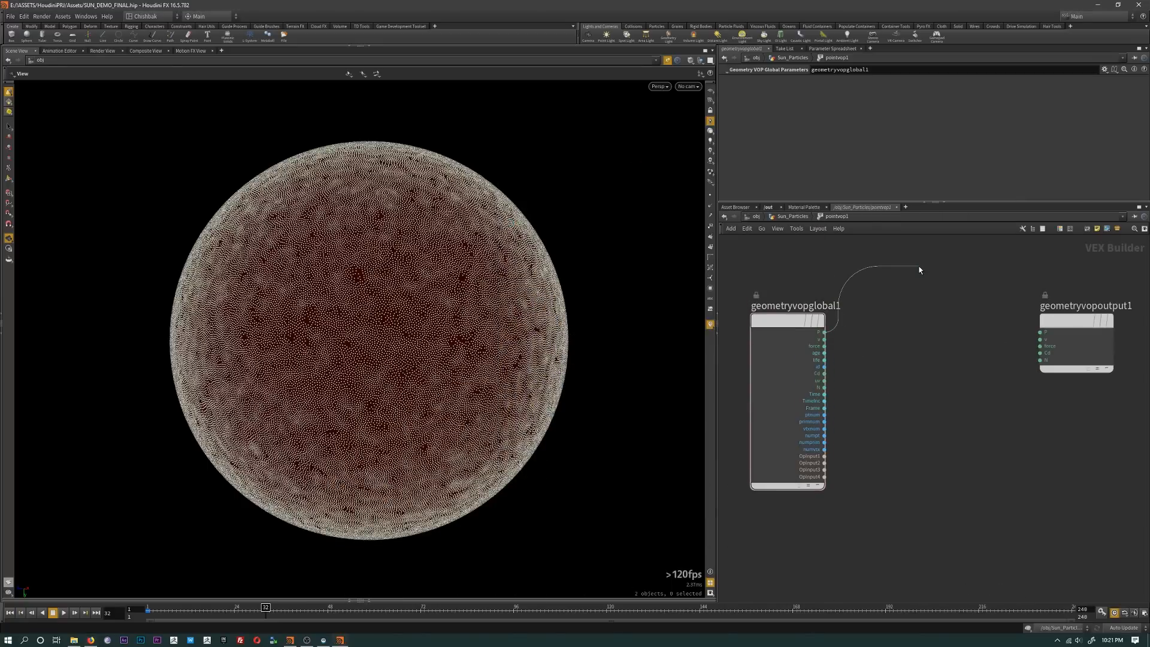
key(Tab)
text(cur)
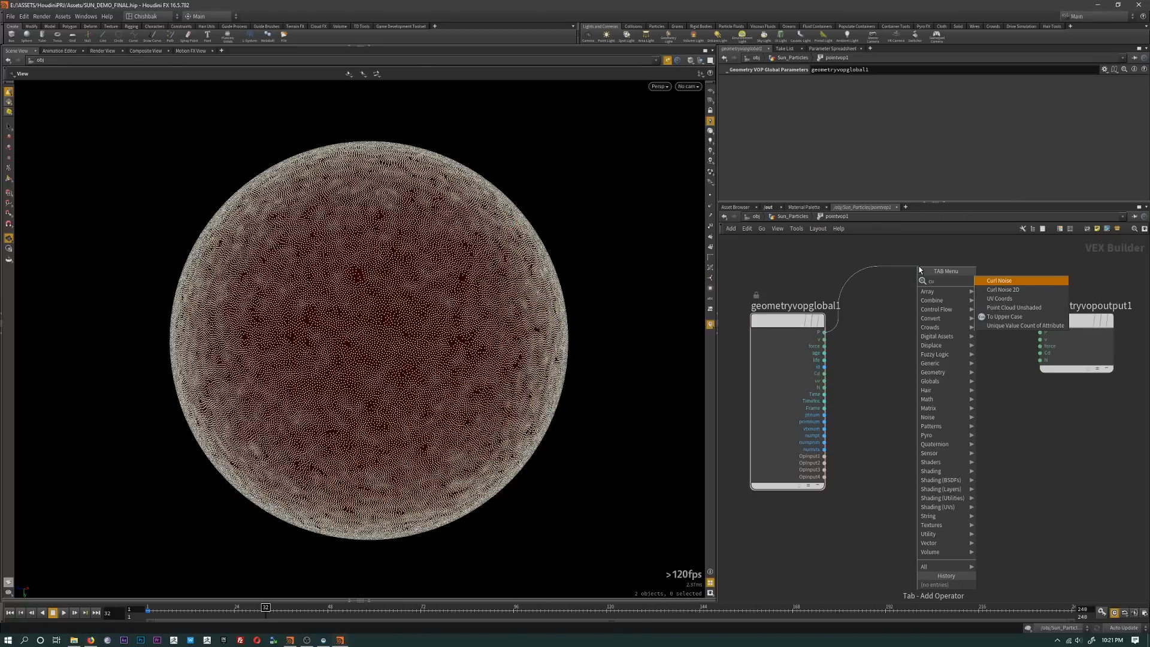
key(Return)
click(925, 266)
middle_drag(931, 426, 930, 421)
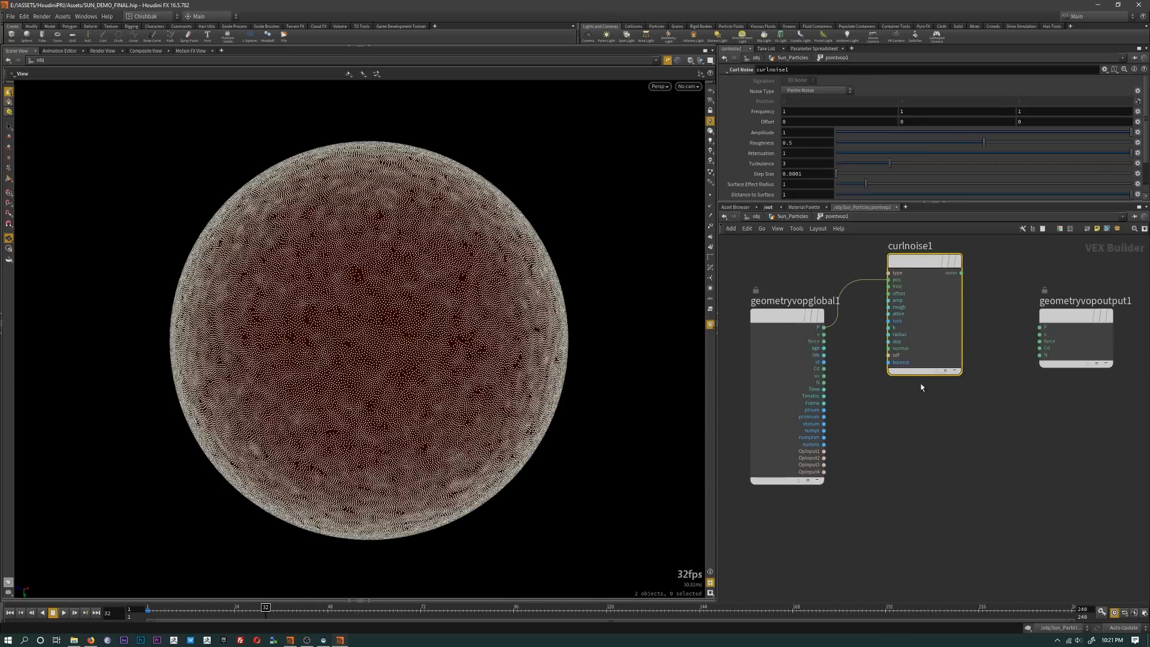
Step: Promote the type, freq, offset, amp and rough inputs of the Curl Noise node to parameters
scroll(911, 280, up, 2)
middle_click(884, 272)
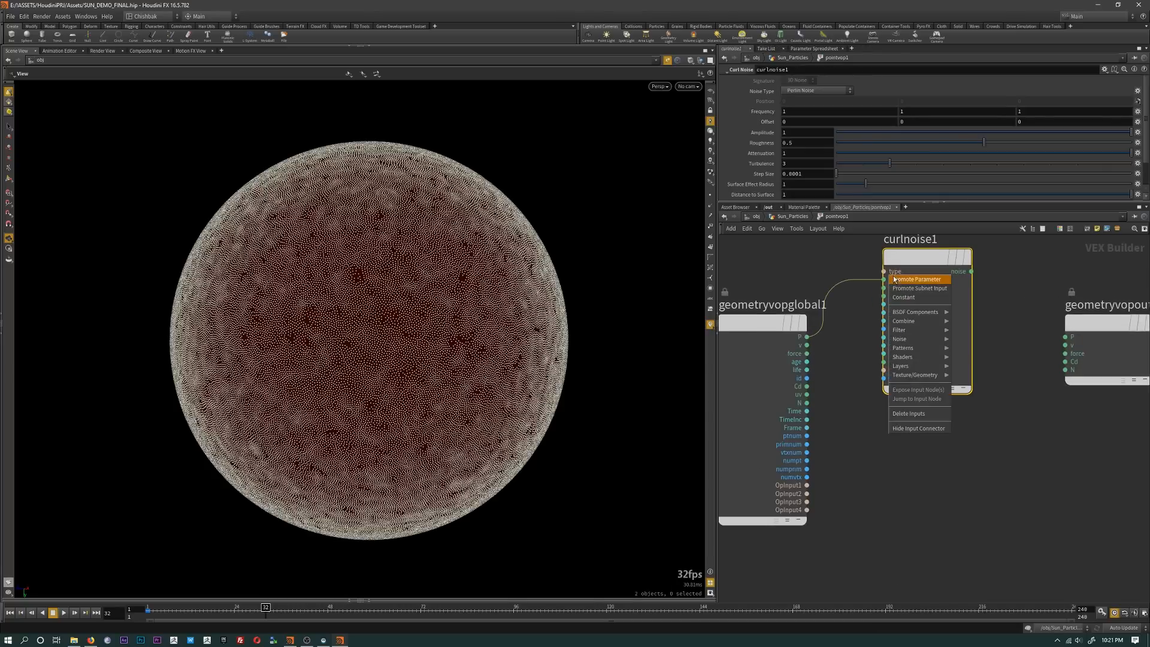
click(893, 282)
right_click(893, 288)
click(905, 292)
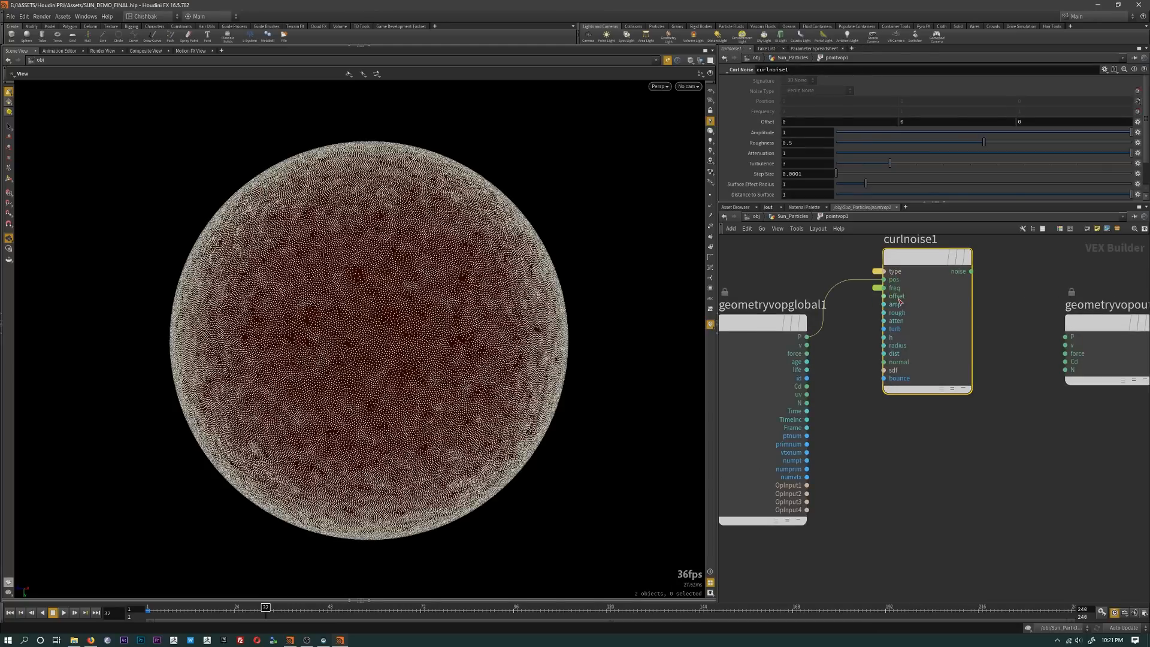
right_click(897, 298)
click(905, 307)
right_click(894, 304)
click(905, 309)
right_click(895, 312)
click(904, 317)
Step: Promote the remaining Curl Noise inputs to parameters: atten, turb, h, radius, dist, normal, sdf and bounce
right_click(895, 321)
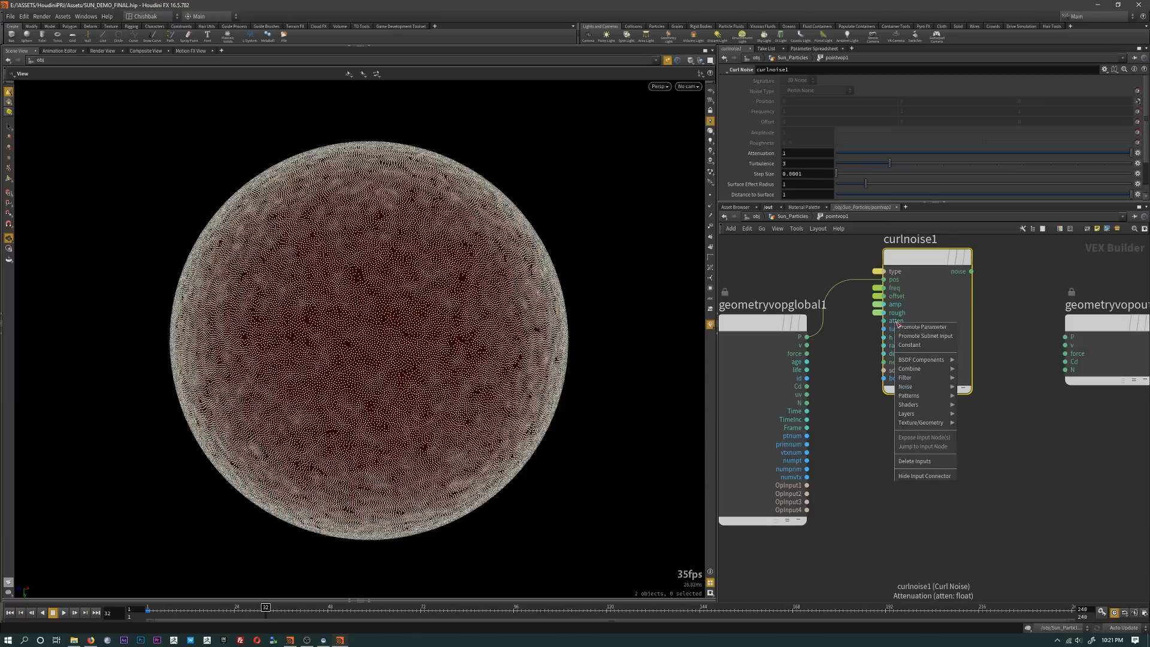
click(904, 325)
right_click(899, 331)
click(906, 336)
right_click(898, 346)
click(905, 349)
right_click(893, 340)
click(901, 344)
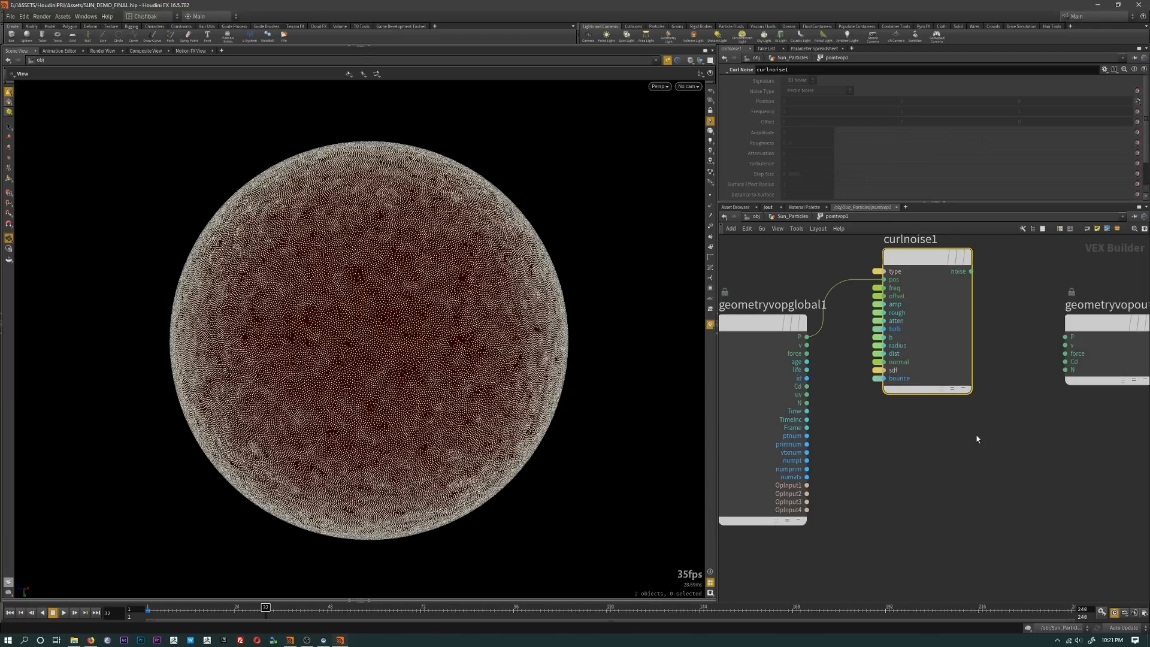
Step: Add a Vector to Float node fed by the global Cd output and move the output node farther away to make room
scroll(976, 439, down, 3)
scroll(932, 448, up, 3)
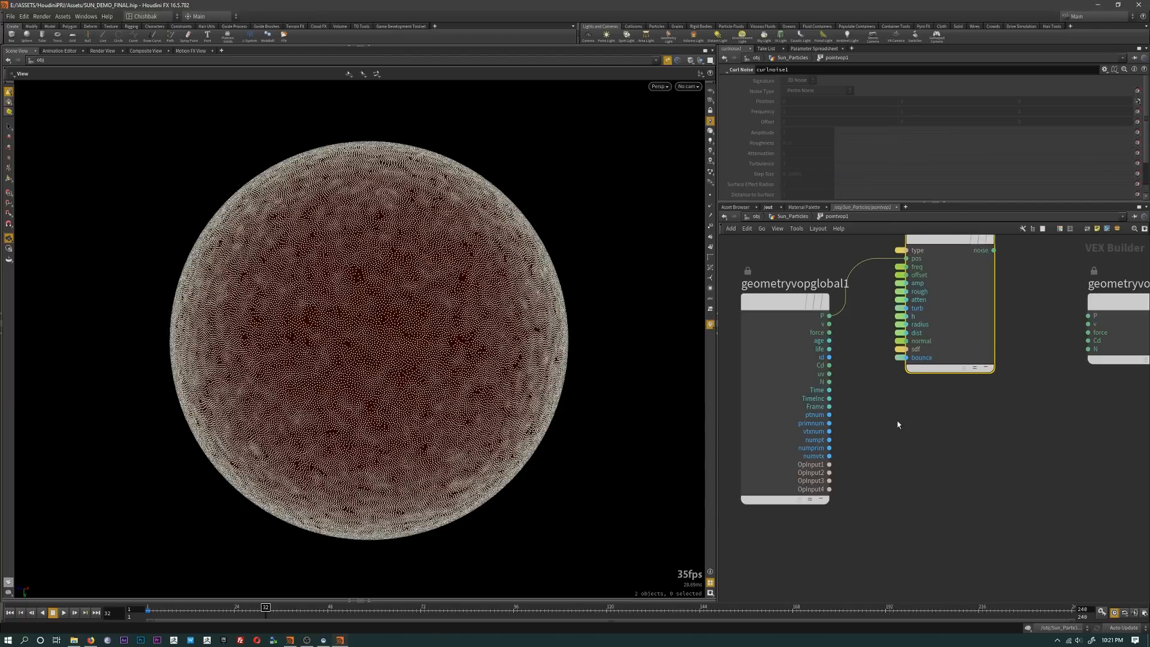
drag(829, 365, 938, 447)
text(v)
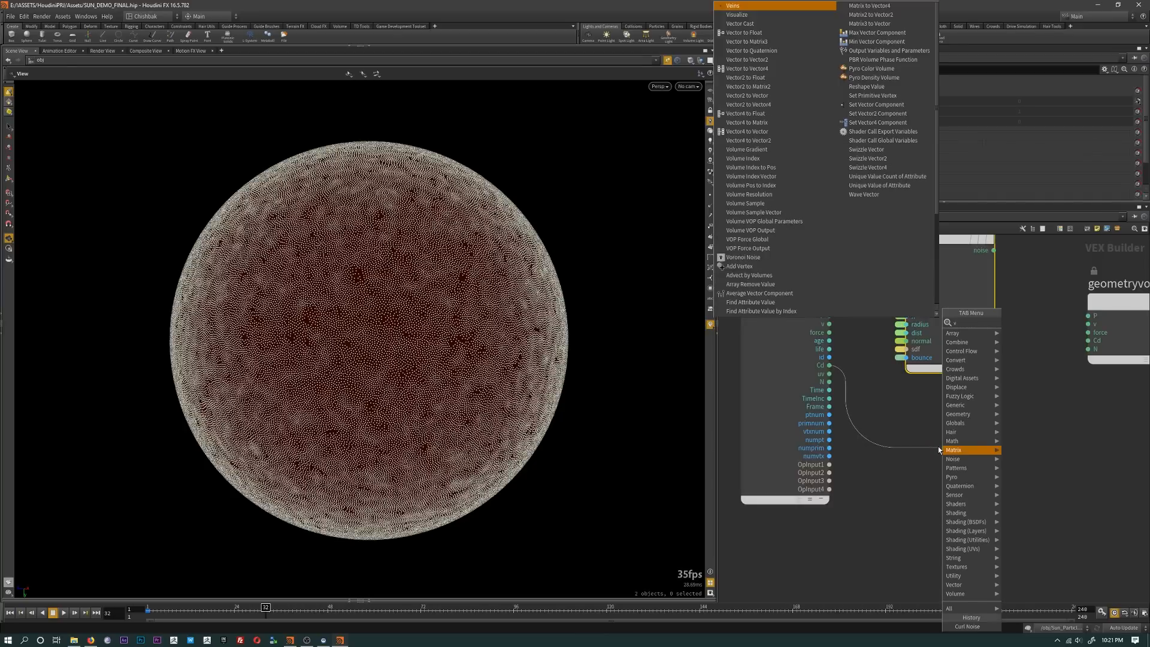
text(ector to)
key(Return)
middle_drag(1023, 507, 906, 483)
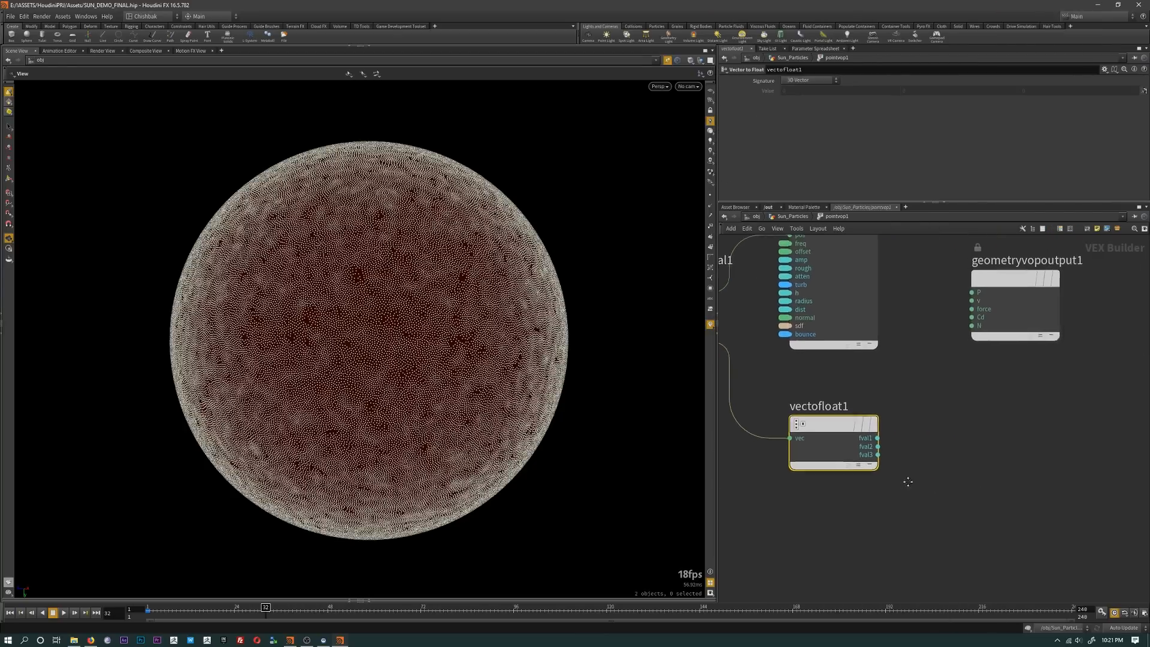
scroll(971, 430, down, 3)
scroll(972, 429, up, 2)
drag(993, 297, 1084, 298)
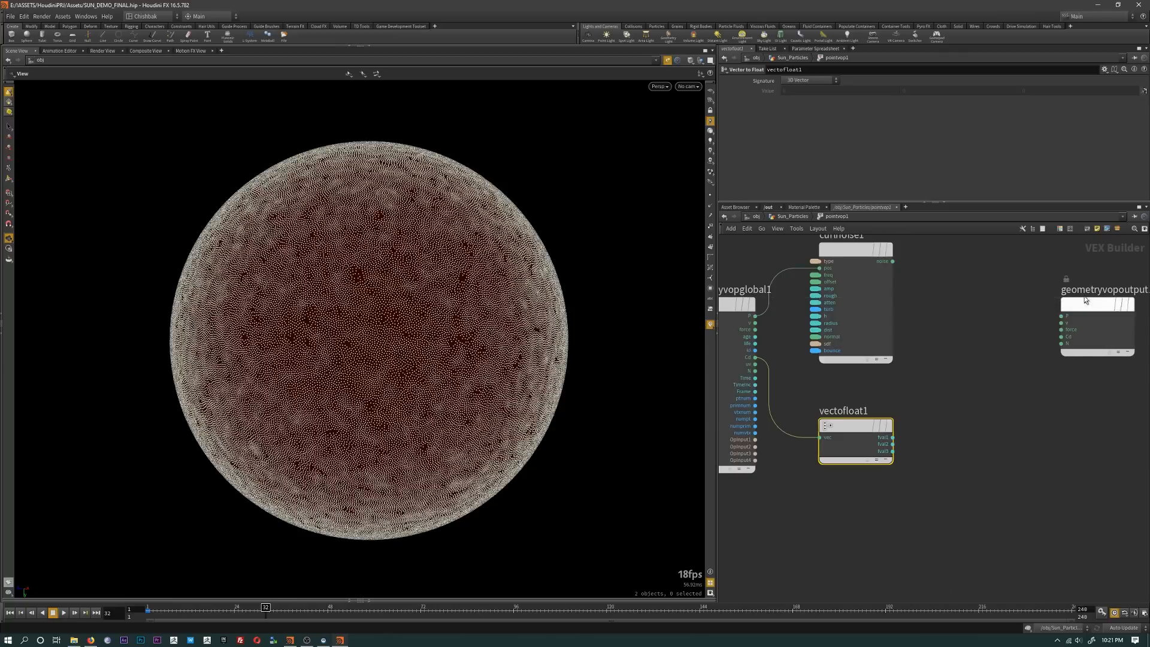
Step: Add an Add node fed by the fval3 output of the Vector to Float node
click(895, 450)
middle_drag(956, 466, 926, 472)
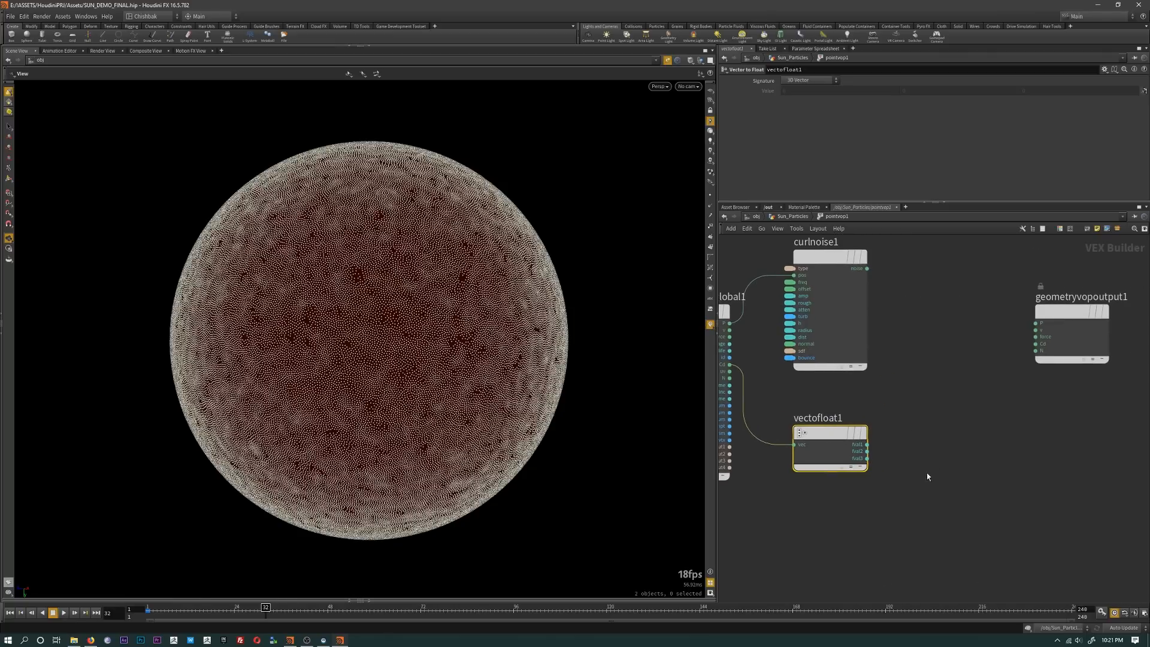
click(942, 391)
text(add)
key(Return)
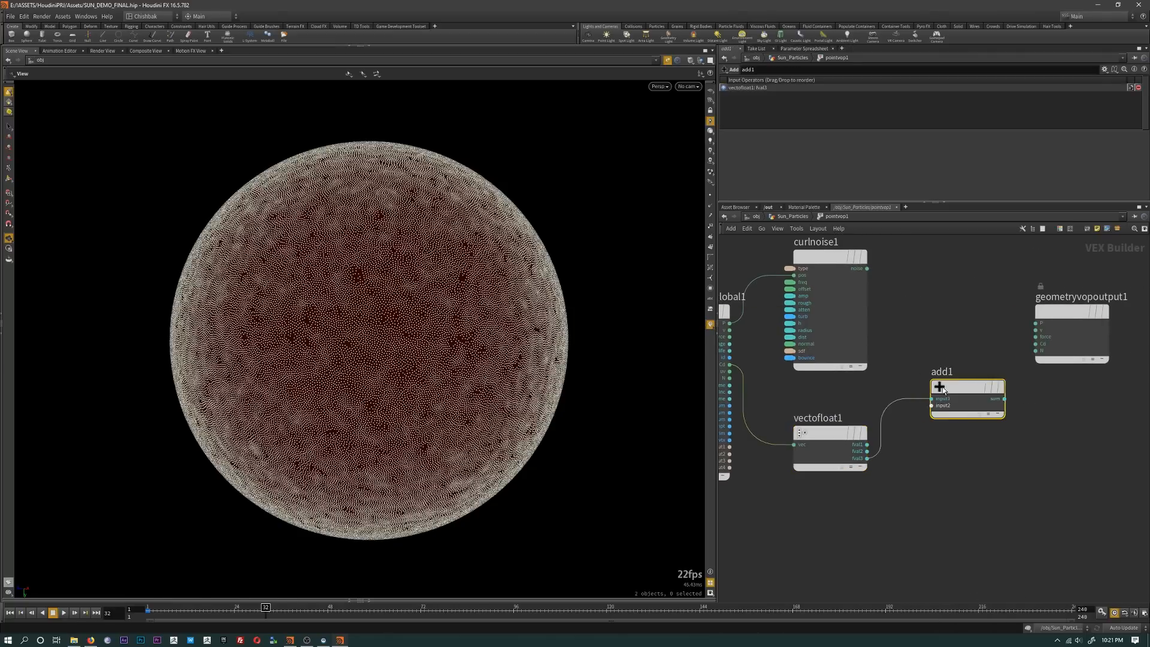
Step: Rewire the Add node so the curl noise feeds input1 and vectofloat1's fval3 feeds input2
click(867, 269)
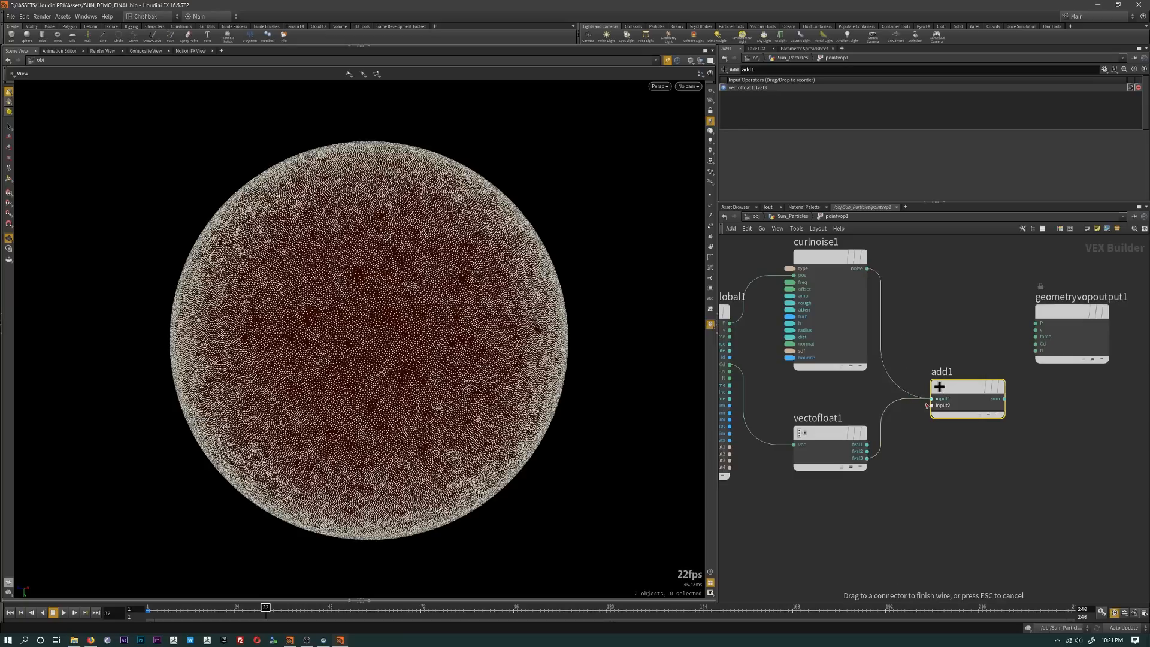
click(932, 399)
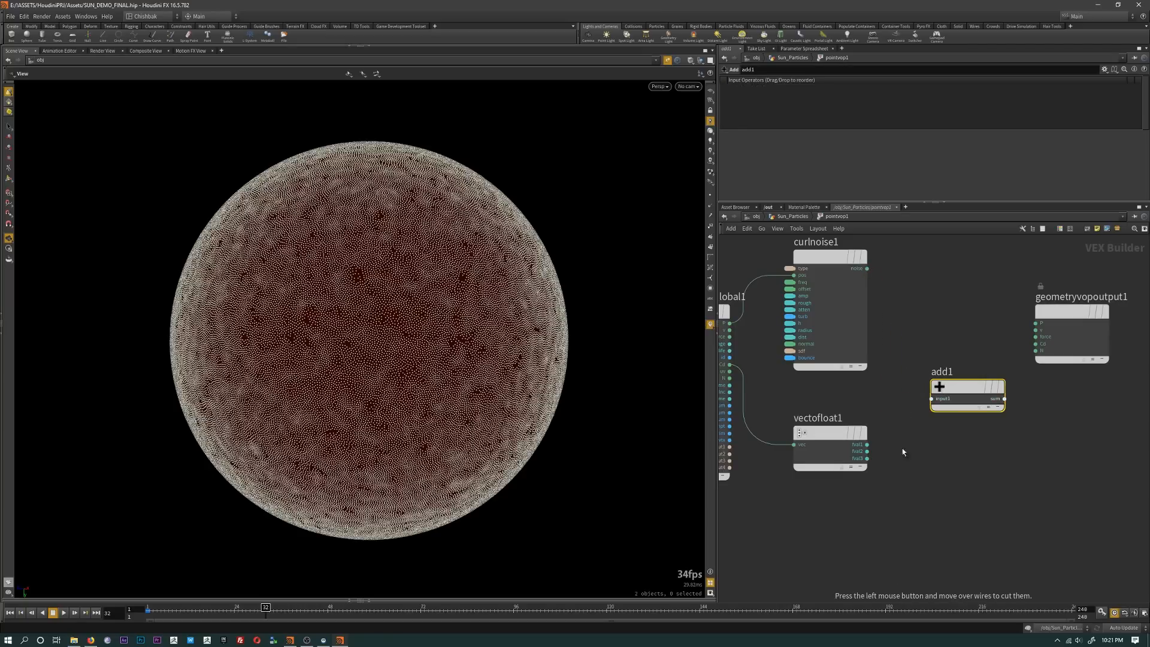
click(930, 396)
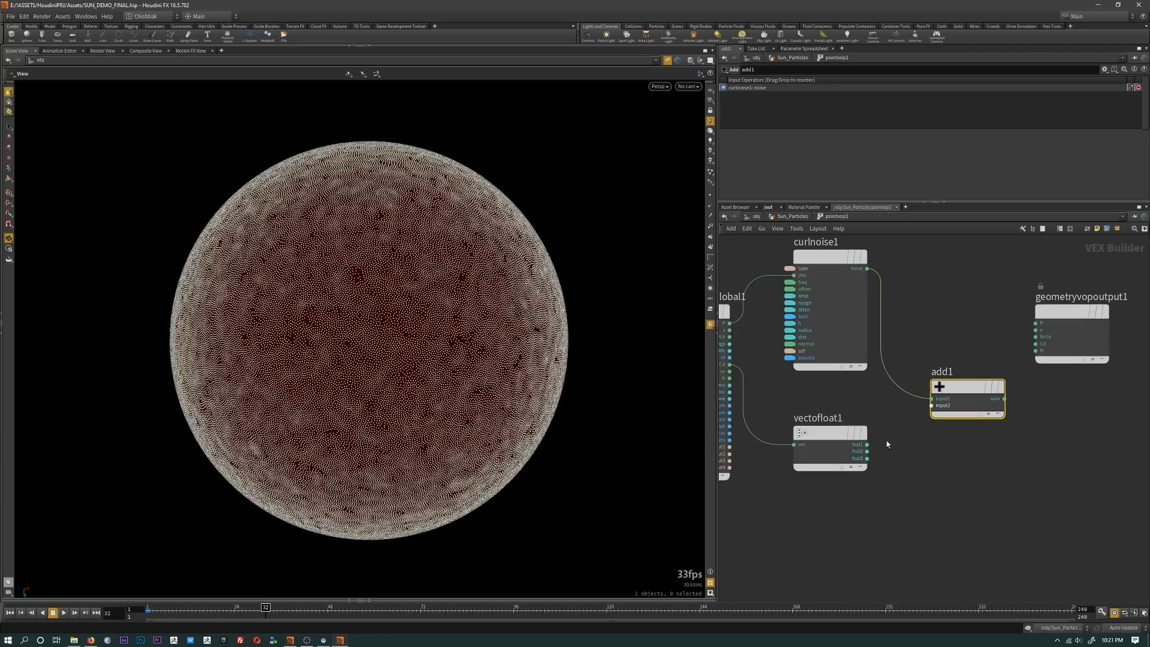
click(866, 458)
click(931, 405)
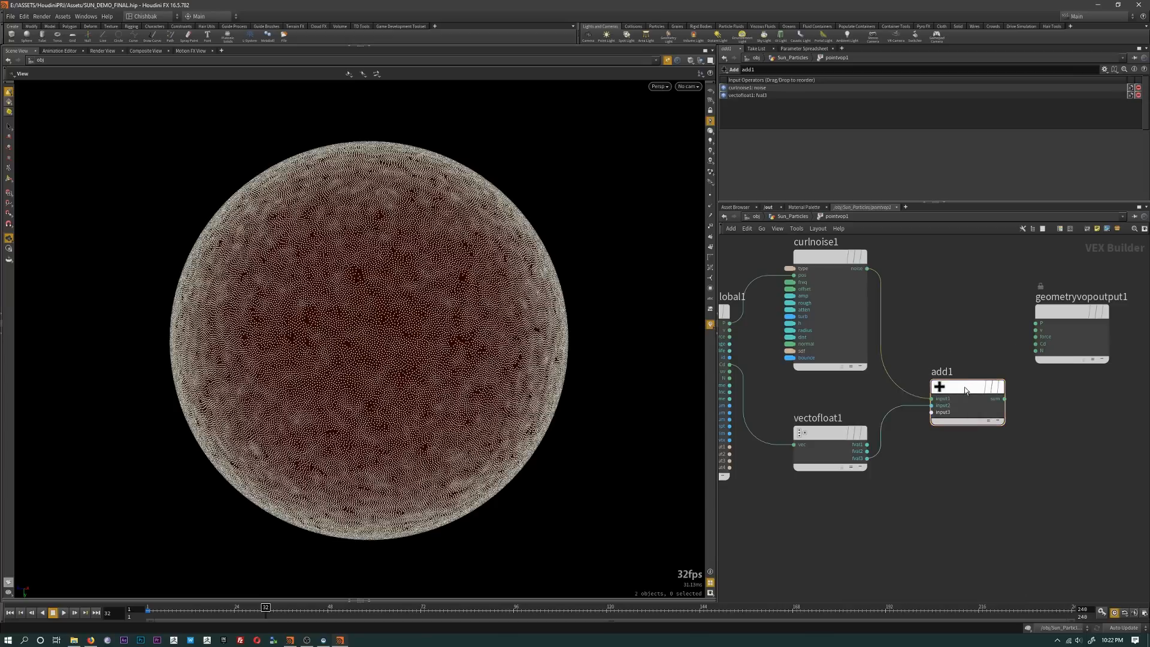
Step: Space out the Add node and the output node, and open the list of operators for adding a node
drag(958, 387, 939, 313)
drag(1075, 319, 1093, 383)
middle_drag(919, 473, 904, 433)
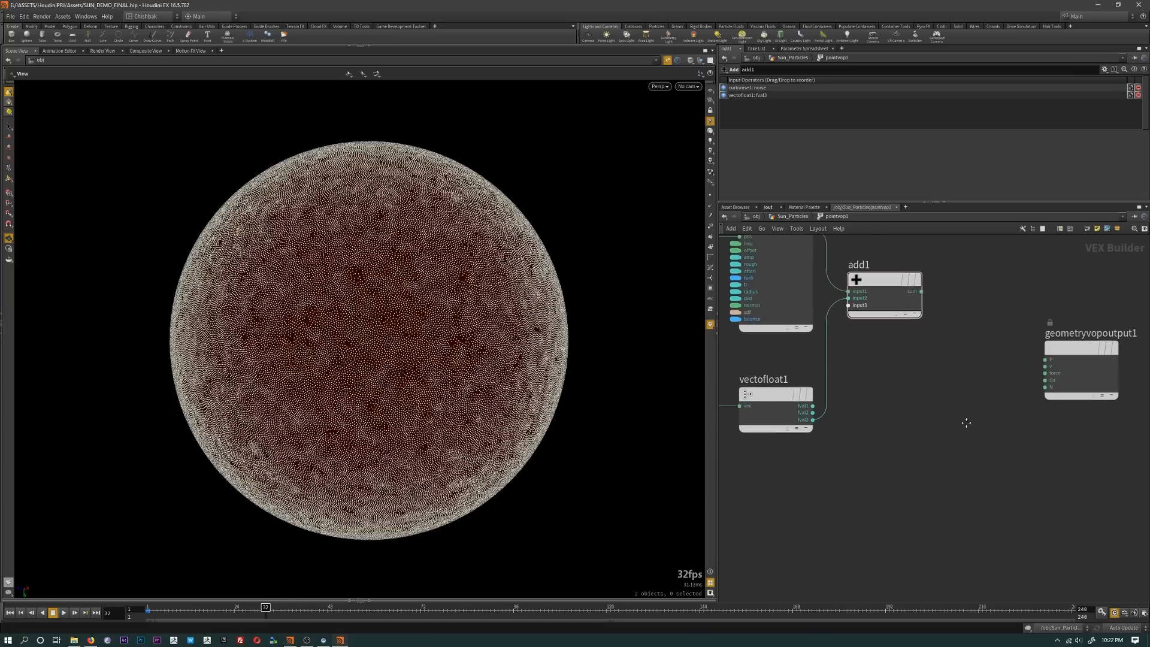
key(Tab)
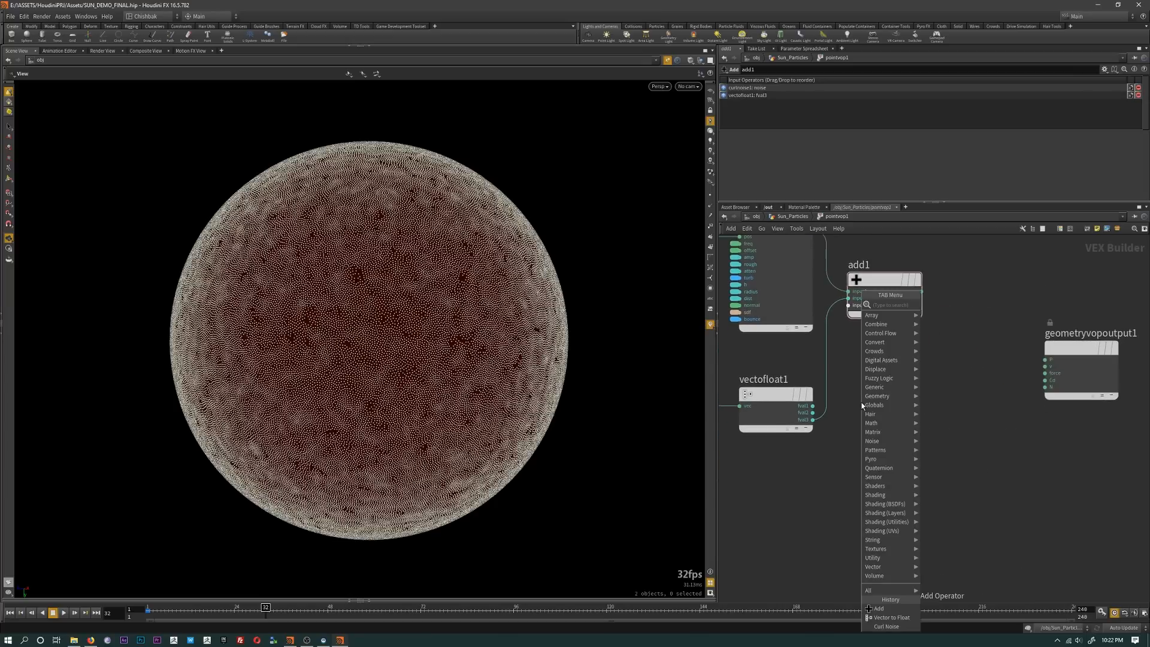
text(vectorto)
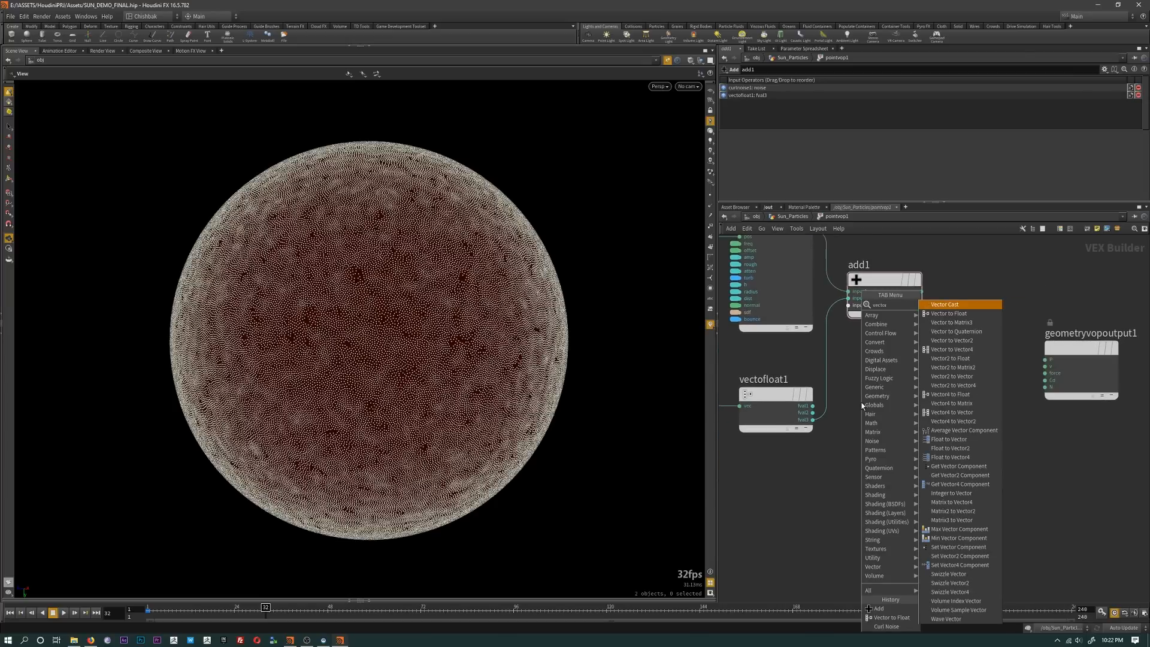
key(BackSpace)
key(BackSpace)
key(BackSpace)
key(BackSpace)
key(BackSpace)
key(BackSpace)
key(BackSpace)
key(BackSpace)
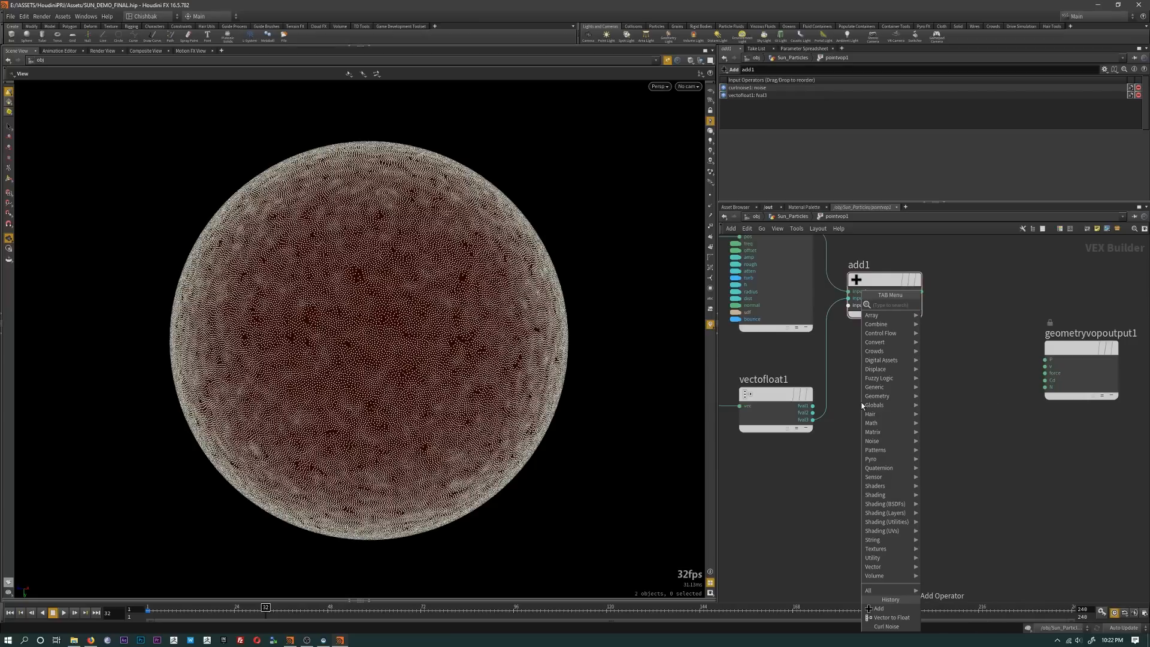
Step: Add a Float to Vector node, feeding vectofloat1's fval1 into its first component and the Add node's sum into its second
text(floattove)
key(Return)
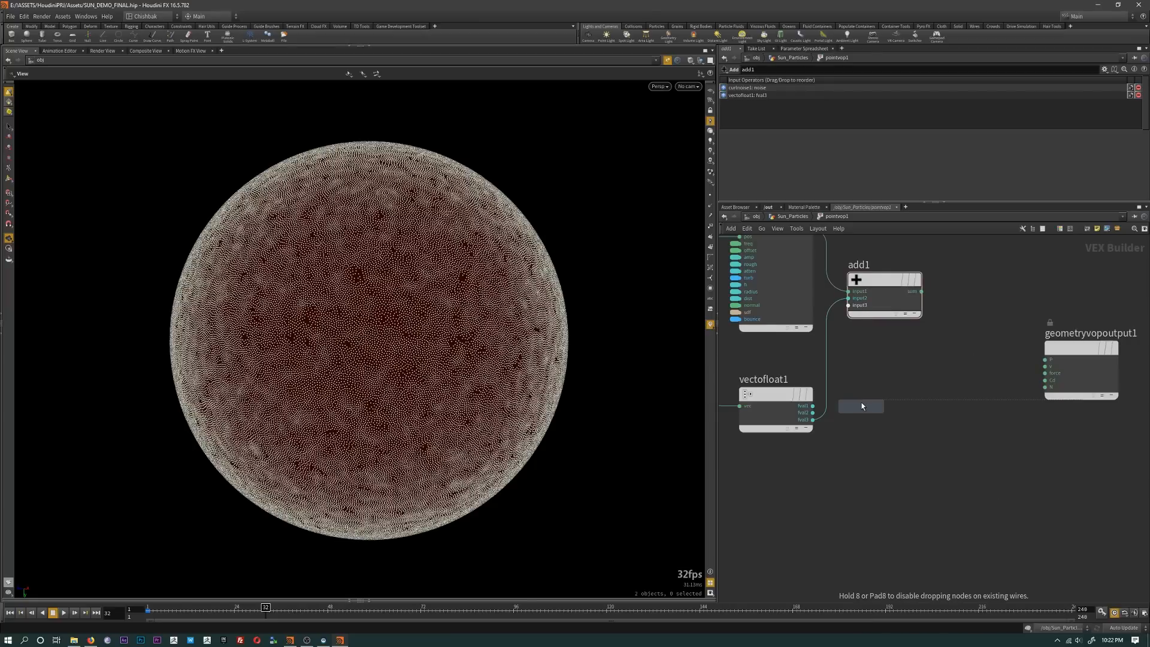
click(989, 386)
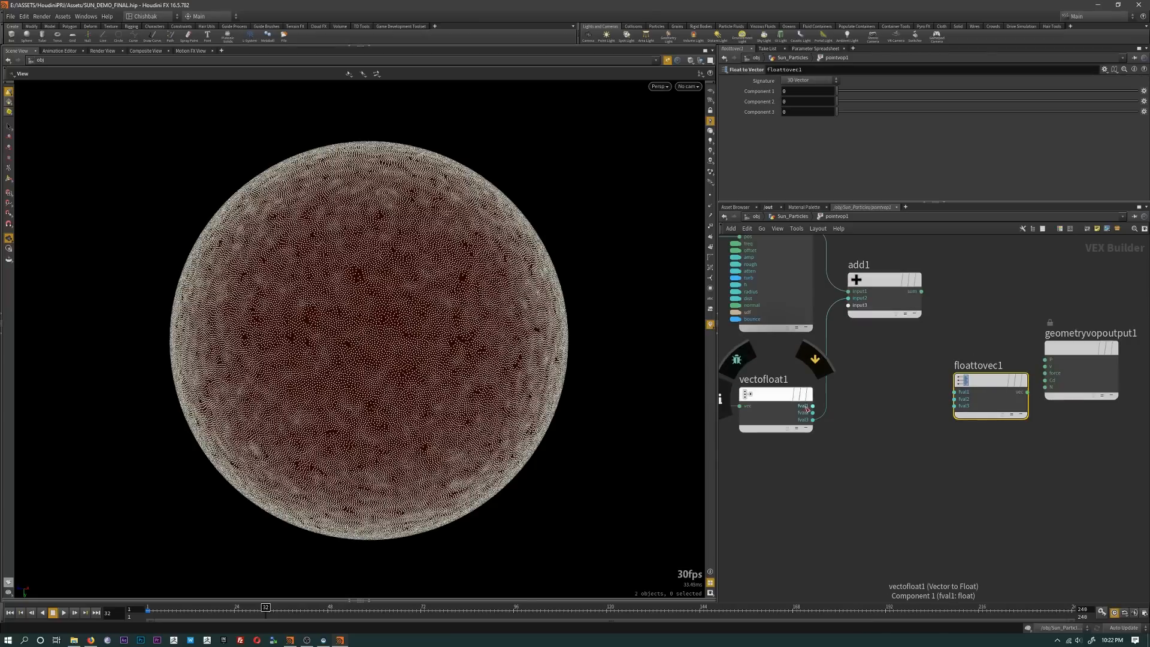
drag(813, 407, 954, 391)
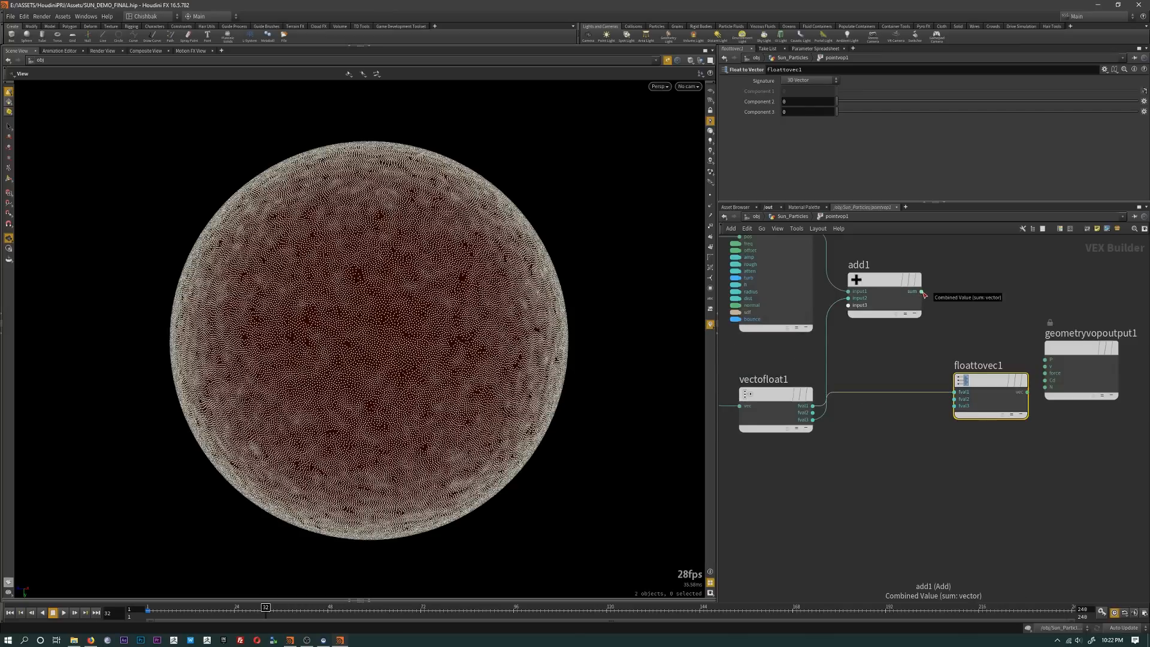
drag(922, 292, 954, 399)
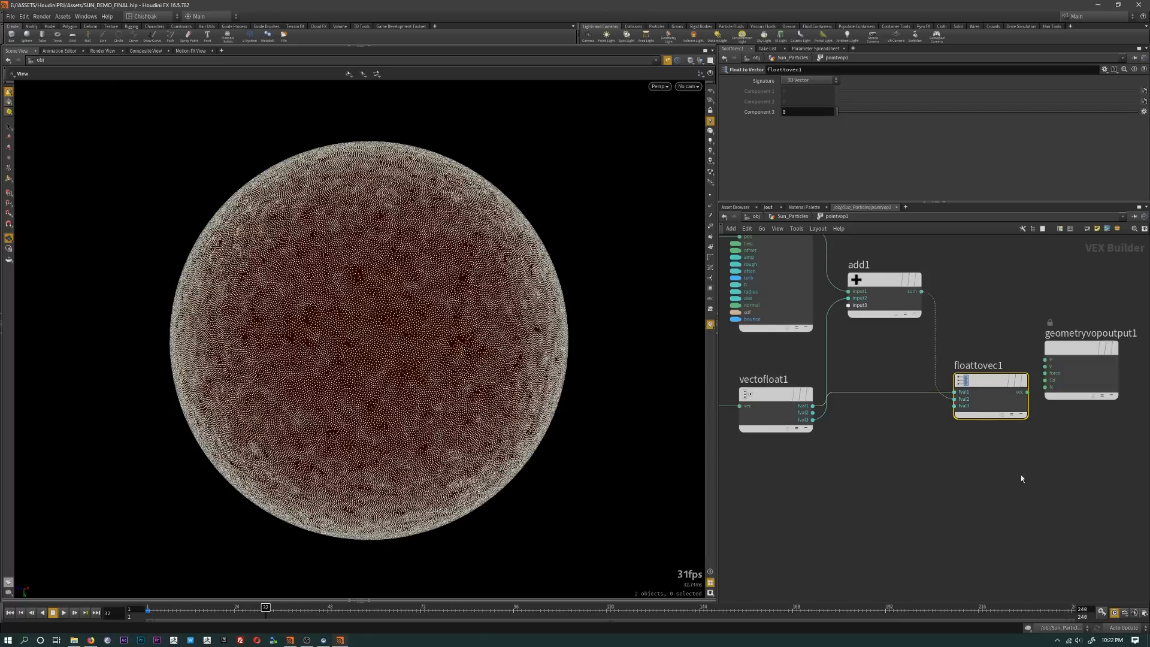
Step: Move the output node farther away and connect the Float to Vector result to its Cd input
middle_drag(1021, 475, 836, 484)
drag(913, 354, 1098, 359)
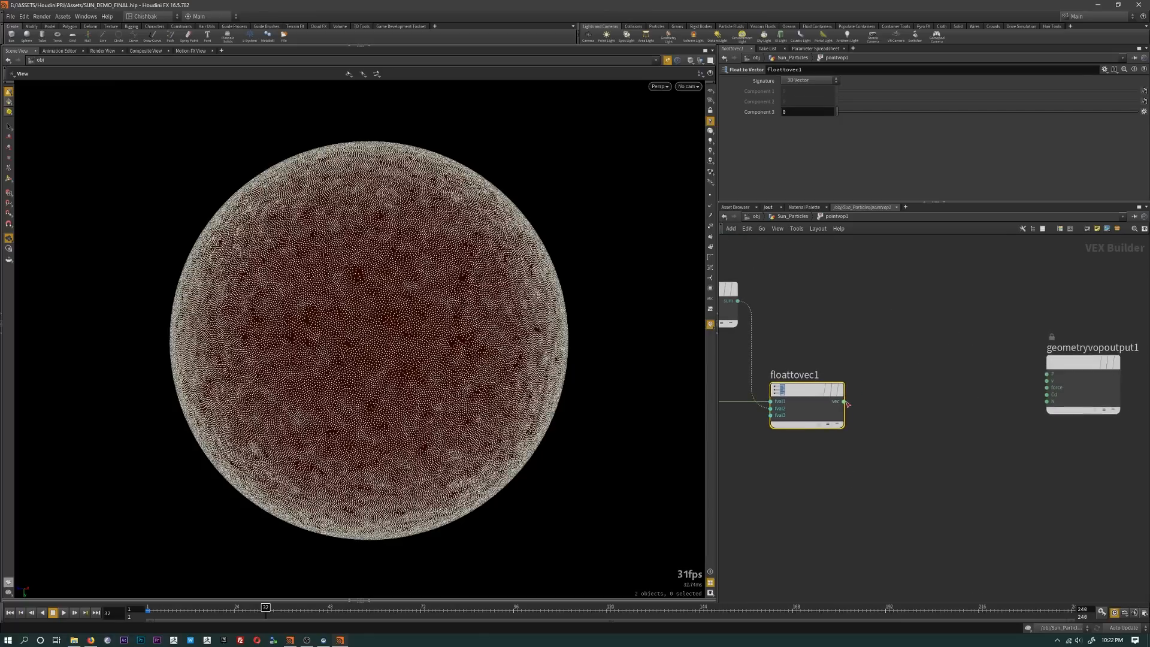
drag(844, 402, 1046, 395)
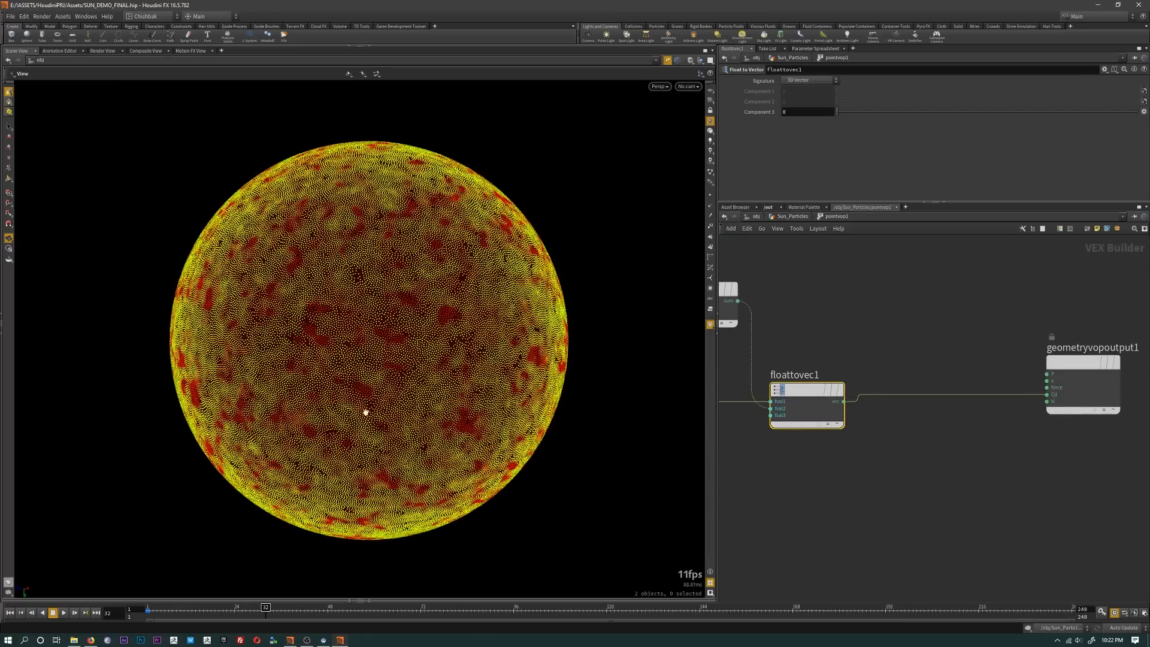
Step: Add a Multiply Constant node between floattovec1 and the output node's Cd input, lined up between the two
alt+drag(377, 398, 365, 376)
alt+middle_drag(519, 422, 559, 443)
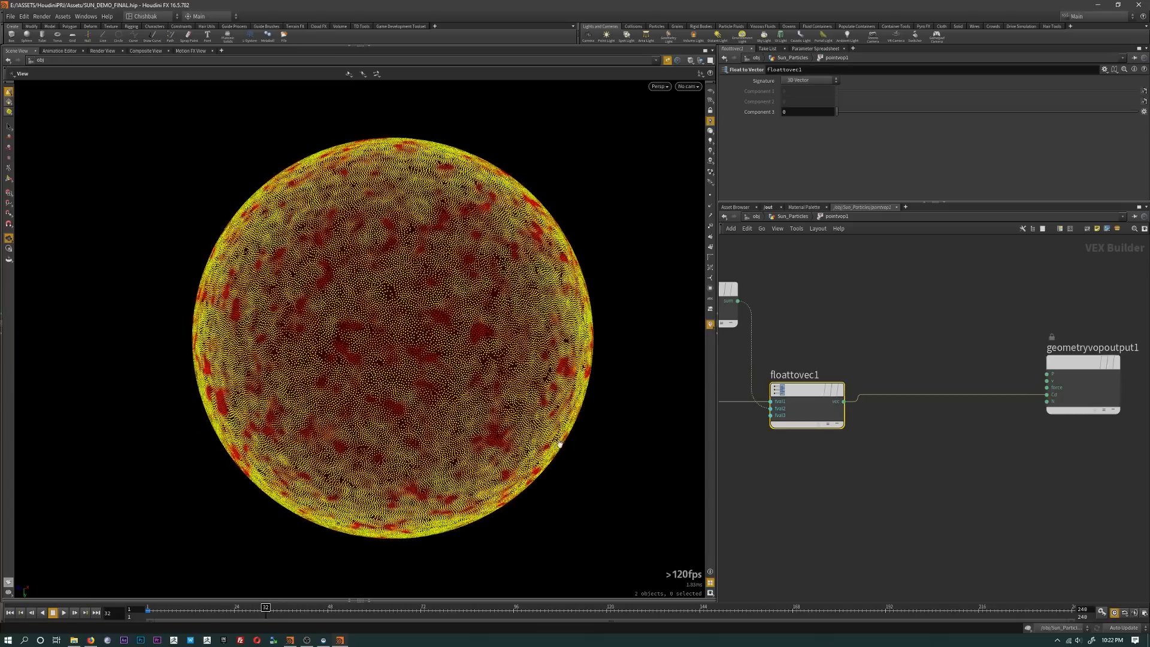
scroll(902, 436, down, 1)
middle_drag(913, 430, 932, 442)
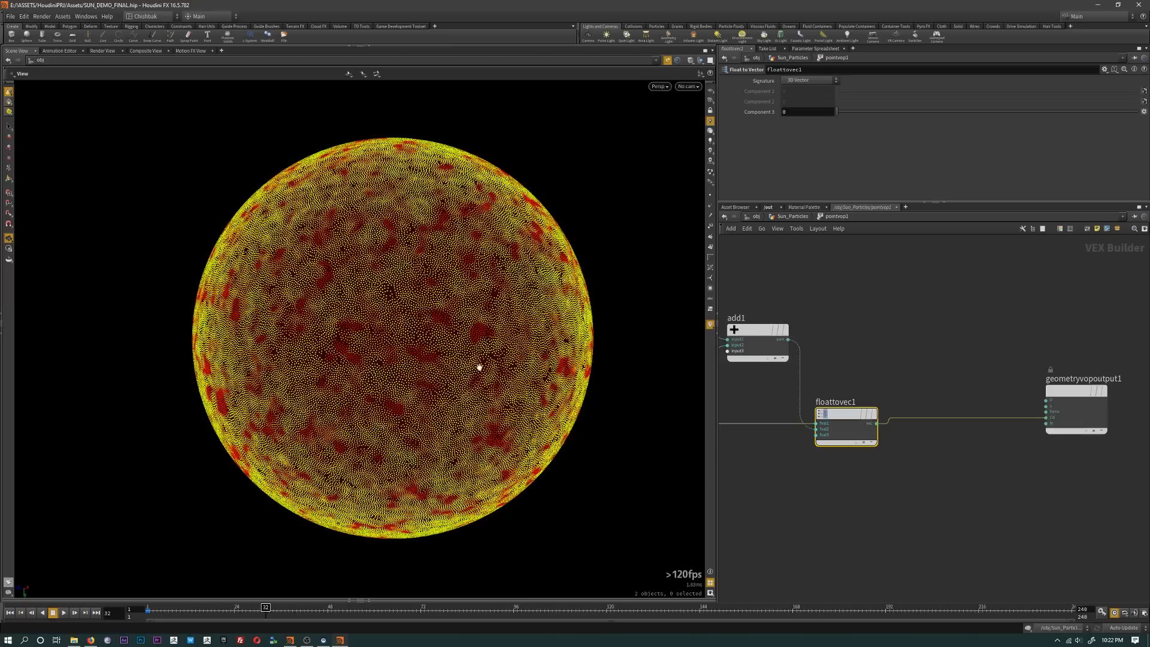
key(Tab)
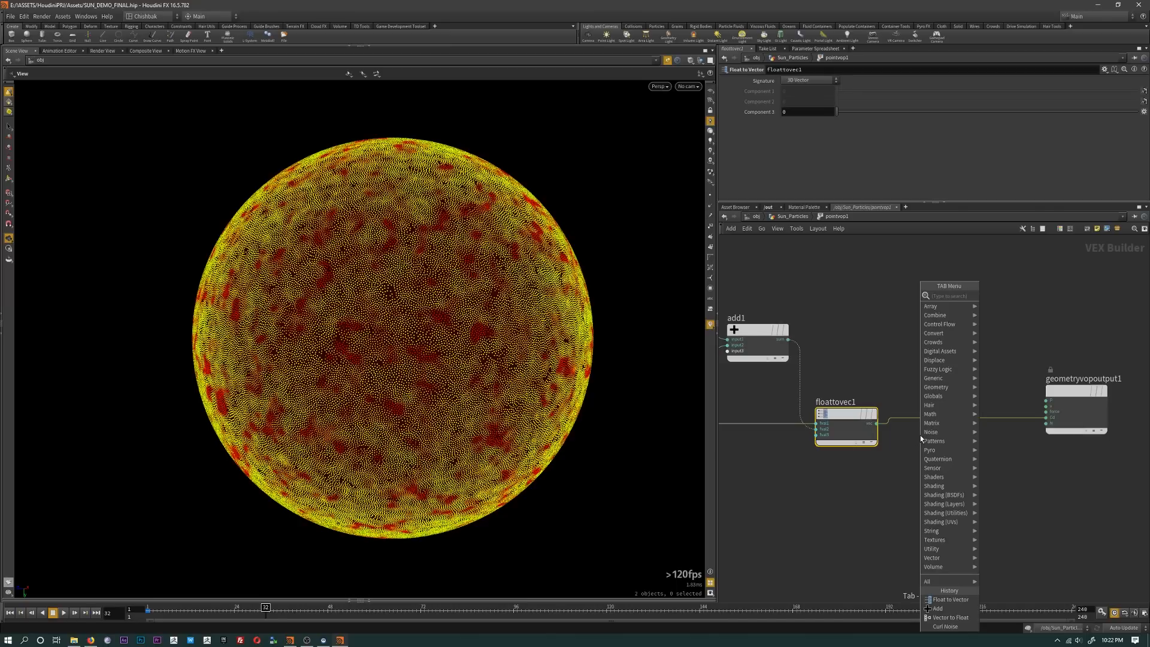
text(mult)
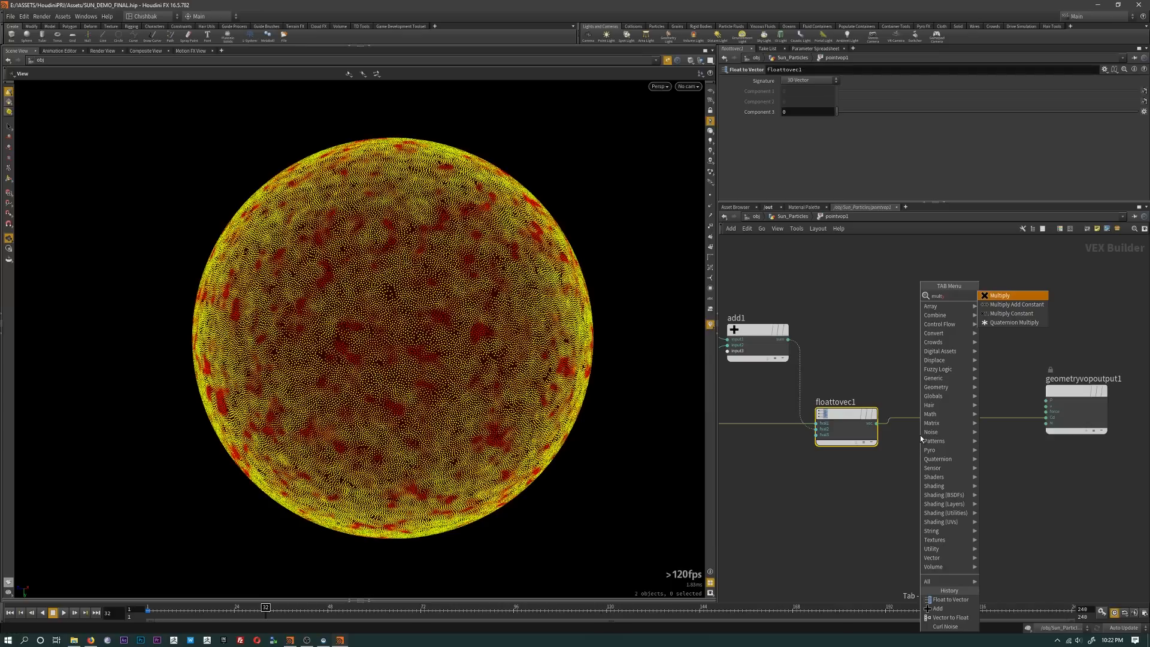
key(Down)
key(Down)
key(Return)
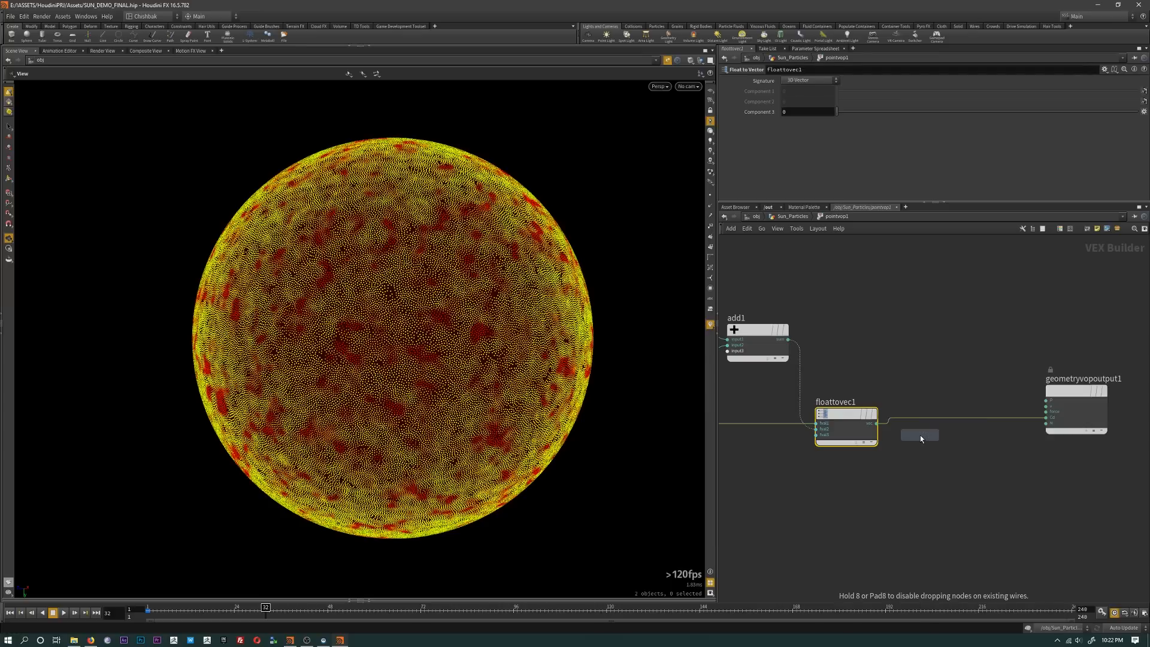
click(920, 435)
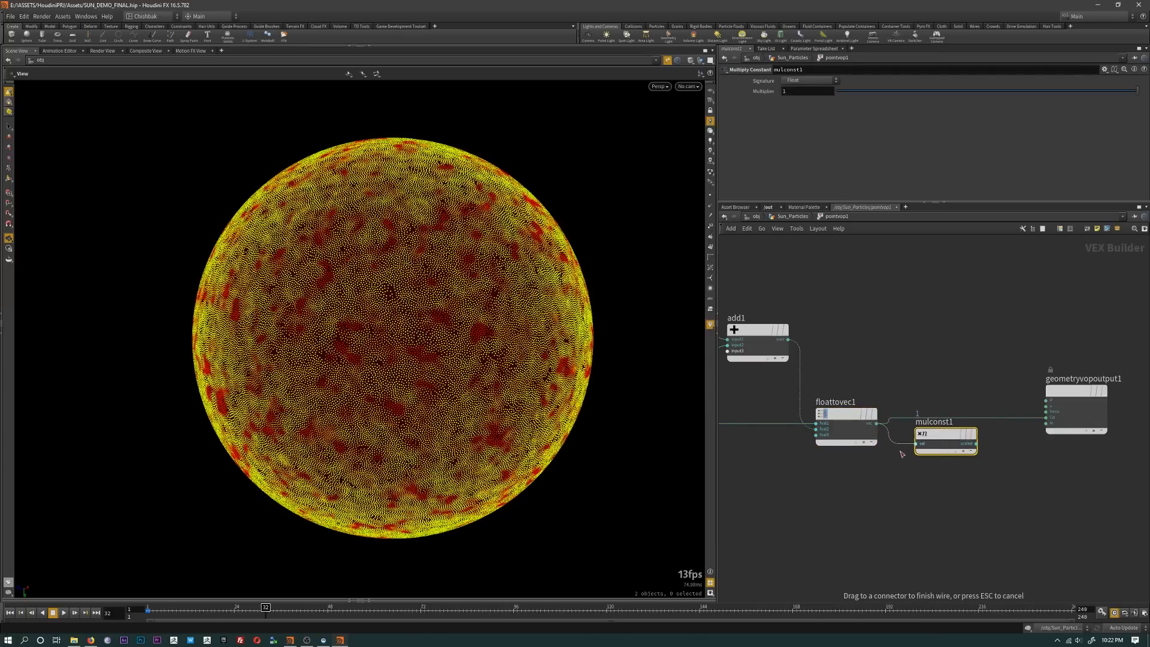
drag(977, 443, 1046, 417)
drag(954, 433, 968, 414)
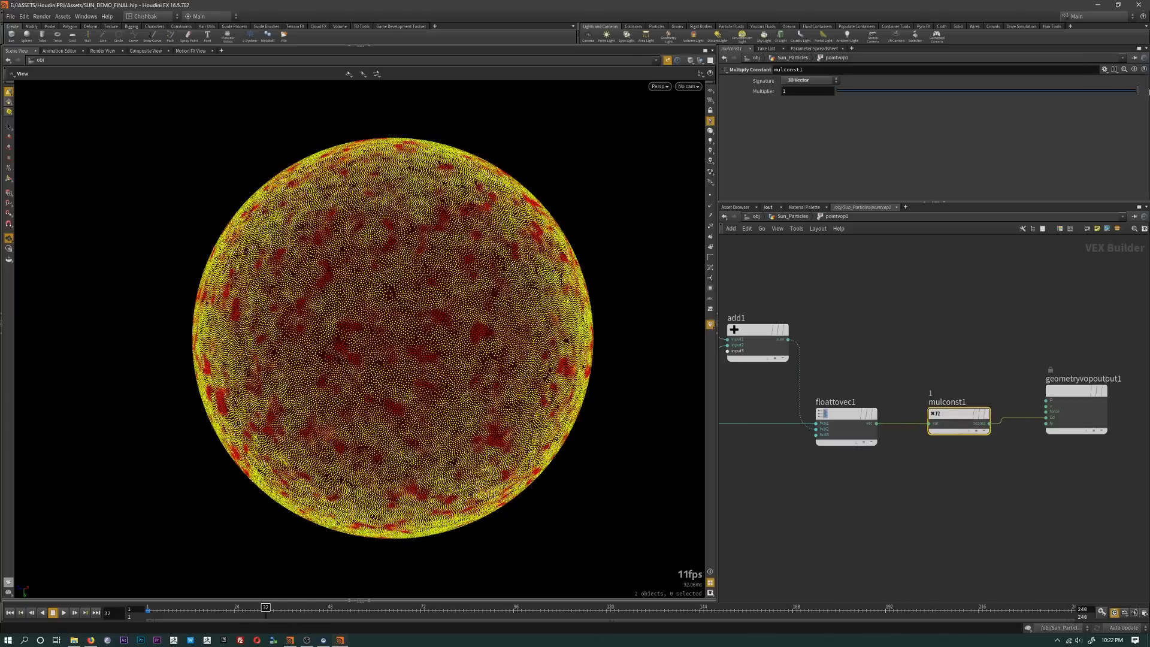
Step: Set the Multiply Constant's multiplier to 0.499, shift the node along its wire, and return to the Sun_Particles network
drag(1148, 91, 990, 95)
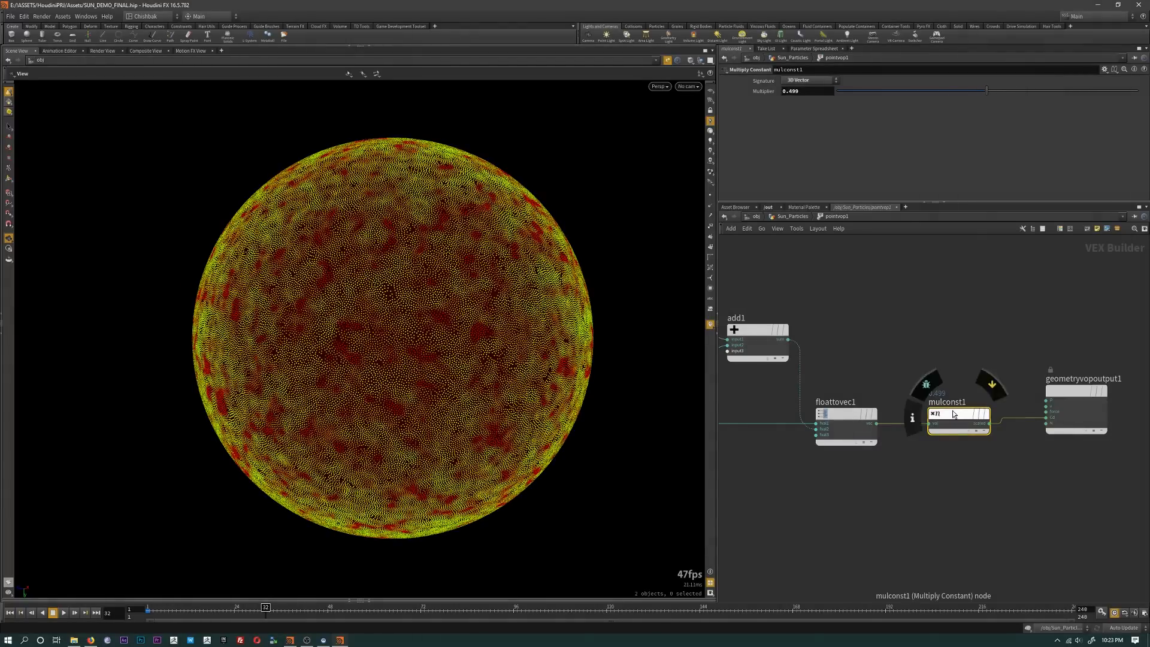
drag(954, 414, 964, 413)
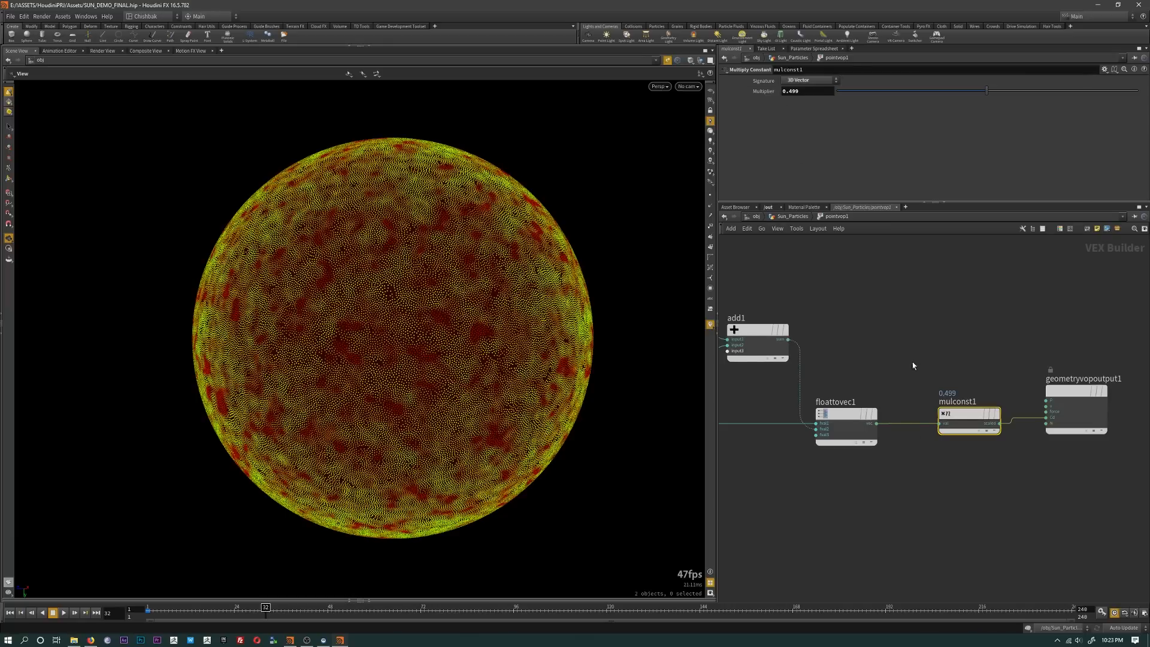
scroll(913, 366, down, 2)
click(792, 217)
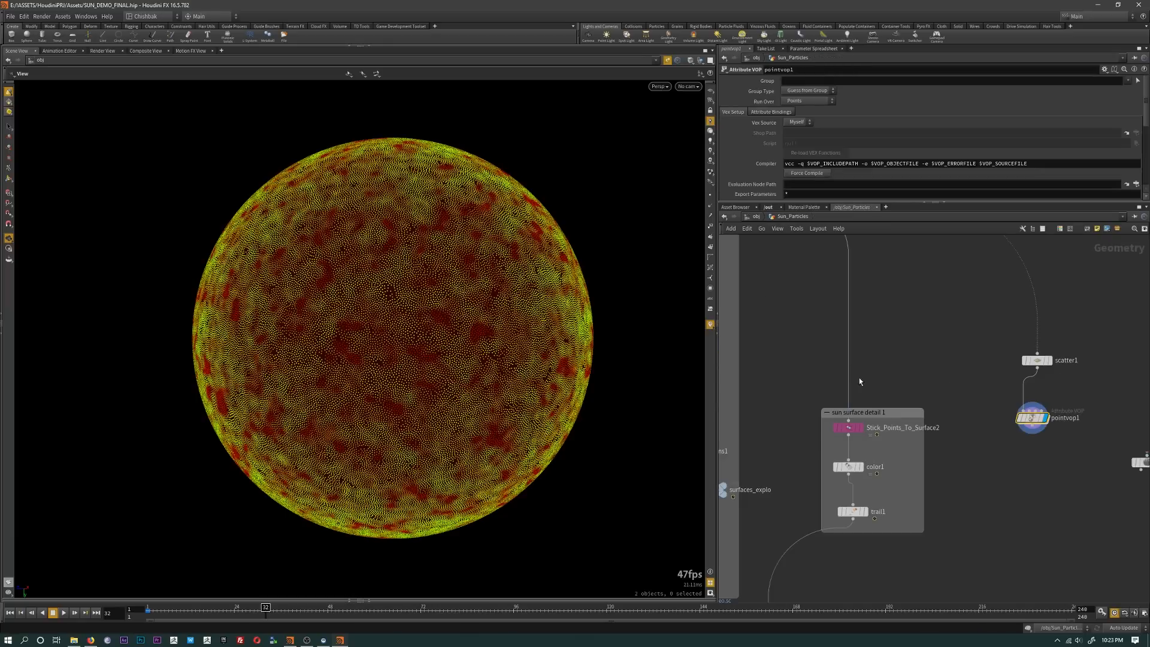
Step: Colour the pointvop1 node orange and rename it curl_noise_color
drag(1001, 413, 1004, 416)
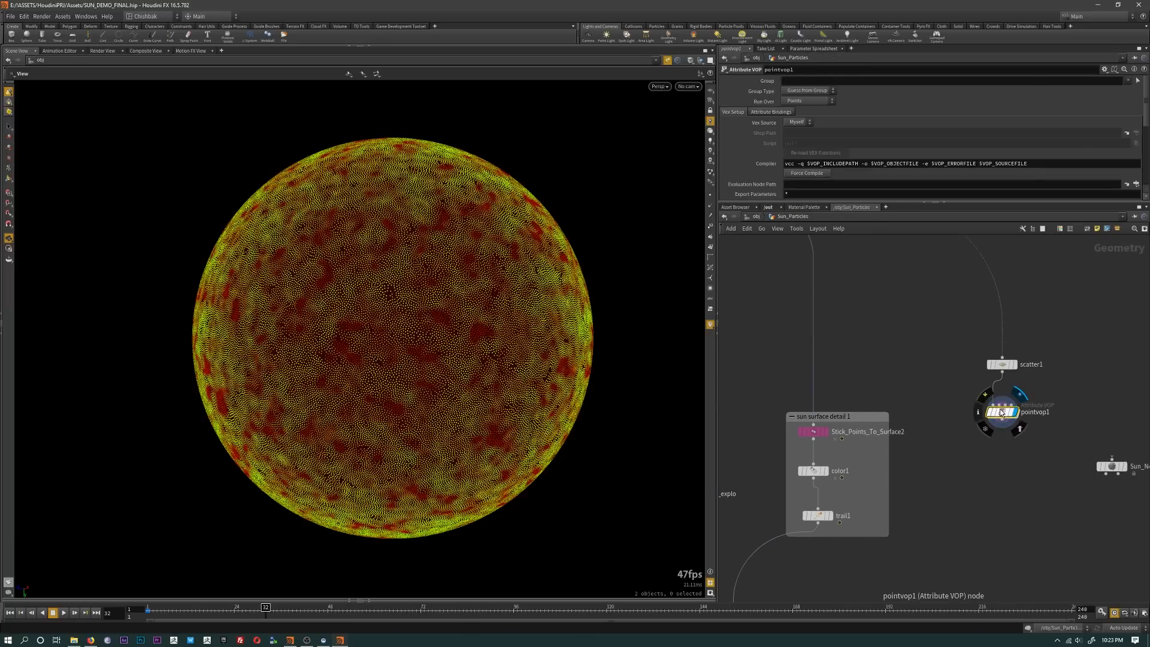
key(c)
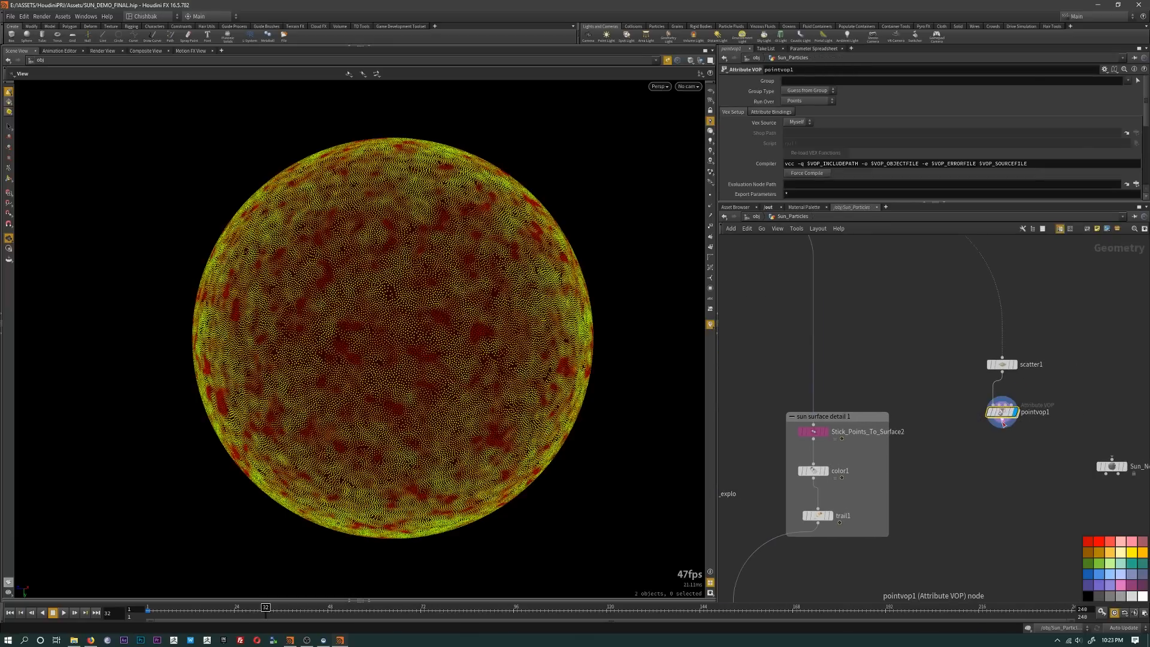
click(1102, 552)
key(c)
double_click(1034, 412)
text(cu)
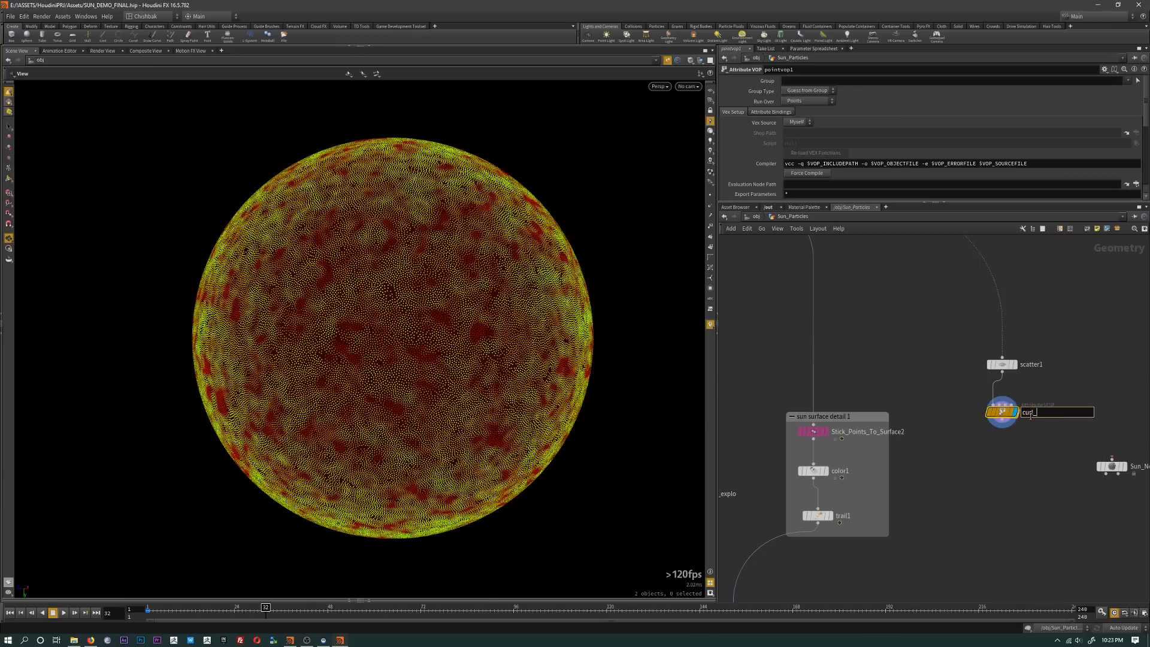
text(rl_noise_color)
key(Return)
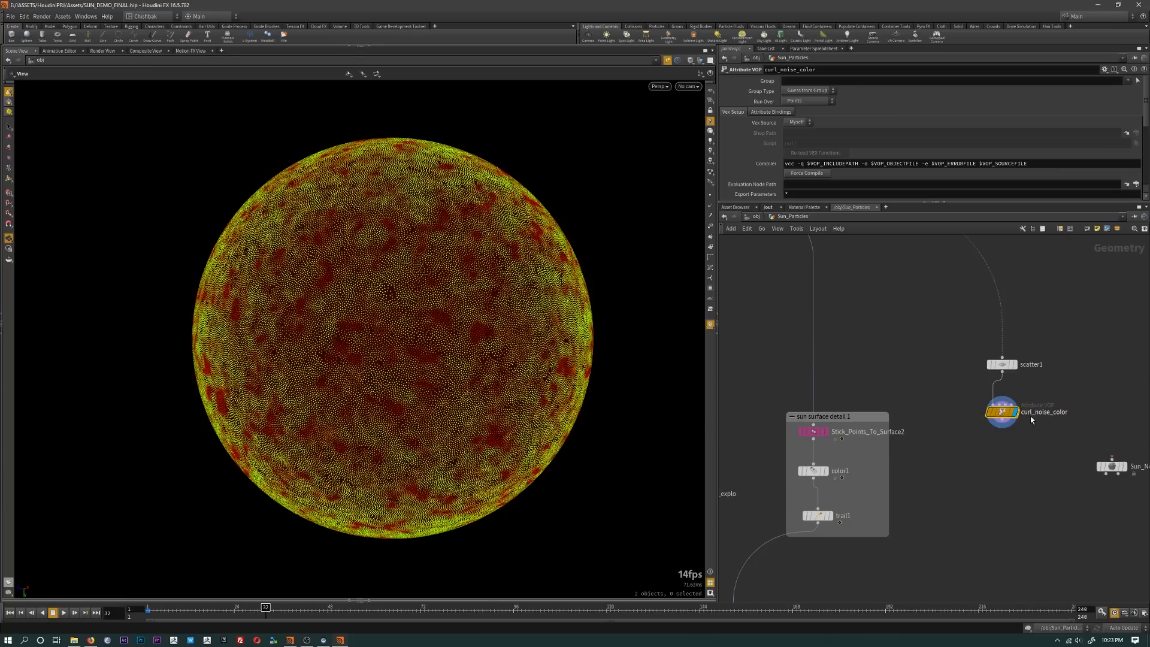
Step: Enlarge the parameter area and set the curl noise frequency to 2.5 on all axes and its roughness to 0.586
drag(888, 203, 885, 387)
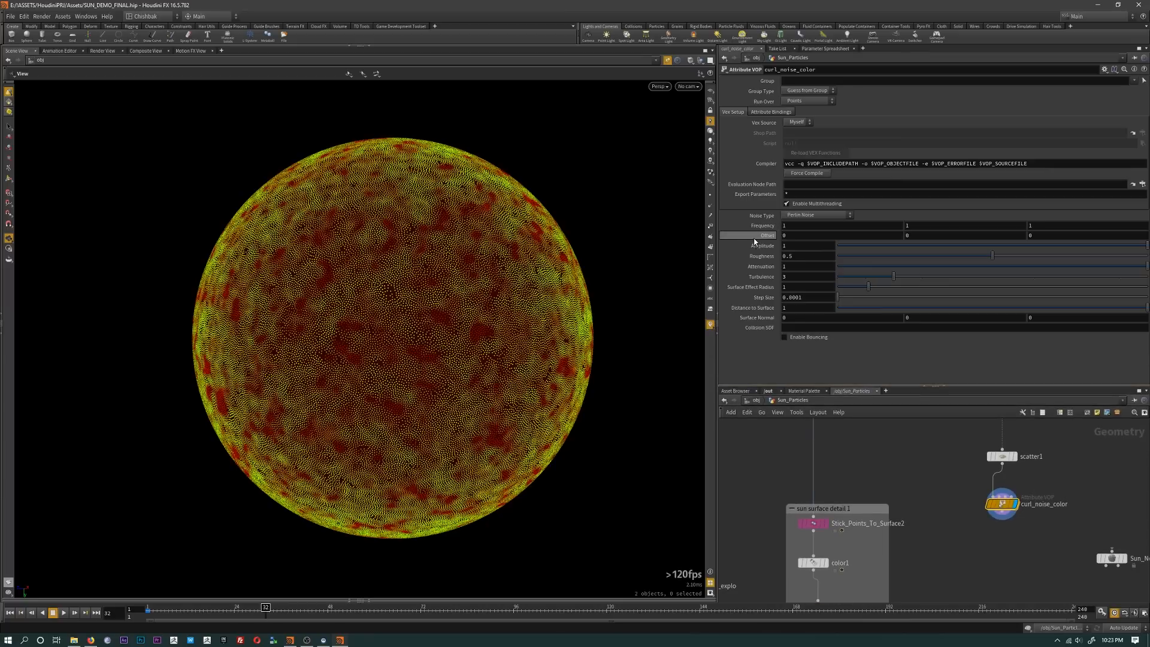
key(alt+Tab)
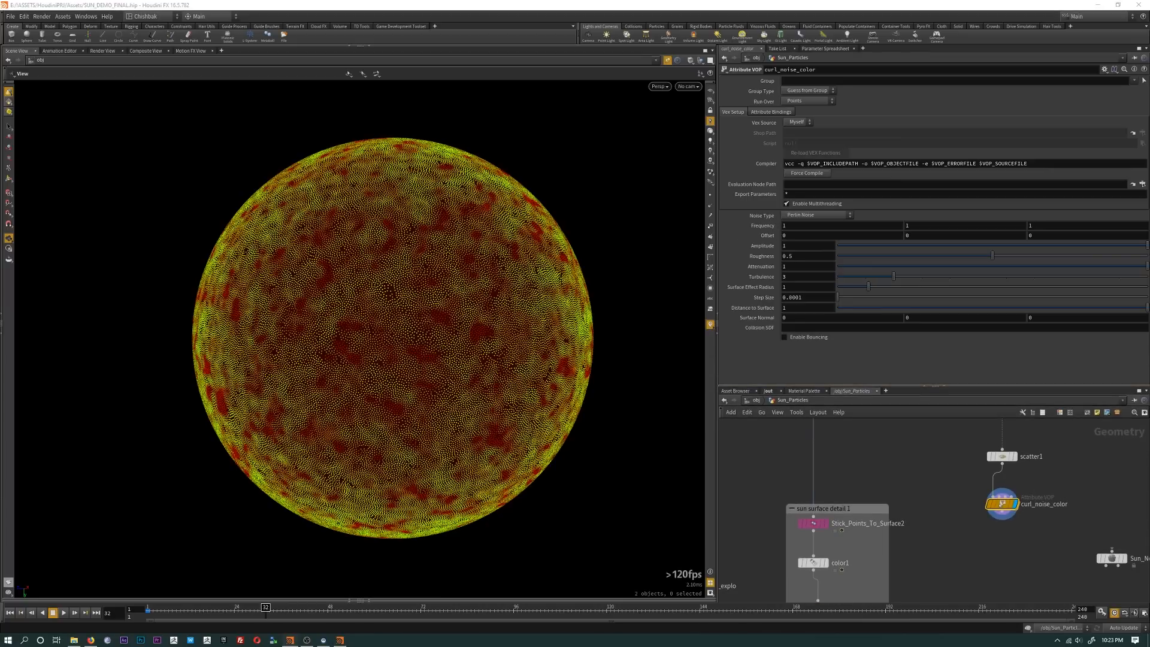
middle_drag(761, 225, 828, 229)
drag(992, 255, 1018, 280)
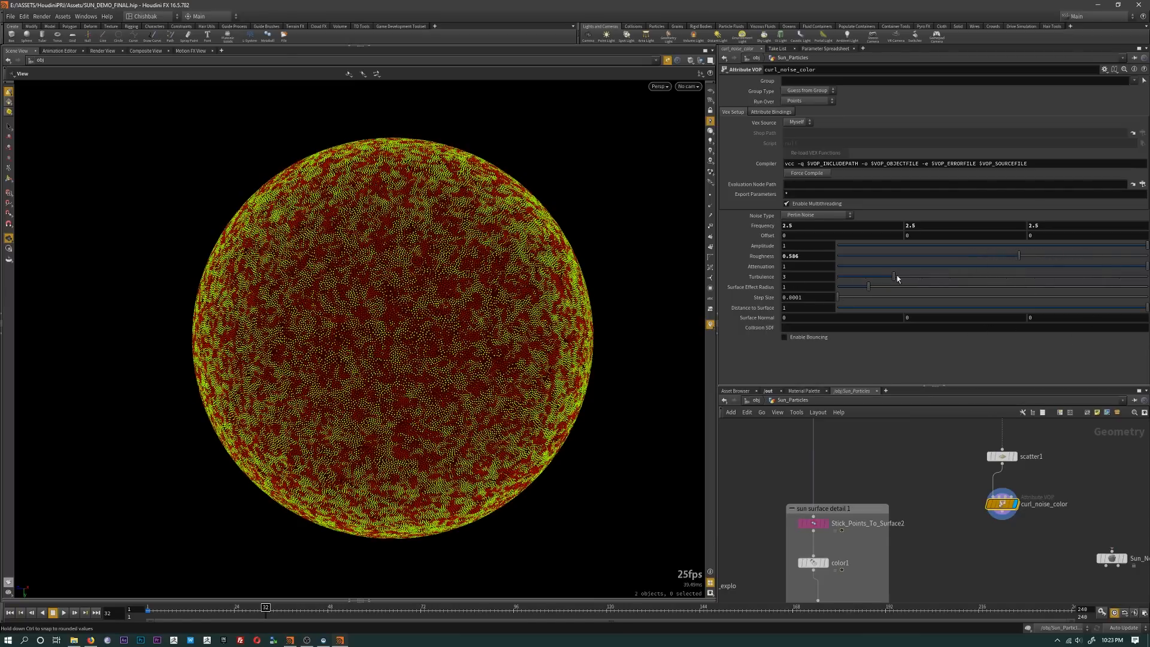
Step: Try a turbulence of 2 and compare the surface pattern with the reference sun video in the browser
drag(886, 280, 869, 284)
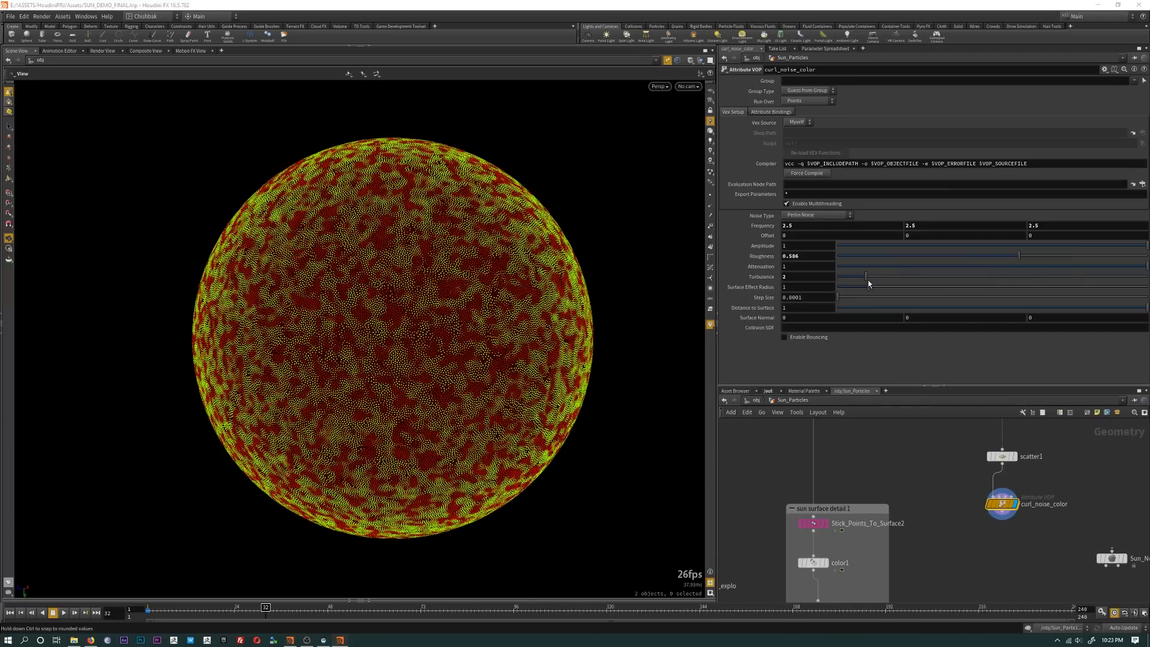
key(alt+Tab)
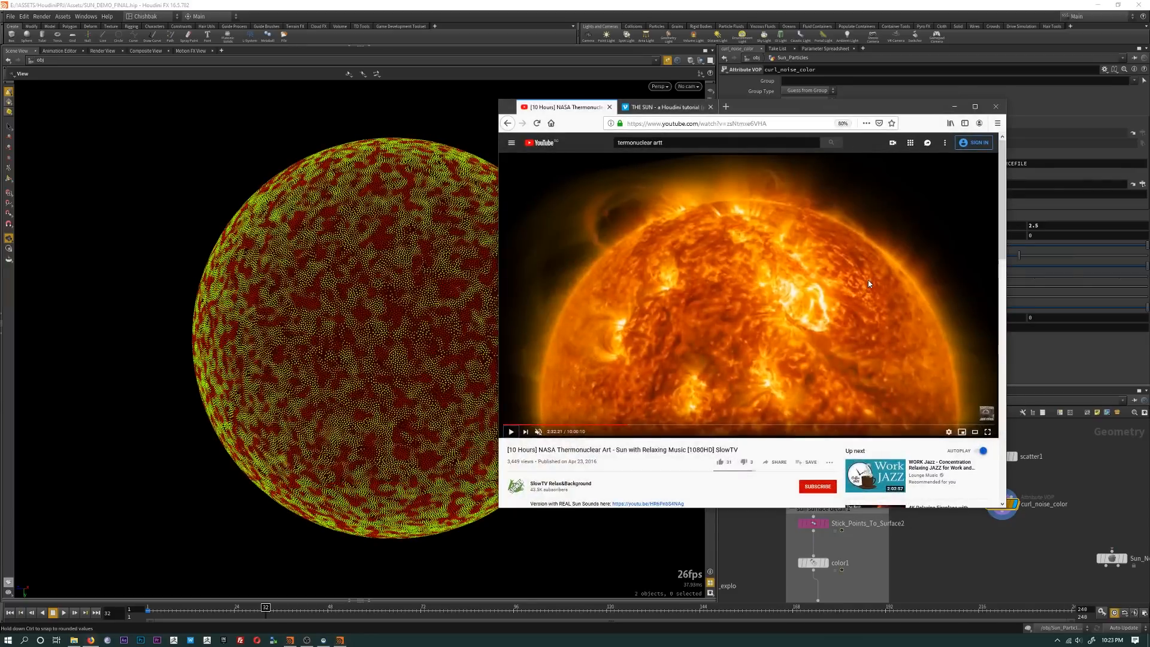
key(alt+Tab)
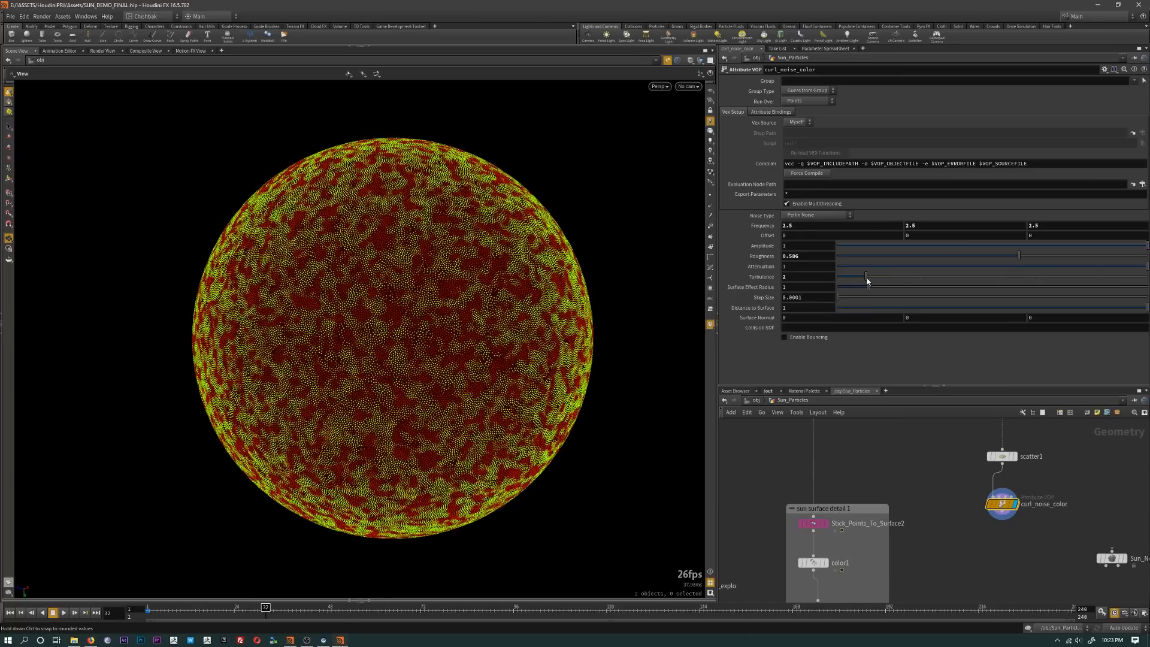
drag(867, 282, 892, 280)
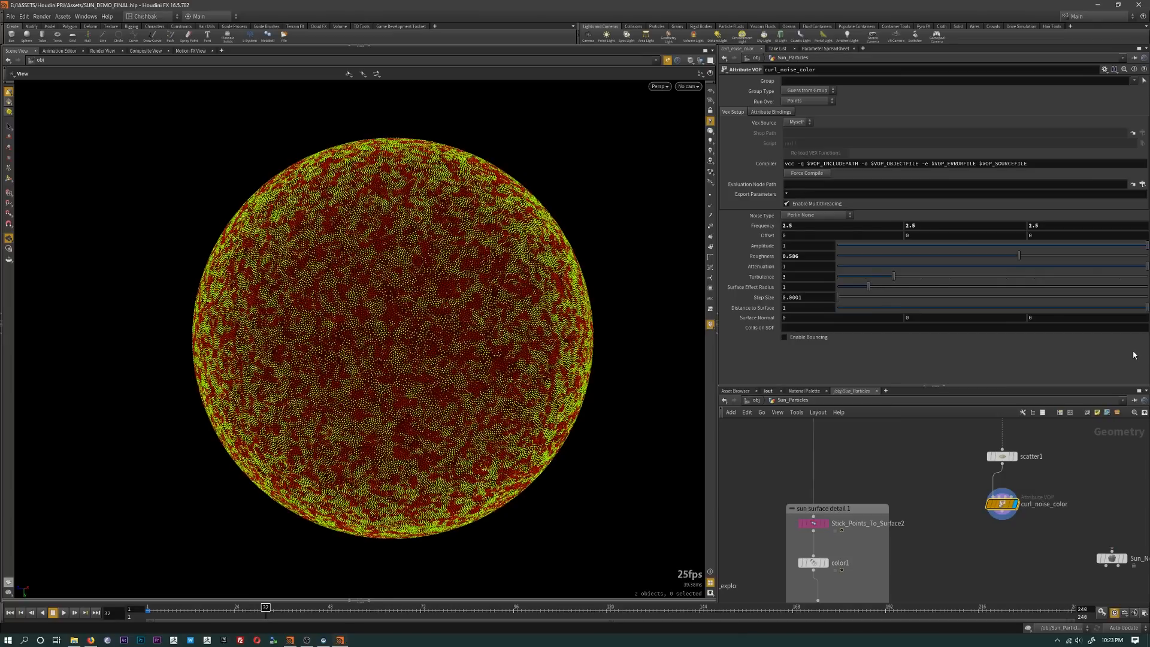
Step: Set the noise step size to 0.284 and turbulence to 4, and return the timeline to frame 1
drag(837, 298, 929, 315)
drag(897, 281, 933, 287)
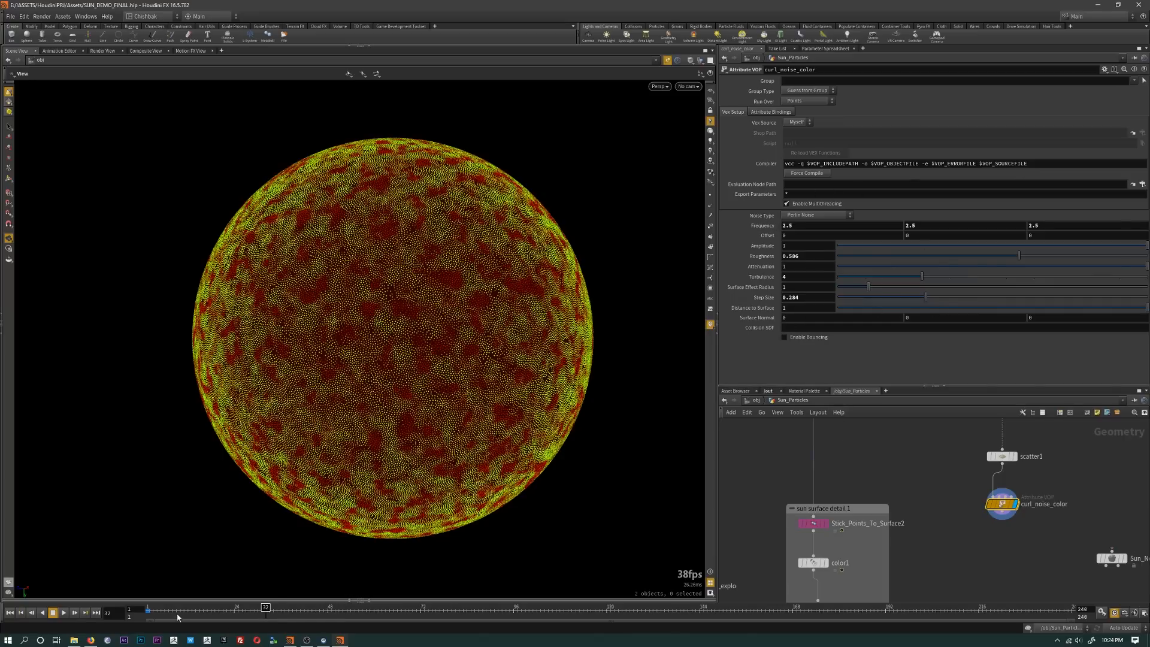
mouse_move(177, 617)
mouse_down()
mouse_move(298, 615)
mouse_move(147, 614)
mouse_up()
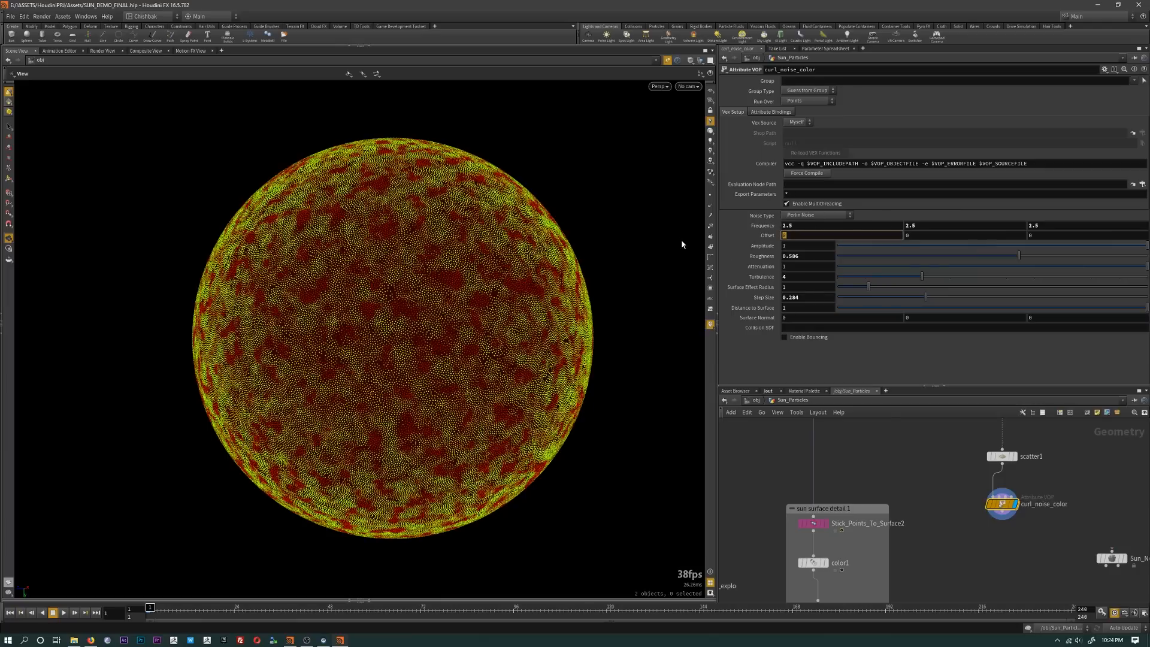
Step: Animate the first component of the noise offset with the expression $T and scrub the first frames
text($T)
key(Return)
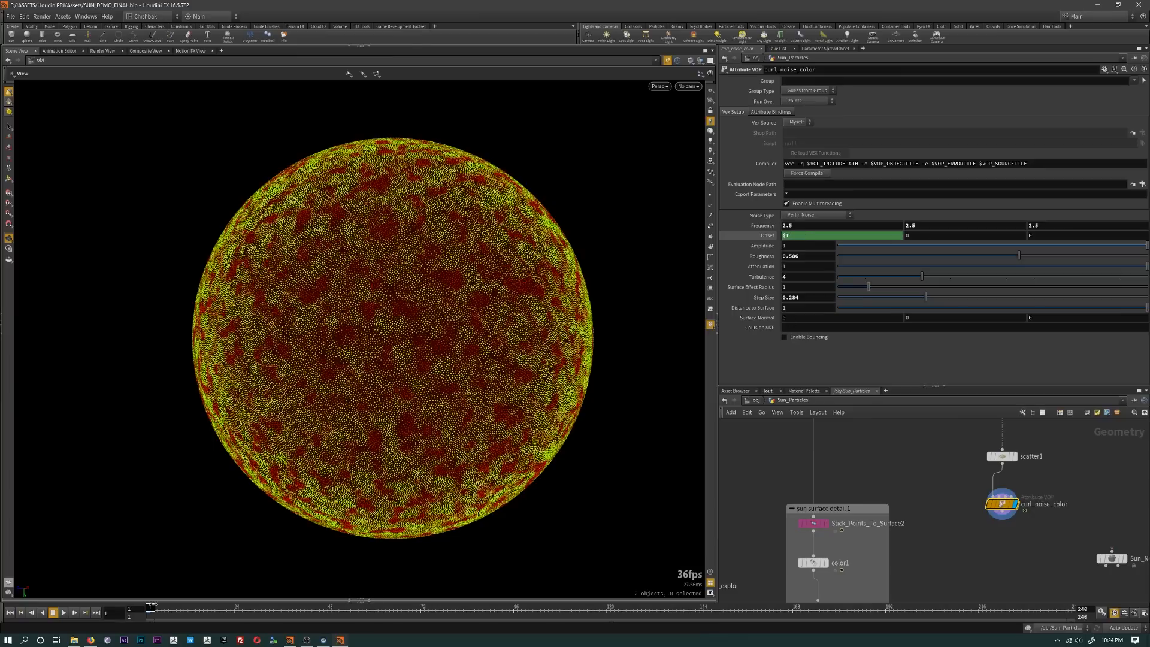
mouse_move(151, 610)
mouse_down()
mouse_move(396, 613)
mouse_move(153, 610)
mouse_up()
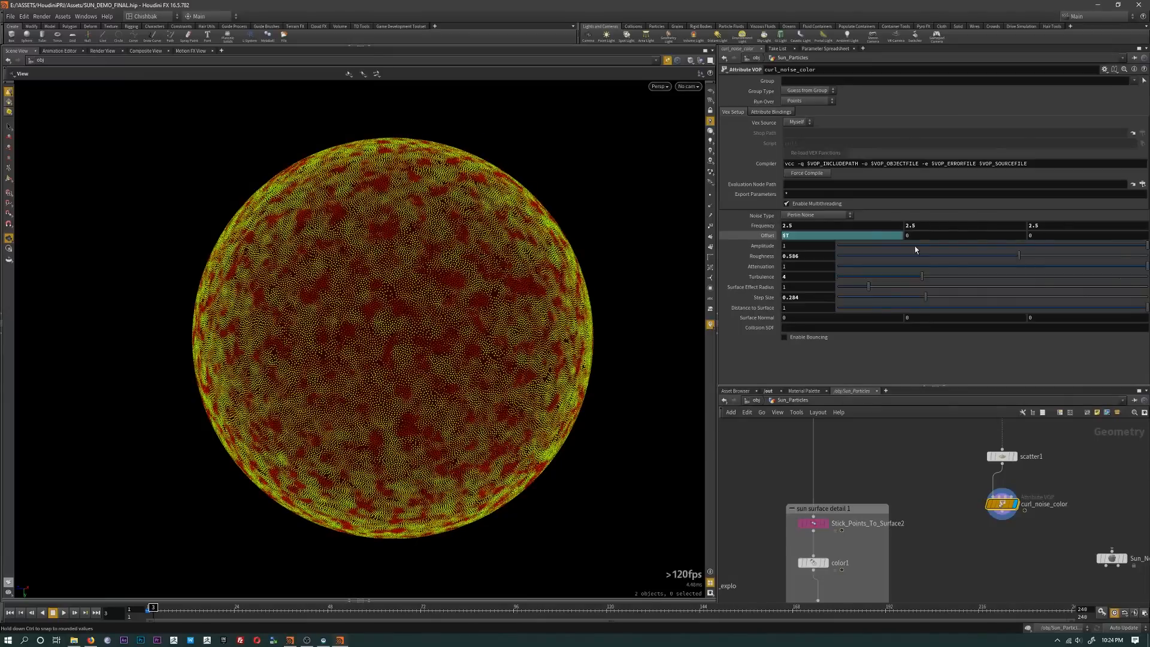
Step: Try $T as the second component of the noise offset and preview the motion on the timeline
click(783, 236)
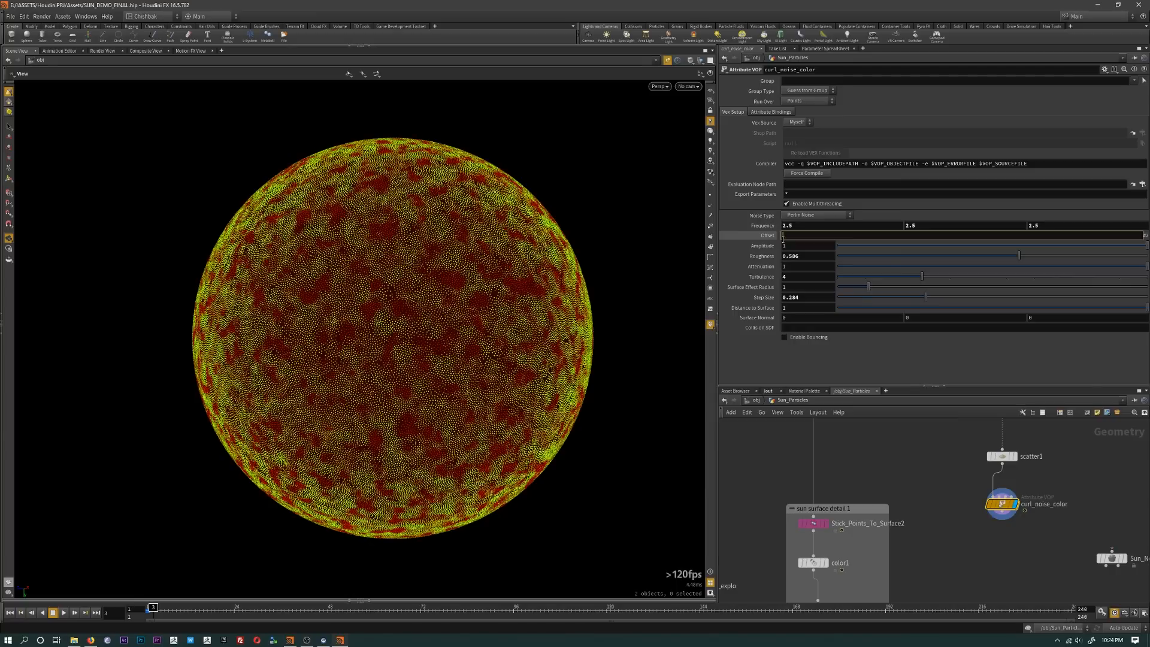
text($T)
key(Return)
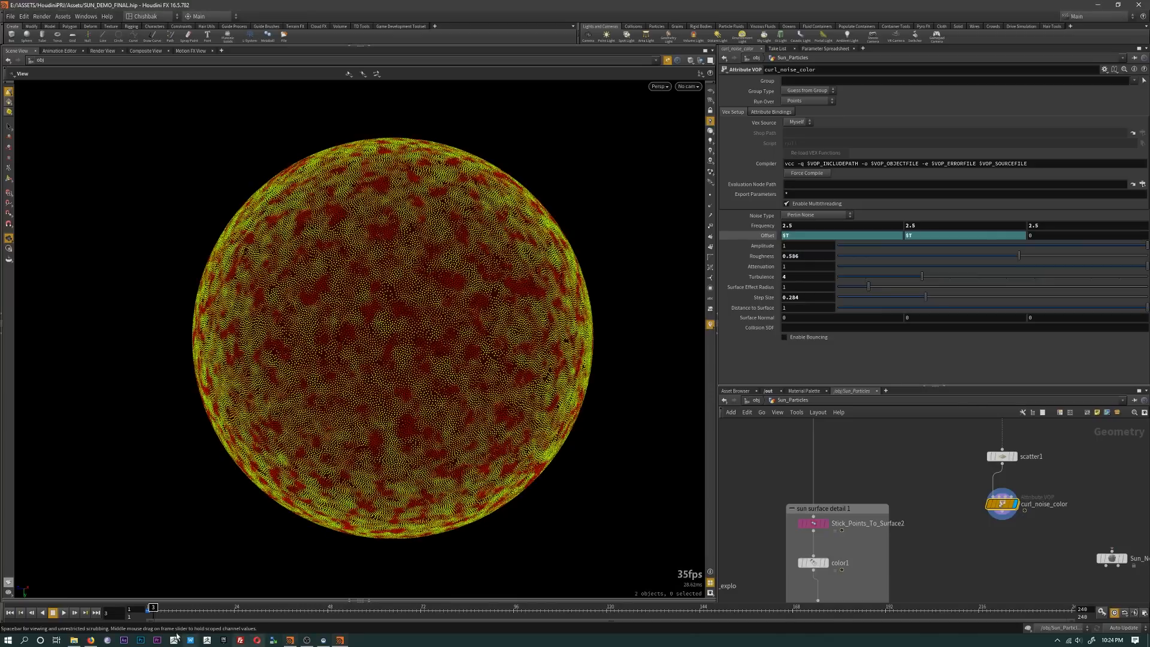
mouse_move(172, 610)
mouse_down()
mouse_move(361, 610)
mouse_move(149, 610)
mouse_up()
Step: Set the second component of the noise offset to $T/5 and scrub the opening frames to check the motion
right_click(927, 237)
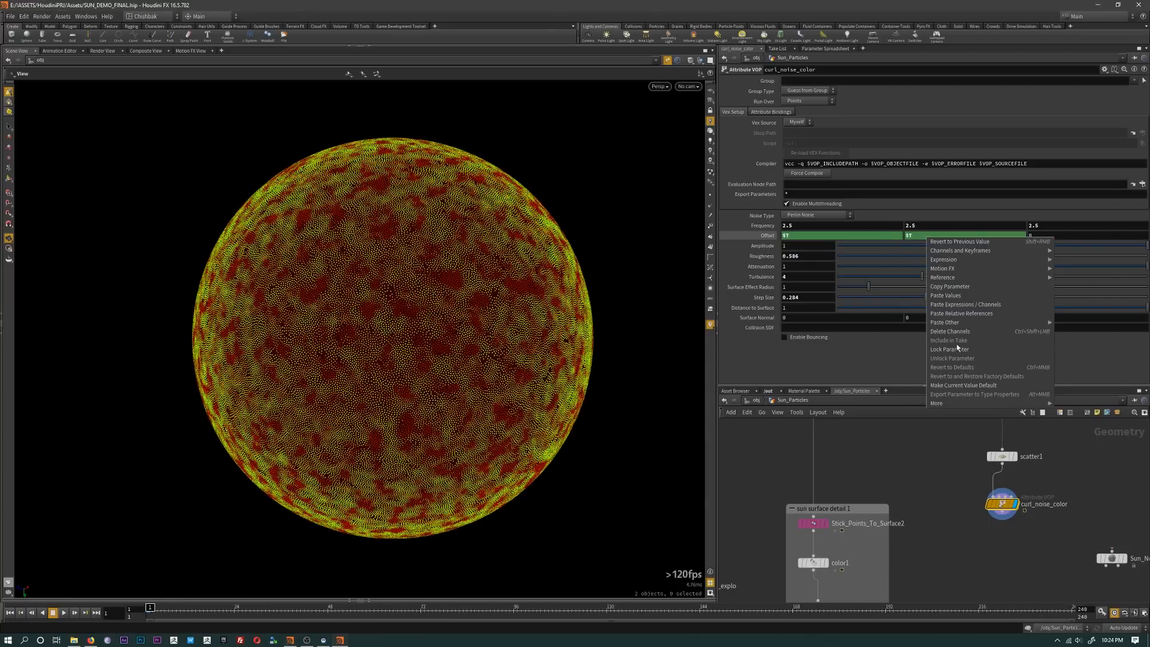
click(914, 236)
click(915, 236)
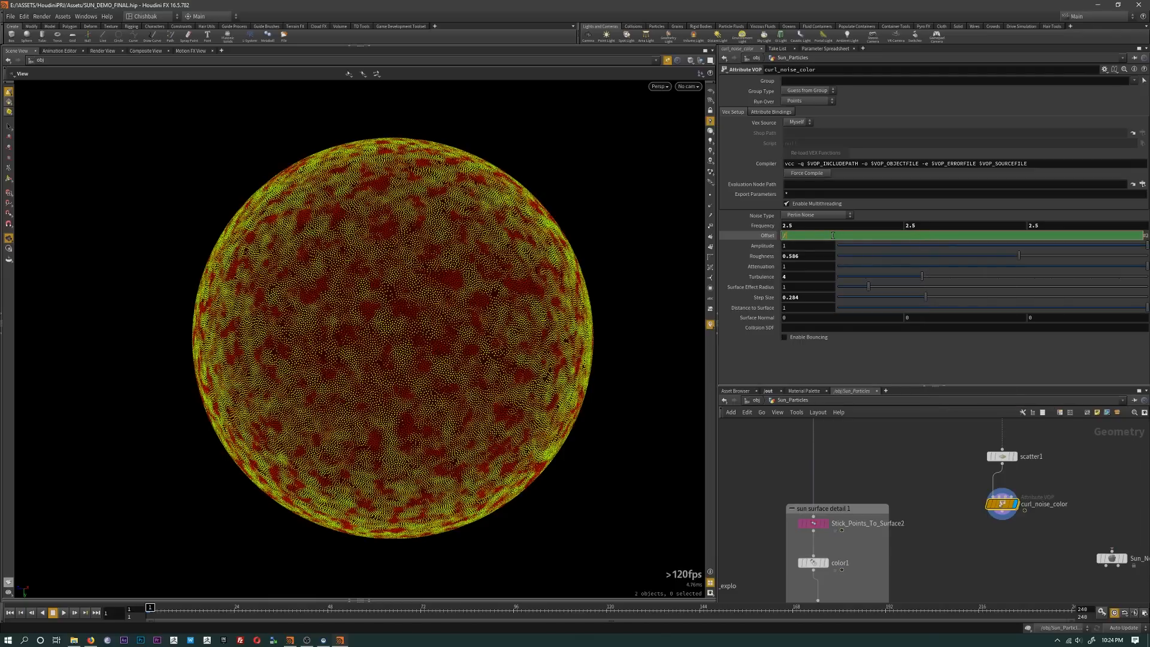
text($T)
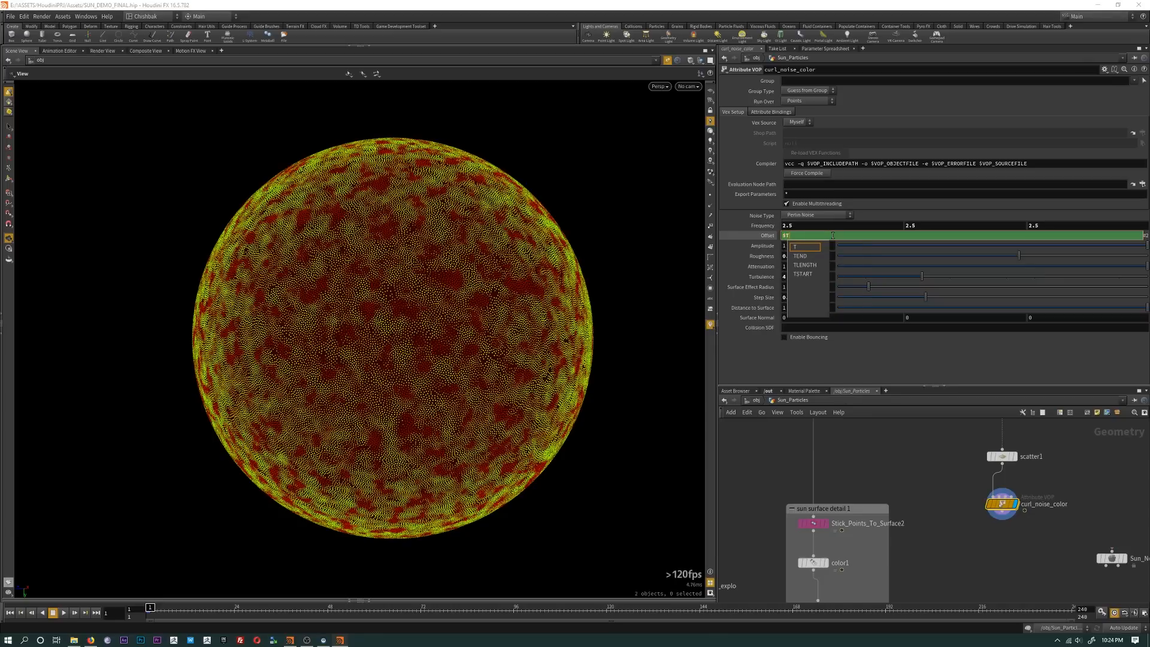
text(/5)
key(Return)
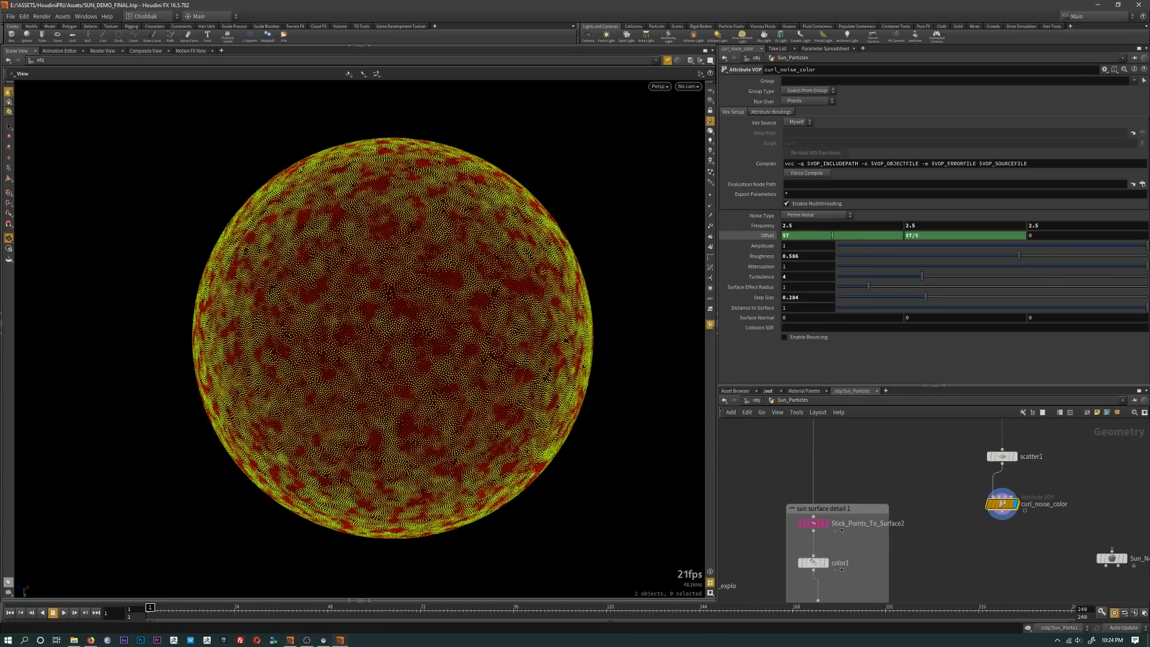
mouse_move(156, 609)
mouse_down()
mouse_move(386, 610)
mouse_move(149, 610)
mouse_up()
Step: Connect curl_noise_color into merge2, display the merged particles, and scrub through the timeline to preview the combined sun
middle_drag(1001, 533, 1012, 506)
scroll(1010, 507, down, 4)
middle_drag(950, 583, 983, 515)
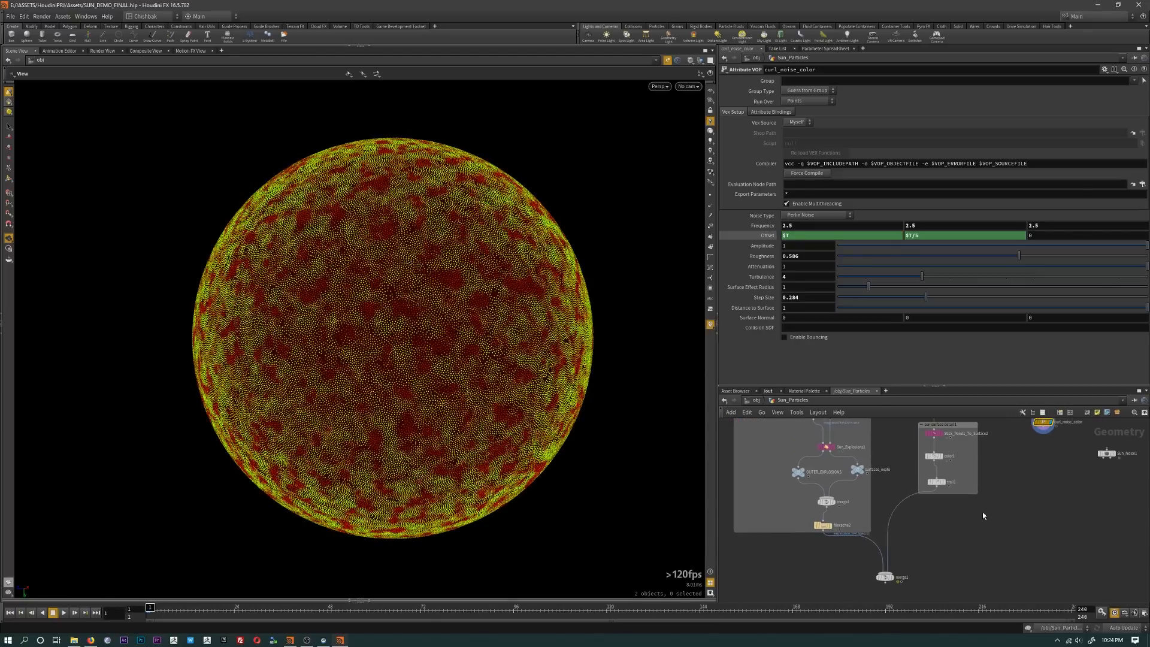
drag(1043, 431, 891, 575)
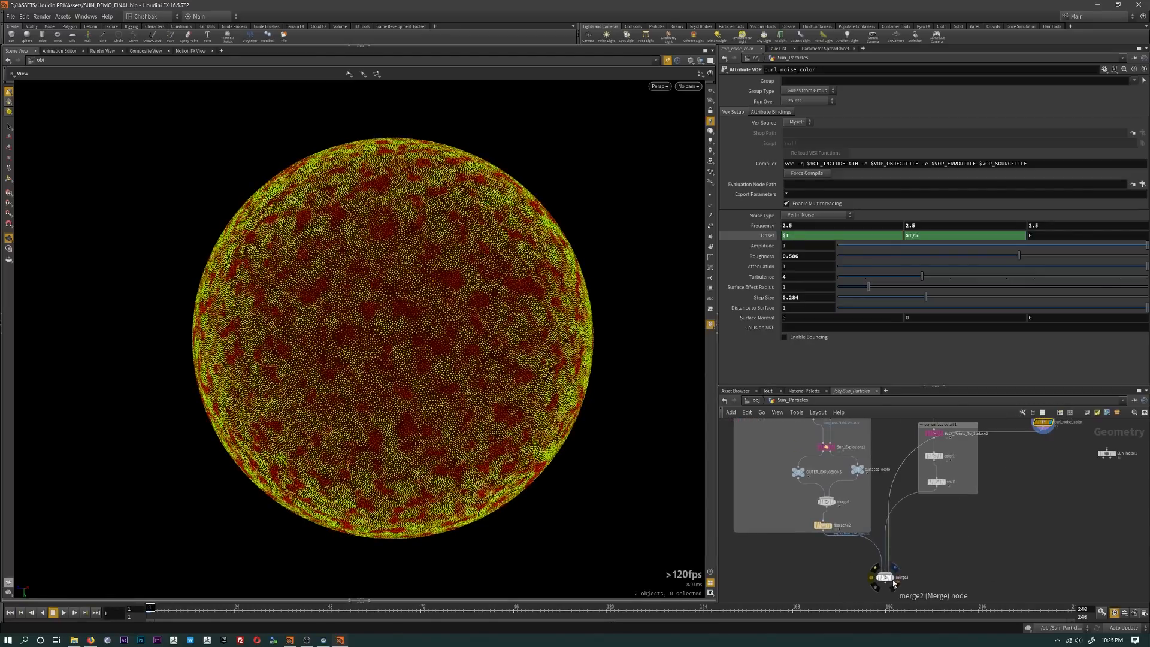
click(884, 578)
key(Up)
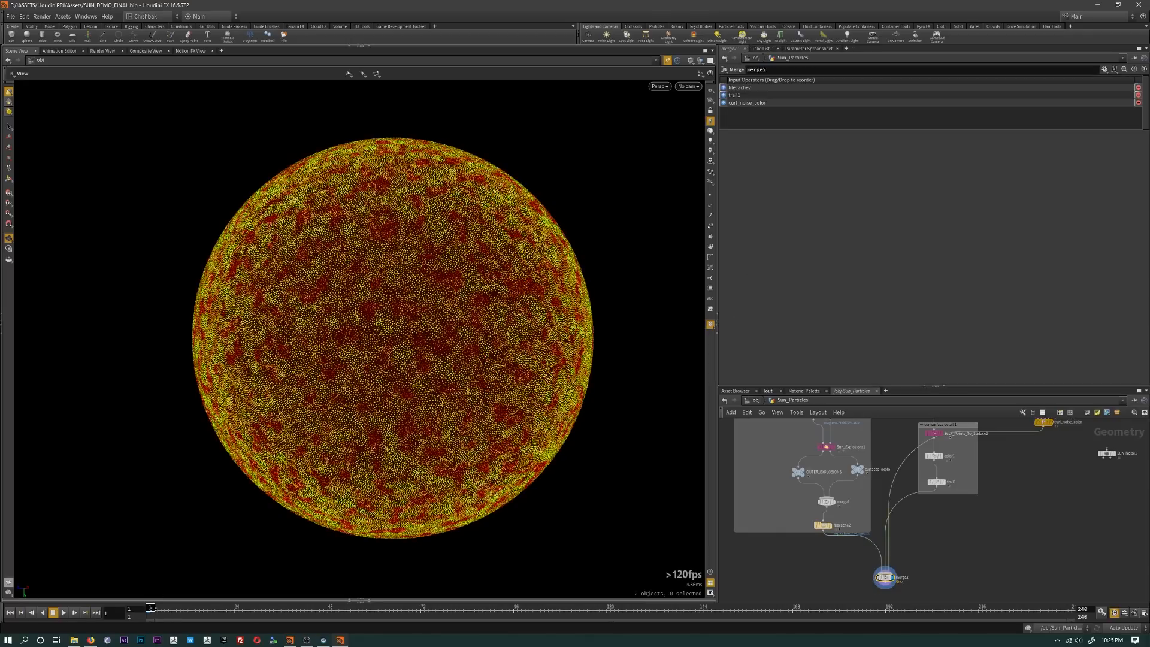
drag(192, 611, 715, 612)
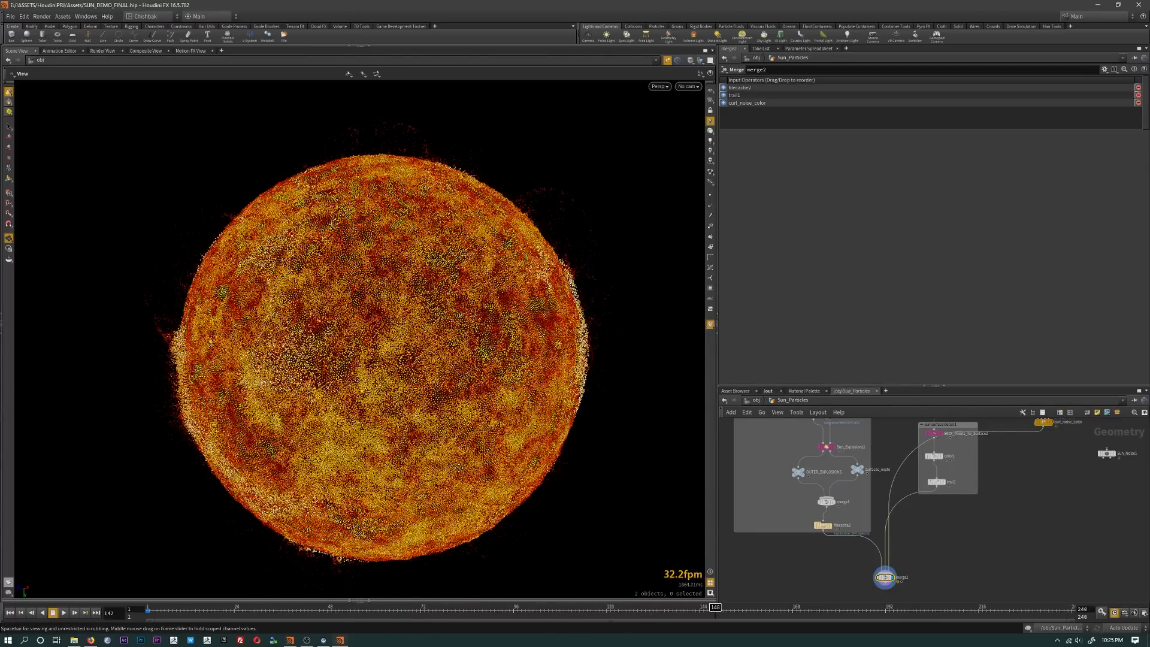
Step: Set the forced total point count of scatter1 to 550000
right_drag(430, 422, 478, 440)
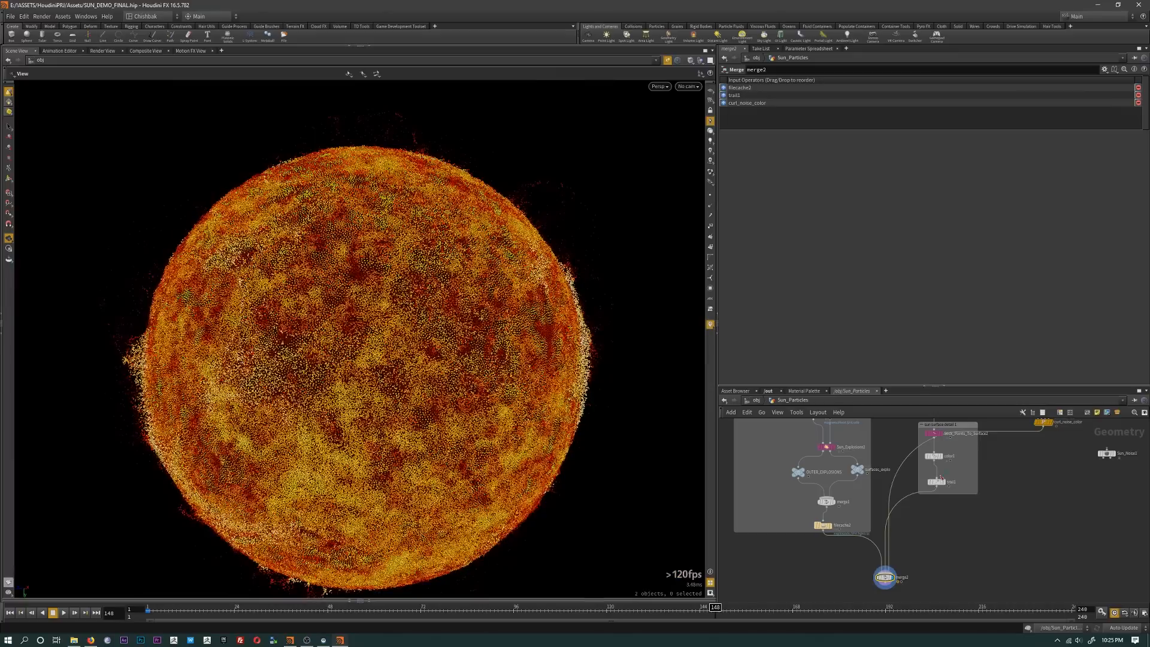
middle_drag(1038, 472, 997, 614)
scroll(1019, 532, up, 3)
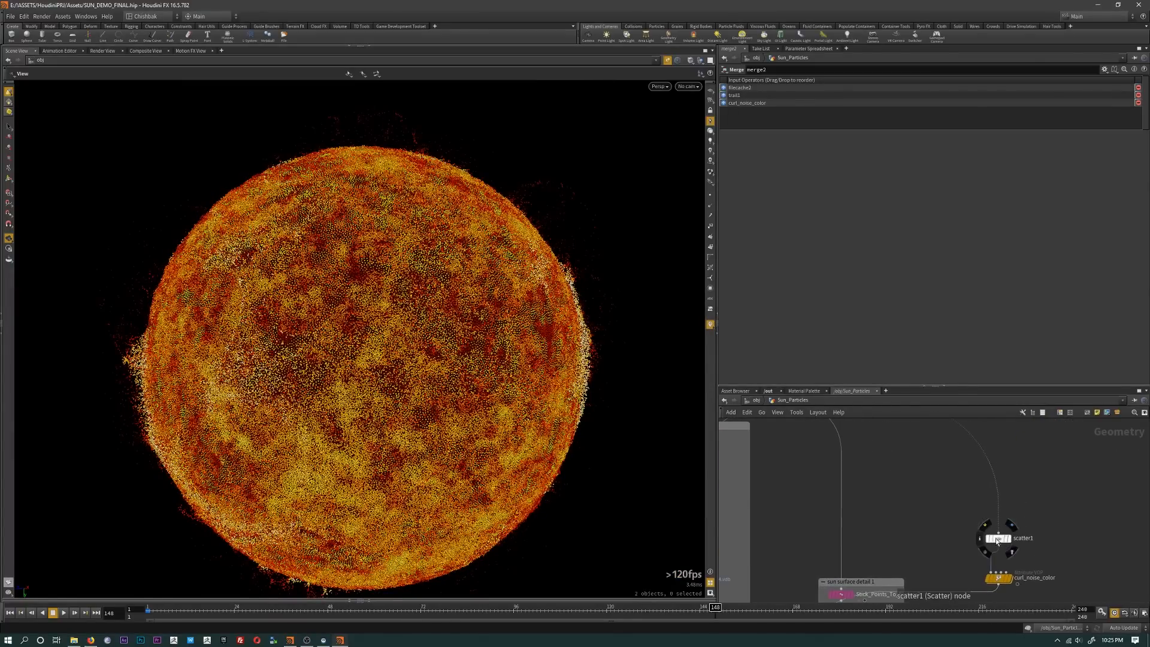
click(998, 538)
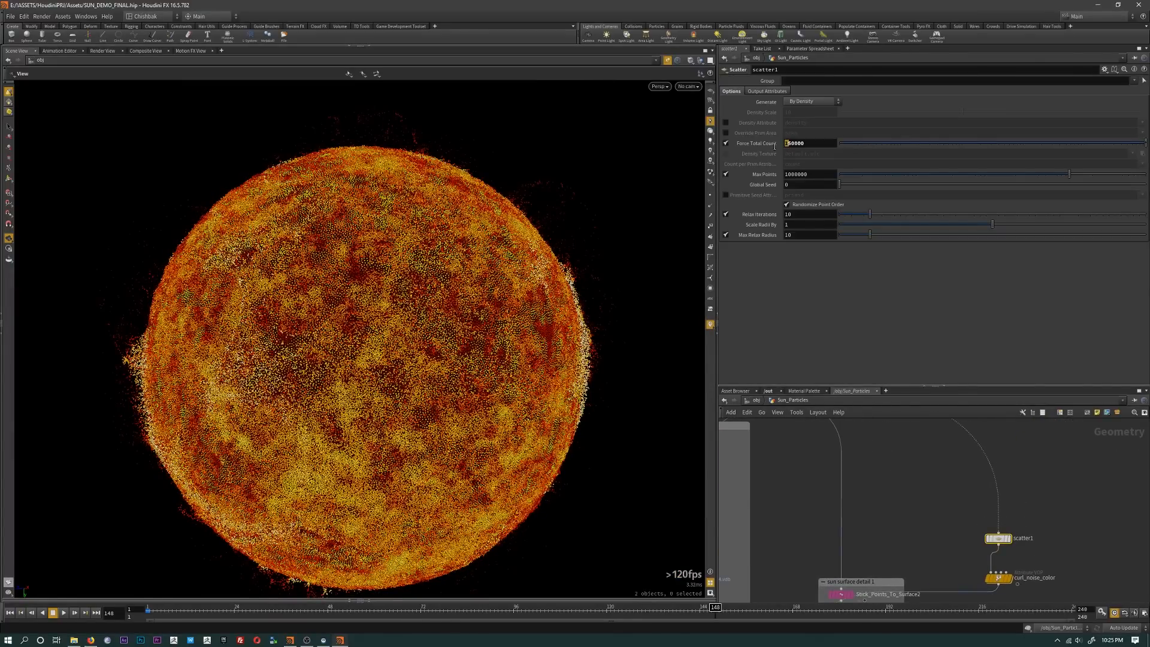
key(Return)
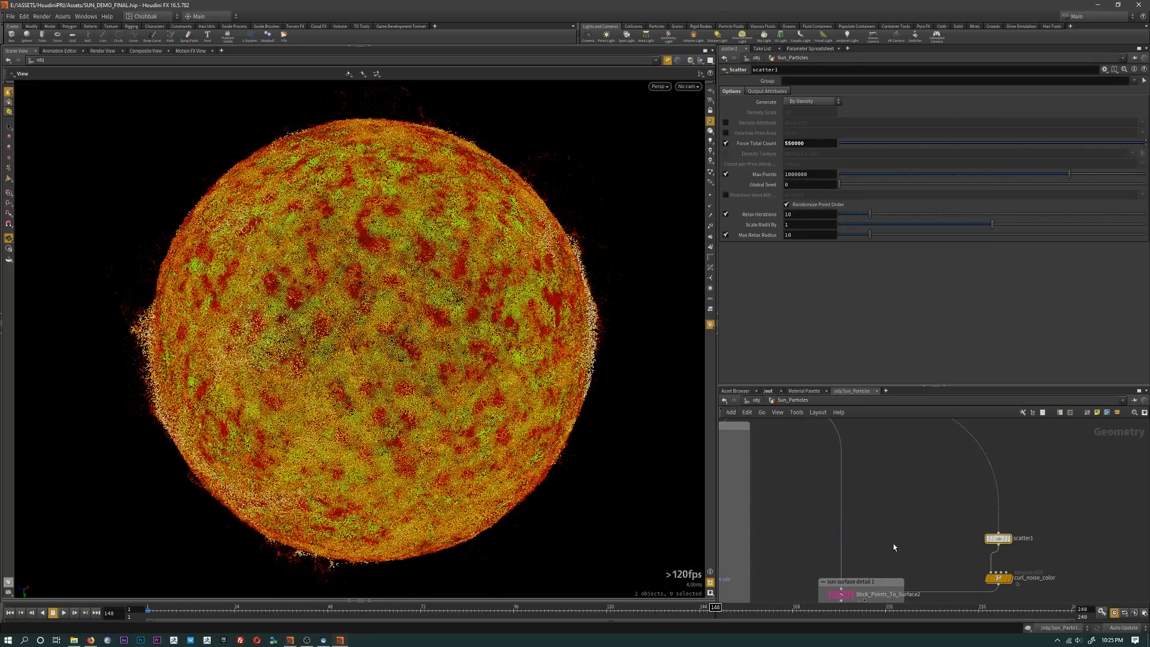
click(894, 544)
middle_drag(941, 564, 938, 483)
scroll(964, 540, up, 1)
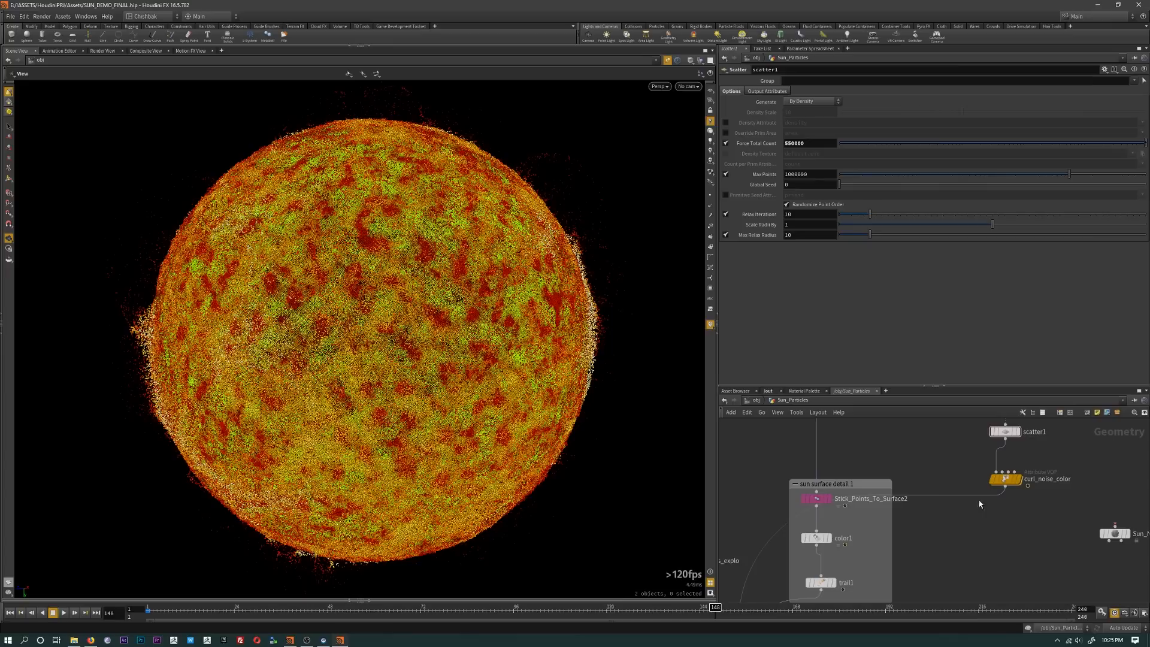
Step: Select curl_noise_color and scrub the timeline to frame 63 to preview the denser particles
click(1006, 479)
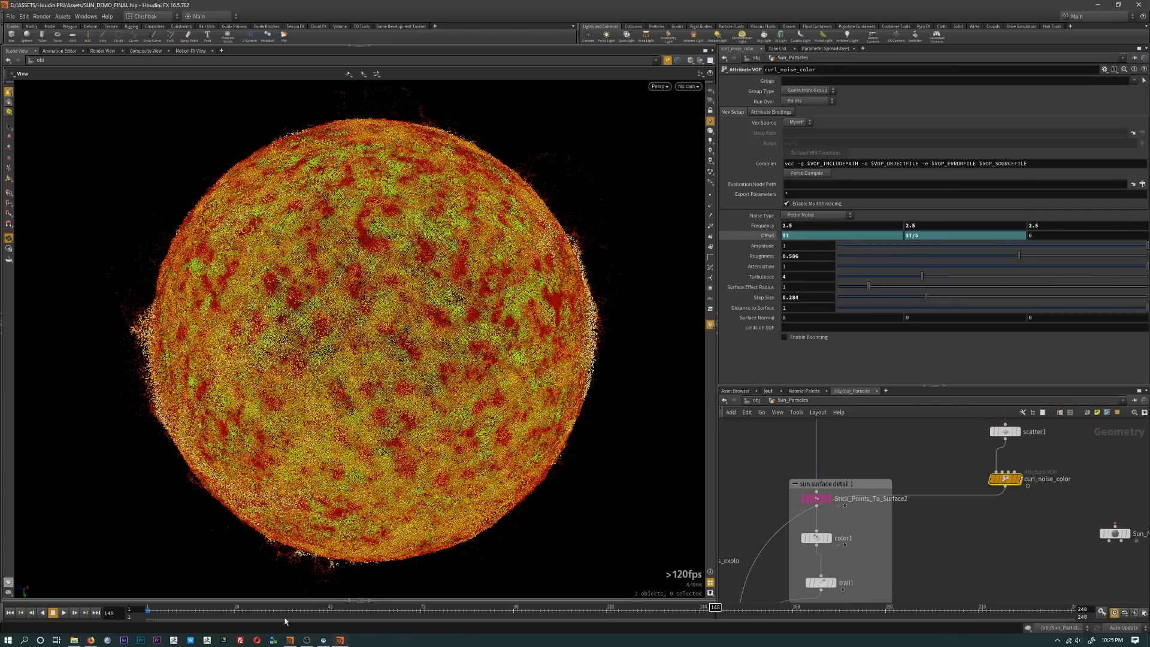
click(249, 610)
drag(249, 610, 386, 610)
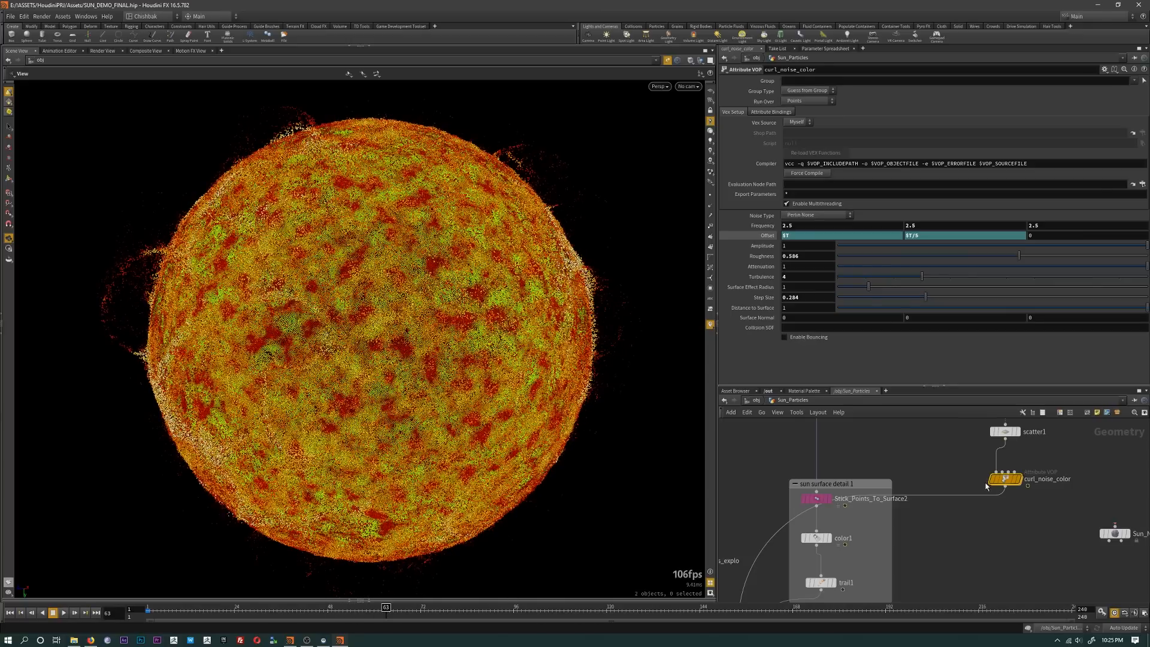
Step: Inside curl_noise_color, lower the mulconst1 multiplier to 0.072 and return to the Sun_Particles network
double_click(1008, 480)
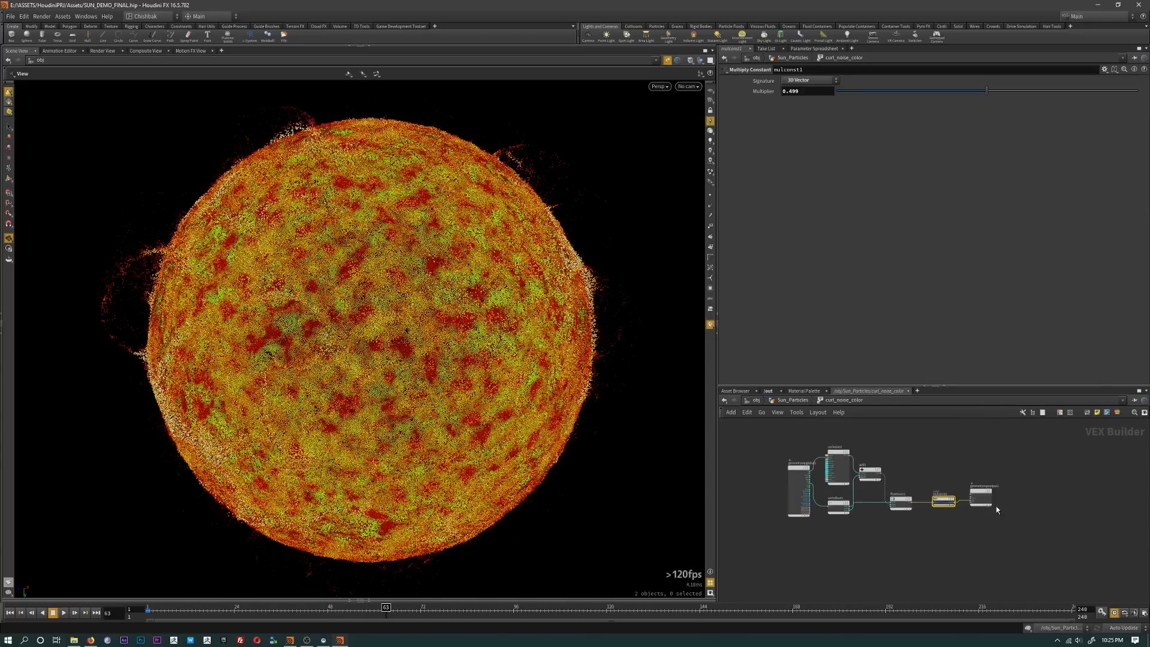
mouse_move(942, 502)
drag(987, 90, 897, 94)
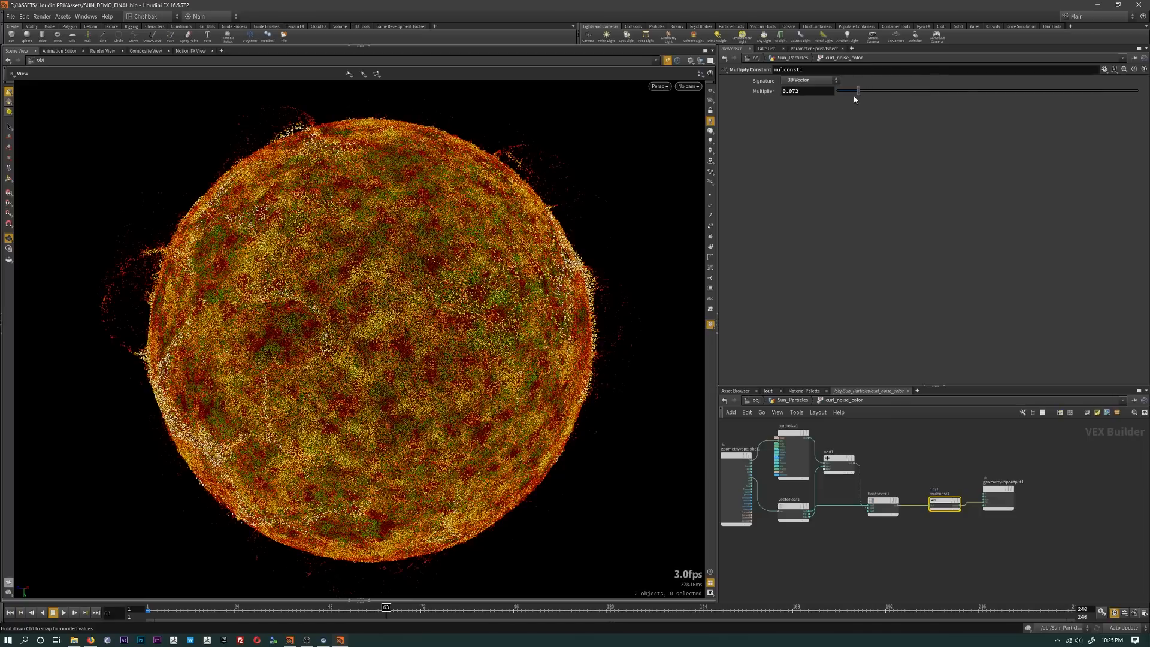
drag(870, 94, 858, 97)
click(790, 401)
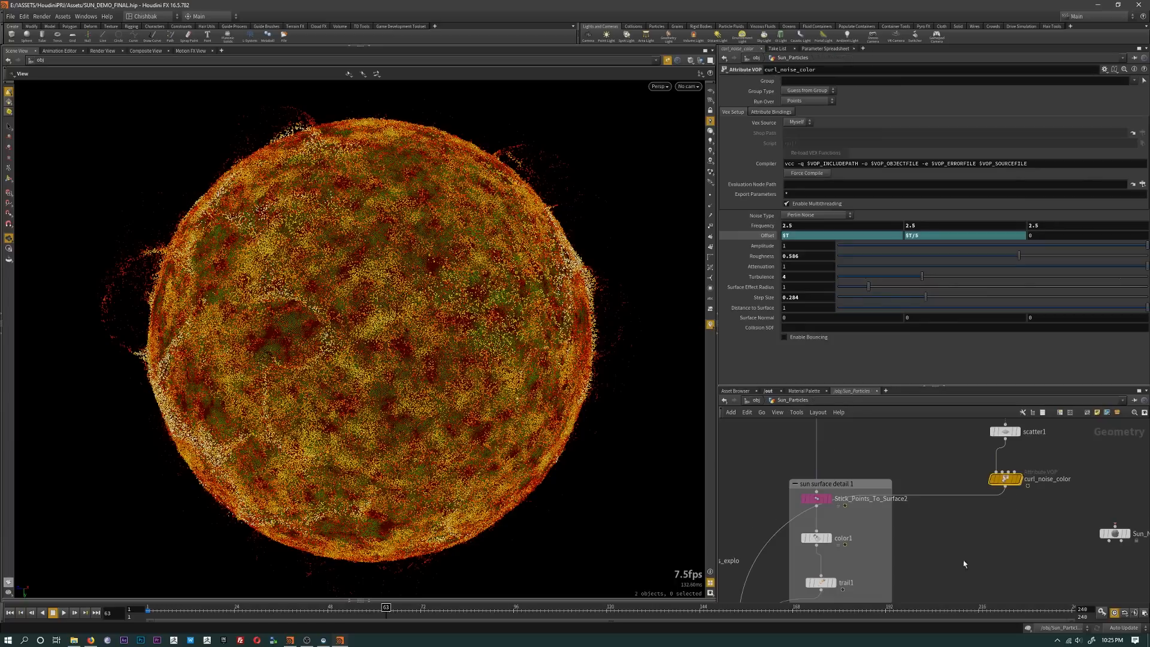
Step: Scrub the merged sun animation, move curl_noise_color lower in the network and cut its wire into merge2
scroll(478, 473, down, 3)
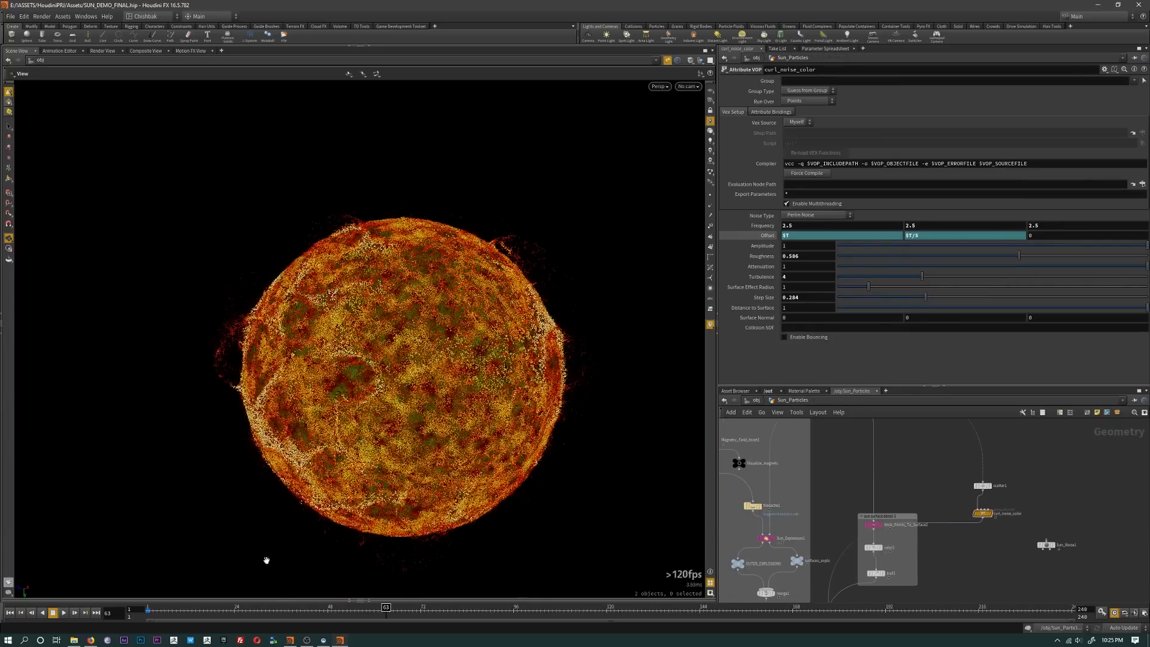
mouse_move(164, 612)
mouse_down()
mouse_move(288, 623)
mouse_move(595, 608)
mouse_up()
middle_drag(940, 548, 1026, 452)
mouse_move(1026, 452)
mouse_down()
mouse_move(1040, 523)
mouse_move(979, 552)
mouse_up()
key(y)
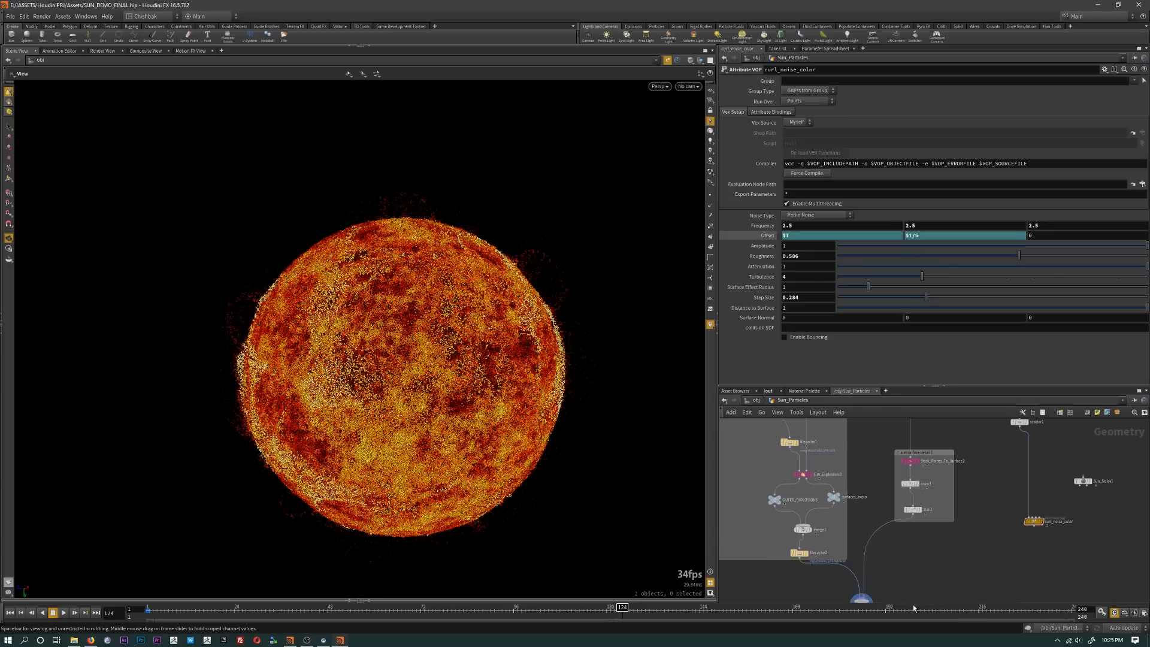
middle_drag(881, 583, 884, 553)
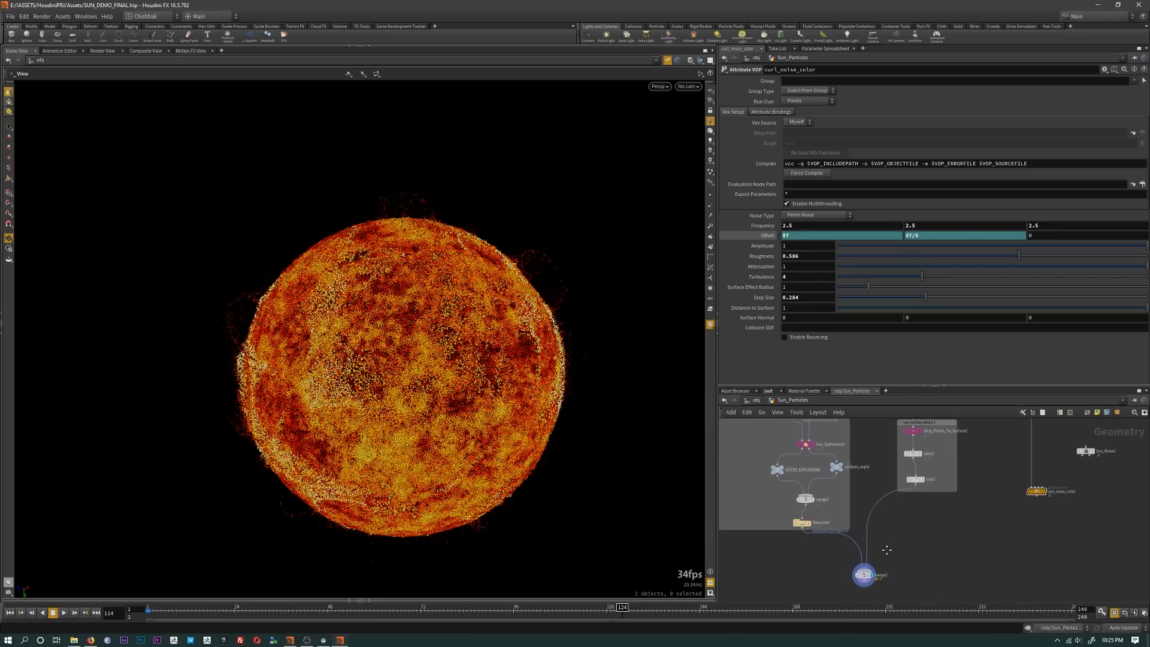
click(864, 576)
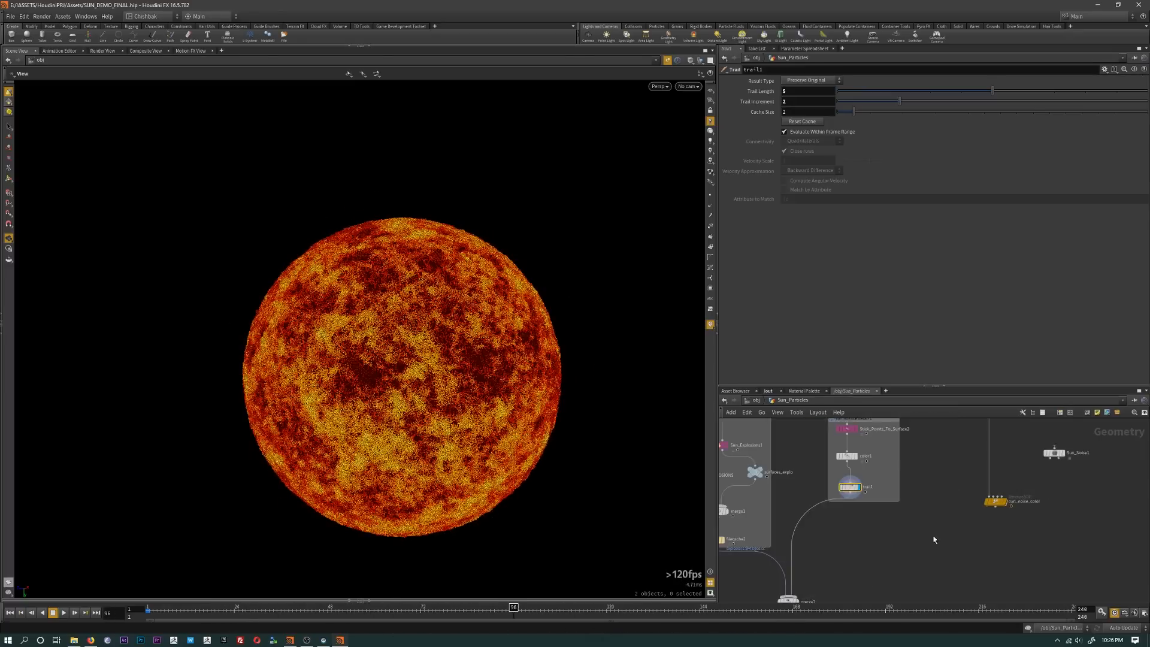
Step: Display curl_noise_color on its own and scrub back to frame 63
scroll(935, 539, up, 3)
click(1035, 489)
click(1017, 491)
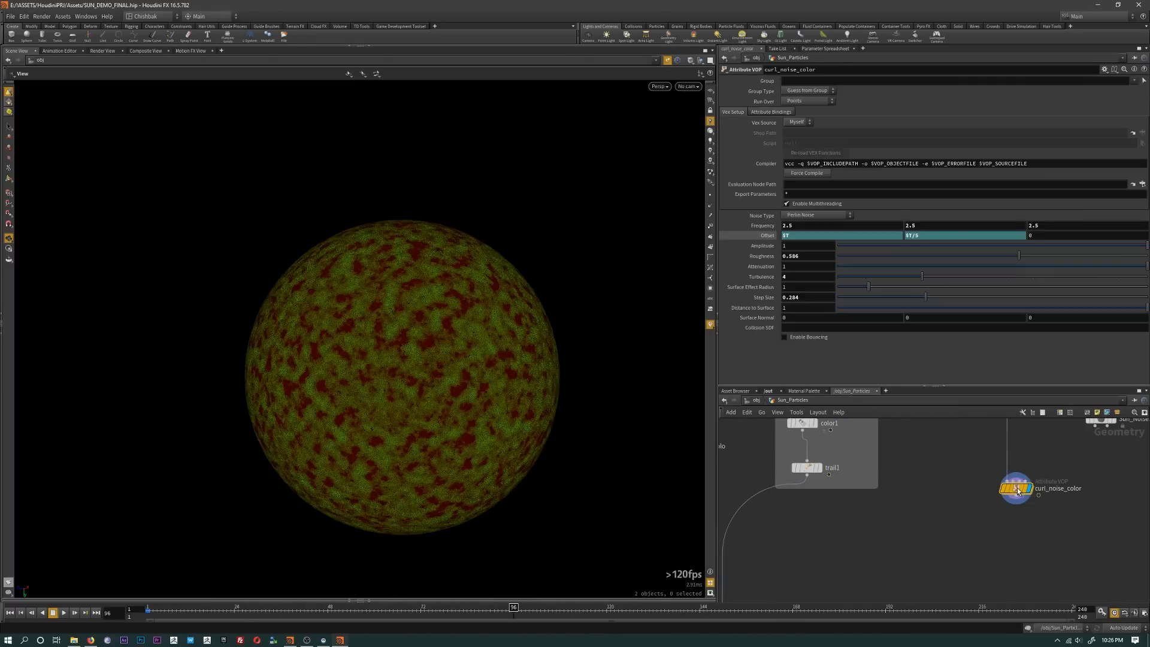
drag(507, 614, 385, 614)
Step: Raise the mulconst1 multiplier inside curl_noise_color to 0.327 and return to the Sun_Particles network
double_click(1017, 490)
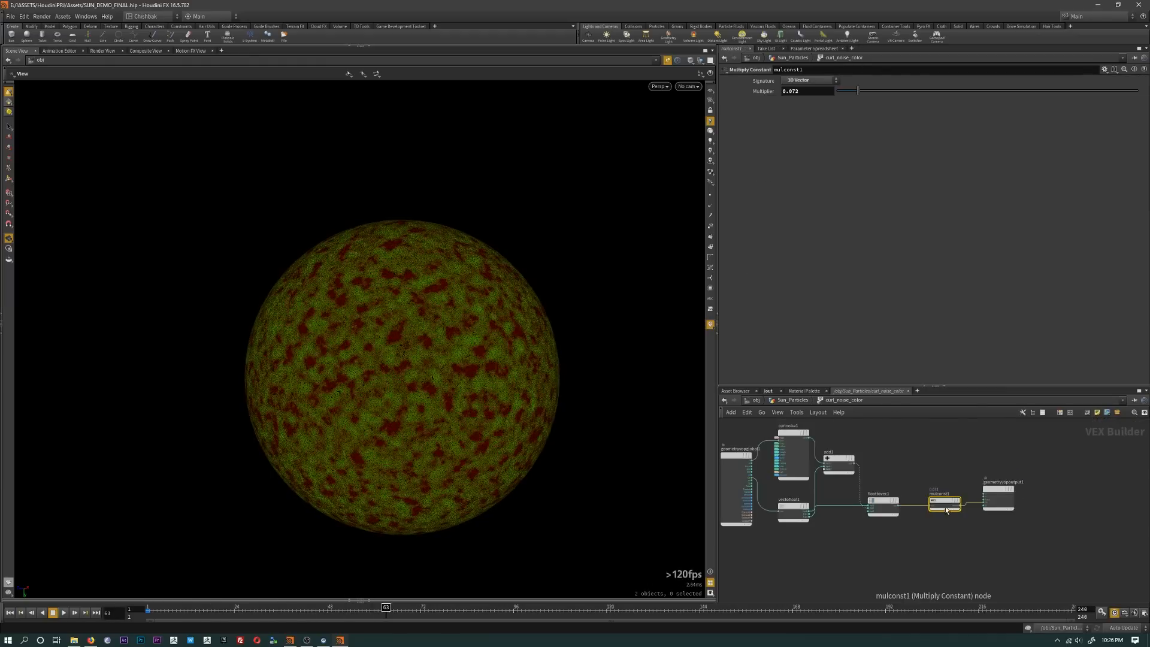
drag(874, 91, 902, 90)
drag(991, 94, 1070, 91)
click(1004, 91)
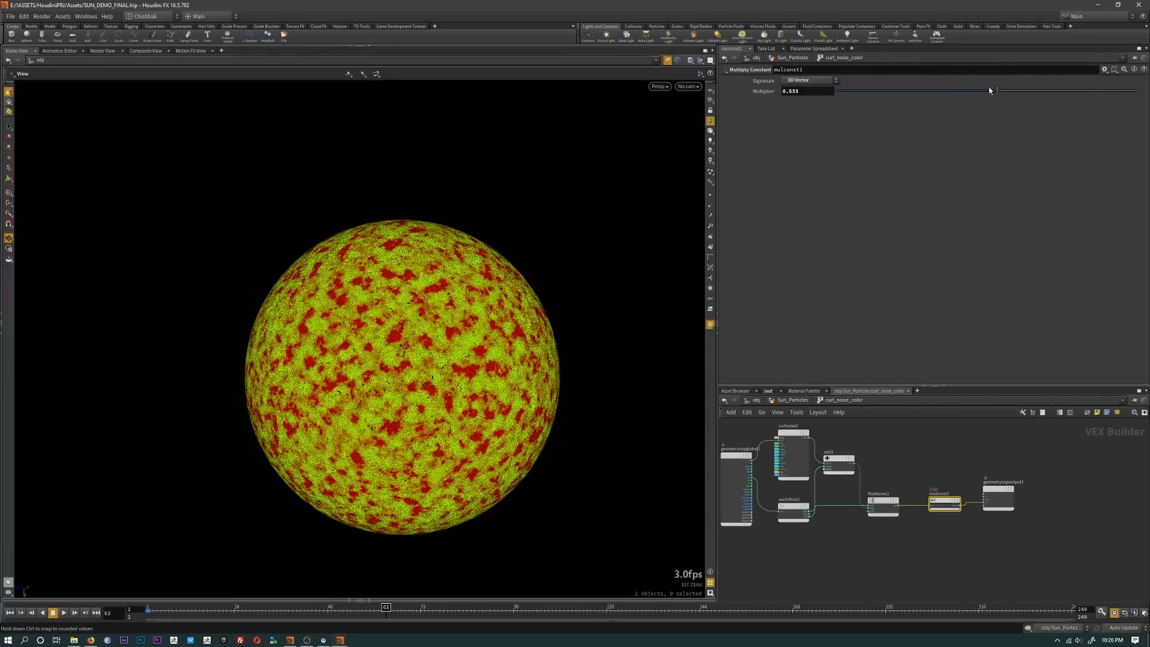
drag(963, 90, 934, 91)
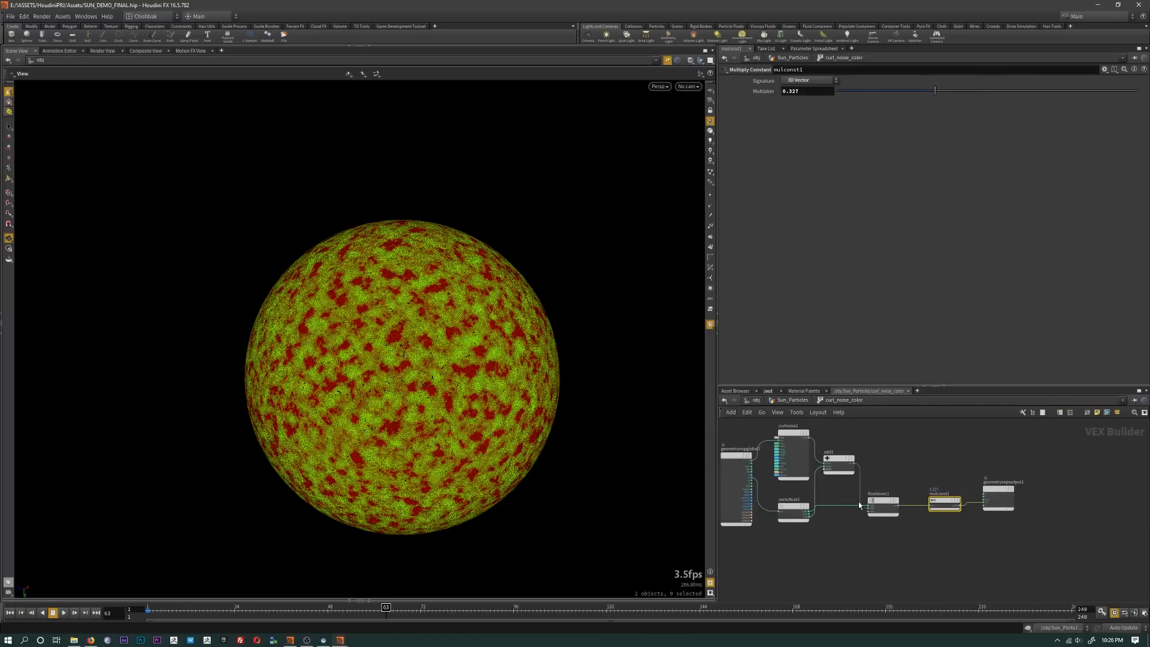
click(786, 400)
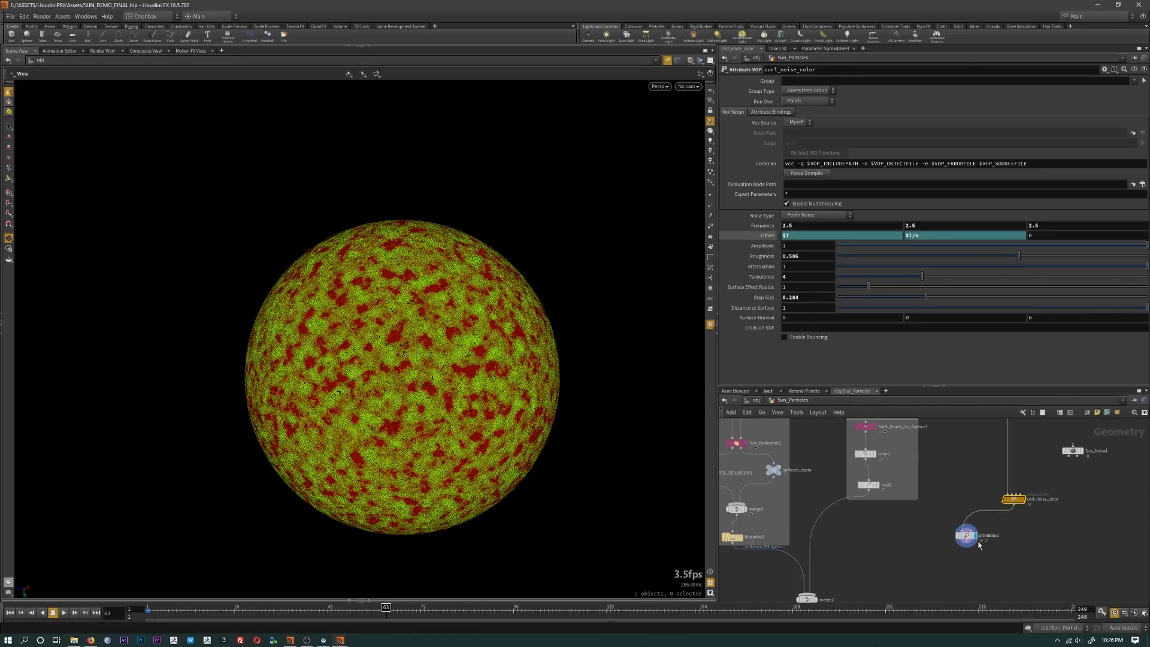
Step: Connect attribblur1 into merge2 and display the merged particles
middle_drag(979, 545, 989, 509)
drag(976, 506, 818, 558)
click(827, 563)
click(817, 563)
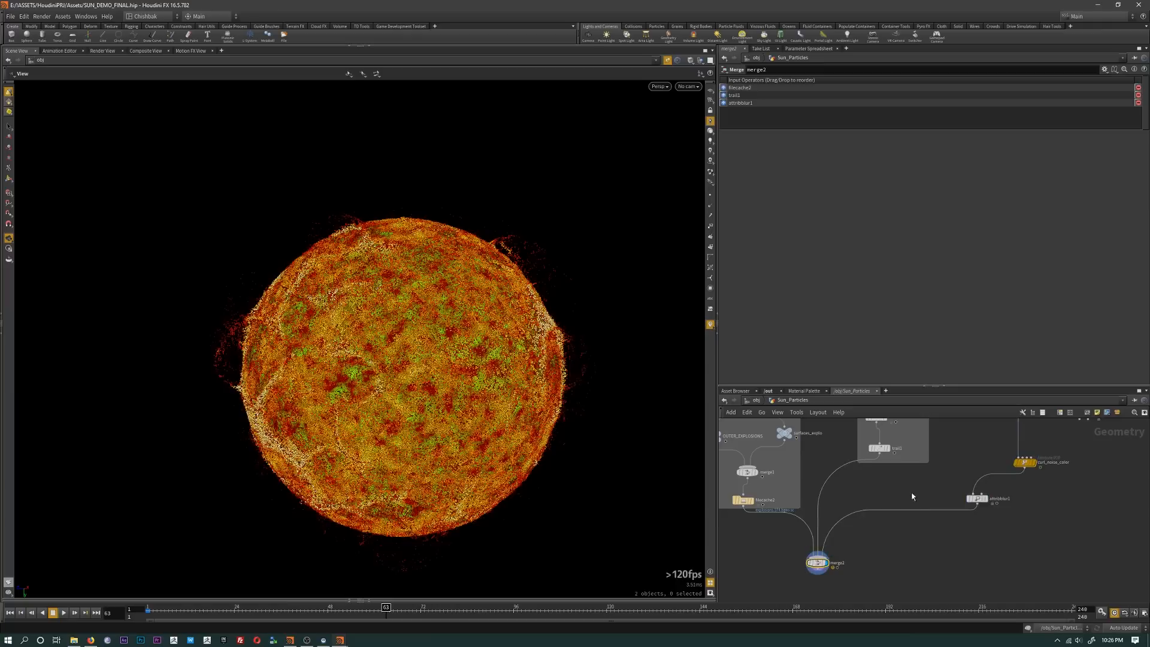
Step: Inspect the merged sun up close and scrub the timeline back to frame 53
middle_drag(901, 542, 925, 555)
drag(462, 460, 526, 474)
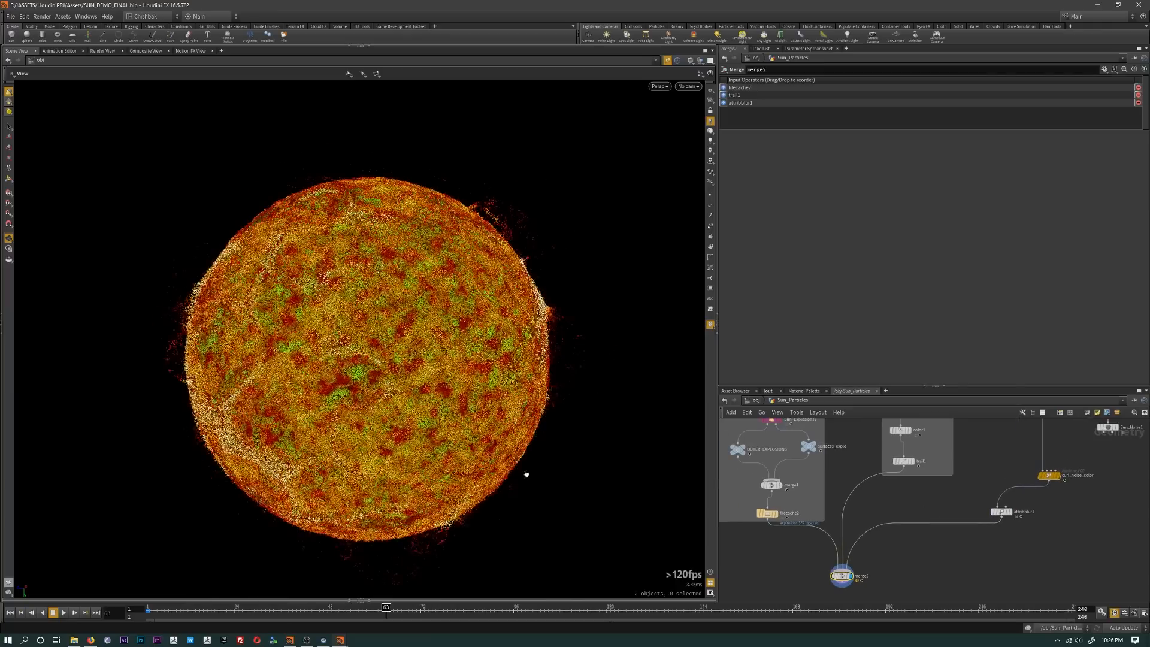
middle_drag(962, 557, 952, 547)
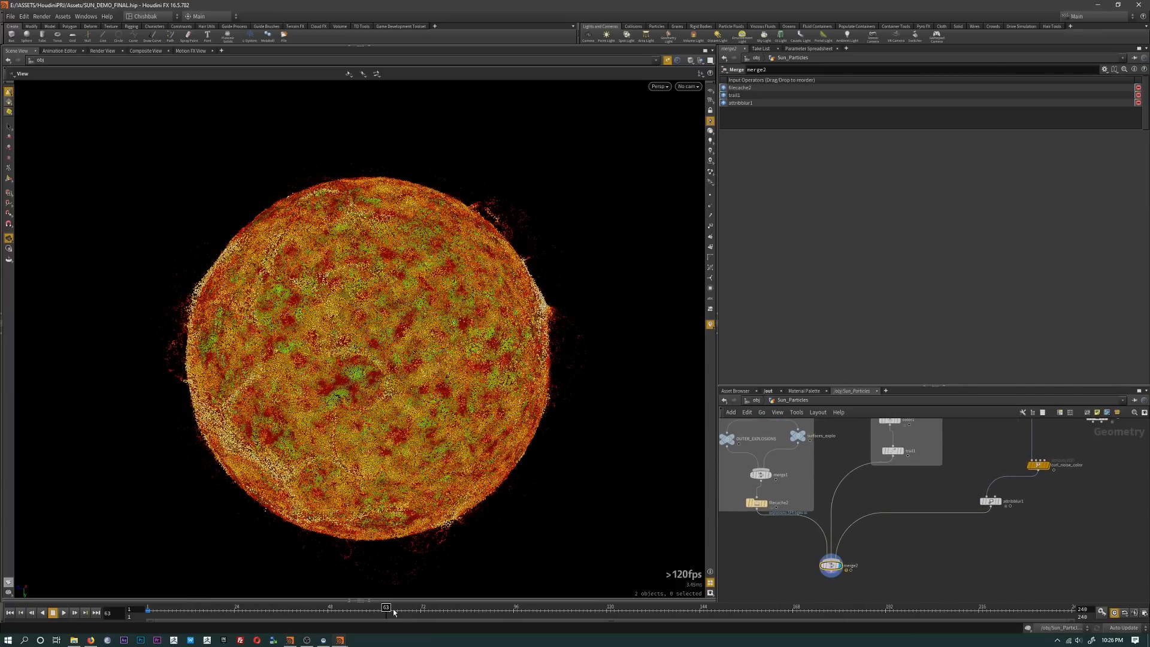
drag(393, 611, 347, 608)
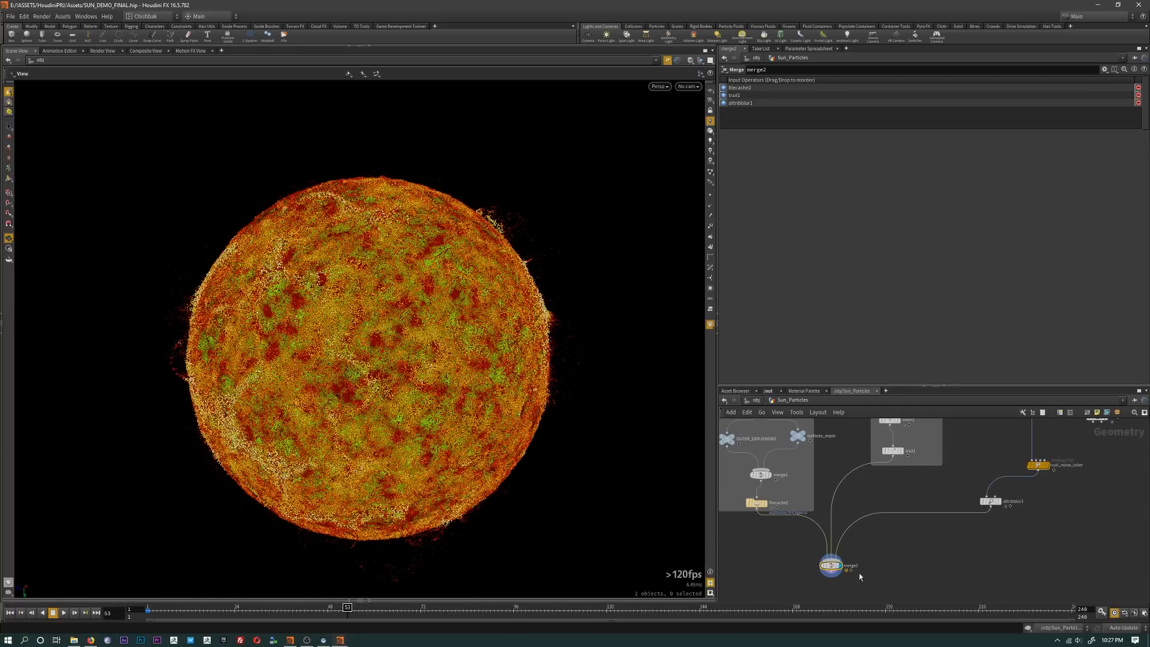
Step: Cut the wire between attribblur1 and merge2
middle_drag(908, 535, 868, 545)
key(y)
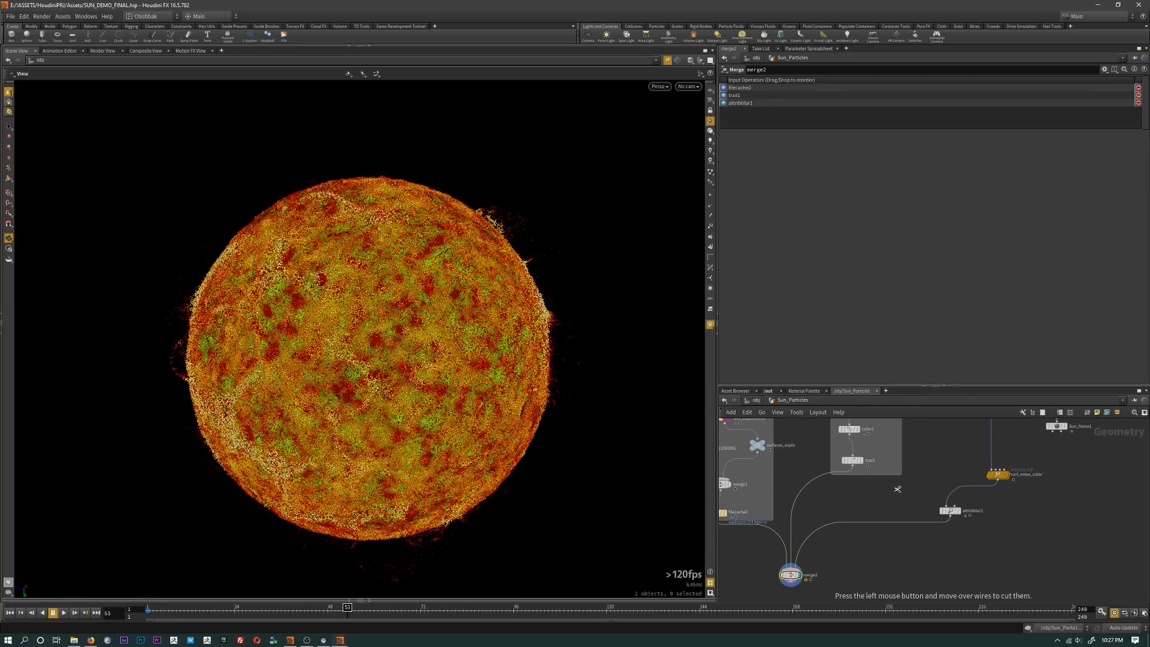
drag(897, 488, 960, 547)
Step: Connect the output of sphere1 to the input of the Sun_Noise1 node
scroll(964, 552, down, 3)
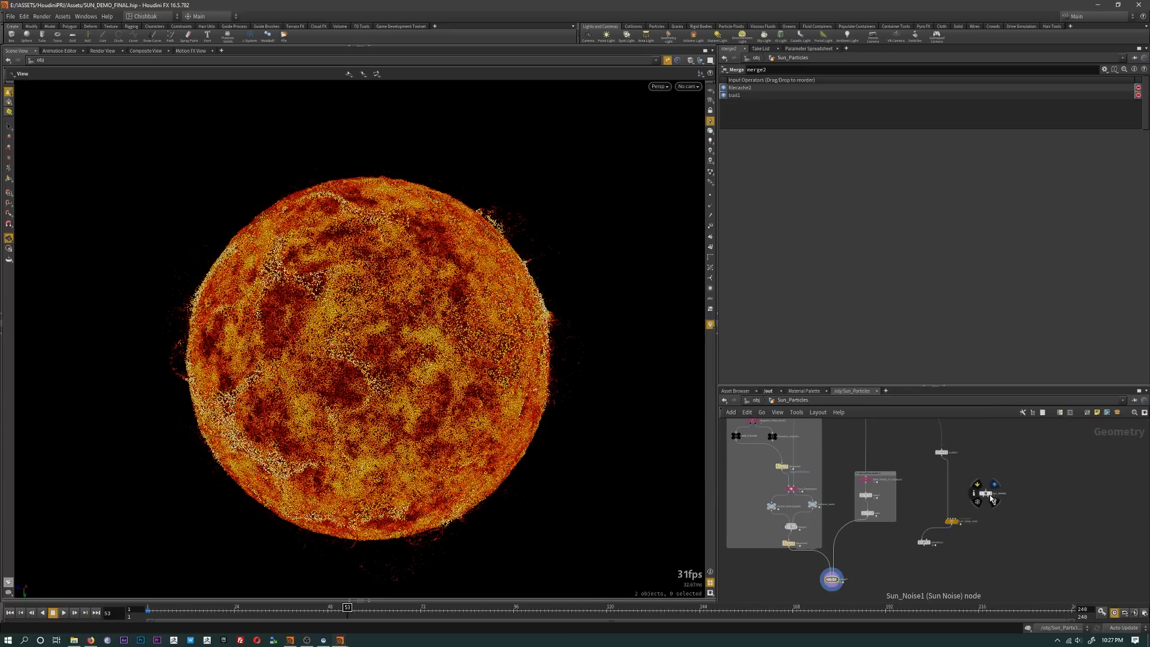
scroll(997, 515, up, 3)
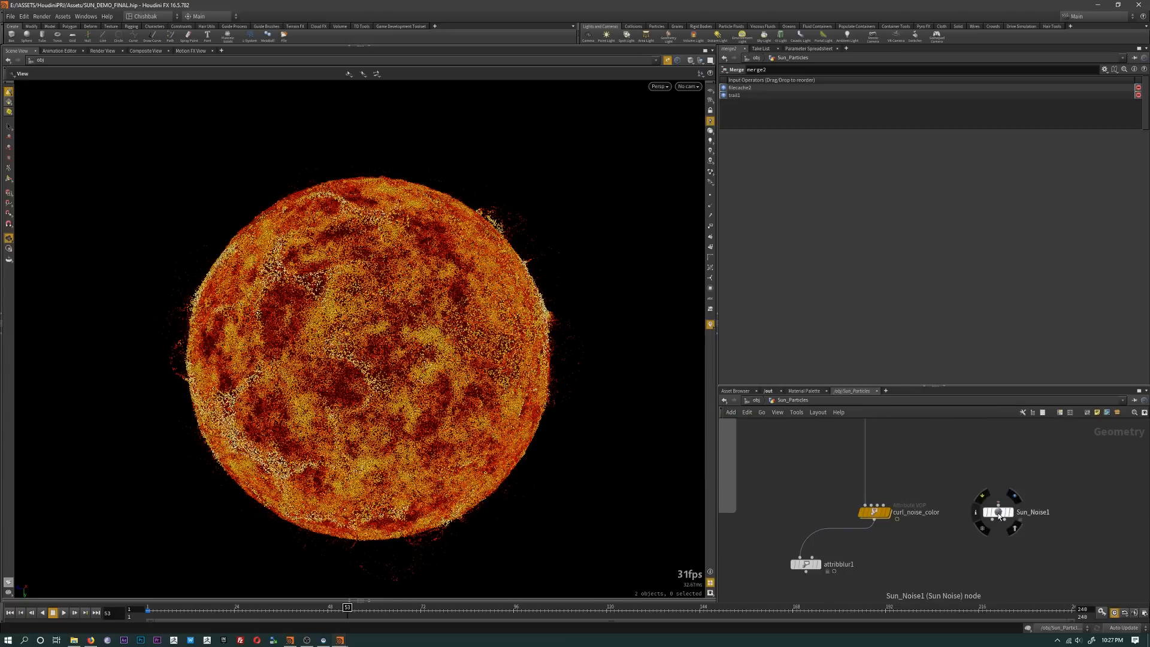
scroll(970, 497, down, 4)
middle_drag(966, 490, 1061, 595)
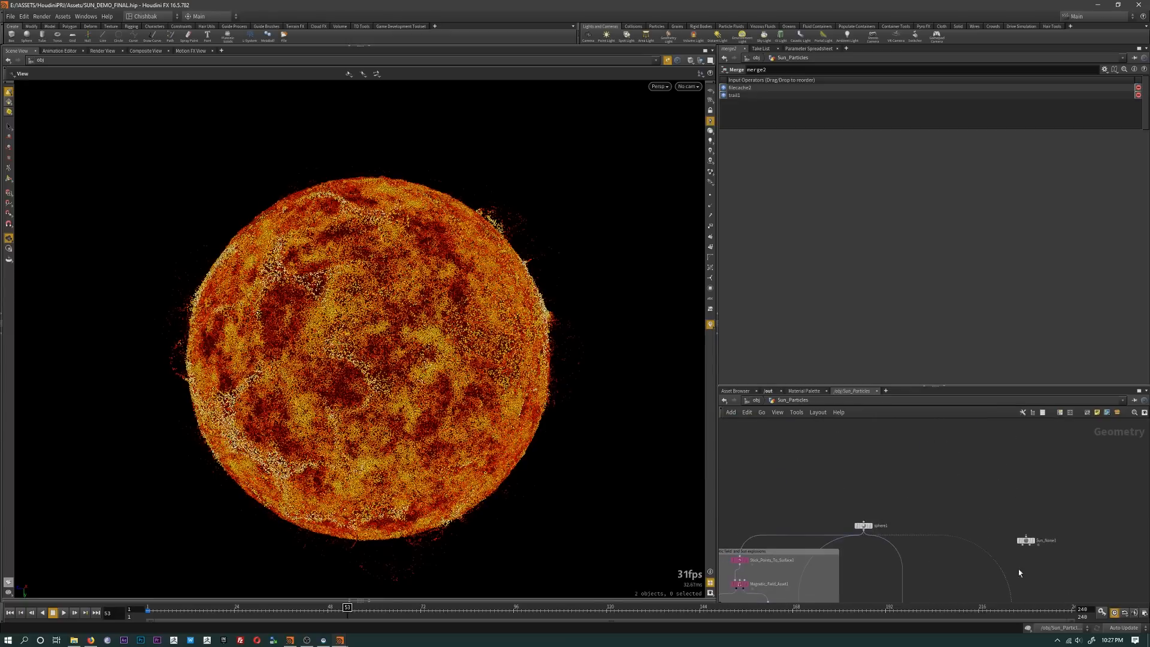
scroll(964, 545, up, 3)
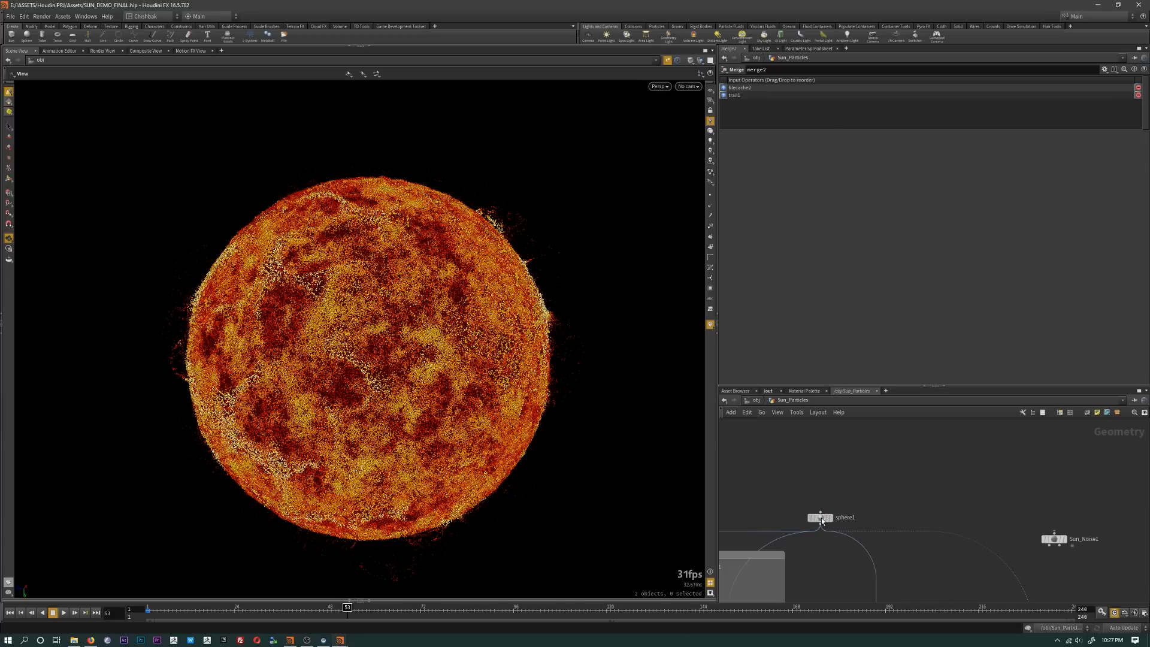
click(820, 527)
click(1058, 532)
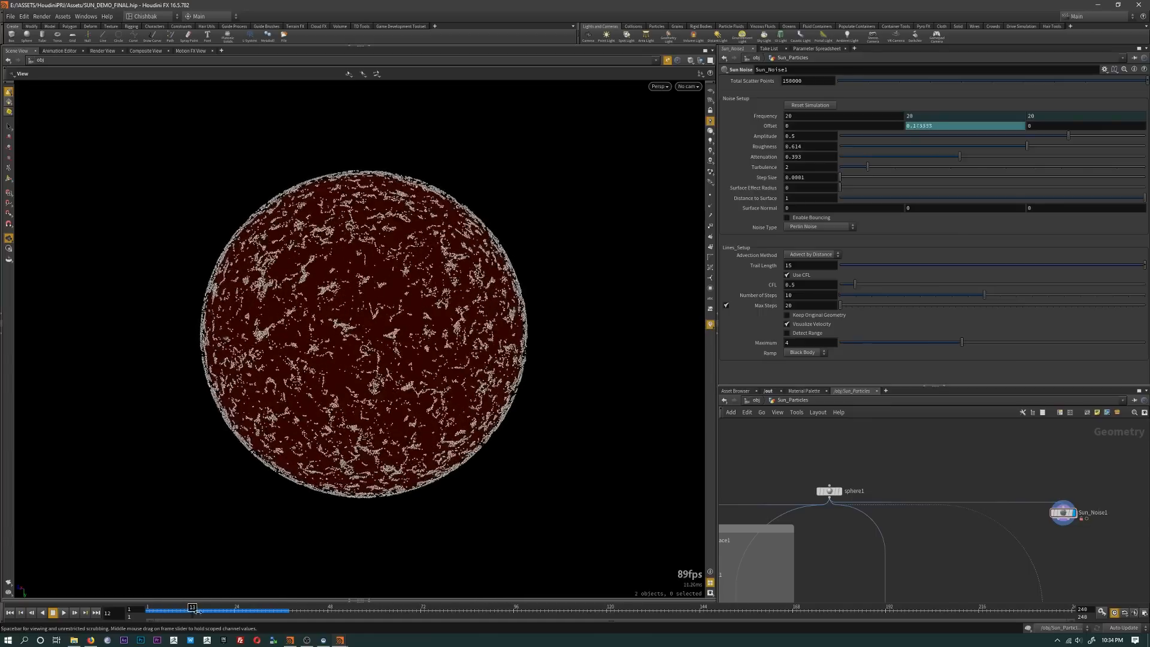
Step: Add a Null node on the first output of Sun_Noise1 and display it
scroll(1038, 511, up, 4)
drag(1037, 511, 1013, 557)
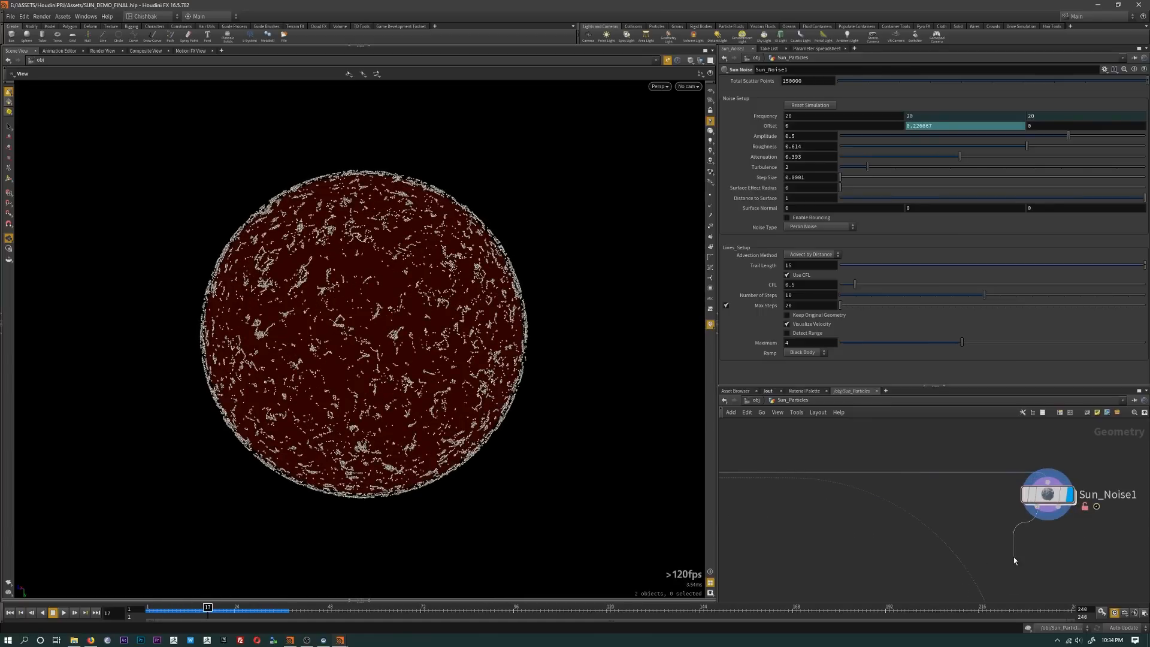
text(null)
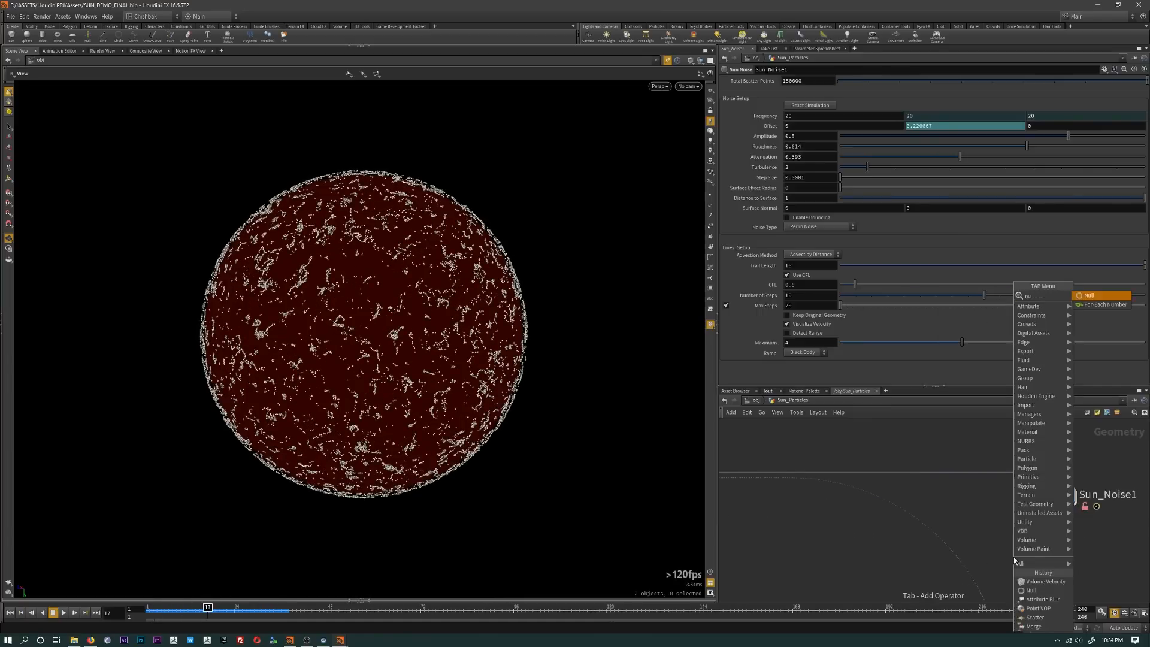
key(Return)
mouse_move(1013, 558)
click(1041, 530)
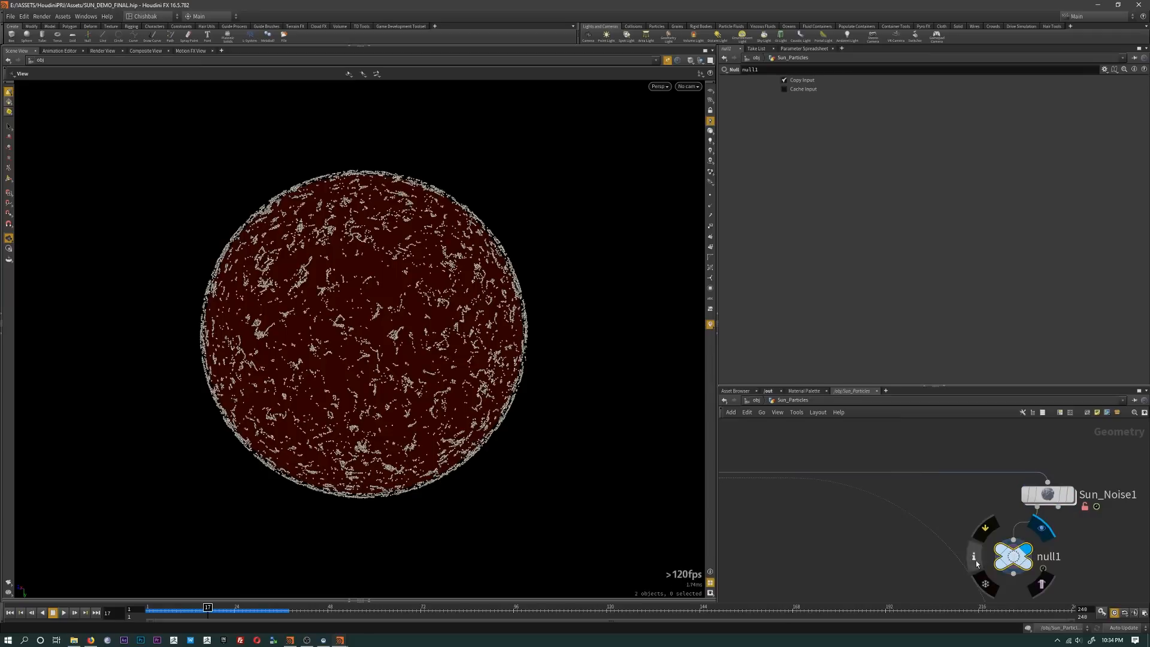
Step: Rename the null below Sun_Noise1 to points
double_click(1042, 557)
text(points)
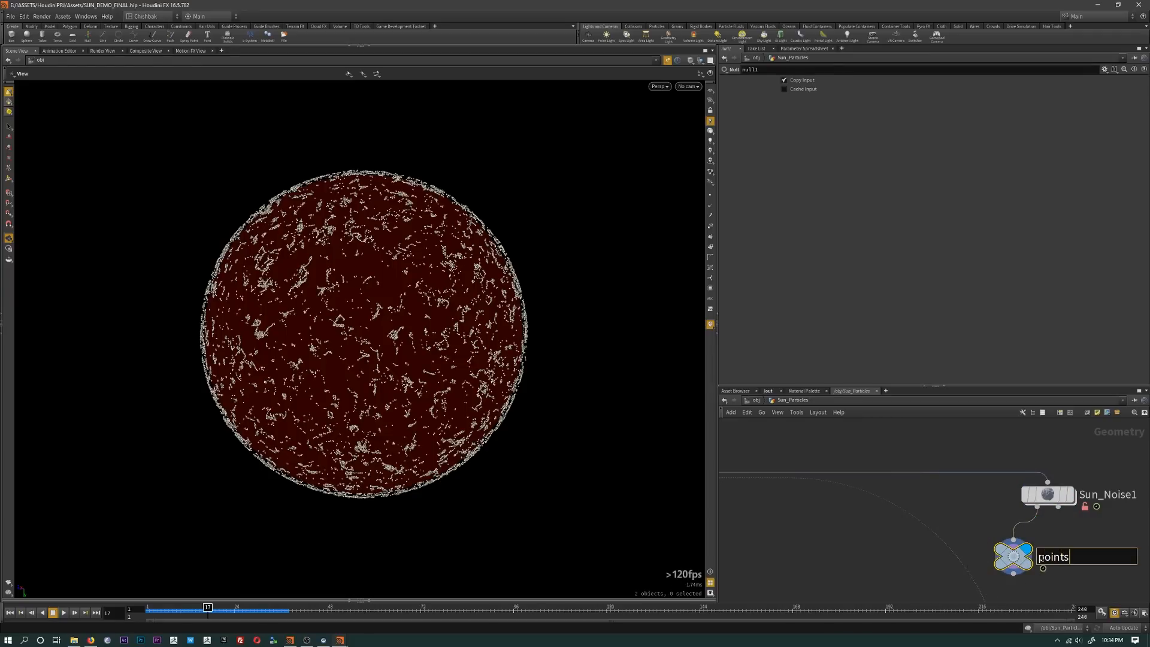
key(Return)
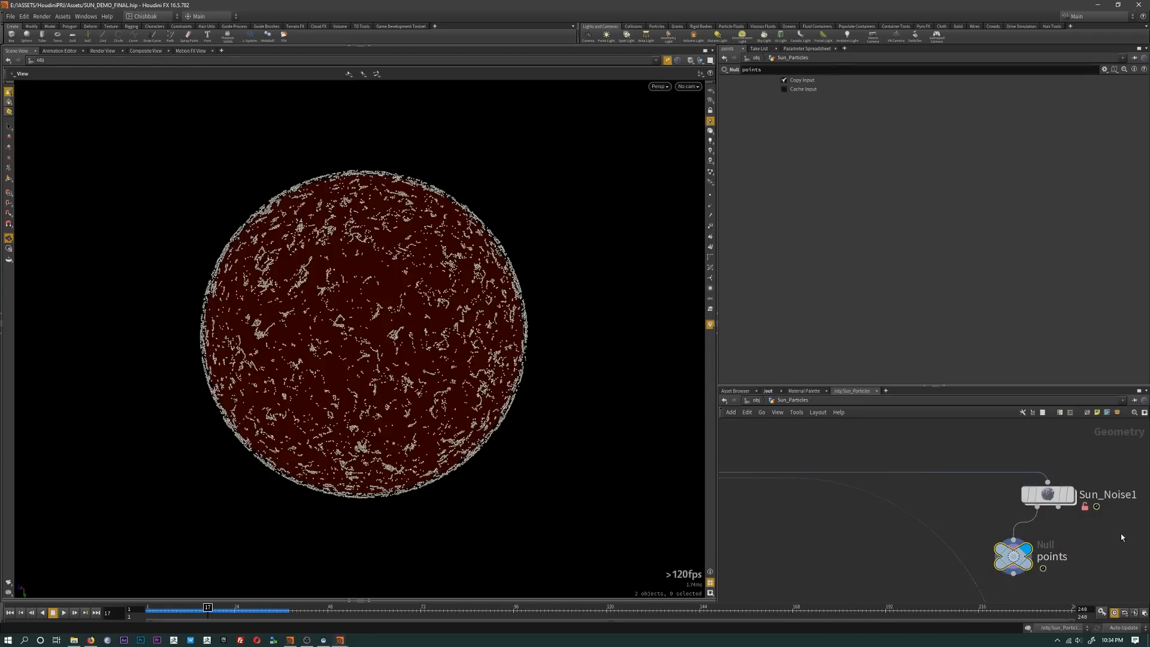
middle_drag(1055, 562, 967, 538)
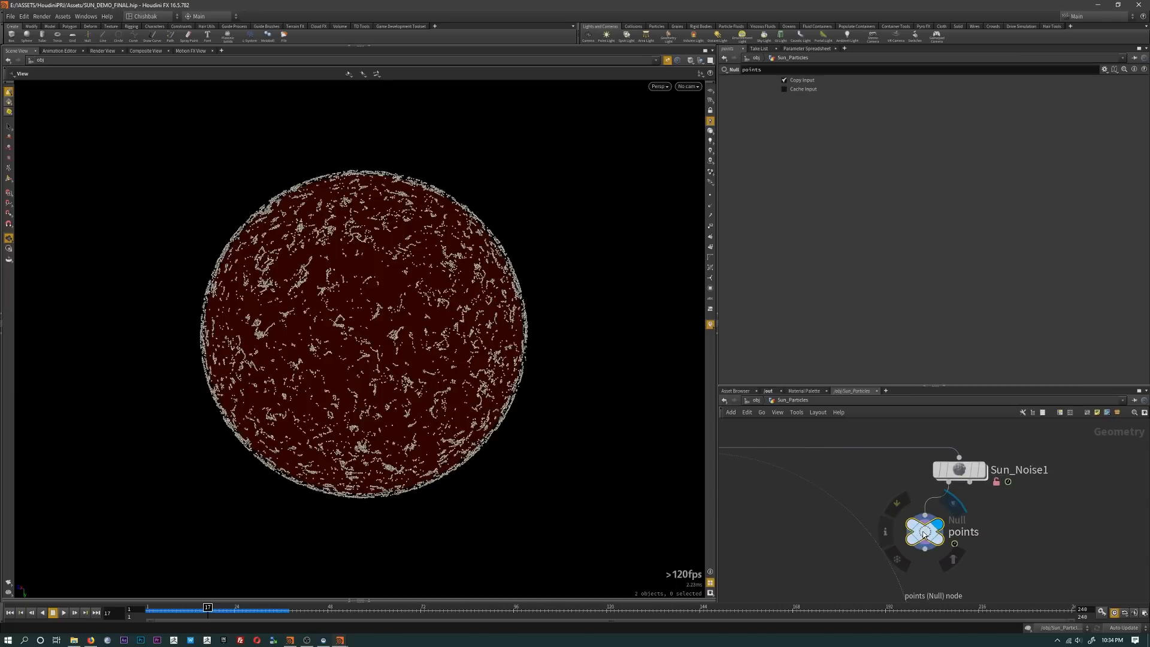
Step: Duplicate the points null, wire the copy to the second output of Sun_Noise1, and space the two nulls apart
alt+drag(923, 531, 992, 532)
drag(970, 482, 993, 519)
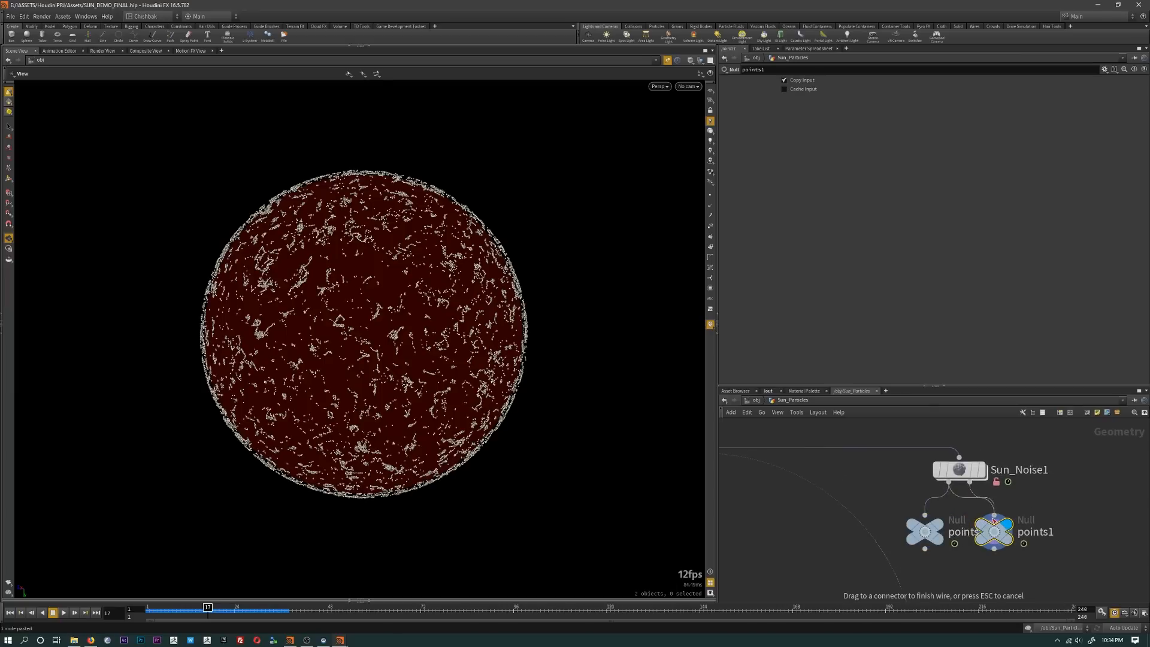
double_click(1035, 531)
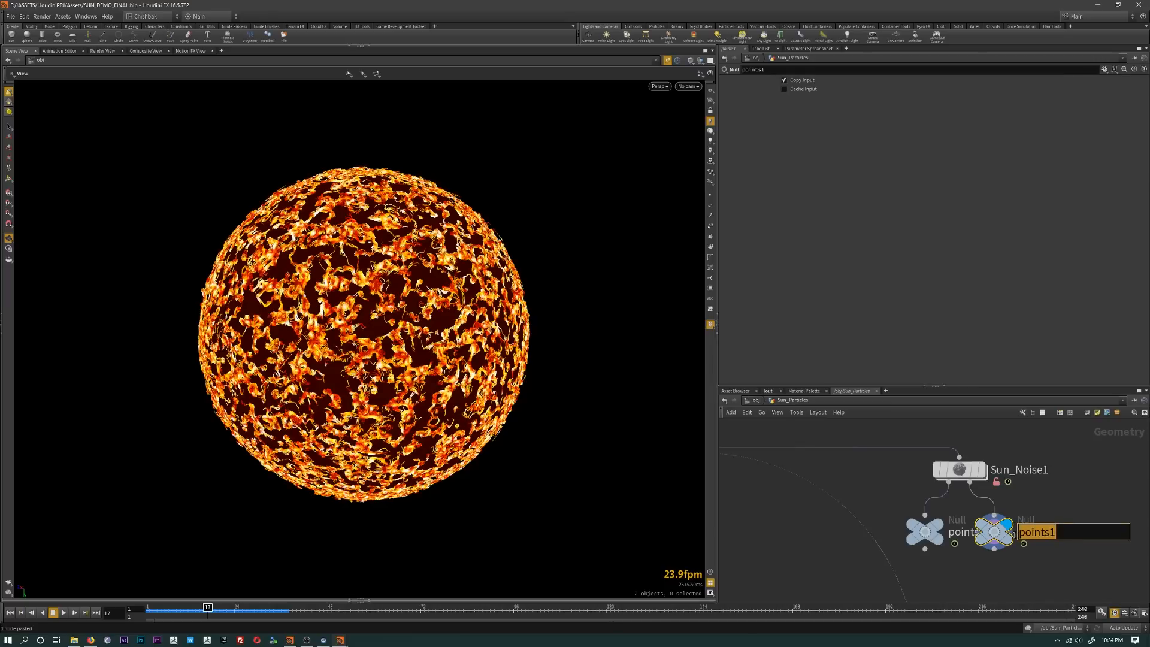
drag(992, 539, 1022, 538)
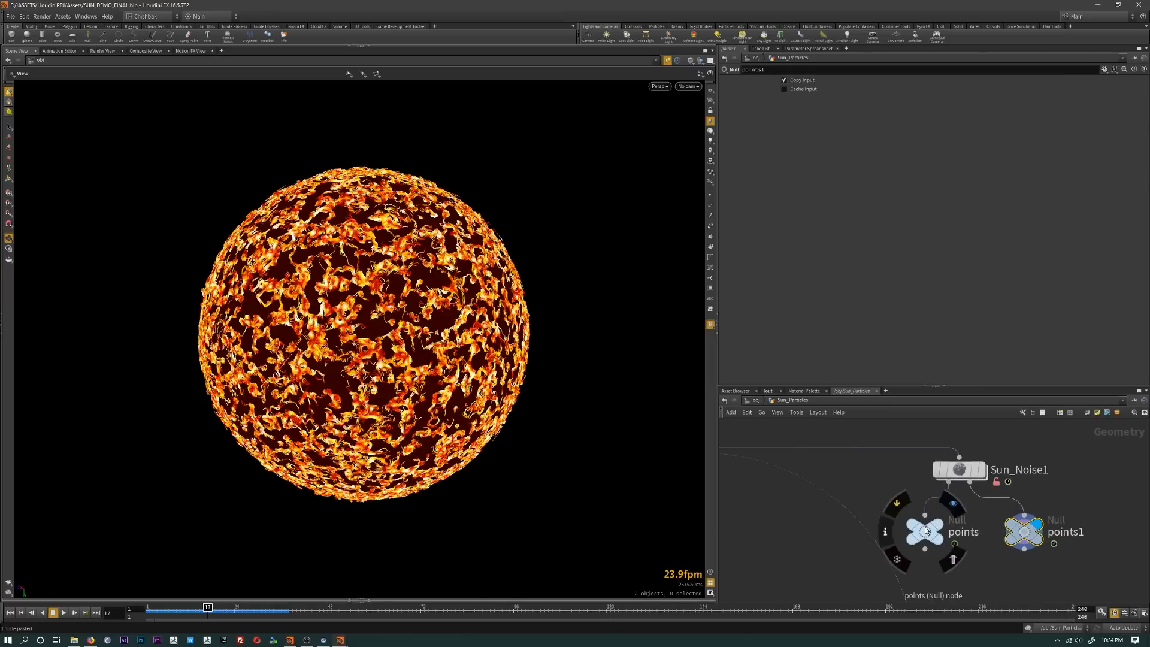
drag(925, 531, 914, 531)
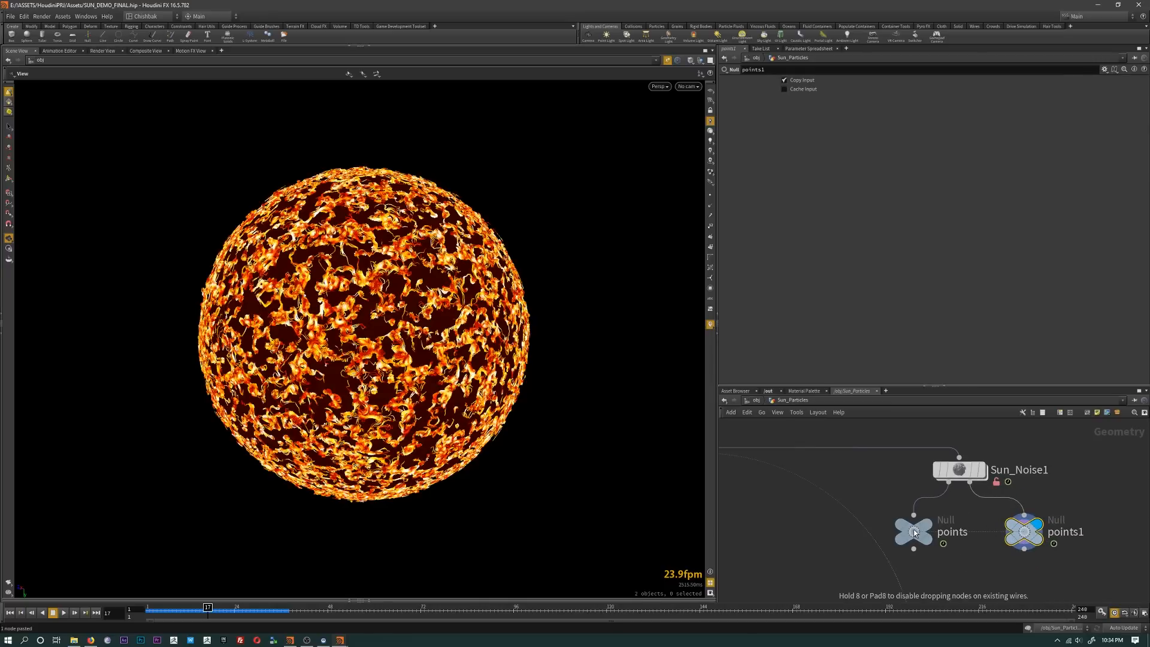
Step: Open the network inside Sun_Noise1 and line up volumetrail1 directly above the OUT_LINES null
double_click(957, 471)
middle_drag(956, 427, 913, 443)
scroll(926, 555, up, 1)
scroll(957, 570, down, 1)
middle_drag(945, 534, 928, 516)
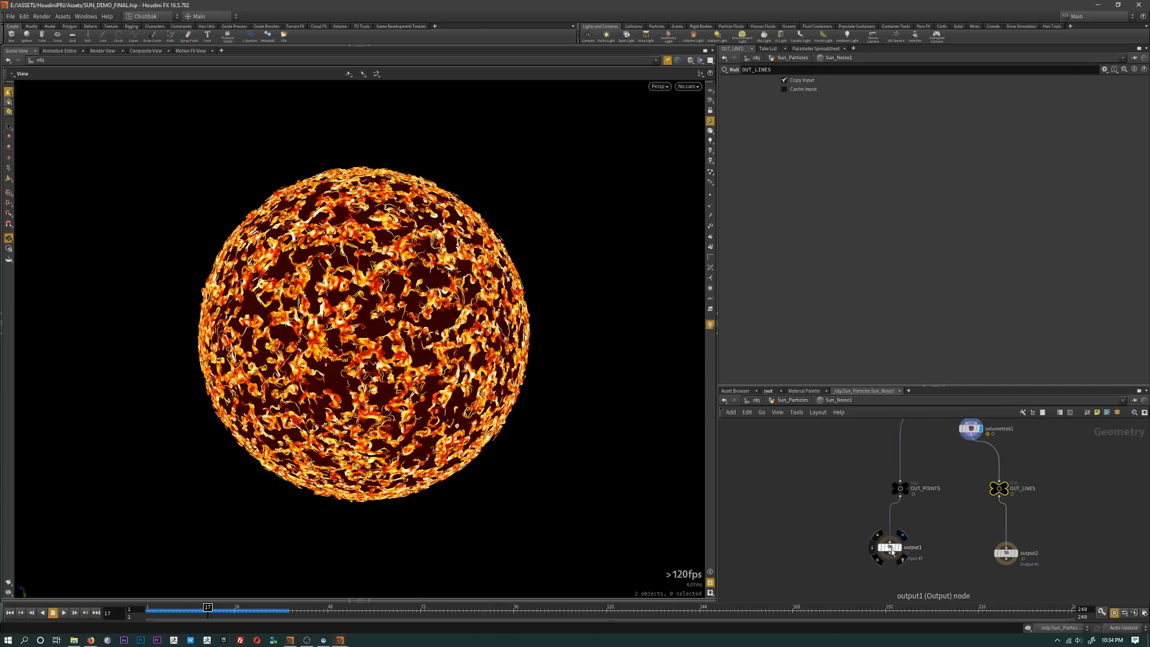
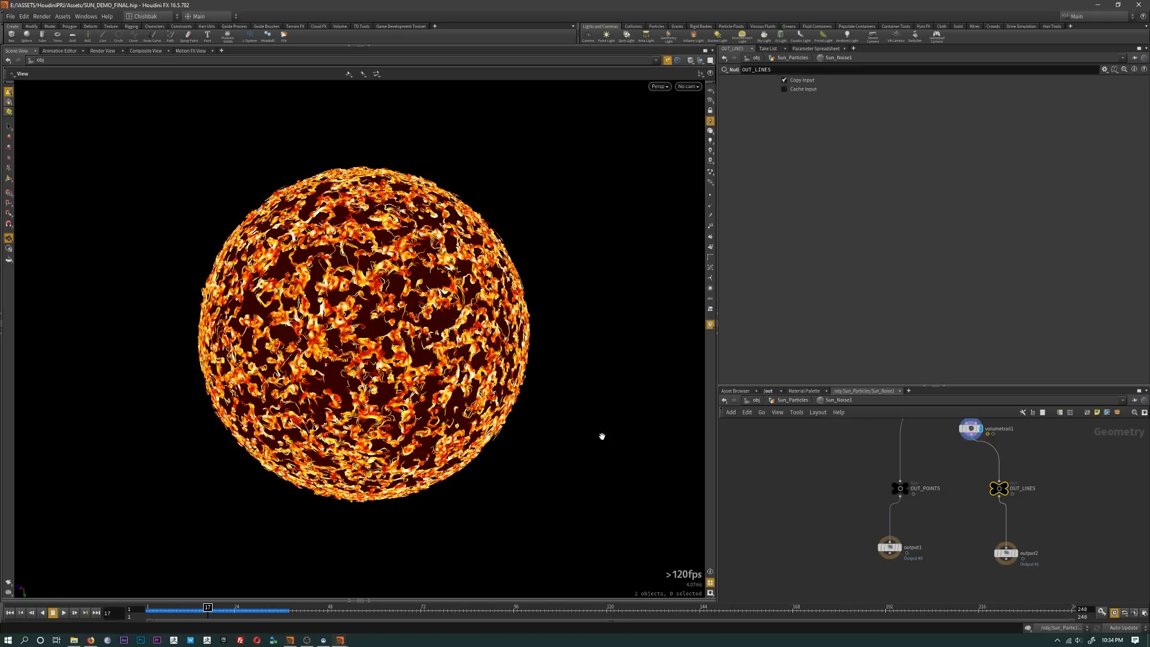
middle_drag(947, 473, 955, 500)
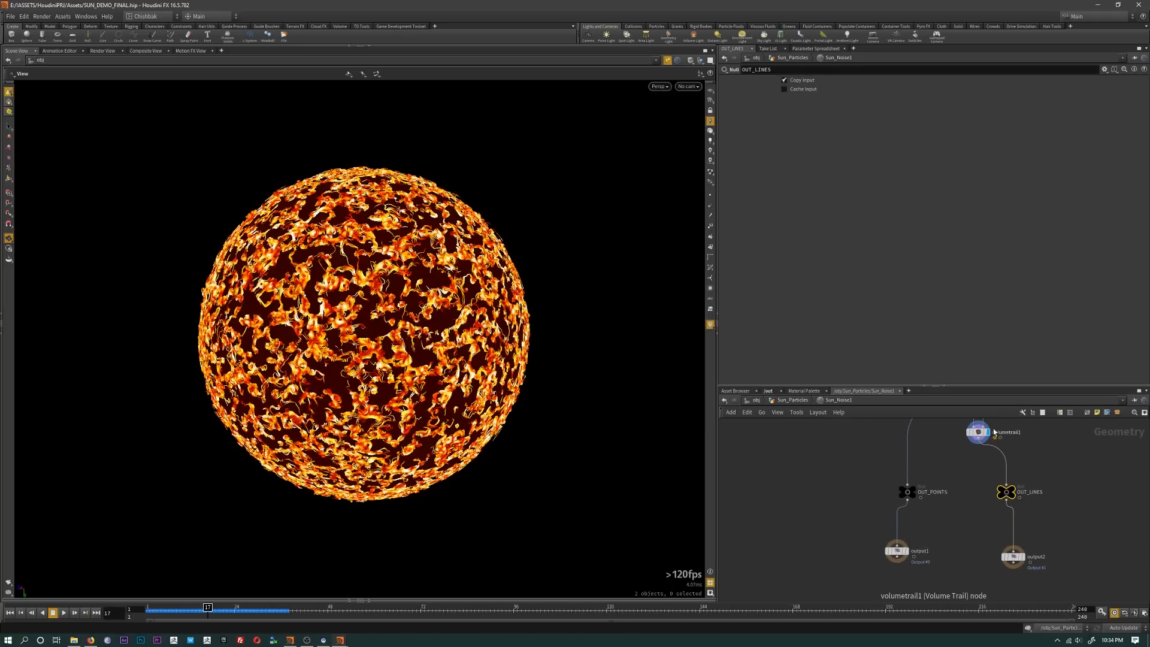
drag(978, 432, 1006, 434)
middle_drag(1017, 476, 1007, 494)
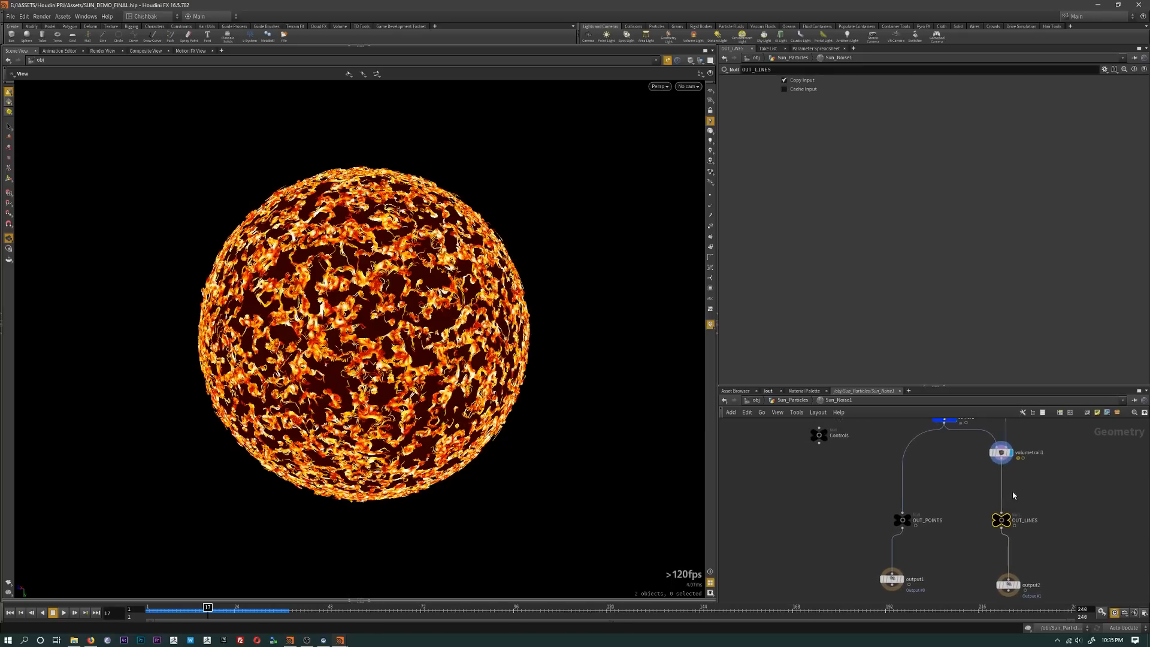
Step: Display solver1, unpin the viewport so it follows the current network, and scrub the timeline to frame 8
scroll(971, 460, up, 2)
click(937, 431)
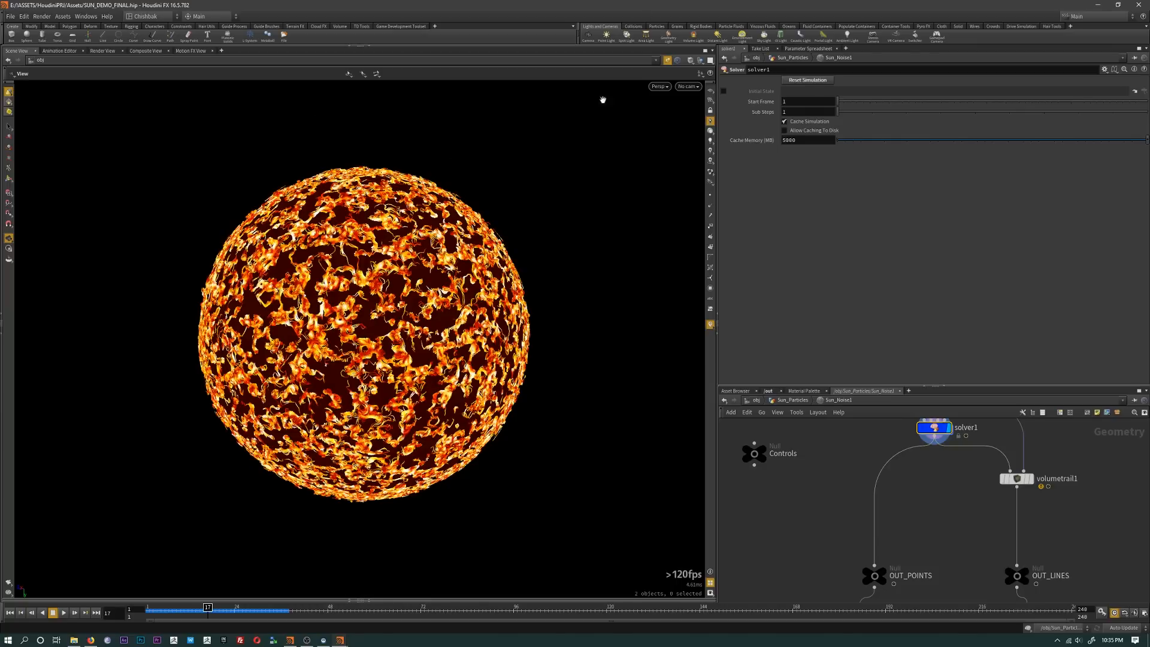
click(667, 62)
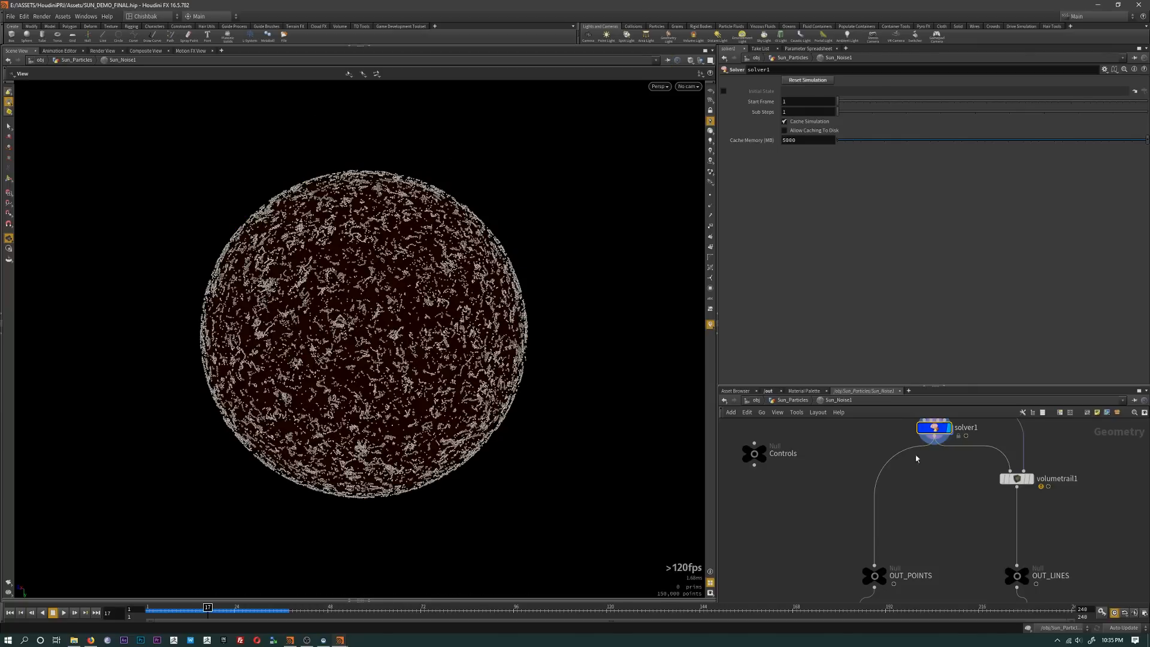
middle_drag(945, 474, 947, 499)
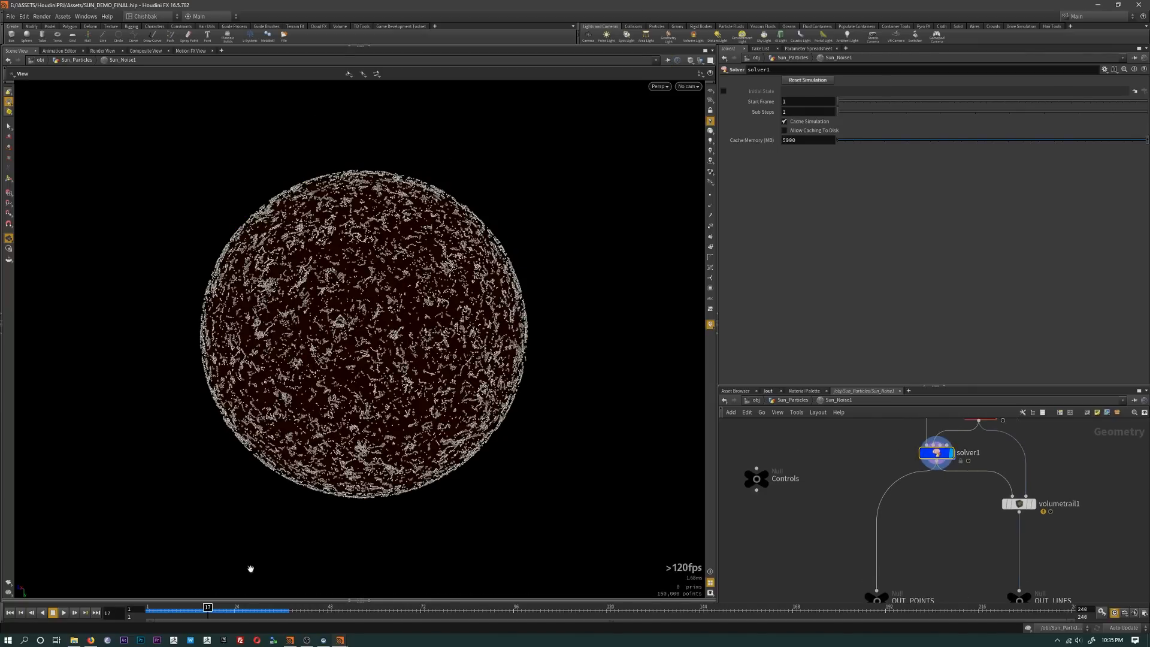
drag(208, 609, 173, 627)
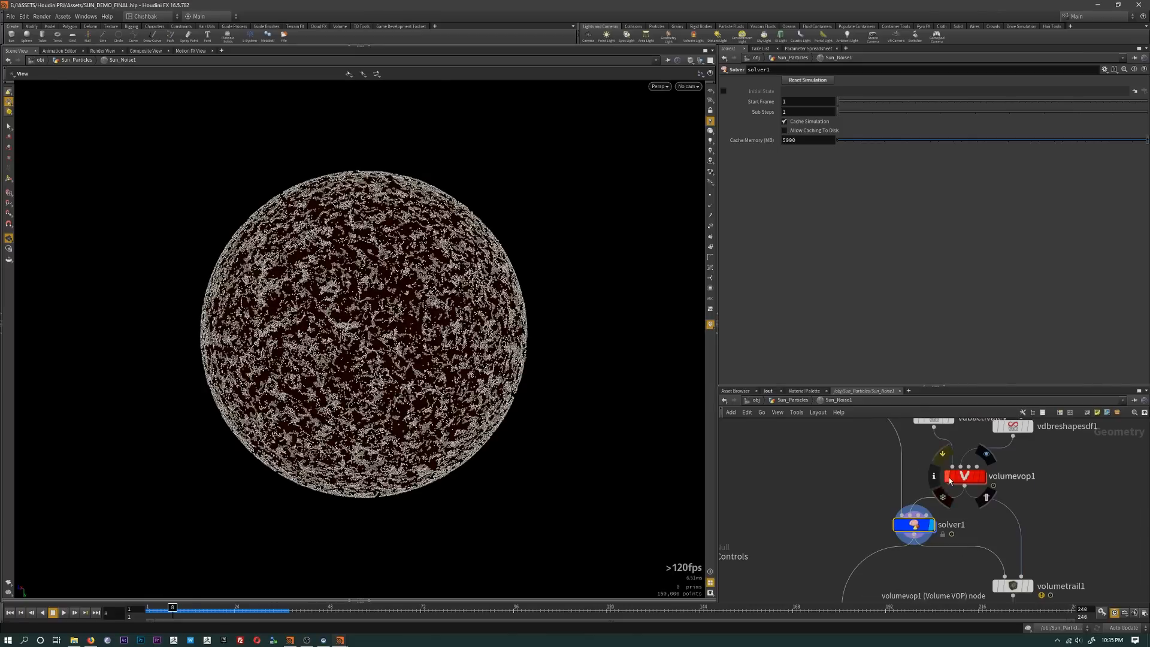
Step: Inspect volumevop1 and the branches below it, display volumetrail1, and trace the flow to output1 and output2
double_click(965, 475)
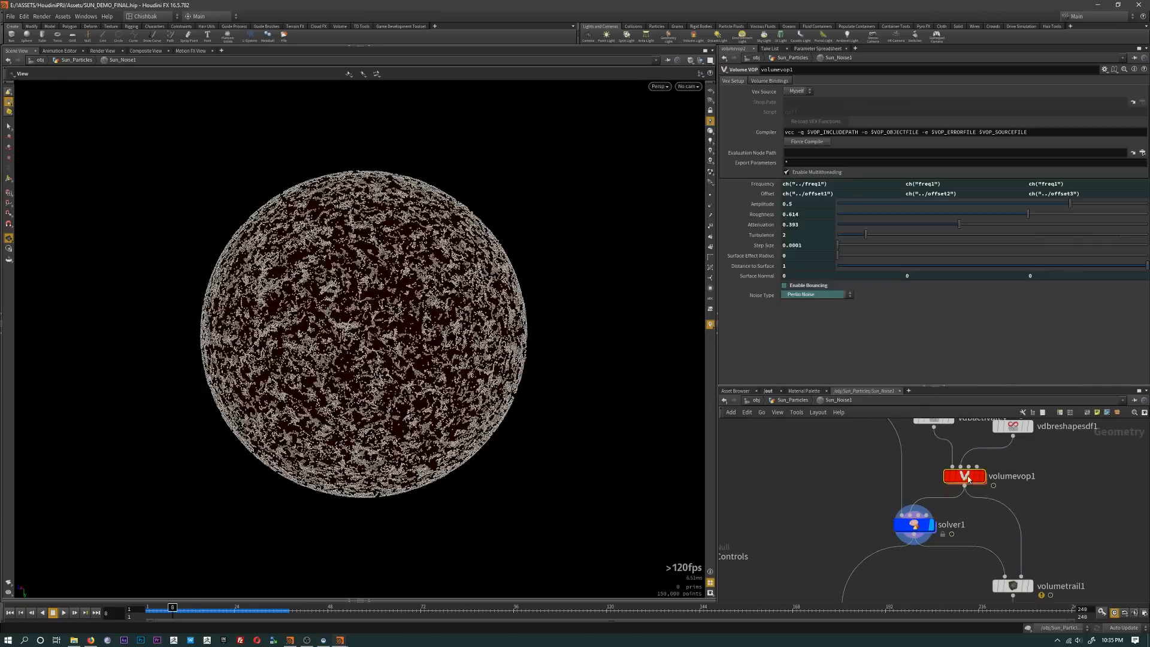
click(839, 400)
mouse_move(903, 529)
middle_down()
mouse_move(917, 453)
mouse_move(932, 455)
mouse_move(903, 534)
middle_up()
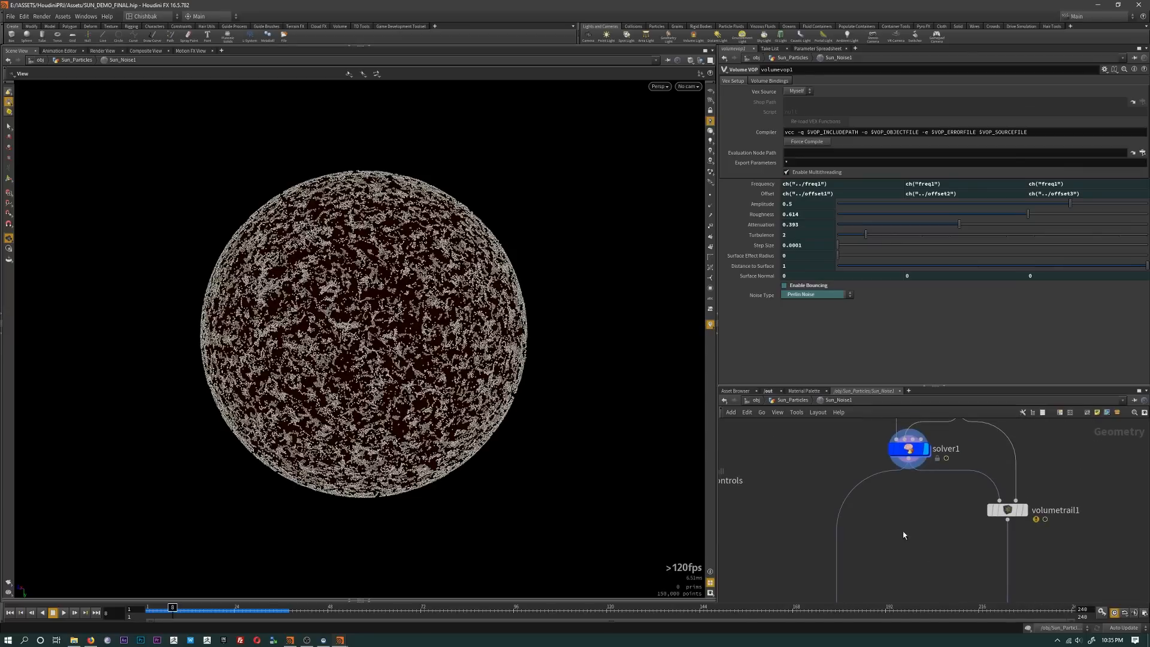
middle_drag(940, 498, 941, 525)
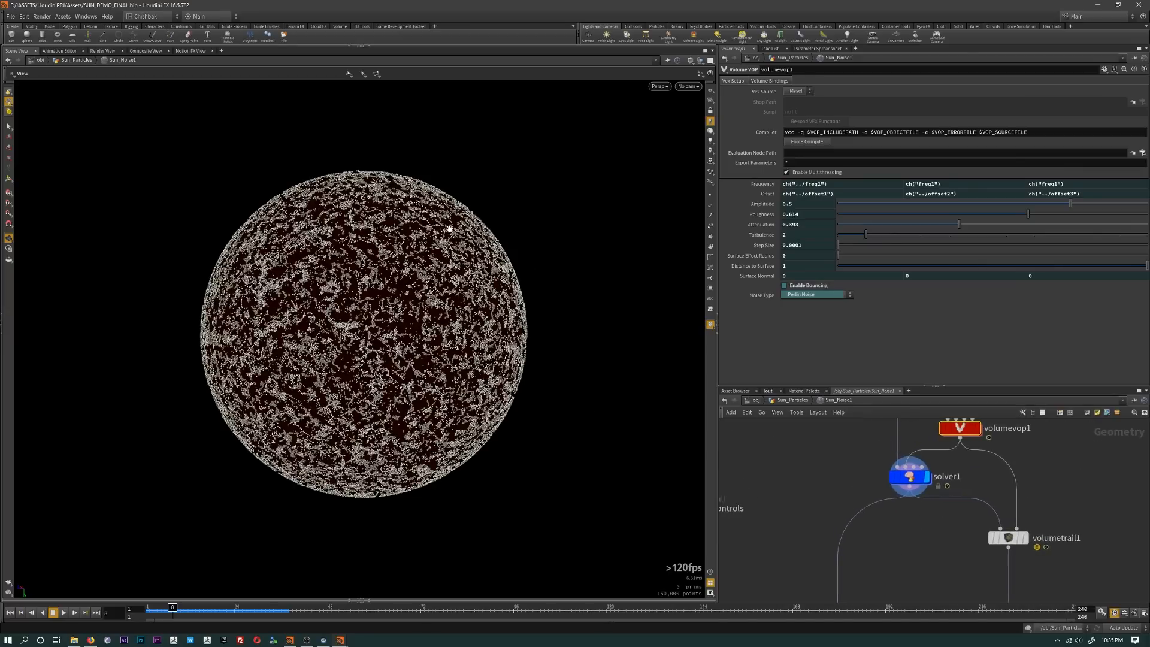
middle_drag(849, 571, 860, 457)
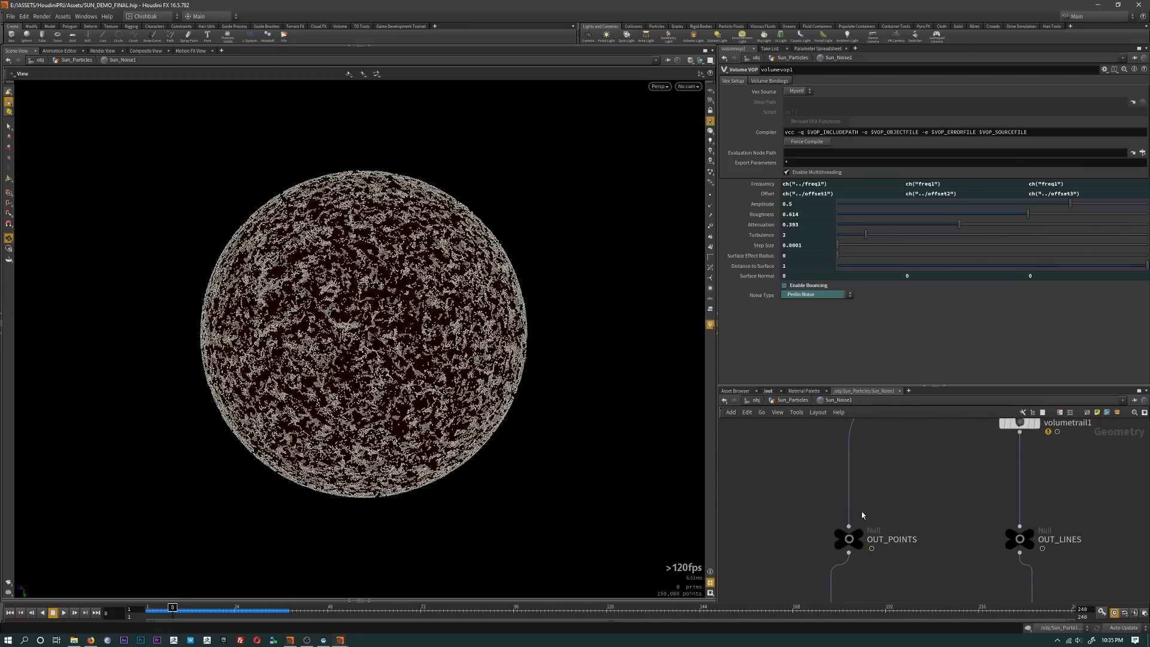
middle_drag(863, 515, 850, 552)
click(841, 577)
middle_drag(896, 501, 882, 567)
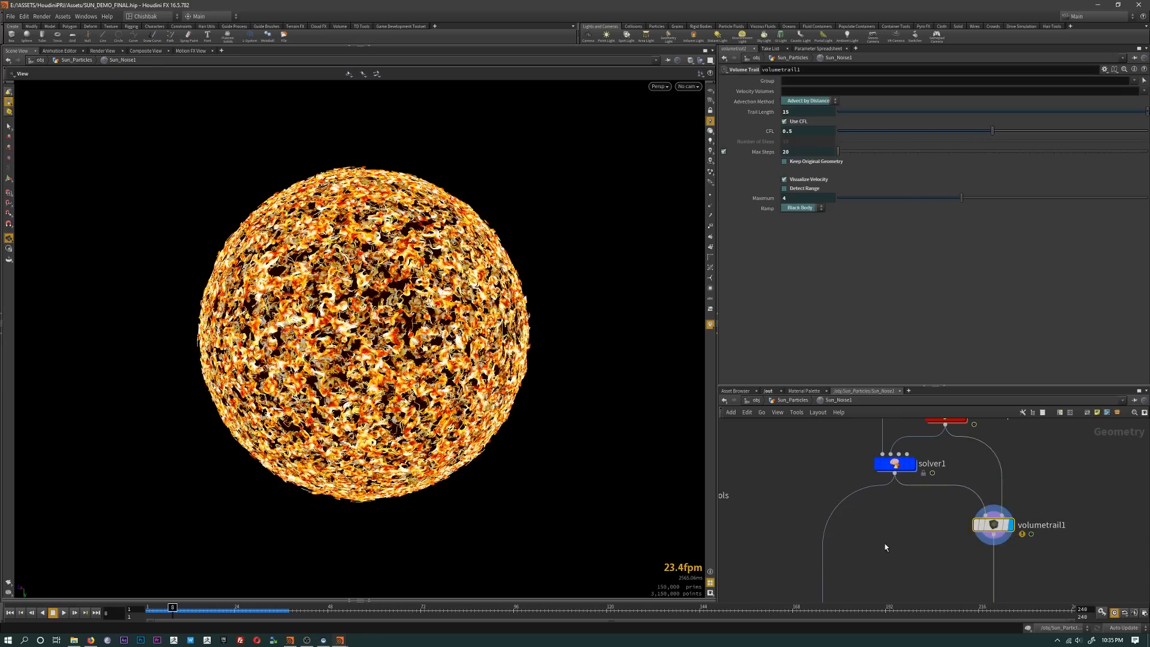
middle_drag(885, 547, 829, 452)
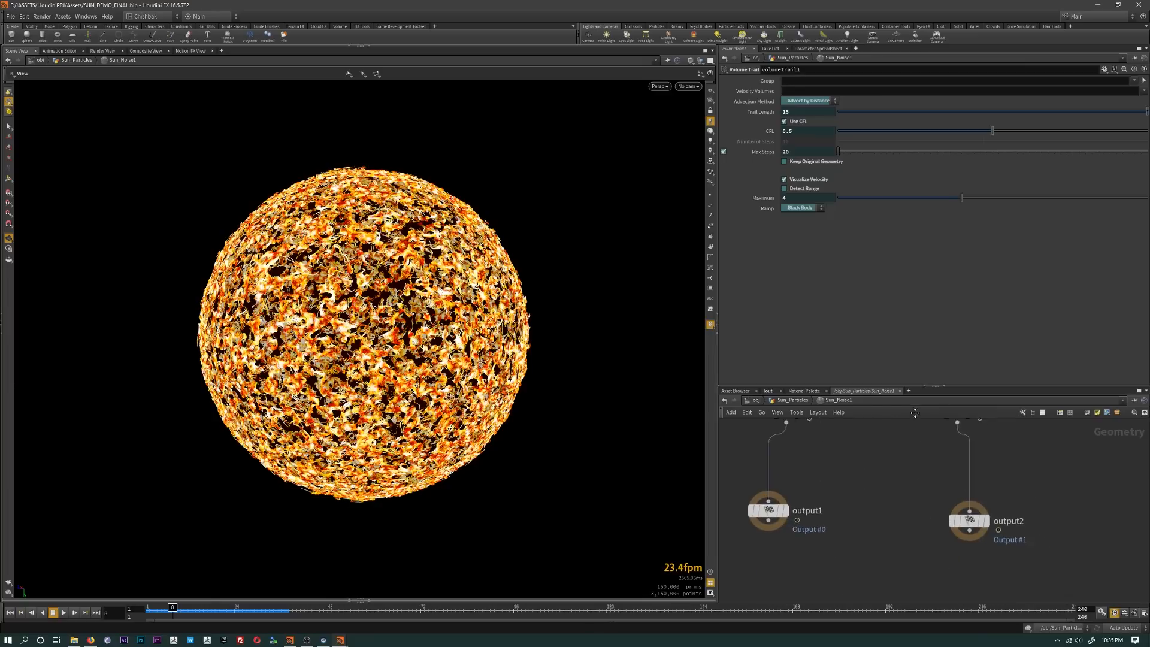
Step: Pin the viewport at the object level, go back into the Sun_Particles network and set the timeline to frame 12
click(792, 400)
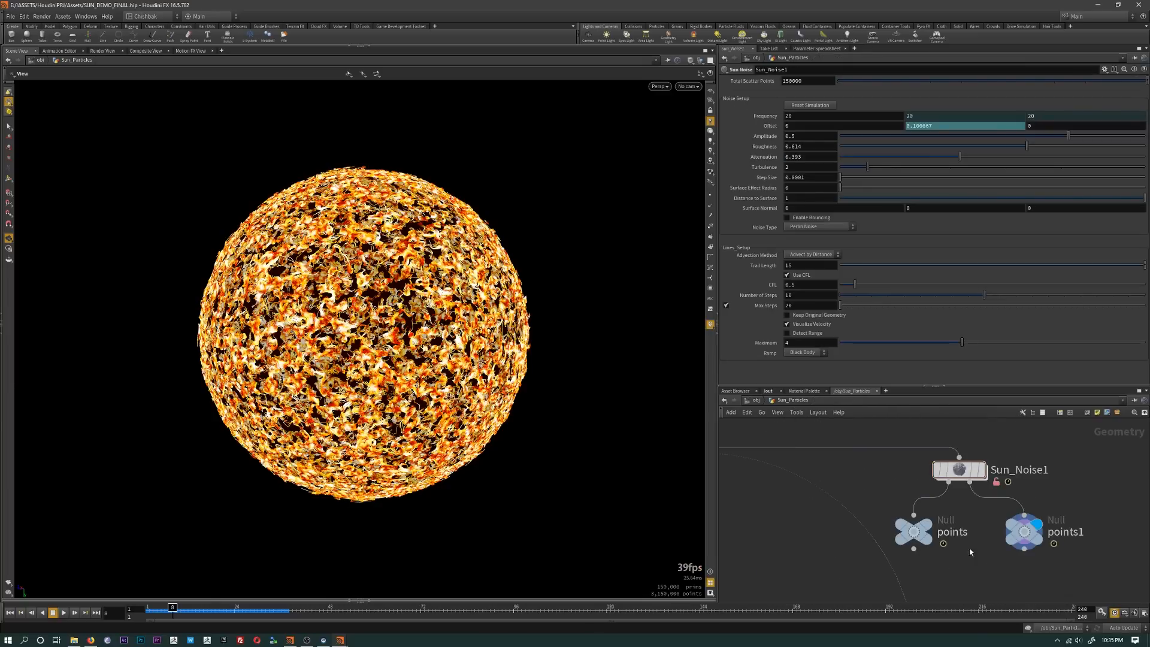
click(765, 400)
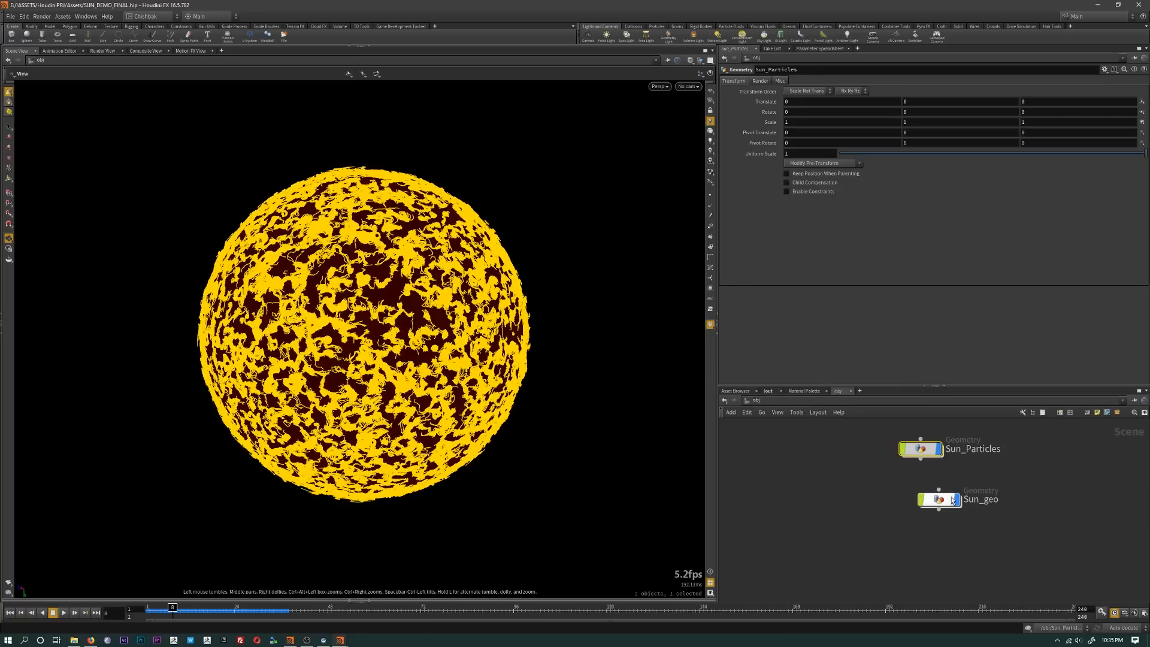
click(667, 59)
click(840, 497)
double_click(922, 452)
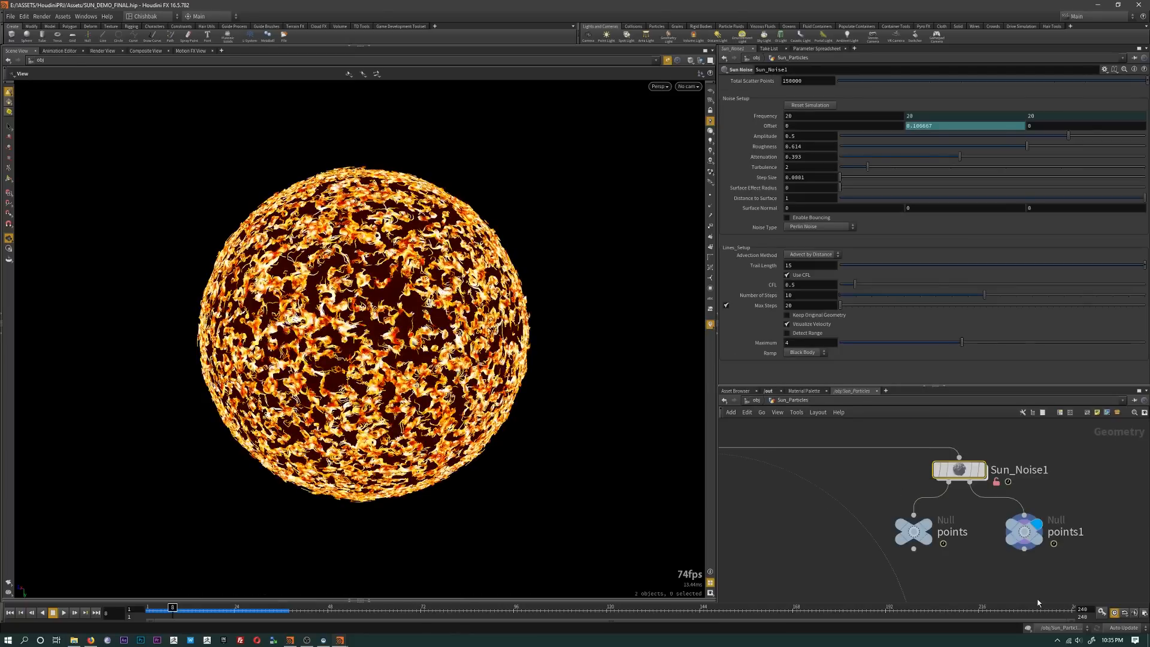
scroll(1025, 563, up, 2)
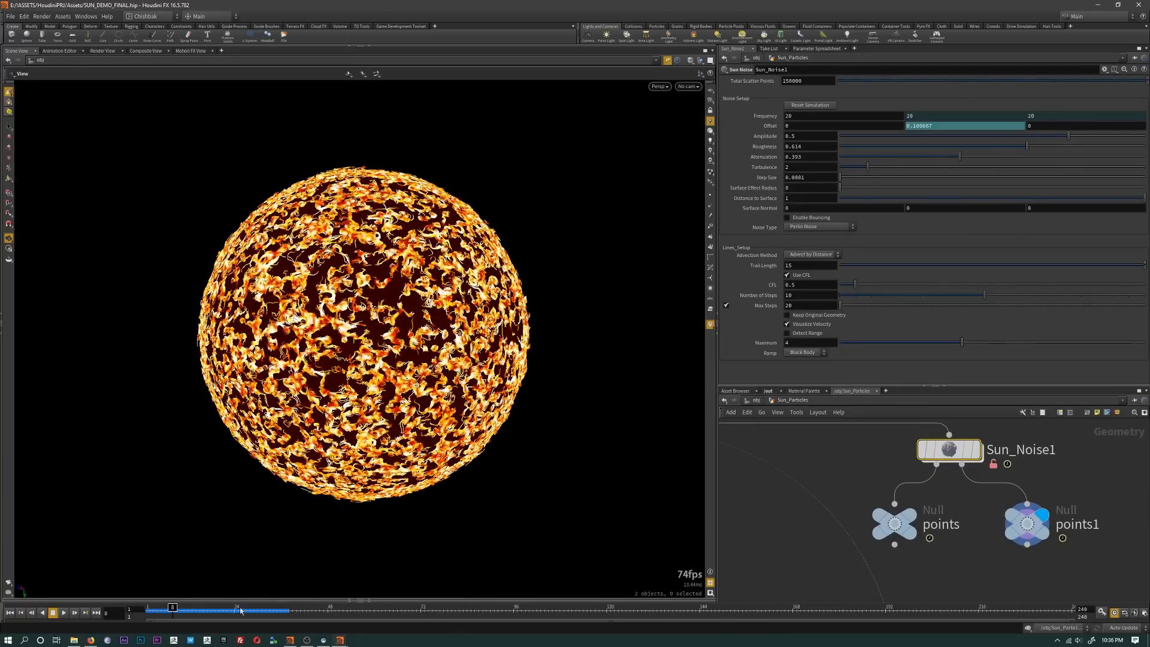
click(189, 611)
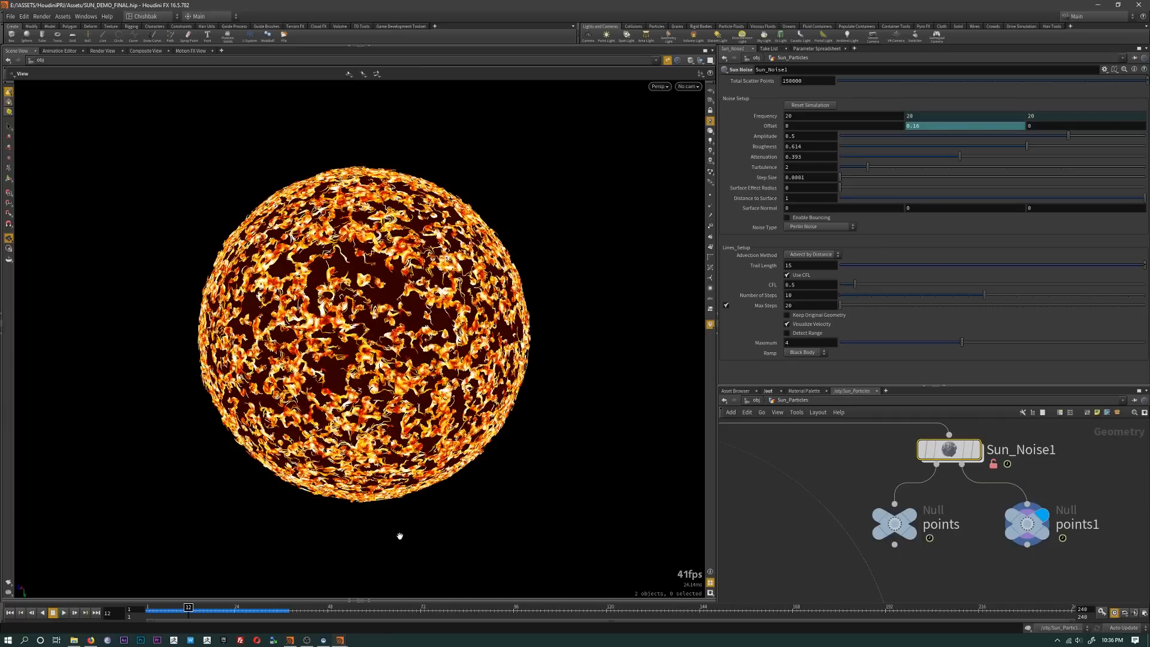
Step: Switch to the browser and examine the sun surface at several moments of the NASA Thermonuclear Art video, then minimise it
key(alt+Tab)
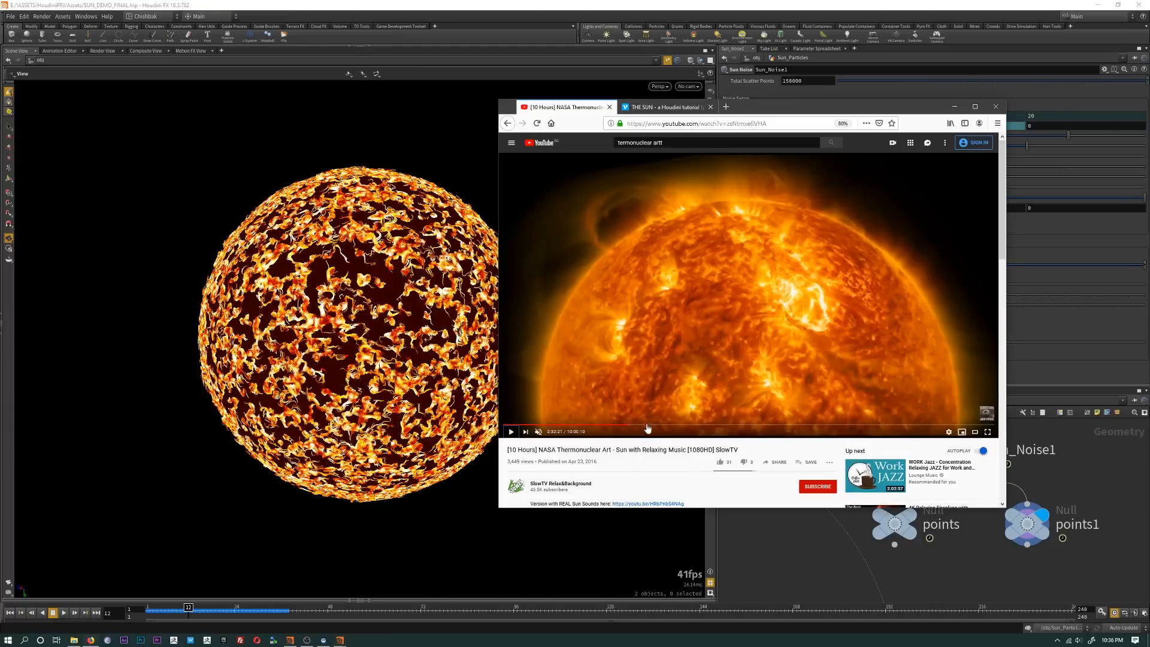
click(681, 430)
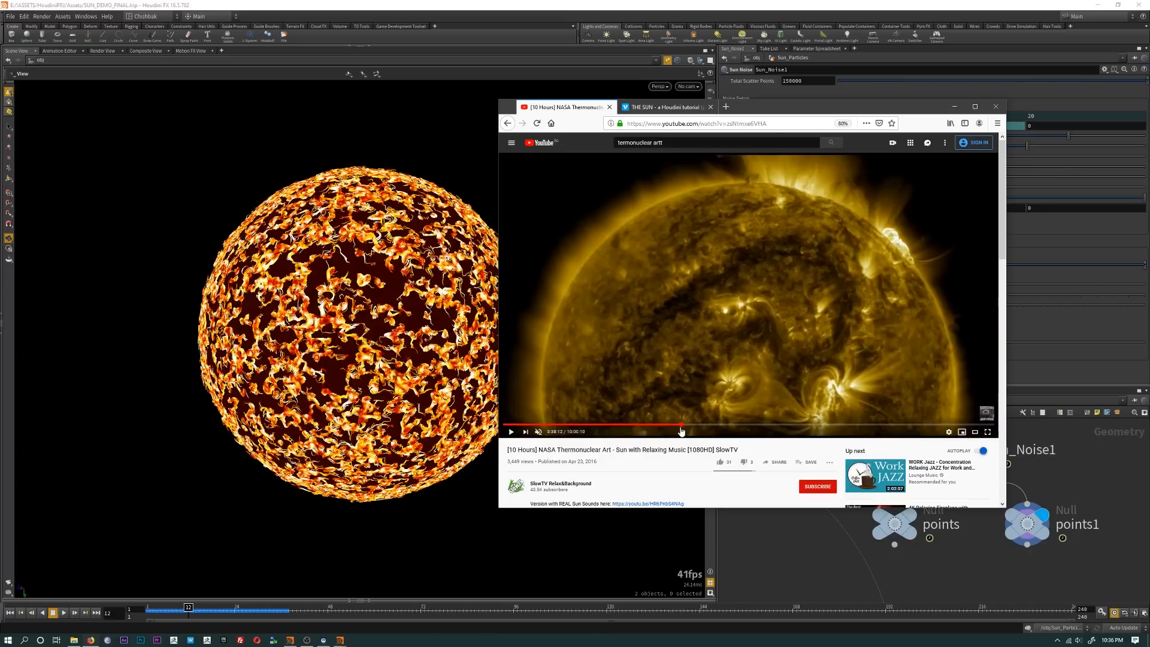
click(785, 430)
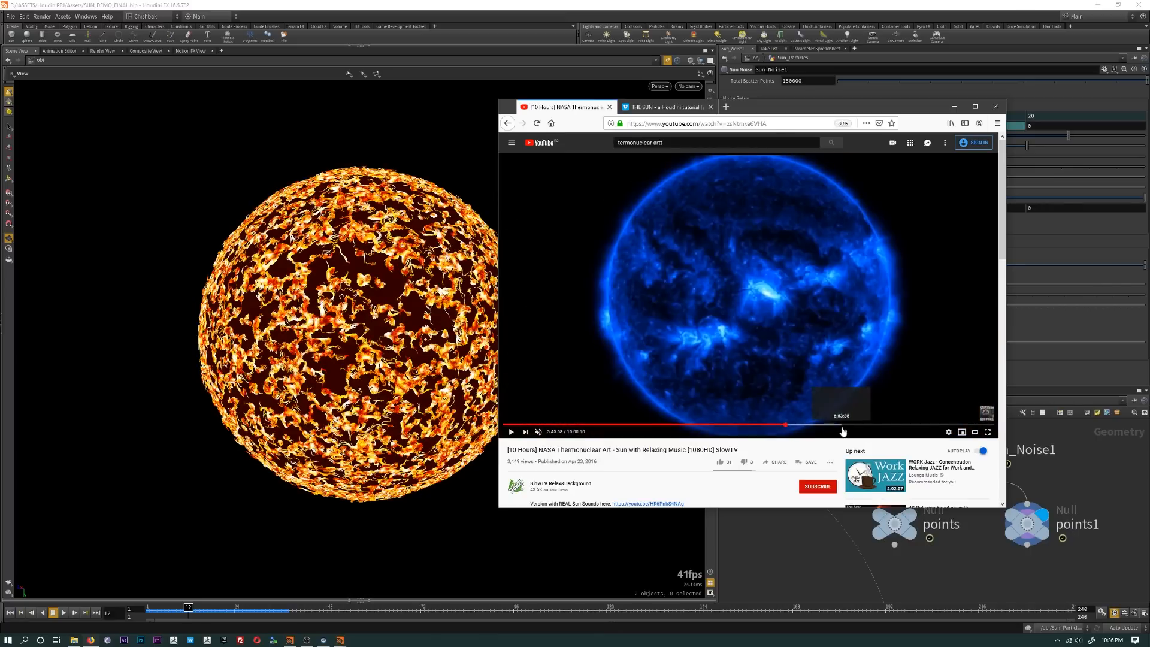
click(860, 429)
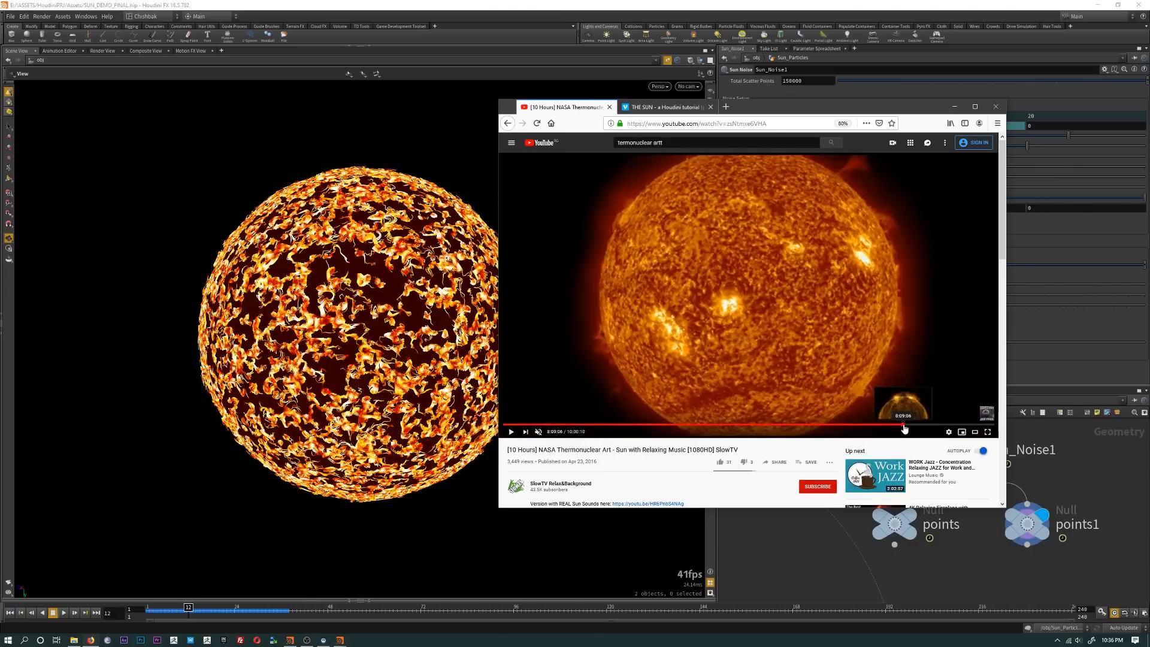
click(903, 424)
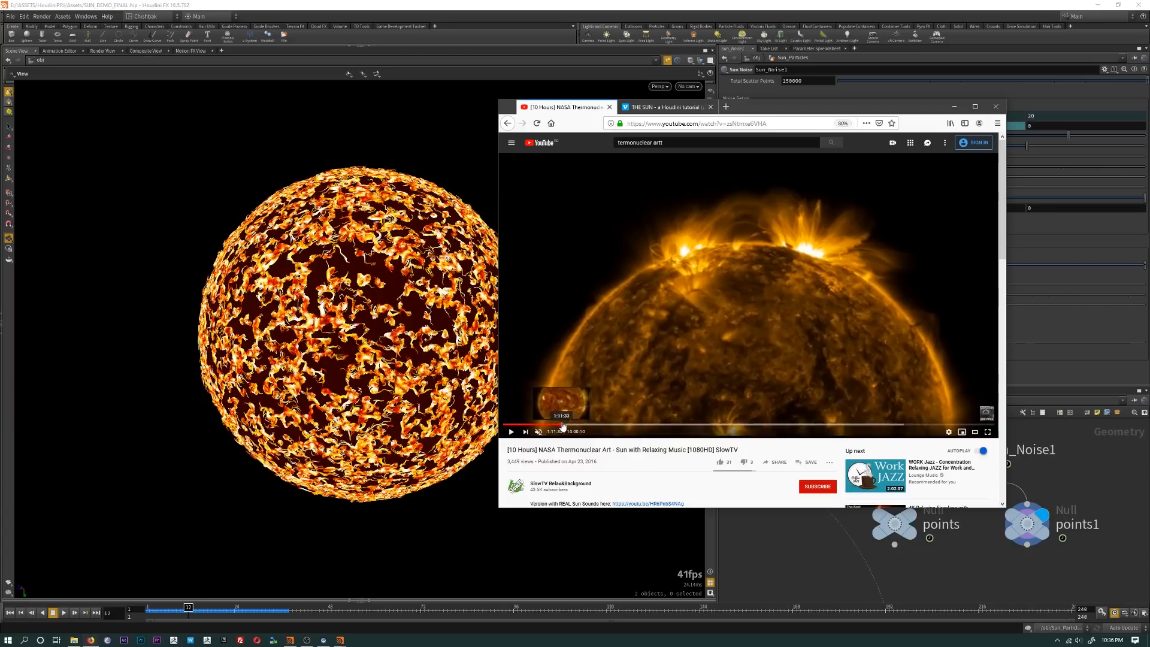
click(563, 426)
click(643, 425)
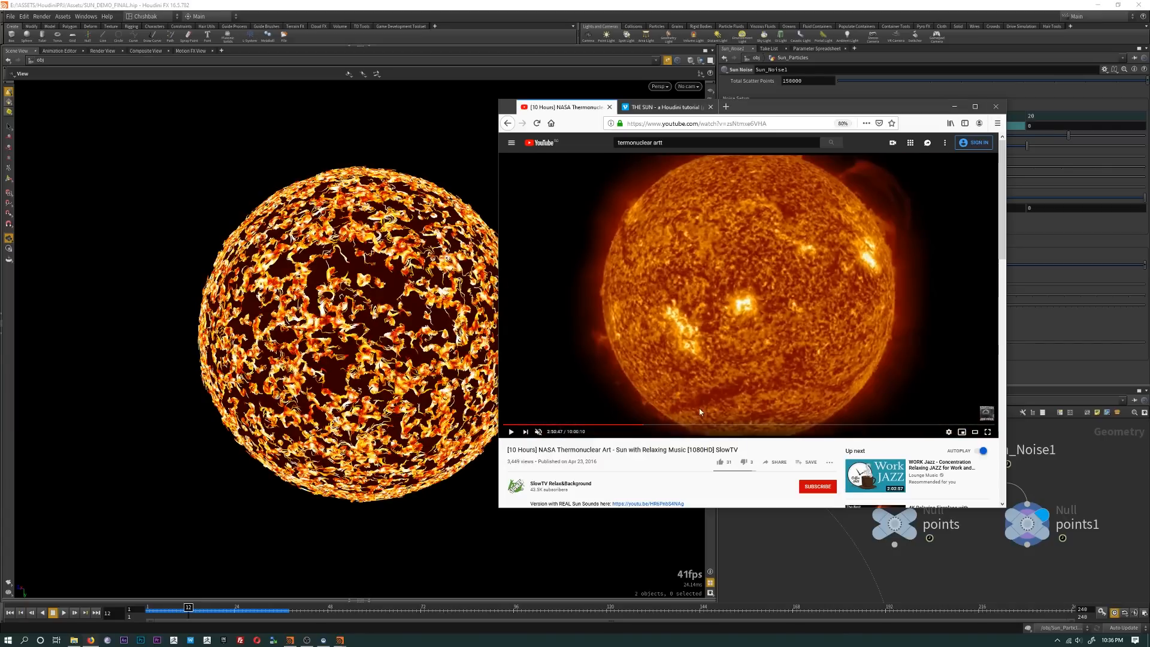
click(955, 107)
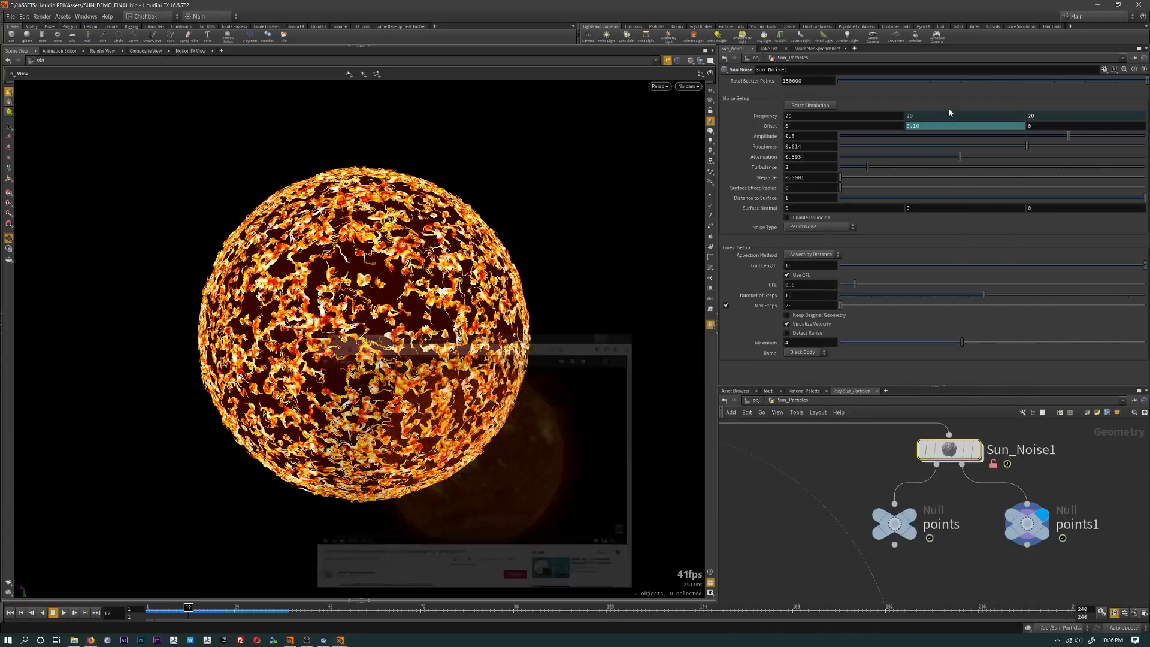
Step: Enlarge the network editor and move Sun_Noise1 with its two nulls down beside the attribblur1 branch
scroll(986, 527, down, 2)
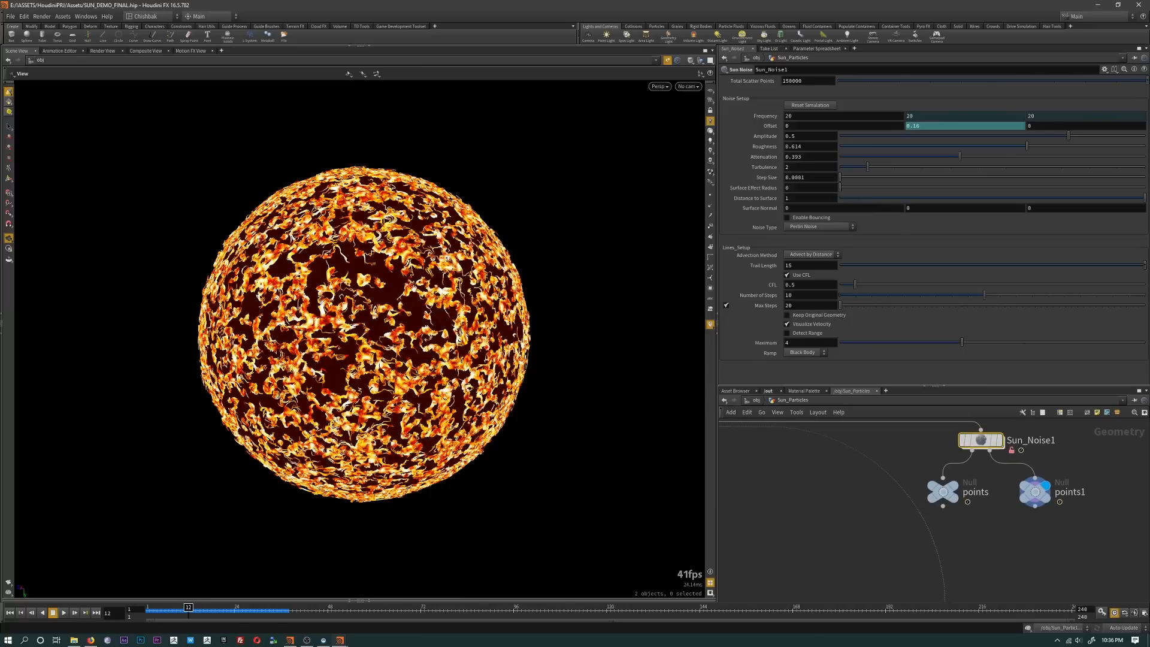
scroll(1018, 434, down, 3)
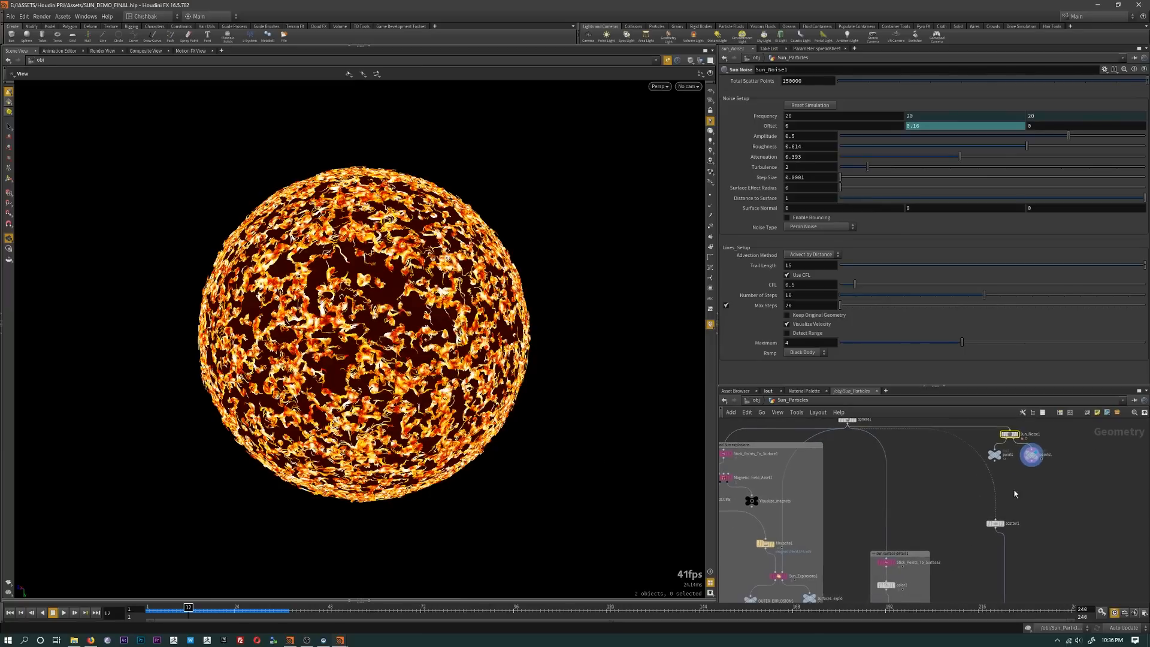
drag(991, 386, 1009, 159)
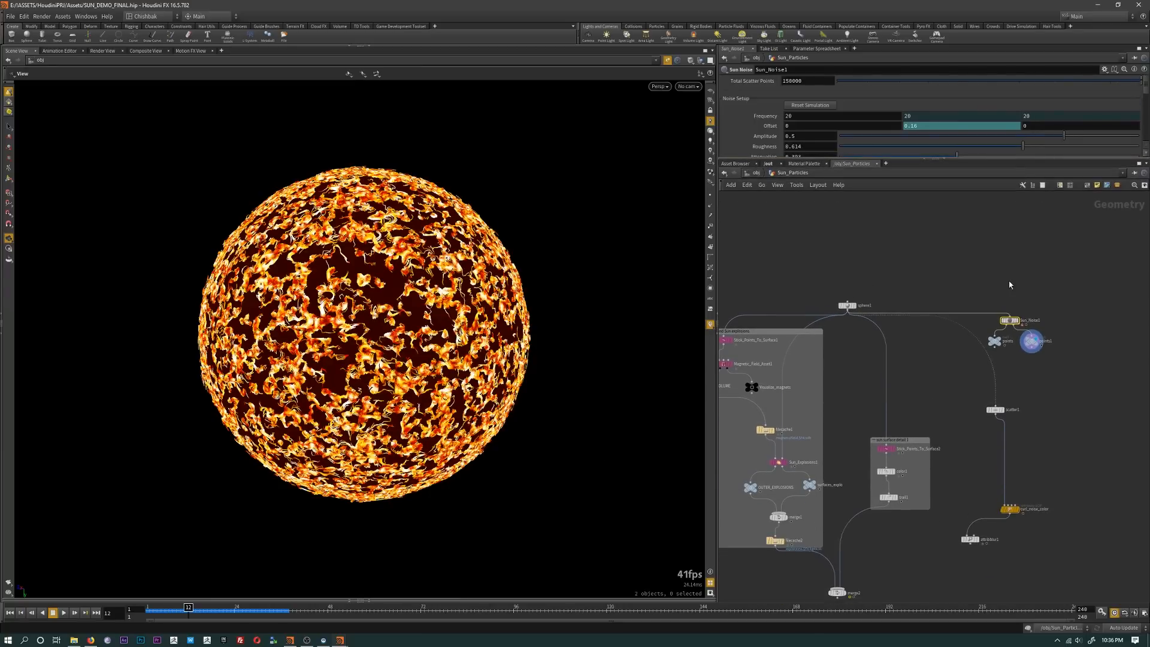
drag(1026, 328, 1080, 507)
middle_drag(969, 549, 946, 506)
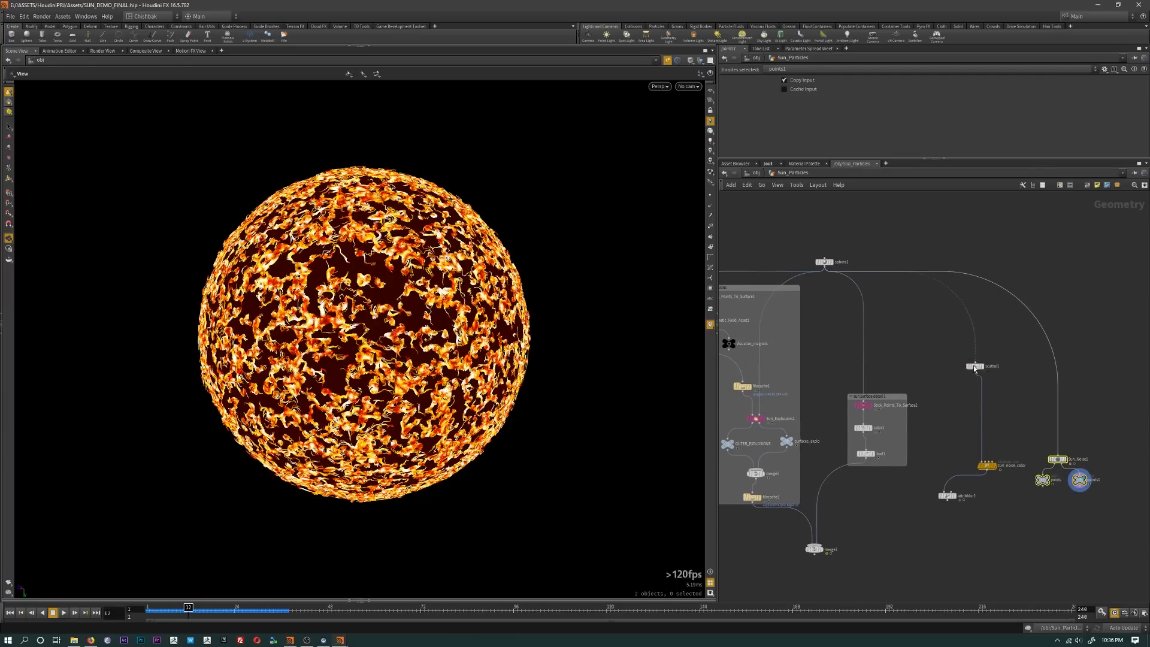
Step: Stack scatter1, the curl noise colour node and attribblur1 in a compact column below sphere1
drag(972, 366, 982, 441)
drag(946, 495, 987, 485)
drag(972, 419, 1015, 516)
drag(987, 465, 975, 422)
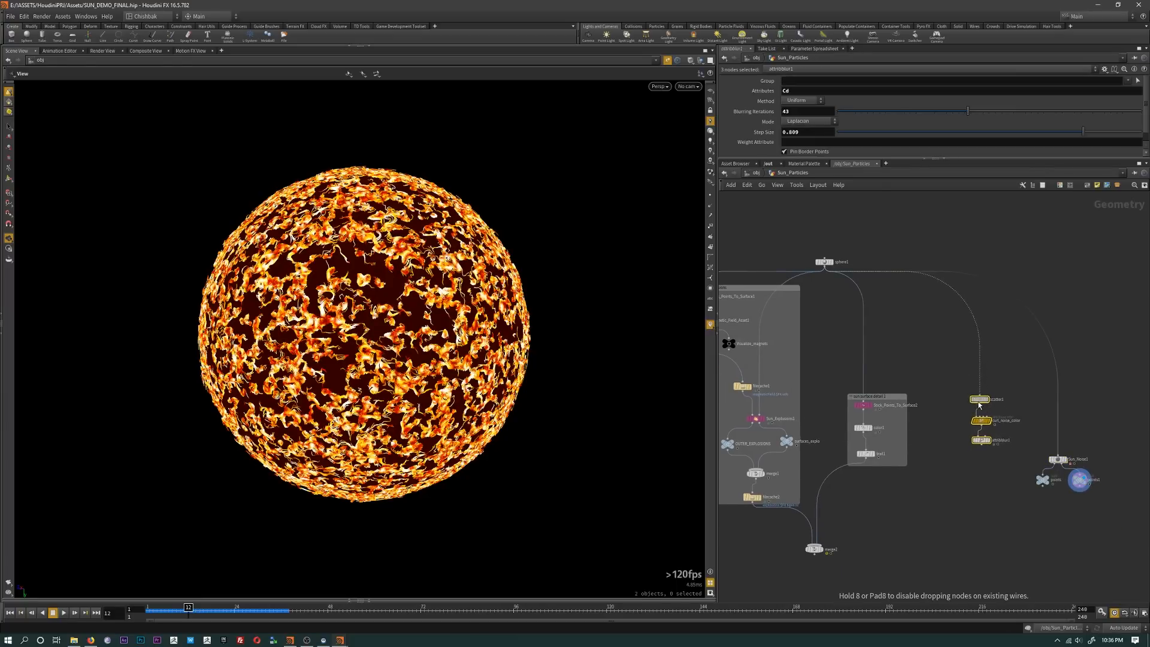
Step: Retitle the network box around Stick_Points_To_Surface2, color1 and trail1 as "sun surface detail version 1"
scroll(917, 436, up, 5)
click(853, 355)
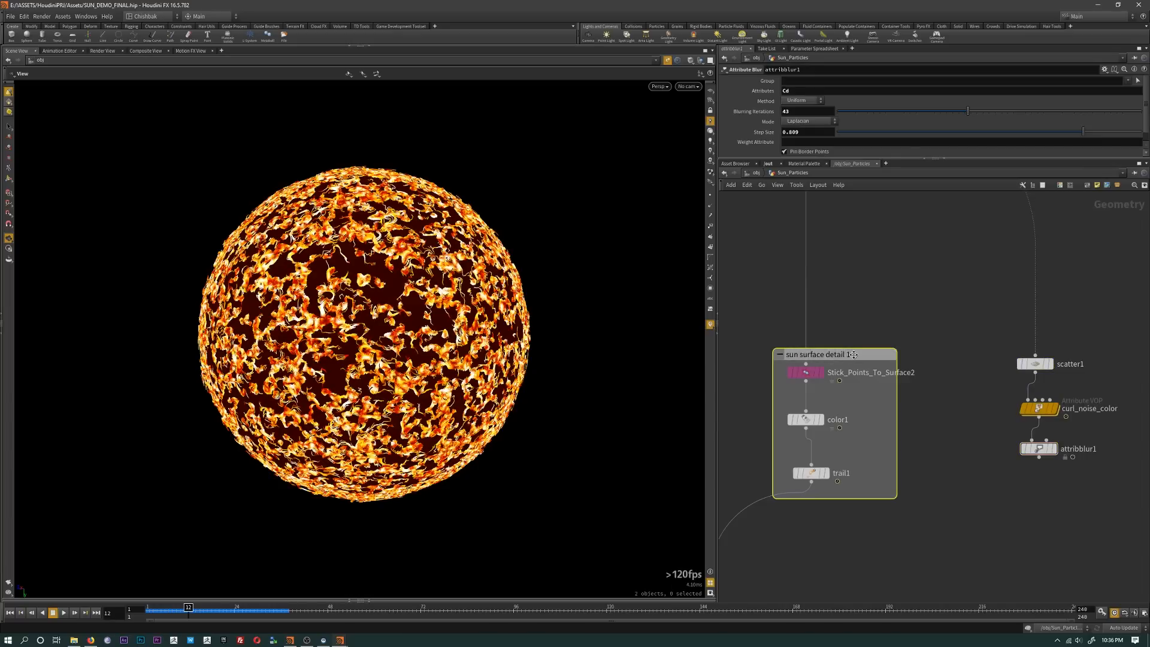
double_click(850, 354)
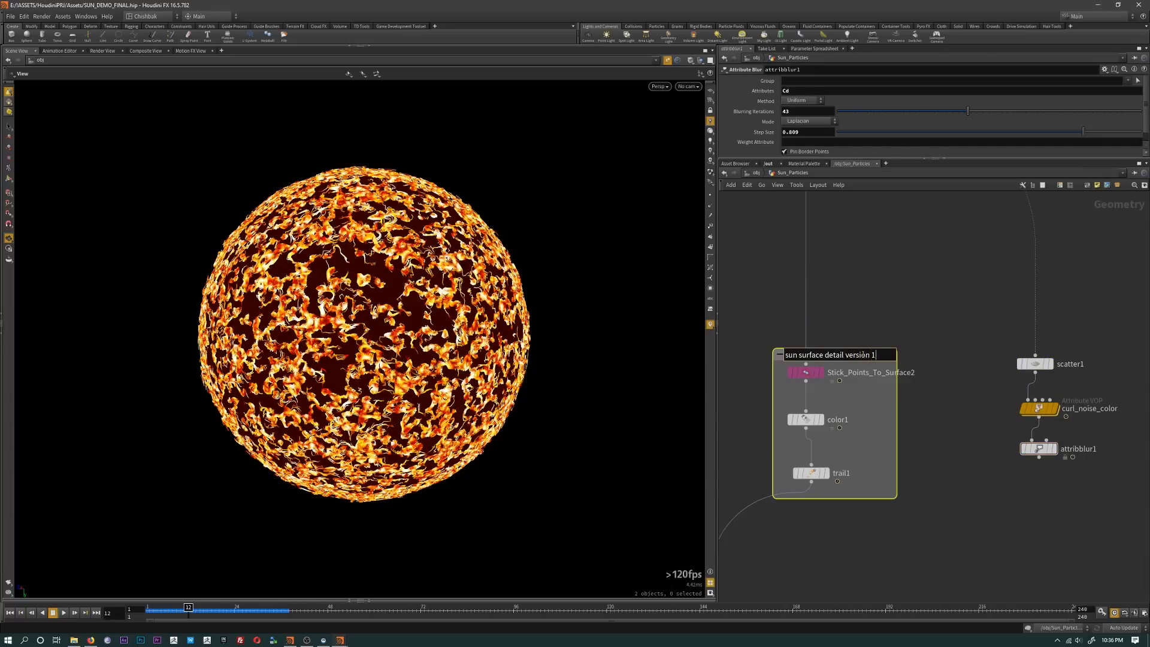
key(Return)
Step: Group scatter1, curl_noise_color and attribblur1 in a network box titled "detail version 2" and place it closer to the version 1 box
middle_drag(866, 355, 761, 321)
drag(860, 282, 1004, 501)
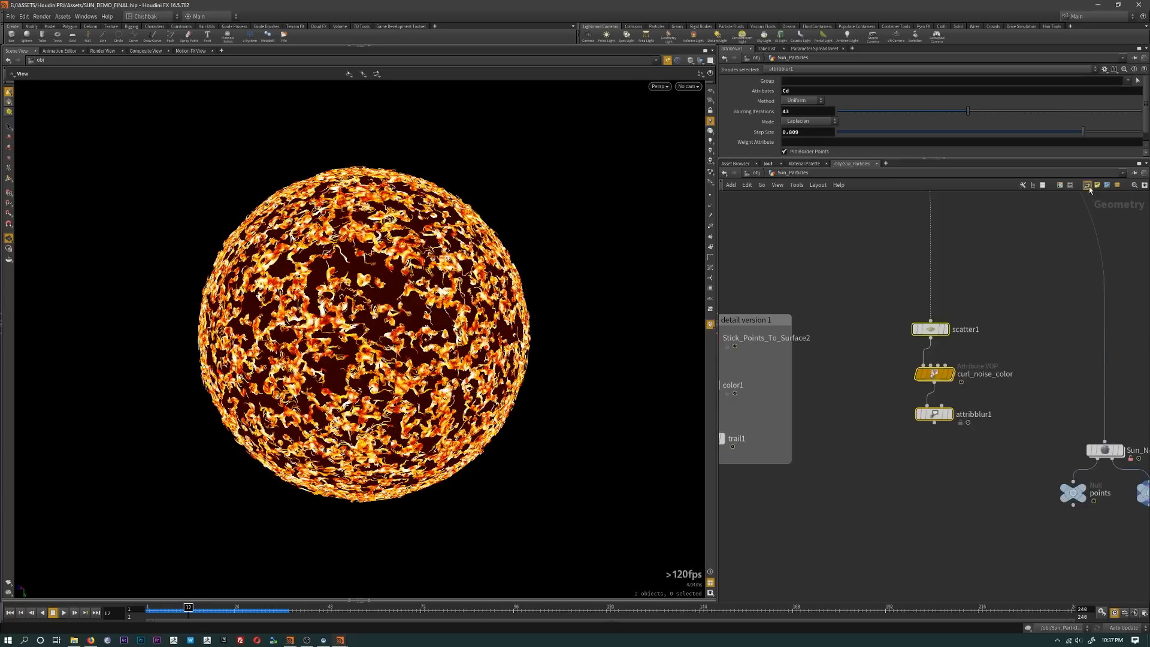
click(1087, 185)
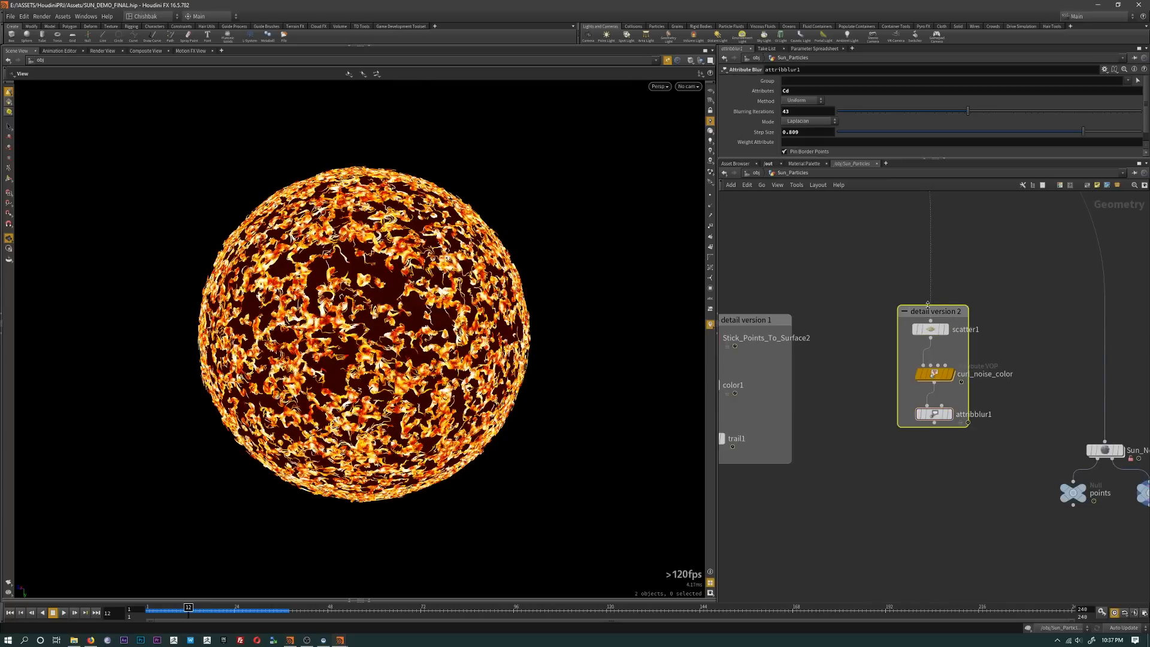
drag(928, 306, 873, 318)
Step: Put Sun_Noise1 and its two nulls in a network box titled "detail version 3"
middle_drag(1032, 391, 942, 329)
drag(942, 328, 1114, 502)
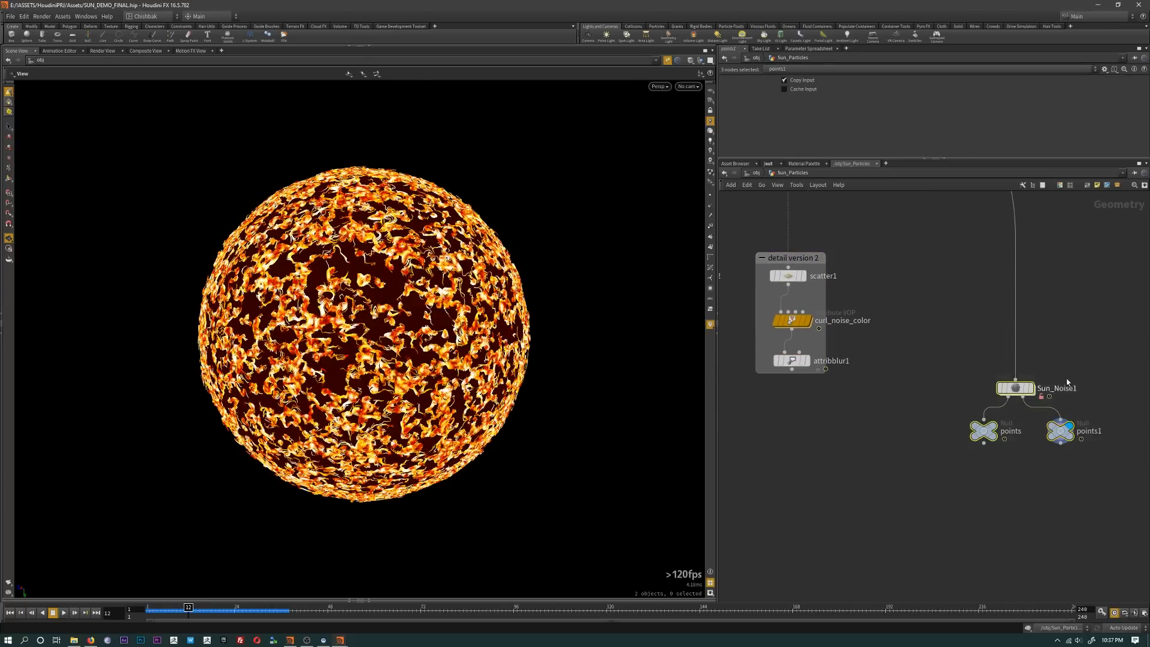
click(1087, 185)
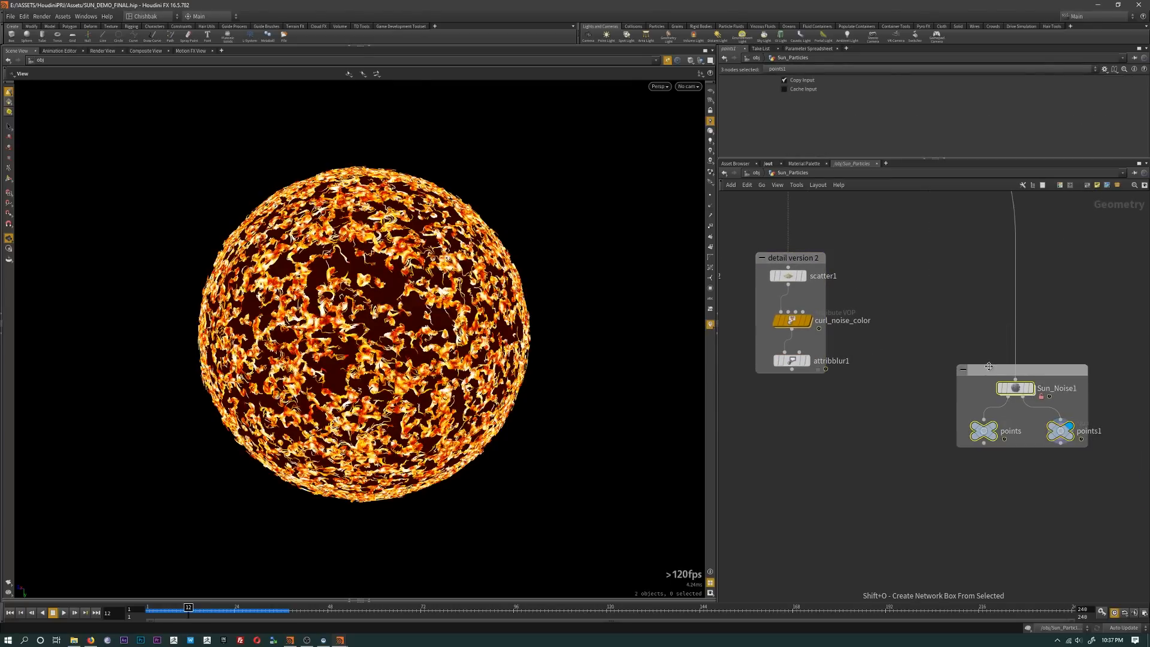
double_click(989, 365)
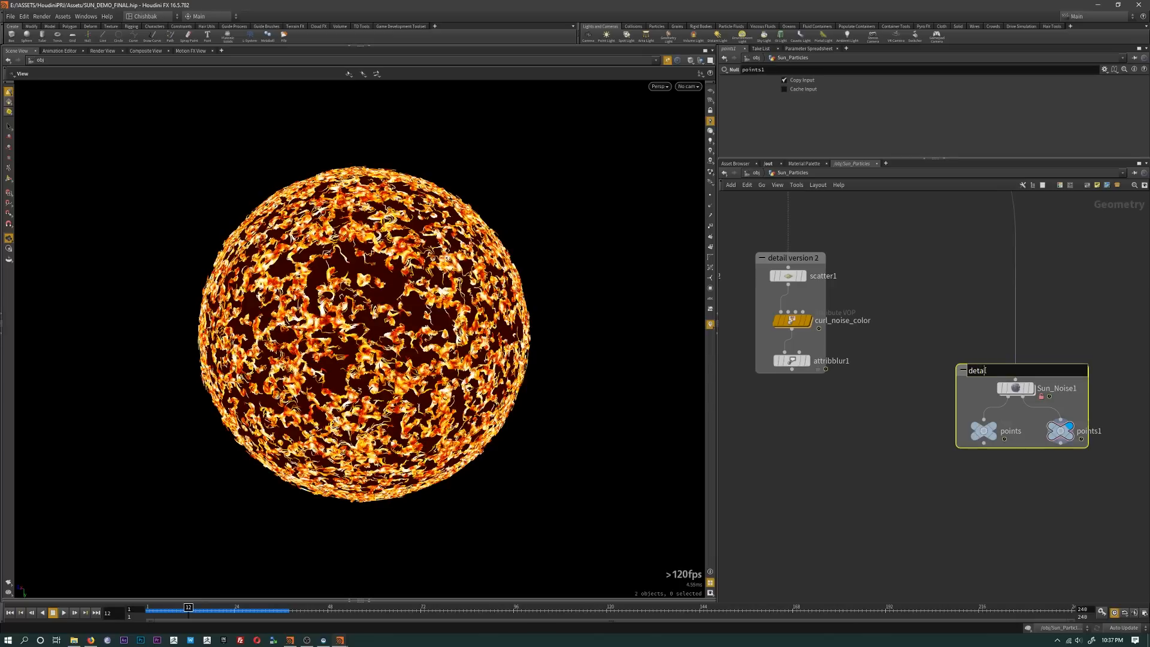
text(detail version 3)
key(Return)
Step: Colour the two null nodes below Sun_Noise1 black
scroll(1102, 383, down, 5)
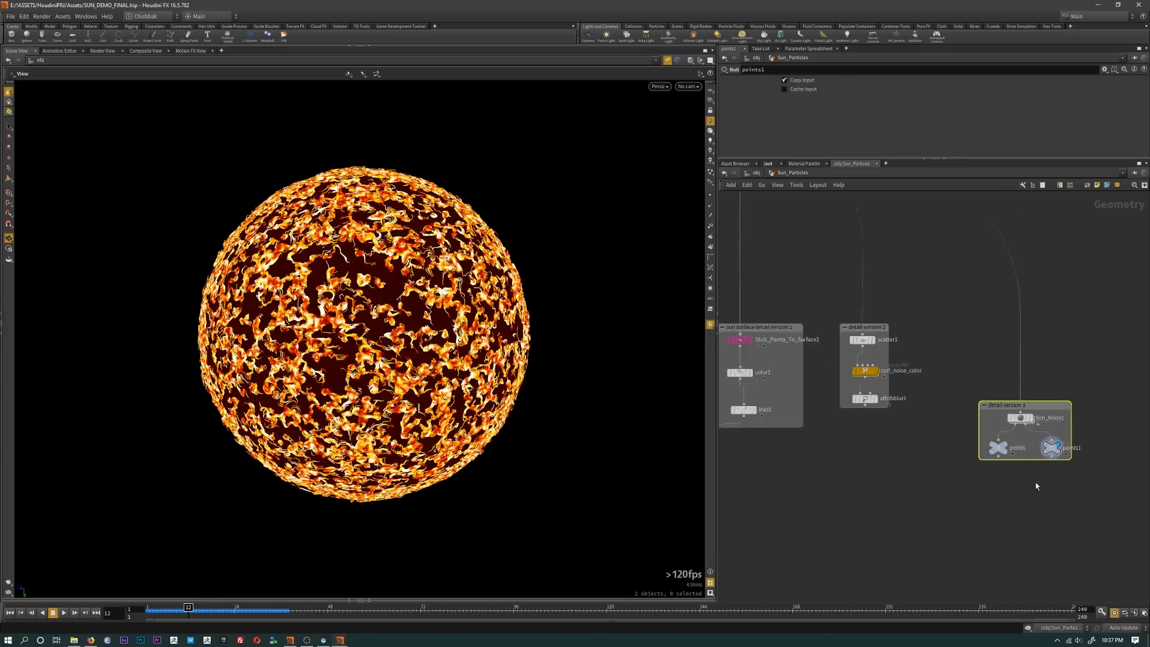
drag(1016, 381, 1105, 413)
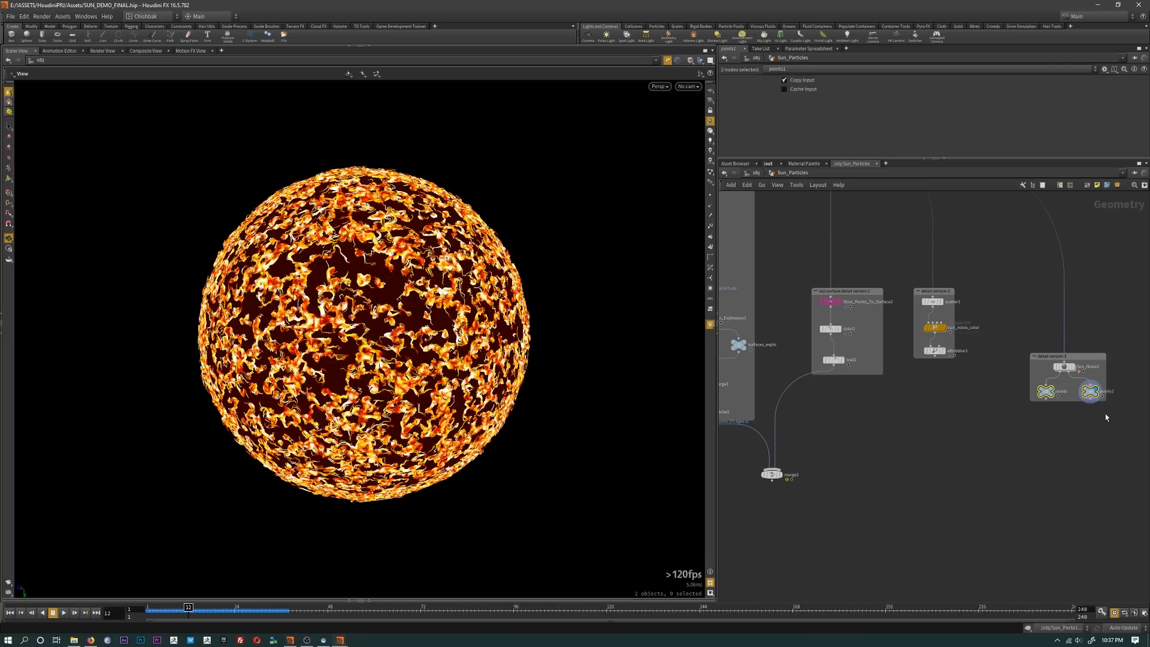
key(c)
click(1088, 598)
Step: Wire the points and points1 nulls of the detail version 3 box into merge2
middle_drag(868, 460, 893, 442)
scroll(1028, 416, up, 2)
scroll(1081, 404, down, 3)
drag(1125, 387, 870, 452)
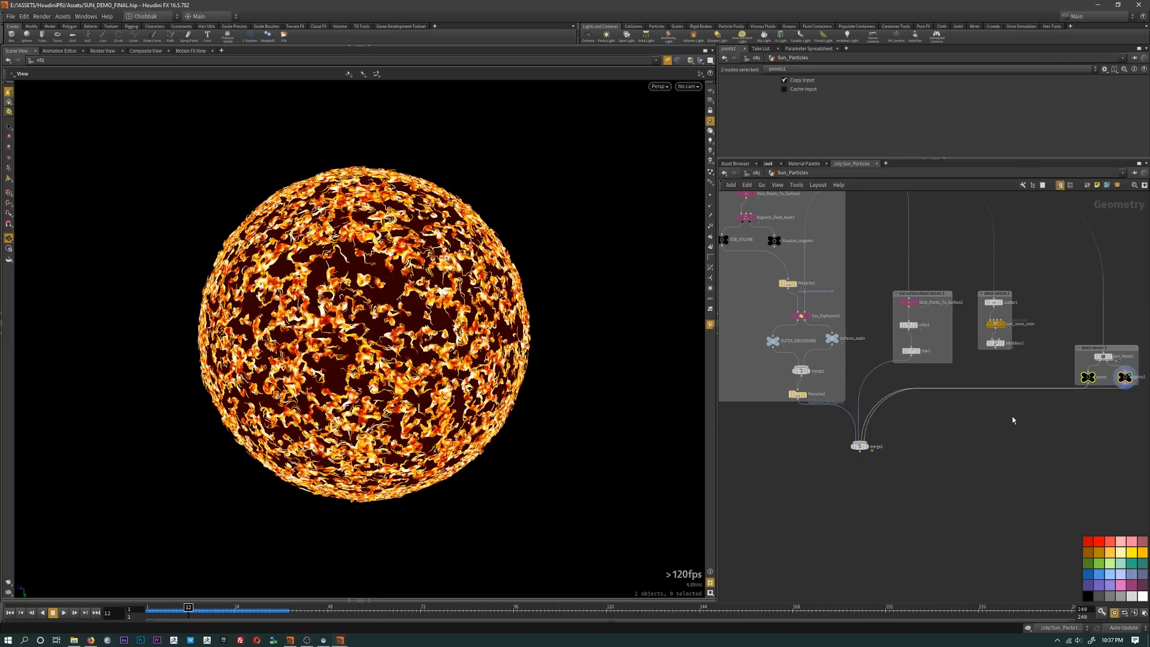
drag(1024, 375, 1025, 407)
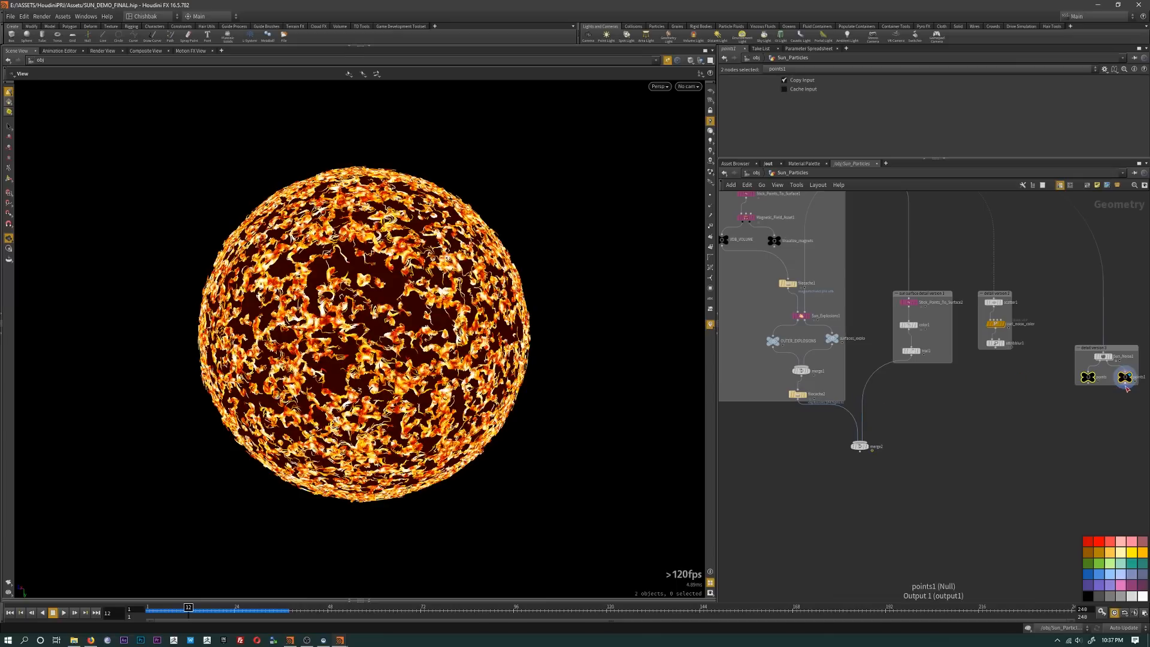
drag(1125, 387, 861, 447)
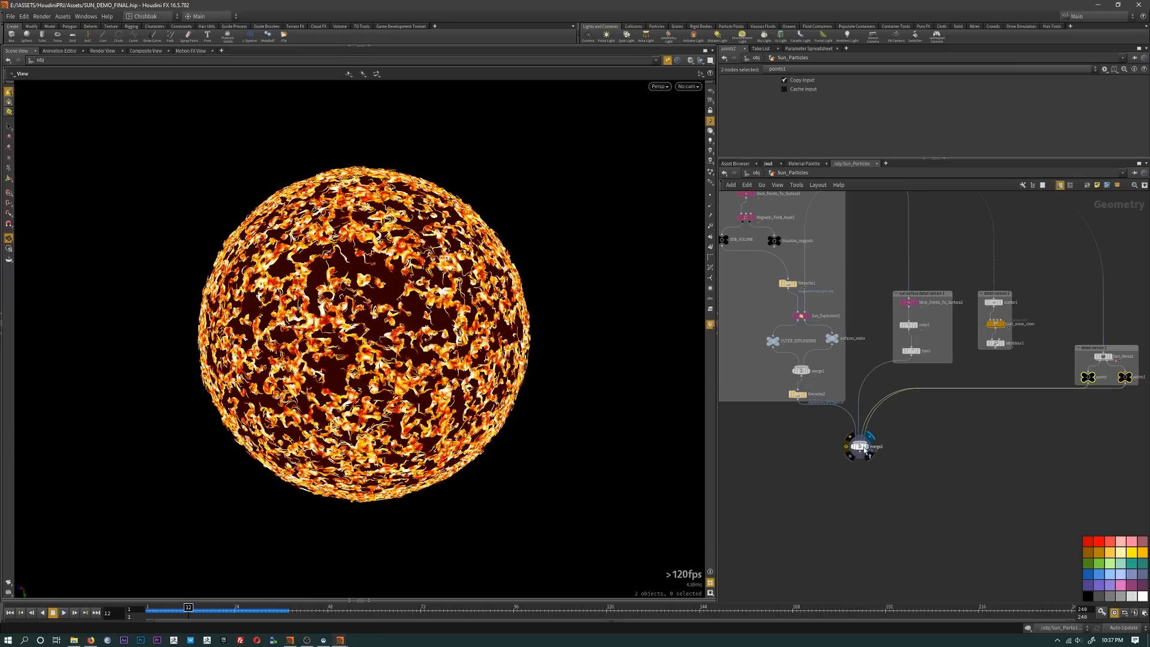
Step: Display merge2 and inspect the combined sun from a closer angle at frame 75
click(866, 446)
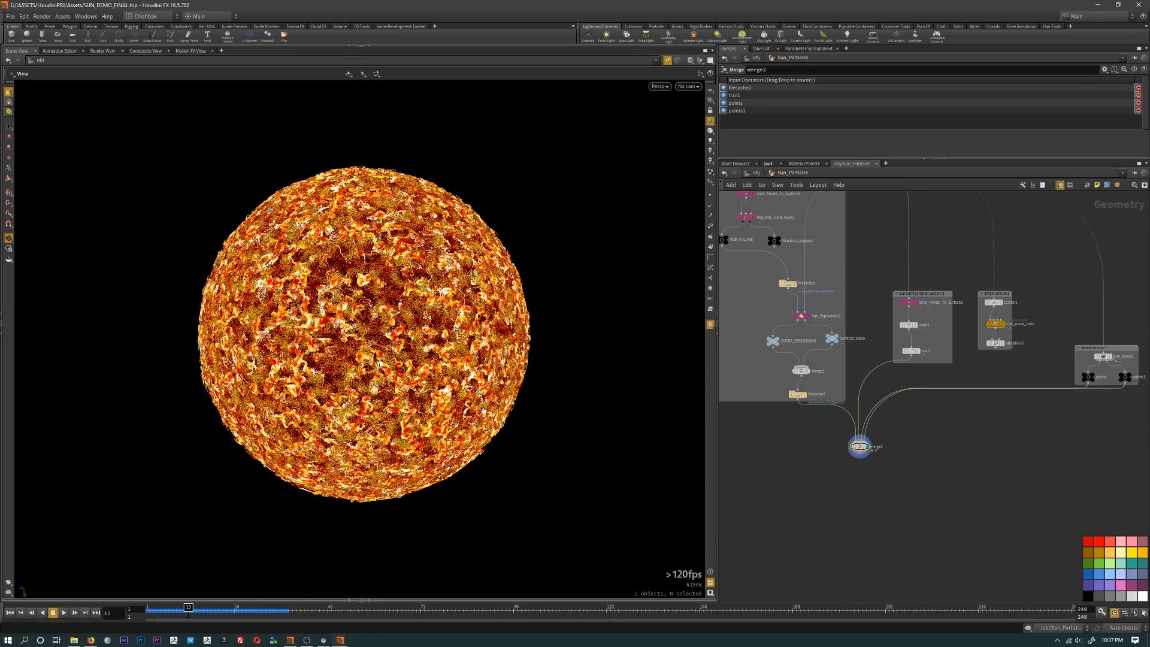
mouse_move(484, 412)
right_down()
mouse_move(473, 428)
mouse_move(481, 415)
right_up()
middle_drag(481, 415, 533, 439)
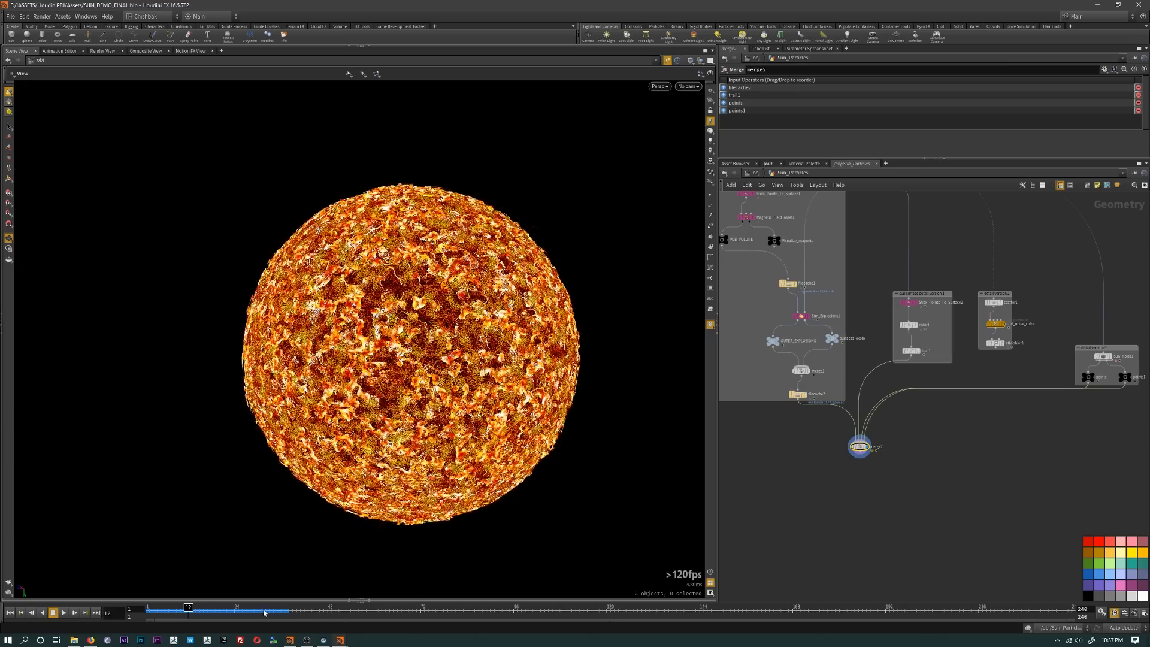
mouse_move(572, 320)
mouse_down()
mouse_move(626, 335)
mouse_move(564, 358)
mouse_move(566, 336)
mouse_up()
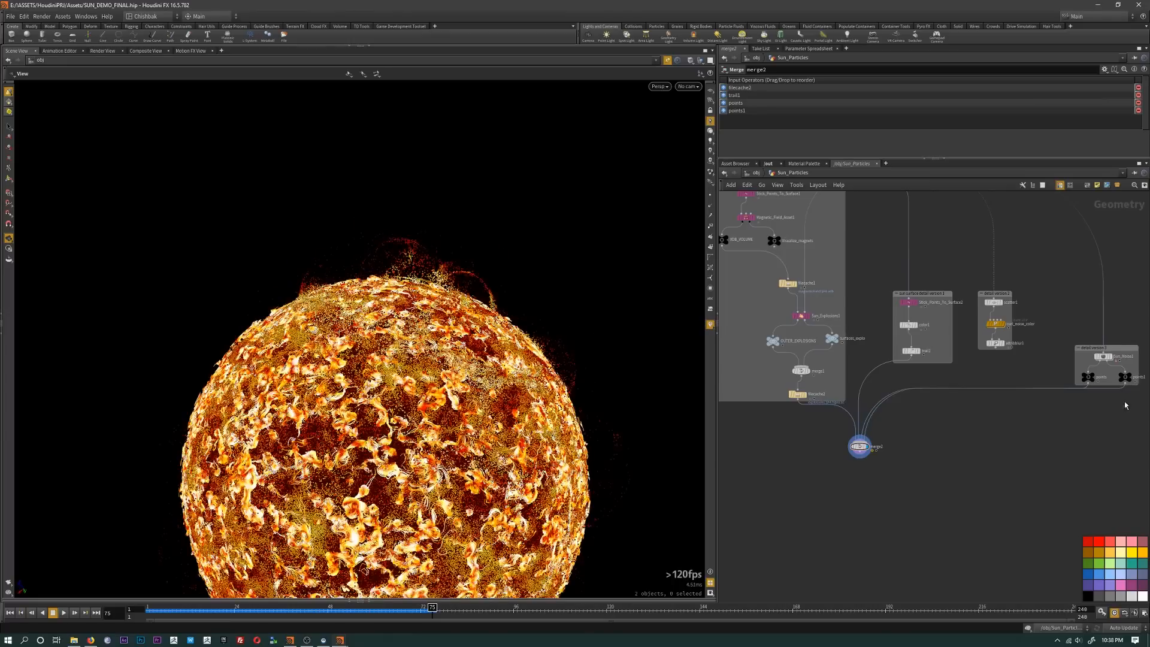
Step: Display the points1 null of detail version 3 on its own and inspect the whole sphere
scroll(1069, 433, up, 2)
middle_drag(1107, 405, 971, 456)
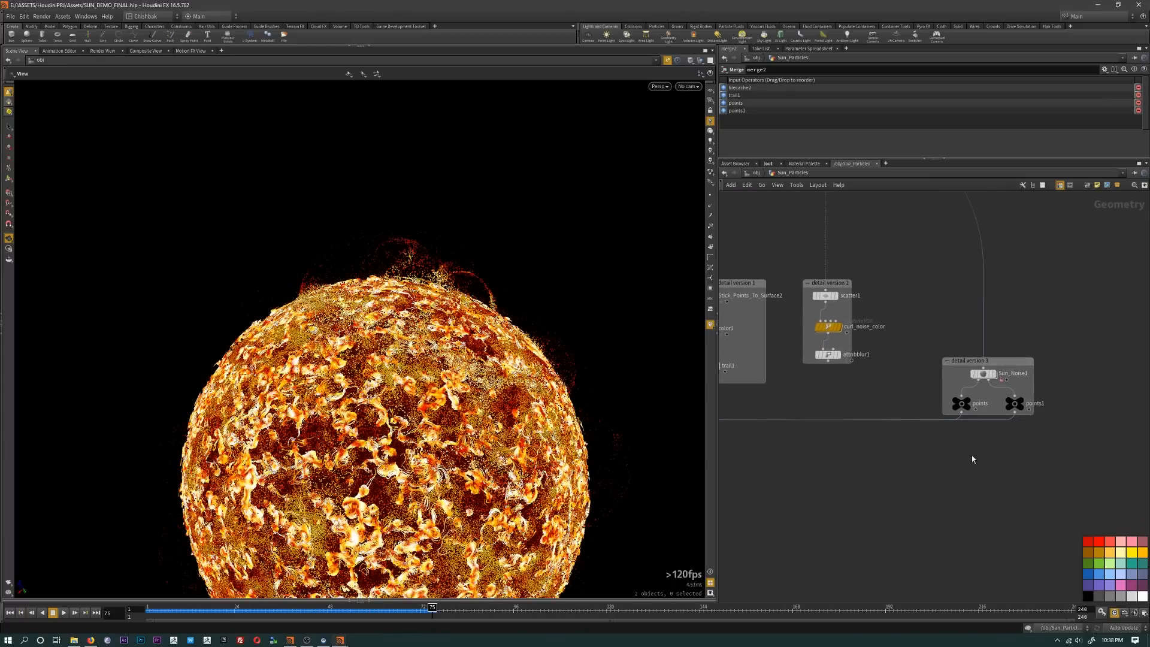
click(1019, 404)
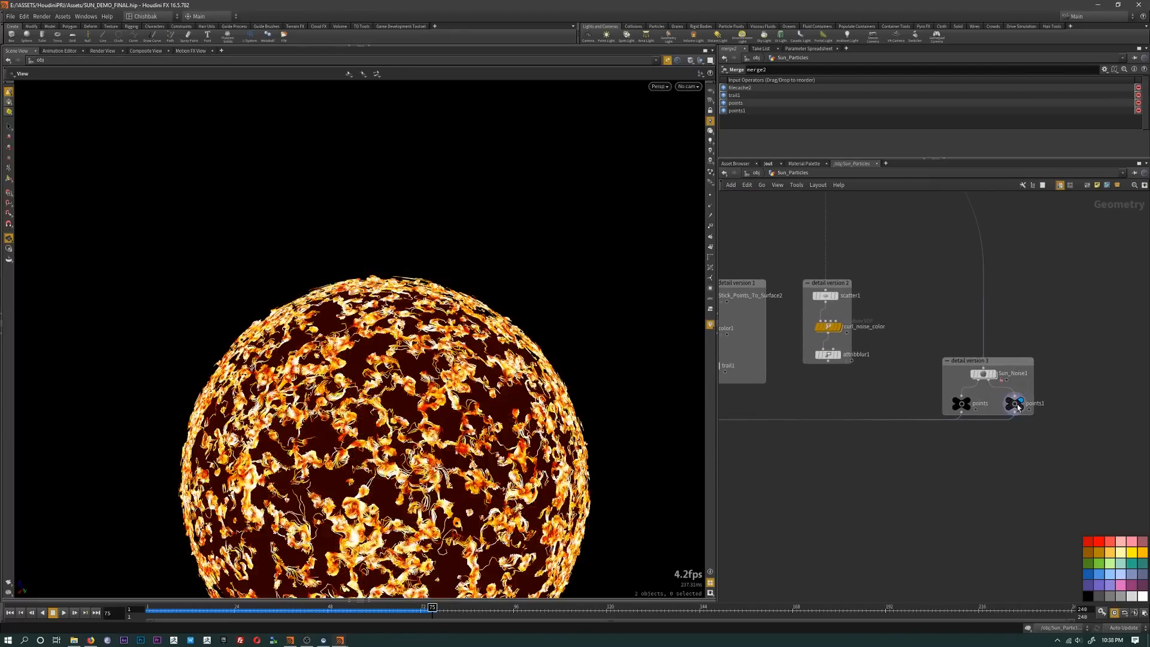
click(1018, 407)
middle_drag(372, 517, 367, 385)
drag(366, 384, 387, 419)
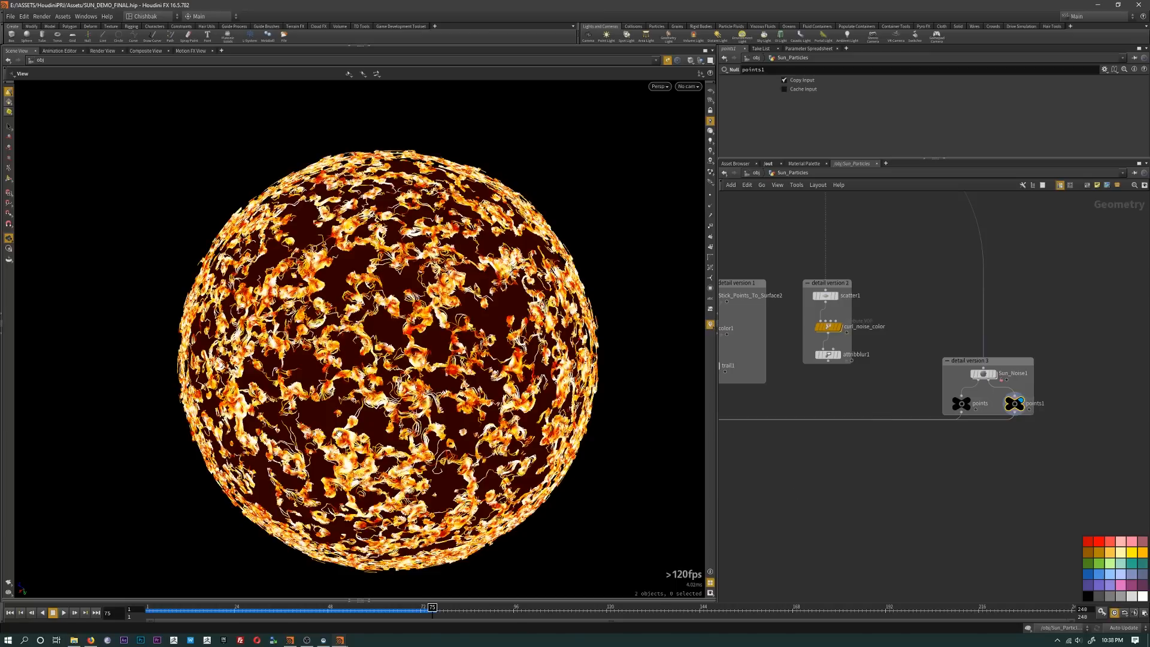
Step: Display trail1 of detail version 1, move the timeline to frame 56 and inspect the surface particles
middle_drag(804, 487, 960, 504)
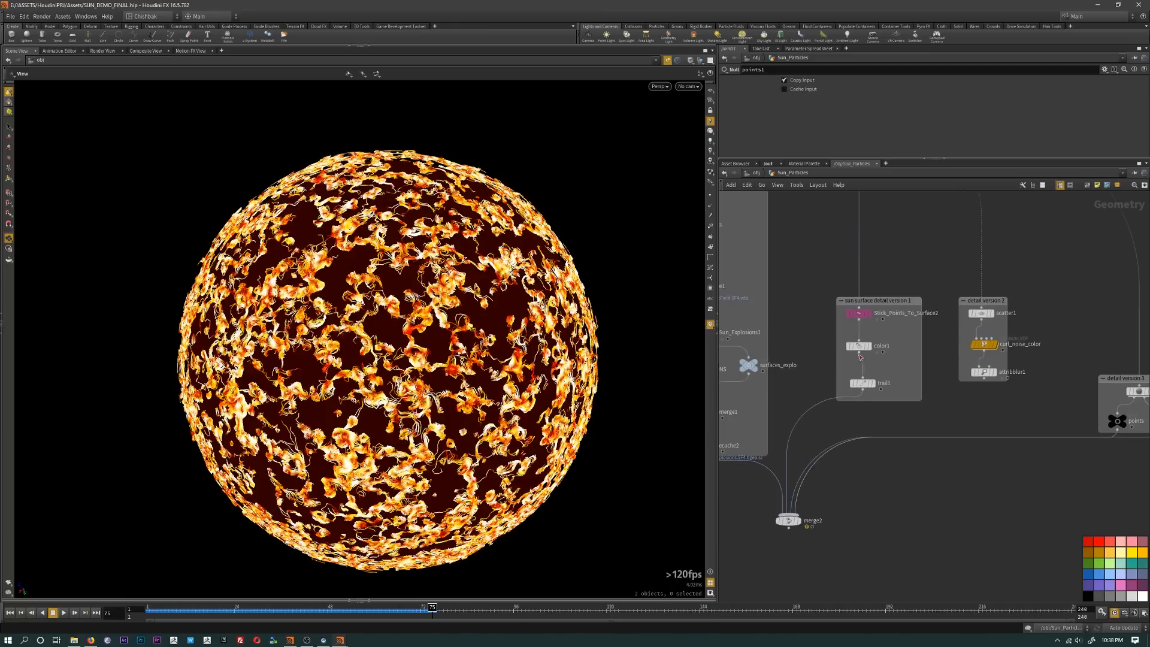
click(874, 384)
click(866, 388)
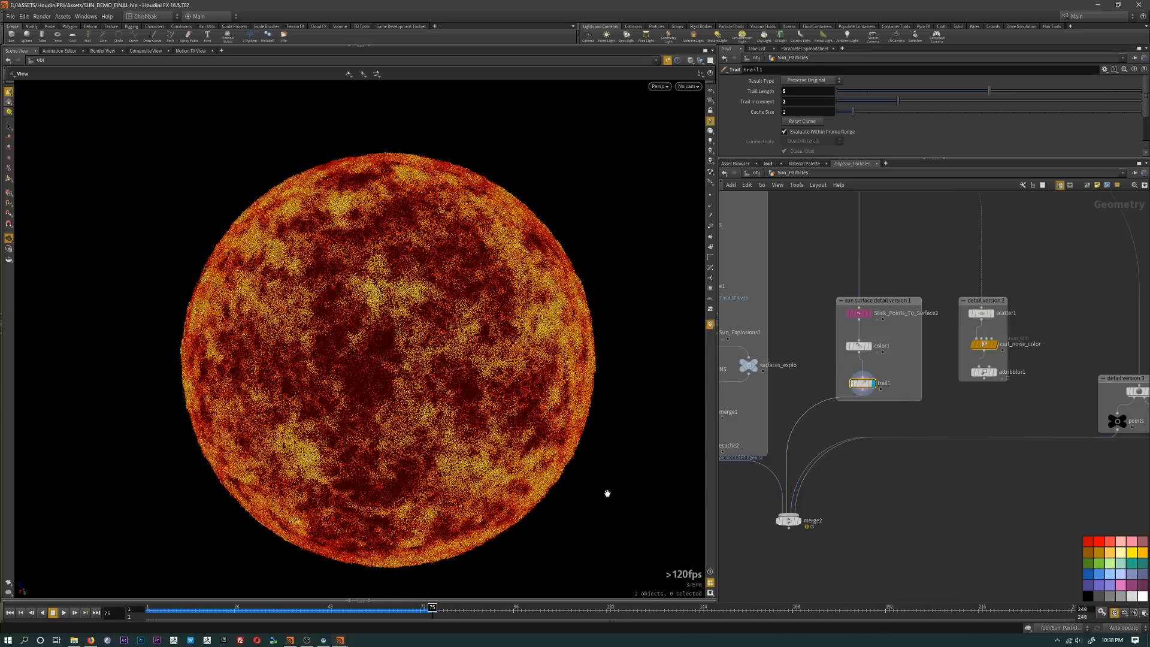
mouse_move(358, 610)
mouse_down()
mouse_move(148, 611)
mouse_move(359, 610)
mouse_up()
middle_drag(963, 469, 1113, 489)
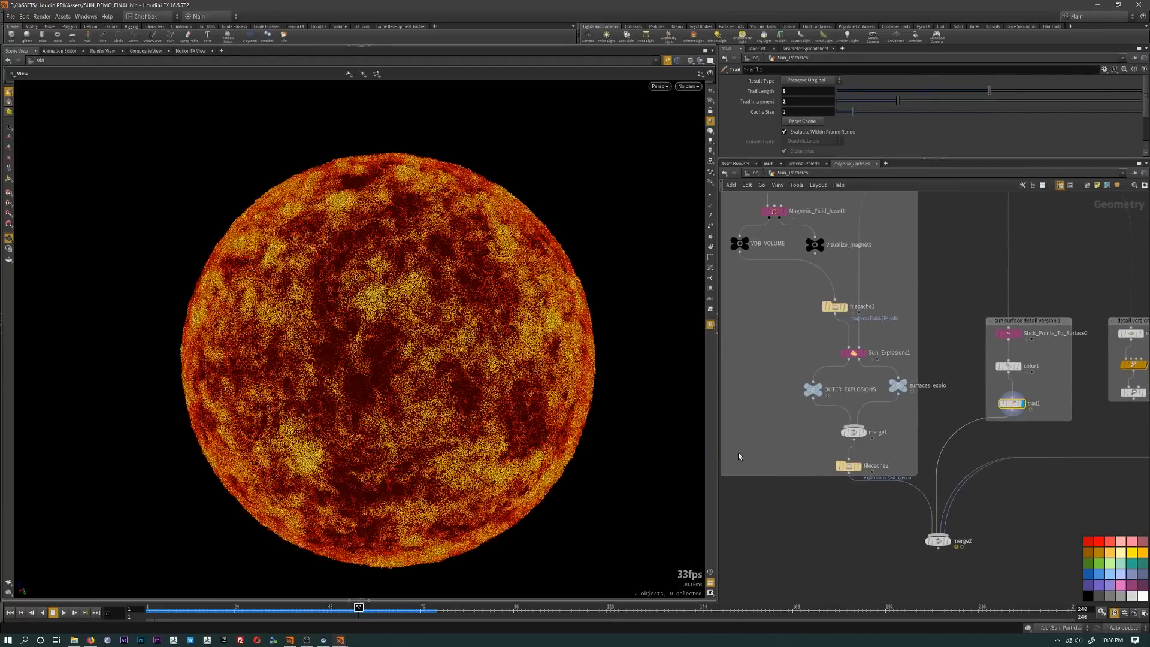
drag(378, 379, 385, 418)
right_drag(385, 418, 370, 393)
middle_drag(370, 393, 363, 439)
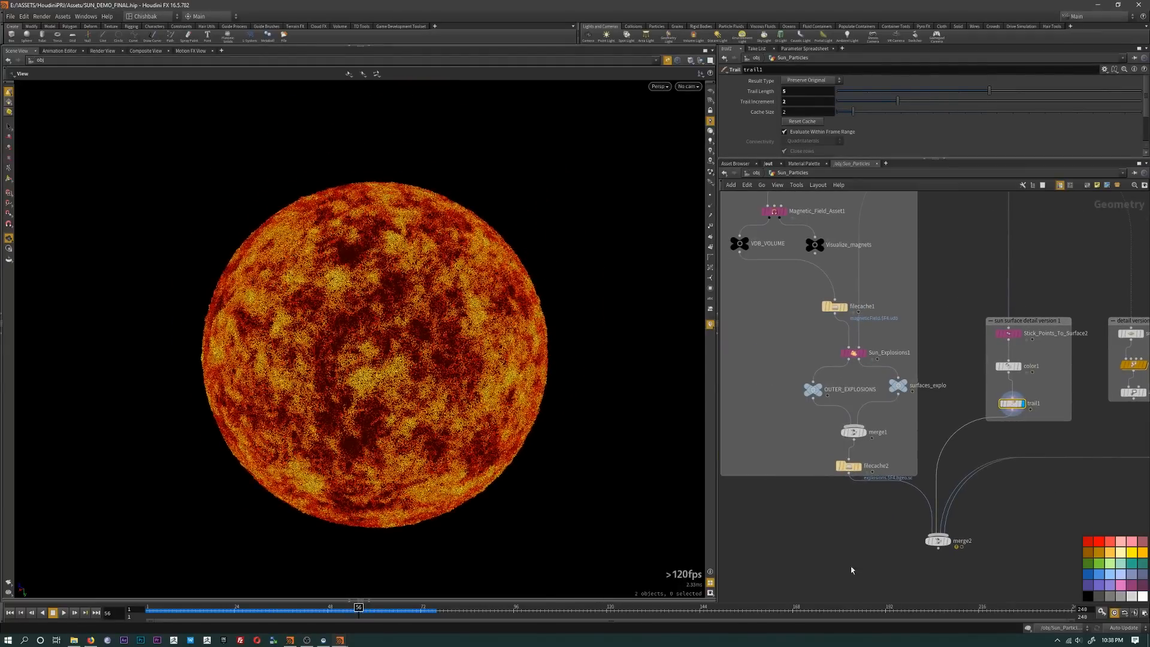
Step: Display filecache2 and scrub the timeline to frame 37 to examine the cached explosions
click(859, 466)
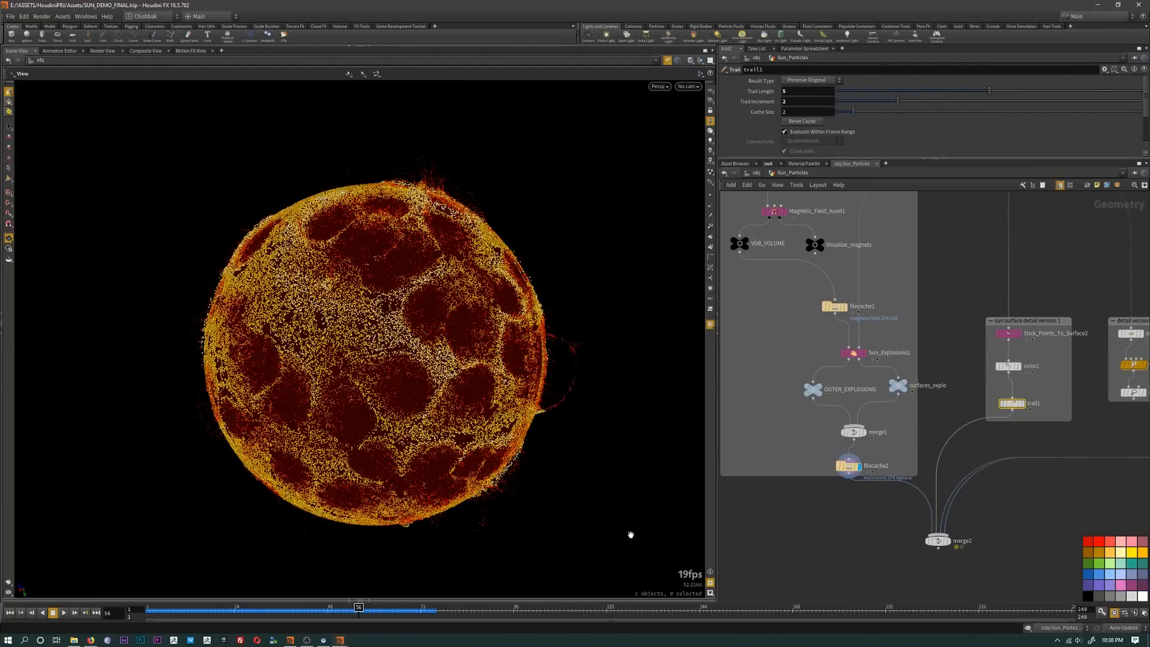
drag(167, 611, 251, 610)
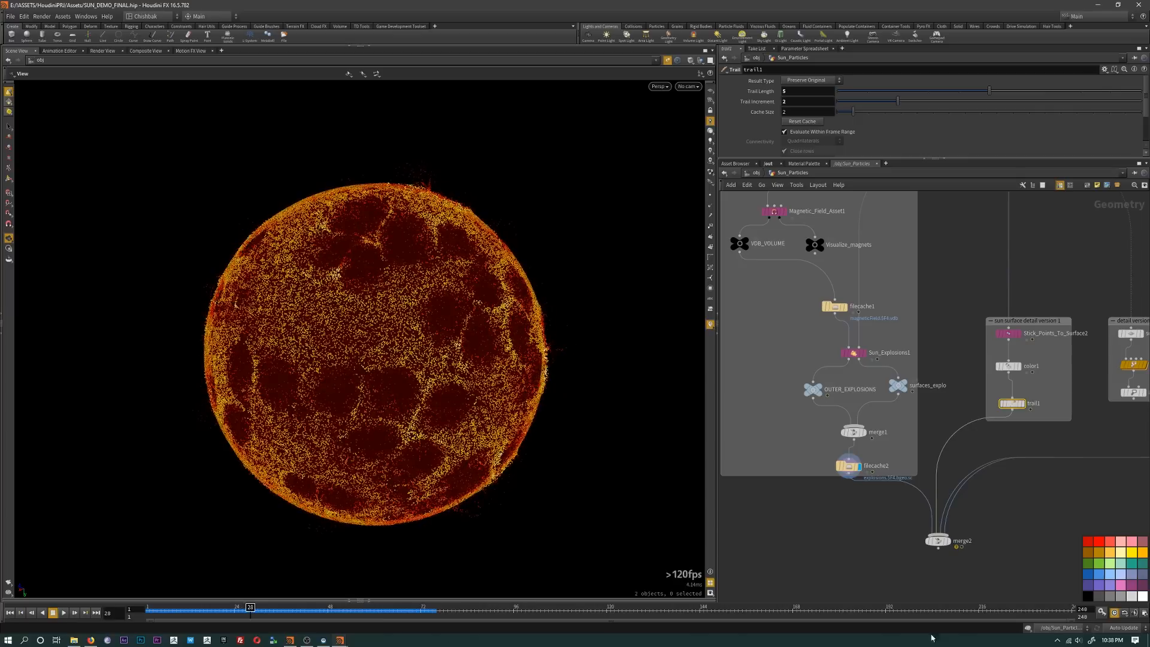
scroll(851, 523, down, 3)
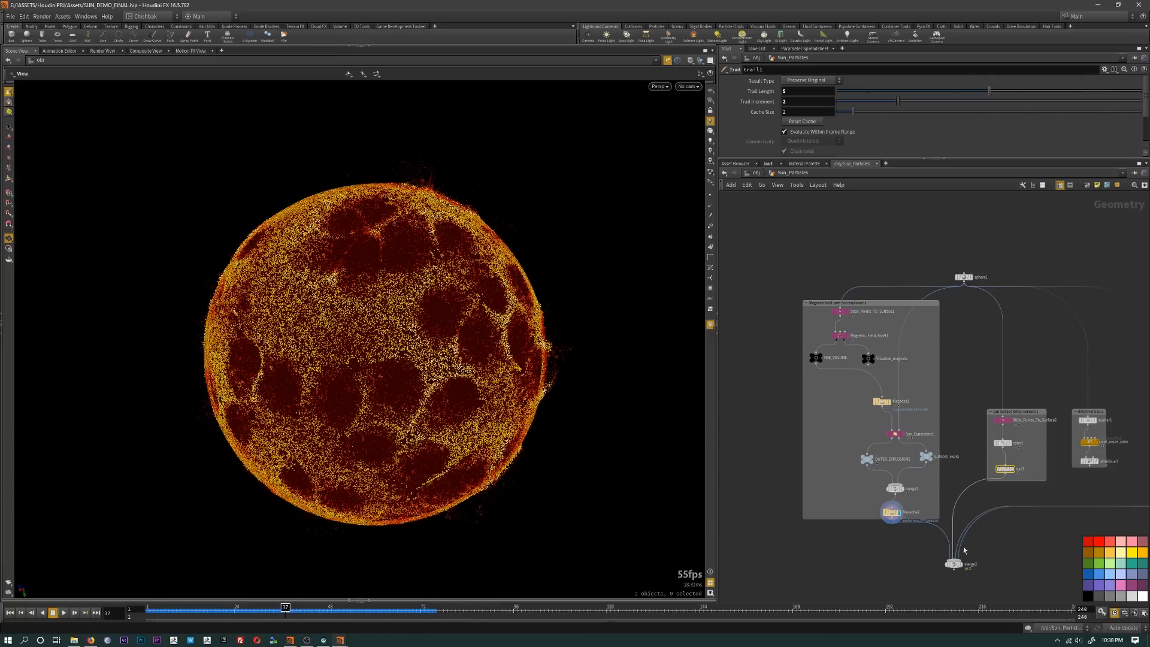
scroll(964, 550, up, 4)
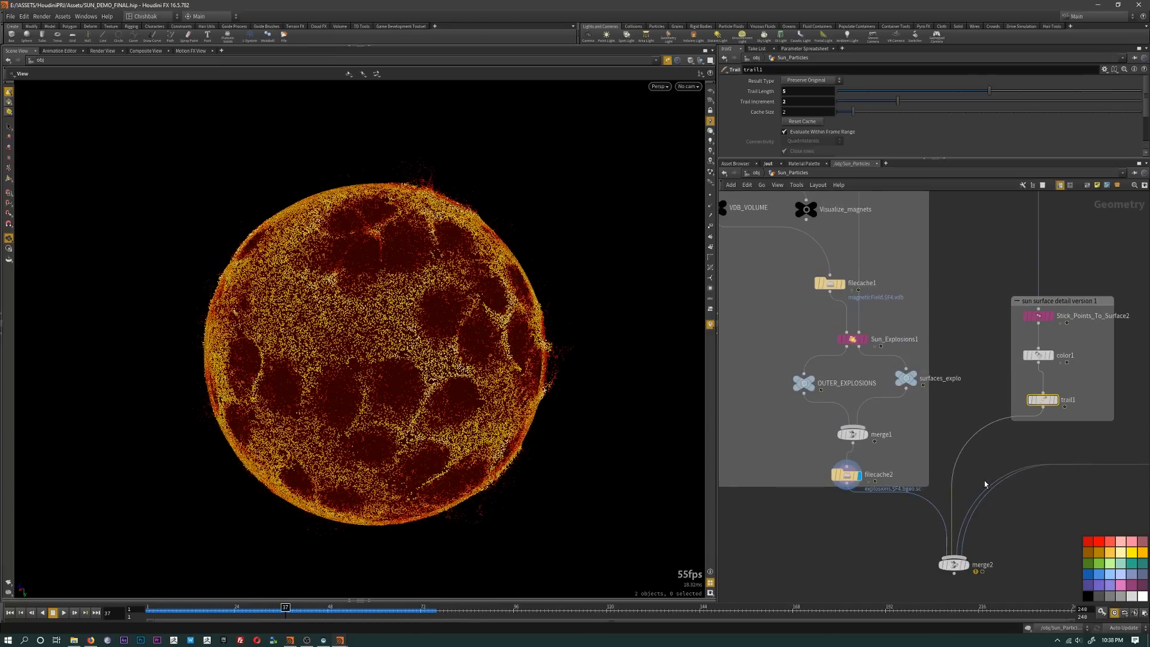
Step: Go up to the object level, hide Sun_geo and leave Sun_Particles selected
key(u)
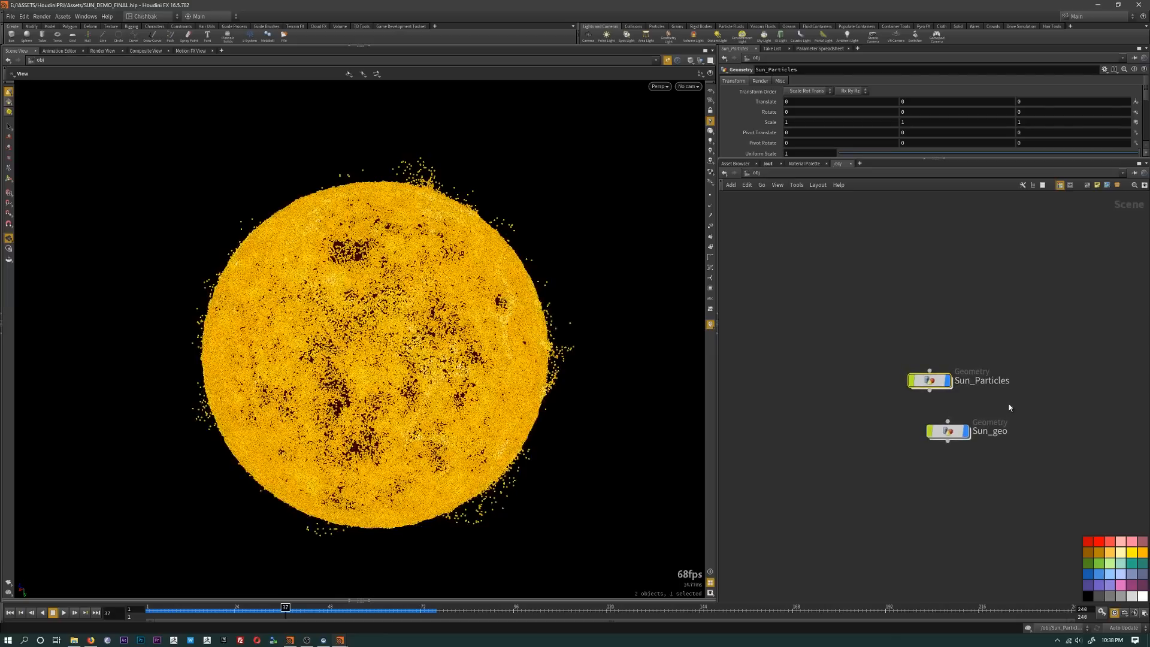
click(966, 432)
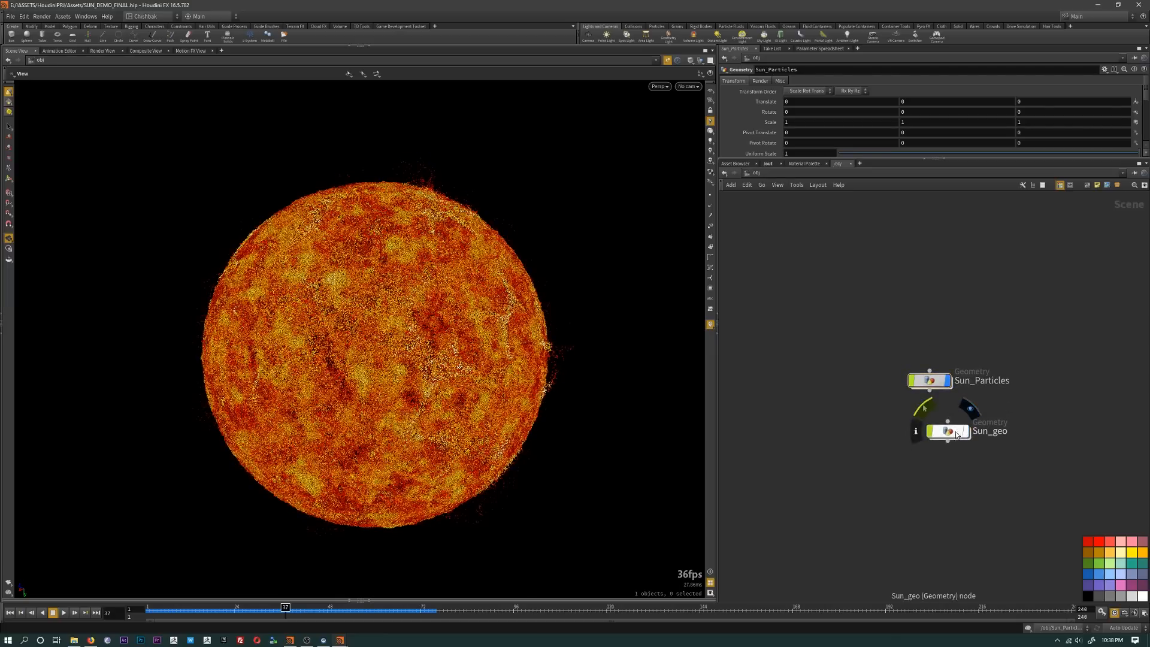
click(935, 382)
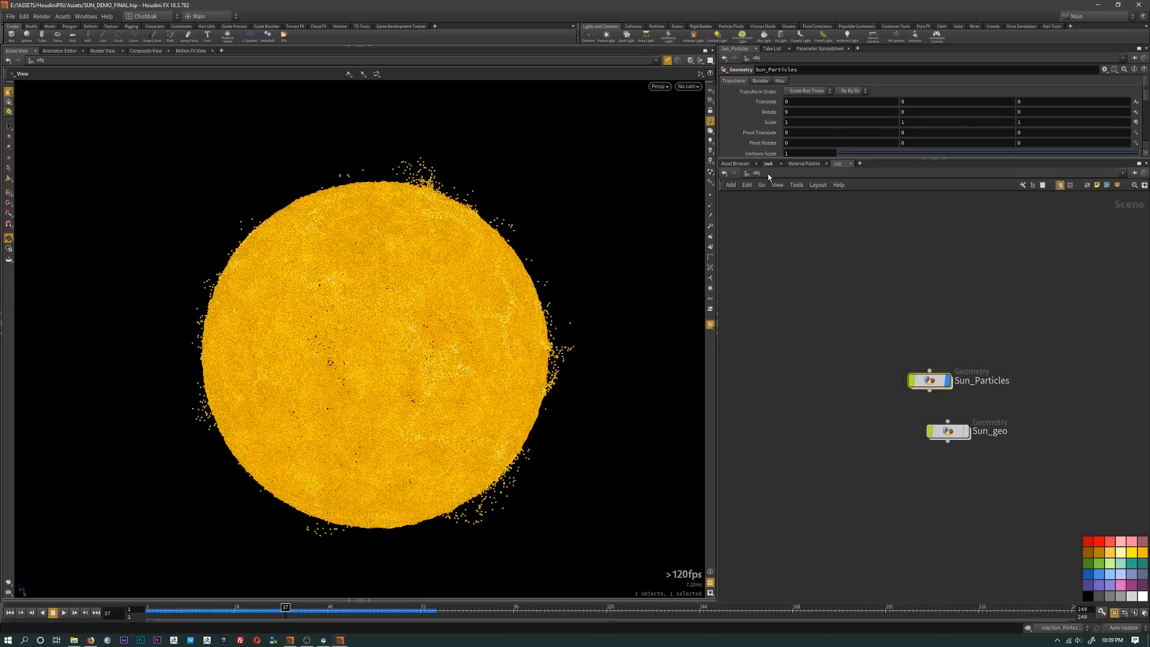
Step: Examine the surface parameters of the glow and constant materials in the material palette, enlarging the parameter area to read them
click(793, 164)
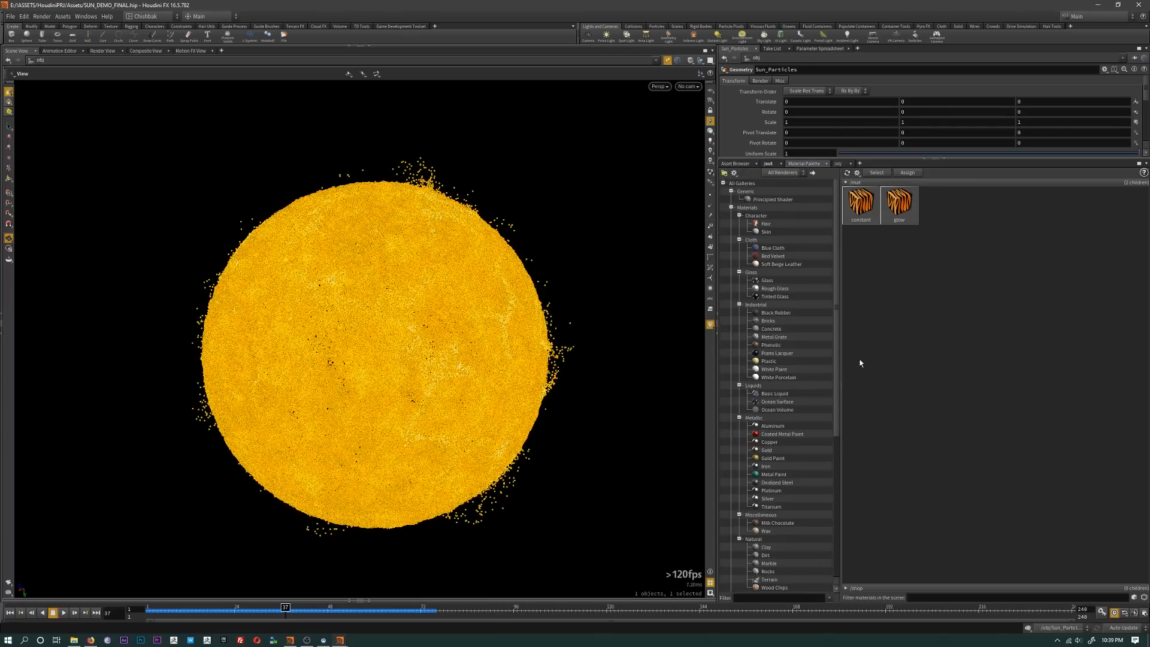
click(905, 213)
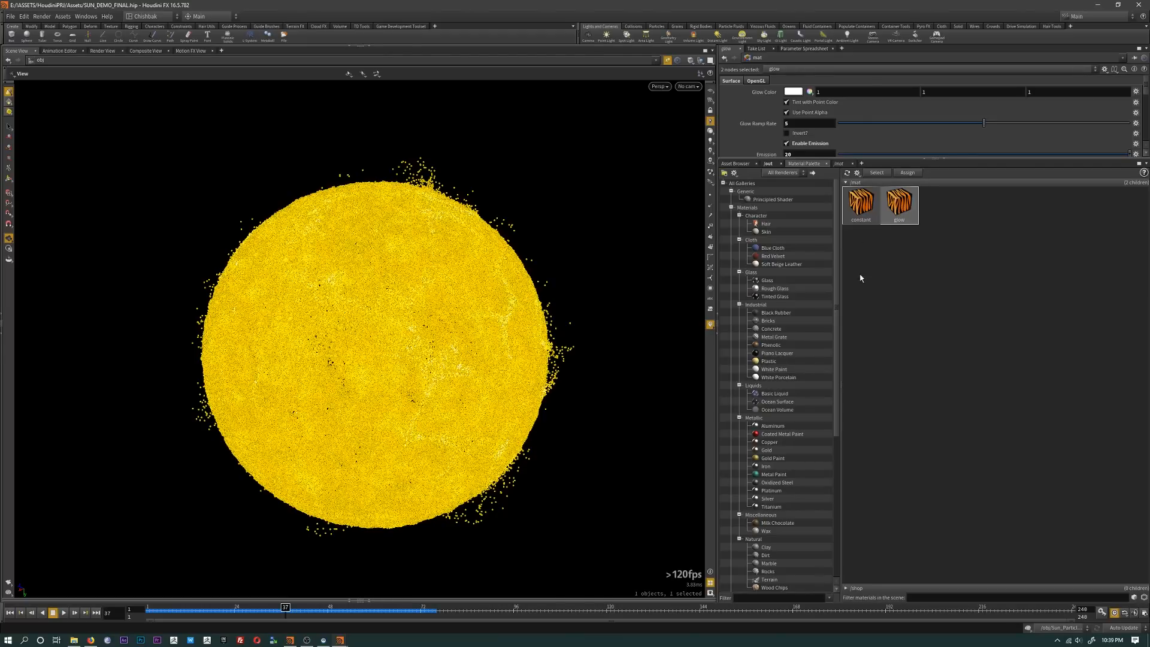
drag(909, 159, 908, 304)
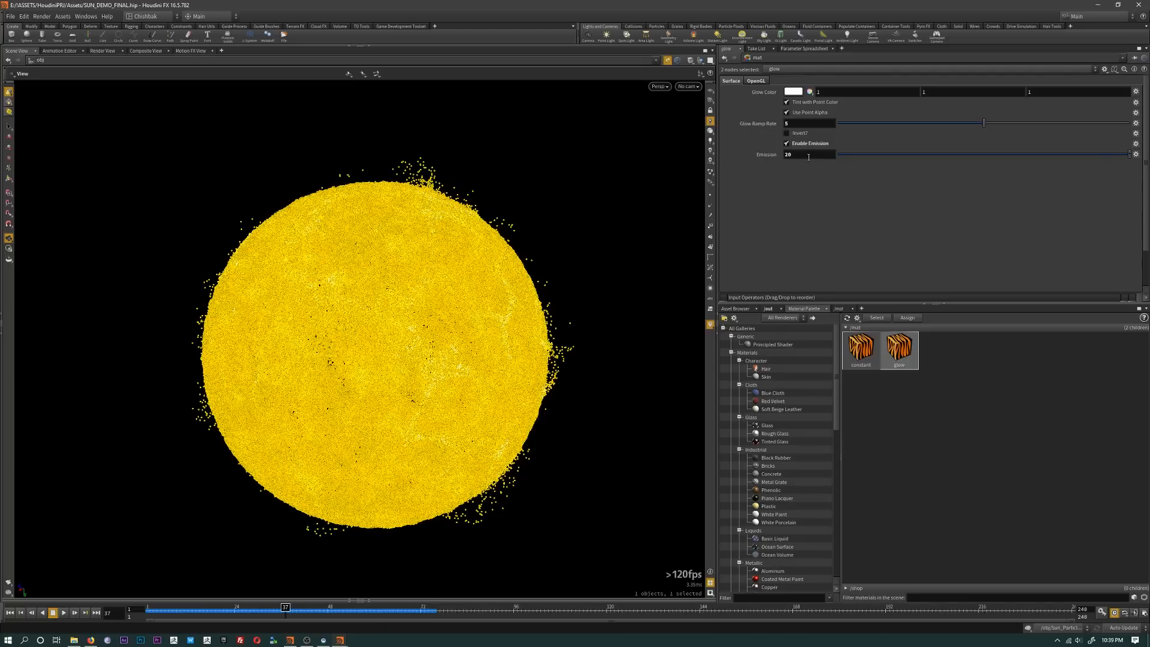
click(868, 362)
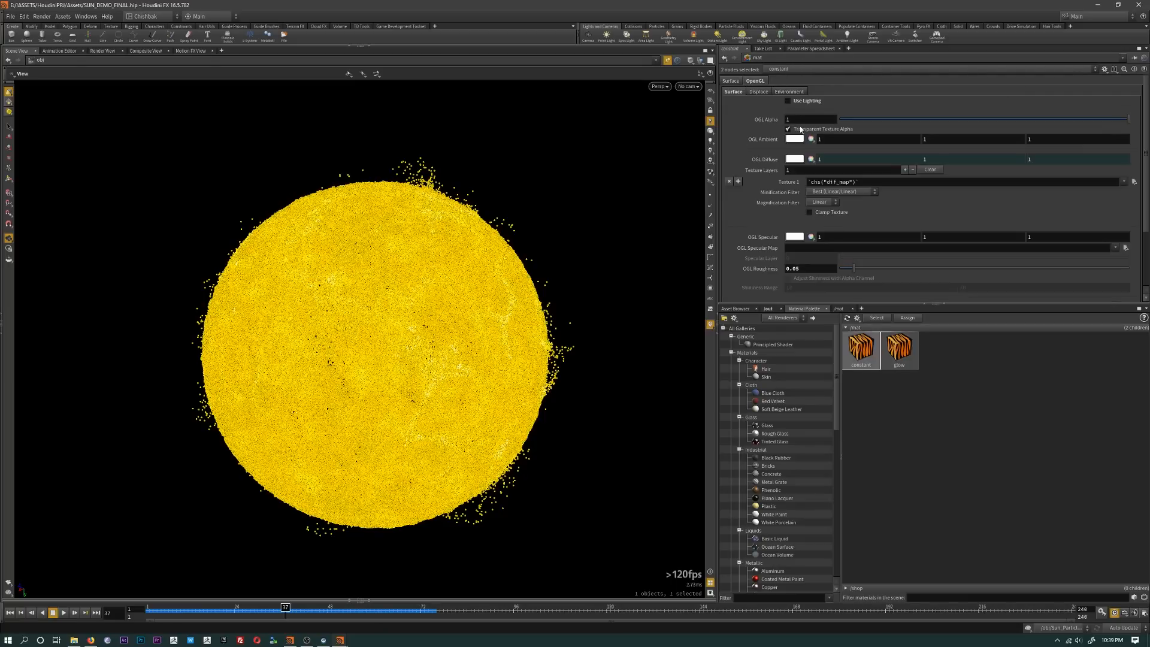
click(730, 81)
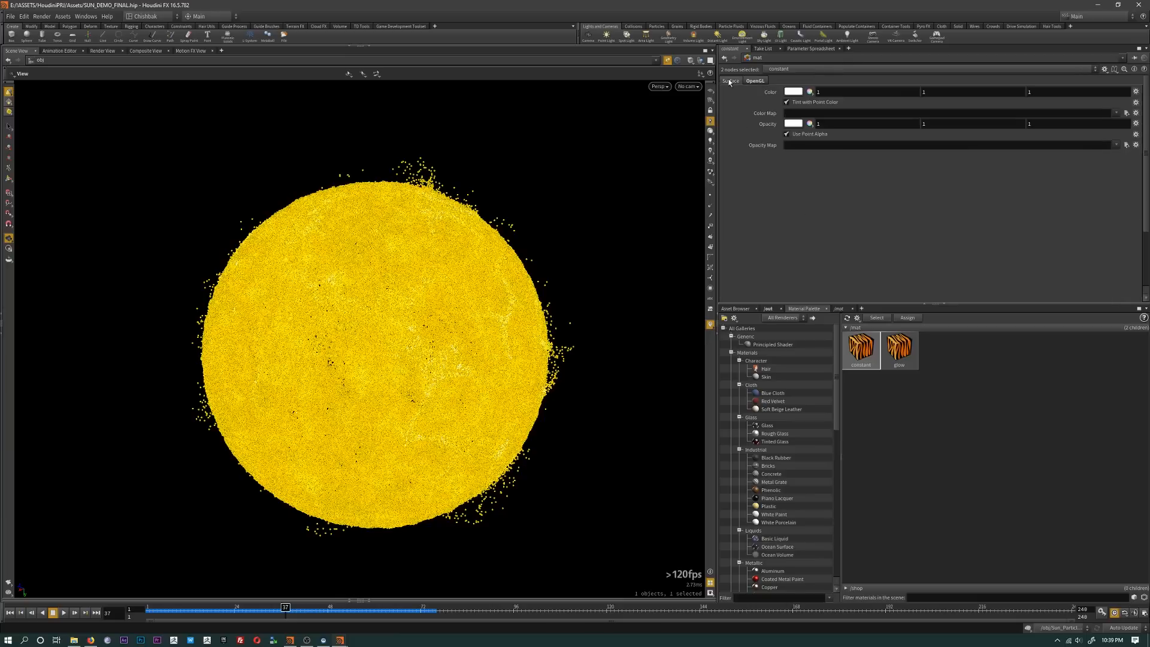
click(747, 309)
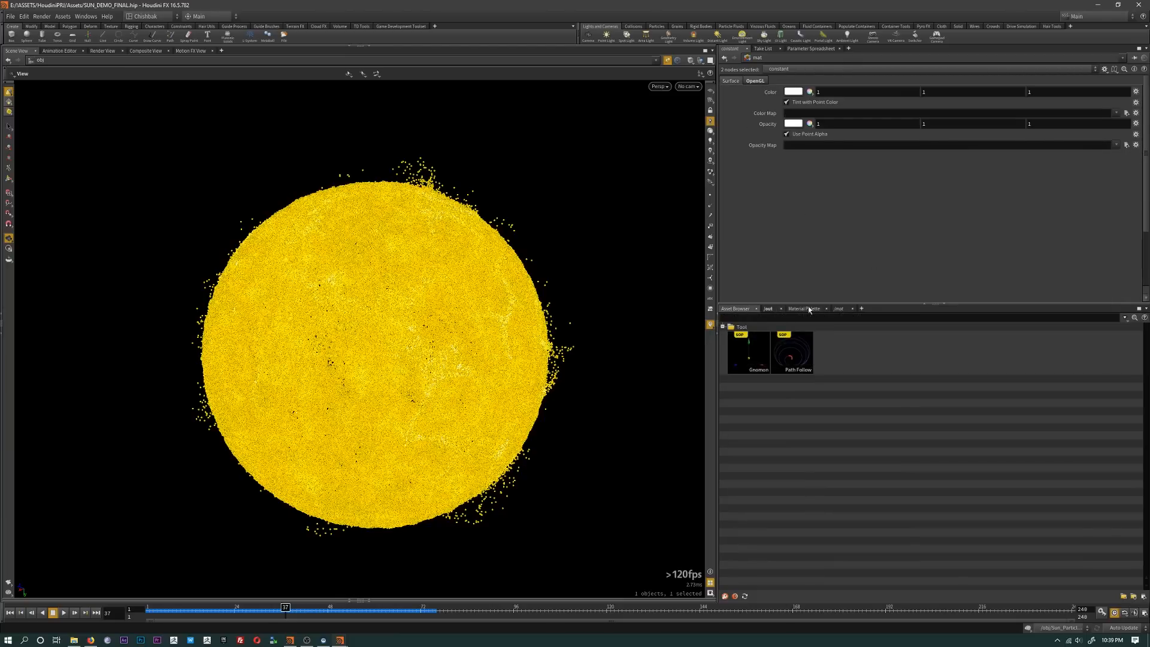
Step: Assign the /mat/glow material to the Sun_Particles object in its render settings
click(768, 309)
click(818, 318)
click(834, 360)
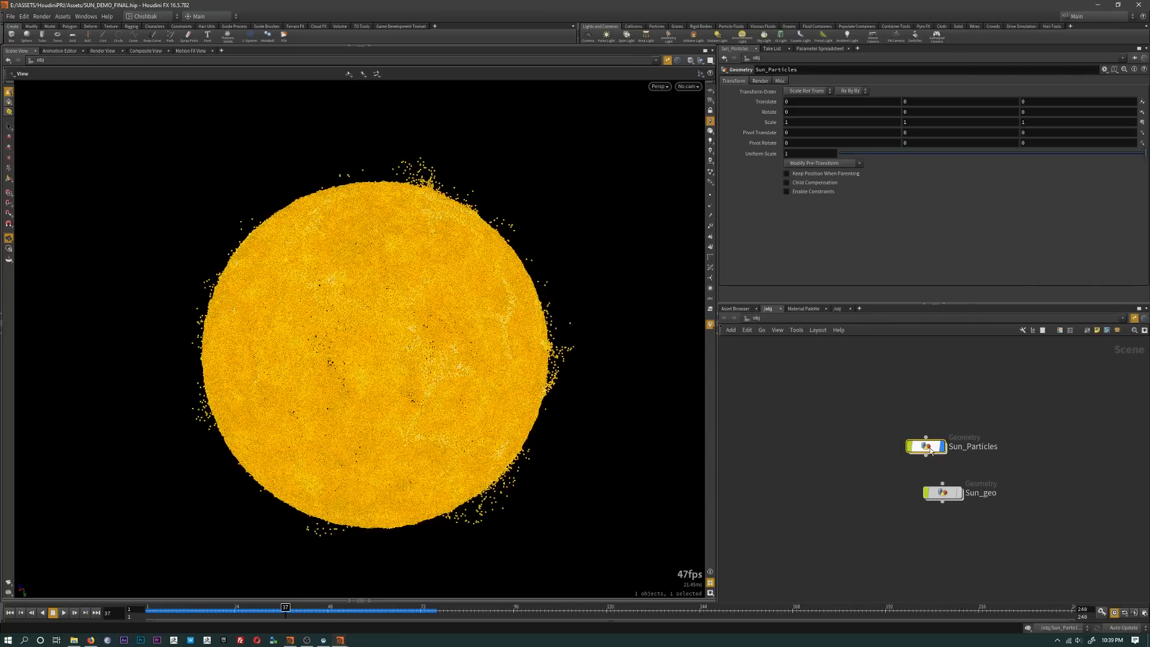
click(761, 81)
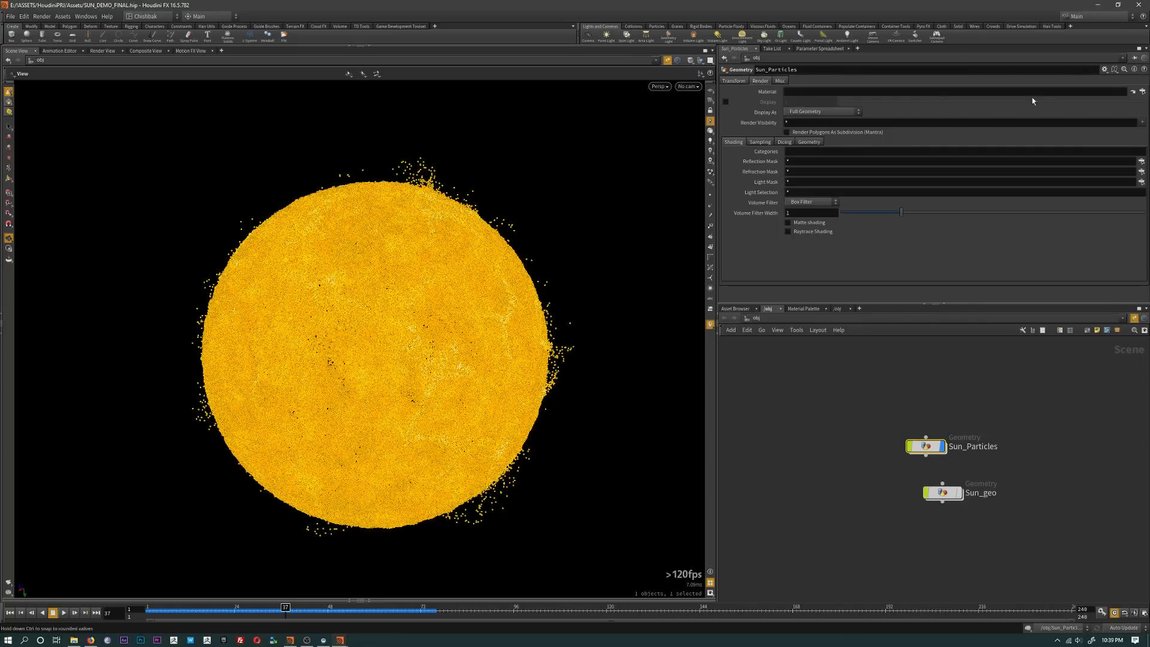
click(1142, 93)
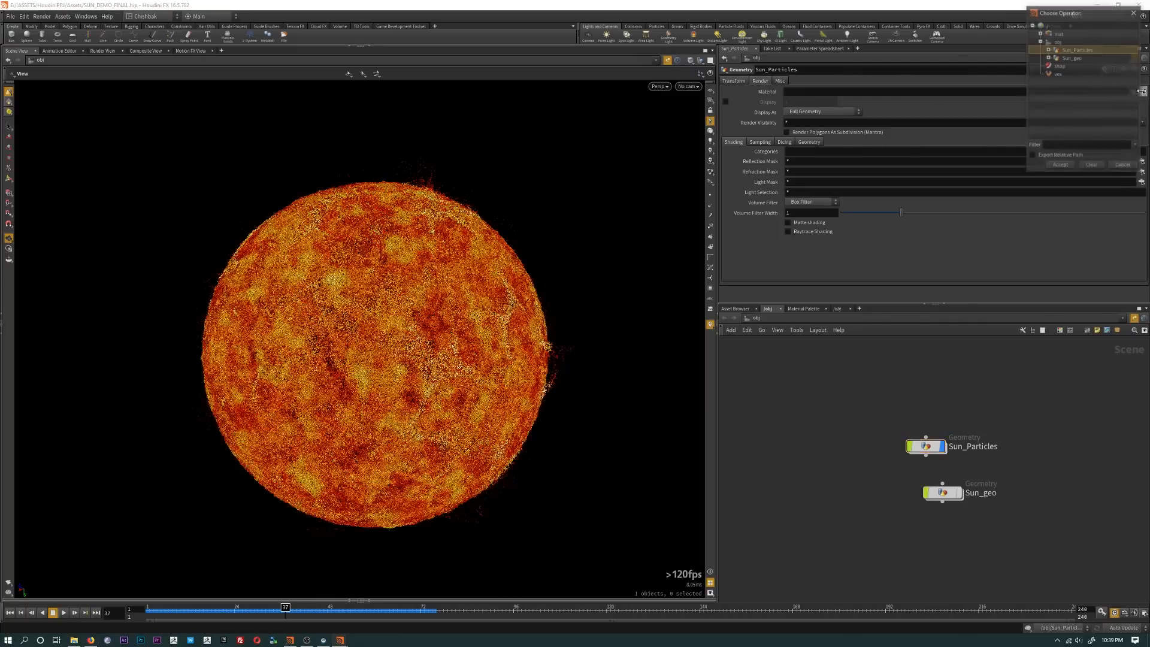
click(1073, 58)
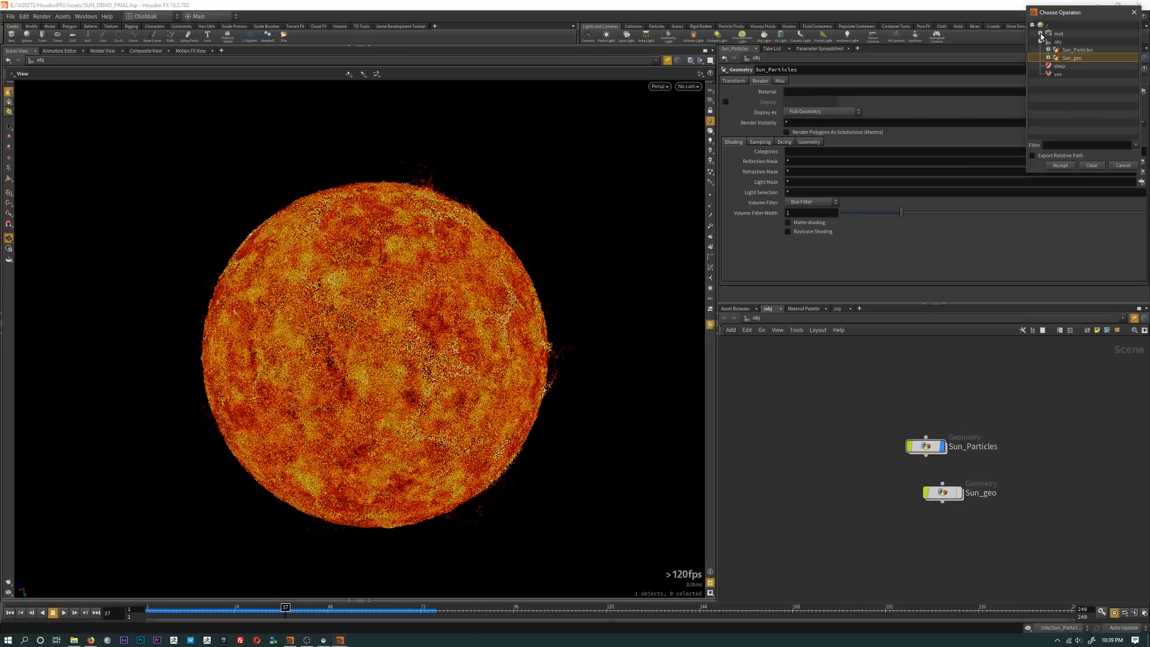
click(1040, 33)
click(1072, 52)
click(1060, 165)
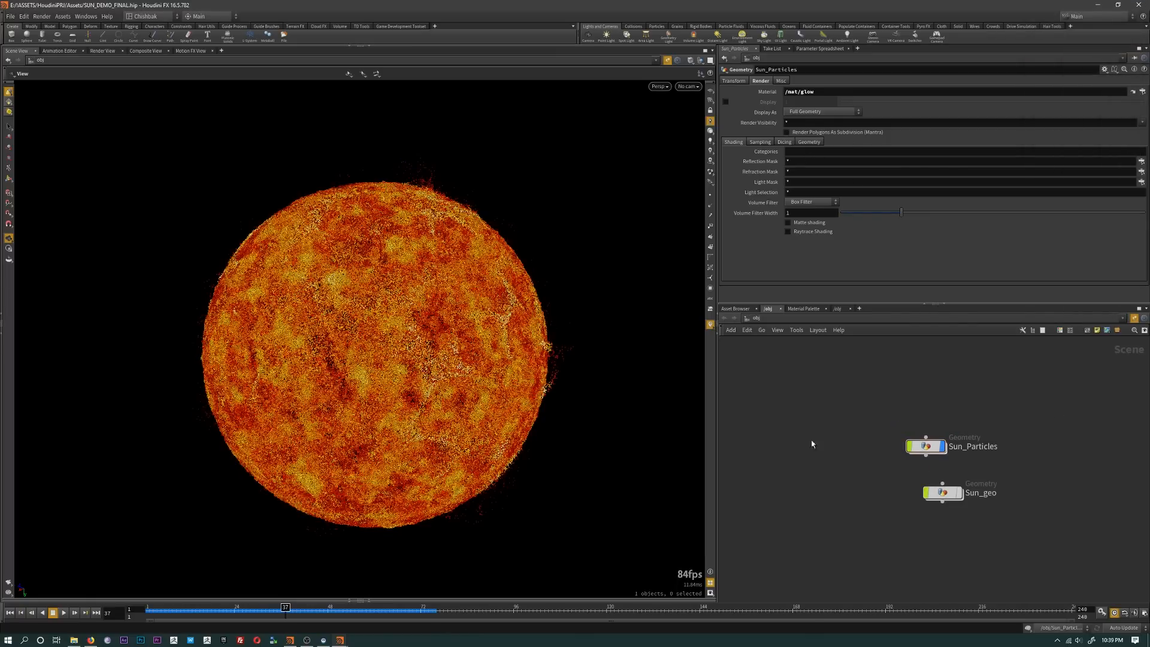
Step: Add a camera at the object level and look through cam1 in the viewport
key(Tab)
text(came)
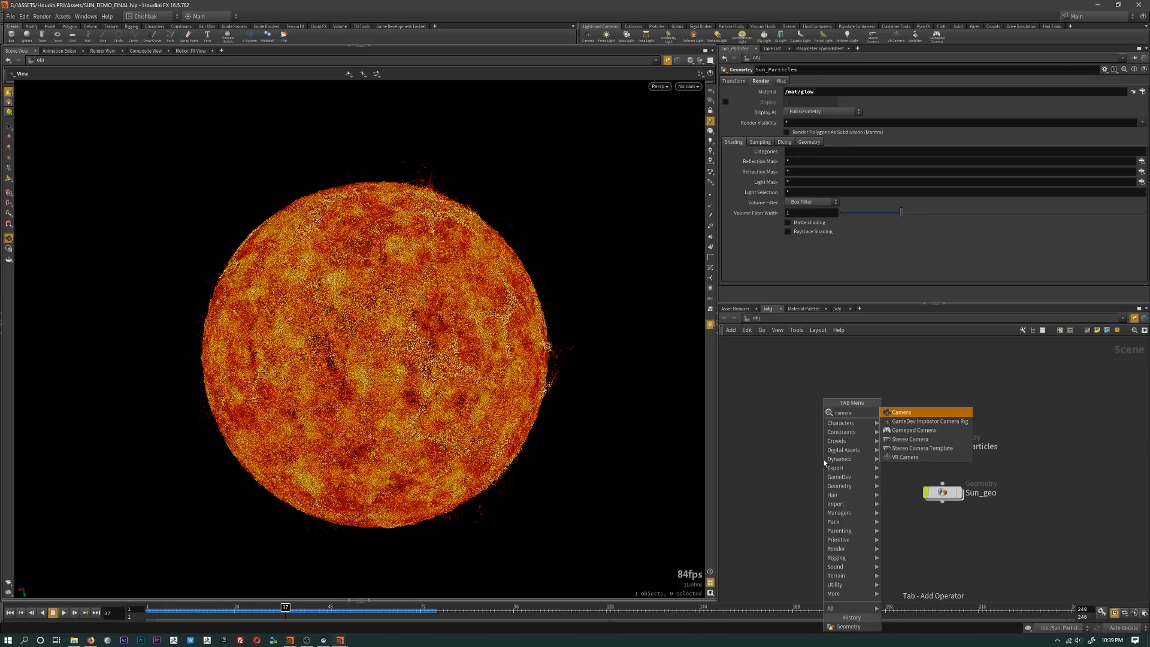
key(Return)
click(825, 463)
click(687, 86)
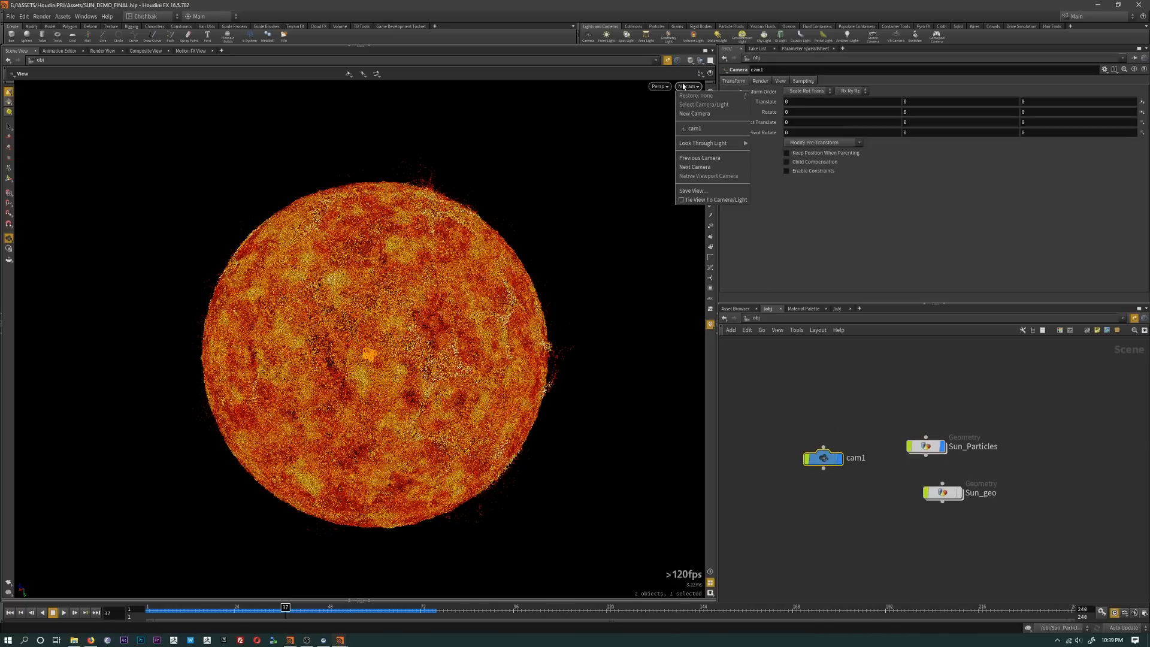
click(688, 131)
right_drag(574, 251, 311, 269)
right_drag(518, 260, 427, 227)
click(689, 86)
click(704, 127)
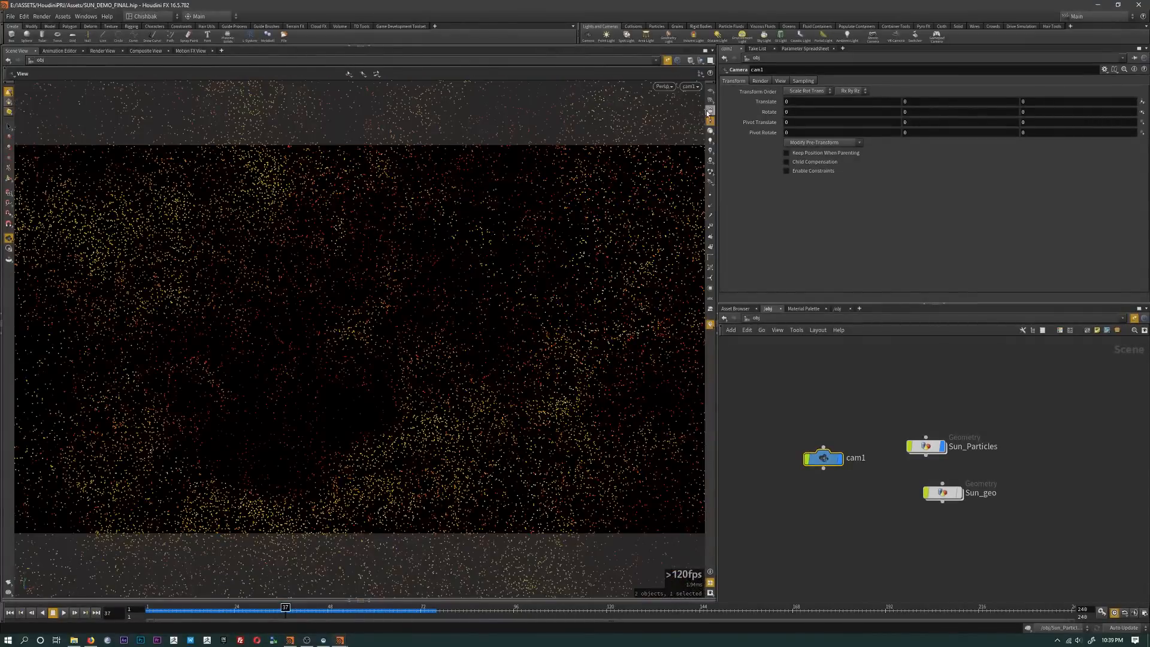
Step: Lock cam1 to the view and pull it back until the whole sun is in frame
click(710, 111)
right_drag(568, 217, 384, 239)
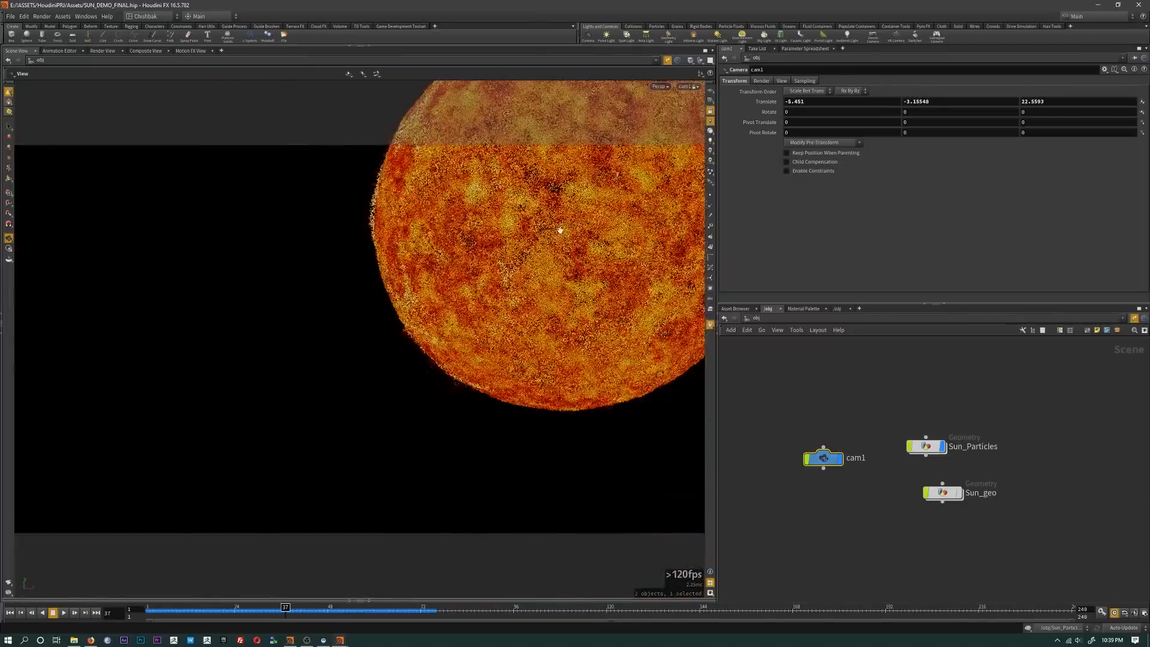
middle_drag(638, 254, 573, 321)
drag(573, 321, 200, 557)
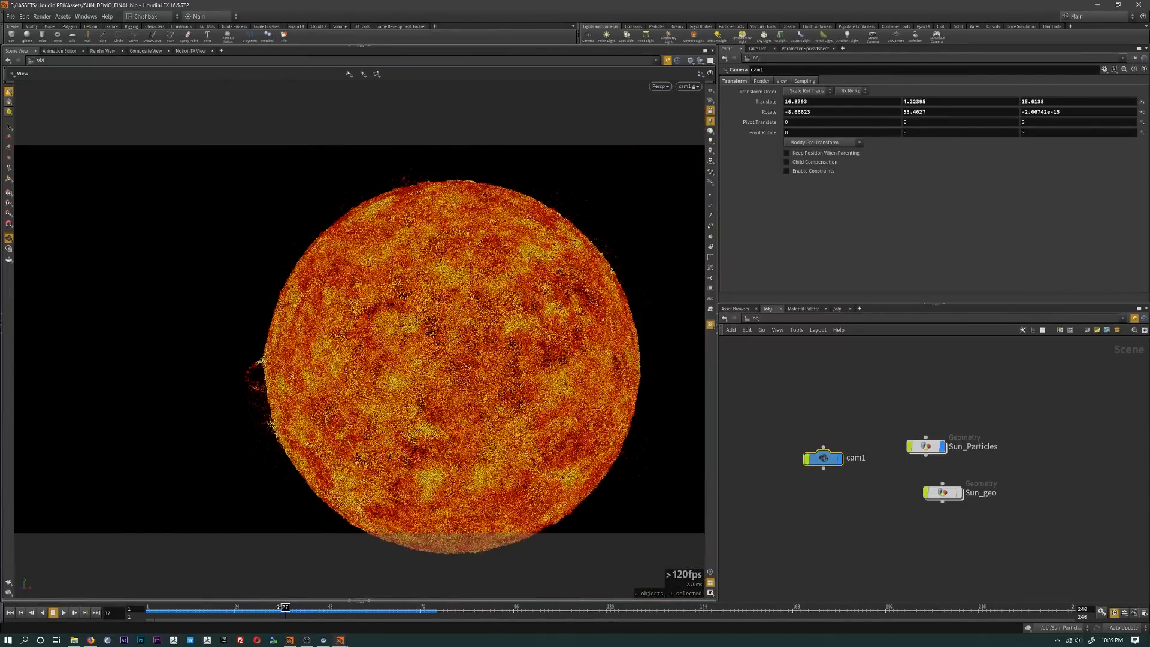
Step: Show Sun_geo again, move the timeline to frame 129 and reframe cam1 with the sun's erupting edge facing the empty side
drag(279, 607, 420, 607)
drag(422, 390, 797, 330)
middle_drag(530, 311, 211, 332)
right_drag(212, 333, 413, 361)
middle_drag(359, 156, 403, 267)
drag(403, 267, 428, 282)
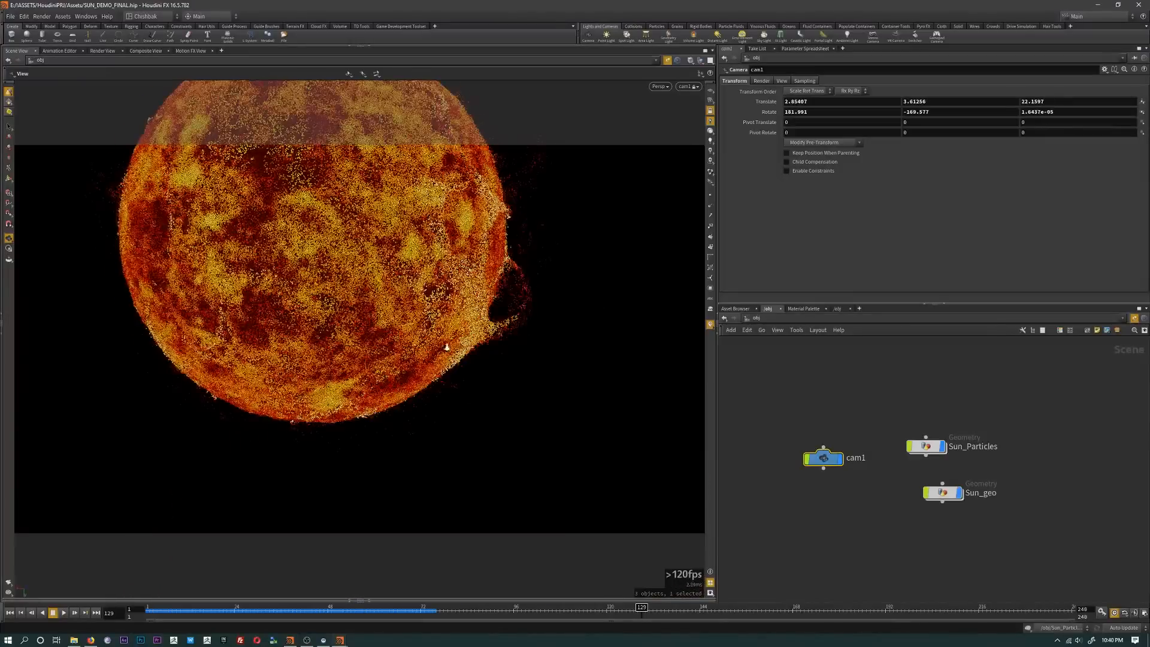
right_drag(446, 347, 568, 297)
middle_drag(568, 296, 464, 423)
mouse_move(464, 423)
mouse_down()
mouse_move(444, 396)
mouse_move(464, 426)
mouse_up()
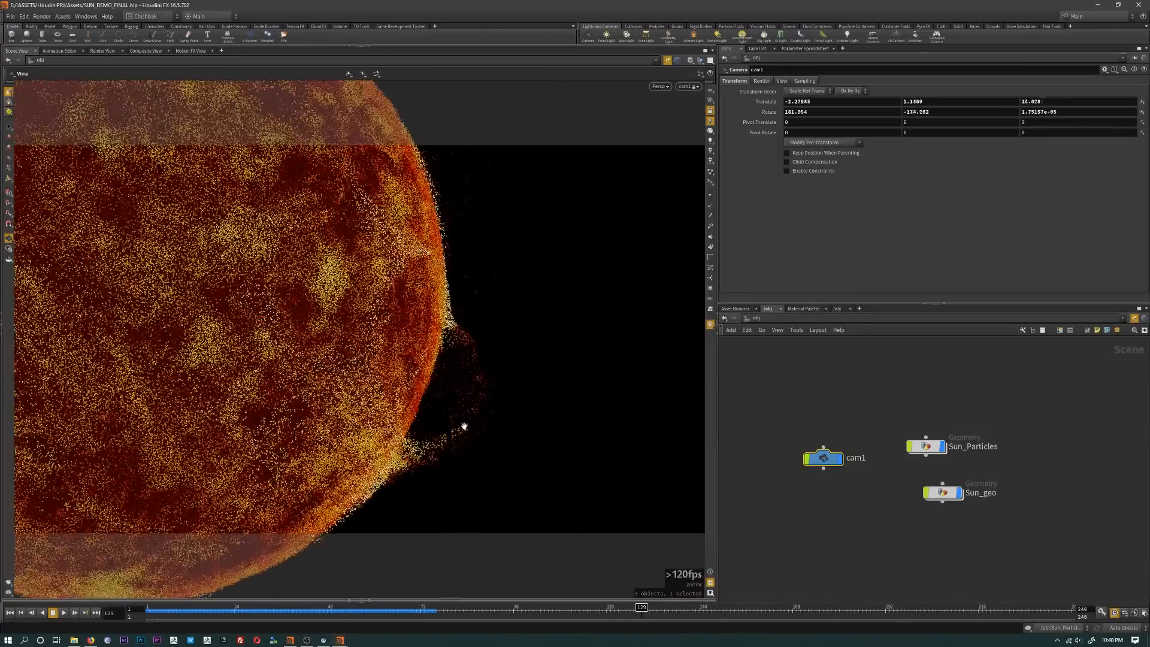
right_drag(465, 426, 323, 413)
middle_drag(323, 413, 361, 410)
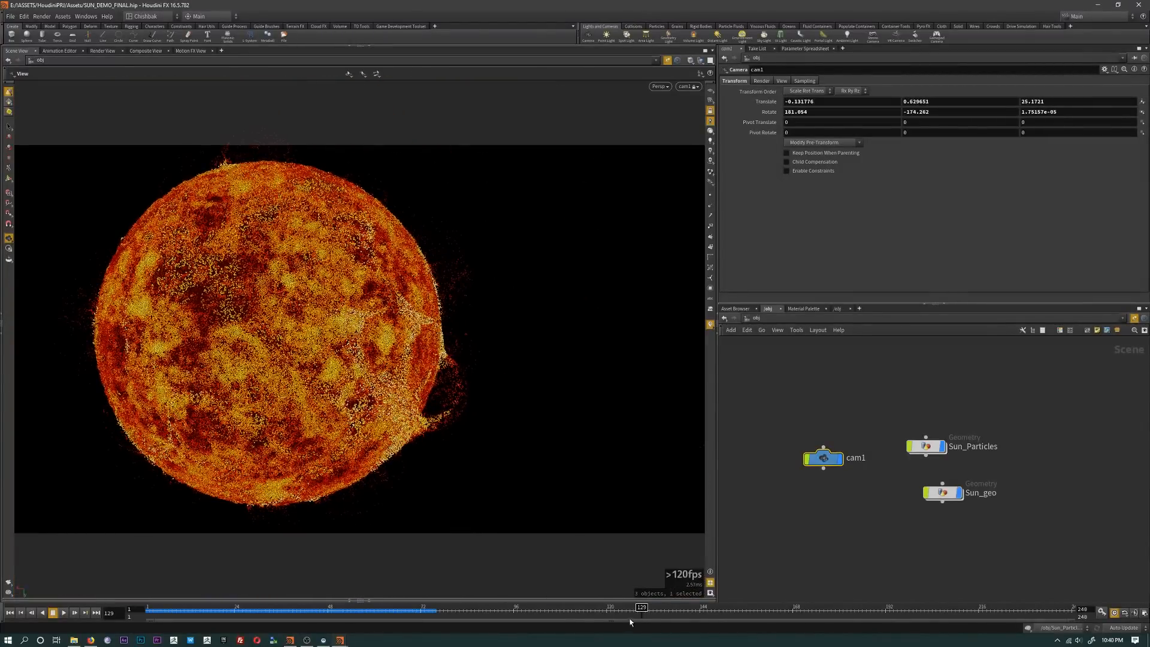
Step: Move the timeline to frame 89 and bring cam1 closer to the eruptions along the sun's edge
drag(630, 621, 486, 617)
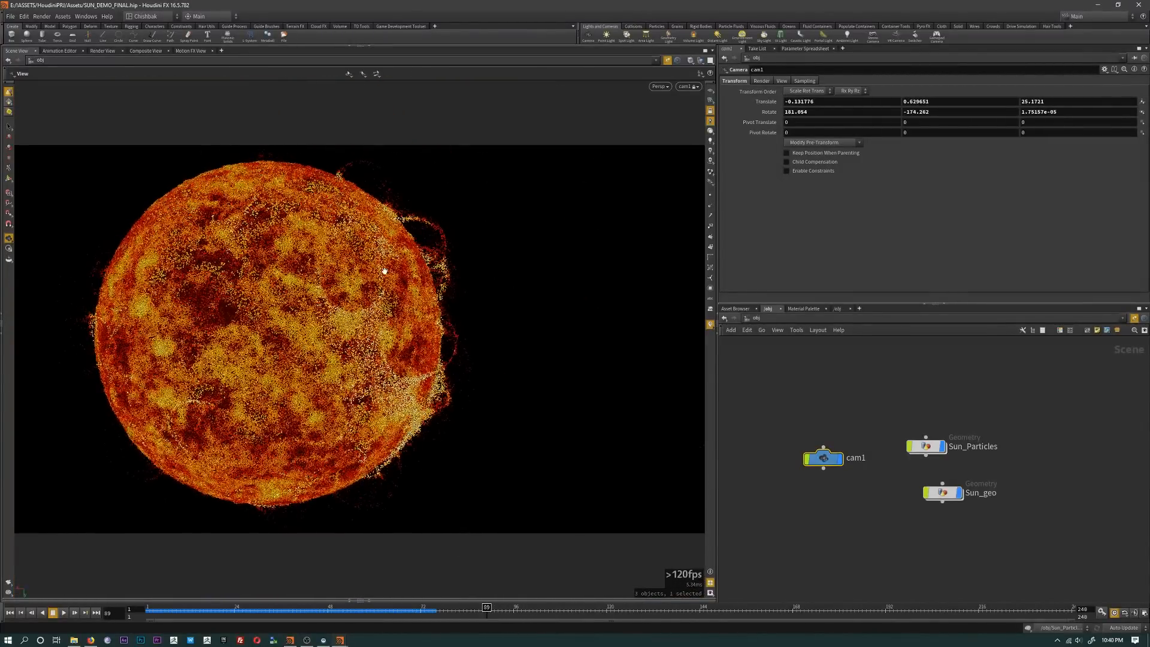
middle_drag(385, 271, 379, 342)
right_drag(378, 342, 547, 390)
drag(546, 390, 461, 383)
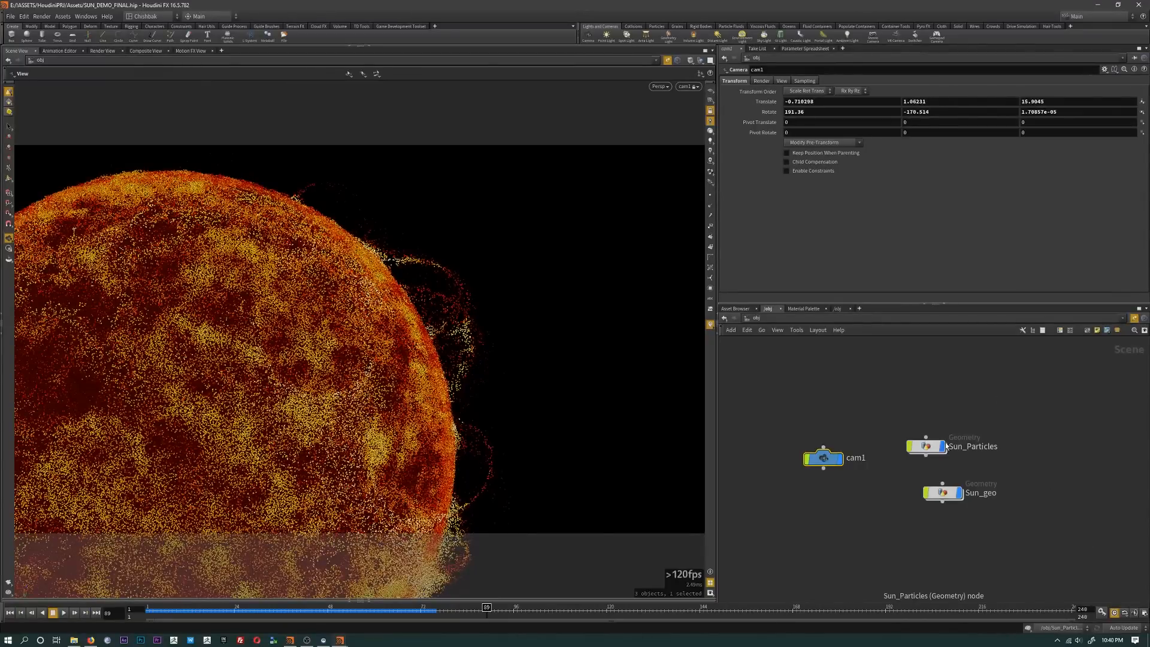
Step: Switch to the render view, choose /obj/cam1 as the render camera and start a Mantra render
click(926, 446)
click(800, 392)
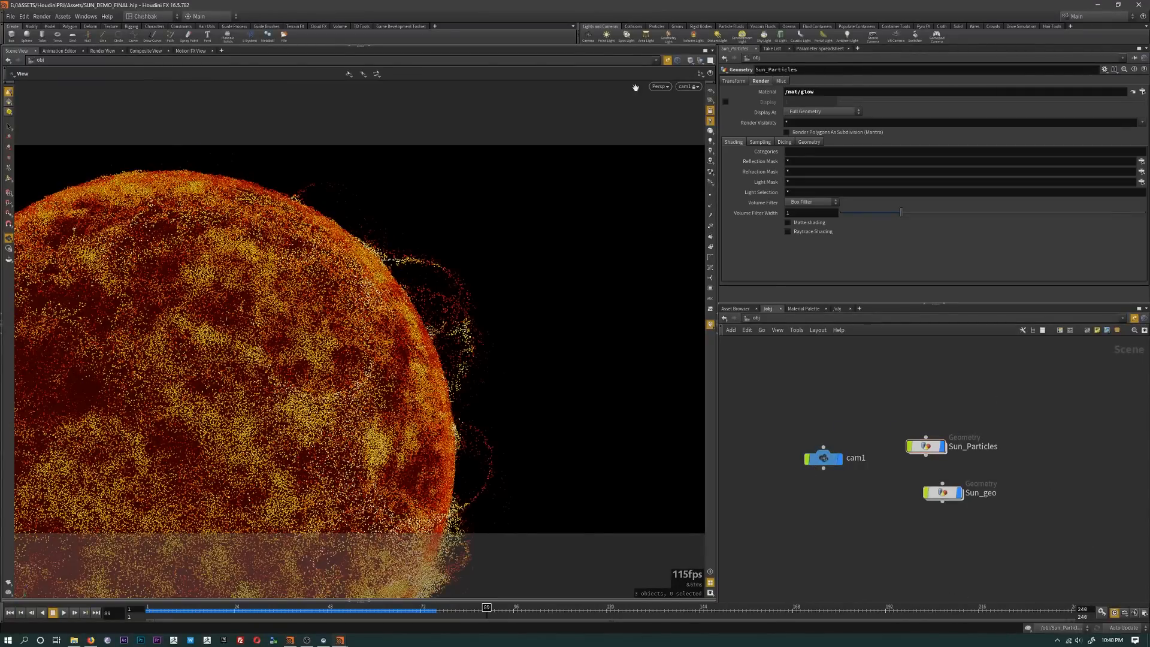
click(103, 51)
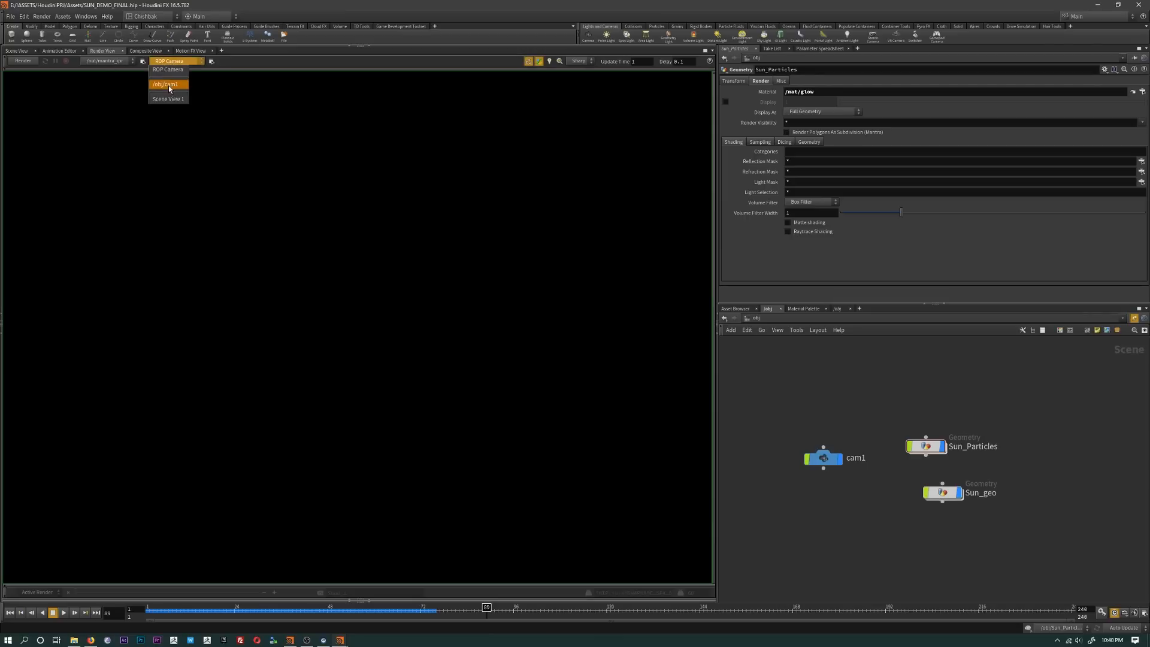
click(168, 85)
click(528, 60)
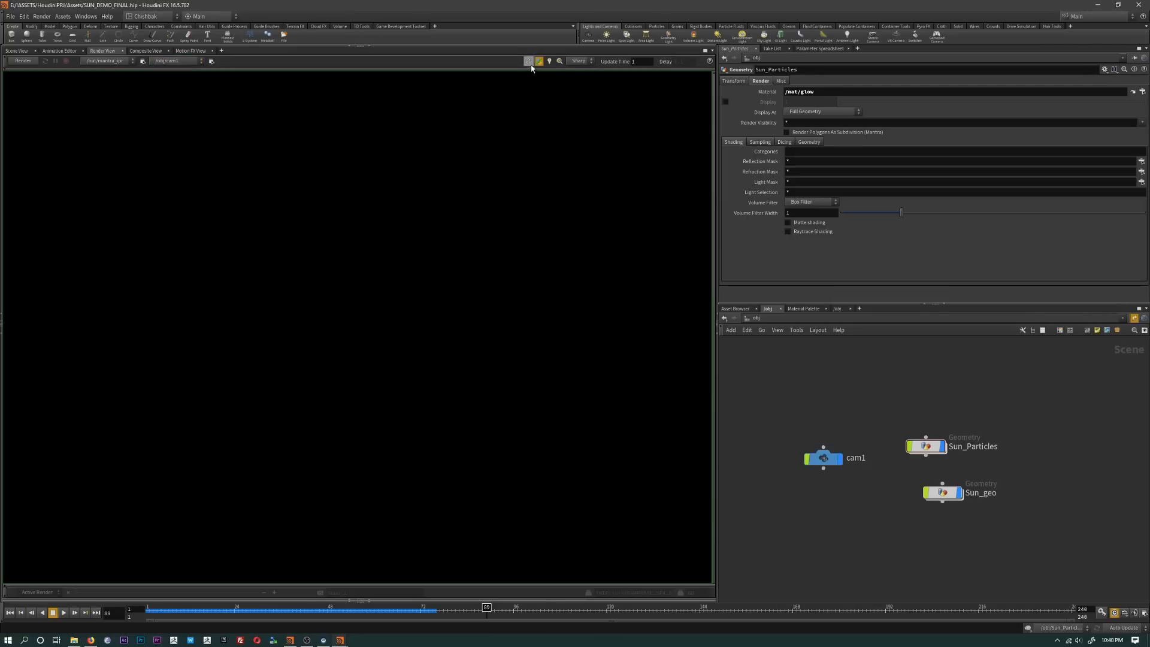
click(23, 60)
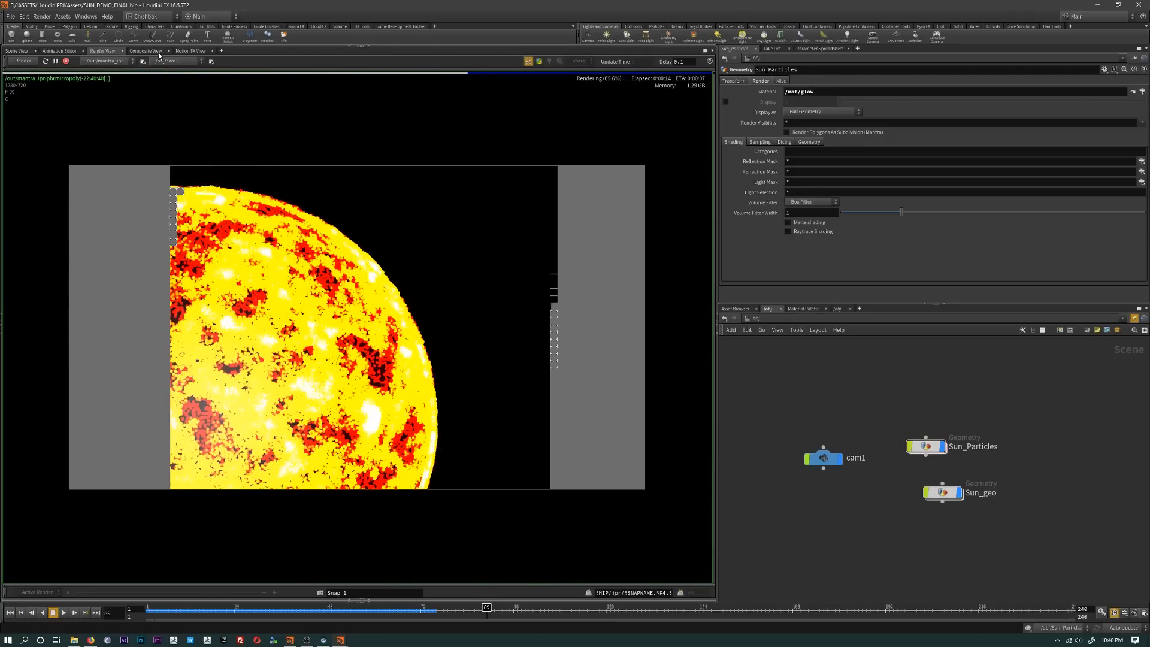
Step: Append a displayed attribute wrangle after merge2 in Sun_Particles containing f@pscale=0.02; and run a short test render
double_click(926, 446)
scroll(913, 594, up, 3)
middle_drag(913, 594, 939, 519)
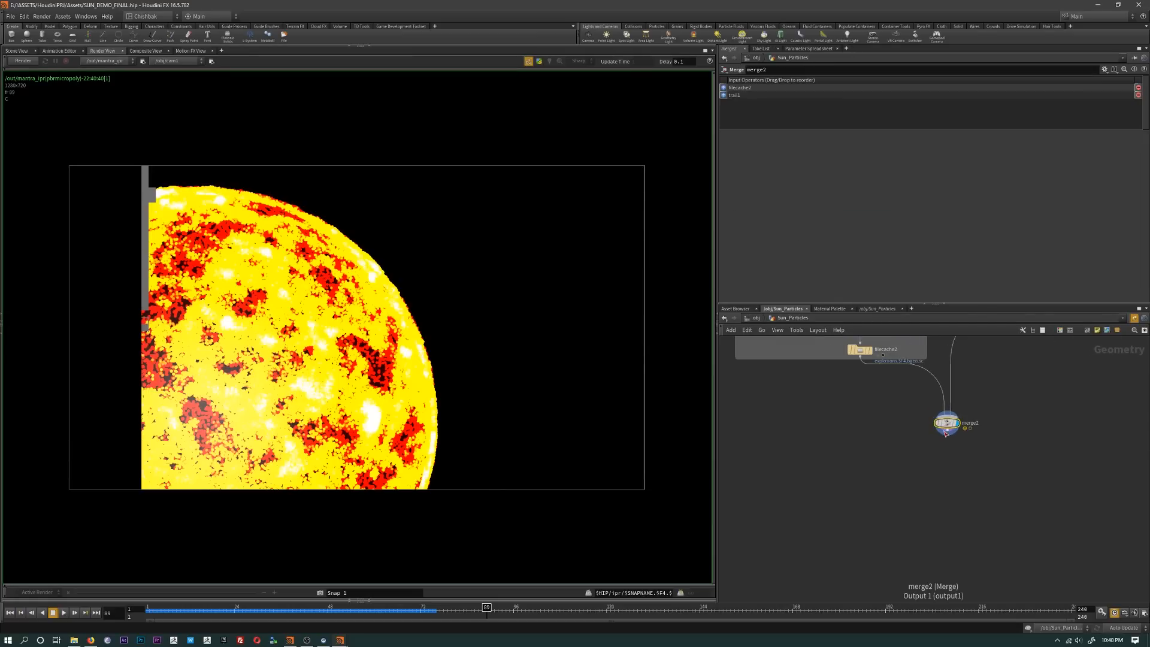
key(Tab)
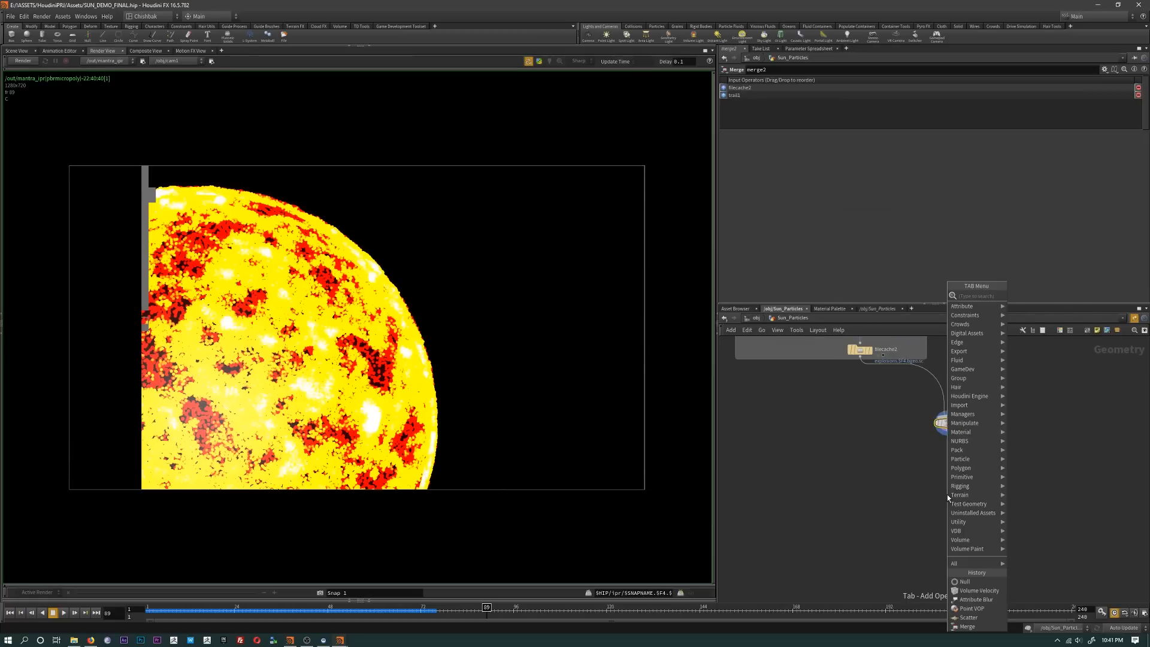
text(wra)
key(Return)
key(Return)
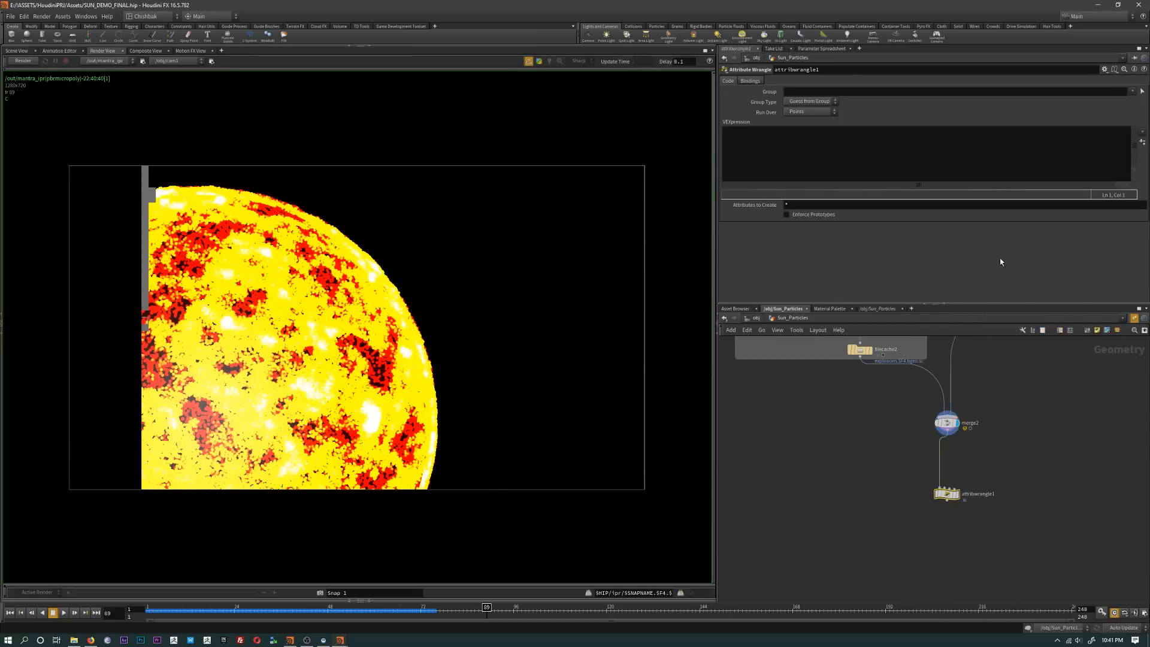
click(751, 144)
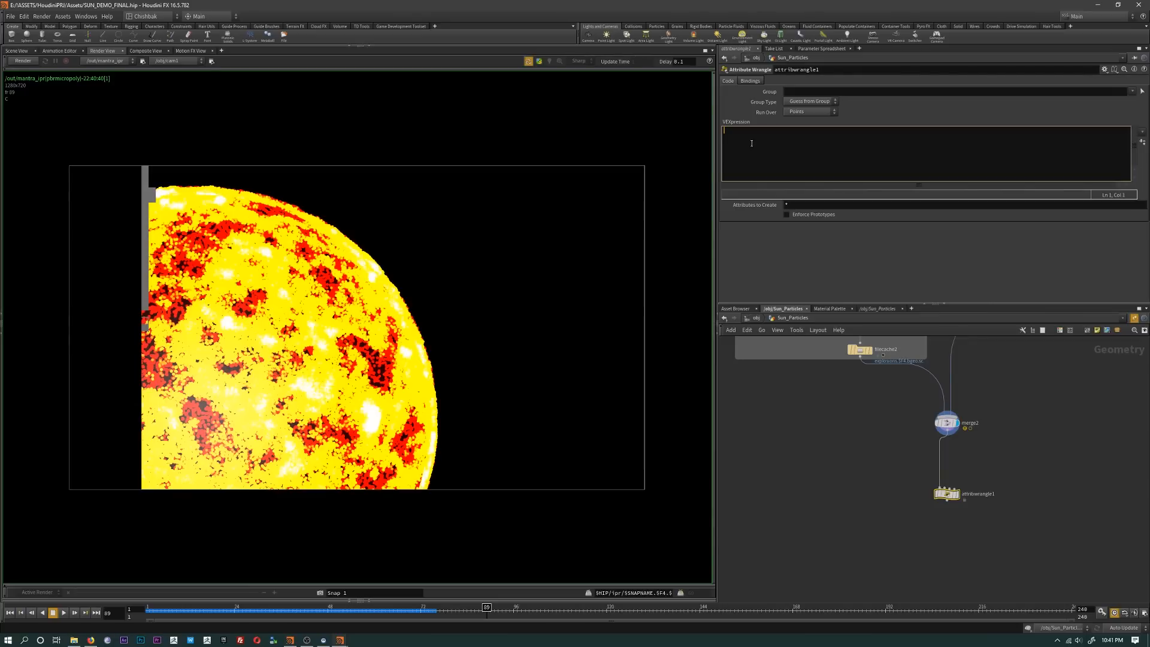
text(f@pscale=0.02;)
click(25, 60)
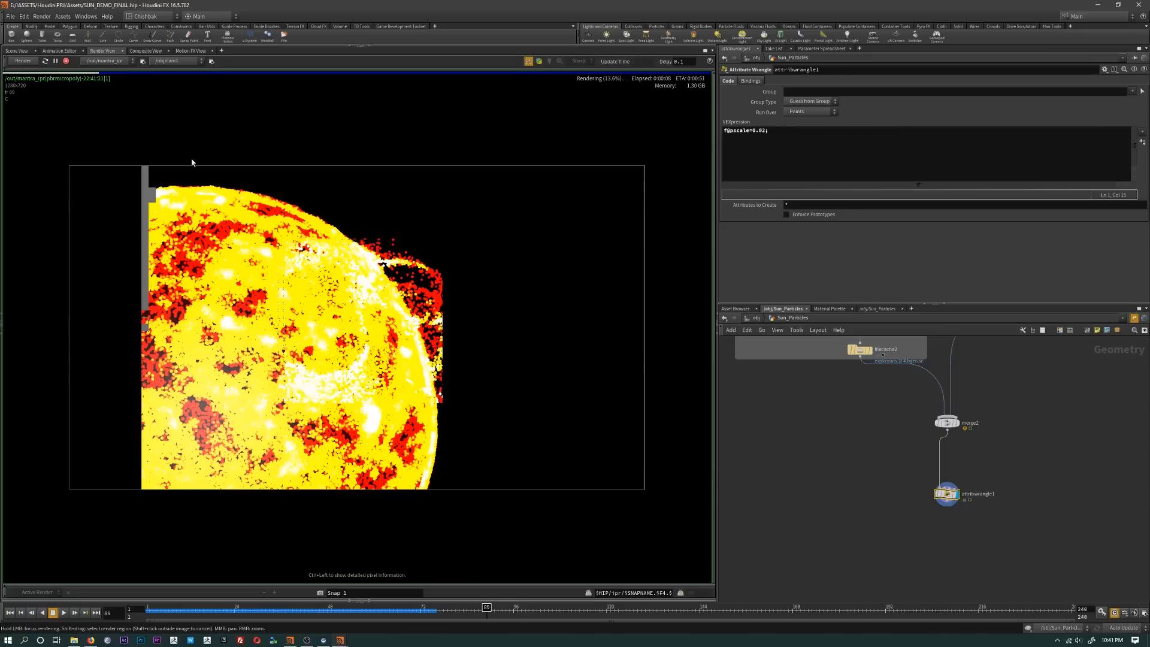
click(66, 61)
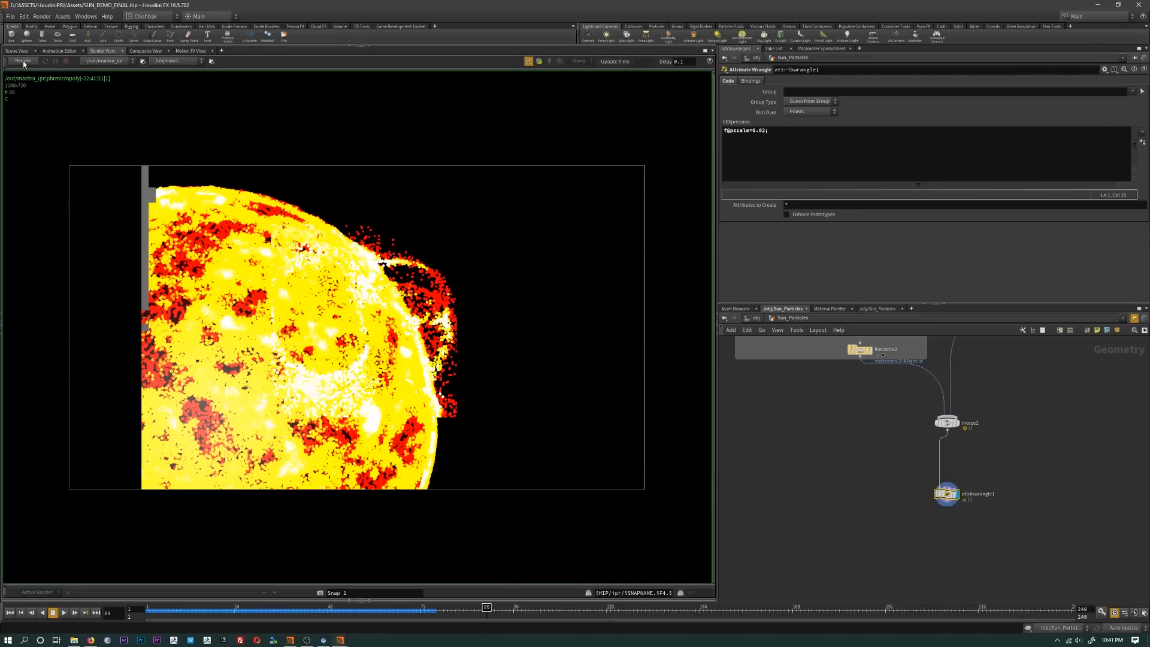
Step: Display merge2 again, go up to the object level and place Sun_geo beside Sun_Particles
click(948, 423)
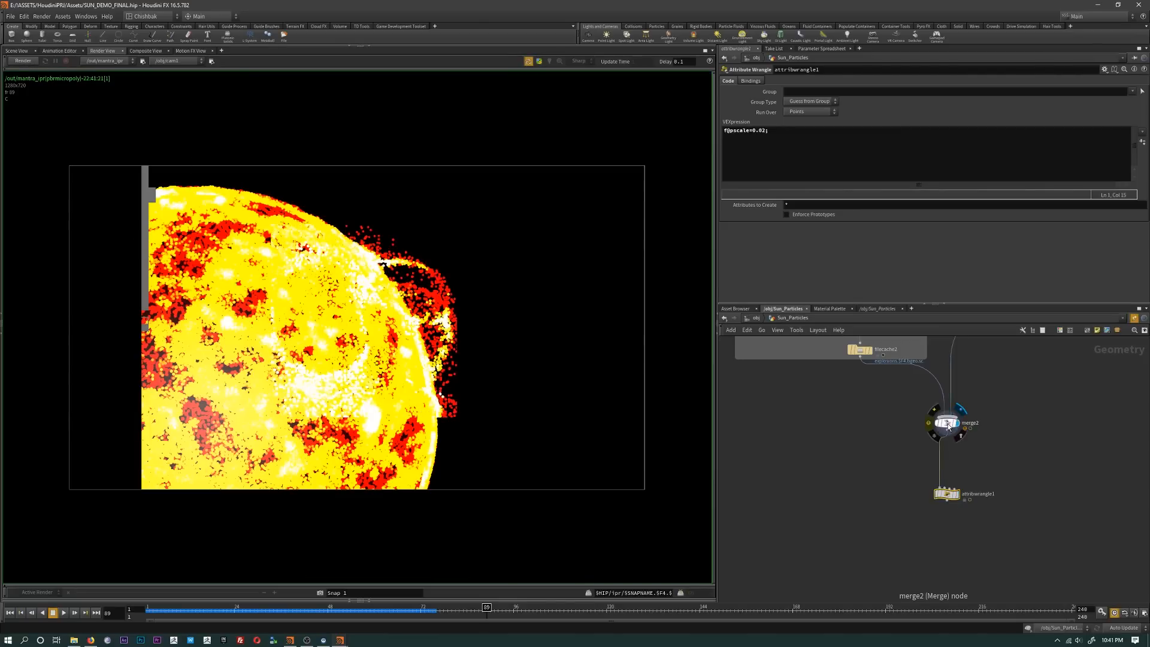
click(755, 318)
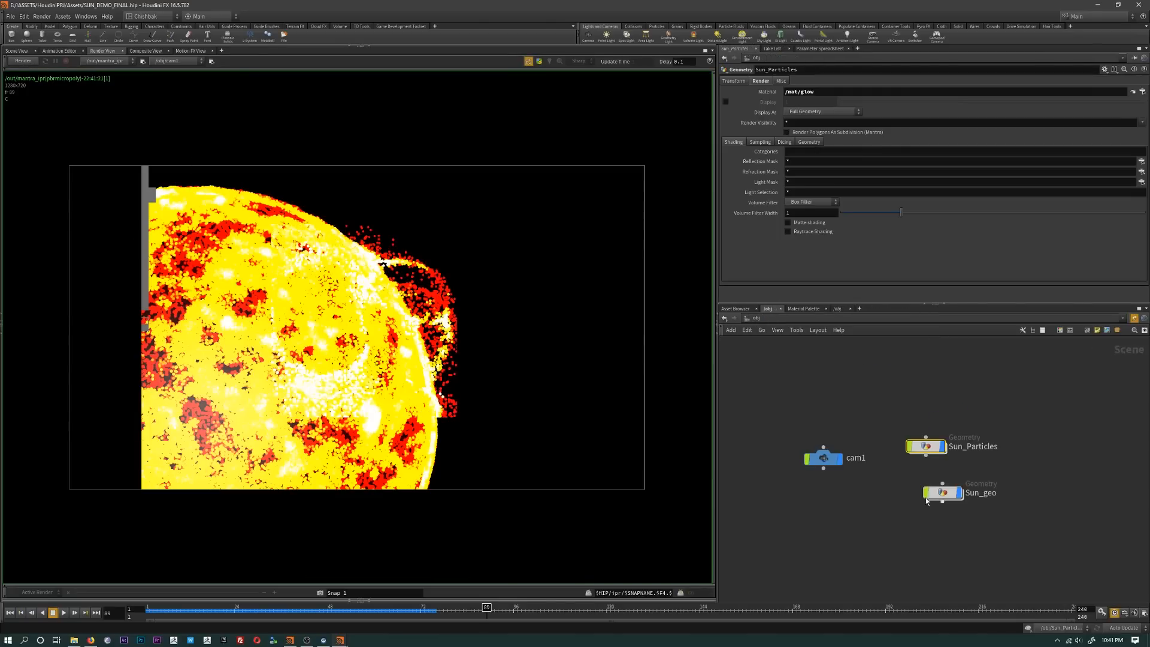
drag(955, 490, 1067, 444)
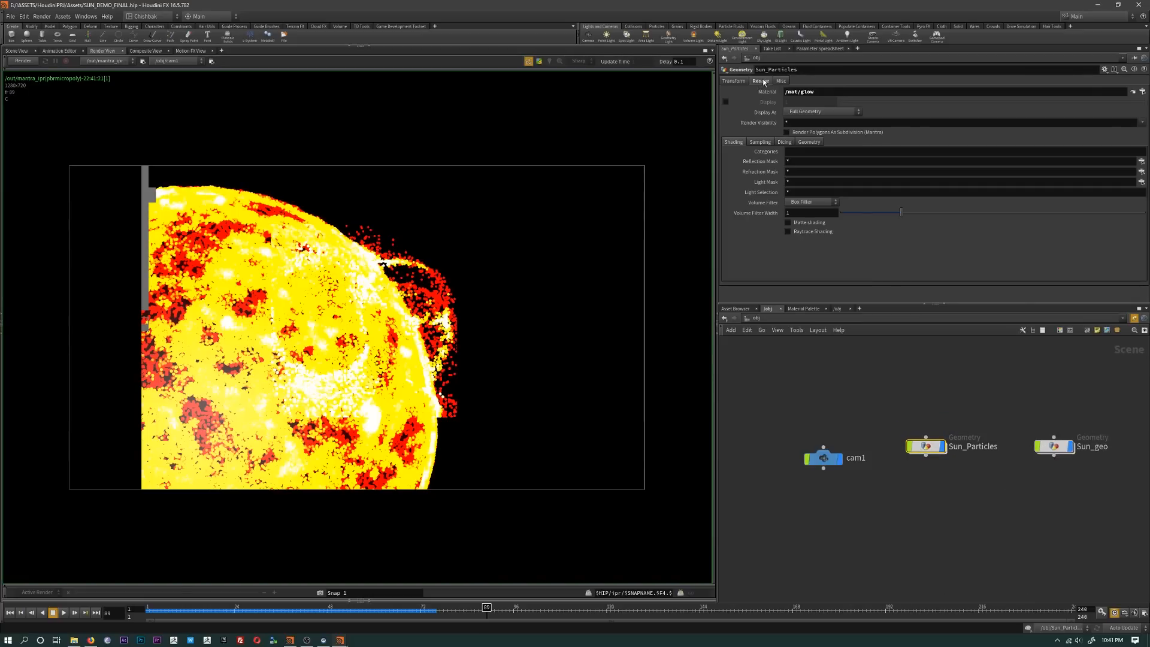
Step: Set the Point Scale of Sun_Particles to 0.02 in its geometry render settings and render again
click(760, 142)
click(784, 142)
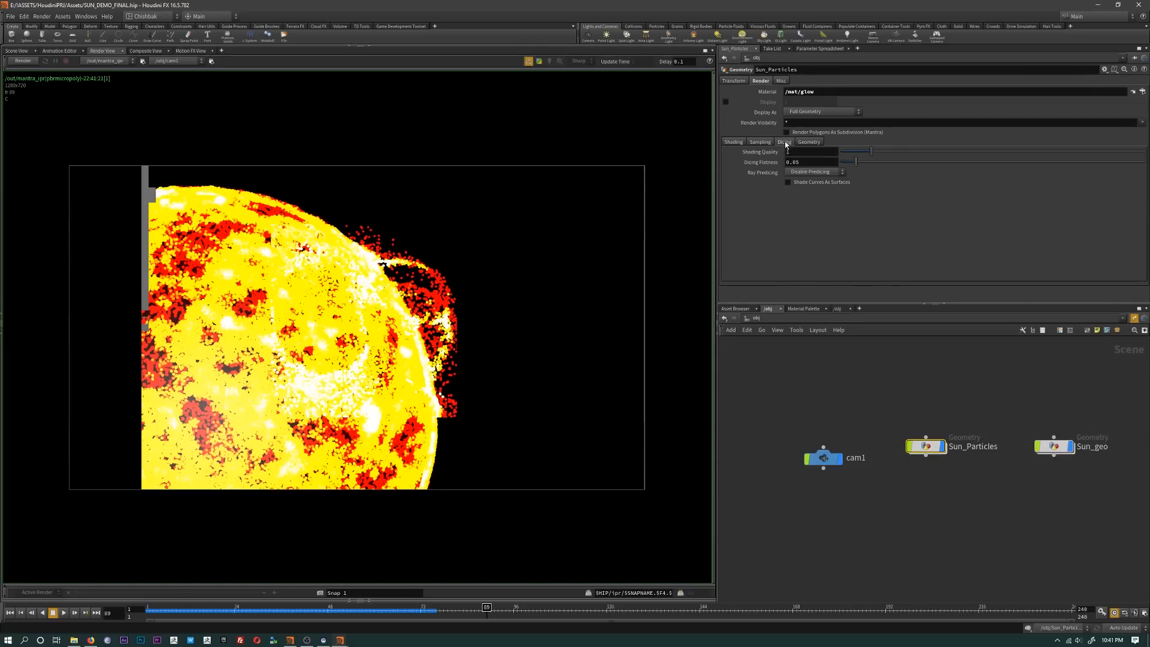
click(809, 142)
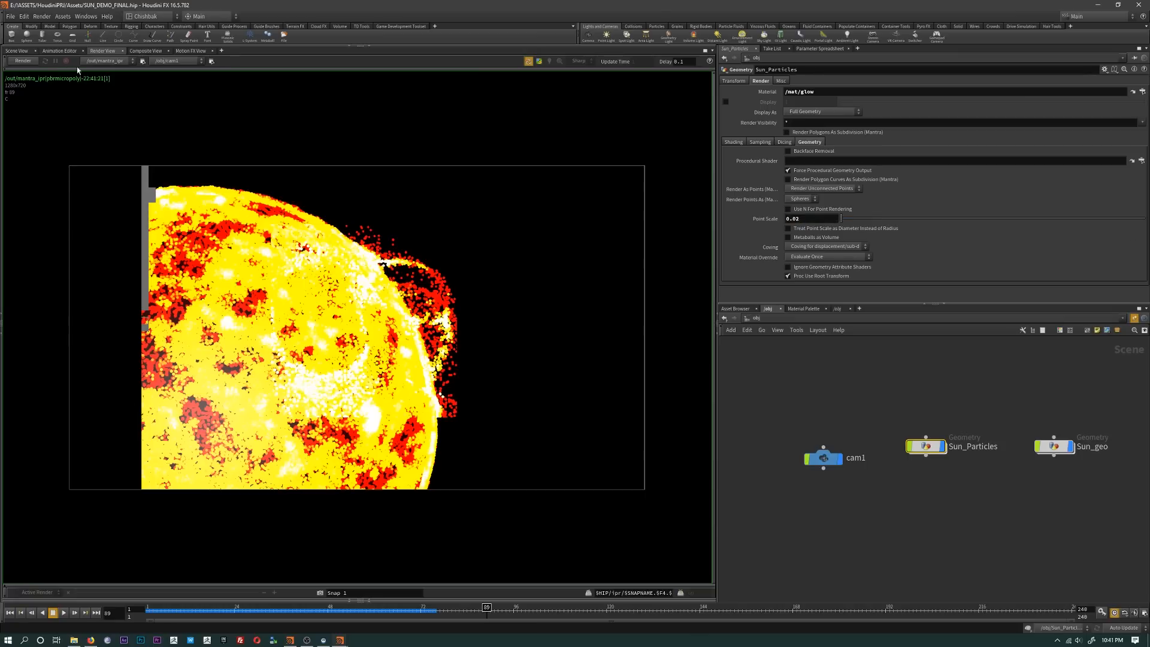
click(24, 61)
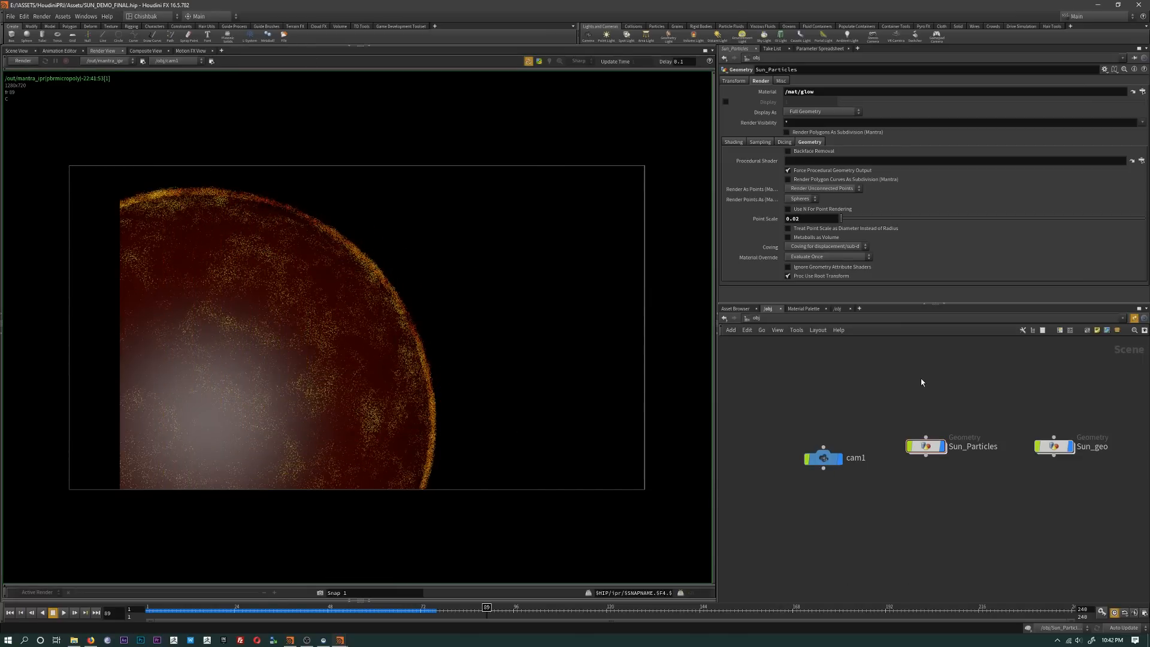
Step: Delete the attribute wrangle below merge2 inside Sun_Particles and bring the explosion cache nodes into view
mouse_move(913, 446)
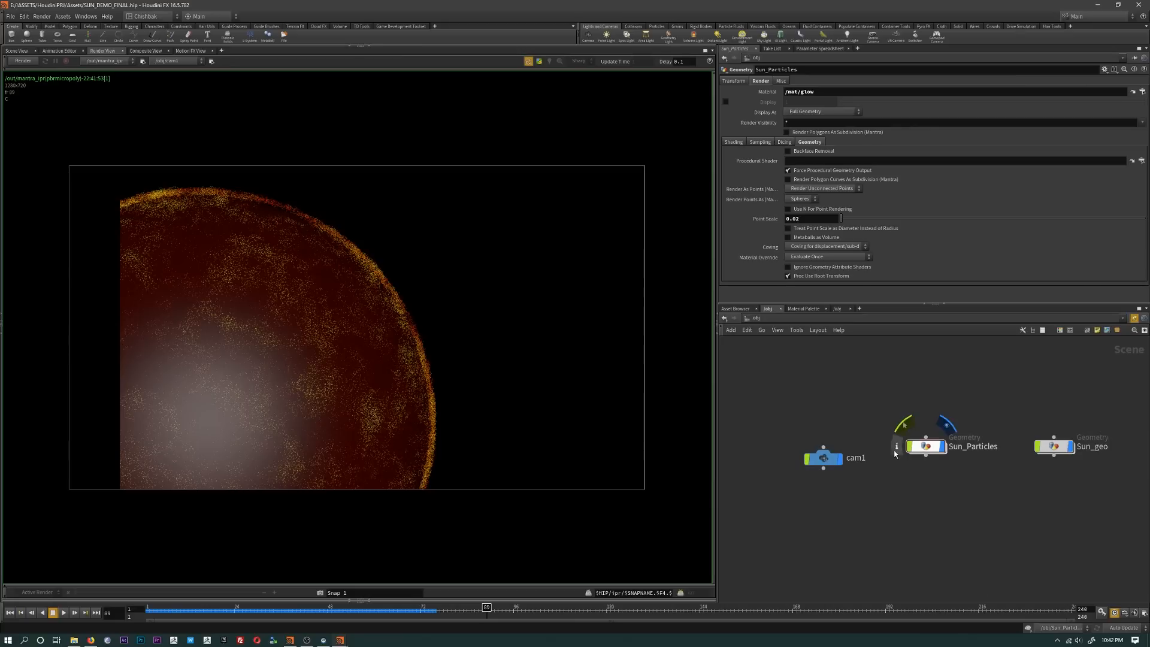
double_click(926, 448)
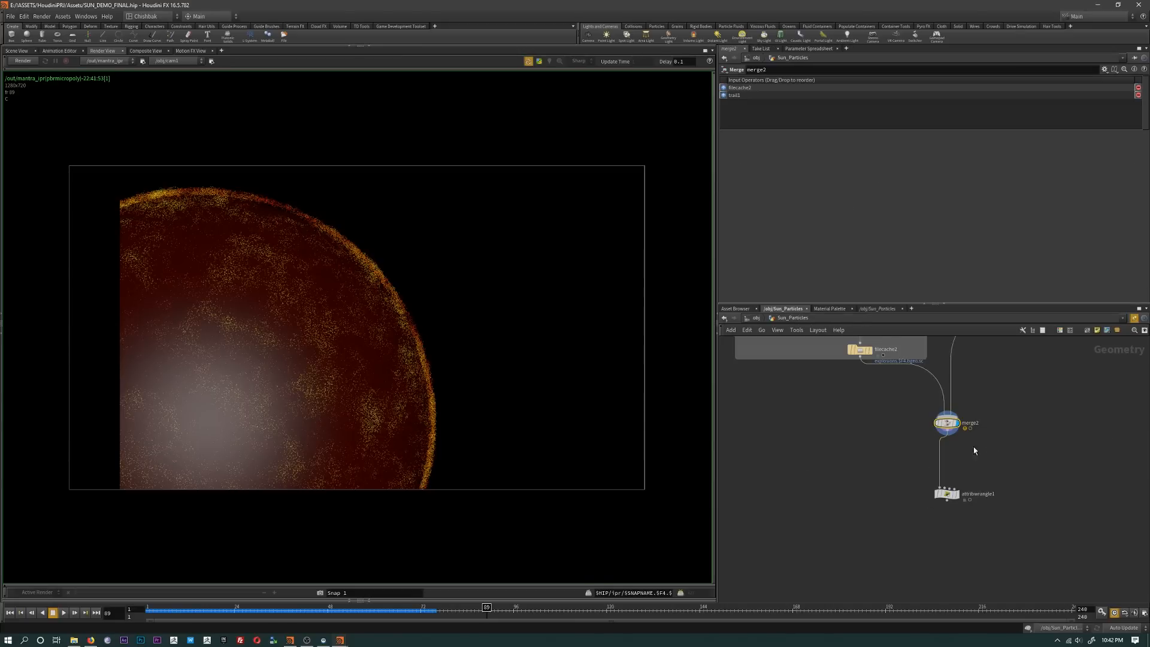
click(932, 538)
key(Delete)
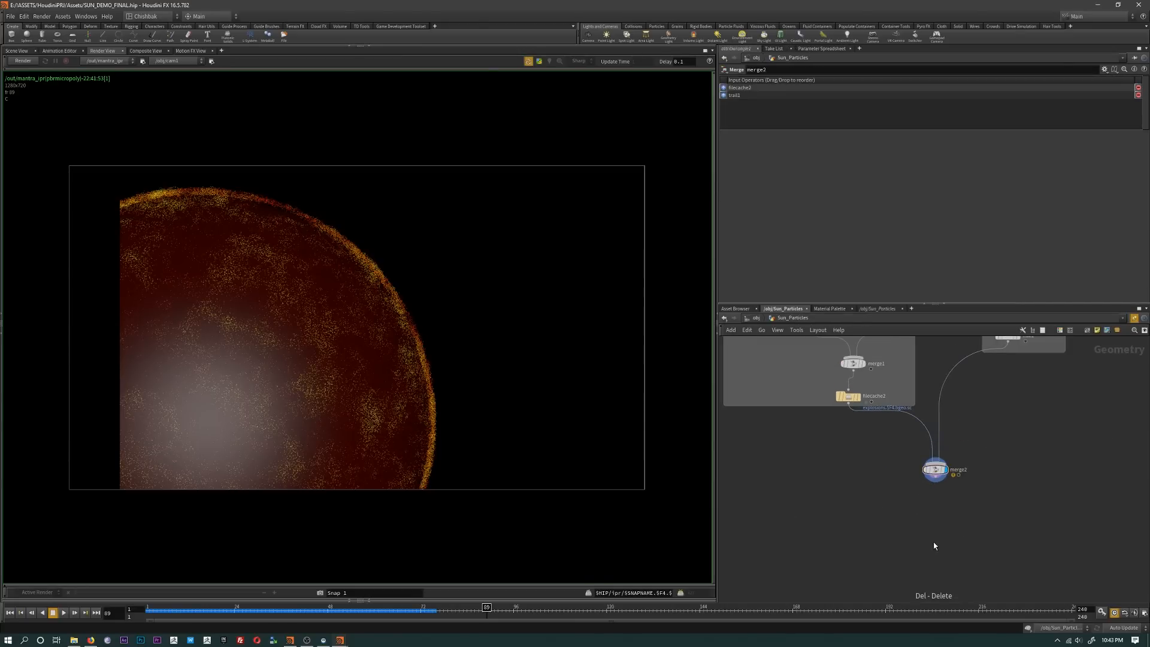
middle_drag(873, 455, 862, 545)
scroll(864, 544, up, 1)
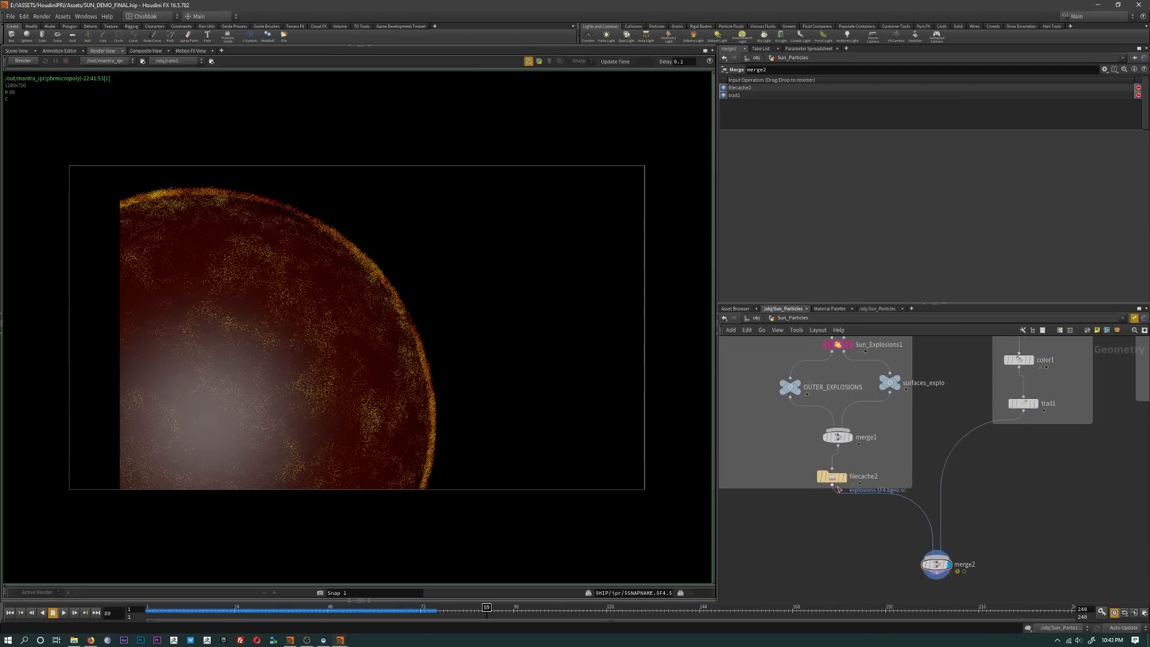
Step: Display filecache2 inside Sun_Particles, render the explosions alone and go back up to the object level
click(846, 481)
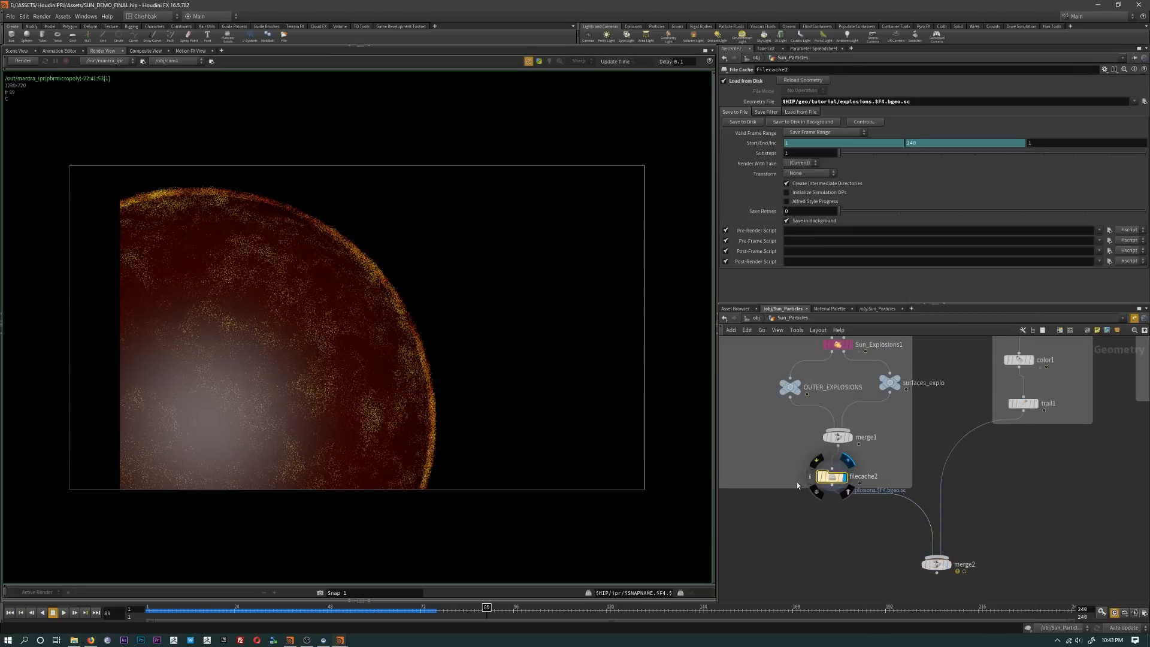
click(25, 61)
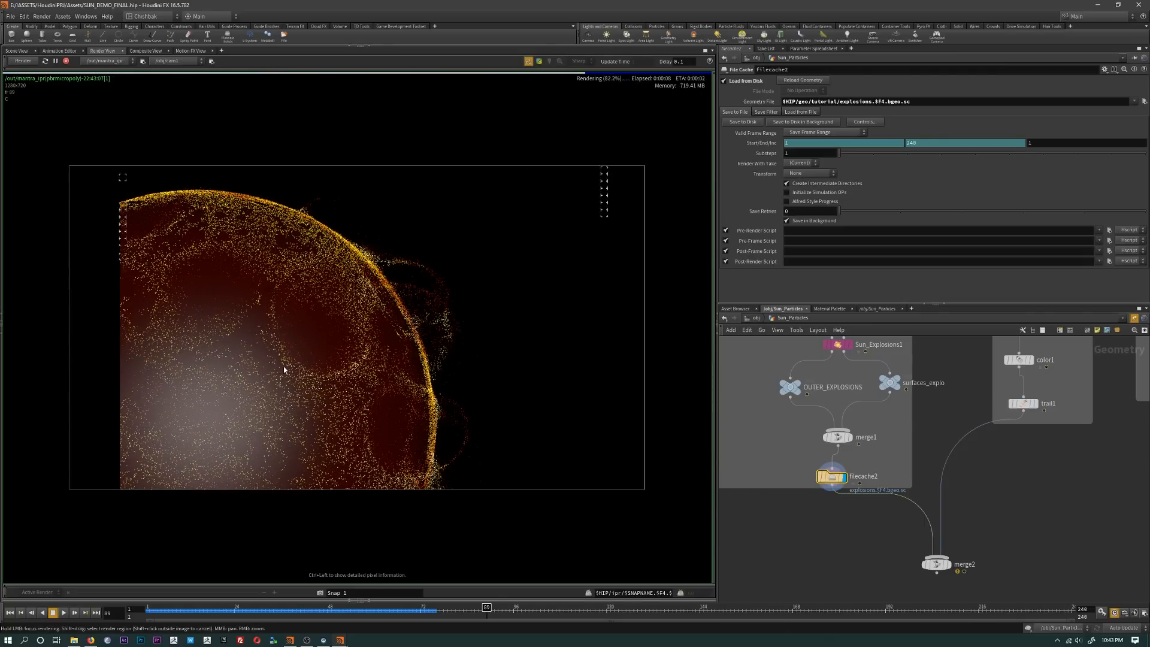
key(u)
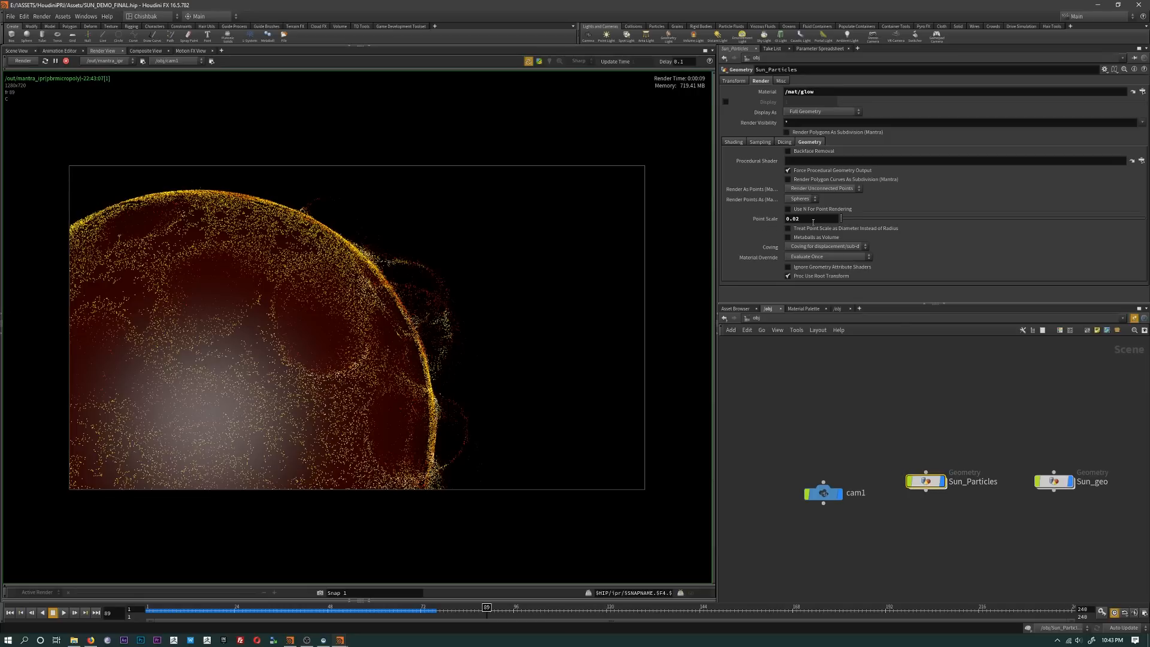
Step: Try a Point Scale of 0.1 for Sun_Particles in a test render
key(Return)
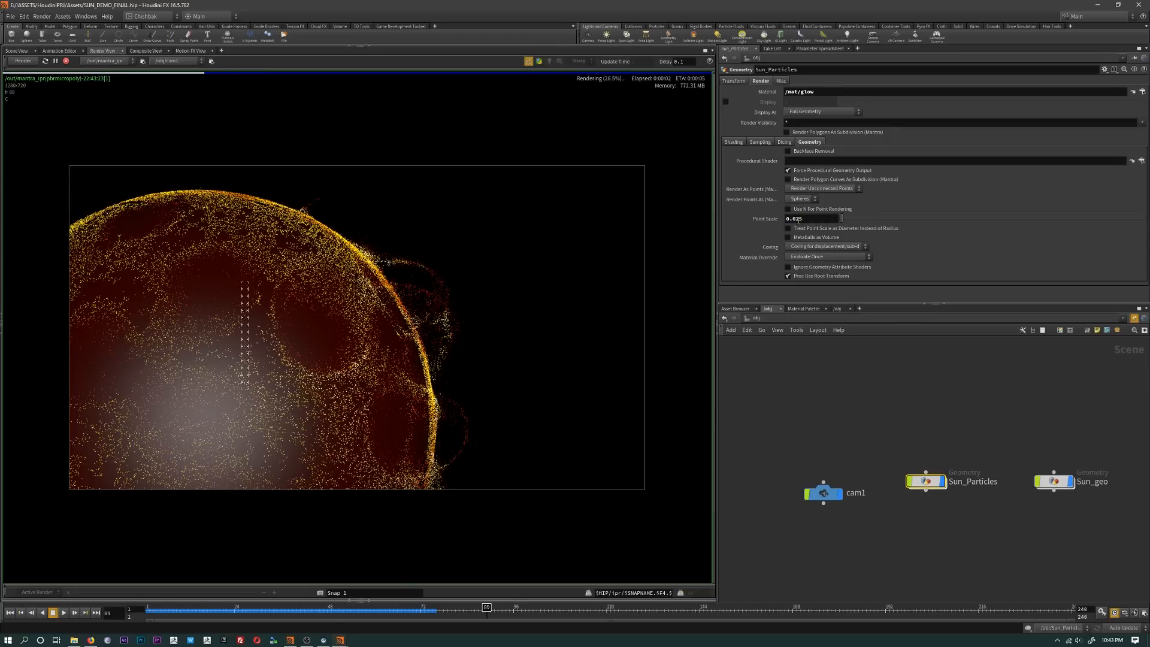
drag(794, 222, 792, 228)
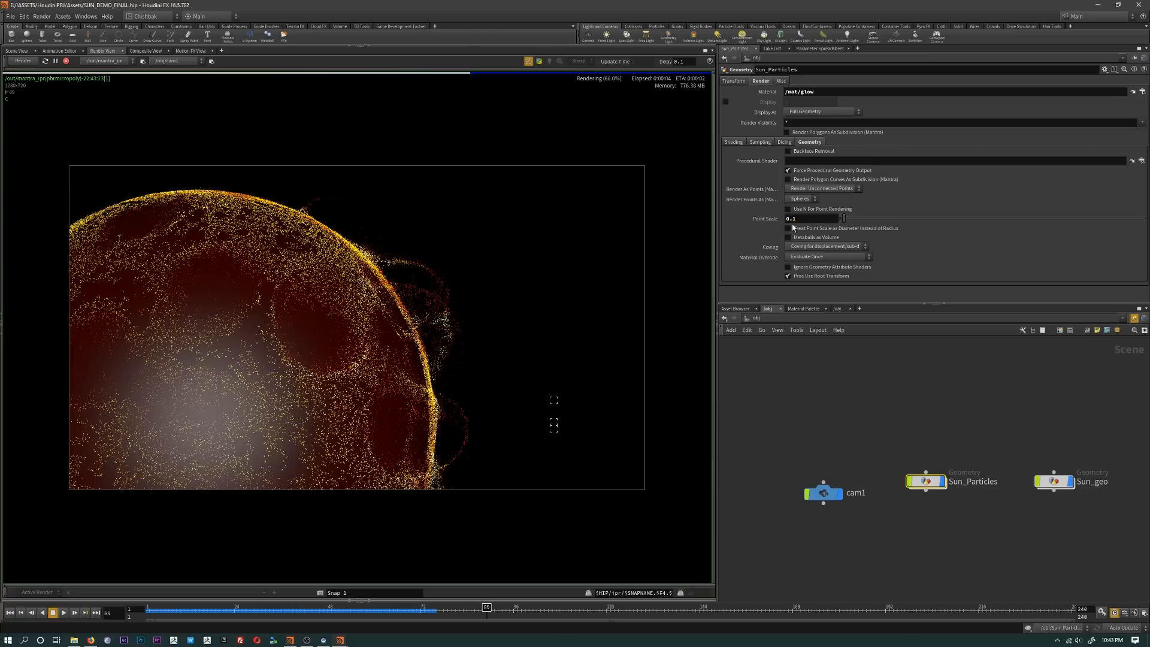
text(1)
key(Return)
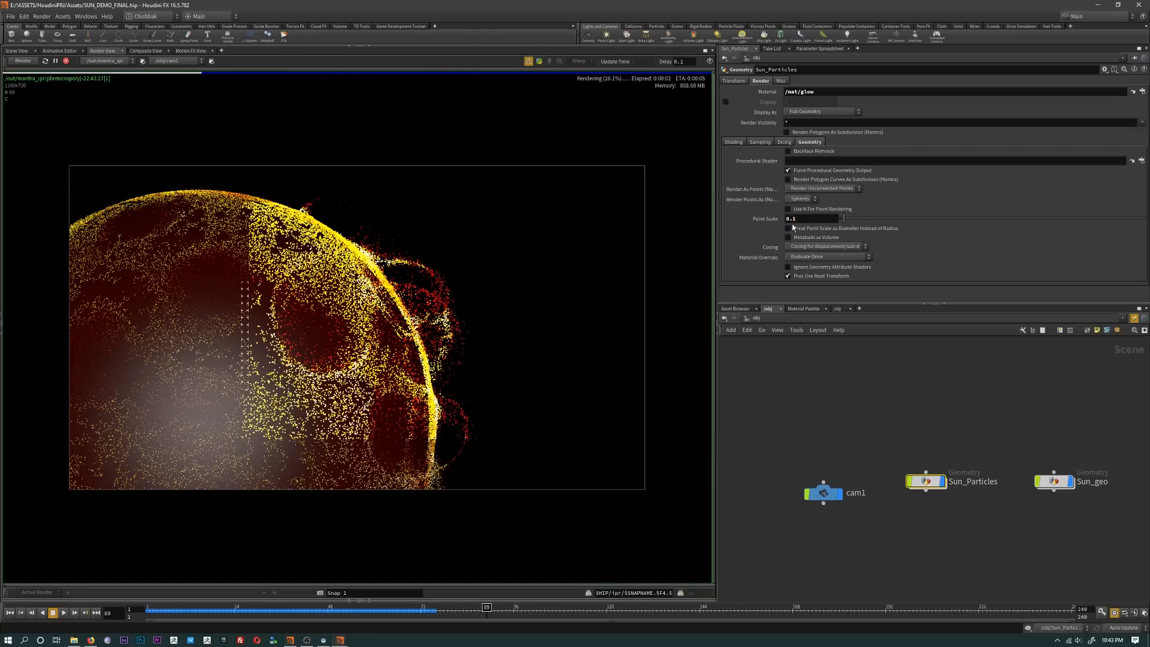
Step: Reduce the Point Scale of Sun_Particles to about 0.03 and render the result
drag(797, 220, 791, 221)
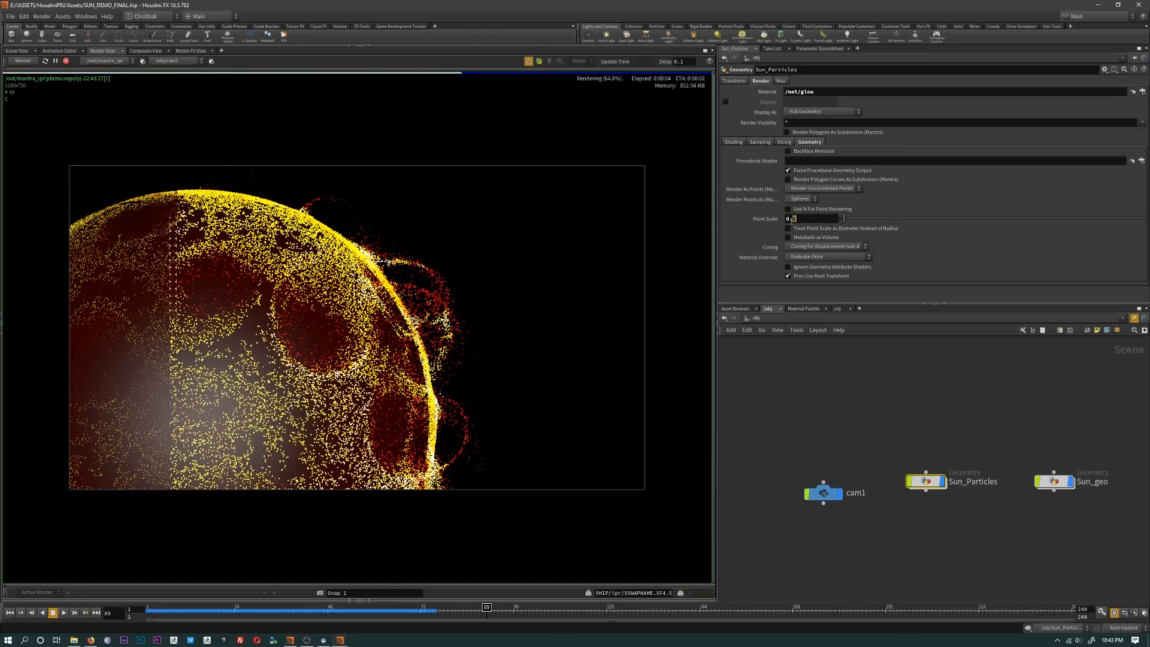
text(0.3)
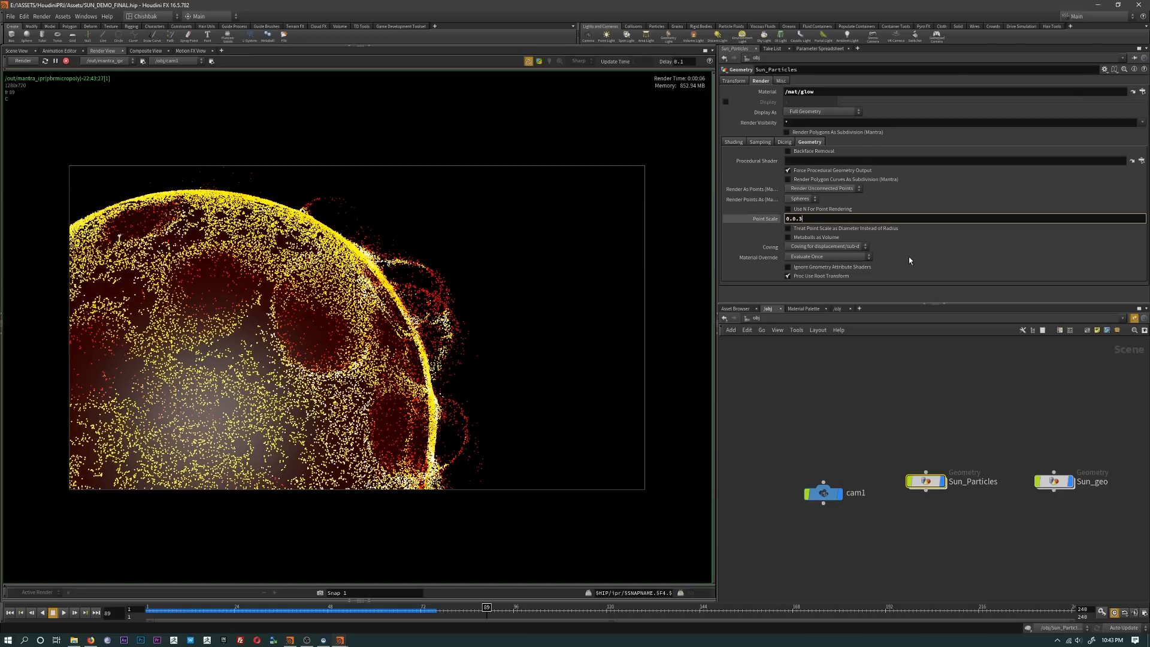
key(Return)
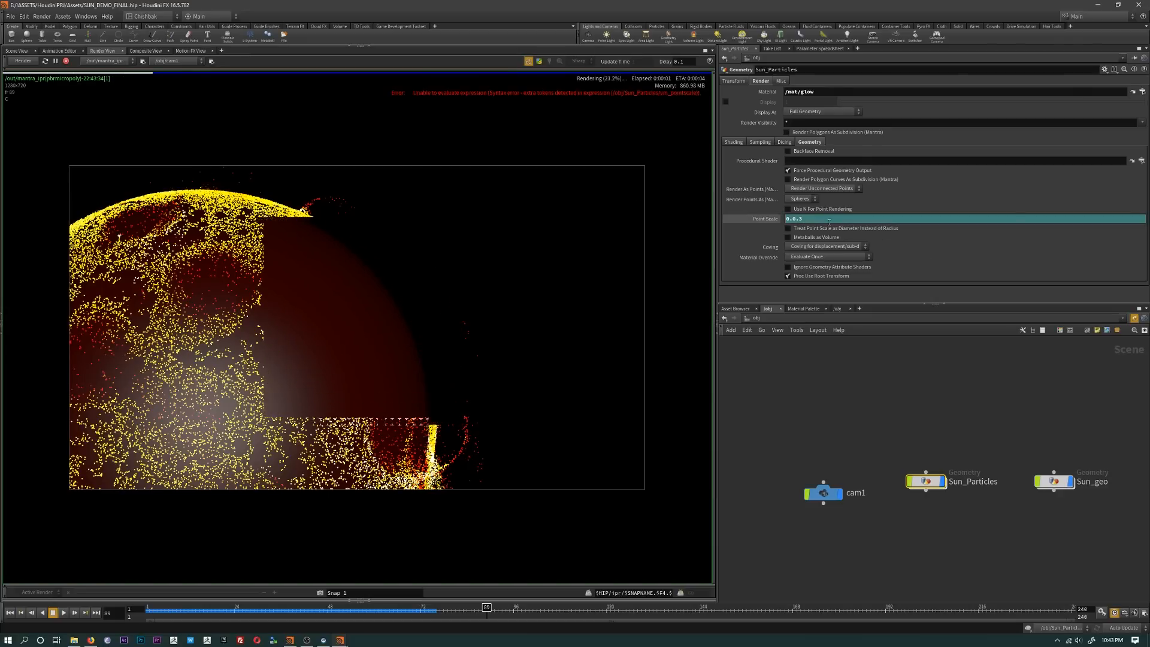
ctrl+shift+click(763, 218)
drag(792, 219, 982, 231)
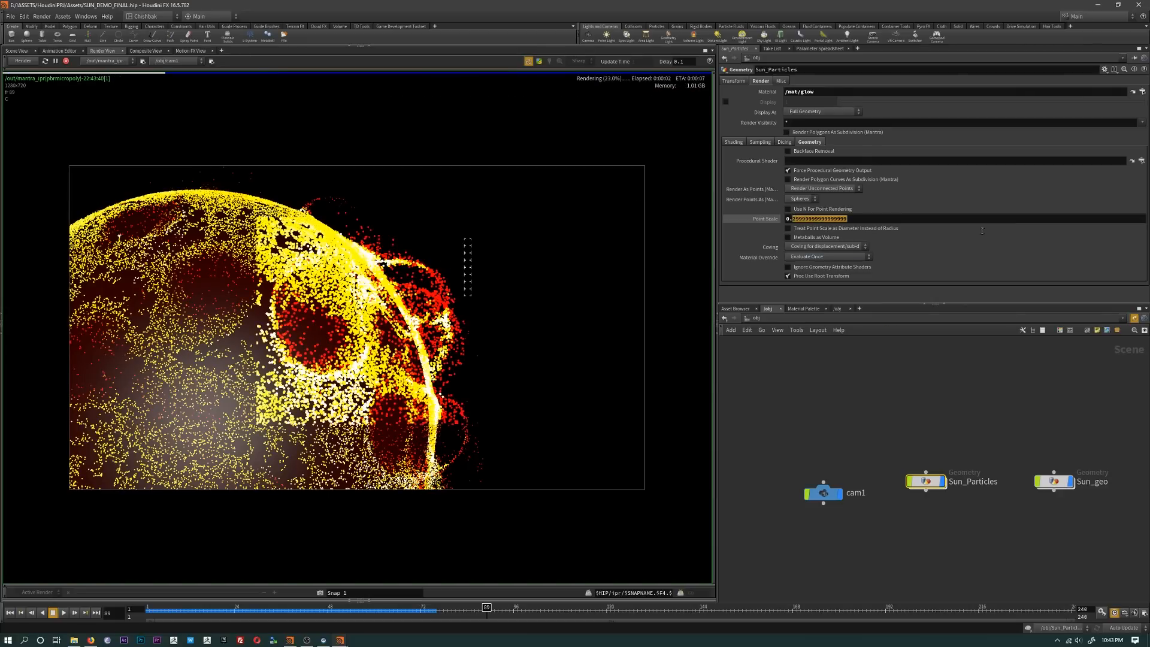
key(Left)
text(0)
key(Return)
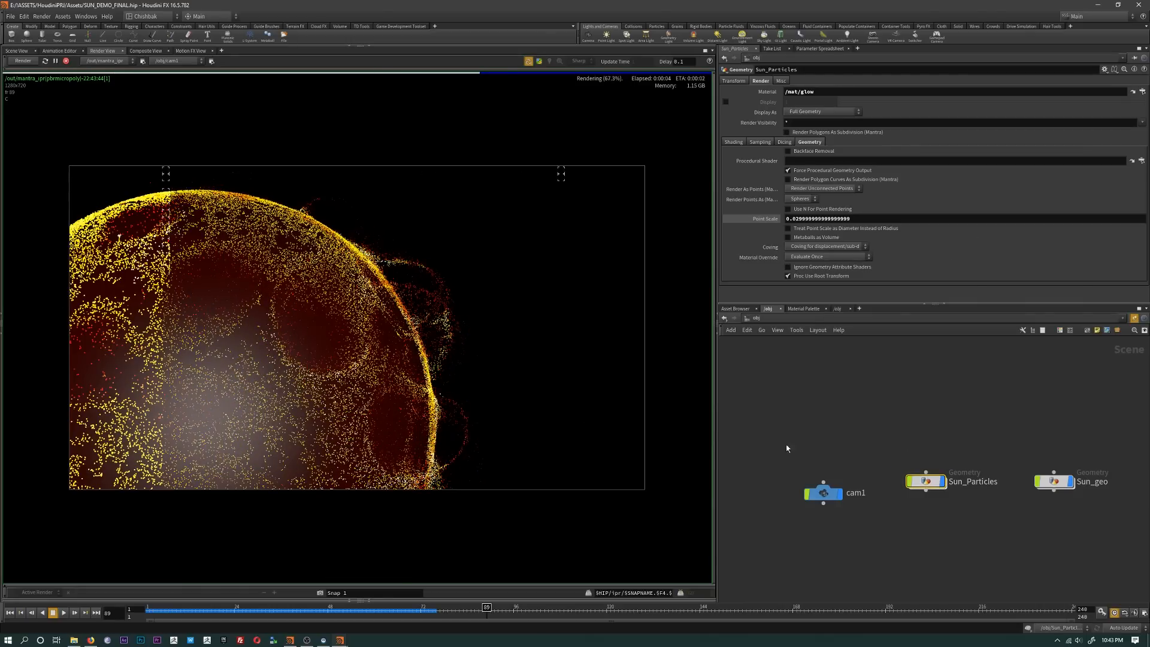
Step: Go back into Sun_Particles and display trail1 in the sun surface detail version 1 group for a test render
key(i)
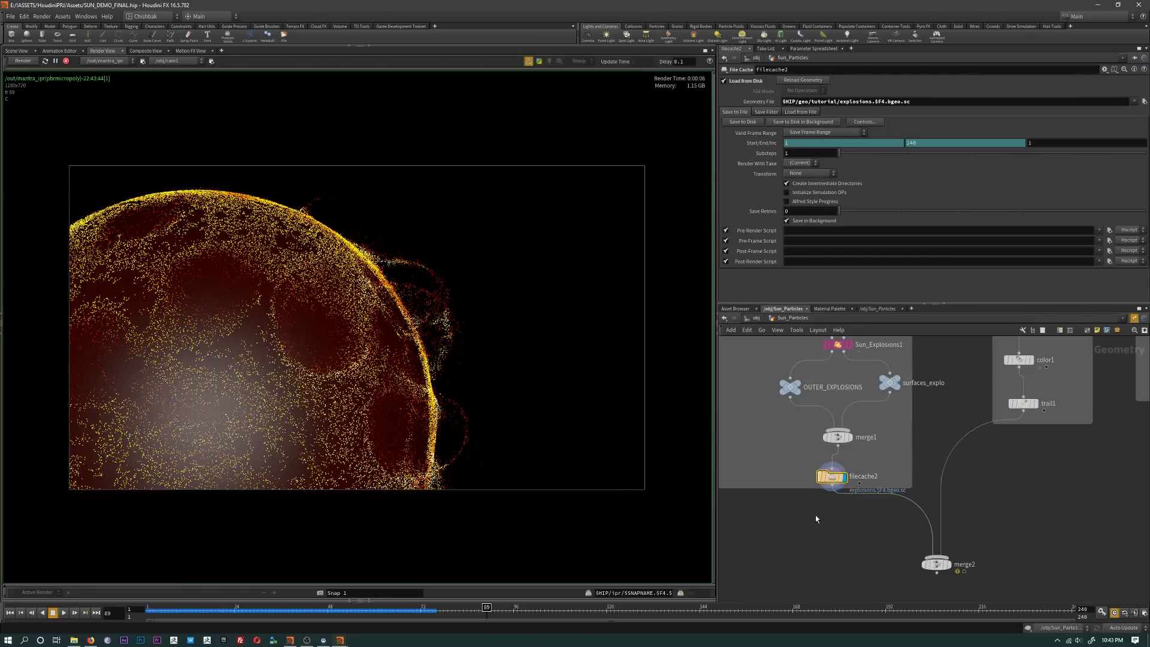
middle_drag(815, 515, 894, 611)
scroll(846, 438, down, 3)
scroll(995, 556, up, 3)
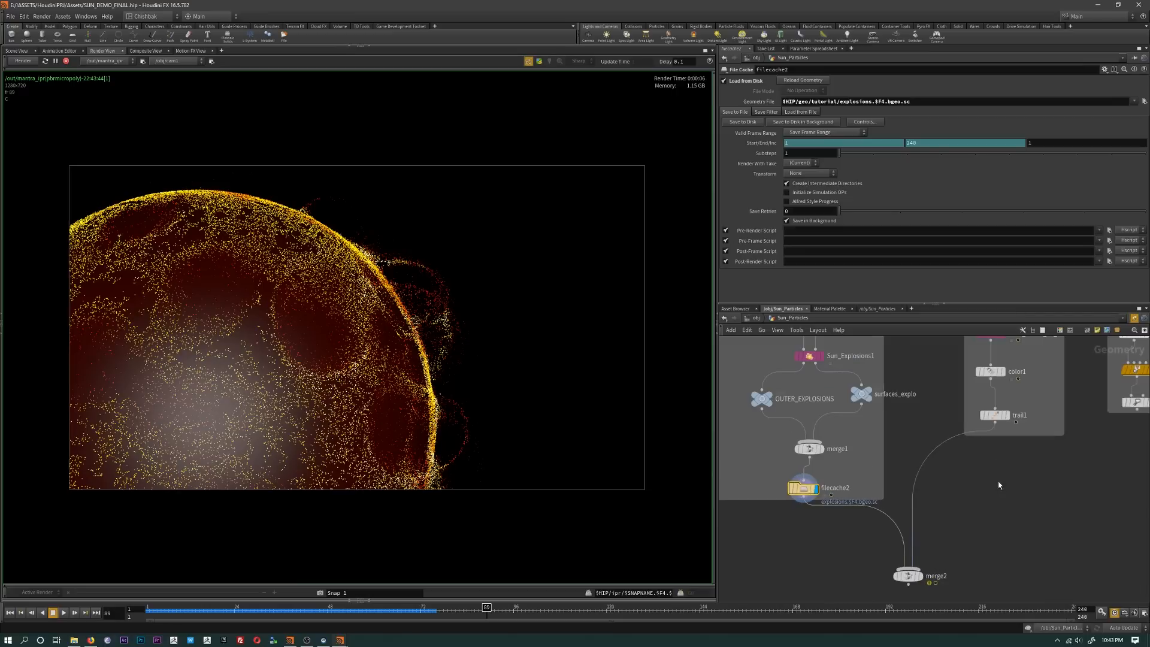
middle_drag(999, 485, 996, 520)
key(r)
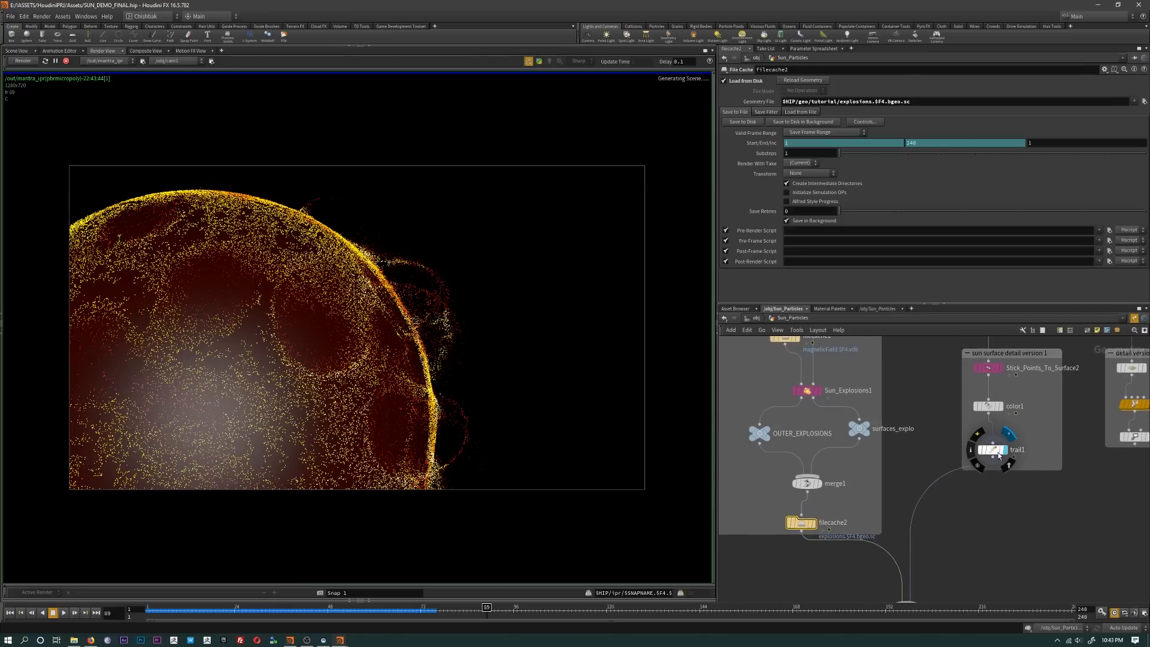
click(993, 450)
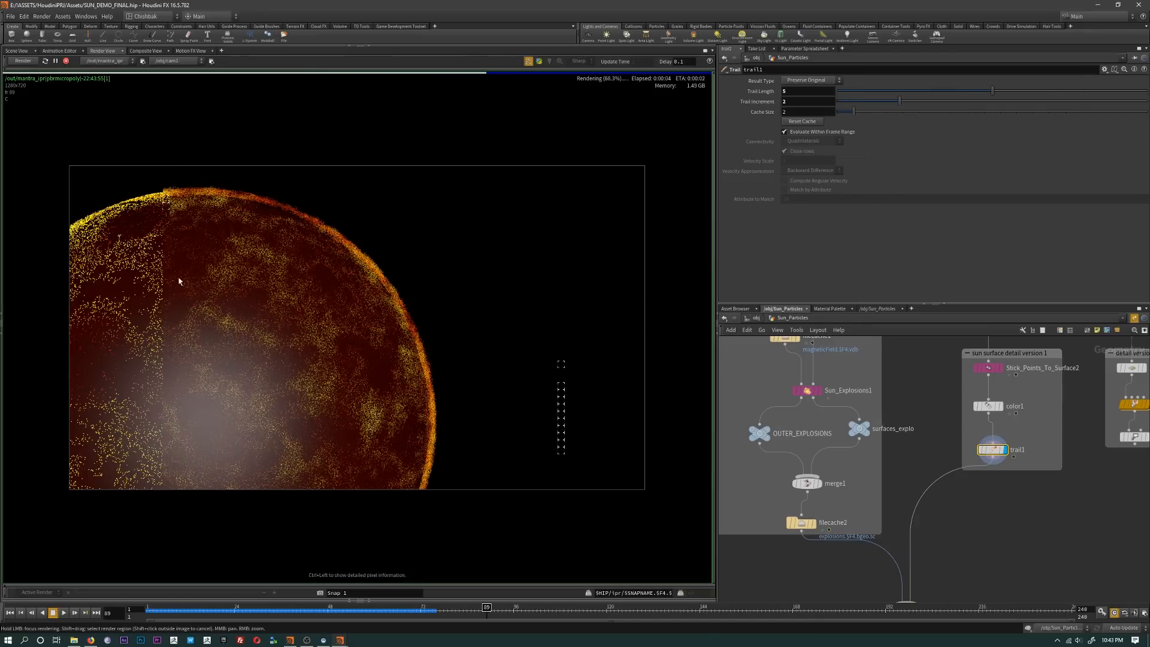
Step: Insert an Attribute Delete node between trail1 and merge2 that removes the pscale point attribute, and display it
middle_drag(1017, 493, 1013, 509)
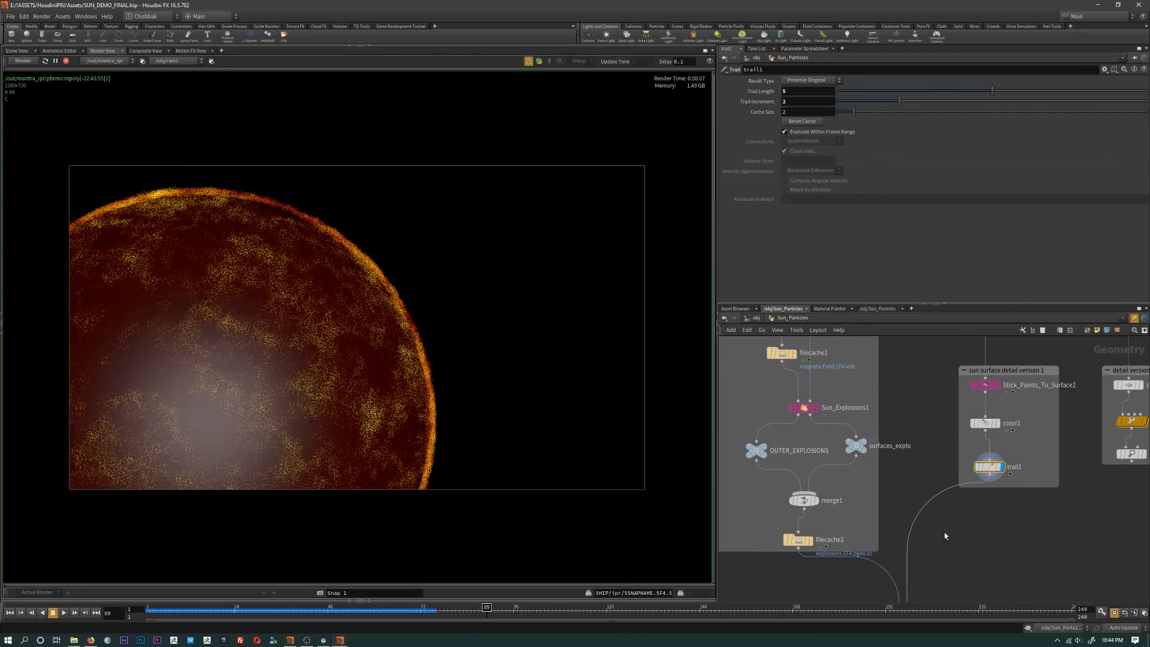
key(Tab)
text(dele)
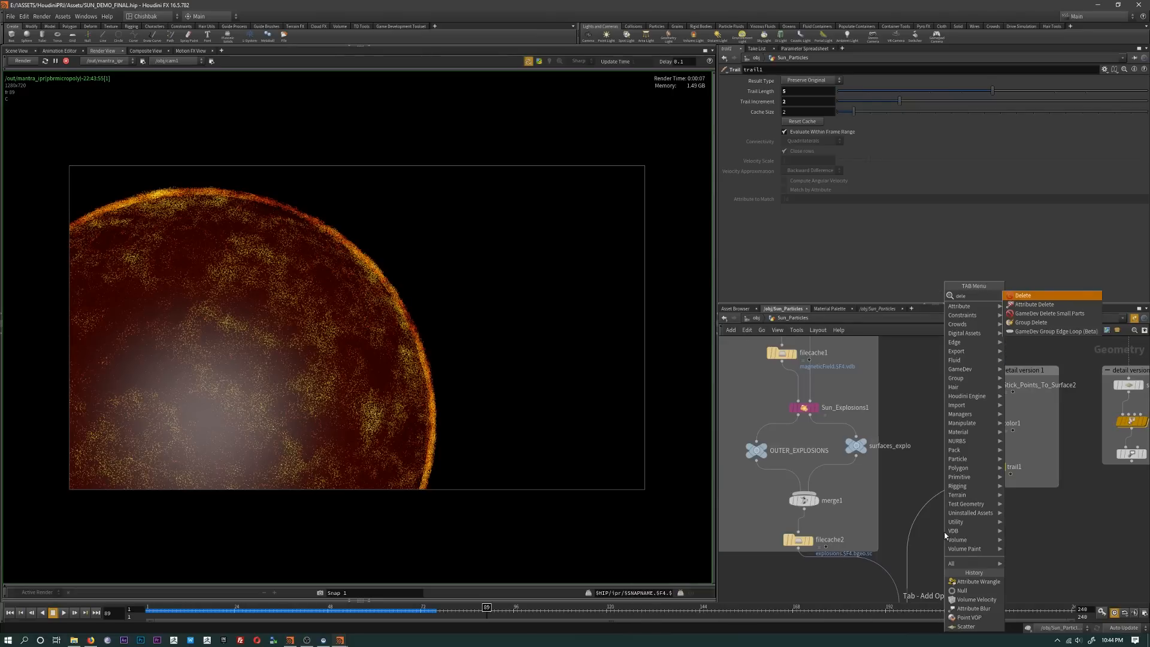
key(Down)
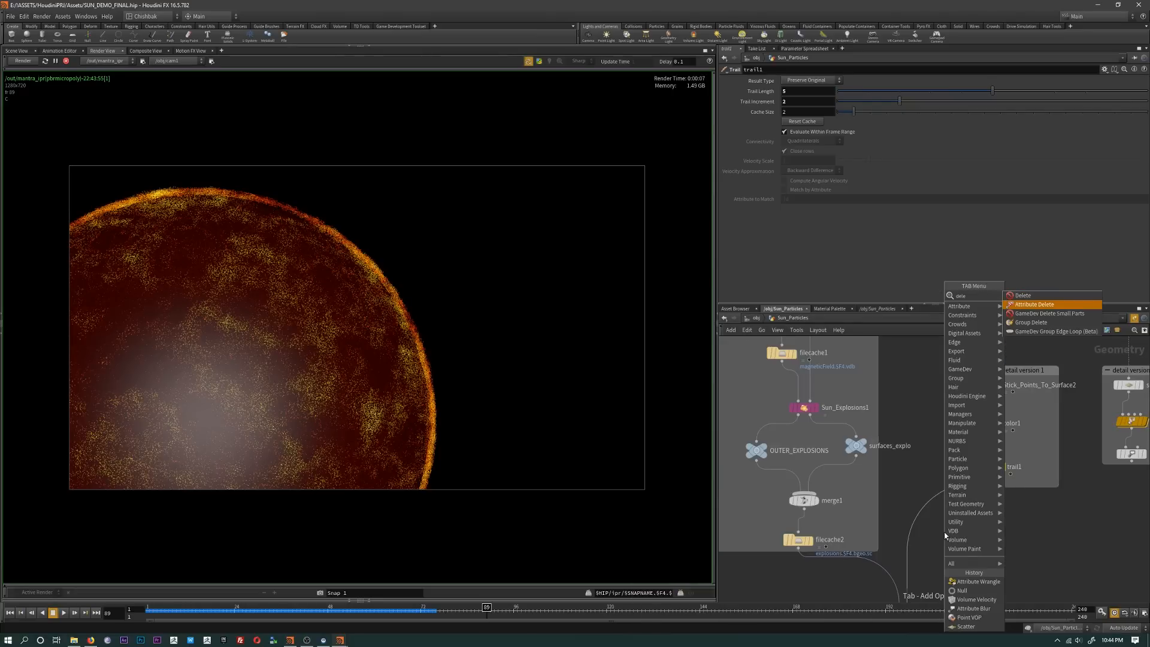
key(Return)
click(916, 512)
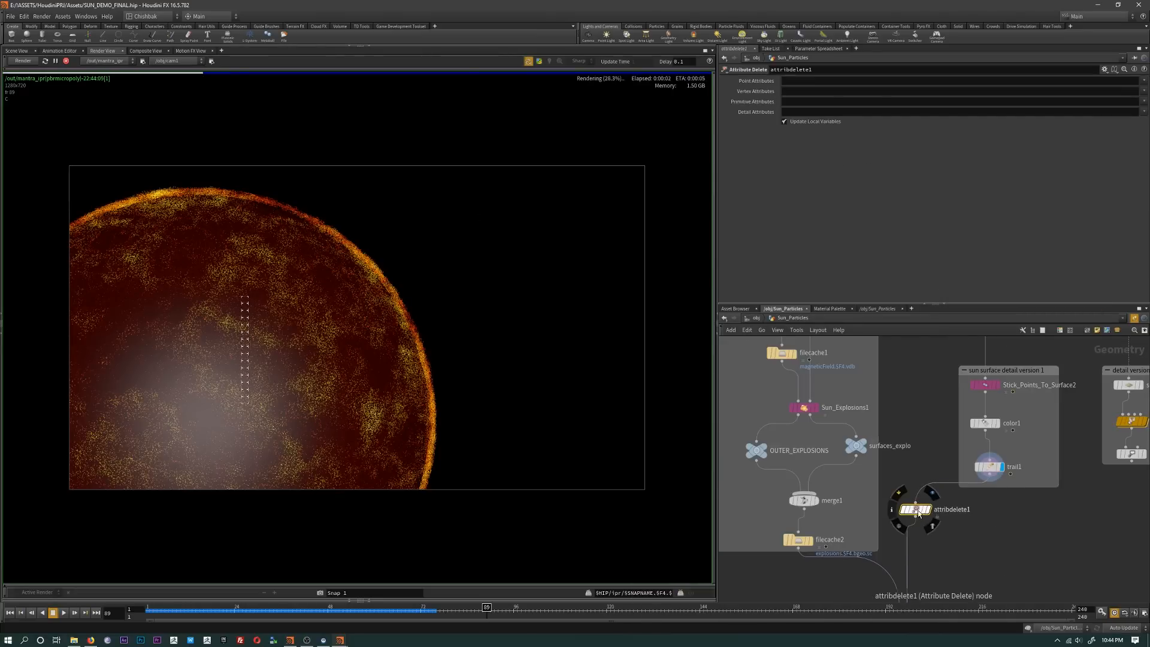
drag(919, 513, 989, 520)
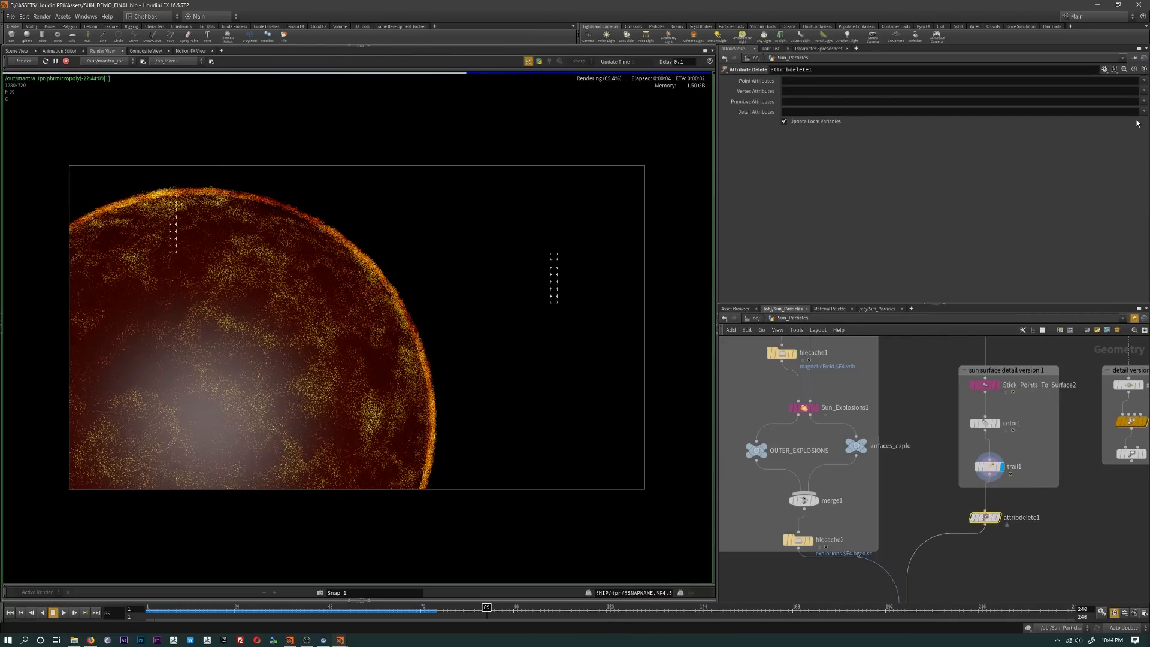
click(1019, 82)
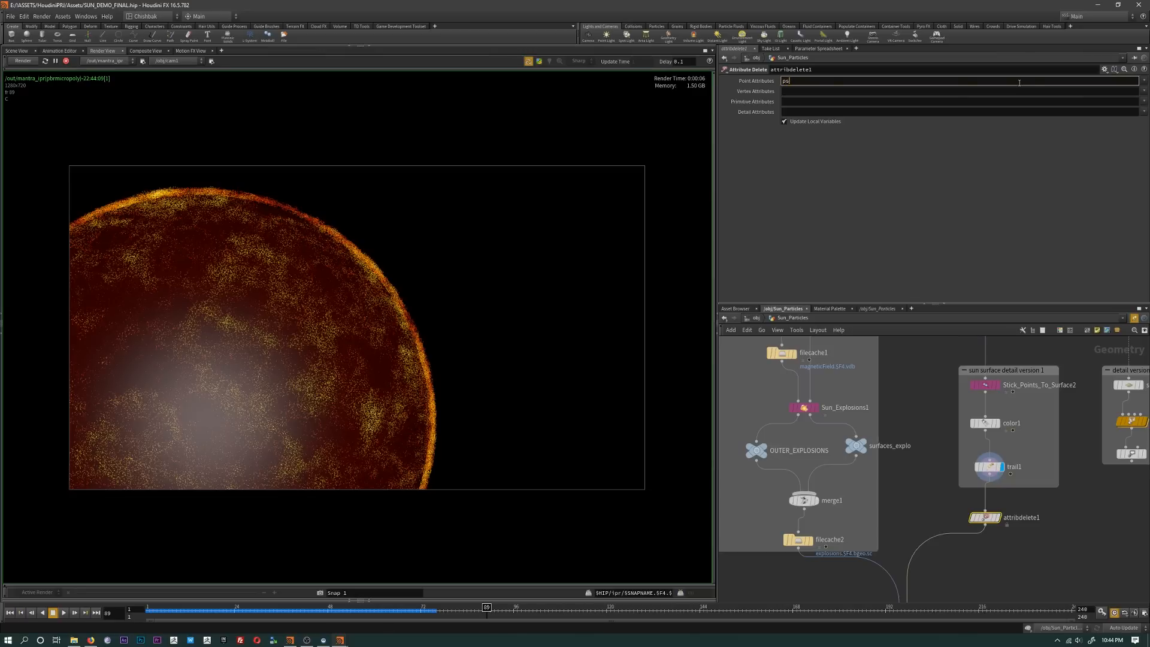
click(996, 516)
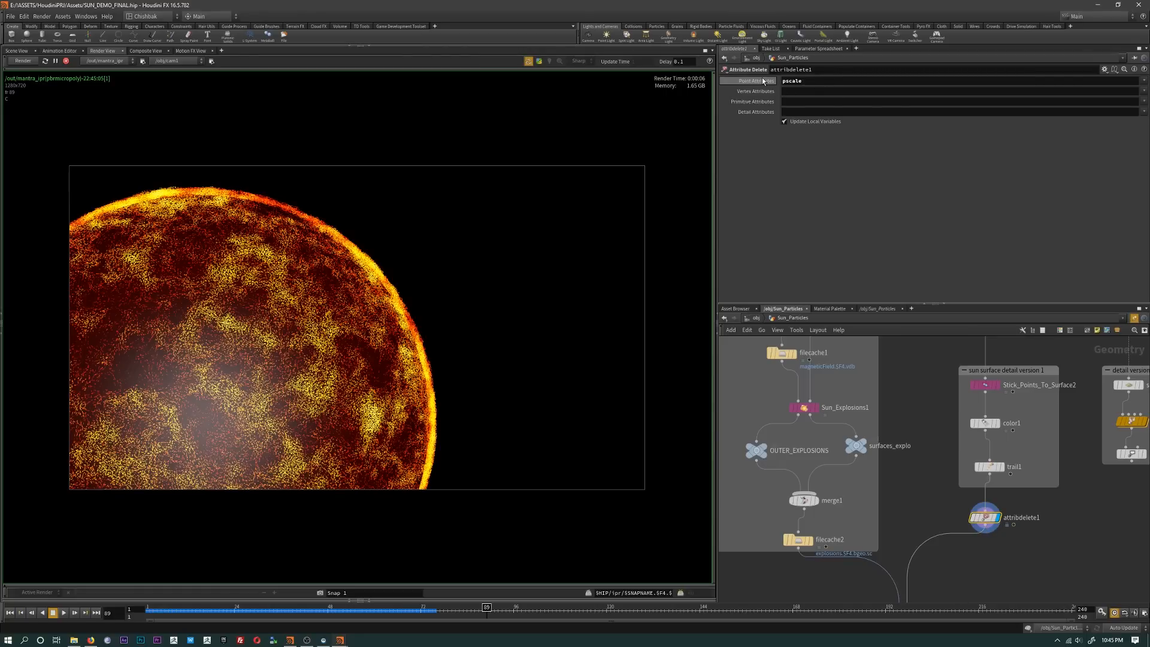
Step: Display merge2 again to render the explosions together with the surface detail
middle_drag(931, 554, 986, 492)
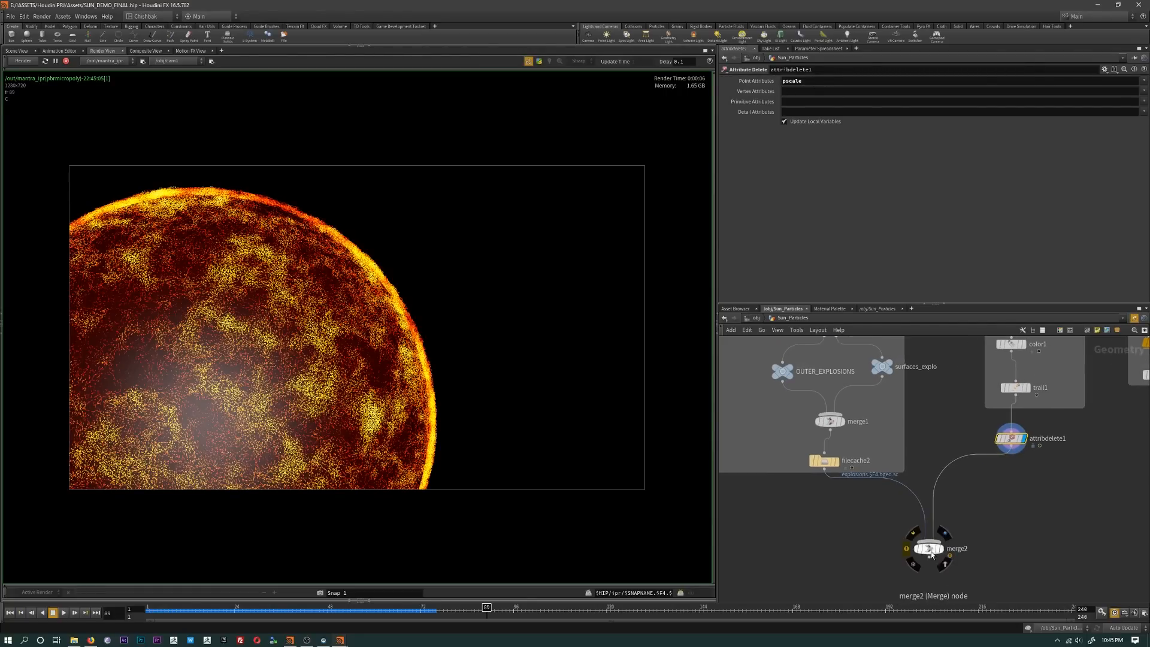
key(r)
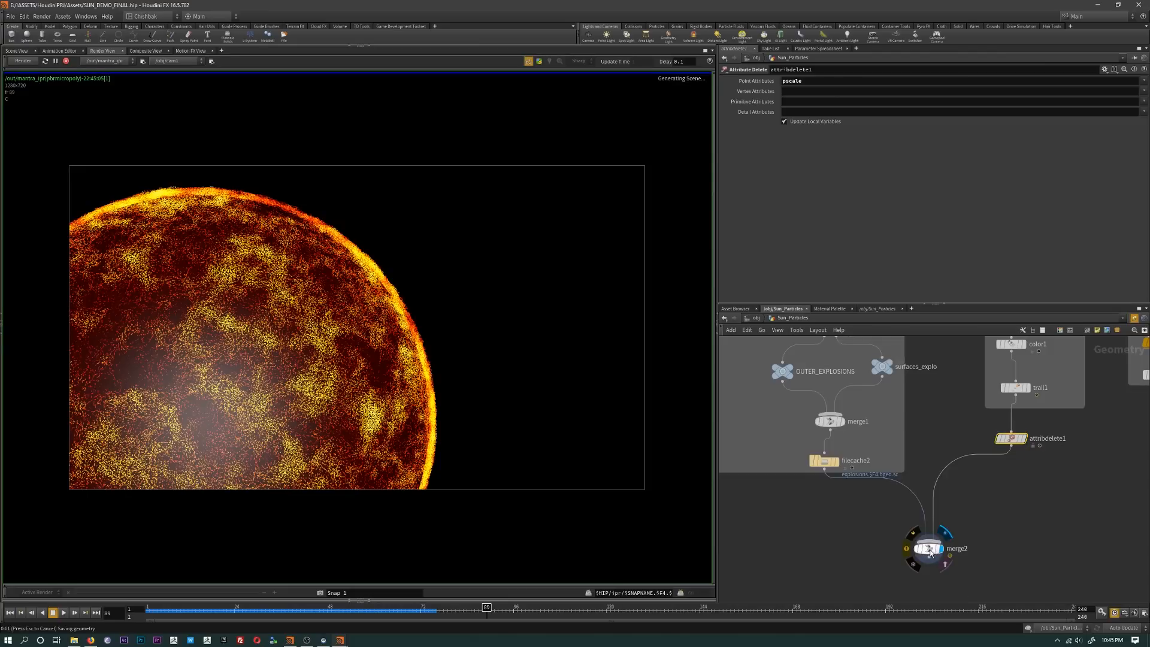
click(930, 549)
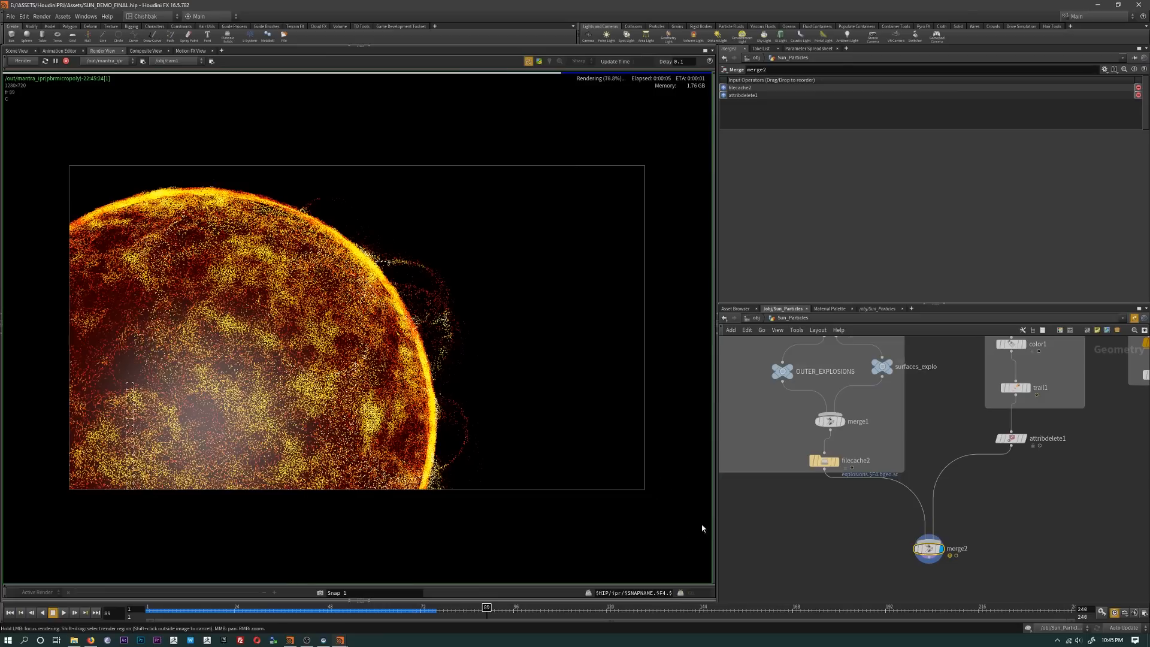
Step: Enable Geometry Velocity Blur in the render sampling settings of the Sun_Particles object
key(u)
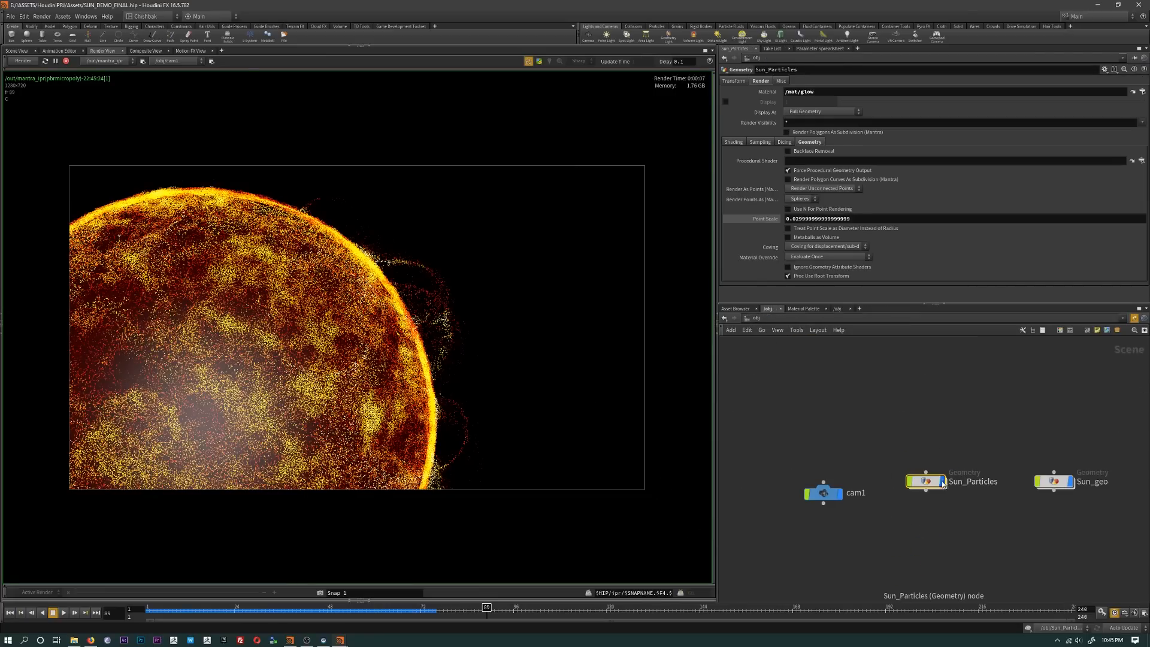
click(780, 81)
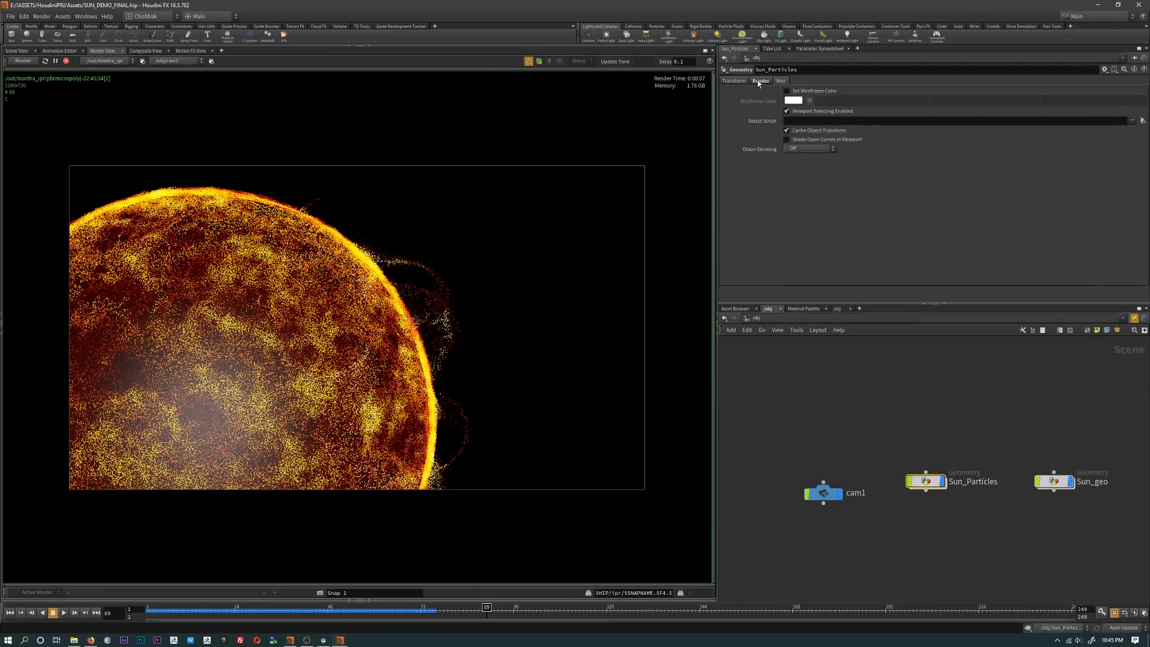
click(760, 80)
click(760, 142)
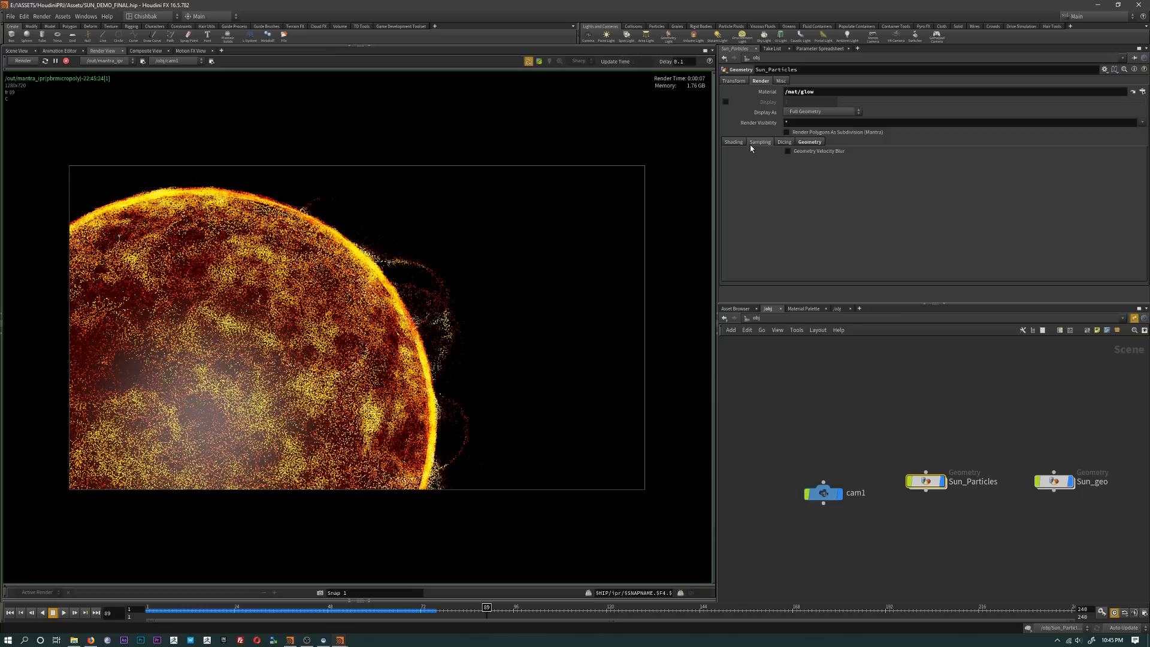
click(788, 152)
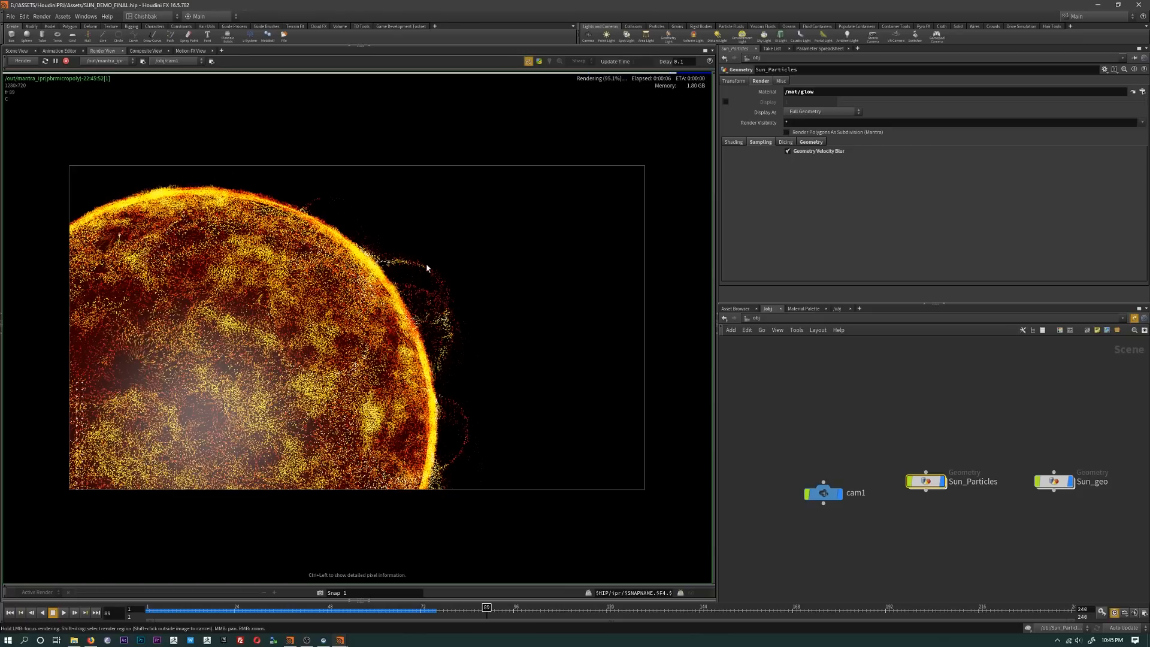
Step: Add an unconnected Attribute Wrangle node below filecache2 inside Sun_Particles
mouse_move(939, 476)
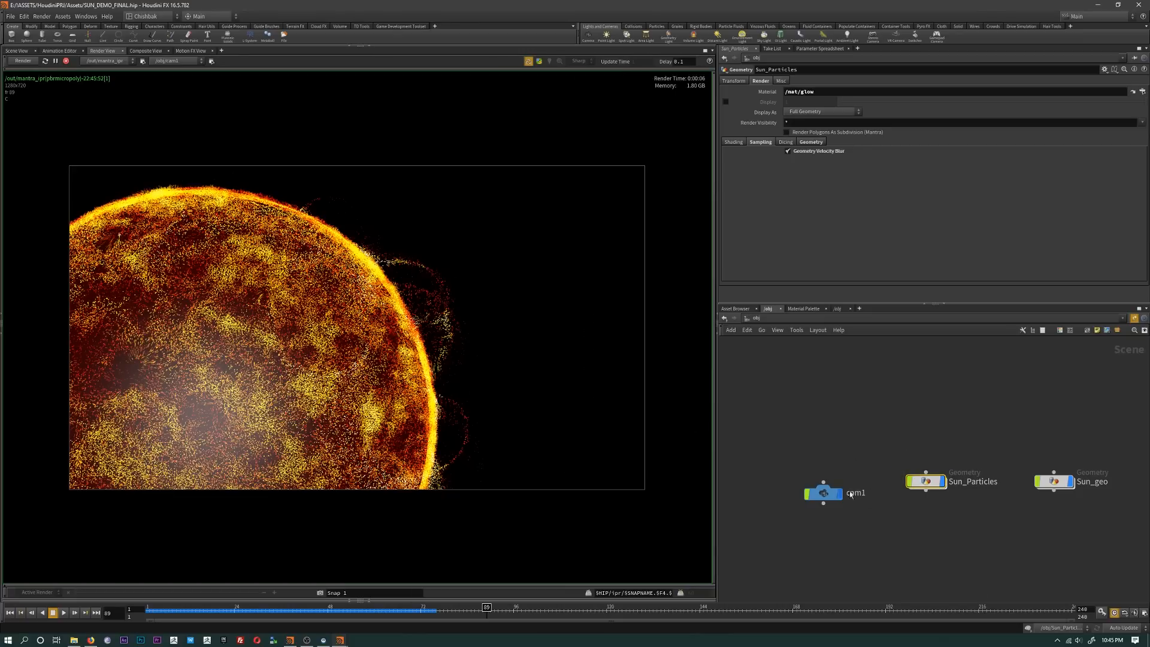
double_click(931, 485)
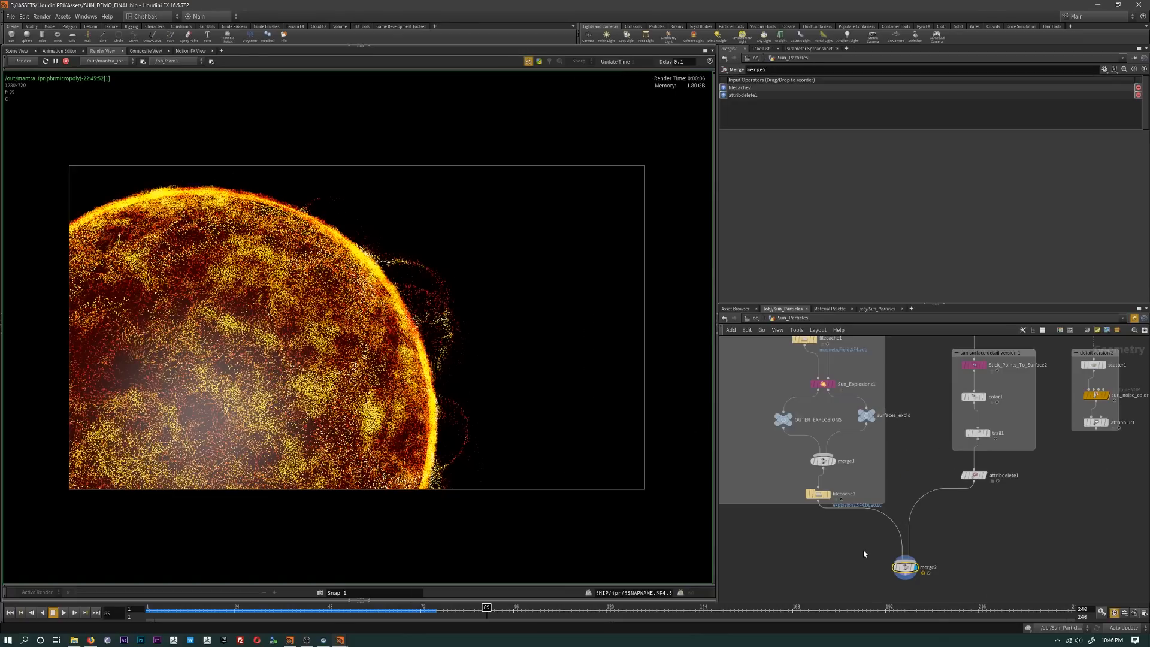
scroll(863, 549, up, 3)
key(Tab)
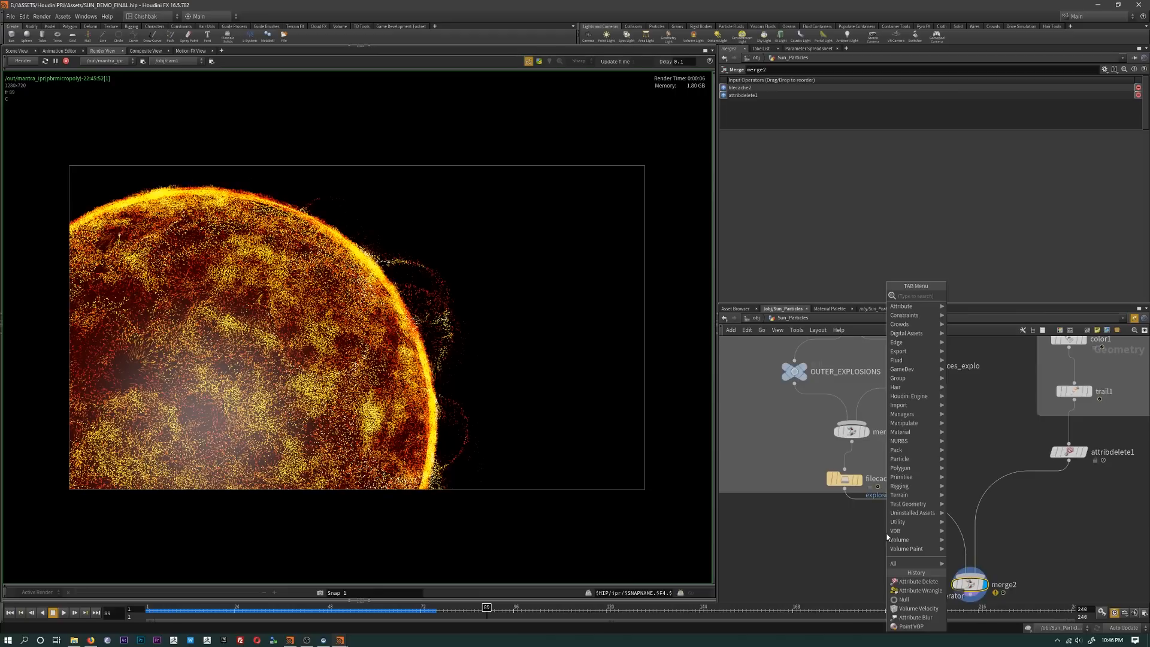
text(wran)
key(Return)
click(887, 535)
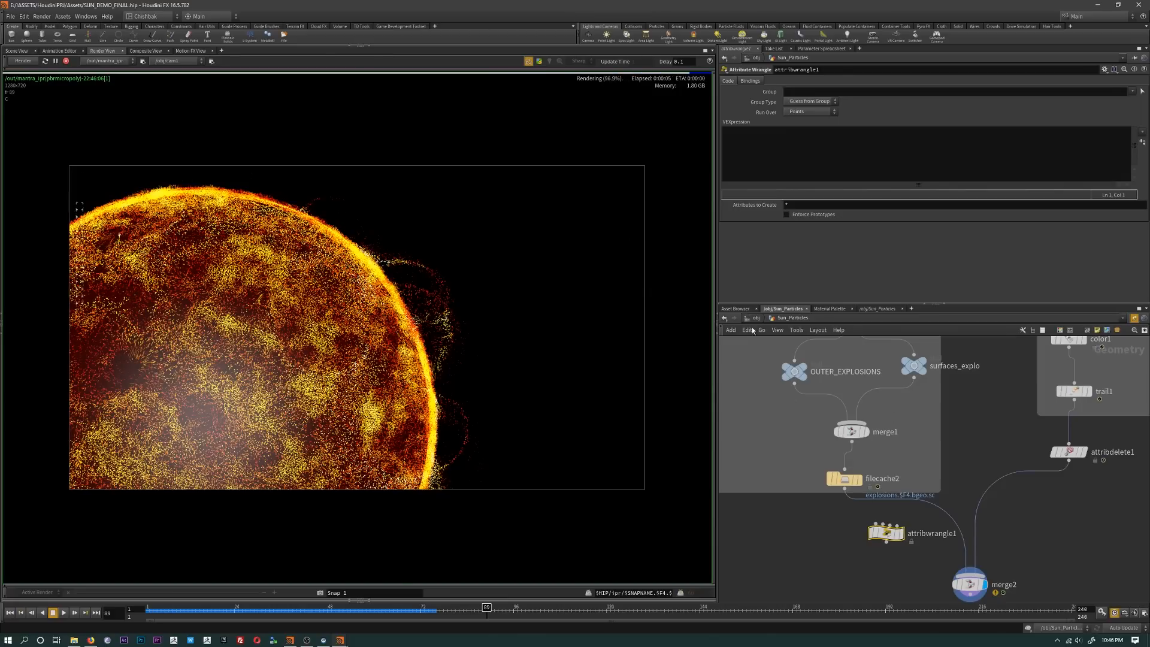
Step: Set the resolution of cam1 to 1920 by 1080
key(u)
click(806, 492)
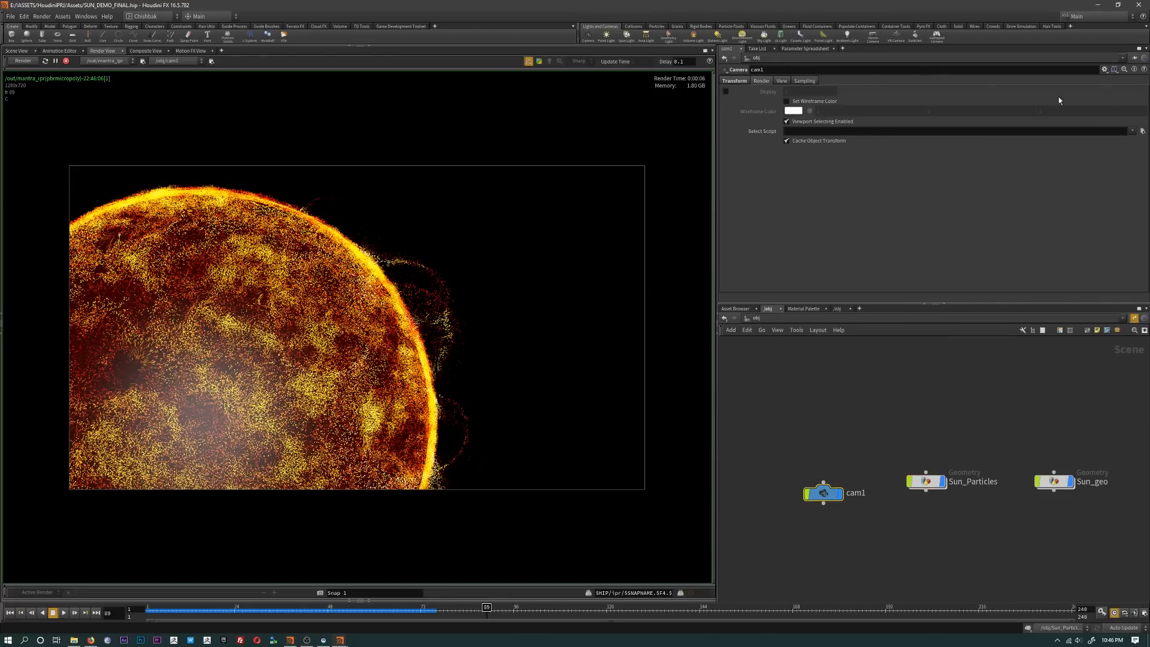
click(781, 81)
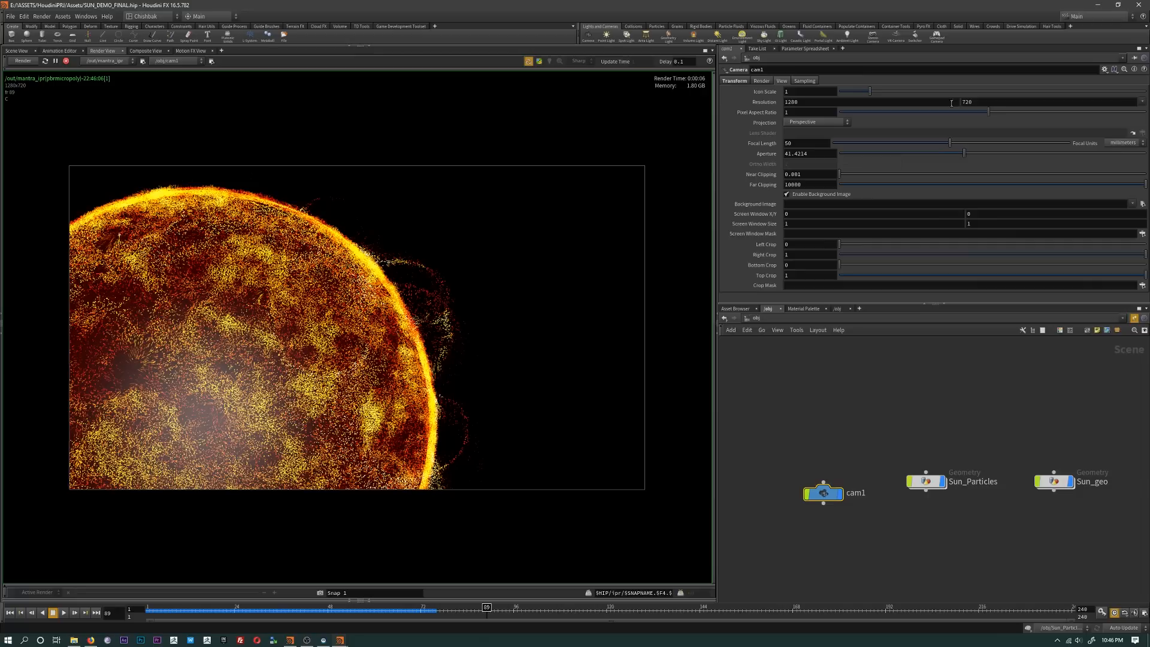
click(1141, 102)
click(1120, 135)
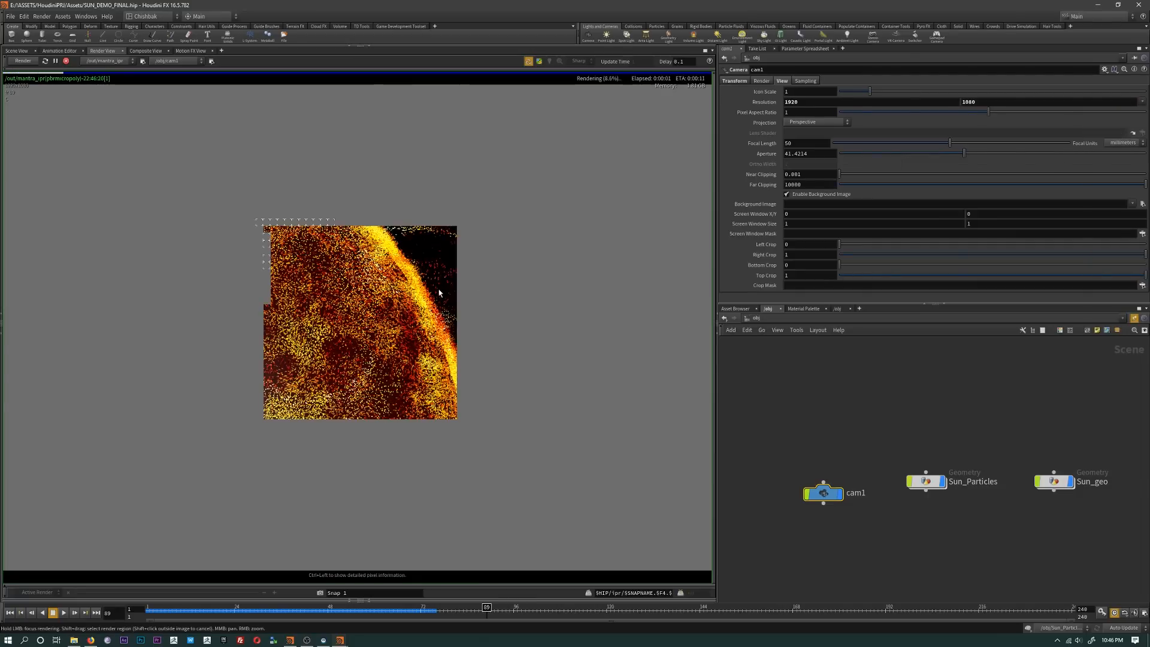
Step: Wire the Attribute Wrangle between filecache2 and merge2 inside Sun_Particles and give it the expression v@v=v@v*2;
click(932, 484)
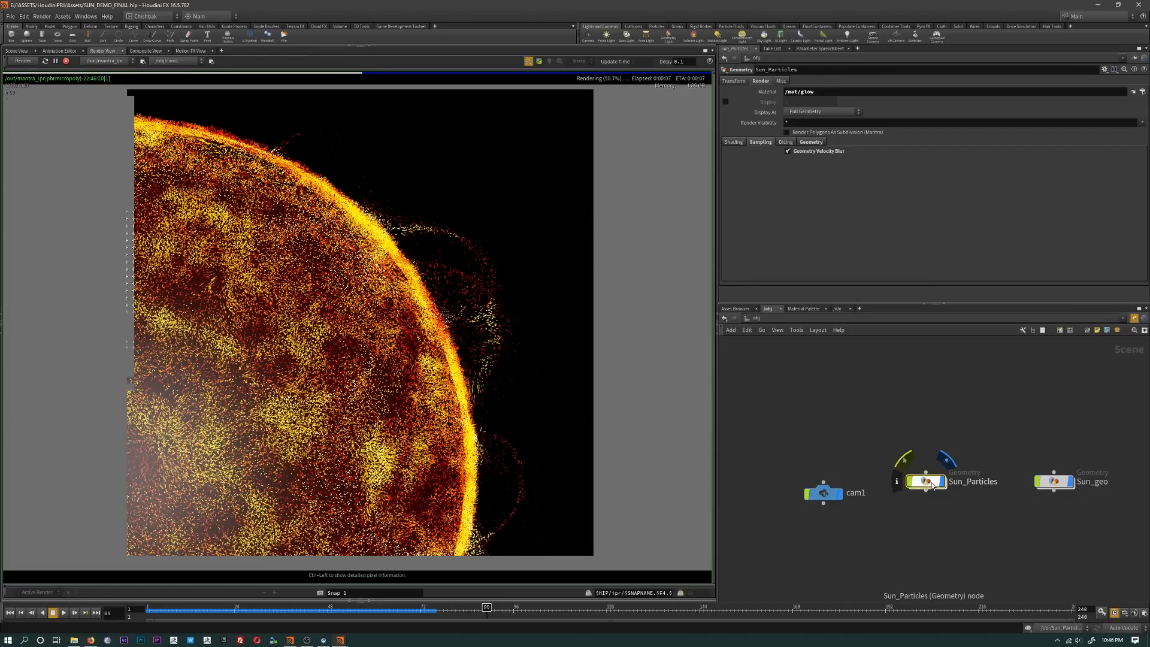
double_click(933, 485)
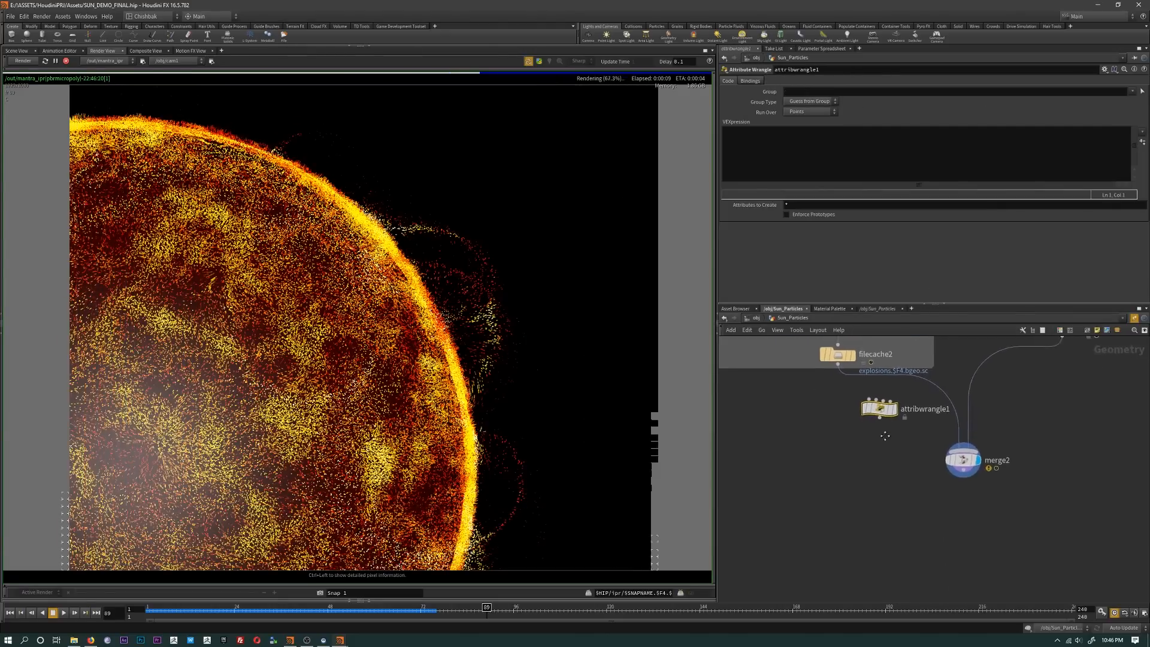
click(750, 135)
text(v@)
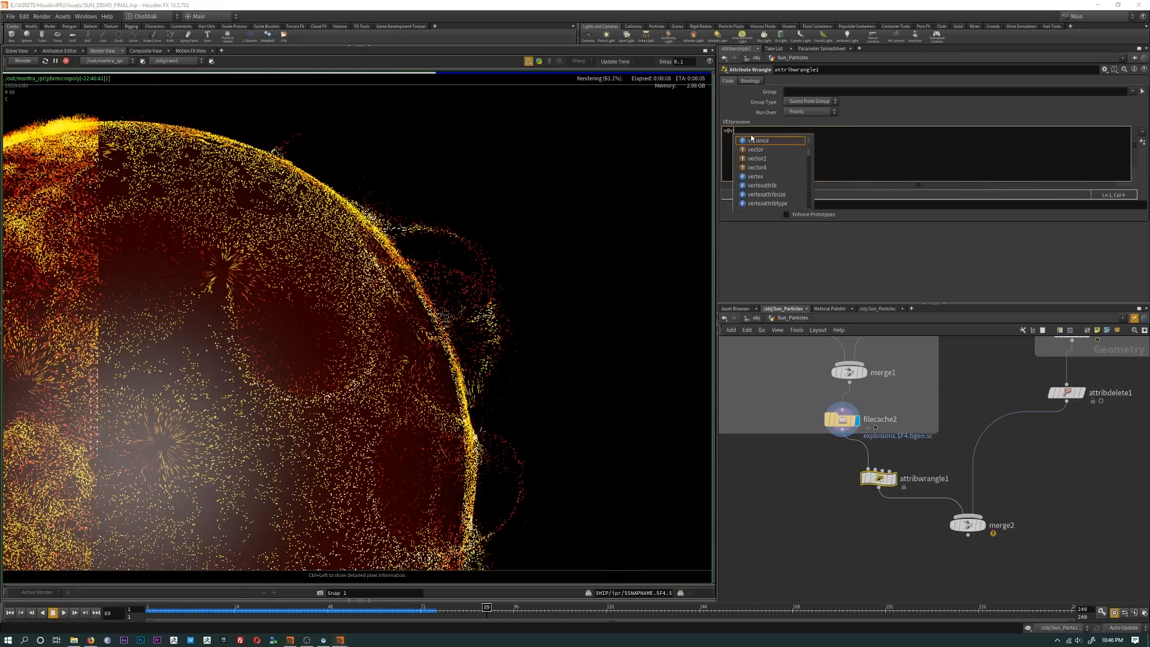
text(v=)
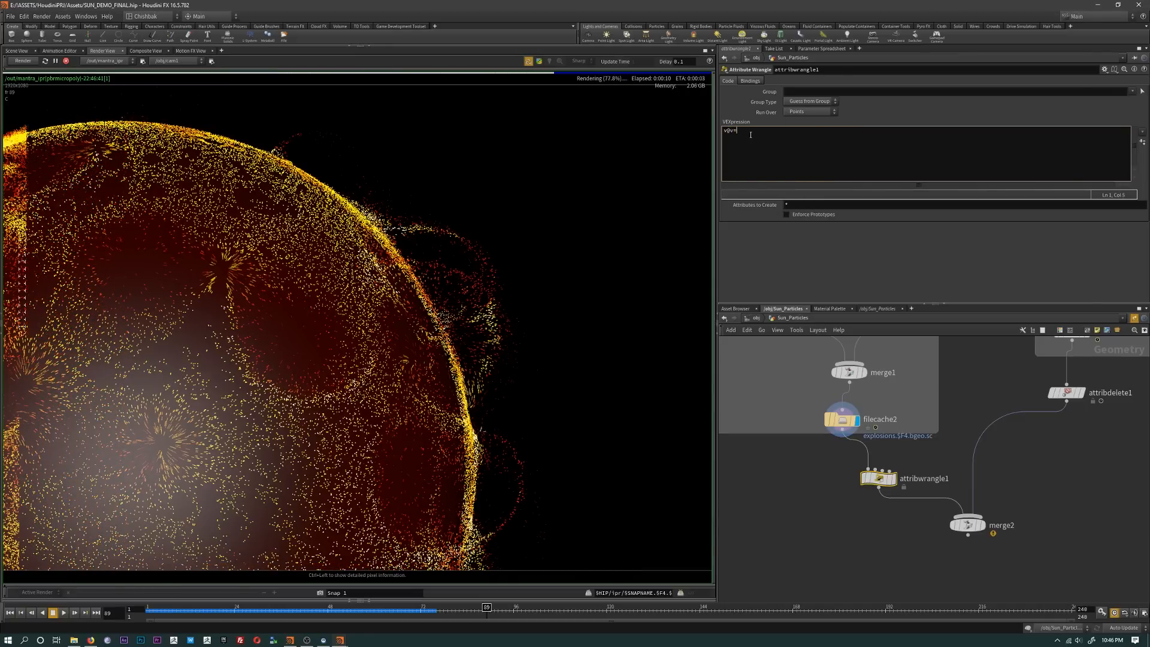
text(v@)
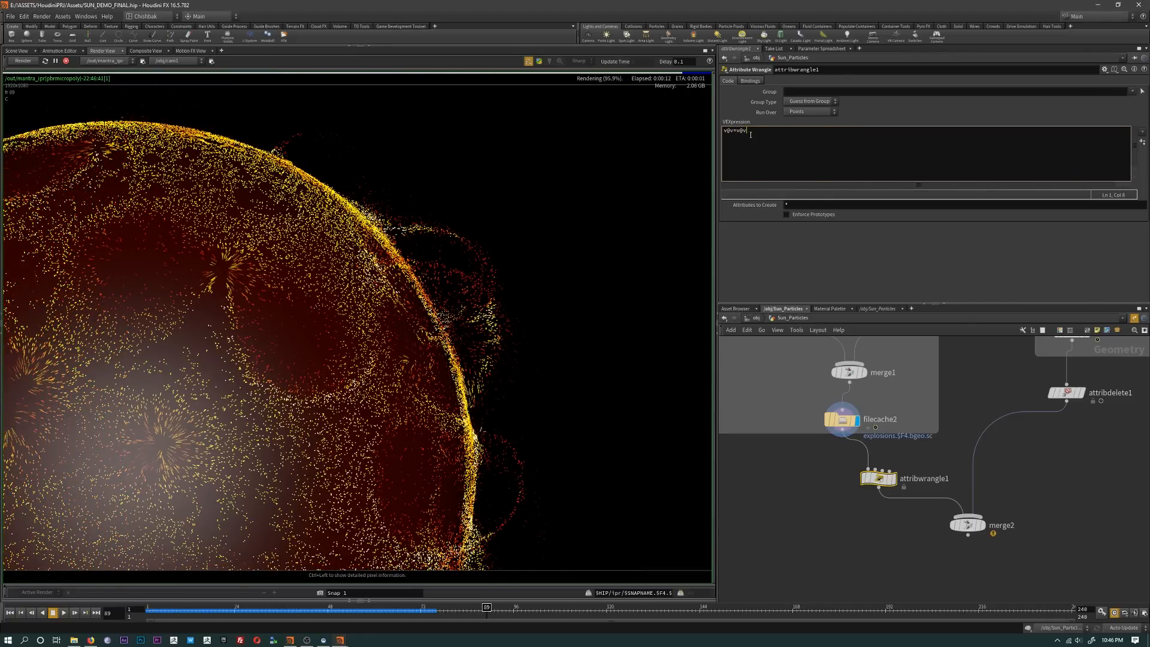
text(v*2;)
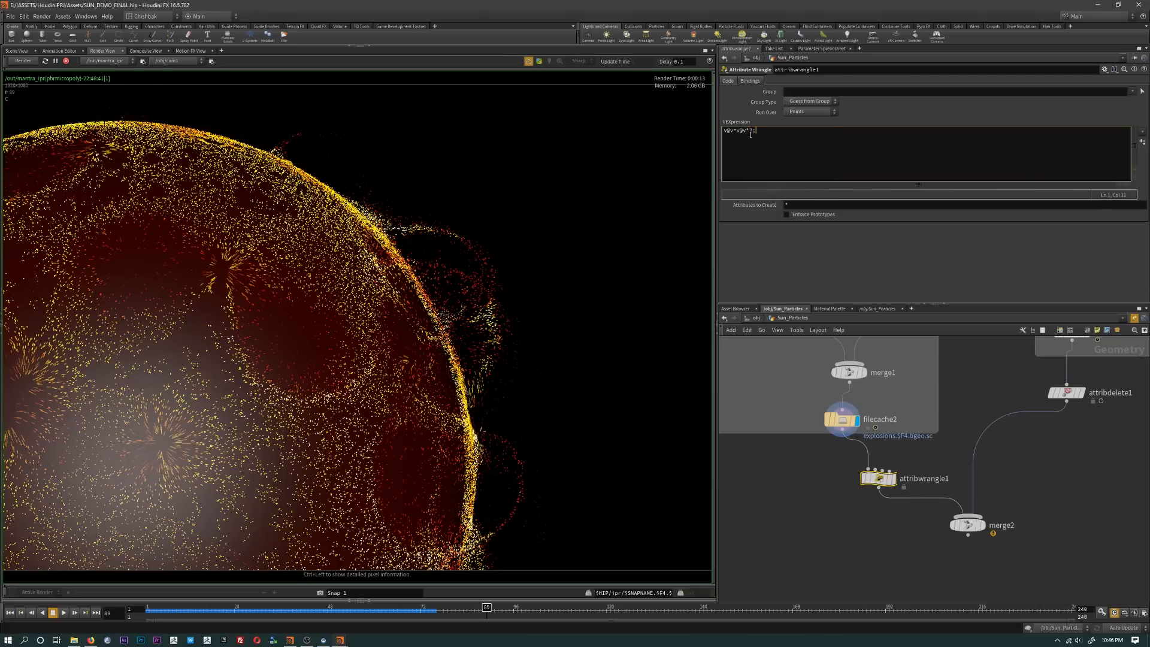
click(952, 250)
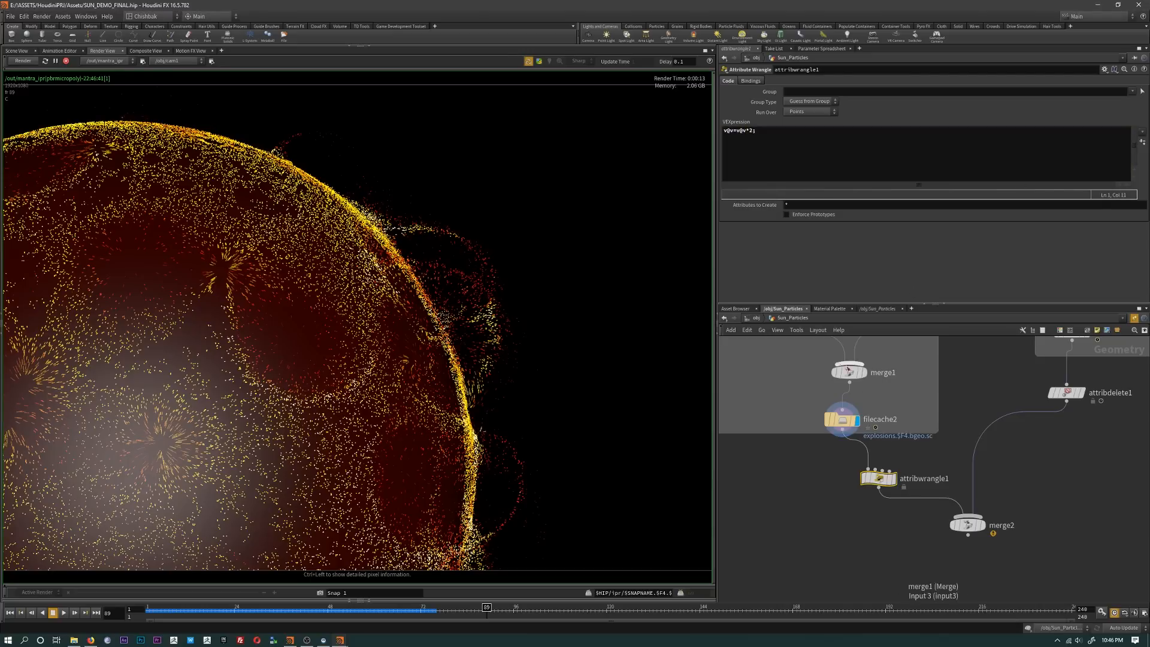
Step: Display attribwrangle1 to test-render the explosions' velocity blur, and return the display to merge2
mouse_move(896, 485)
click(898, 460)
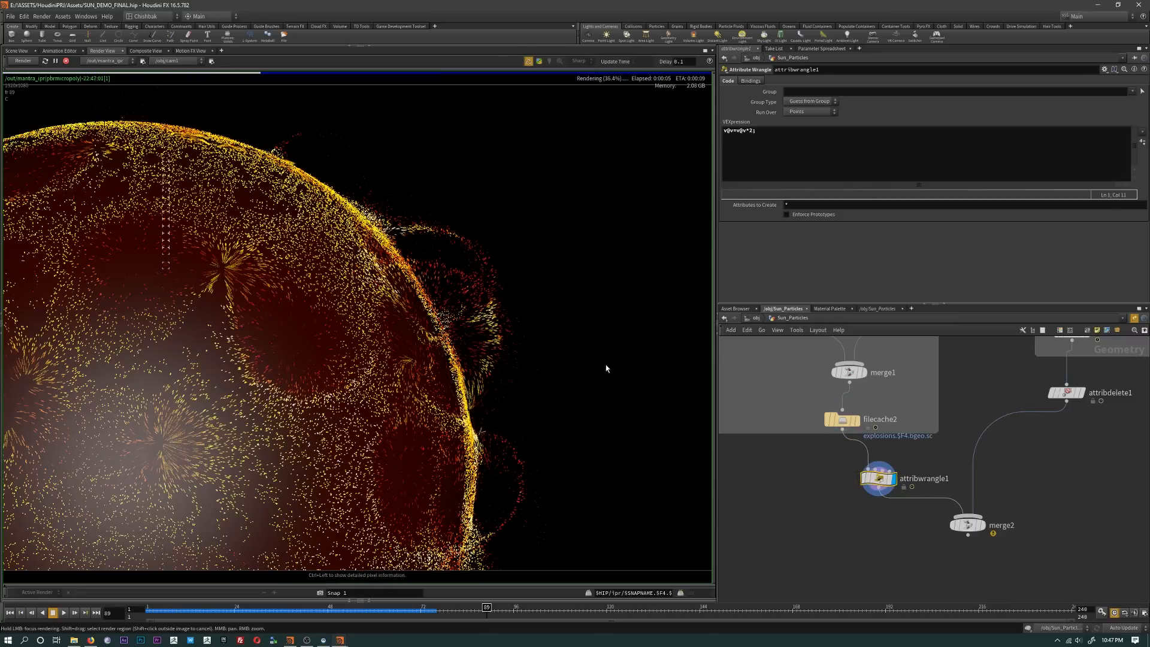
click(980, 527)
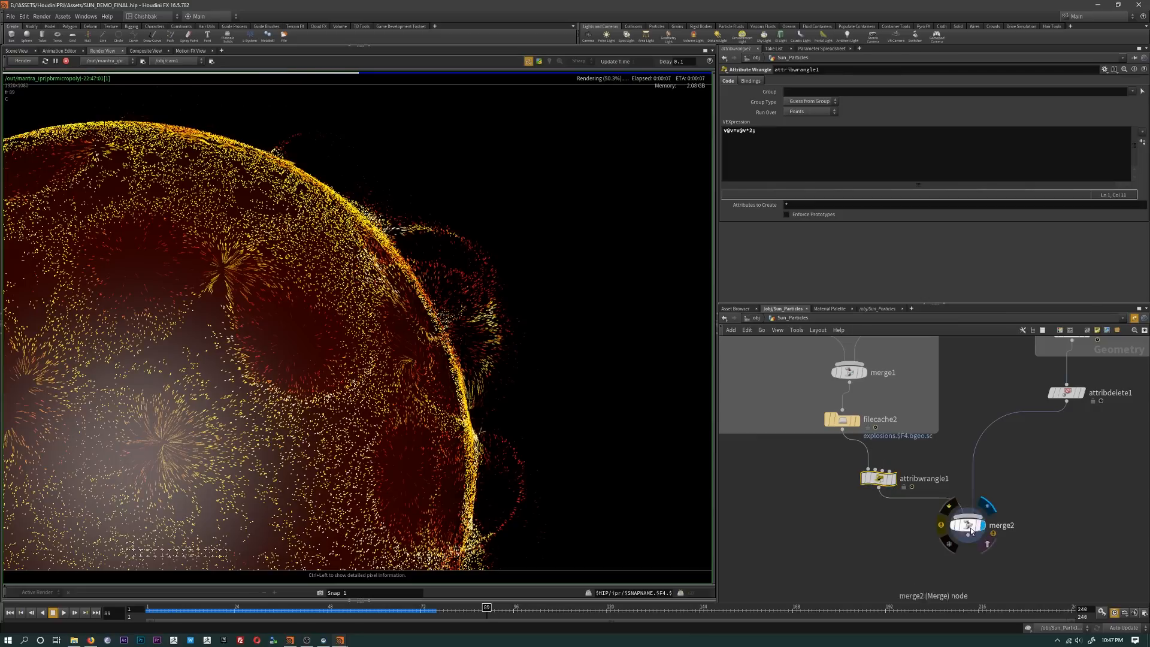
click(970, 530)
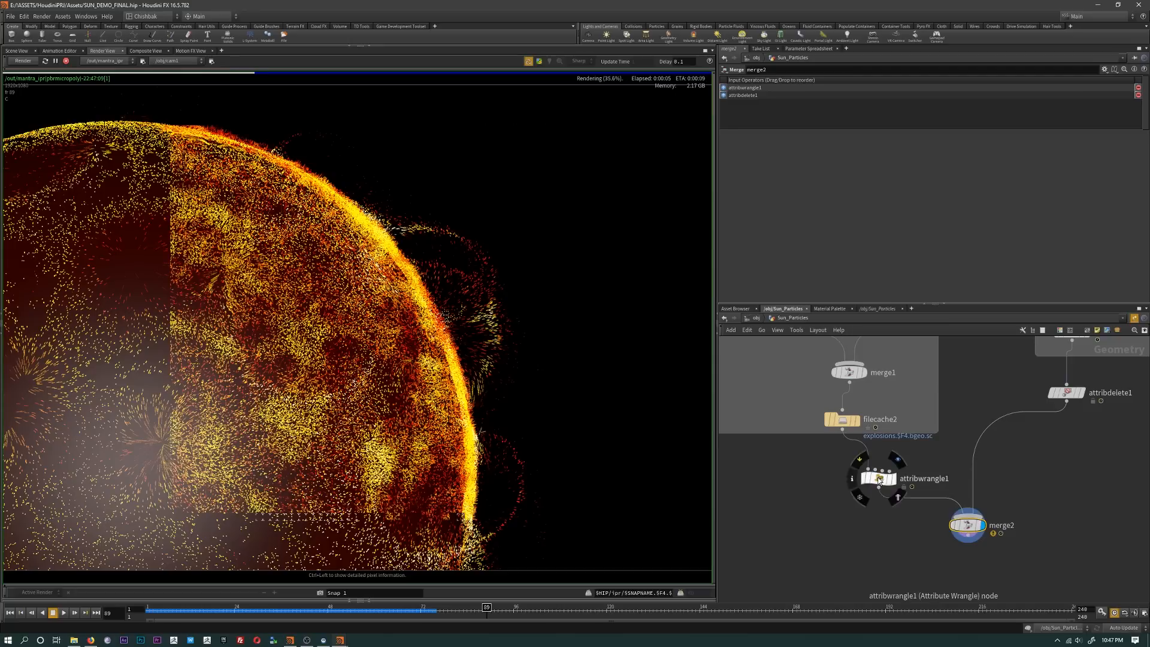
Step: Rename attribwrangle1 to multyply_Velocity
click(879, 478)
double_click(923, 478)
text(multyply_Velocity)
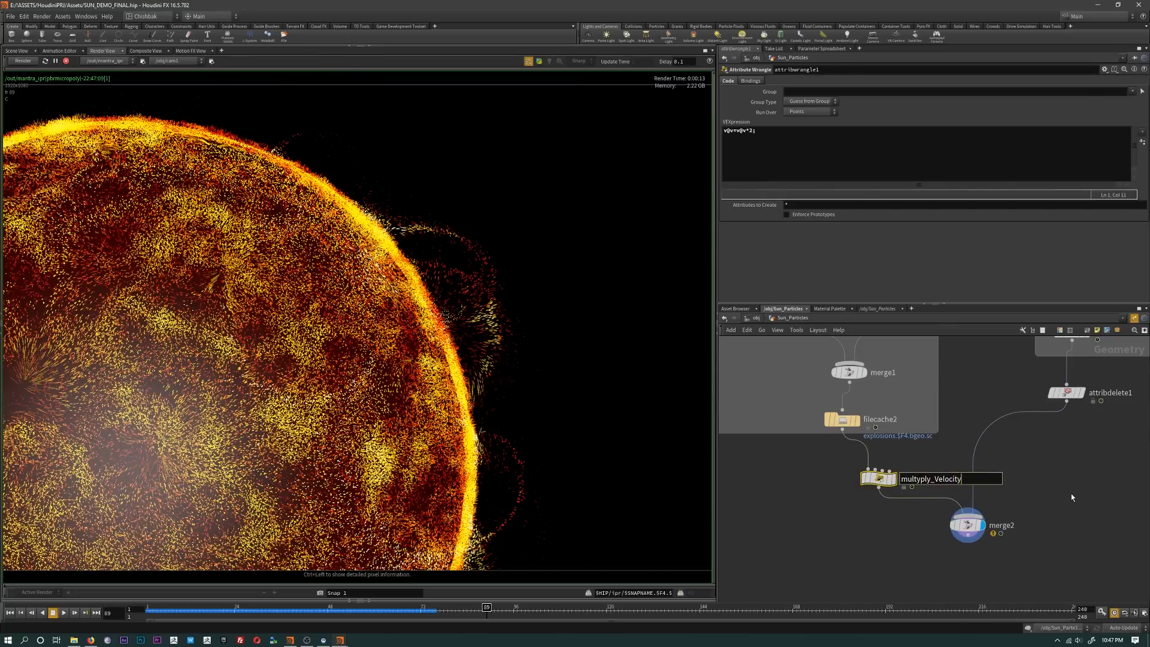
key(Return)
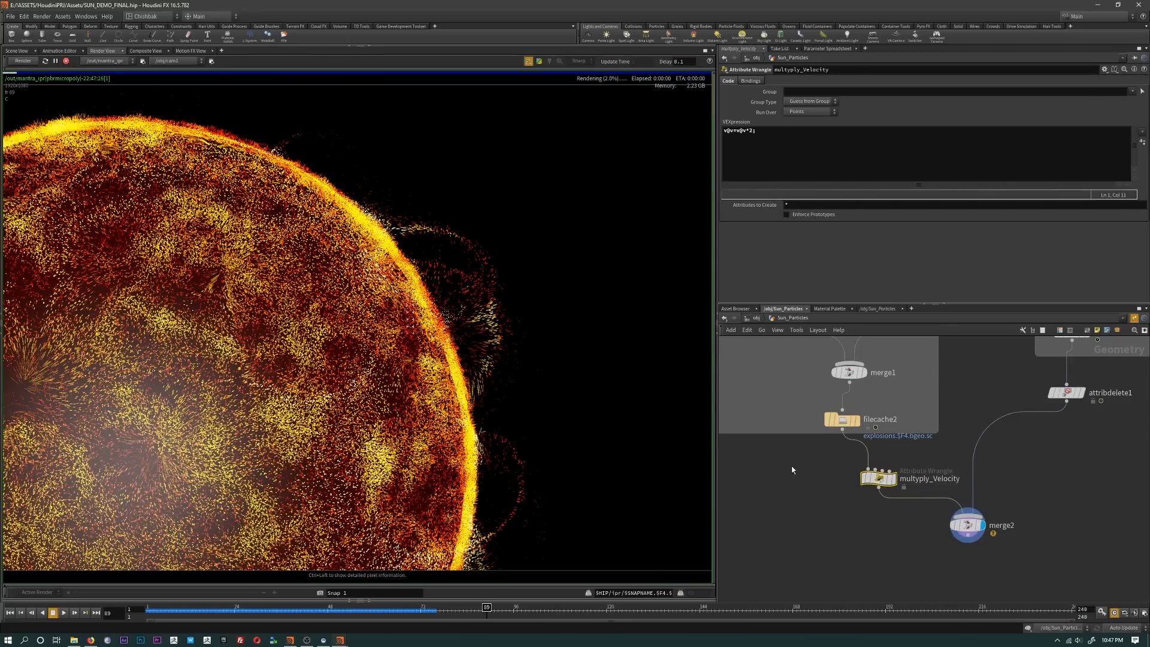
Step: Insert a copy of the multyply_Velocity wrangle between attribdelete1 and merge2, and display merge2 for rendering
click(892, 479)
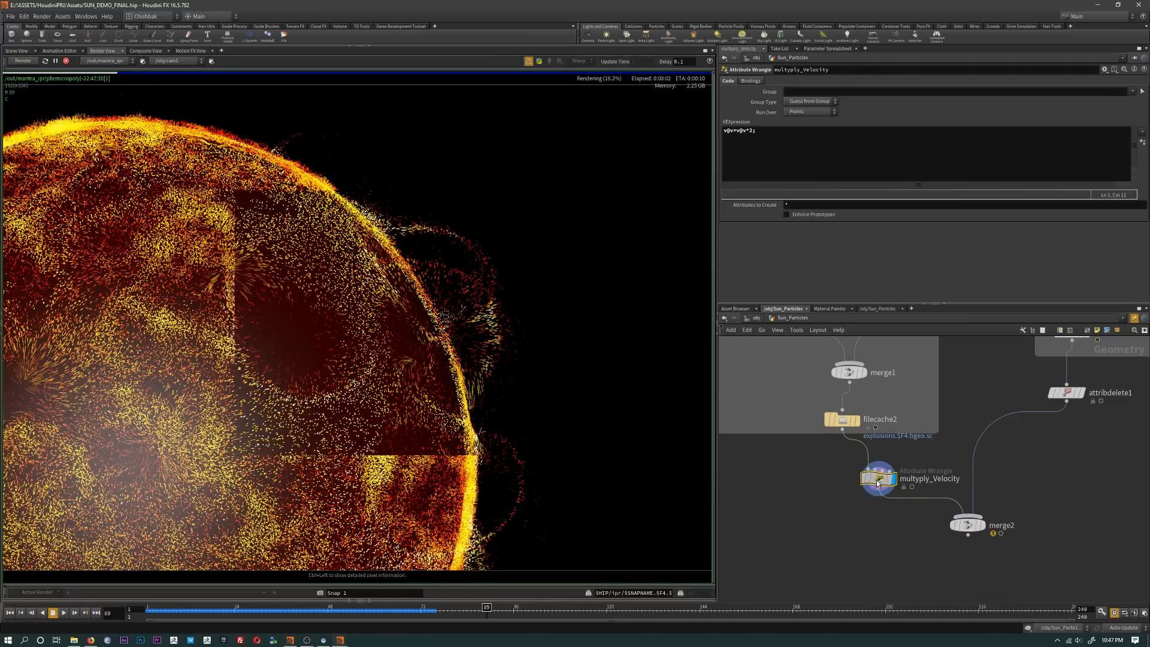
key(ctrl+v)
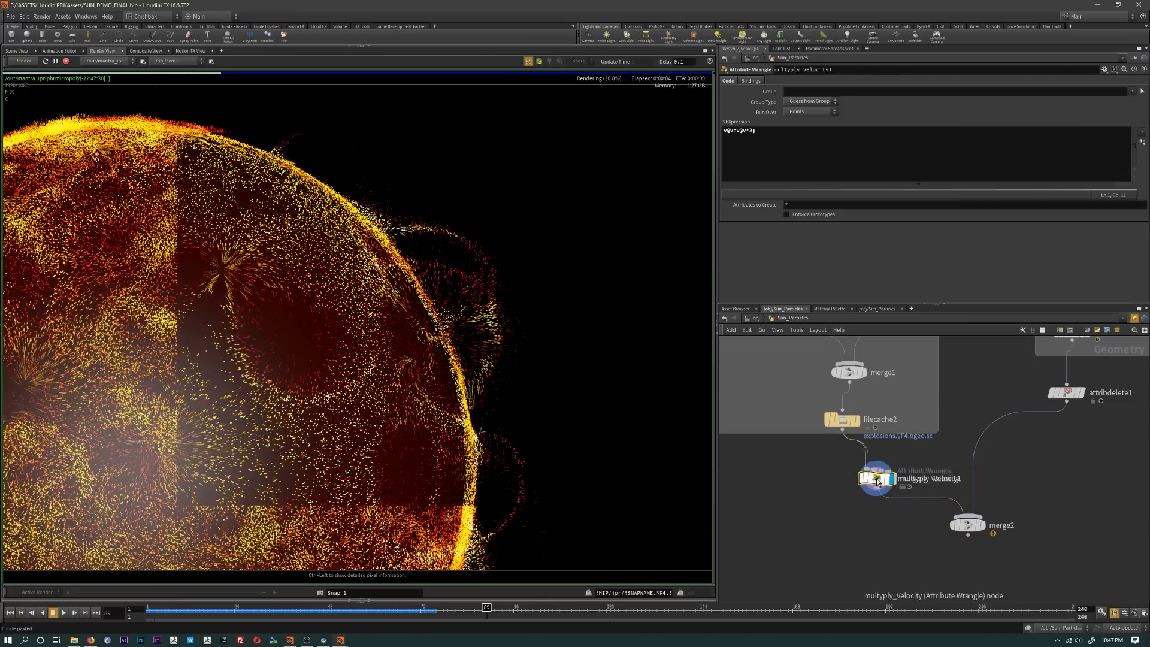
drag(876, 479, 987, 446)
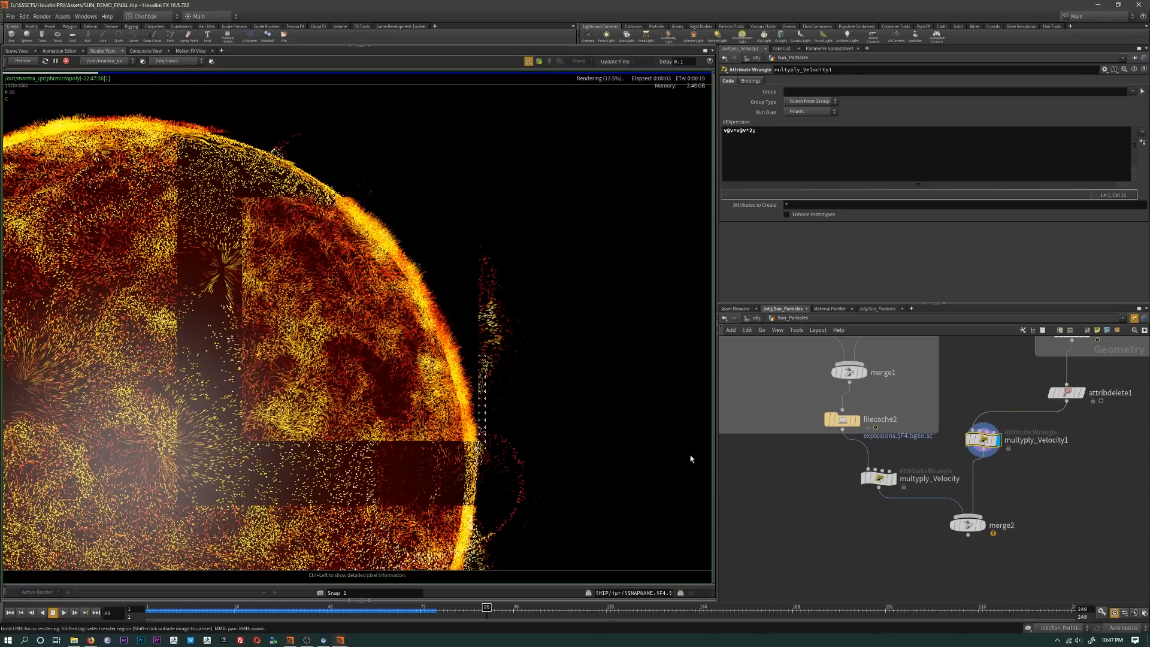
drag(983, 444, 988, 461)
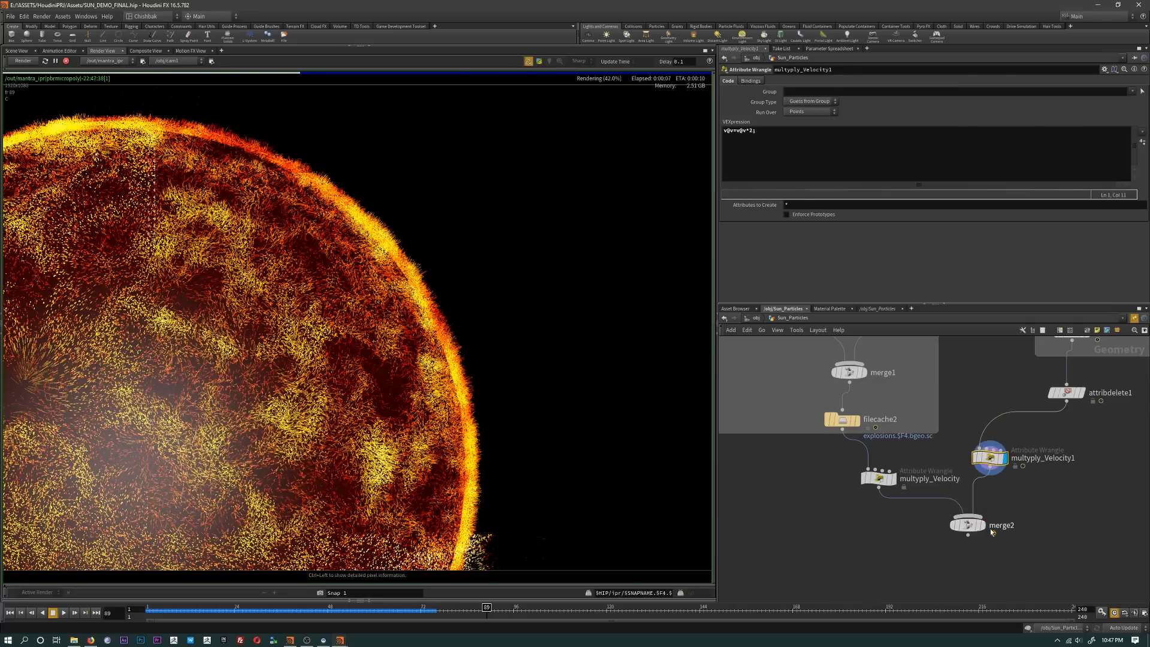
click(968, 525)
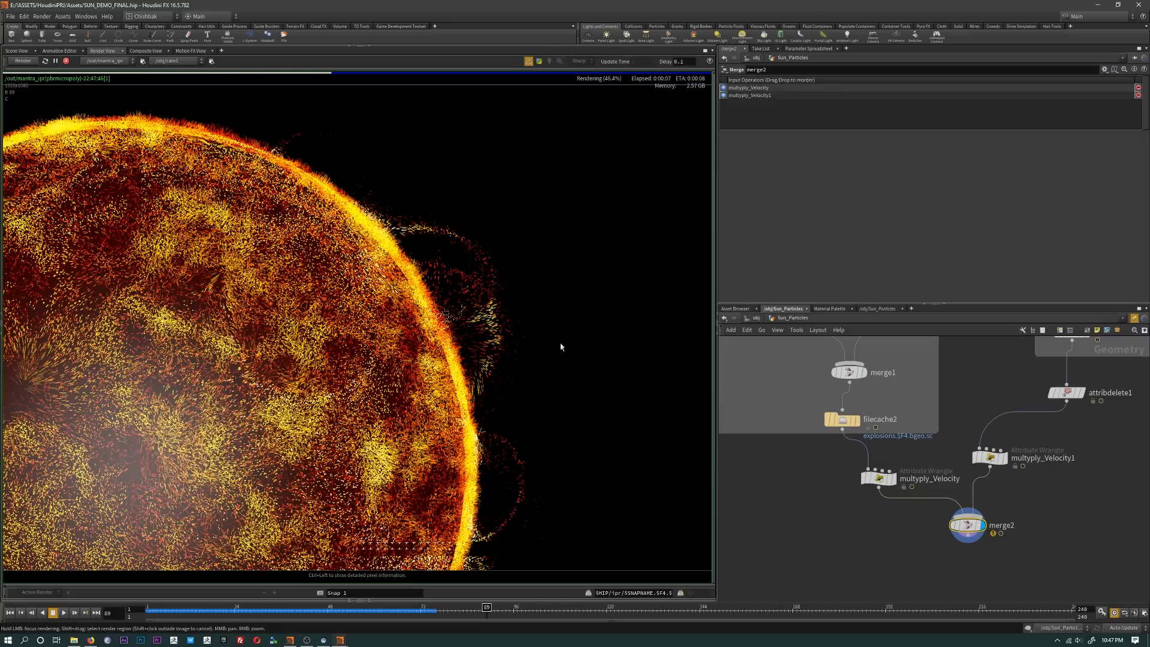
Step: Reframe the cam1 view onto the sun's upper edge and its outer explosions, and render the new framing
click(756, 318)
click(17, 50)
right_drag(421, 337, 302, 327)
middle_drag(303, 327, 384, 262)
drag(414, 306, 430, 280)
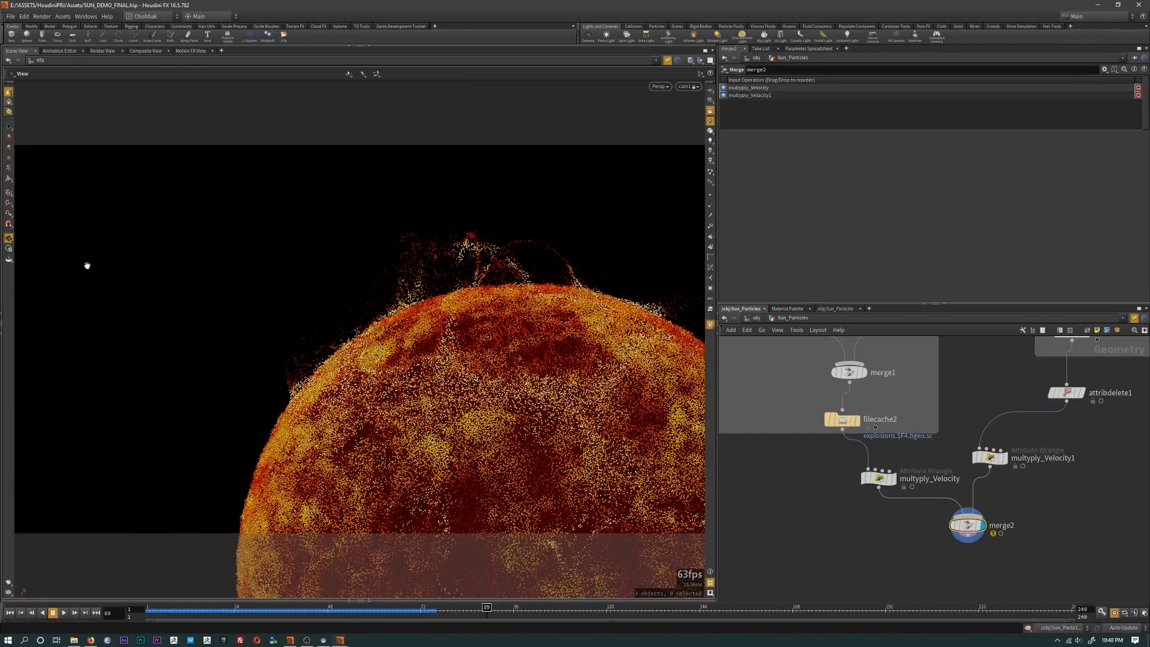
click(102, 51)
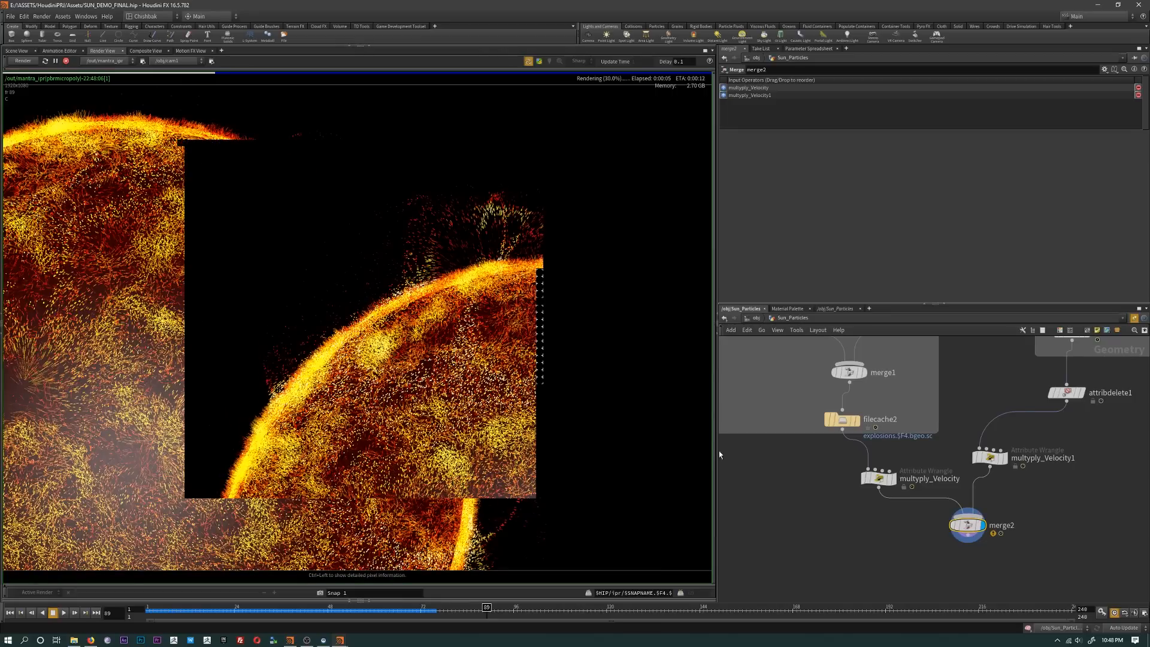
scroll(1048, 497, down, 1)
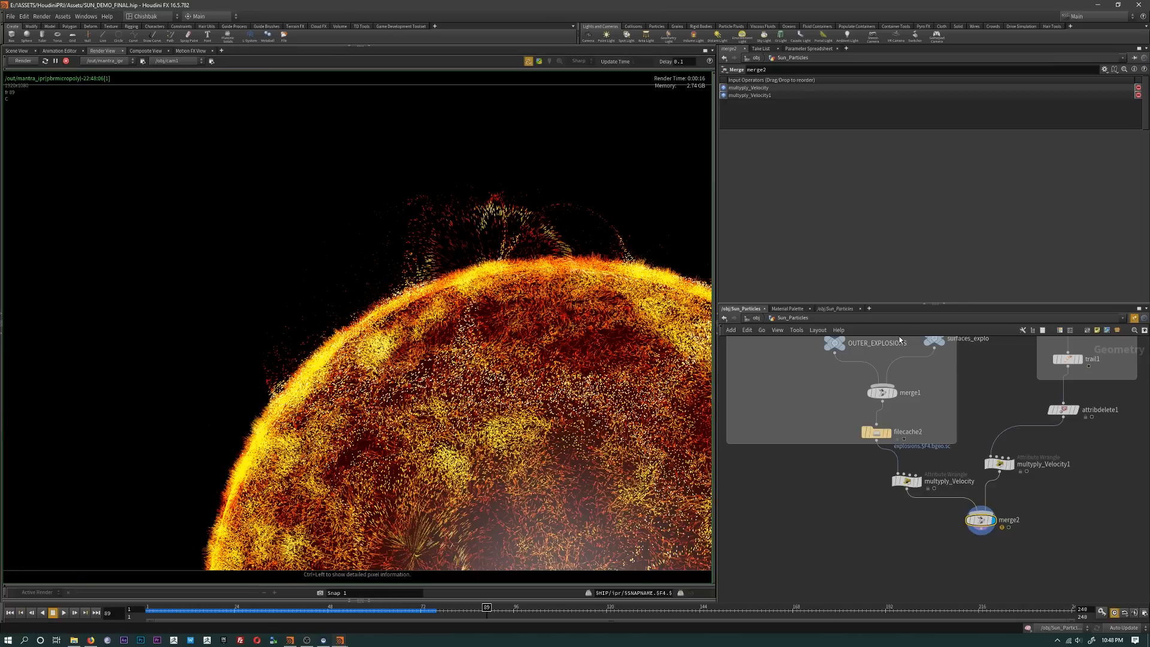
Step: Assign the /mat/constant material to the Sun_geo object
click(754, 318)
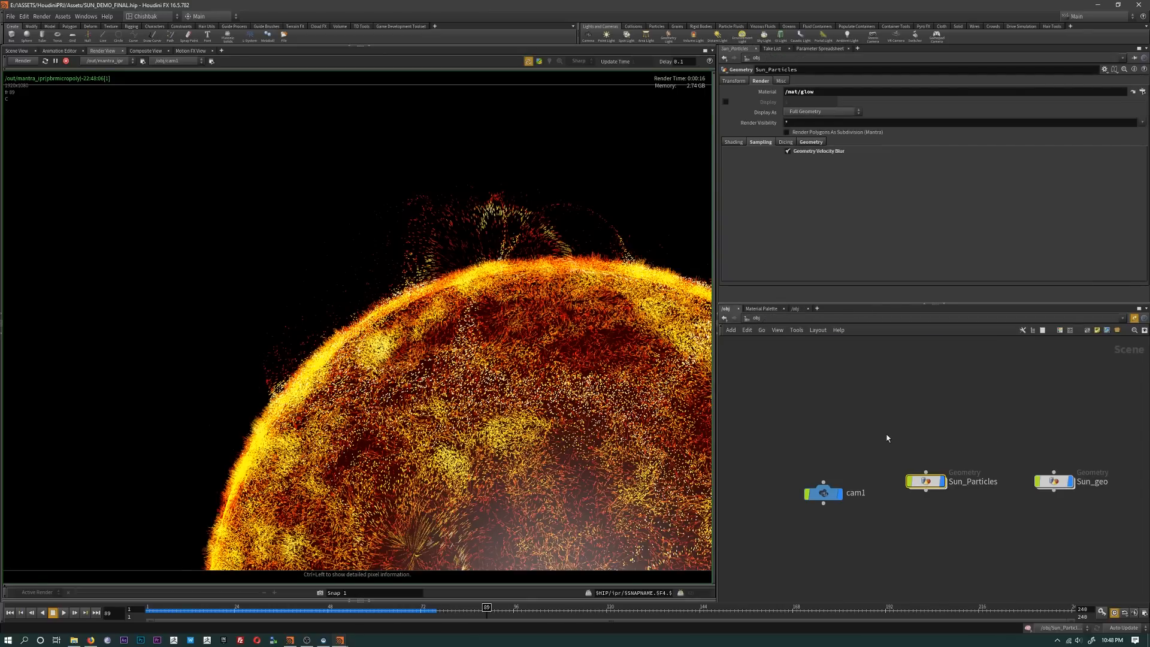
click(1043, 485)
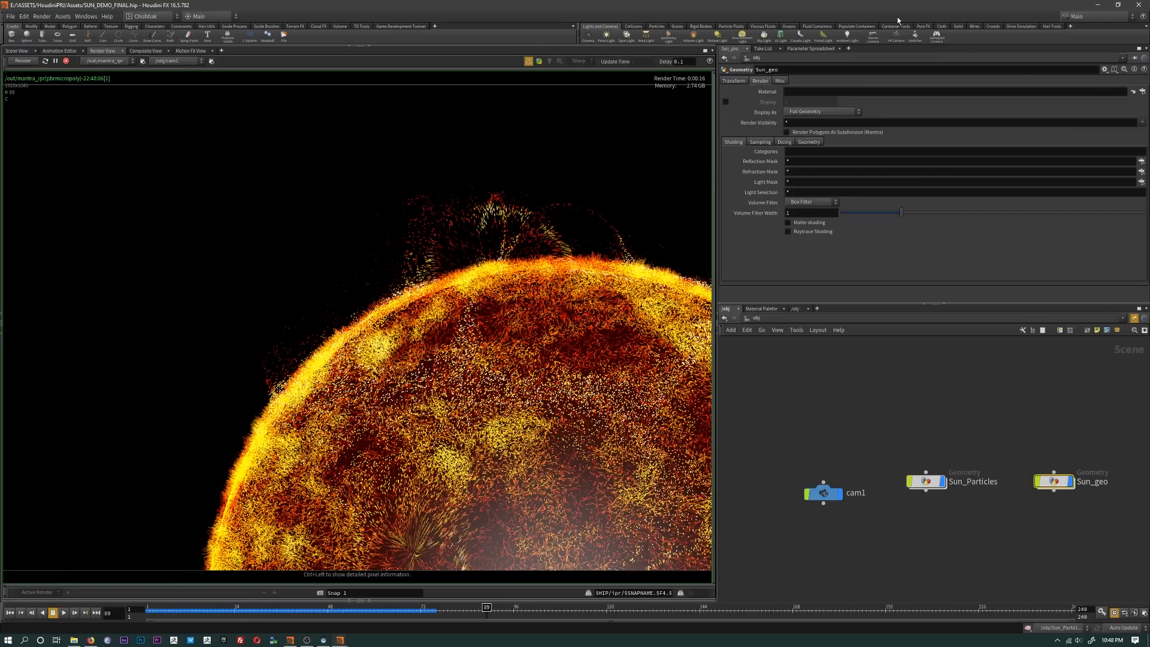
click(1138, 95)
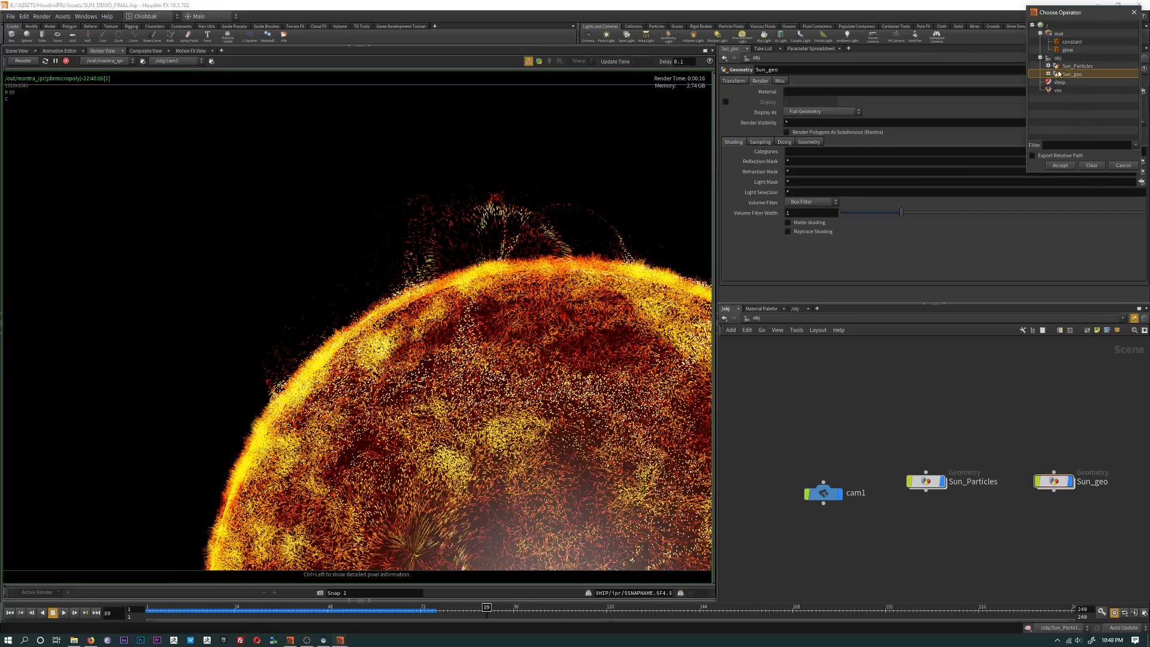
click(1071, 42)
click(1060, 165)
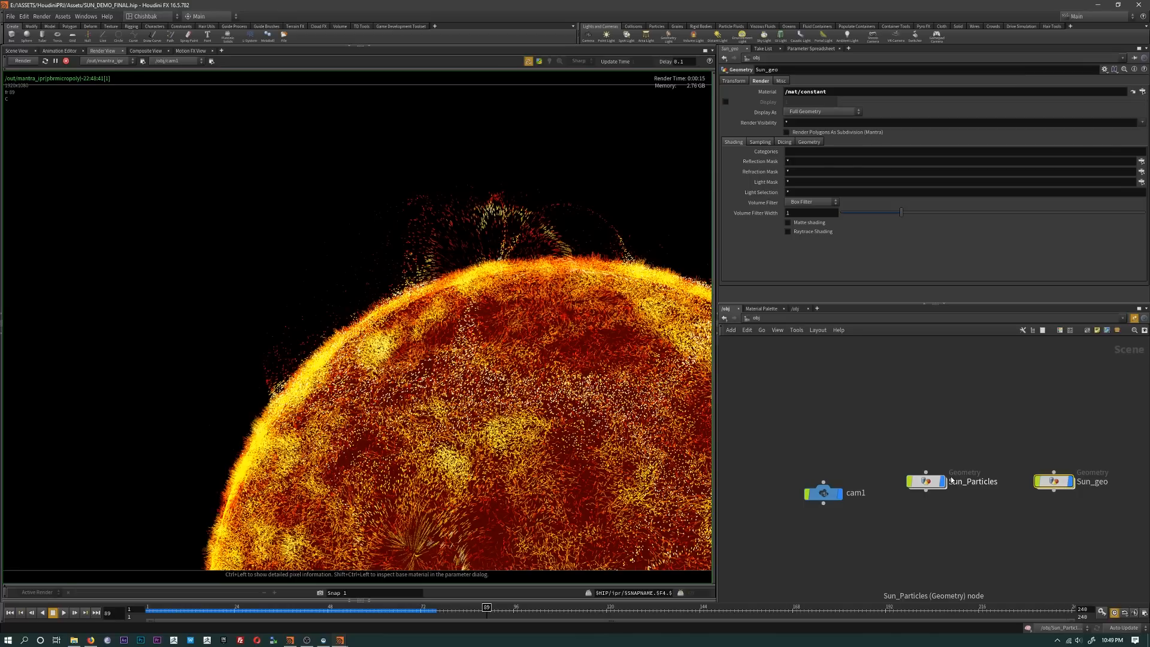
Step: Examine the Sun_Particles node network, including the sphere1 node that feeds its branches
mouse_move(931, 490)
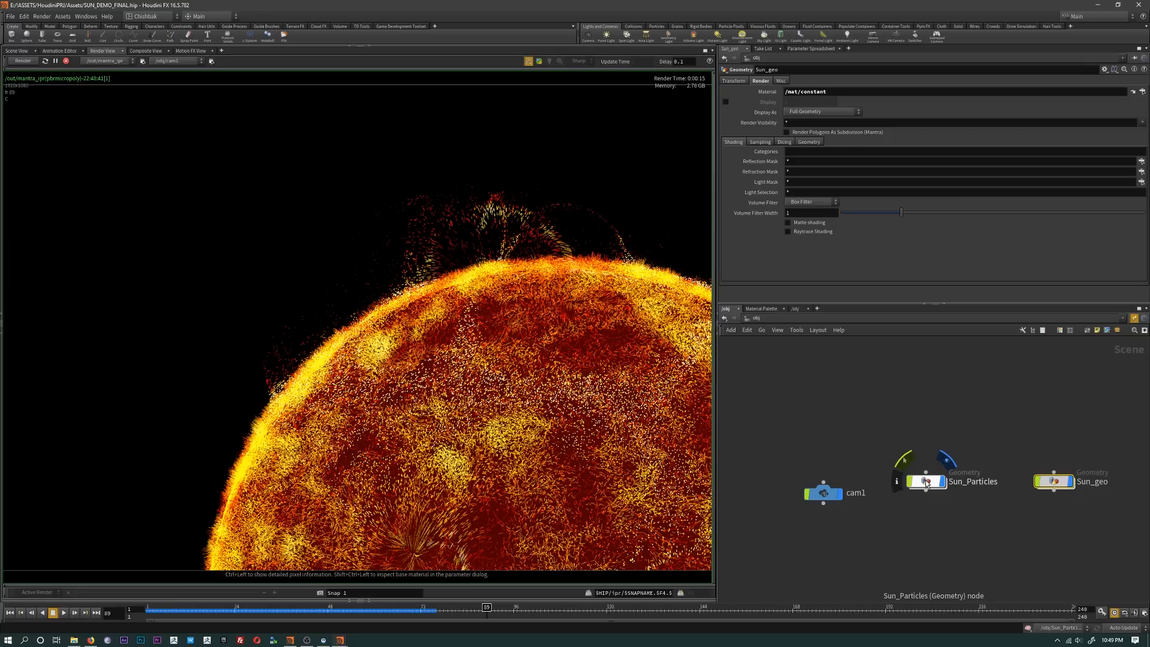
double_click(927, 483)
key(h)
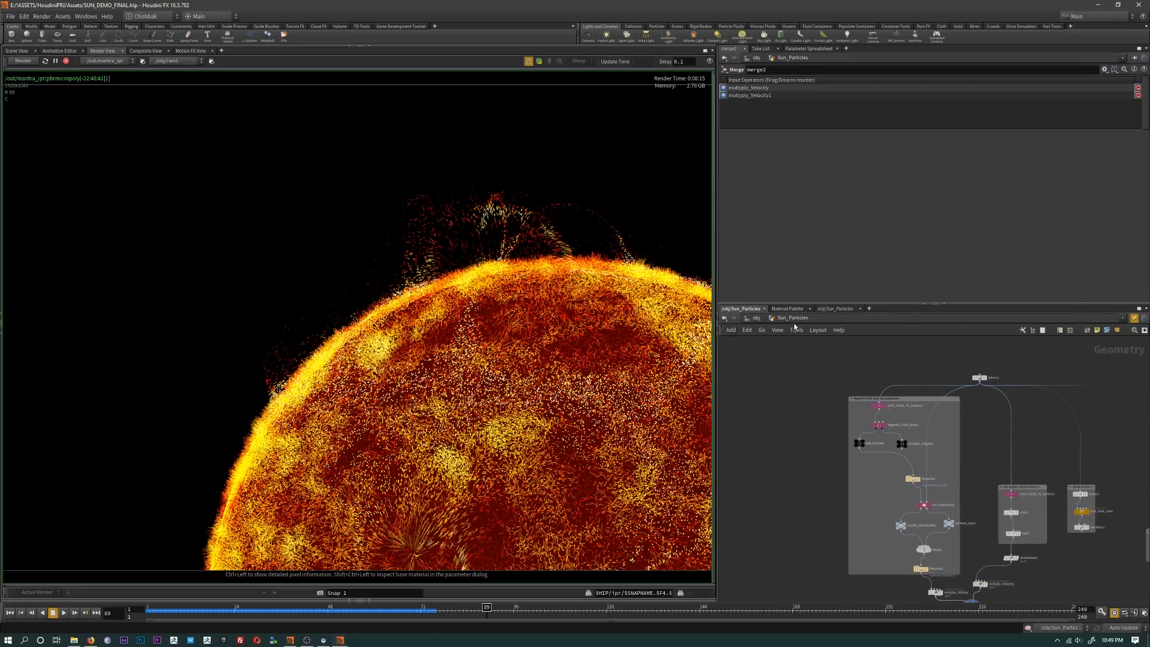
click(973, 366)
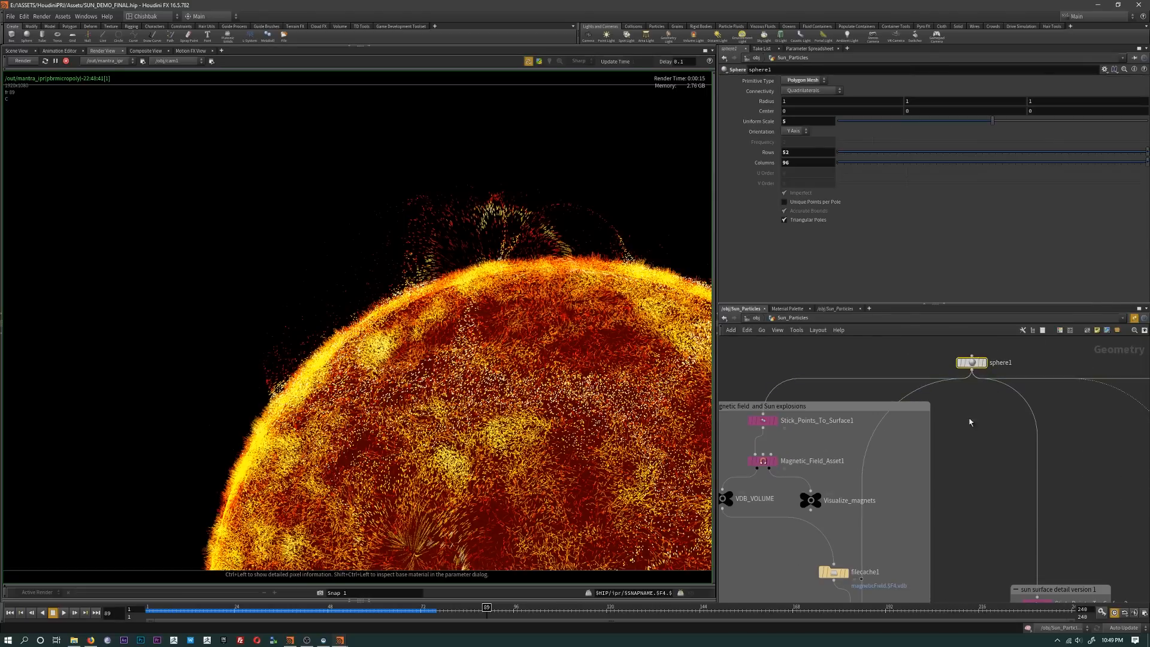
middle_drag(976, 478, 978, 450)
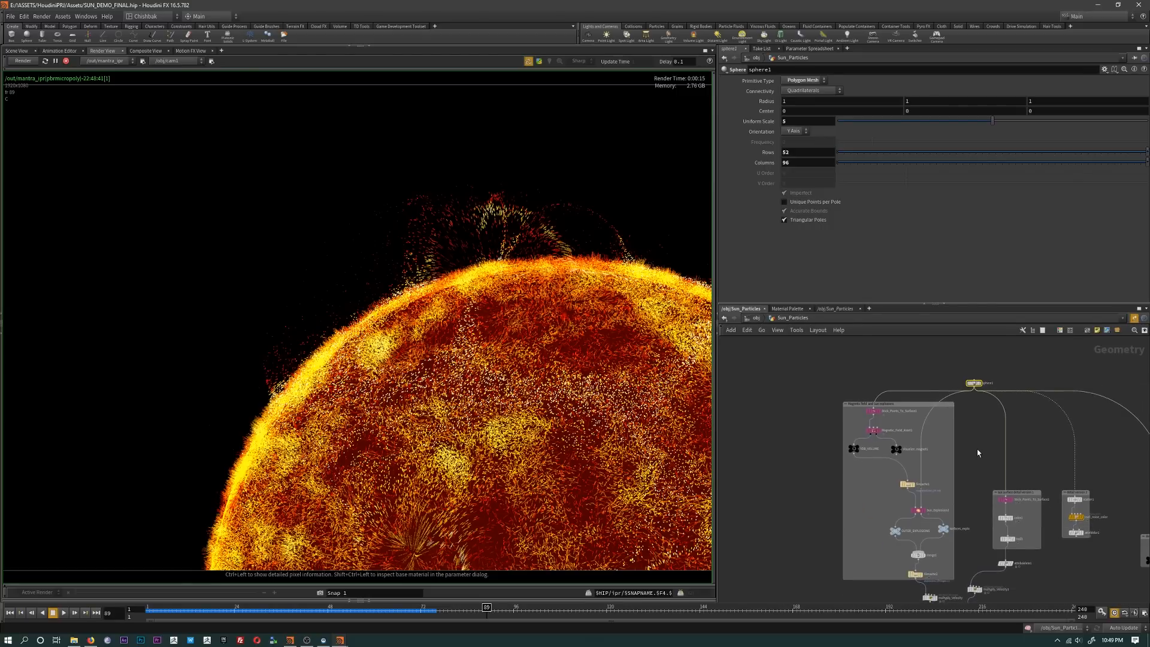
middle_drag(784, 491, 752, 450)
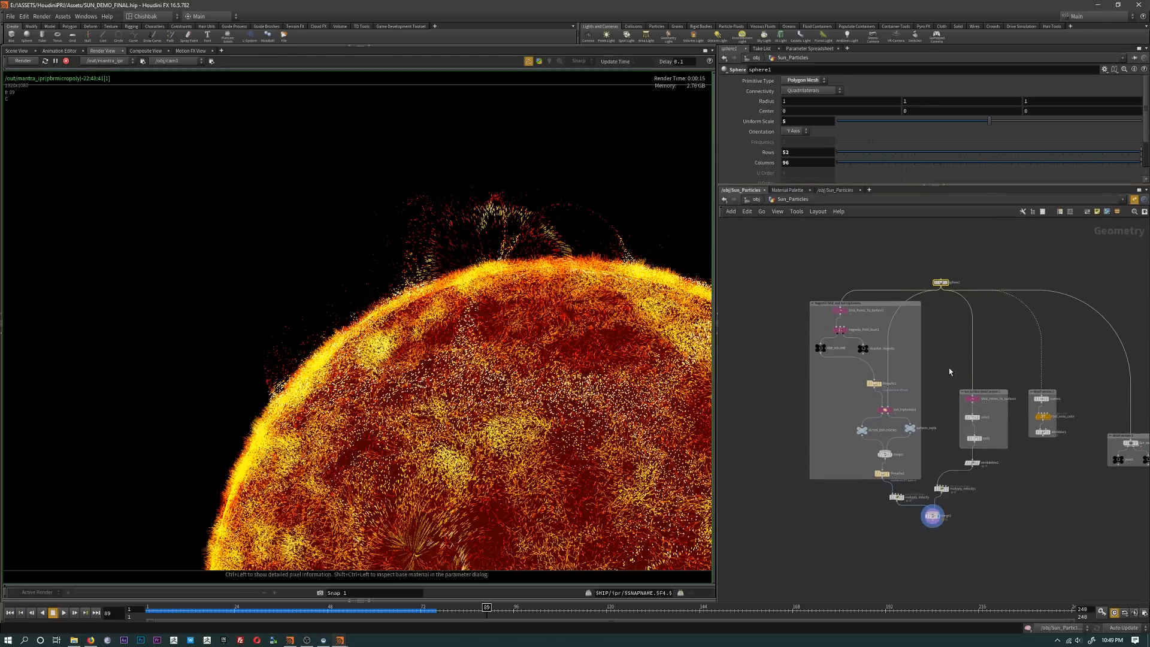
scroll(947, 398, up, 2)
middle_drag(997, 382, 1006, 441)
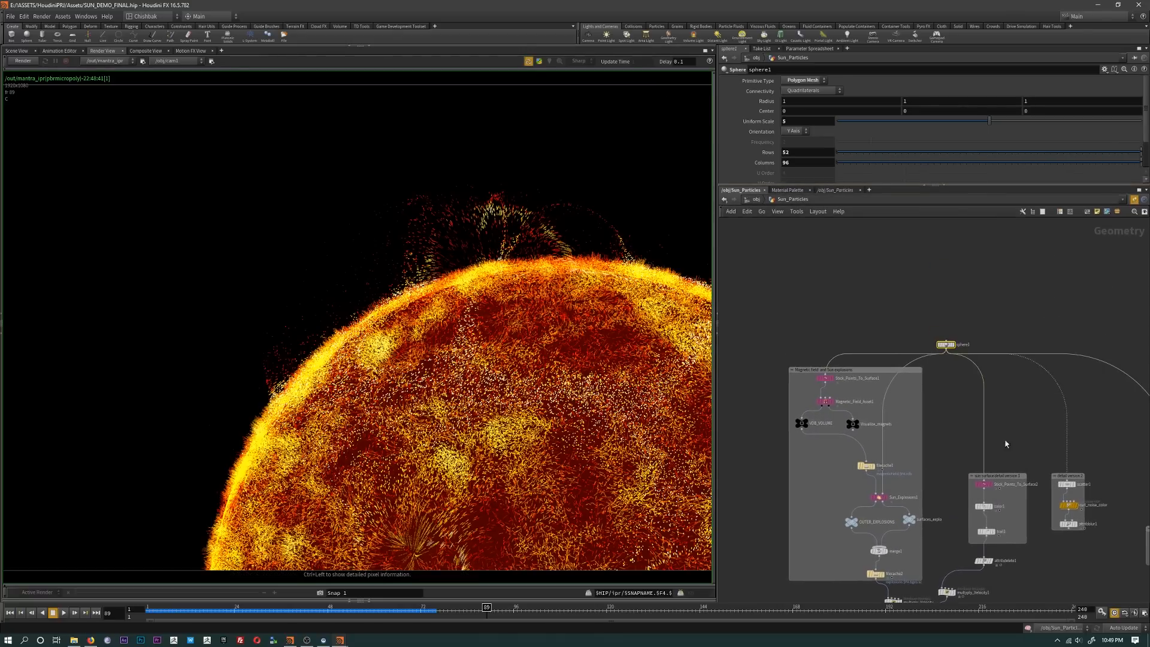
Step: Add a Test Geometry: Pig Head node above sphere1 in the Sun_Particles network, with the scene viewport showing
click(2, 51)
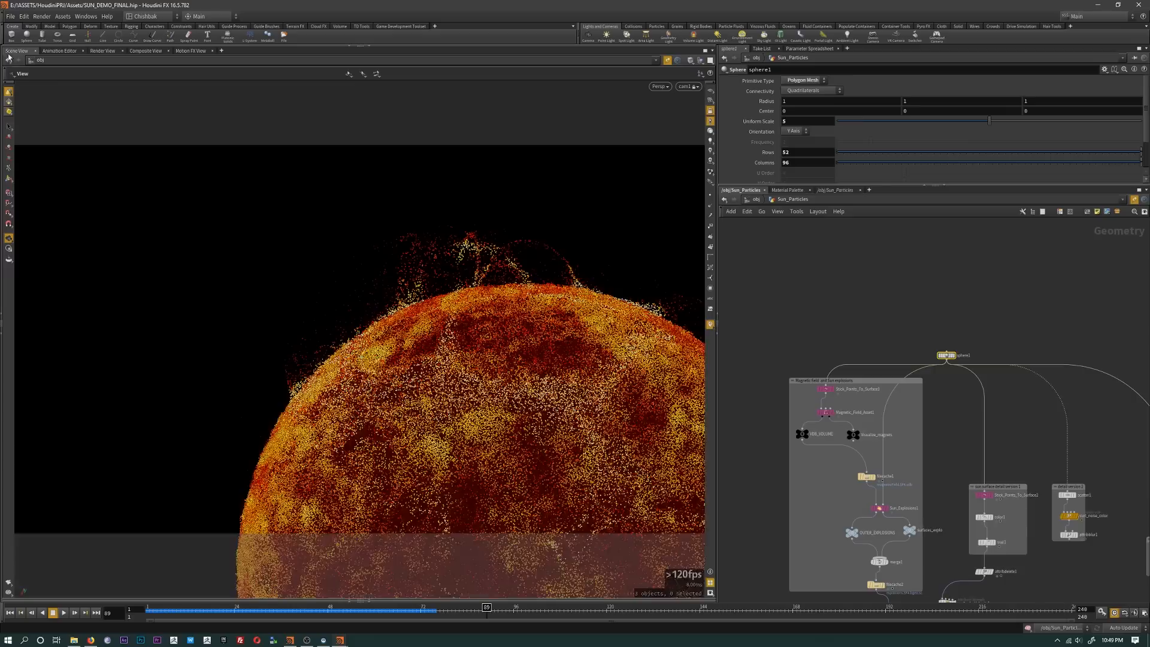
key(Tab)
text(poi)
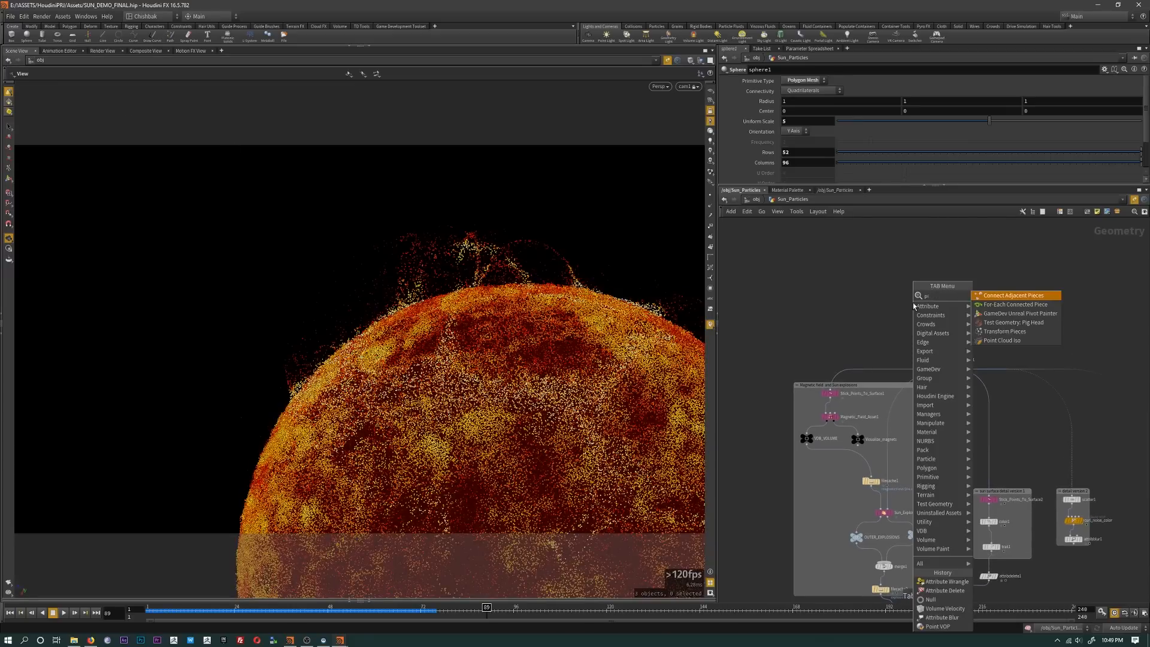
key(Return)
click(913, 306)
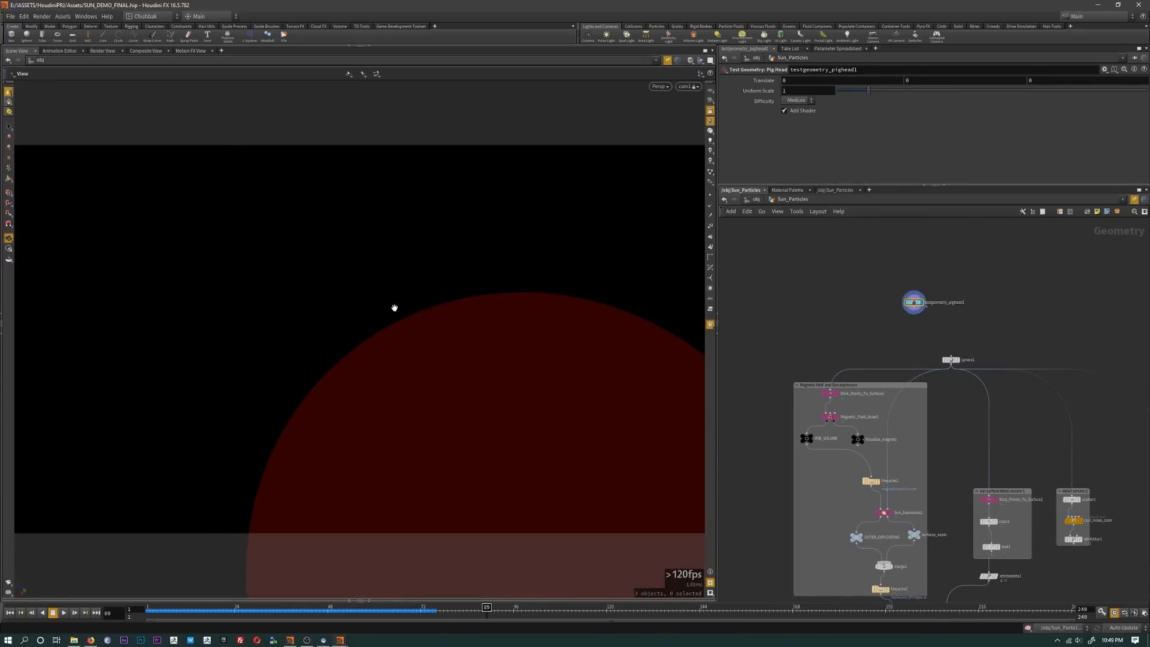
Step: Display the sphere1 geometry in wireframe as a size reference for the pig head
key(f)
drag(536, 302, 508, 363)
click(960, 361)
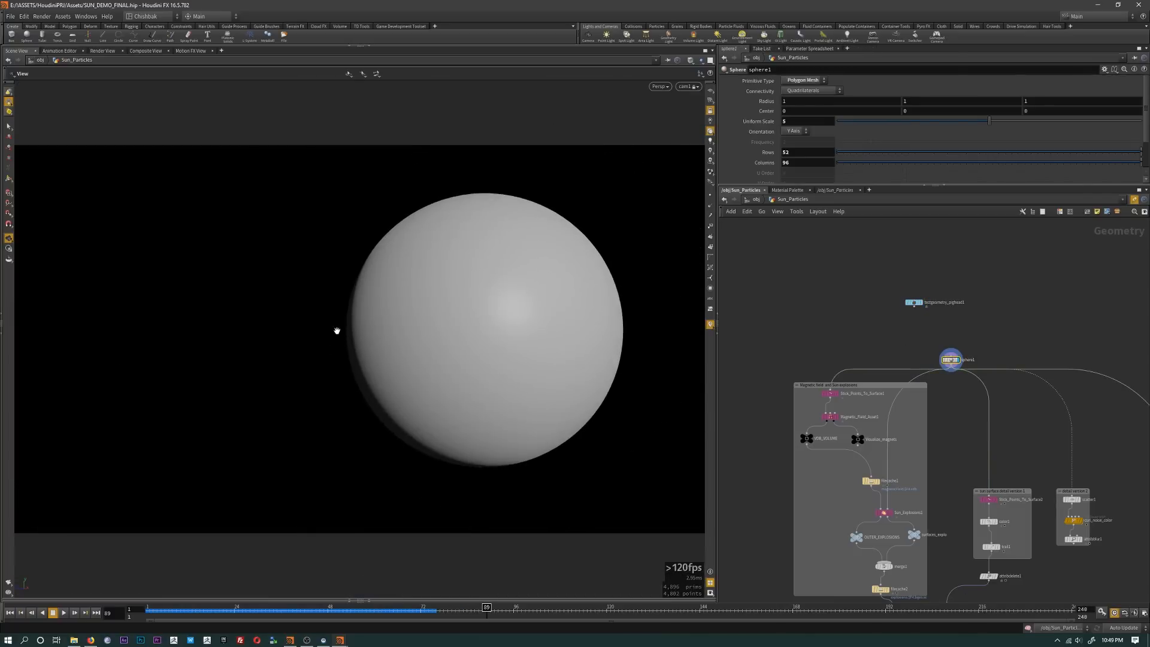
key(w)
drag(336, 328, 566, 347)
scroll(944, 308, up, 2)
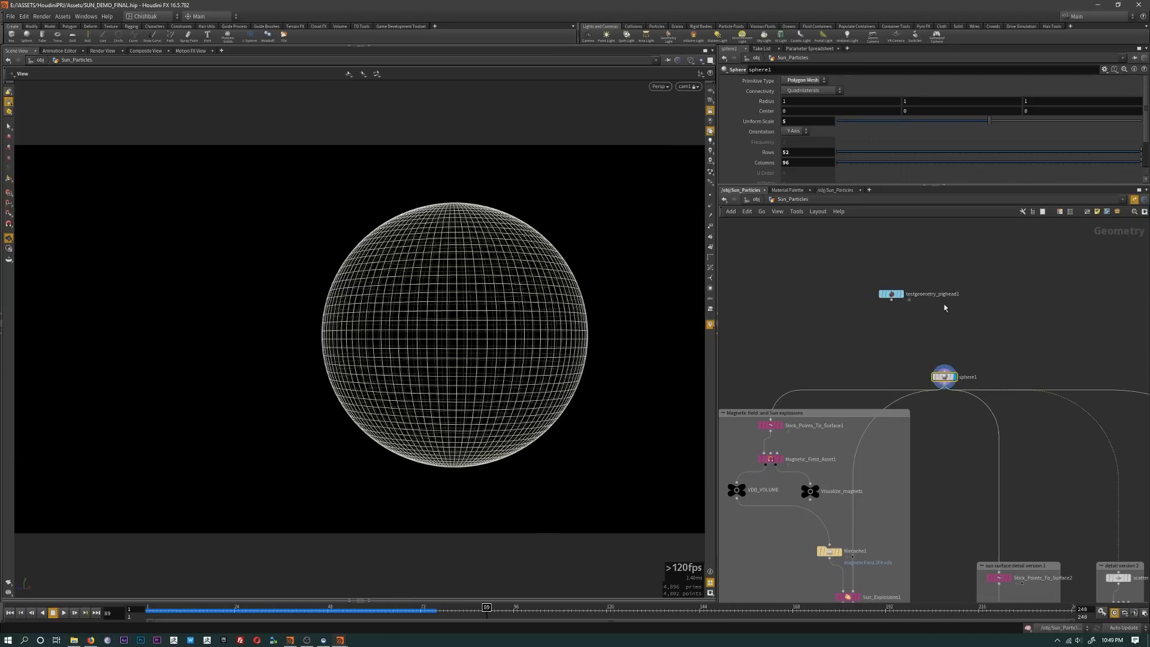
Step: Set the pig head's uniform scale to 5 and display it with sphere1 templated for comparison
click(891, 294)
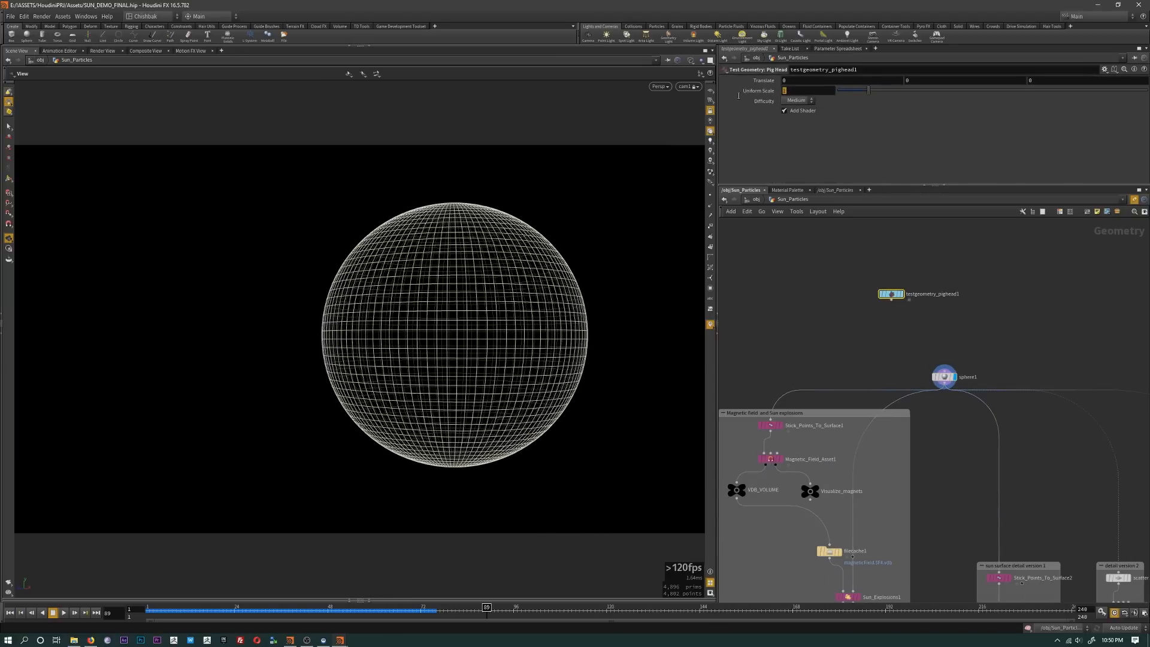
text(5)
key(Return)
click(900, 294)
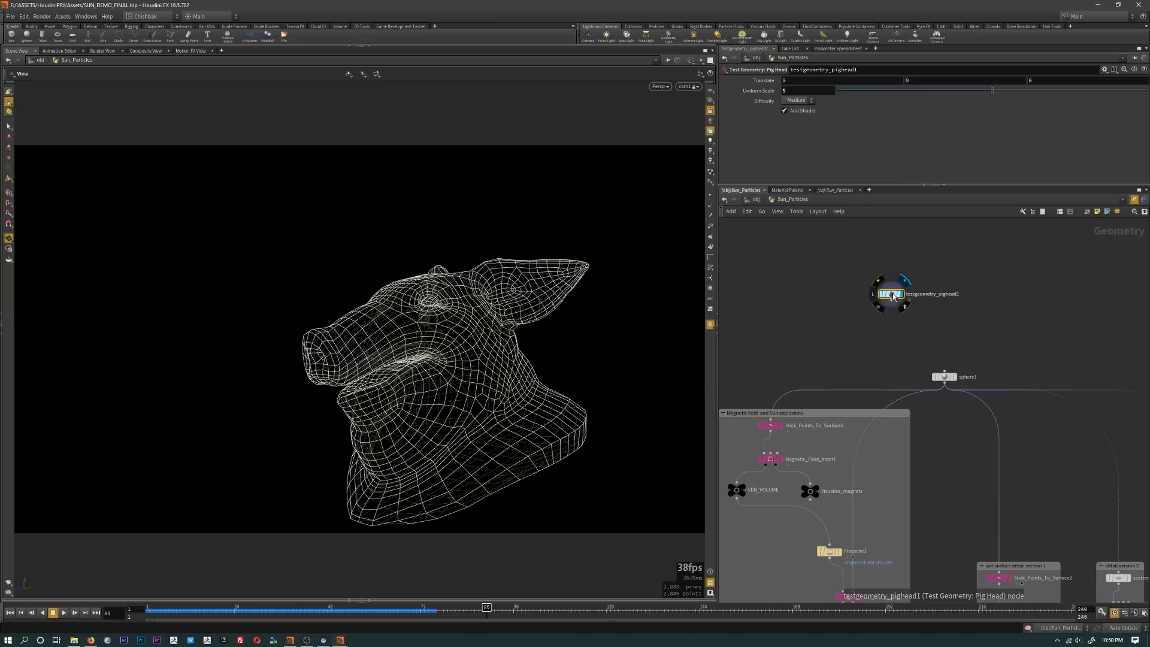
click(935, 377)
drag(555, 366, 480, 388)
middle_drag(480, 388, 557, 385)
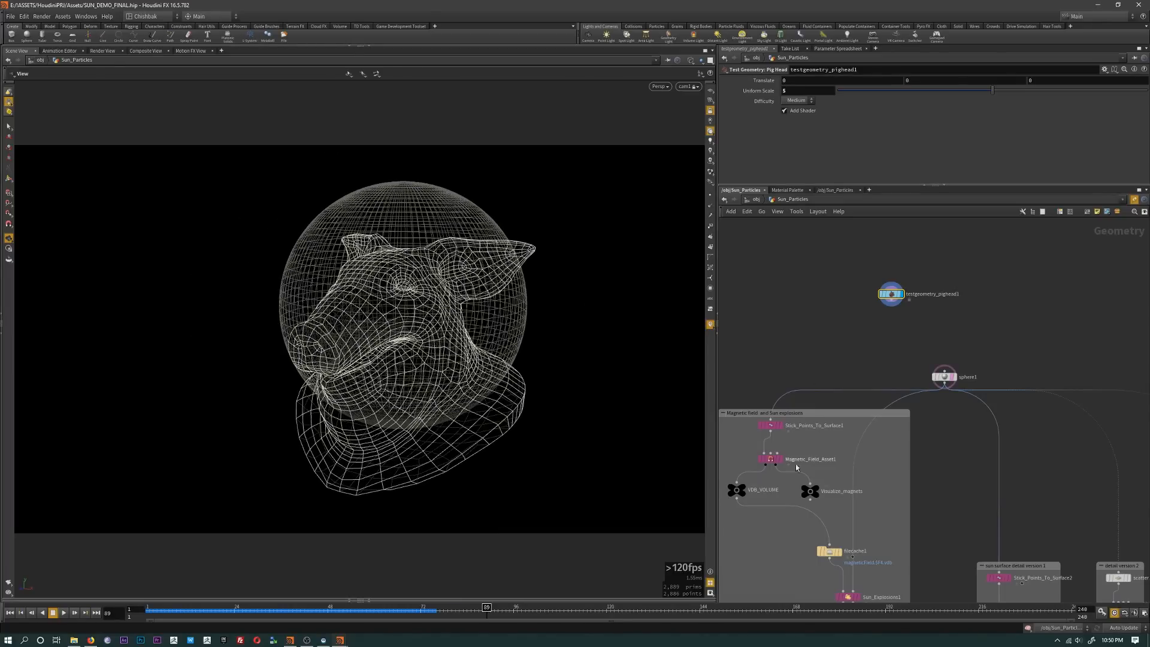
Step: Switch the viewport to shaded display with materials visible and keep the pig head's Add Shader option on
middle_drag(910, 490, 914, 378)
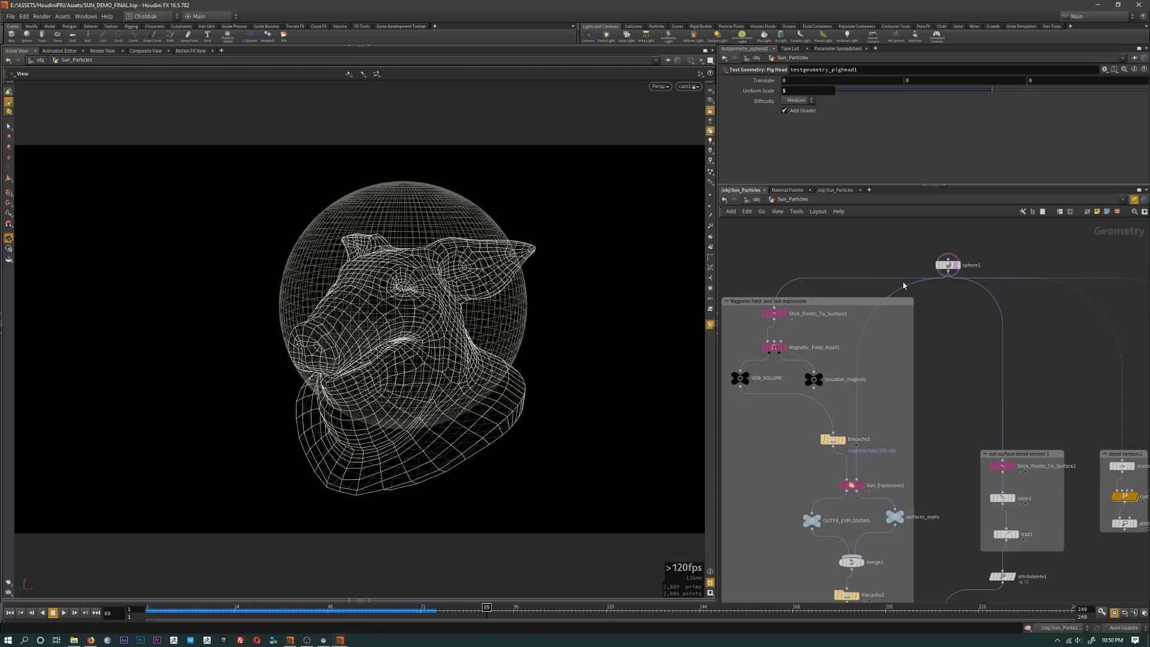
middle_drag(904, 285, 931, 478)
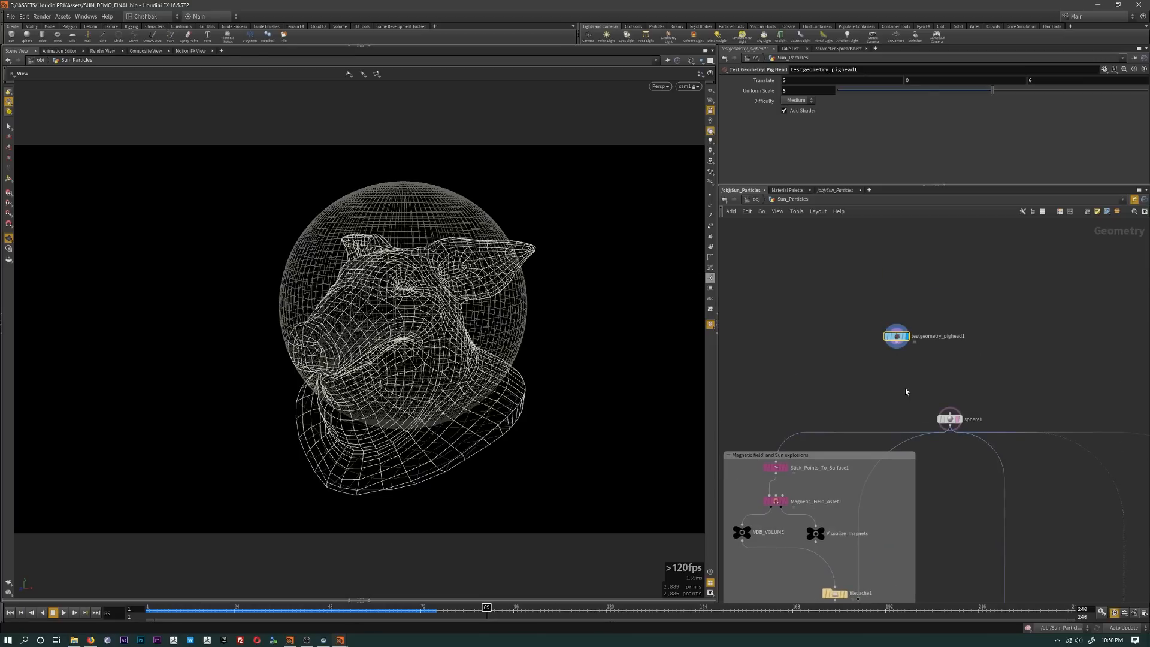
middle_drag(906, 392, 896, 389)
drag(884, 337, 885, 353)
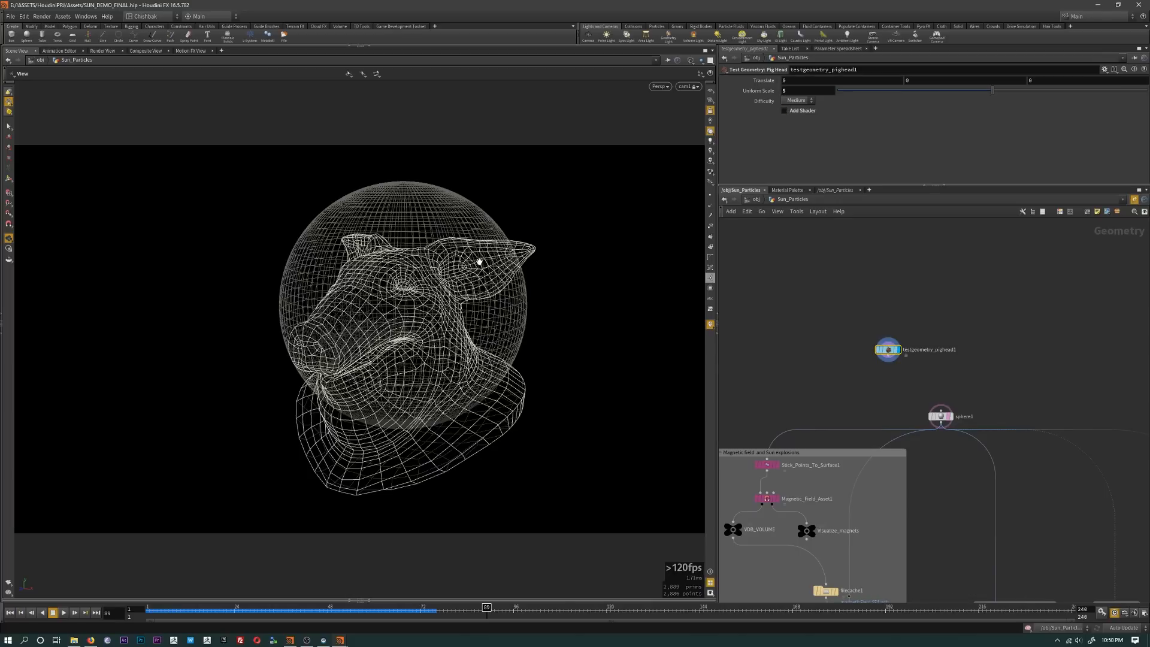
key(w)
click(800, 111)
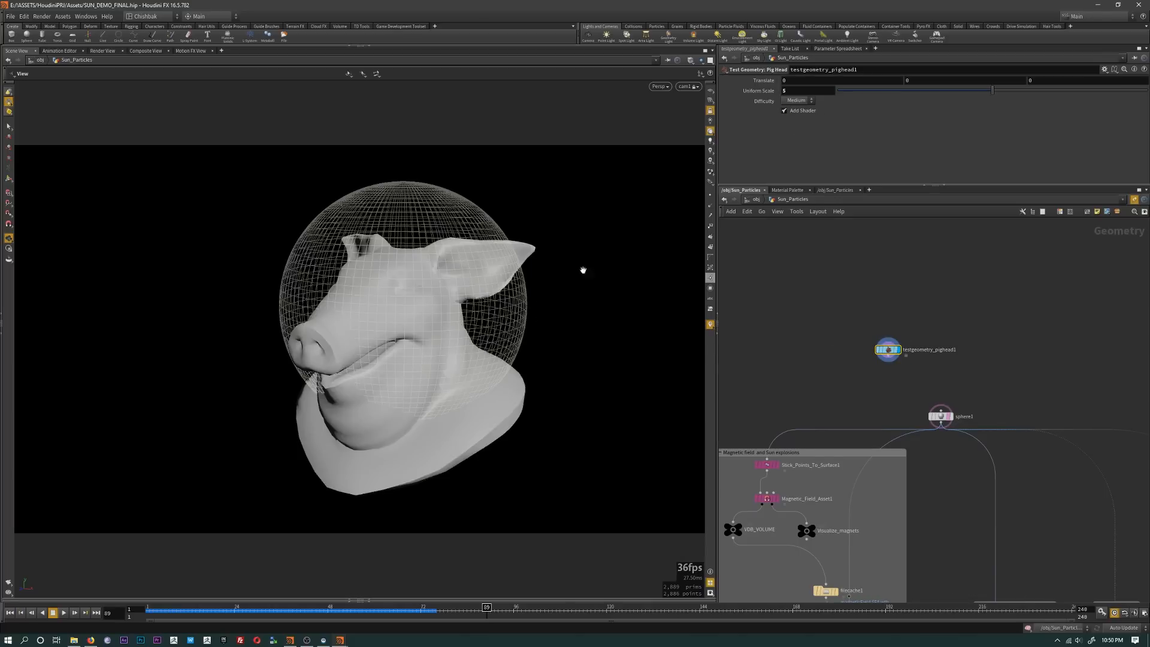
click(710, 176)
right_drag(463, 303, 511, 315)
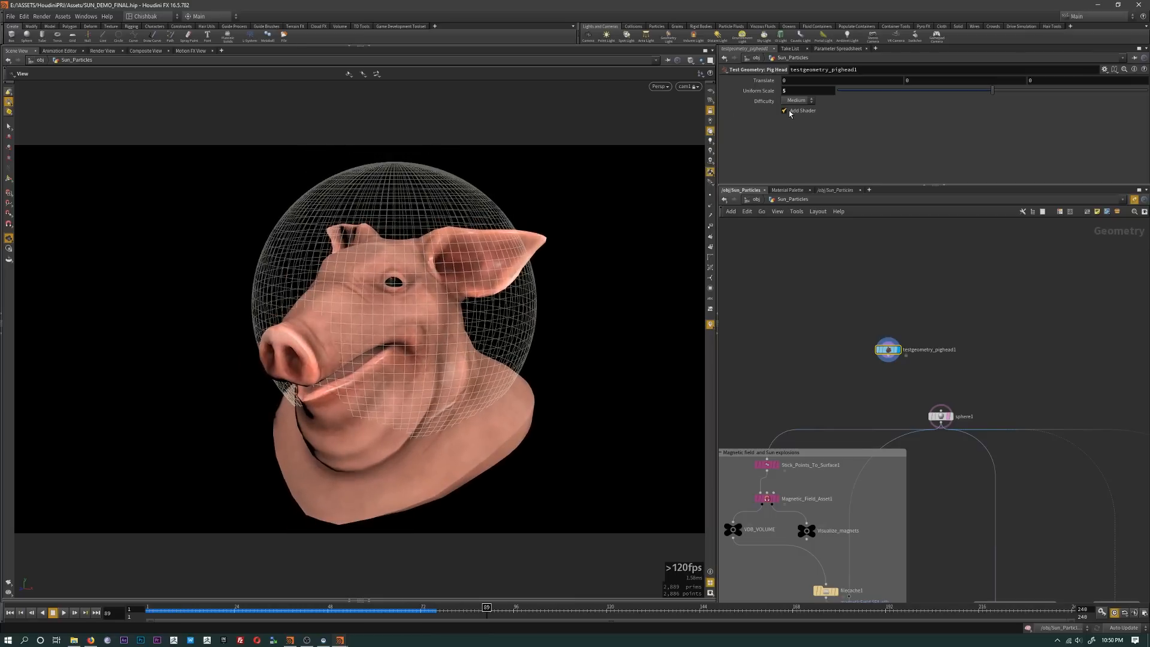
Step: Turn off the Add Shader option on testgeometry_pighead1
click(785, 111)
middle_drag(880, 427, 891, 367)
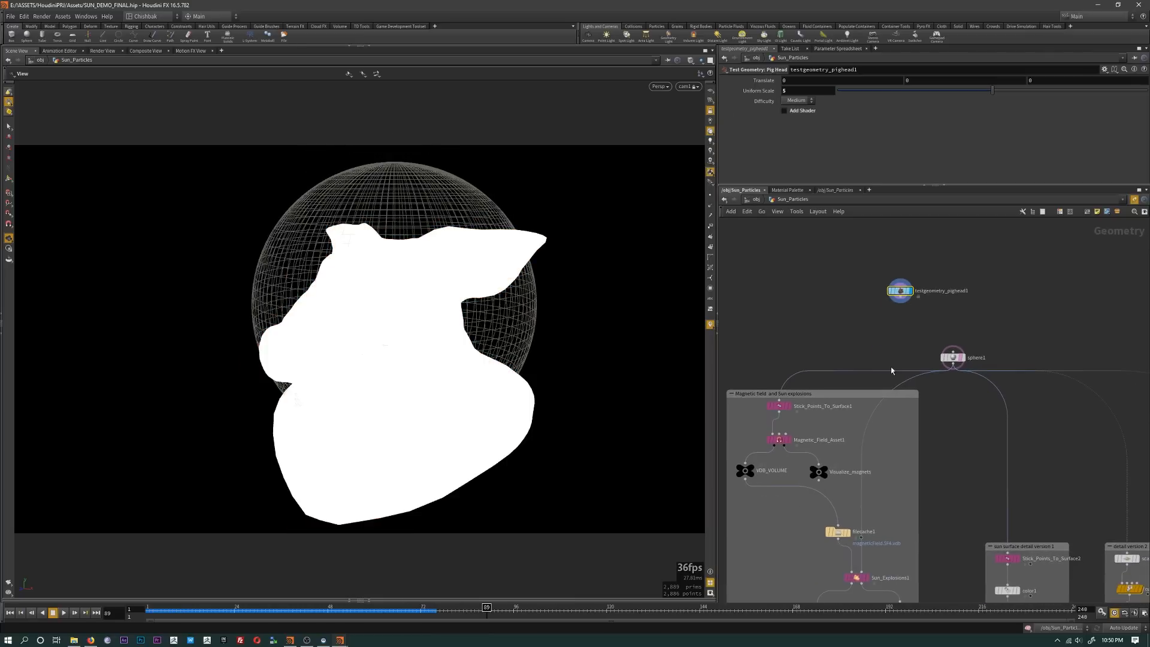
scroll(892, 357, down, 2)
scroll(894, 340, up, 4)
mouse_move(480, 326)
mouse_down()
mouse_move(357, 316)
mouse_move(484, 322)
mouse_up()
Step: Connect the pig head's output to Stick_Points_To_Surface1 and Stick_Points_To_Surface2 in place of sphere1
middle_drag(903, 340, 996, 309)
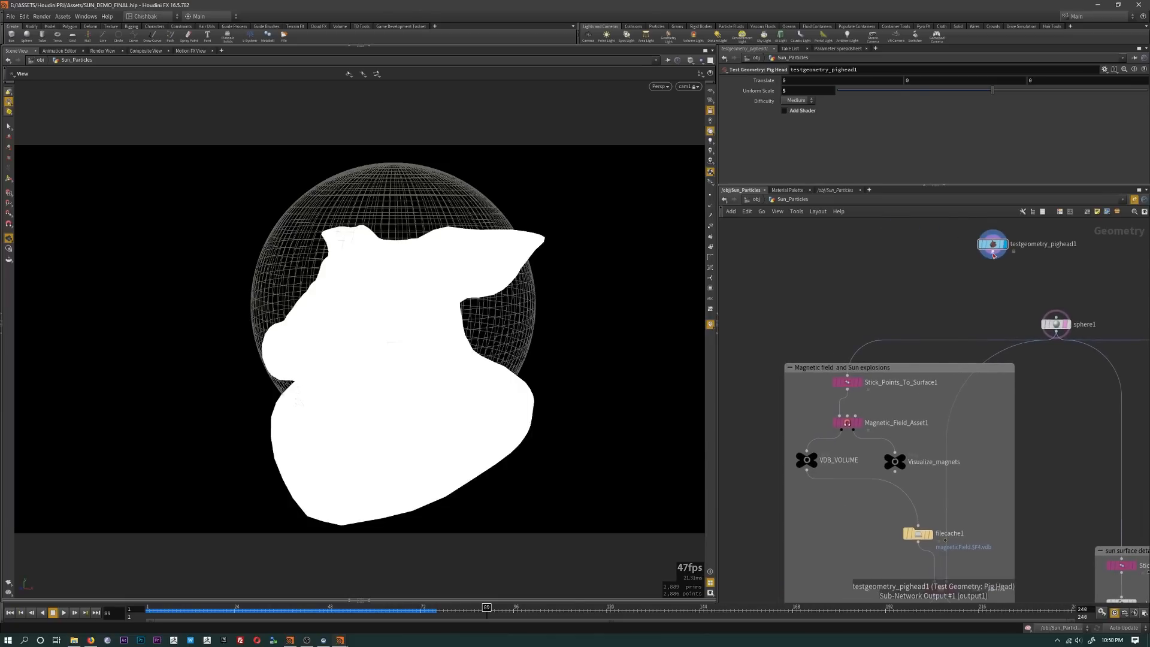
drag(992, 251, 847, 375)
middle_drag(997, 448, 890, 440)
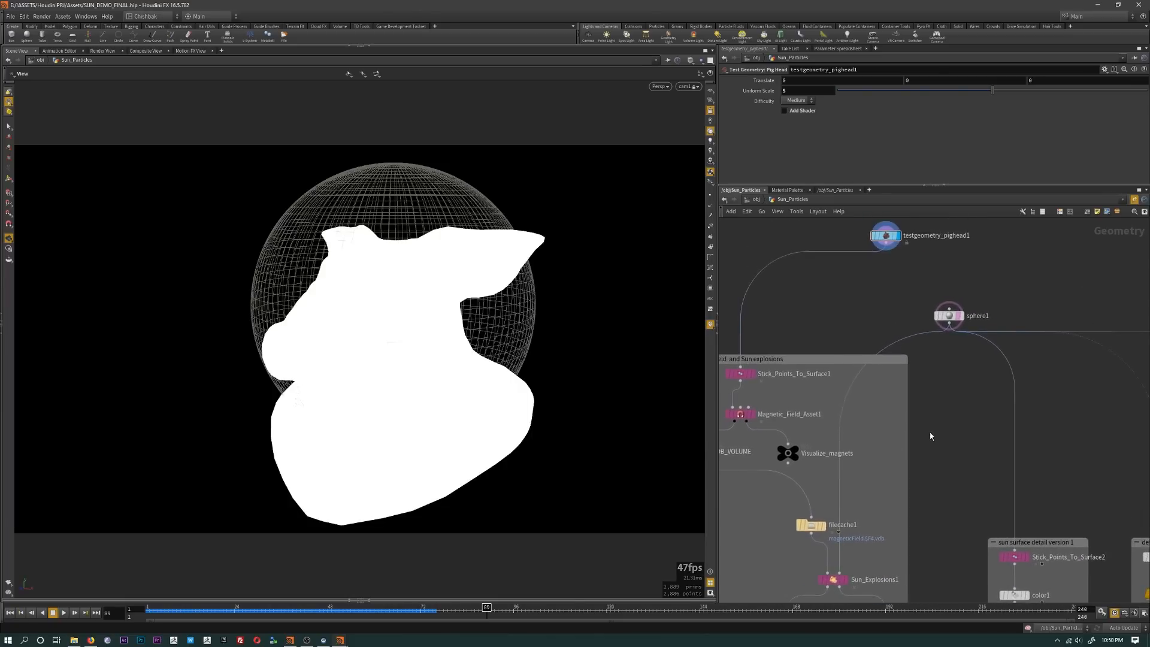
scroll(932, 432, down, 1)
drag(893, 277, 999, 530)
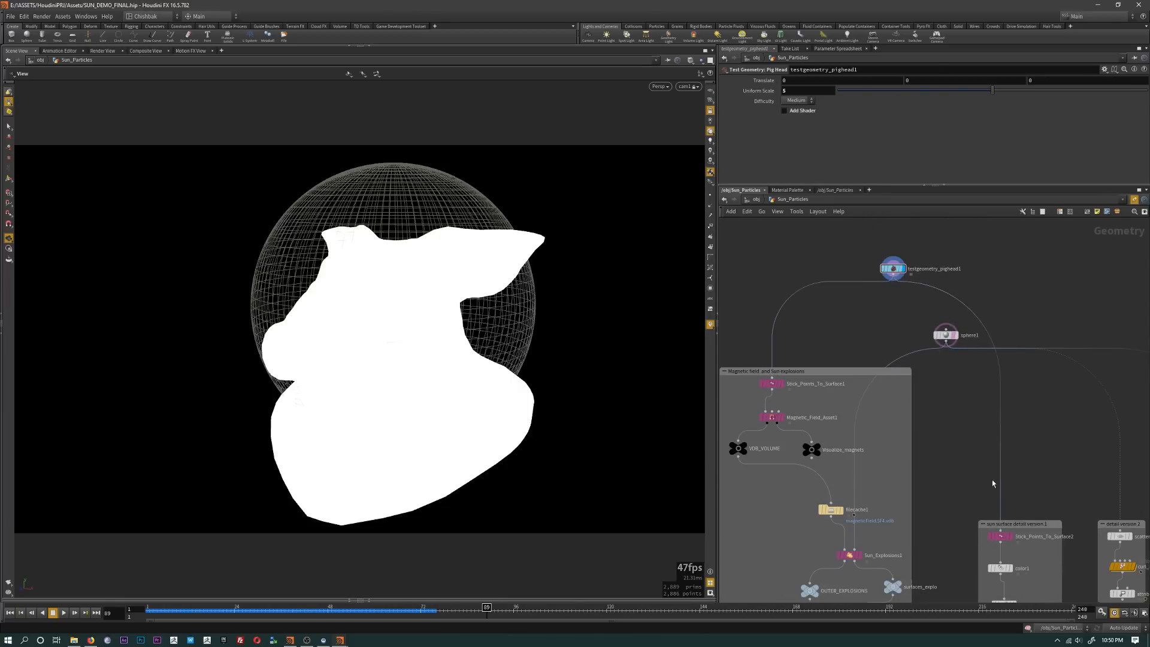
Step: Save the pig head's magnetic field volume to disk from filecache1, starting at frame 1
middle_drag(1023, 587, 1010, 423)
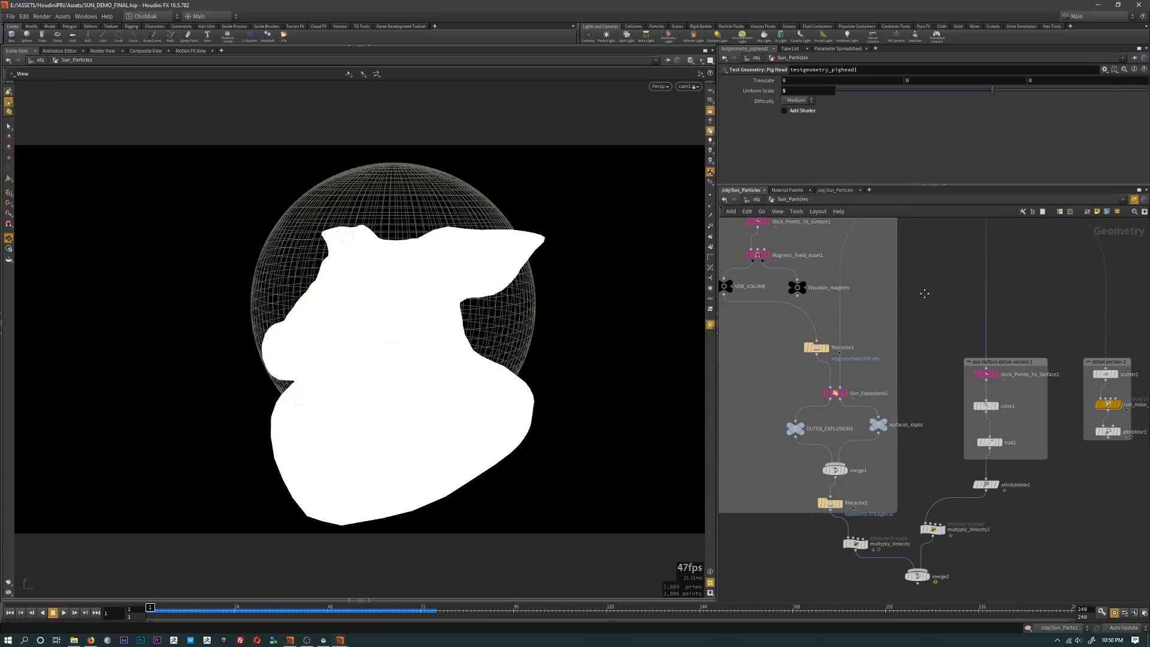
middle_drag(820, 352, 923, 388)
scroll(912, 409, up, 3)
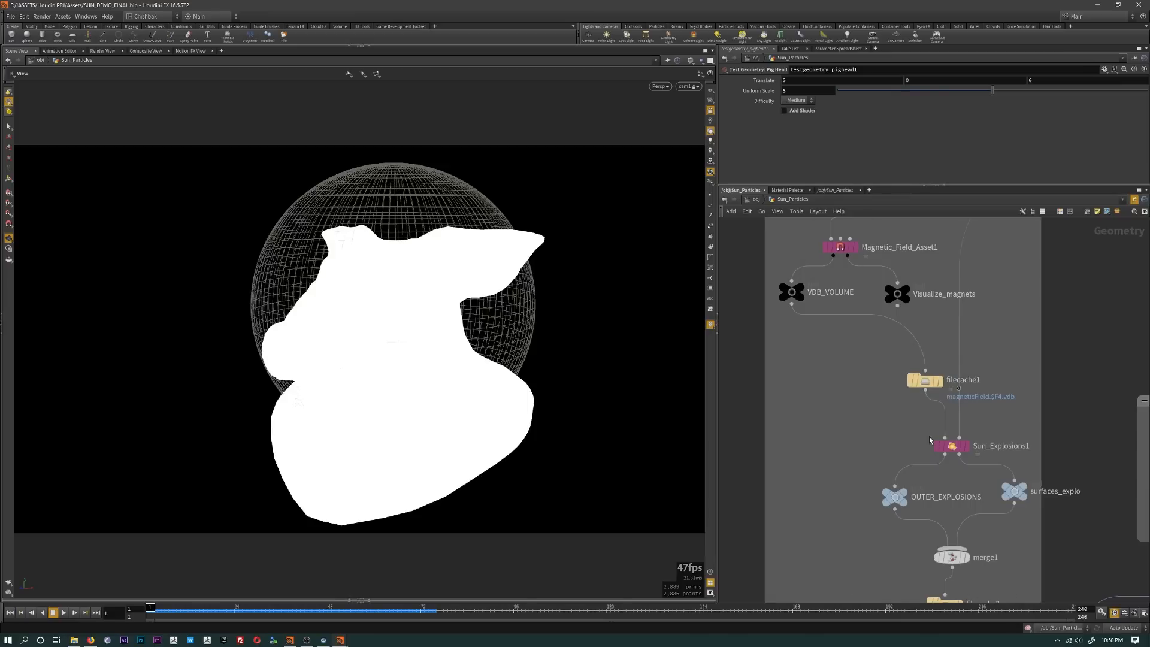
click(925, 382)
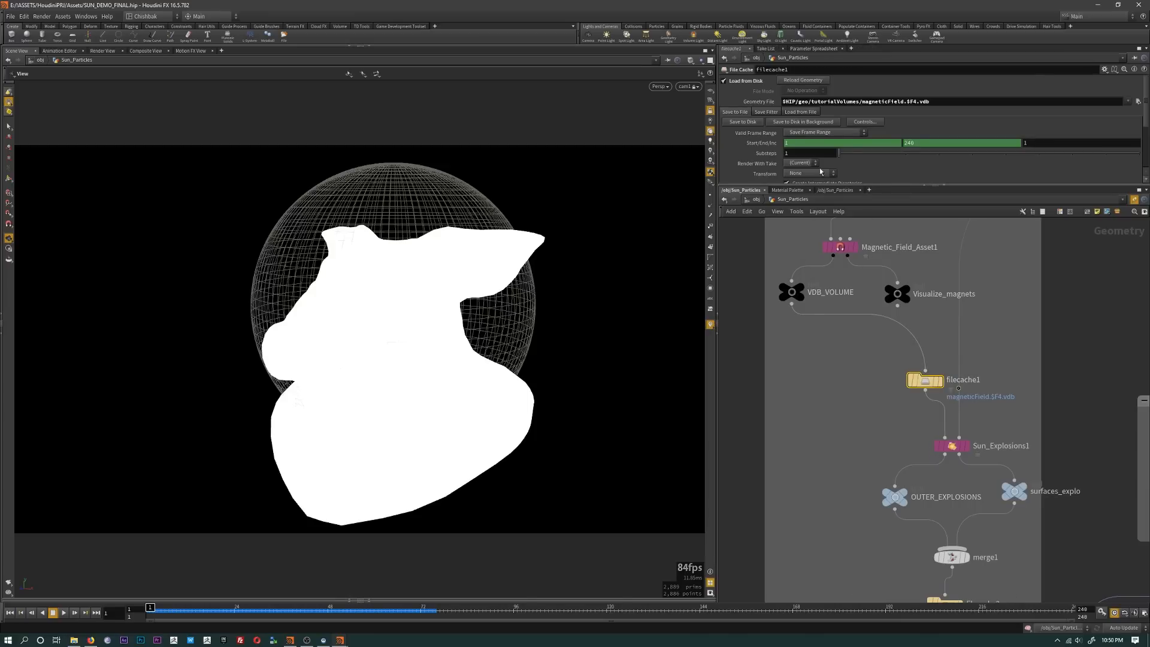
drag(843, 185, 841, 275)
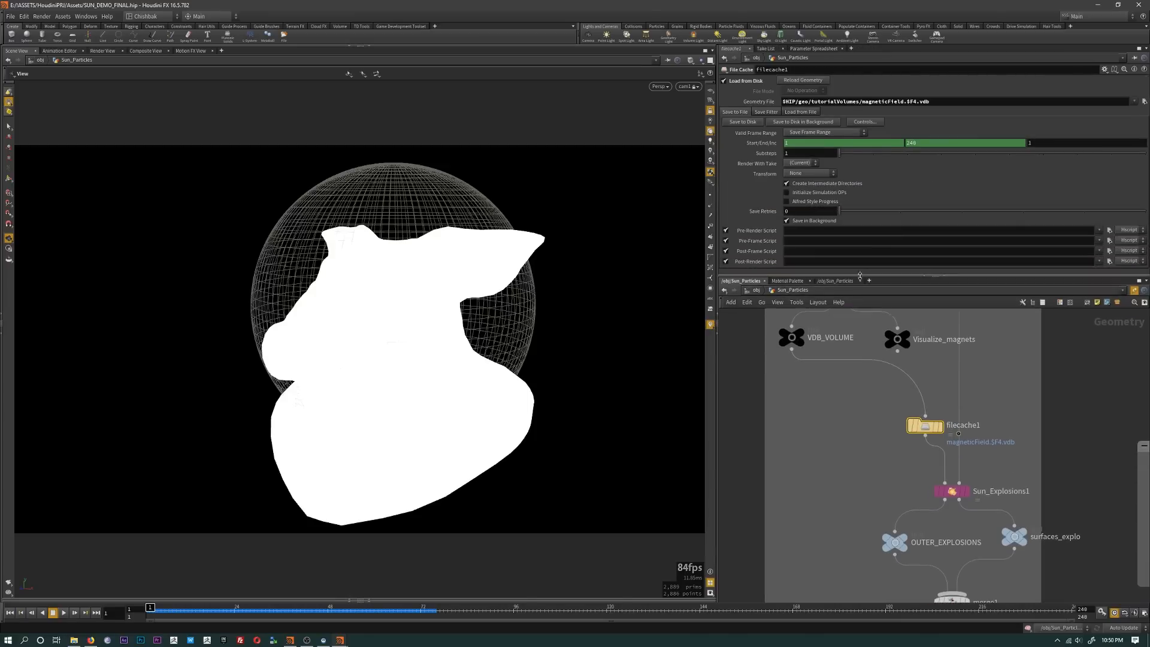
click(742, 122)
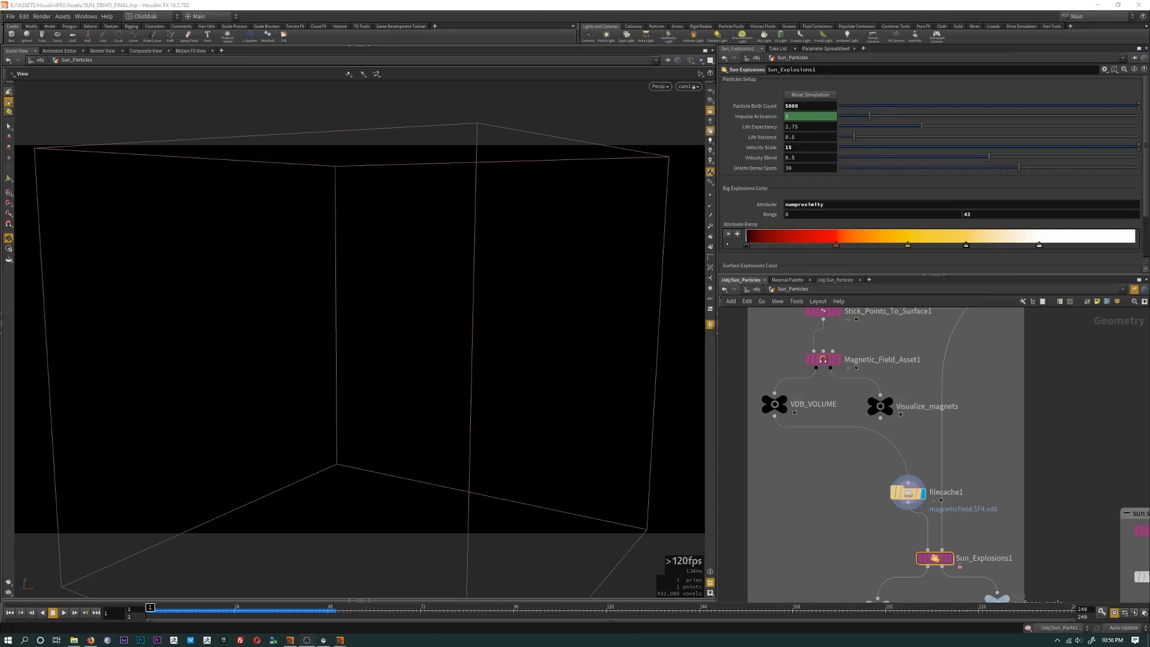
Step: Display the Visualize_magnets node and inspect the magnetic field lines from another angle
click(909, 497)
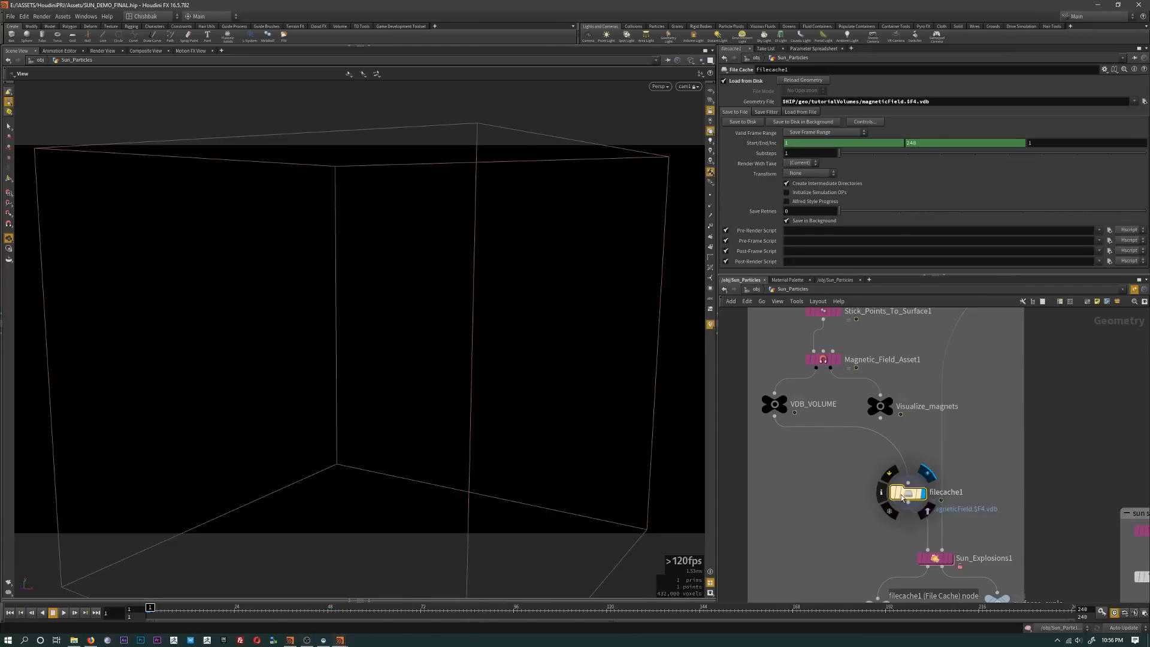
mouse_move(818, 383)
middle_drag(892, 467, 898, 475)
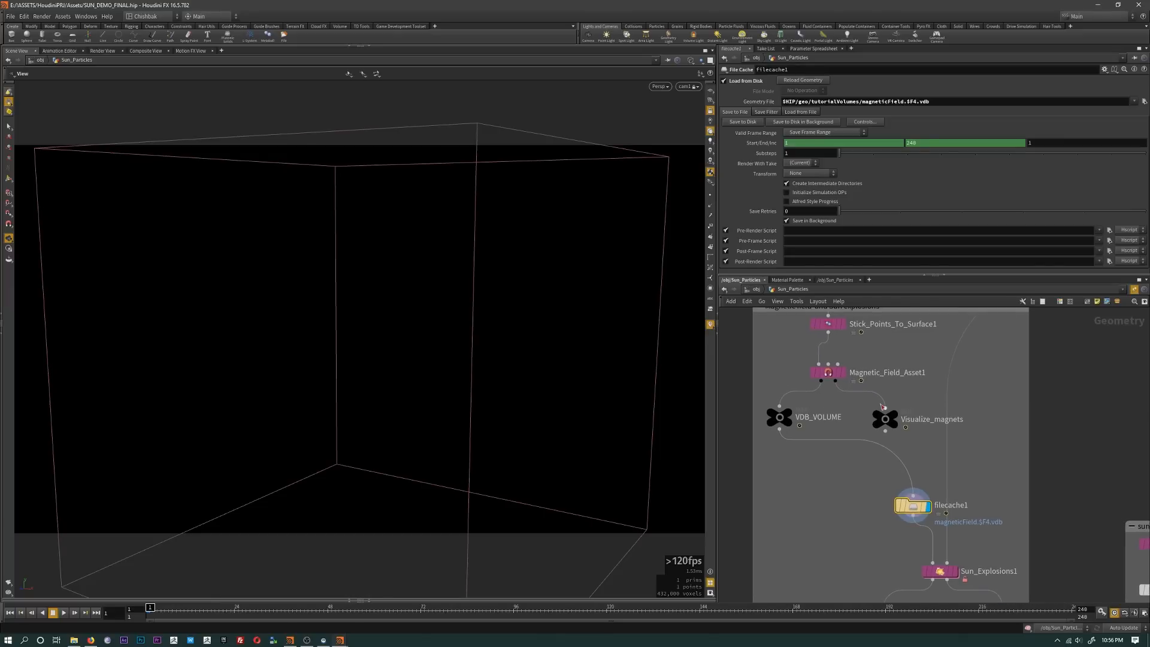
click(902, 403)
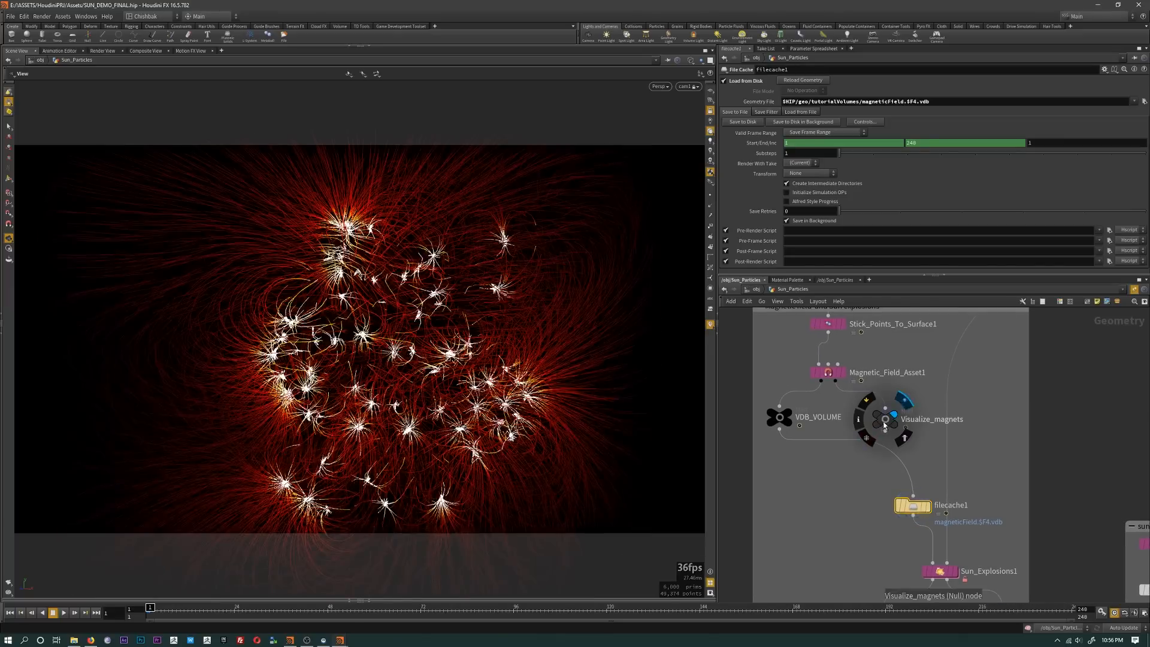
click(885, 419)
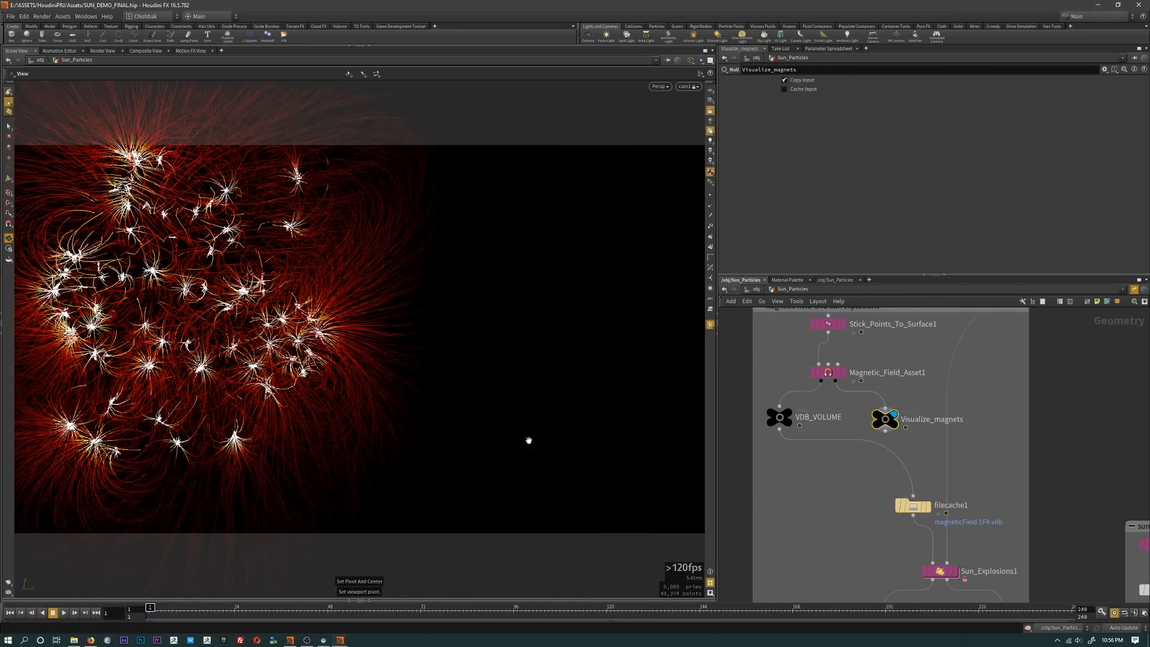
drag(529, 440, 342, 302)
Step: Overlay the pig head as a template on the magnetic field lines to compare them, and remove the overlay
middle_drag(911, 312, 882, 495)
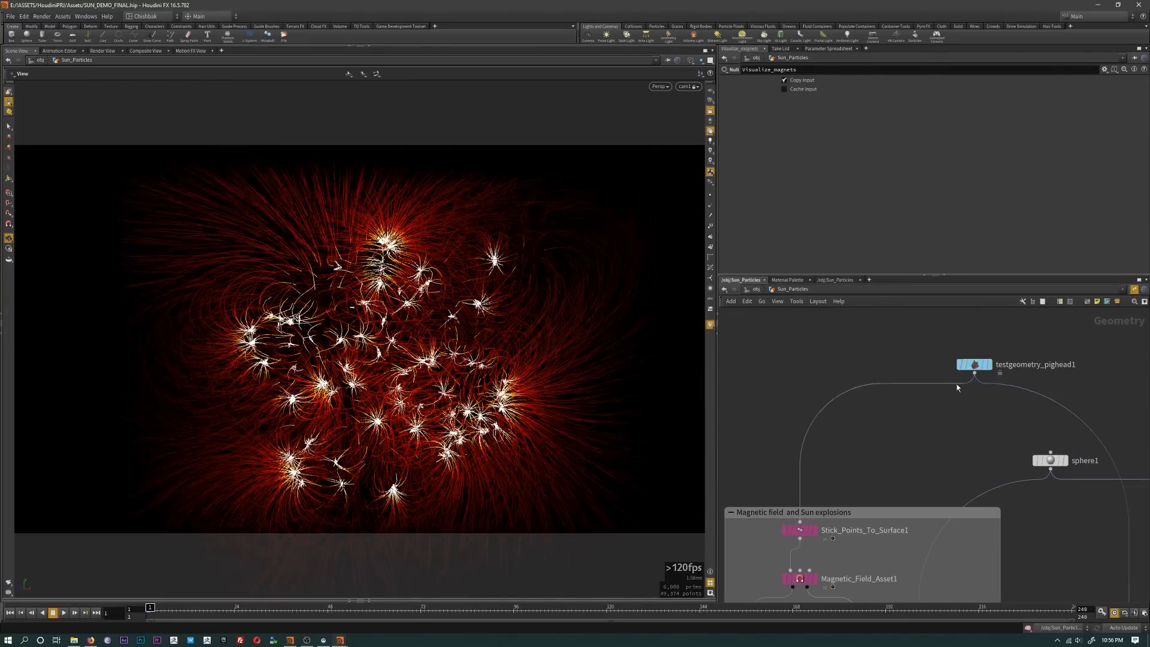
click(984, 367)
drag(527, 336, 680, 345)
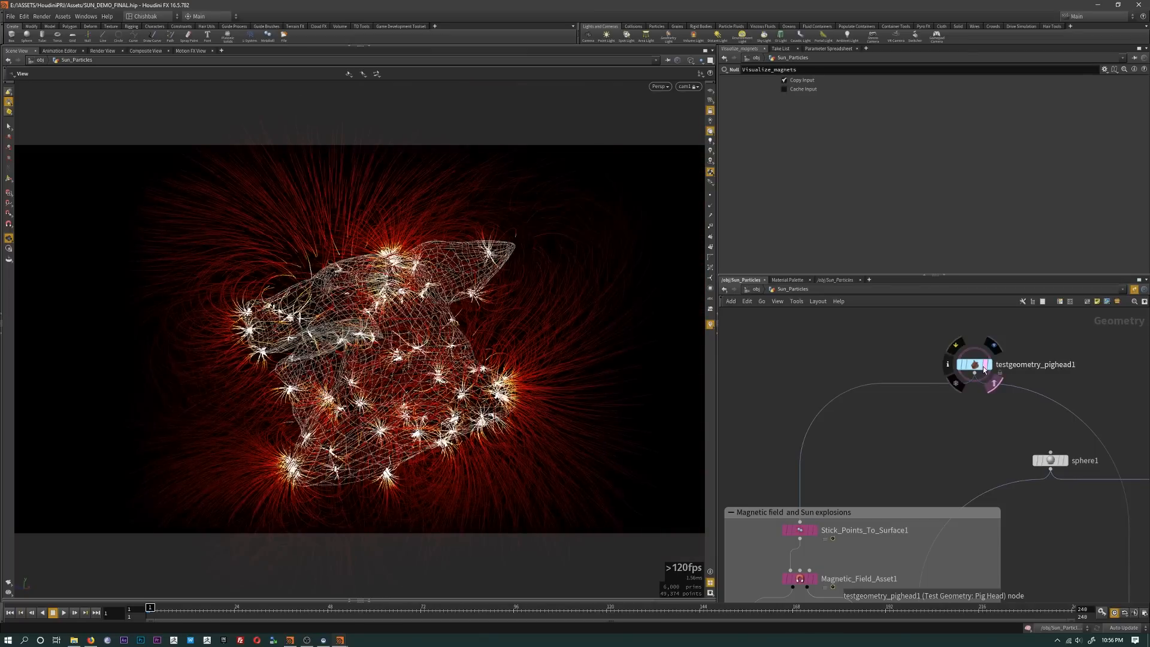
click(984, 368)
Step: Connect testgeometry_pighead1 to the second input of Sun_Explosions1
middle_drag(984, 368, 977, 343)
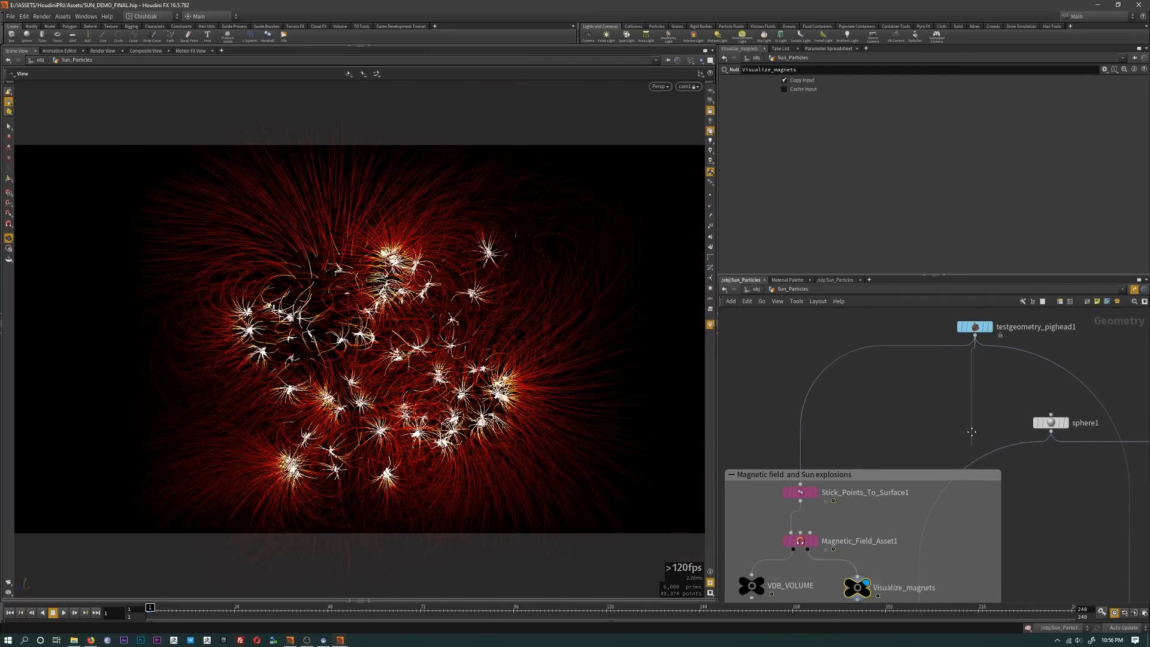
middle_drag(971, 432, 972, 317)
middle_drag(1019, 593, 1037, 453)
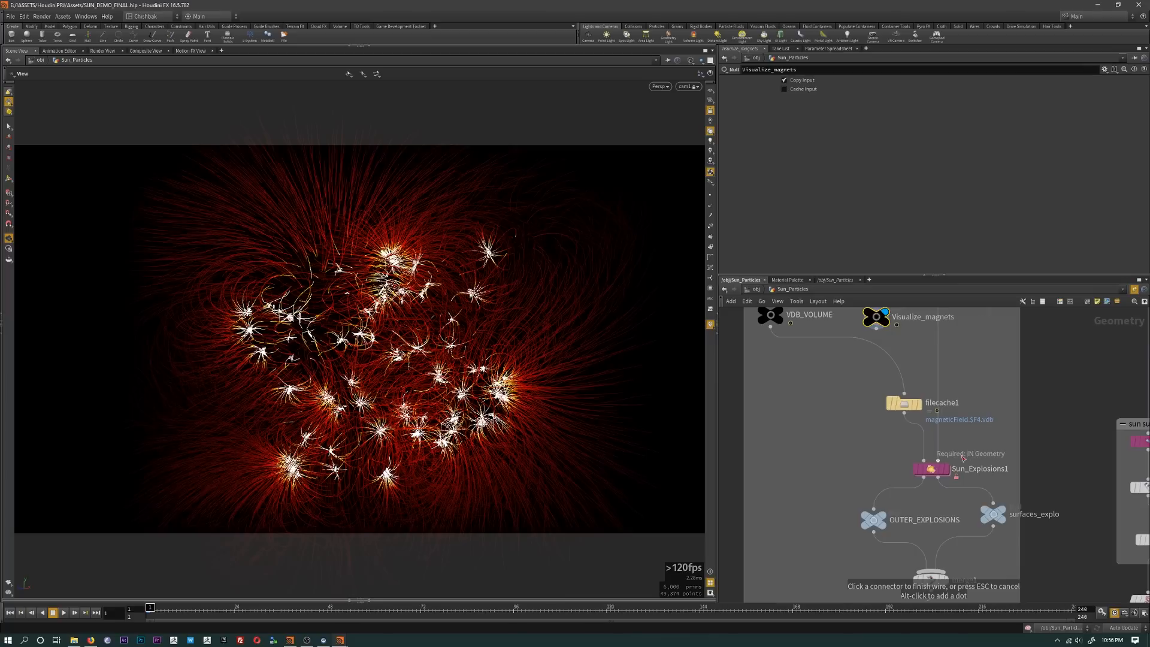
click(938, 459)
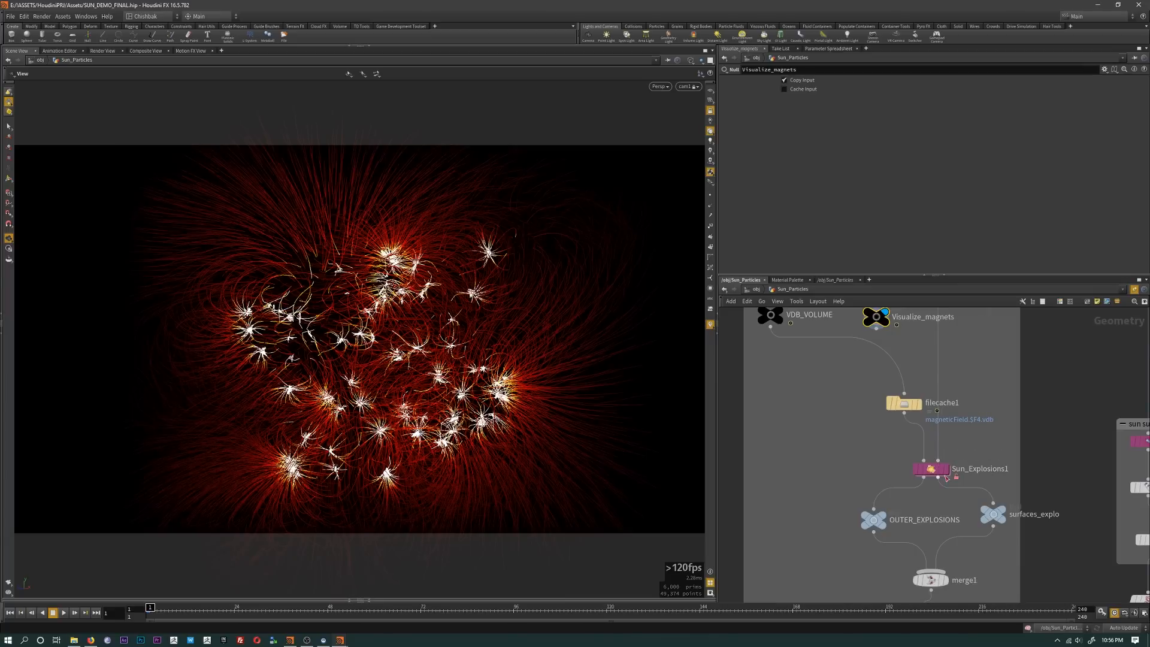
Step: Display the Sun_Explosions1 result through merge1 and play the pig head particle simulation up to frame 45
click(938, 476)
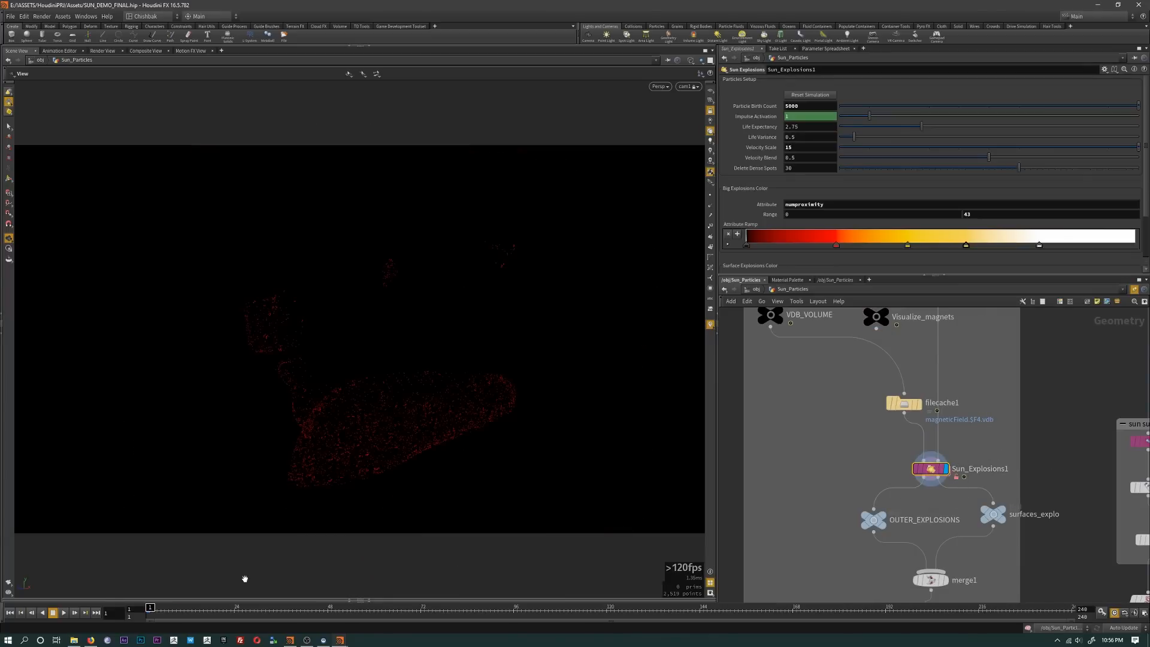
click(944, 580)
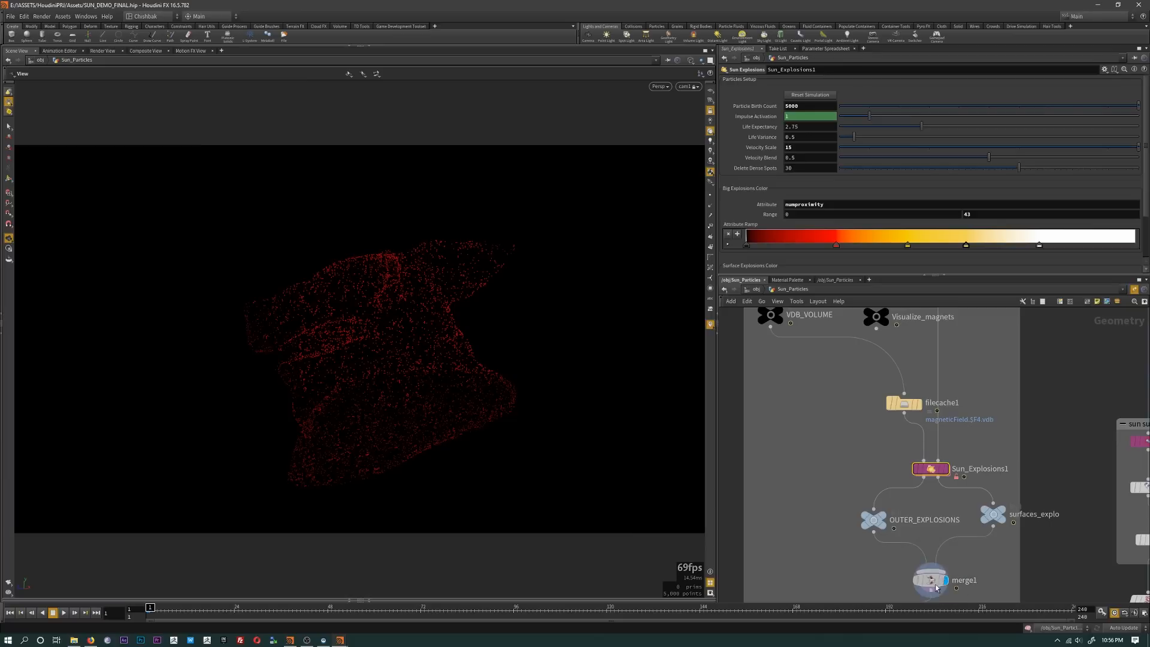
click(930, 580)
click(62, 613)
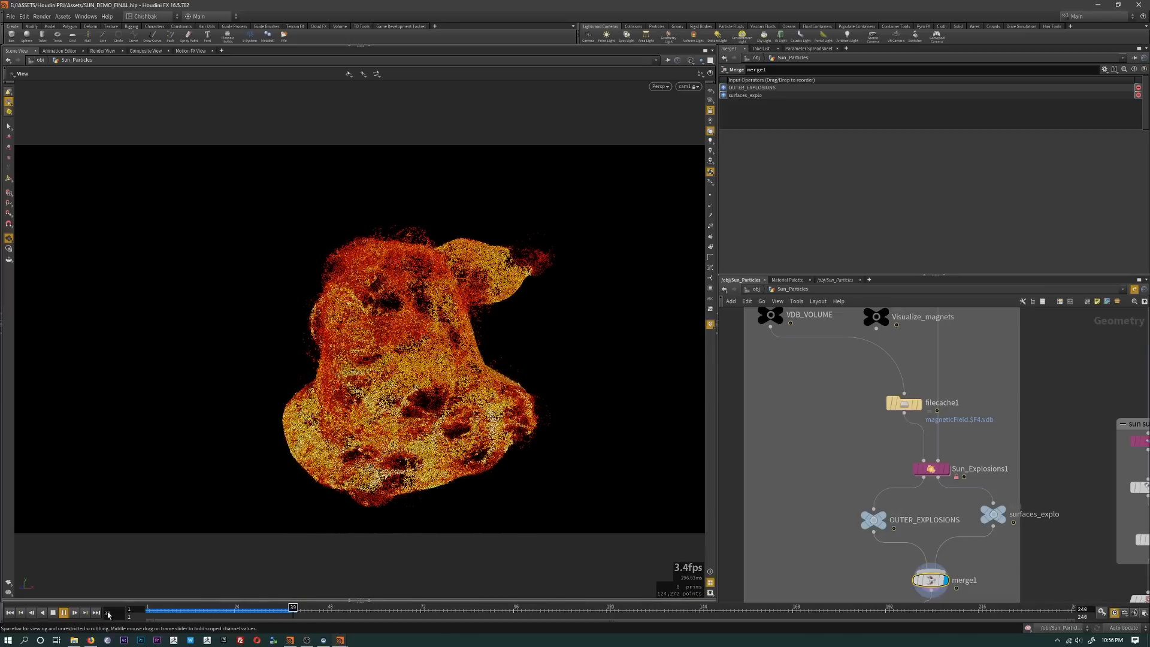
click(52, 614)
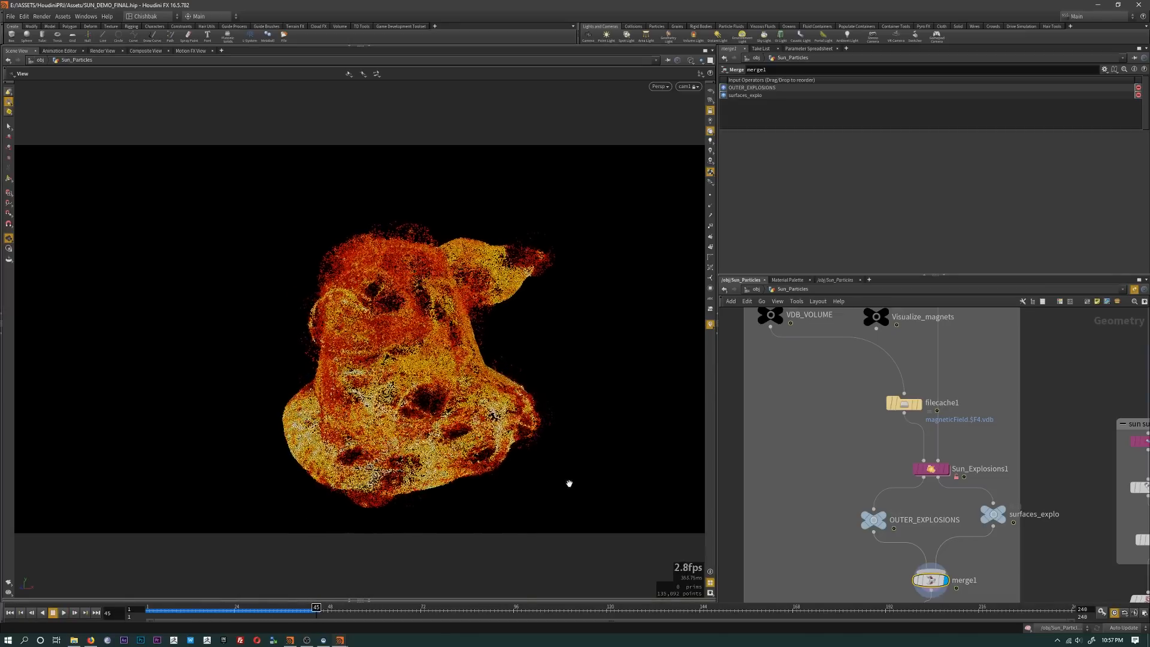
Step: Display filecache2 and scrub through the cached pig head explosions
middle_drag(941, 589, 971, 458)
click(970, 497)
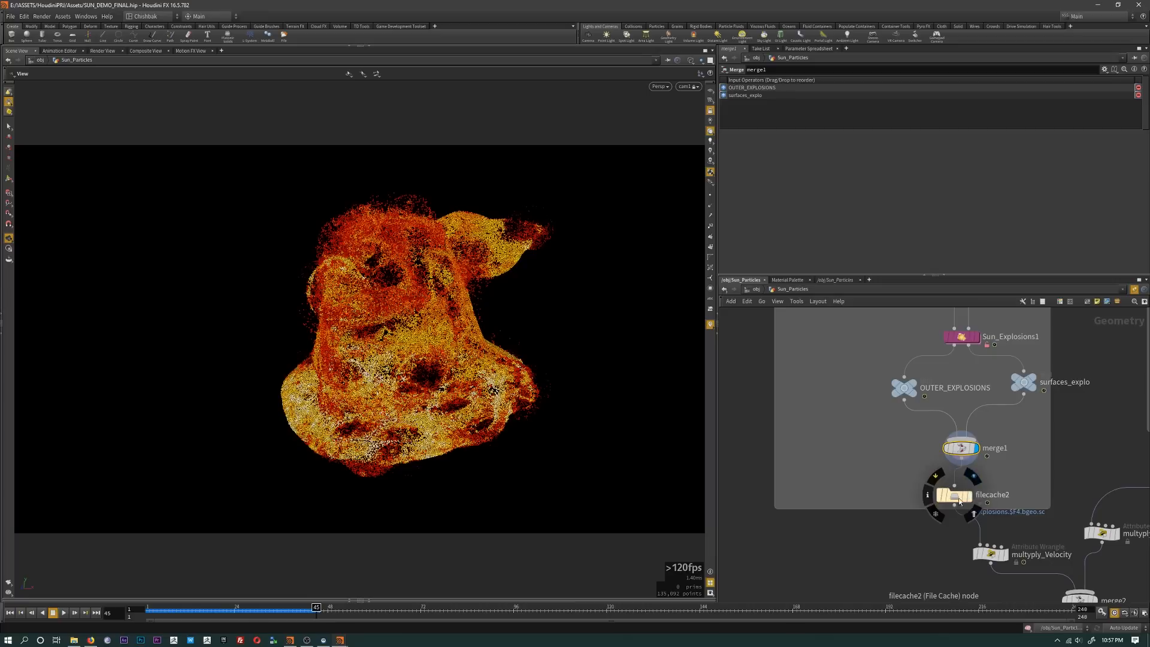
click(10, 612)
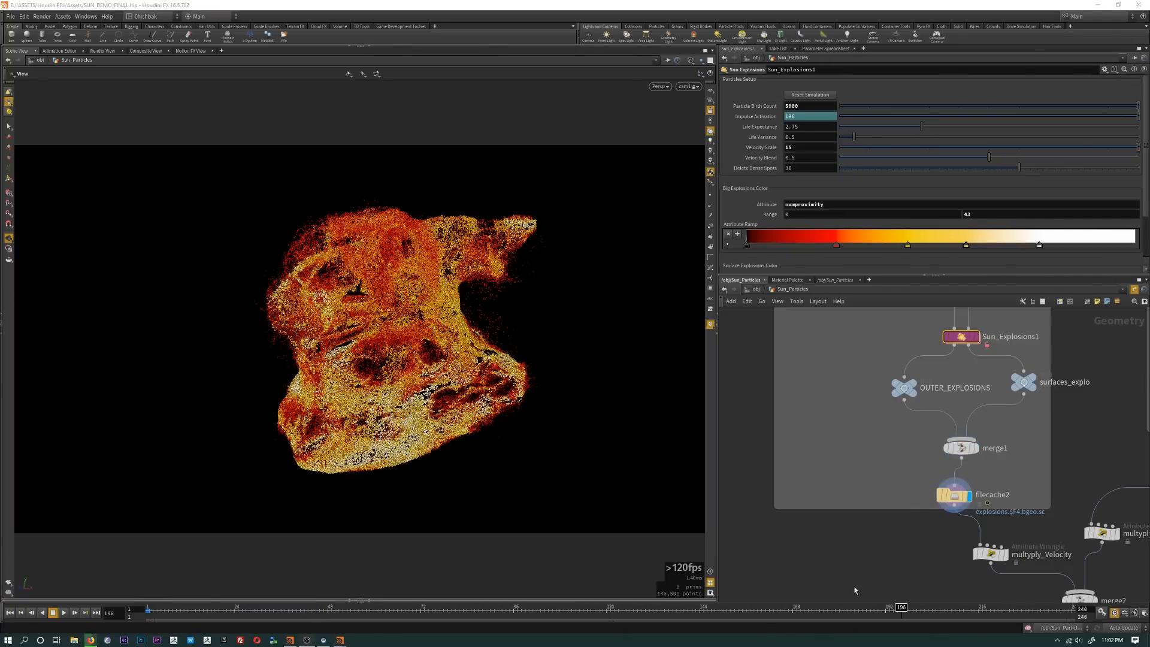
drag(158, 611, 213, 611)
Step: Display merge2 to check the explosions together with the surface detail particles
middle_drag(973, 562, 859, 499)
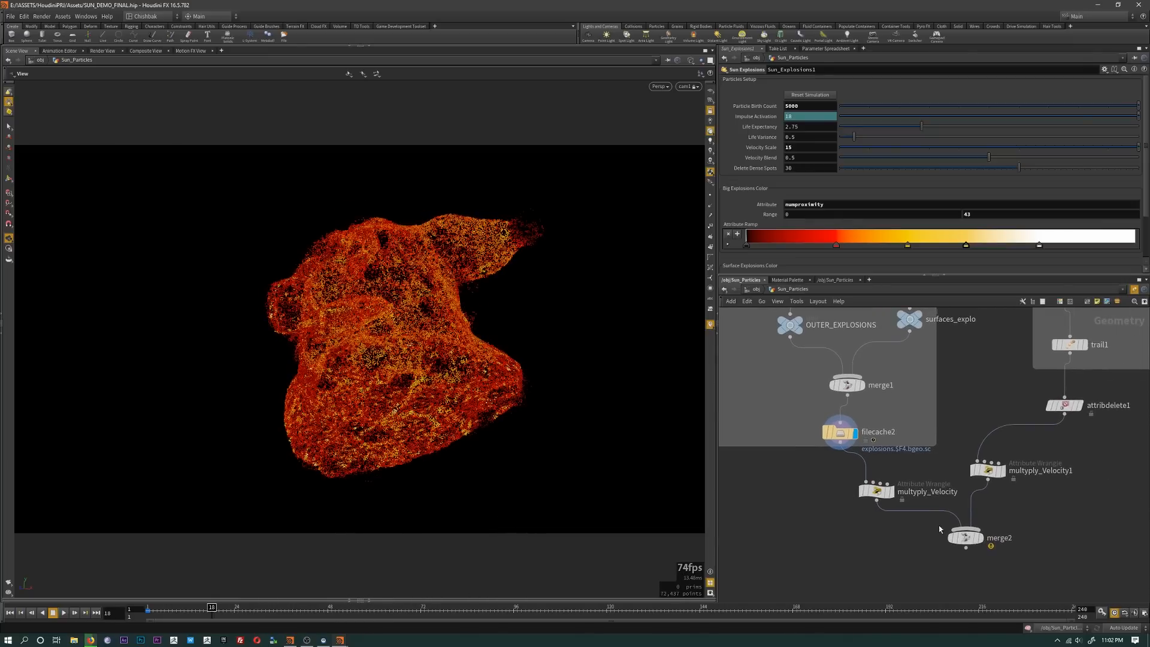
click(987, 545)
click(972, 541)
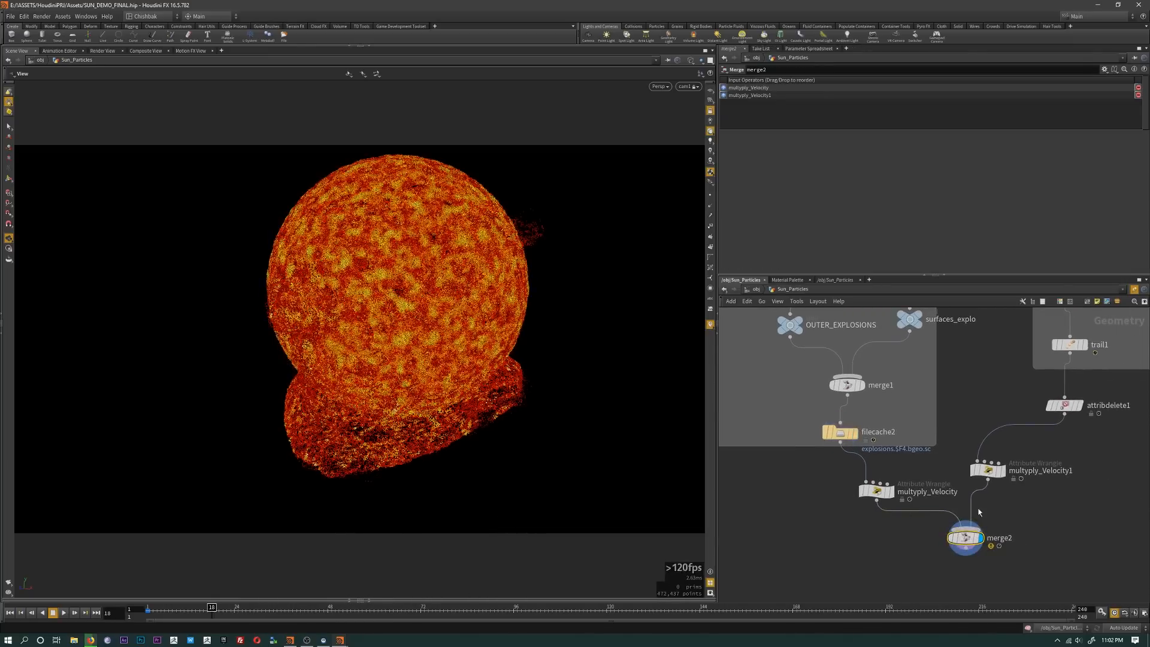
Step: Connect testgeometry_pighead1 to Stick_Points_To_Surface2 in place of the sphere, reset its simulation and preview the surface particles
middle_drag(1049, 493, 965, 621)
scroll(1001, 549, down, 4)
middle_drag(960, 410, 934, 498)
scroll(945, 506, up, 3)
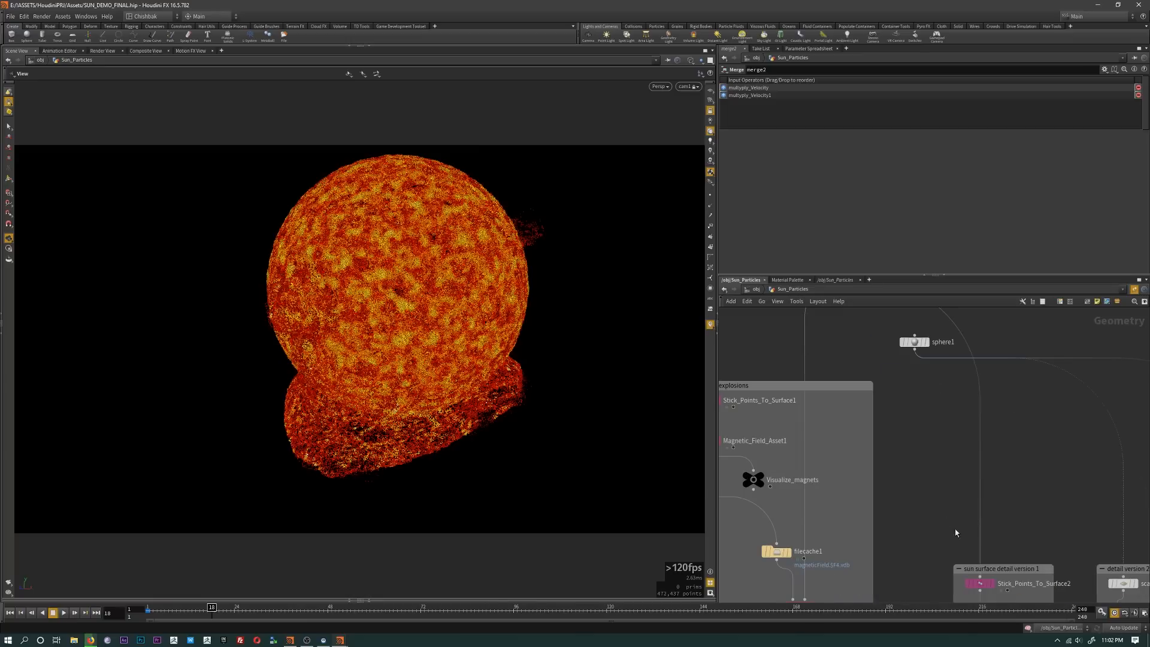
click(980, 583)
middle_drag(1023, 511, 1028, 376)
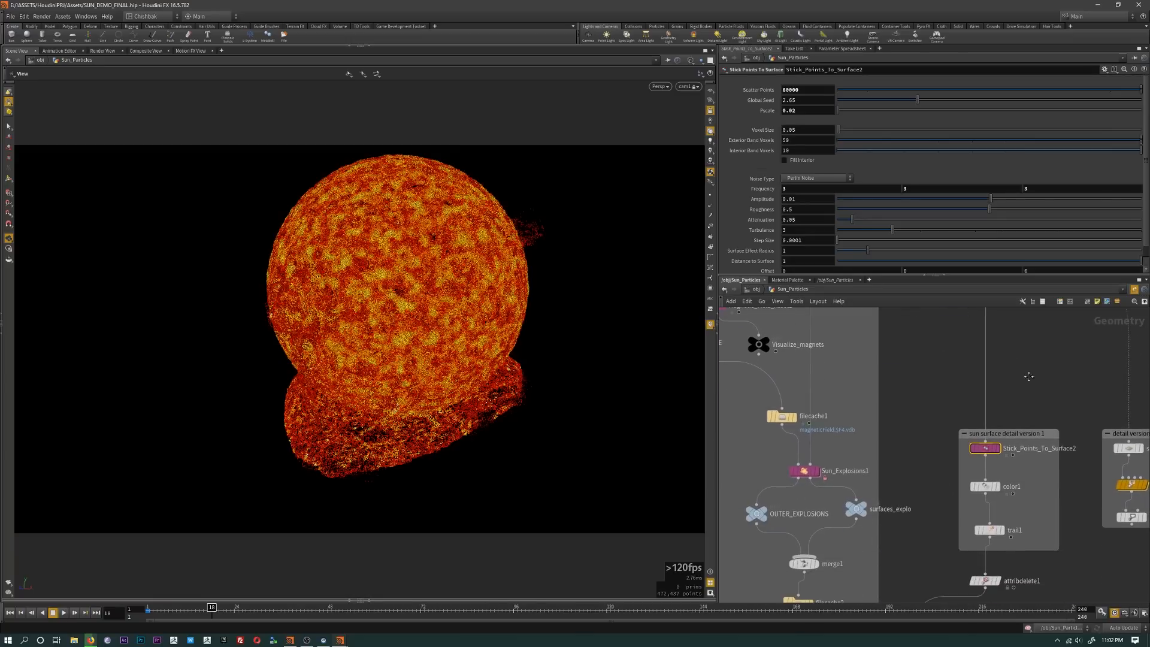
scroll(872, 198, down, 1)
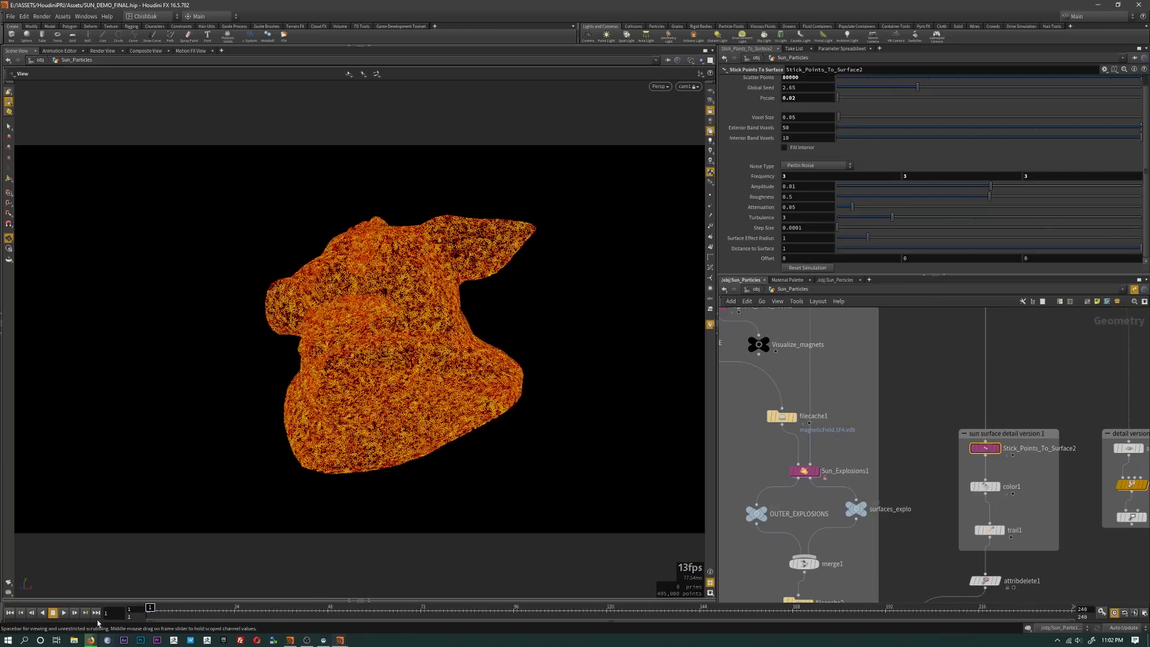
drag(149, 608, 438, 605)
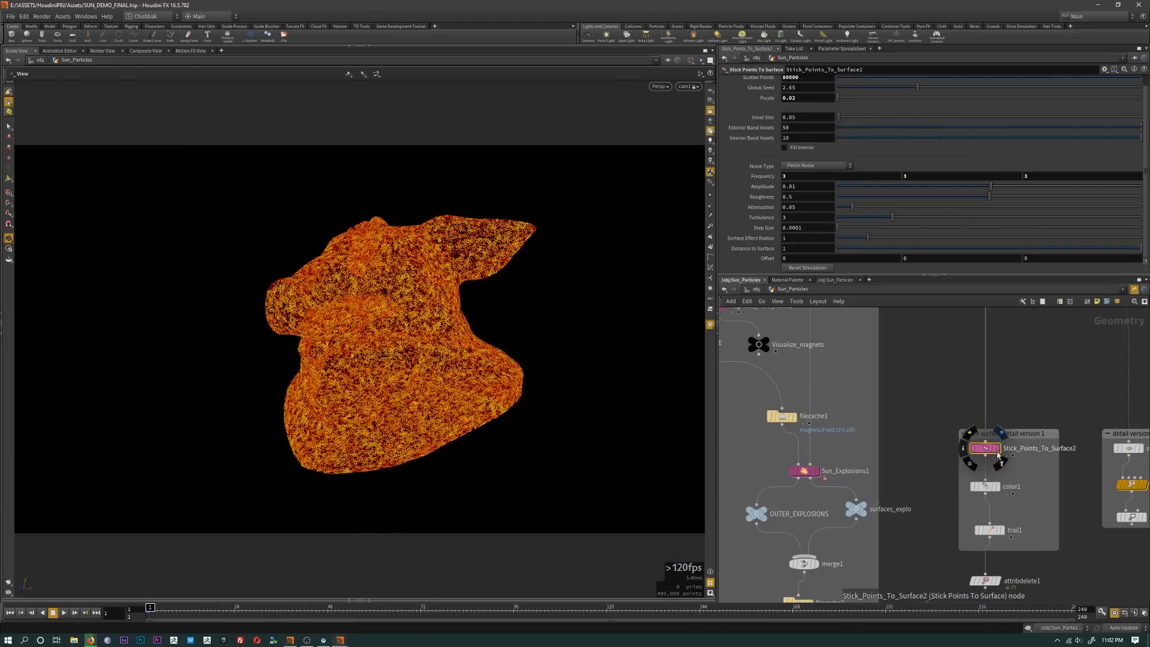
Step: Display Stick_Points_To_Surface2 and multyply_Velocity1 in turn, scrub the surface particles to frame 240 and return to frame 1
click(997, 450)
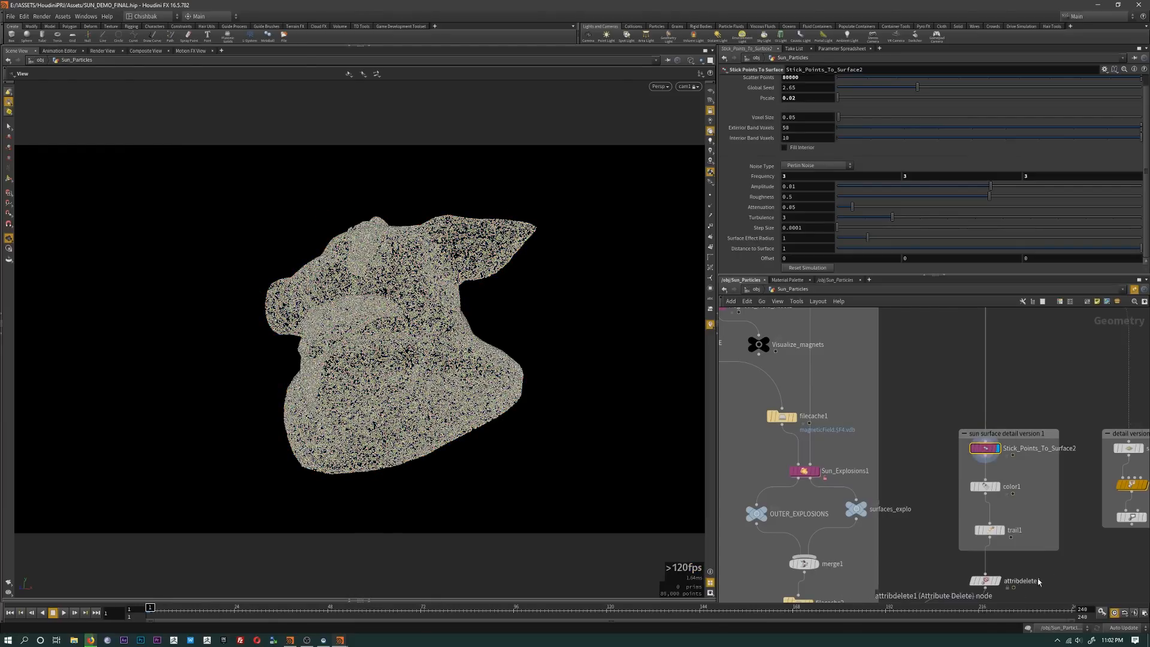
middle_drag(1047, 577, 1072, 465)
click(956, 526)
click(951, 526)
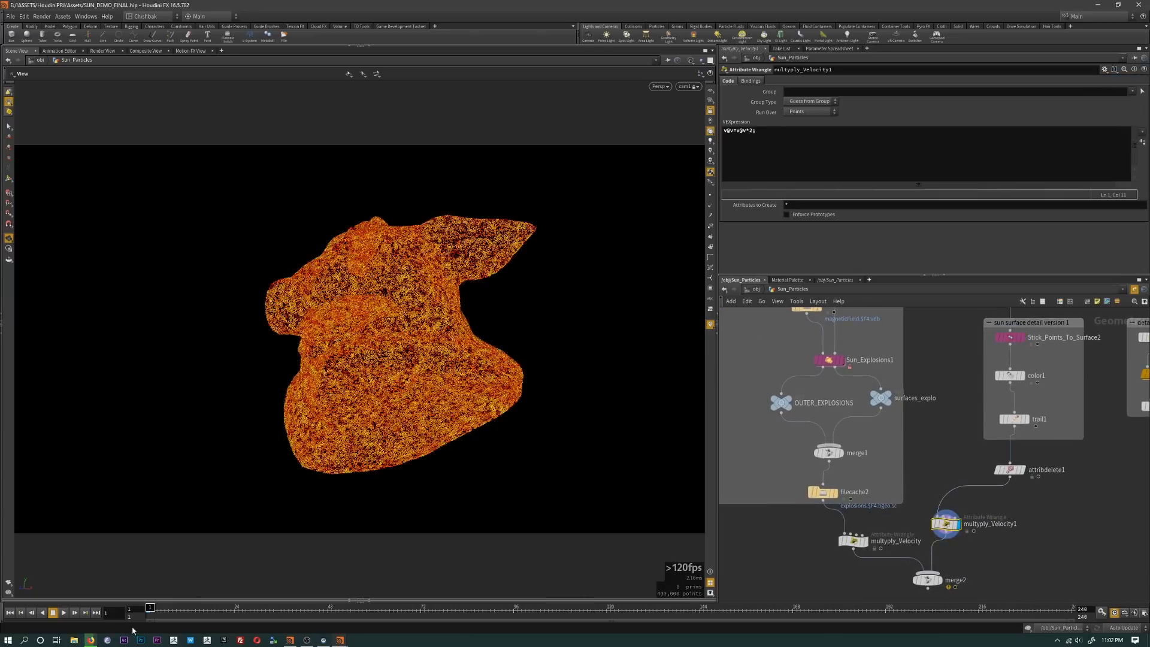
drag(148, 608, 540, 602)
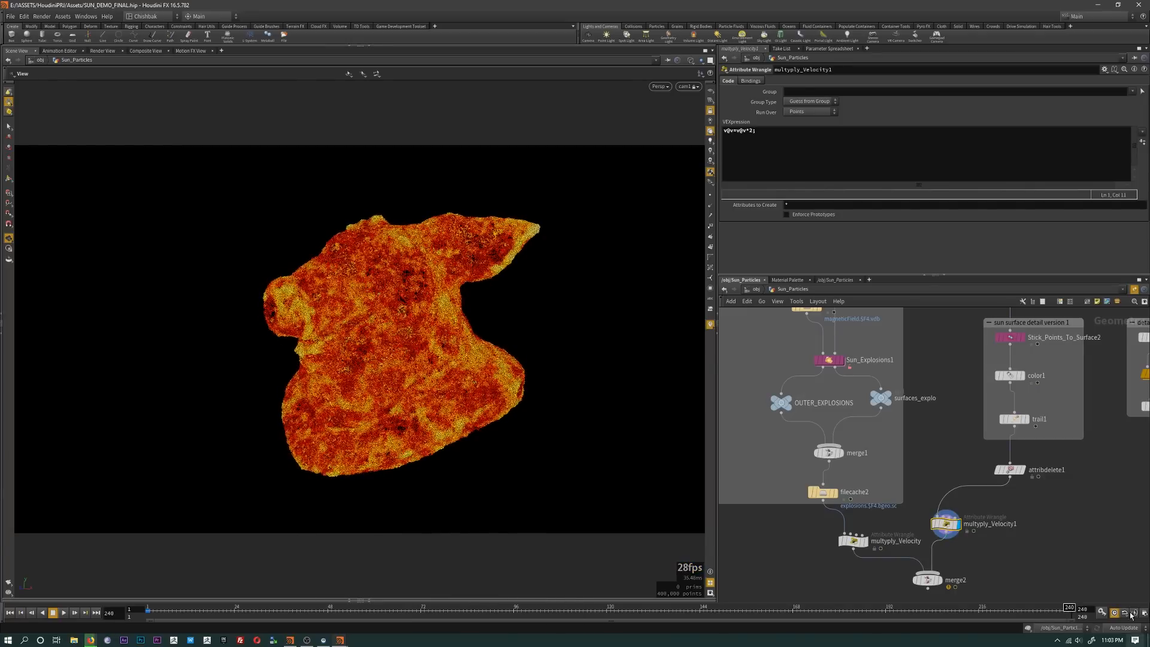
drag(1075, 606, 2, 597)
Step: Display merge2, scrub through the combined pig head particles and inspect them from several angles
click(938, 581)
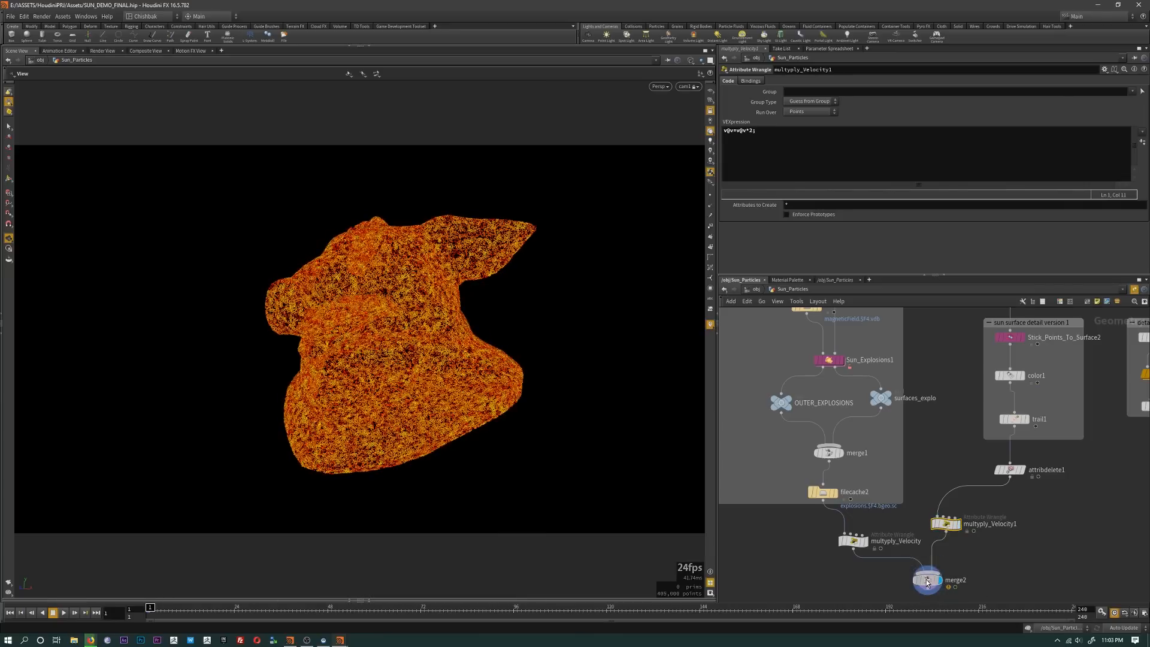
click(926, 580)
drag(193, 608, 264, 615)
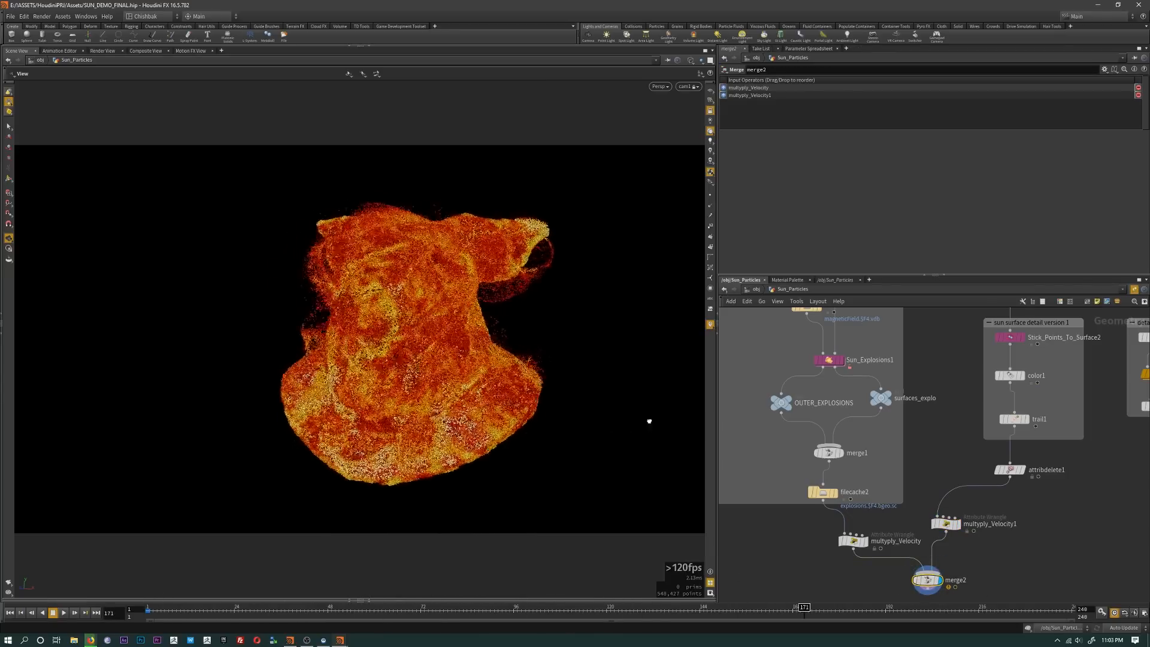
mouse_move(649, 421)
mouse_down()
mouse_move(744, 419)
mouse_move(627, 421)
mouse_up()
drag(510, 421, 505, 420)
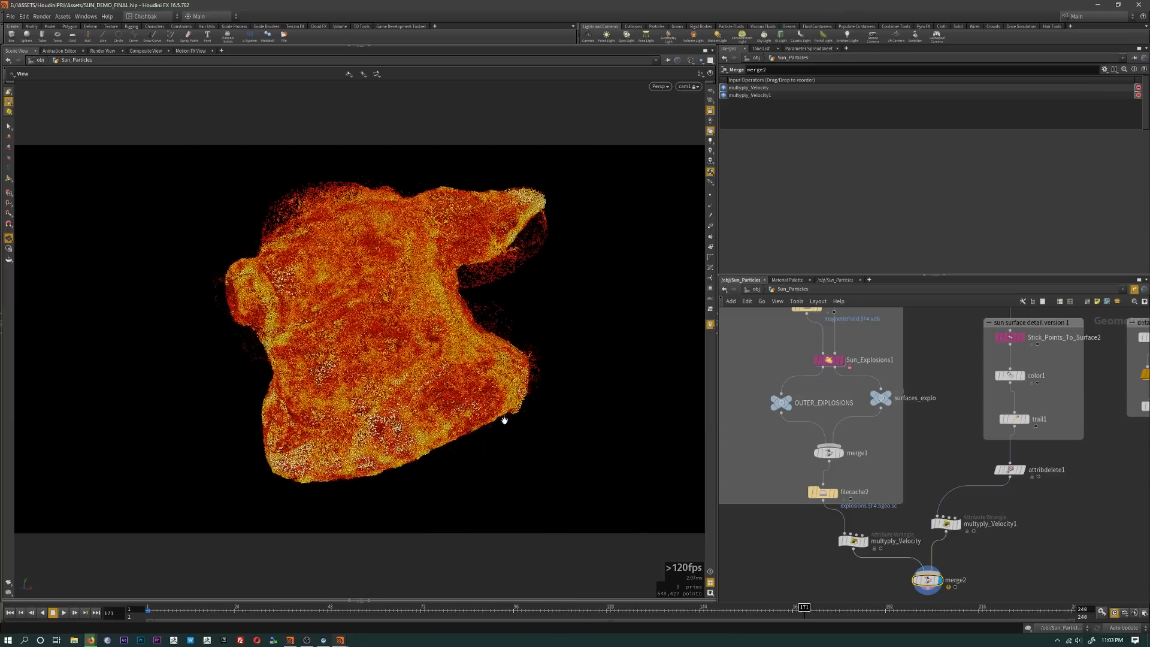
drag(327, 611, 792, 609)
click(822, 495)
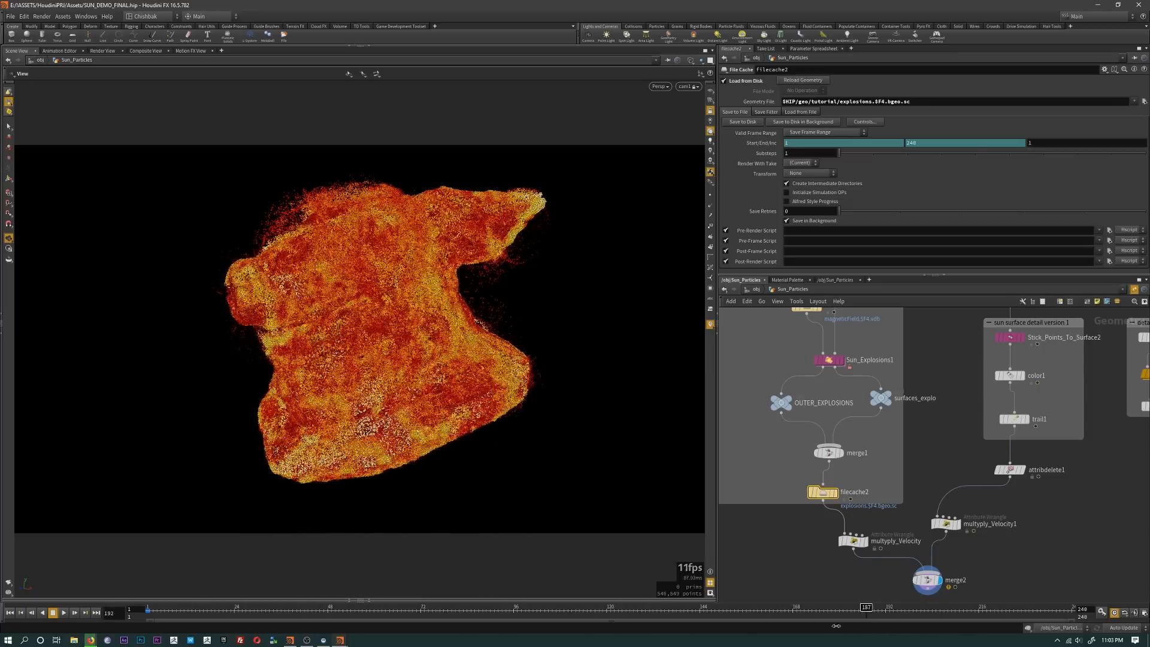
drag(664, 632, 500, 632)
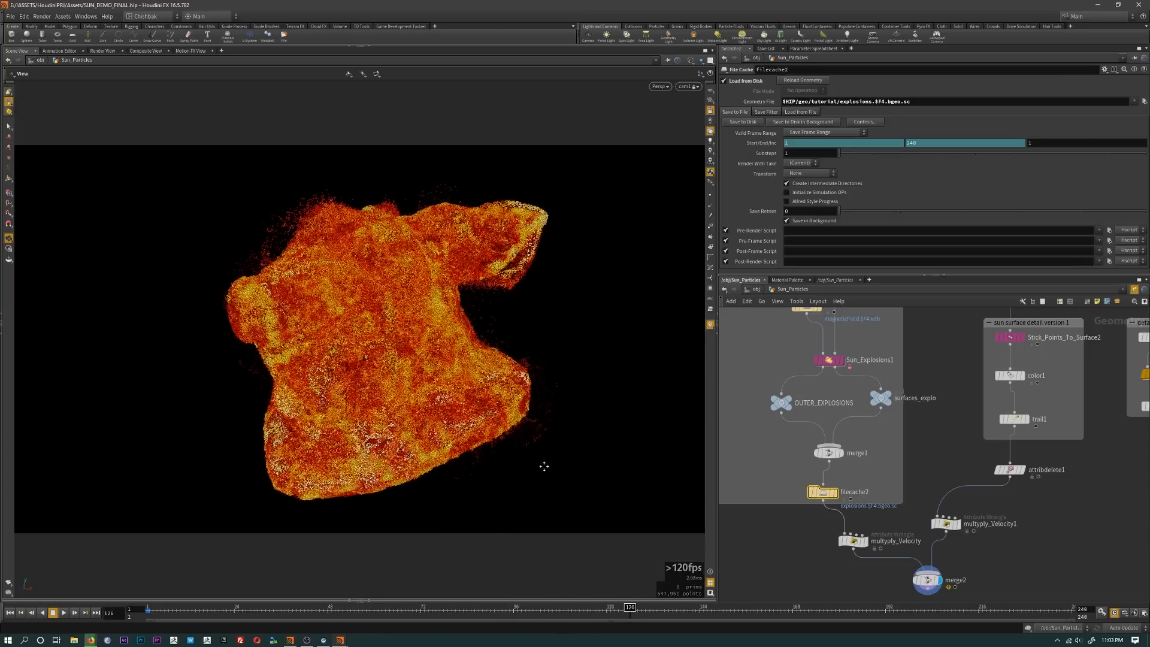
drag(544, 466, 512, 422)
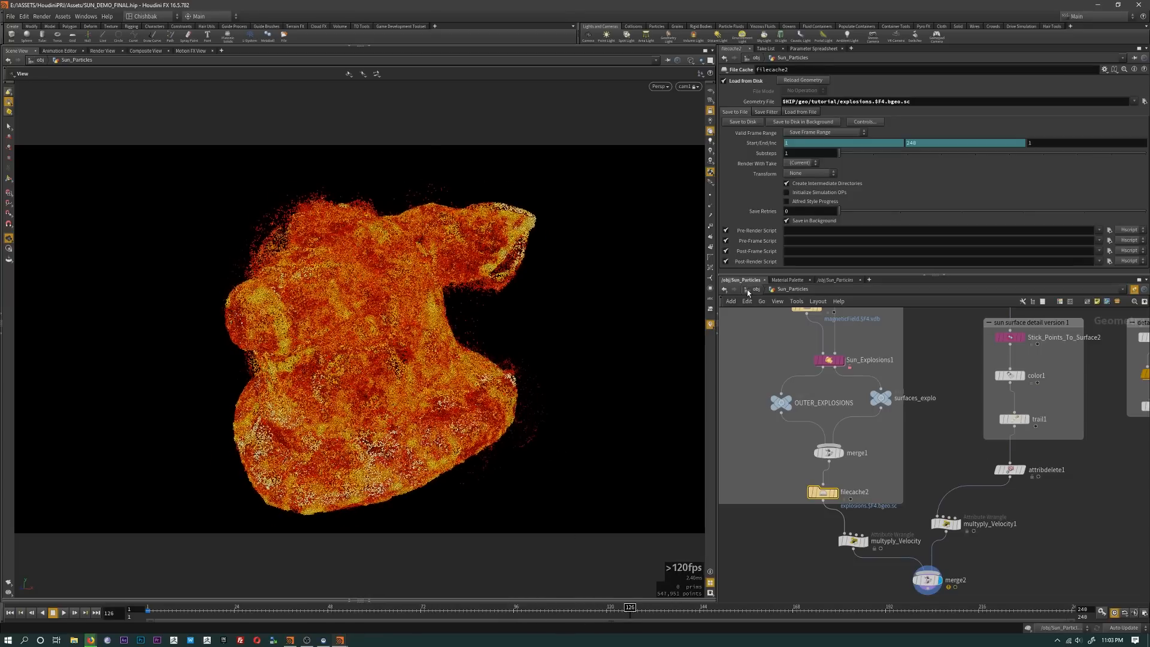
Step: Copy the testgeometry_pighead1 node inside Sun_Particles and return to the object level
click(751, 290)
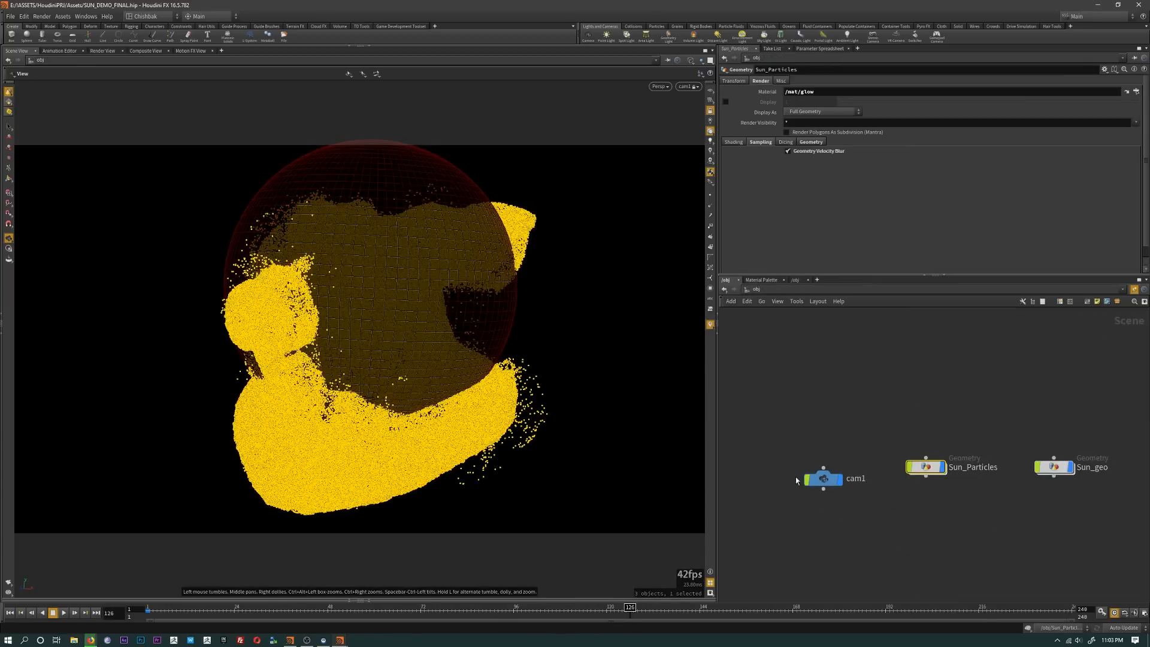
double_click(926, 479)
scroll(945, 480, down, 4)
middle_drag(955, 414, 960, 520)
scroll(960, 495, up, 3)
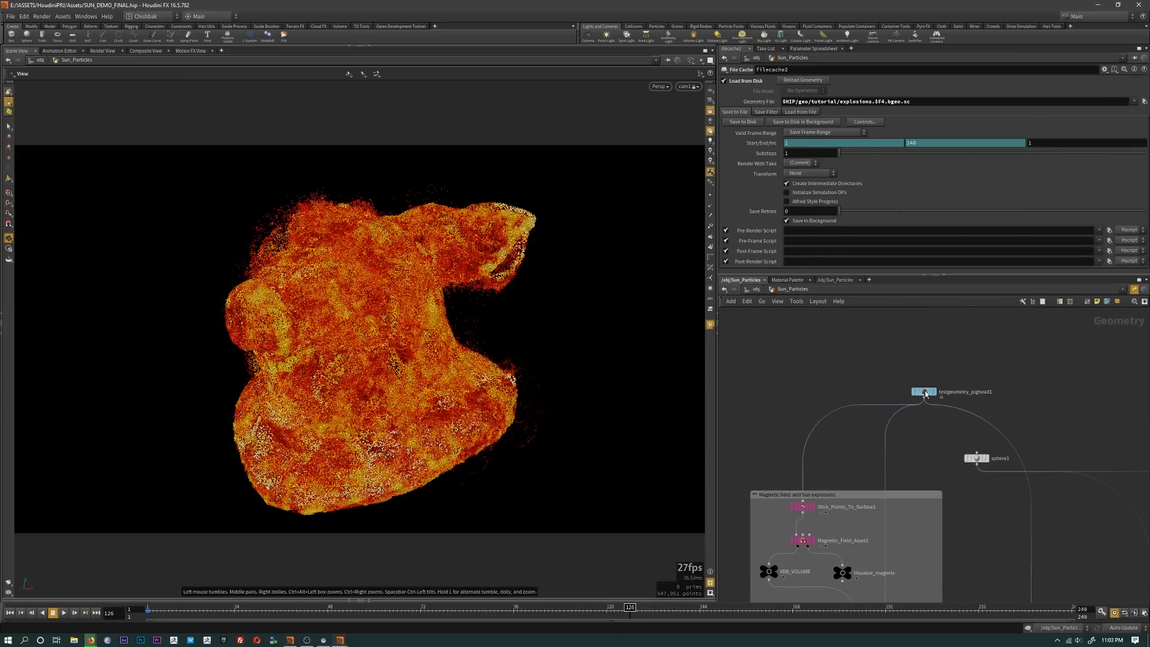
click(916, 391)
key(ctrl+c)
click(756, 289)
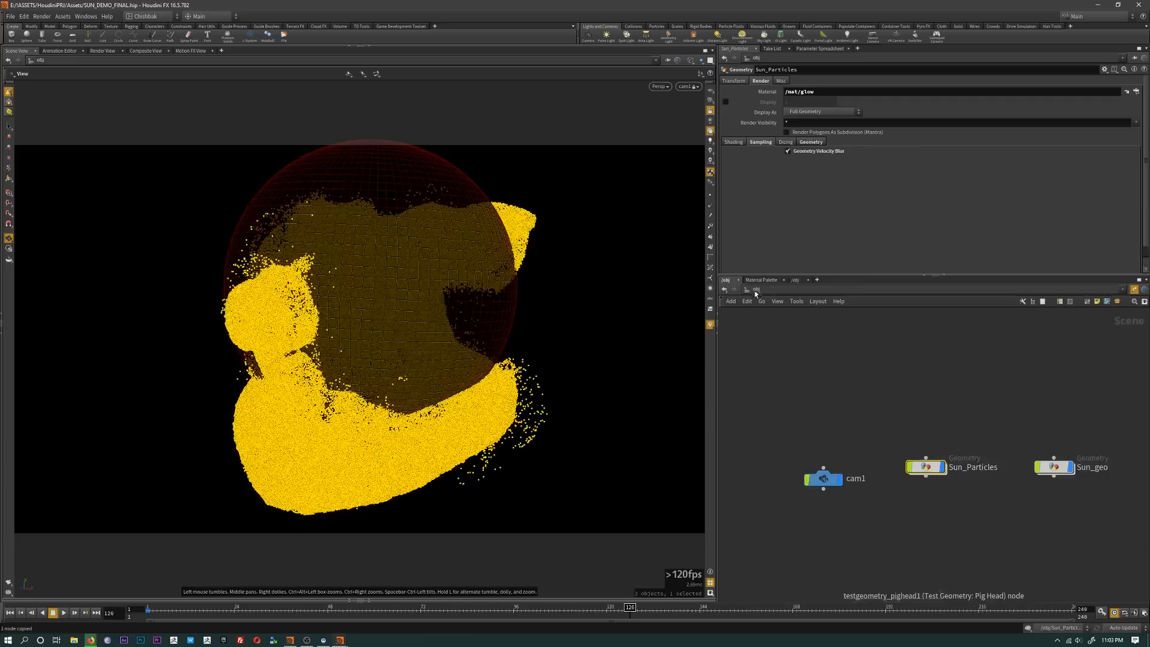
Step: Paste the pig head into Sun_geo, connect it to color1 in place of sphere1 and return to the object level
double_click(1059, 466)
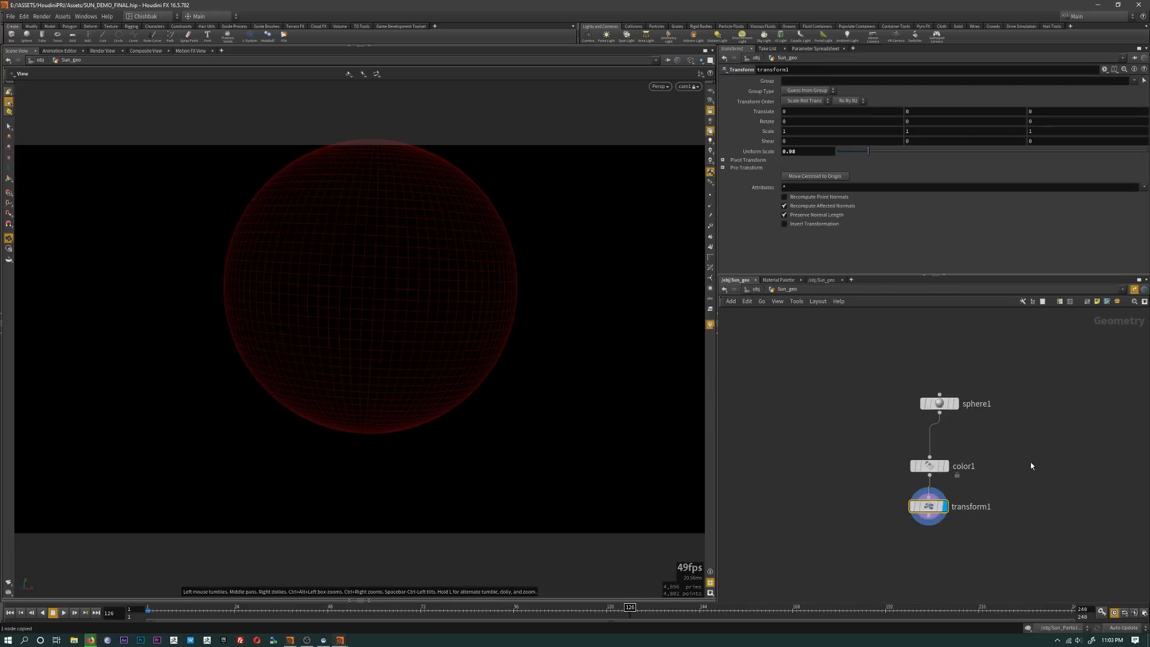
key(ctrl+v)
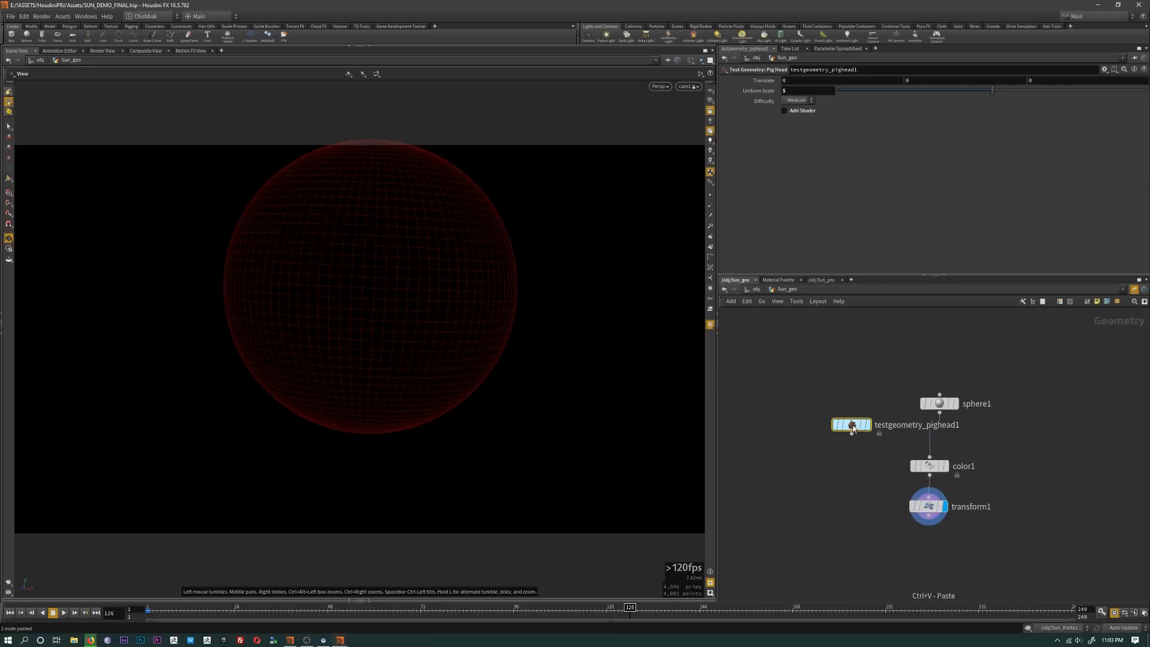
drag(852, 434, 930, 458)
drag(928, 507, 991, 525)
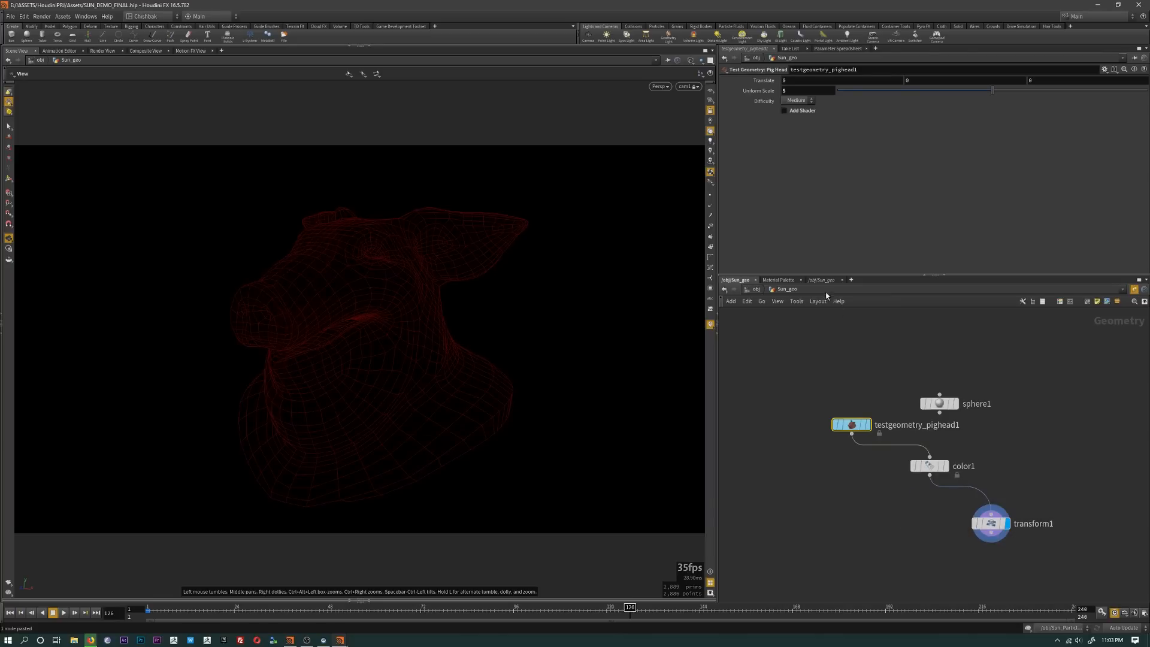
click(757, 289)
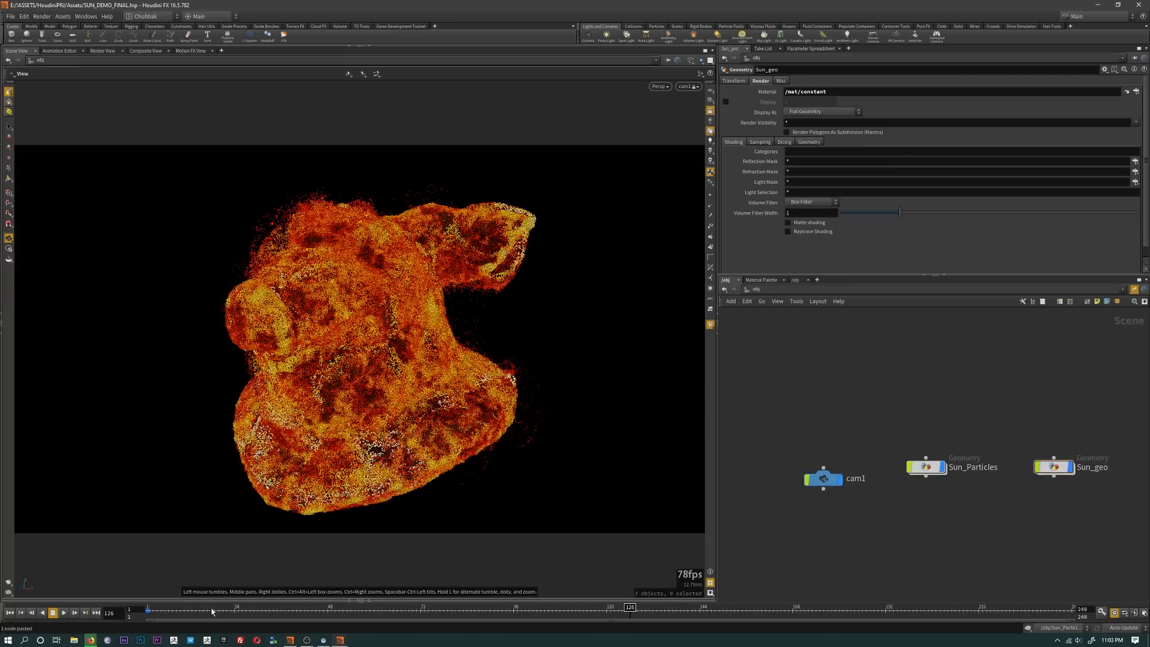
Step: Scrub the timeline and view the complete pig head with its inner geometry from close up and several angles
drag(214, 609, 634, 623)
right_drag(425, 371, 569, 359)
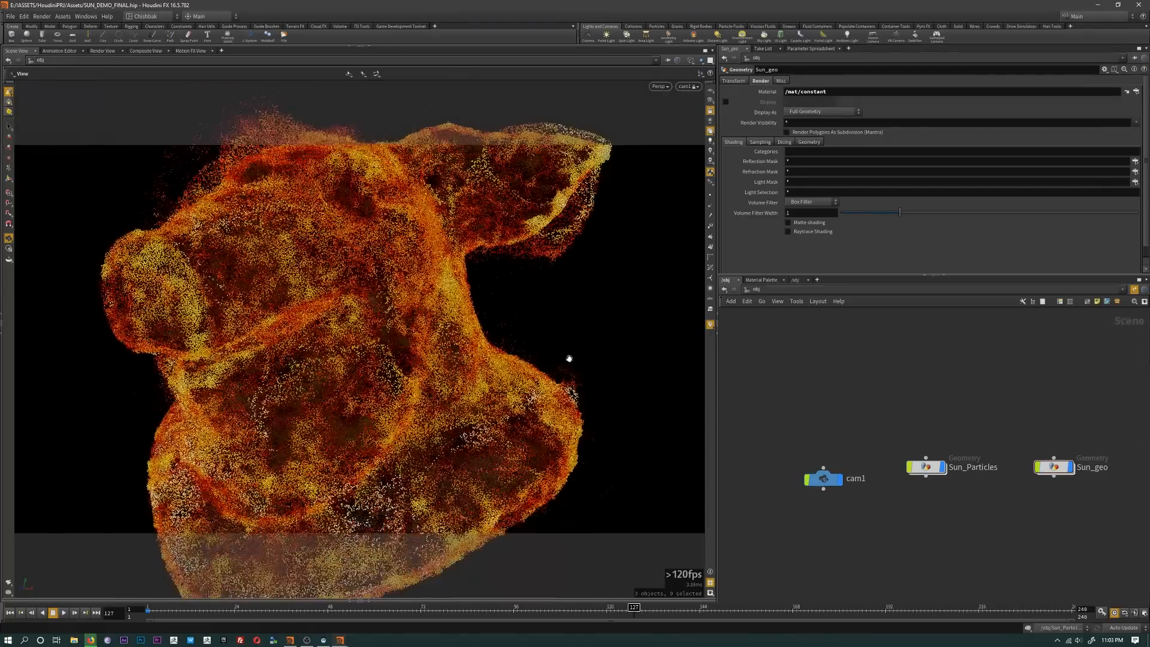
middle_drag(519, 322, 548, 440)
drag(548, 441, 374, 534)
mouse_move(297, 615)
mouse_down()
mouse_move(832, 617)
mouse_move(482, 611)
mouse_up()
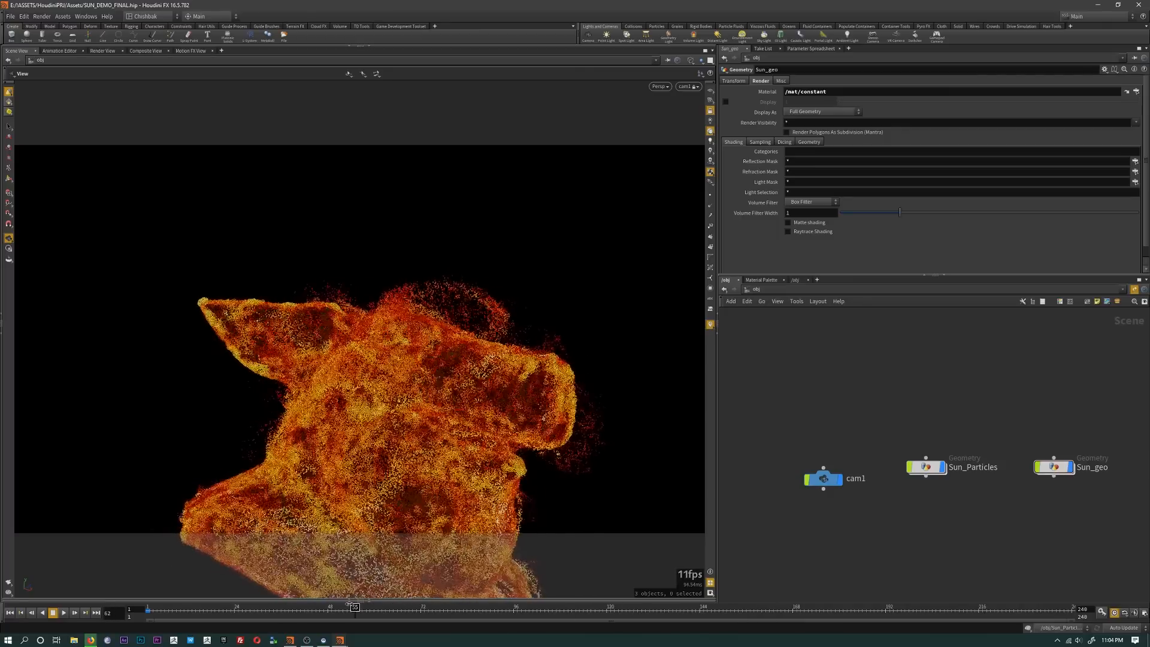
drag(505, 329, 425, 467)
drag(412, 617, 909, 616)
drag(575, 444, 591, 481)
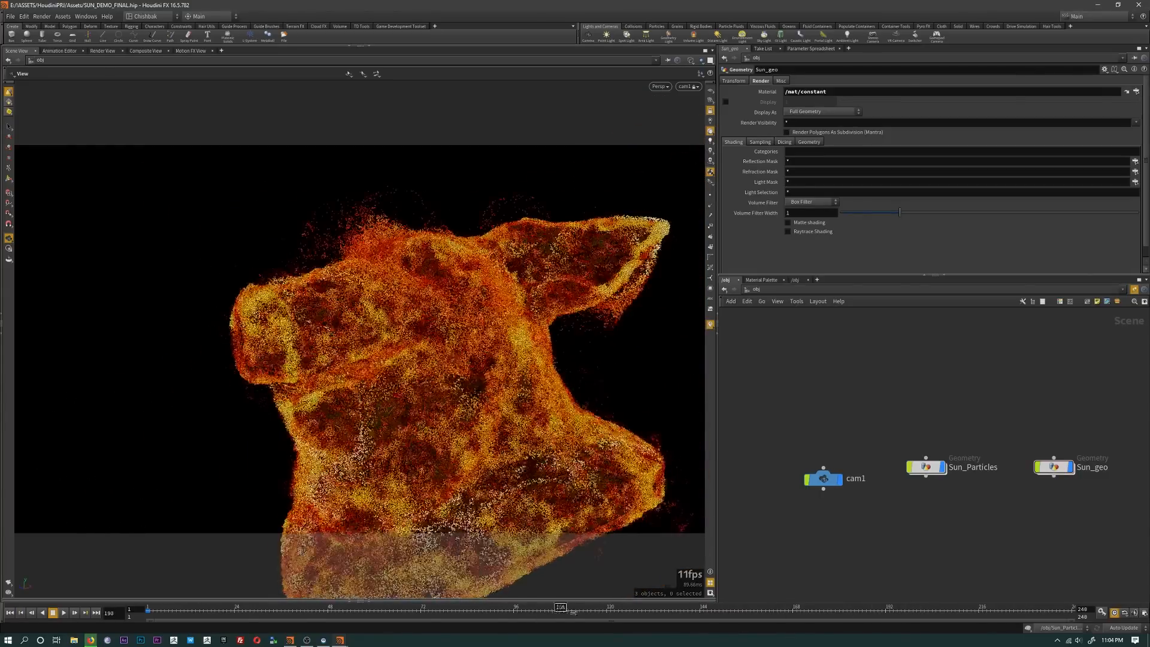
Step: Frame the pig head in close-up at frame 150, test-render it with mantra_ipr and return to the scene view
drag(906, 610, 397, 622)
drag(363, 369, 395, 380)
right_drag(396, 380, 539, 300)
middle_drag(539, 300, 546, 466)
drag(546, 467, 429, 543)
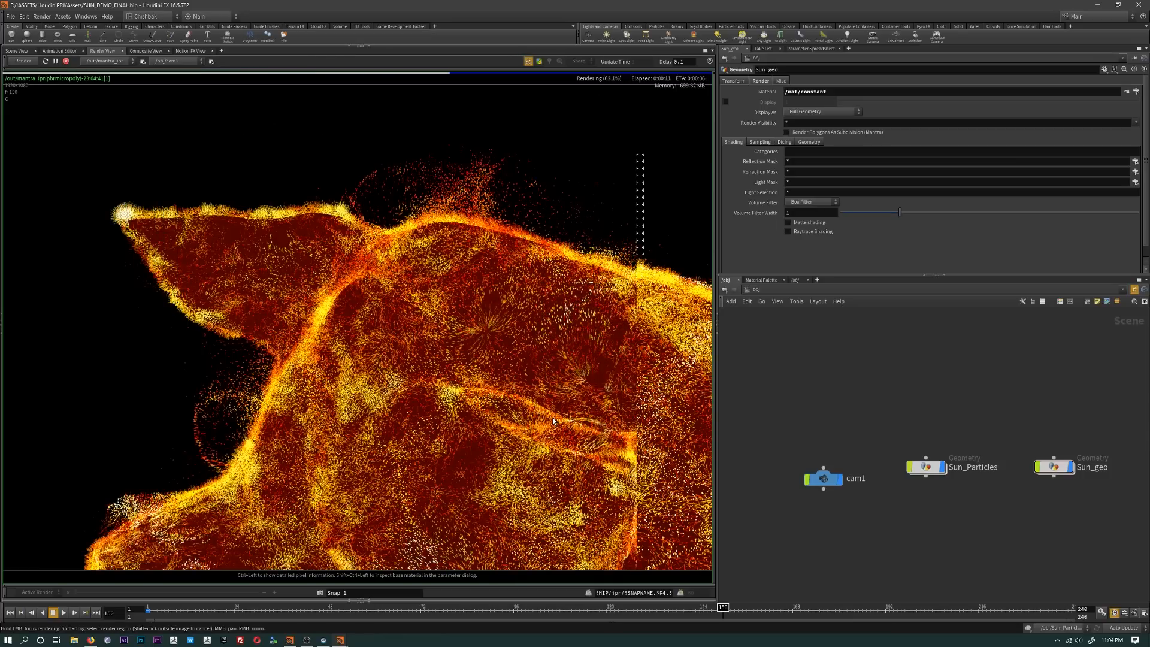
click(17, 51)
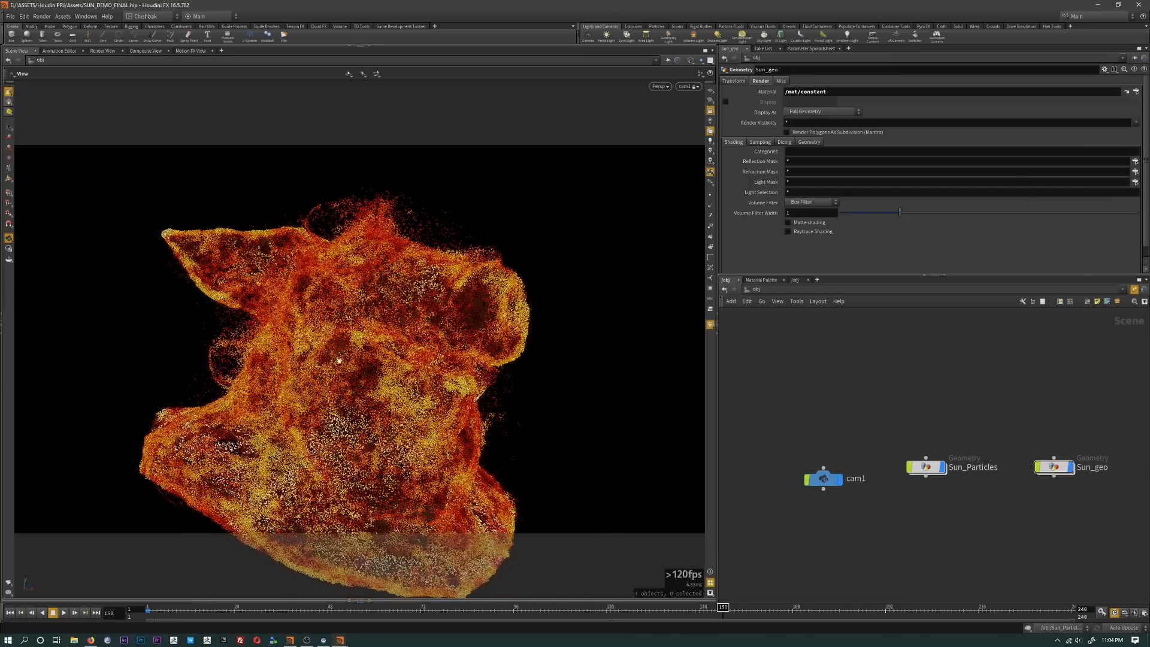
Step: Examine the pig head particles from further angles and at frame 87
drag(339, 360, 390, 367)
middle_drag(390, 367, 444, 393)
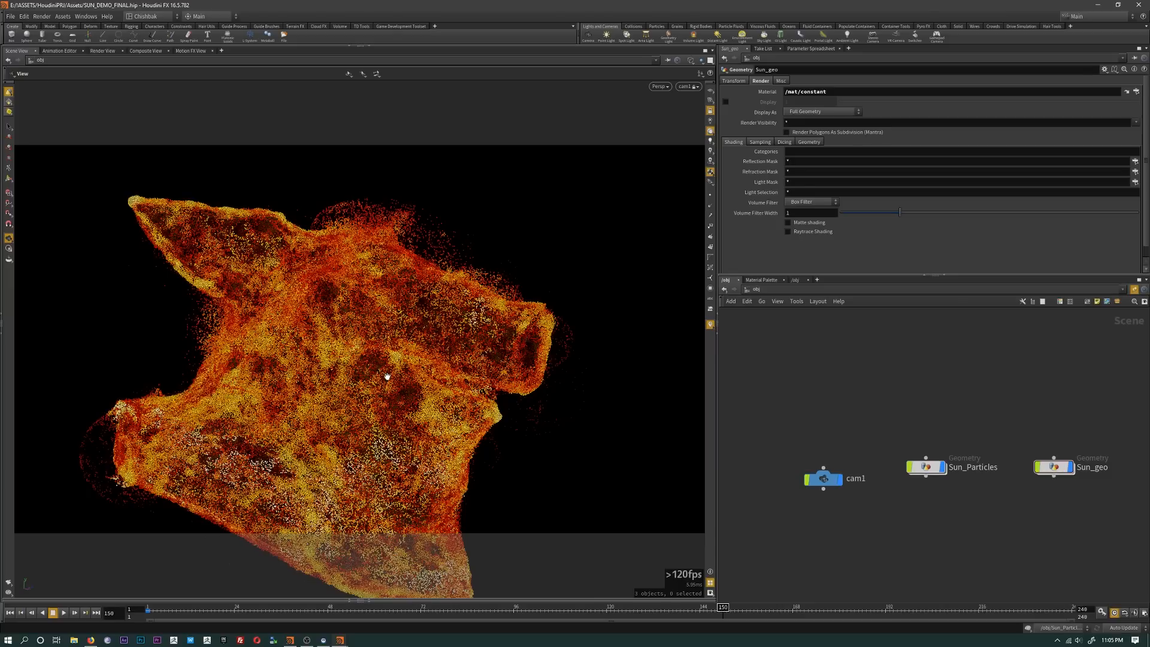
drag(543, 405, 342, 404)
drag(436, 395, 619, 419)
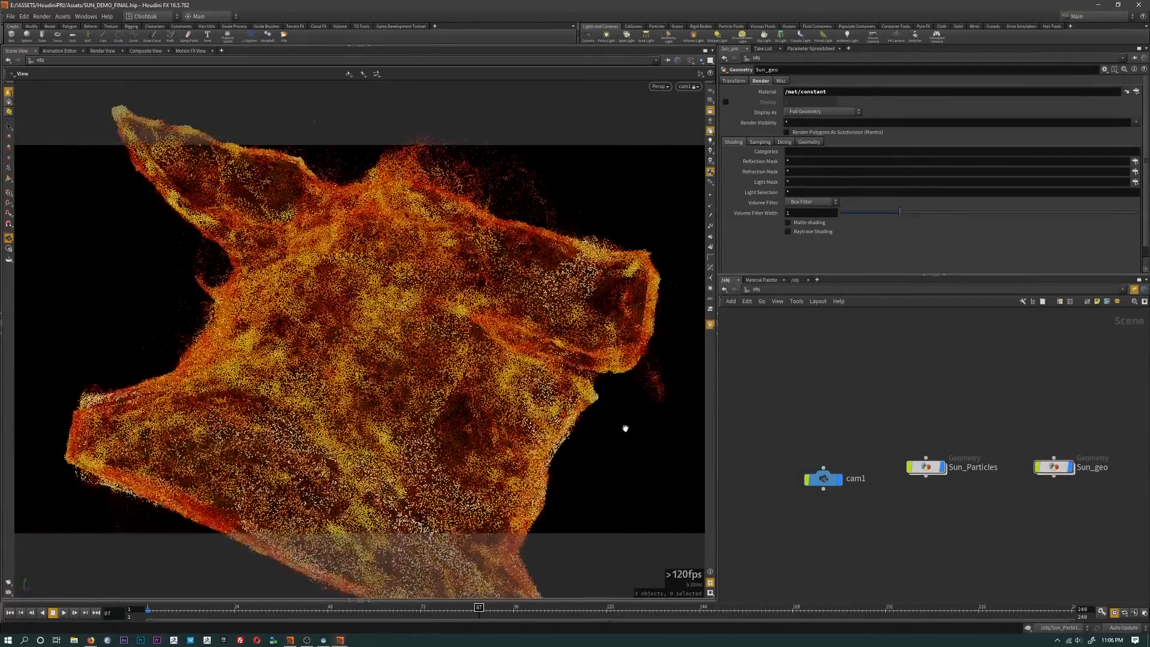
drag(625, 428, 593, 465)
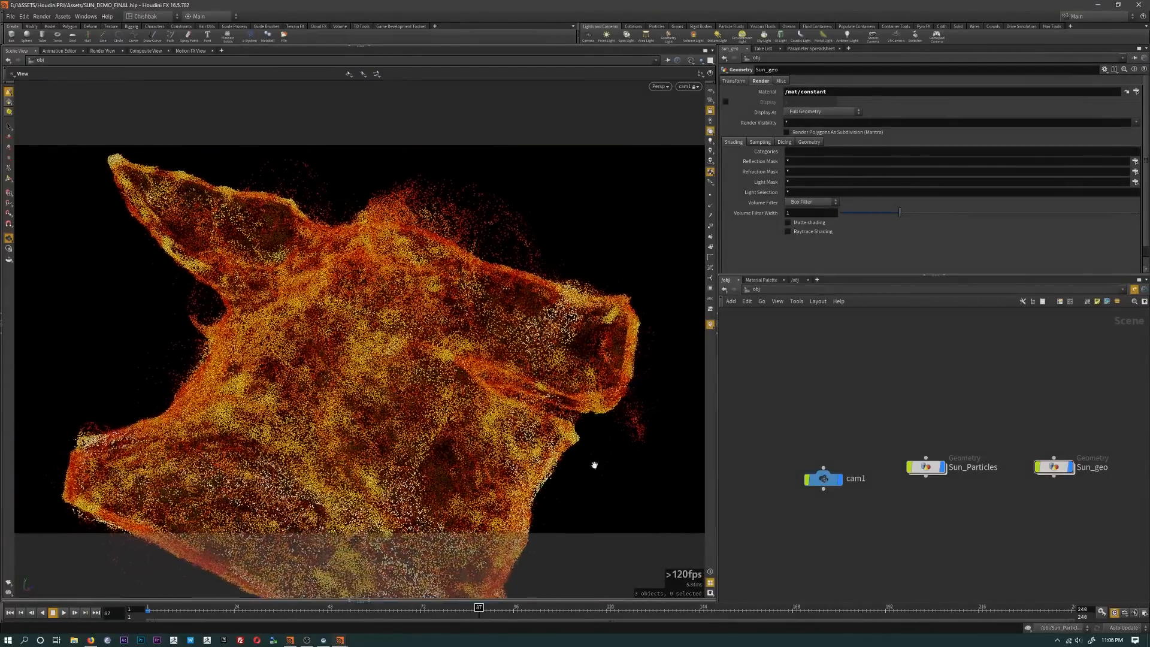
Step: Open the Sun_Particles network, enlarge the network editor and examine the Magnetic field and Sun explosions group
double_click(925, 467)
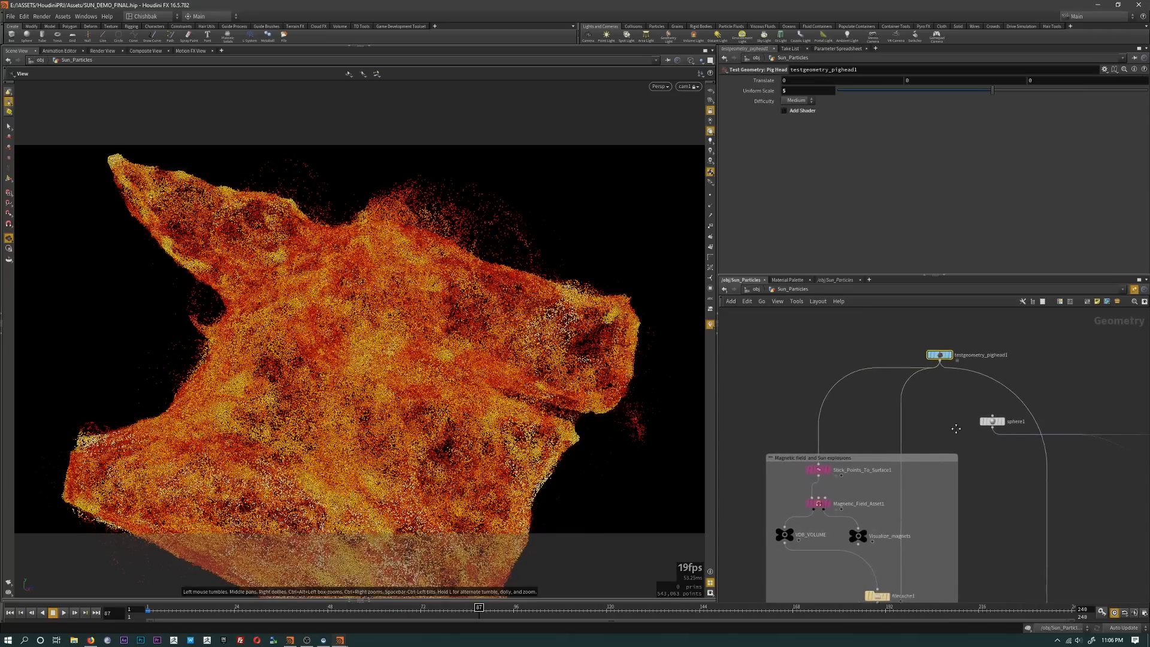
drag(978, 276, 978, 114)
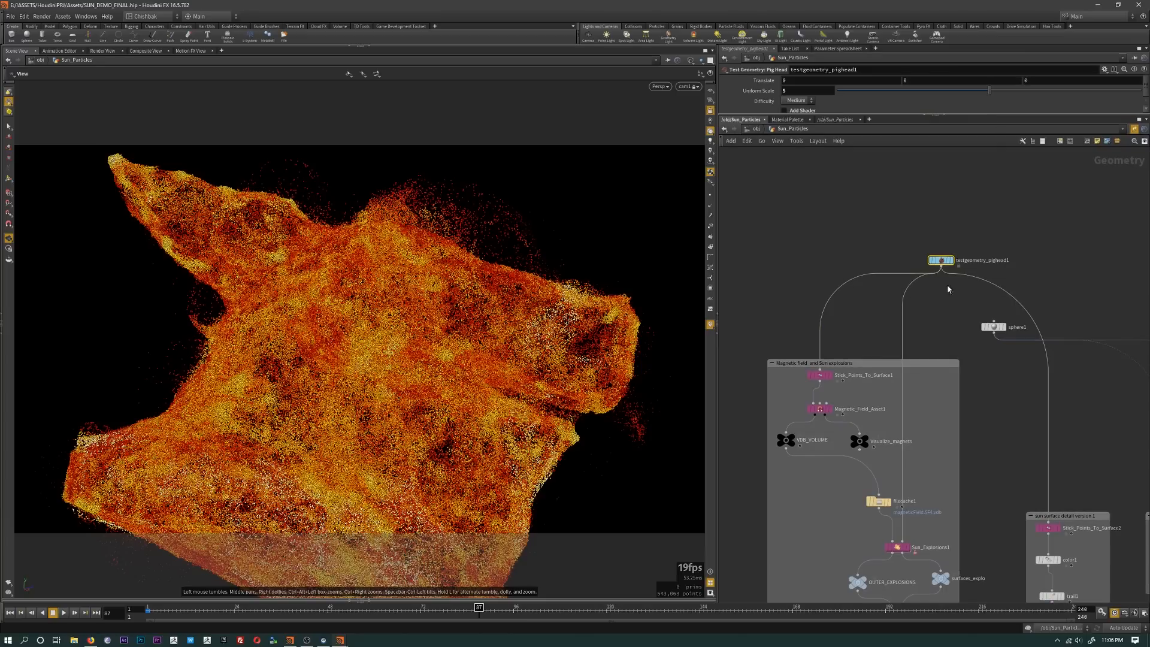
scroll(907, 333, up, 5)
middle_drag(906, 337, 968, 383)
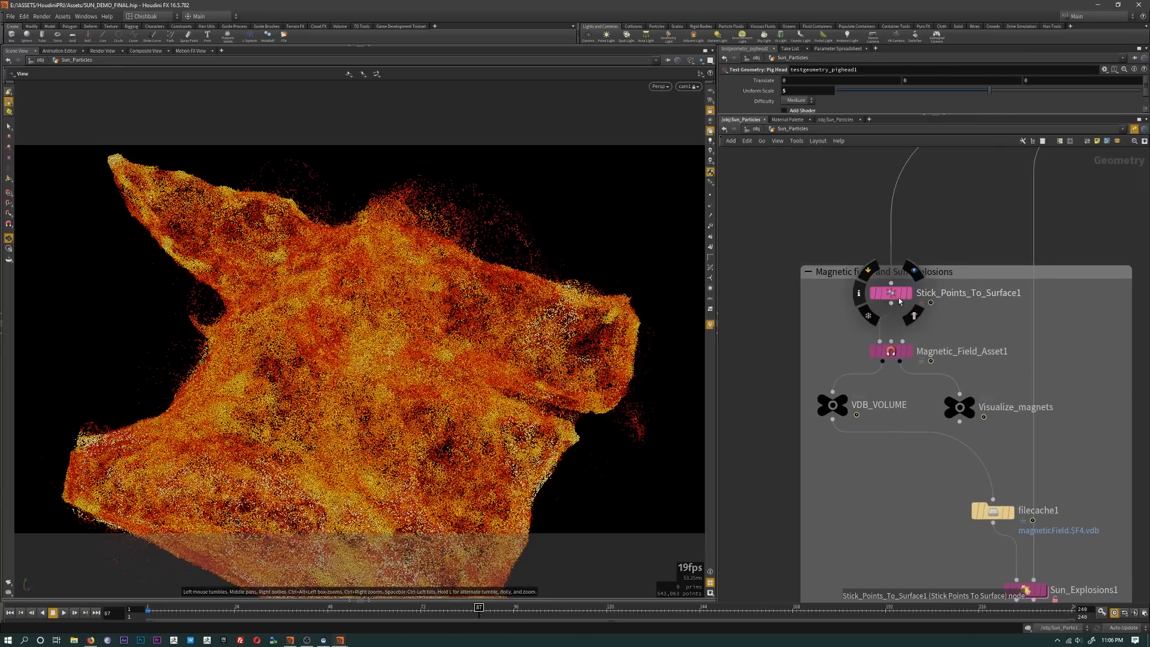
Step: Display the points of Stick_Points_To_Surface1 and those of Stick_Points_To_Surface2 in sun surface detail version 1, viewing the pig head from another angle
click(892, 295)
click(910, 293)
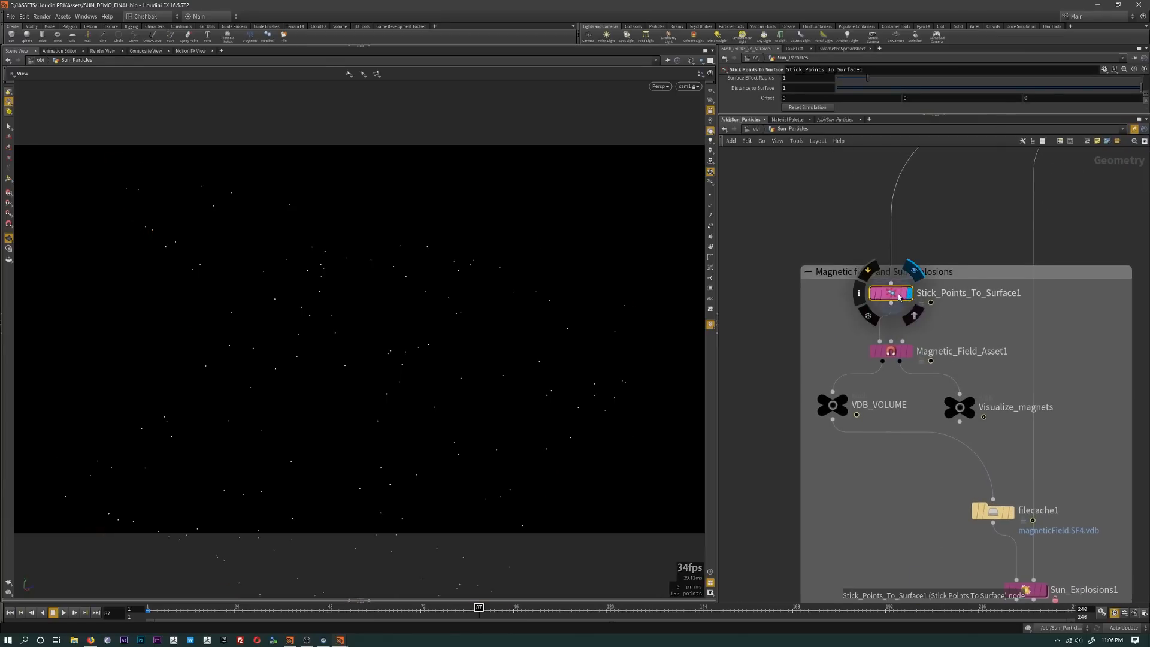
middle_drag(980, 397, 884, 364)
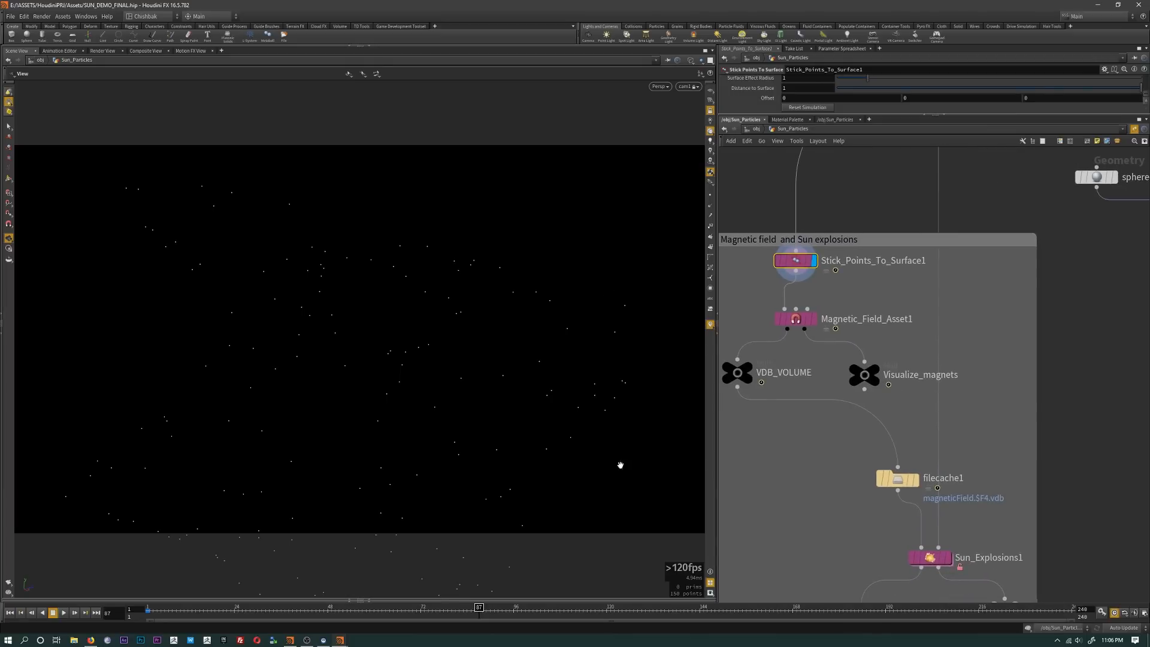
scroll(828, 411, down, 4)
middle_drag(855, 429, 803, 367)
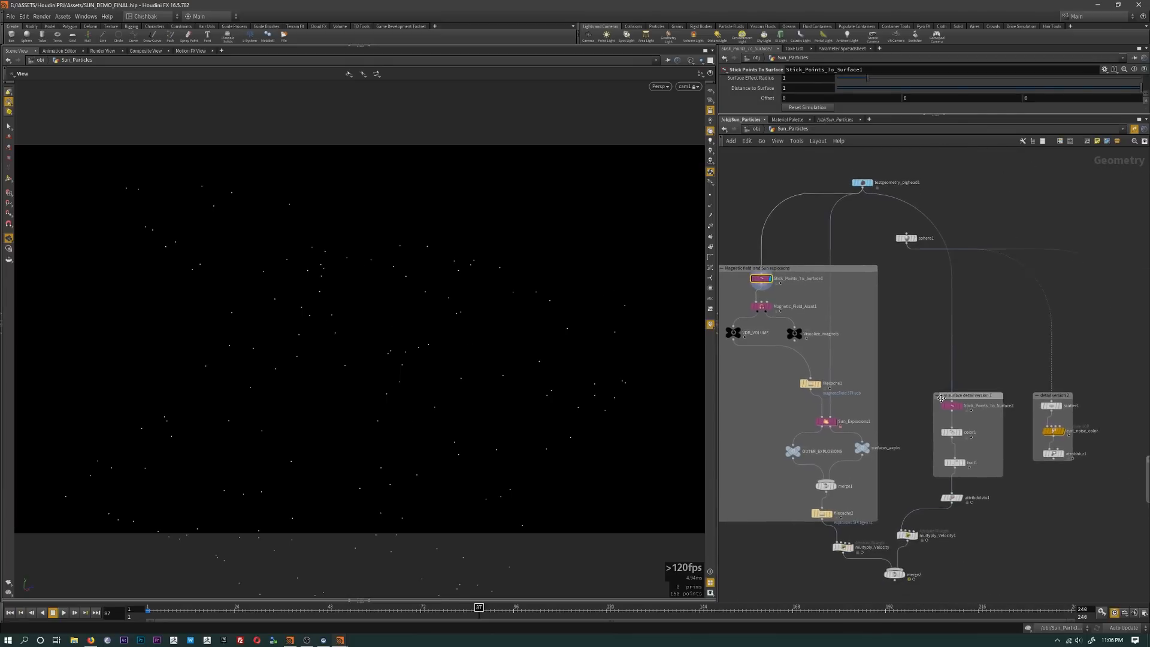
scroll(944, 409, up, 3)
click(976, 404)
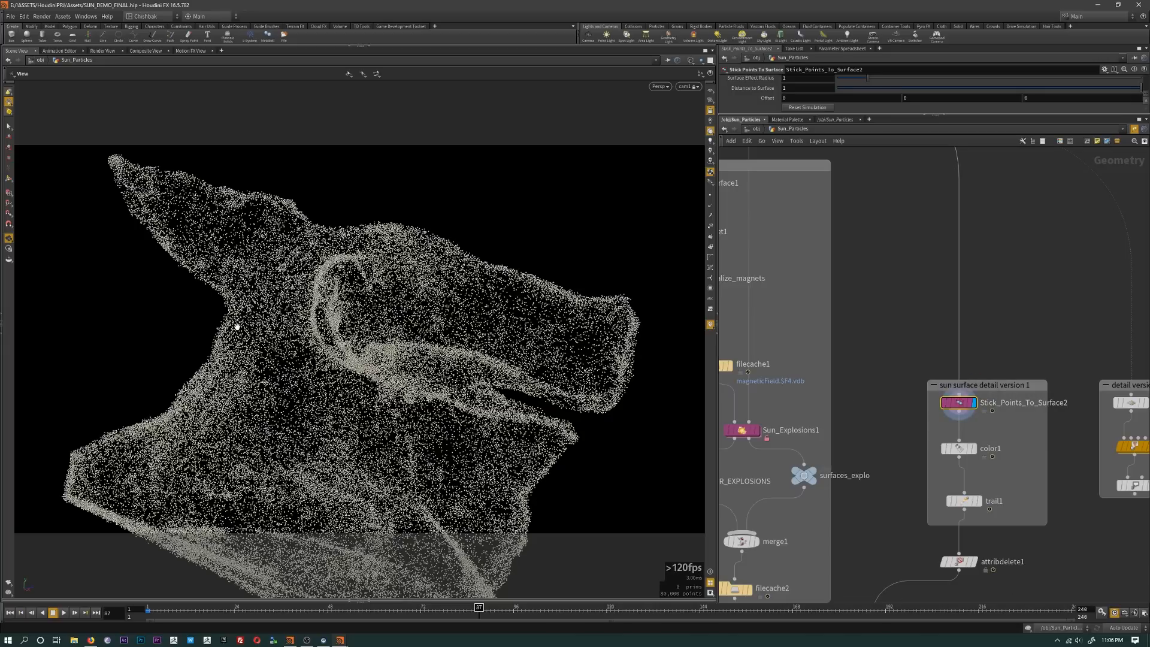
drag(463, 337, 487, 362)
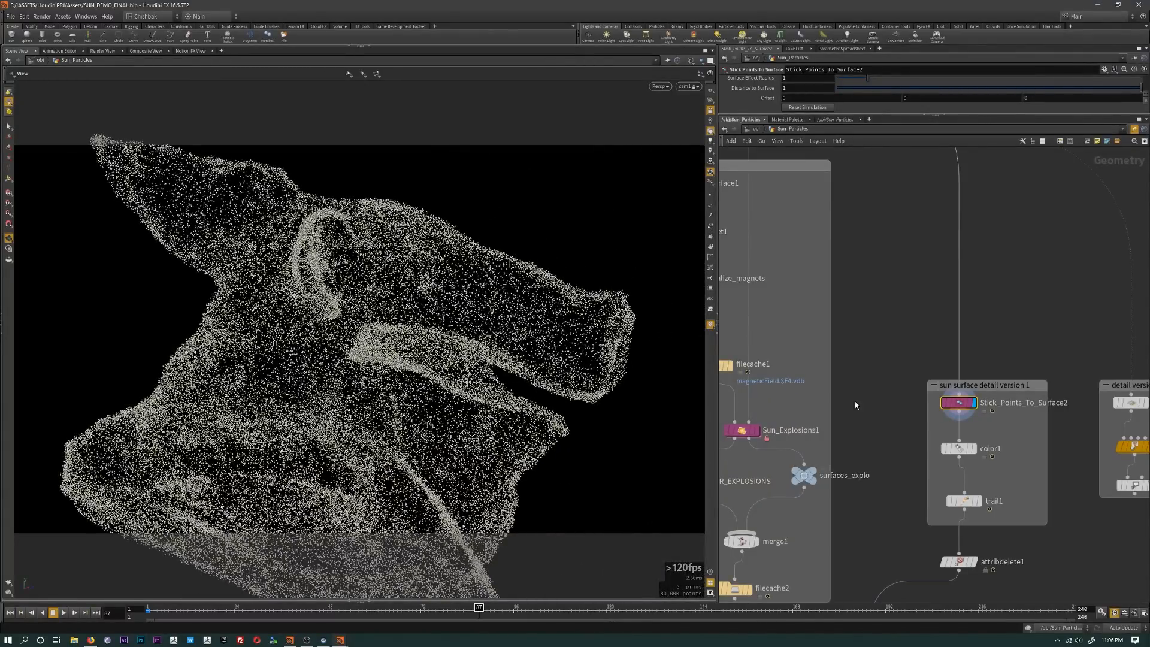
Step: Inspect the Magnetic_Field_Asset1 node, and display the output of Sun_Explosions1 with the whole pig head in view
middle_drag(856, 403, 1049, 508)
click(824, 339)
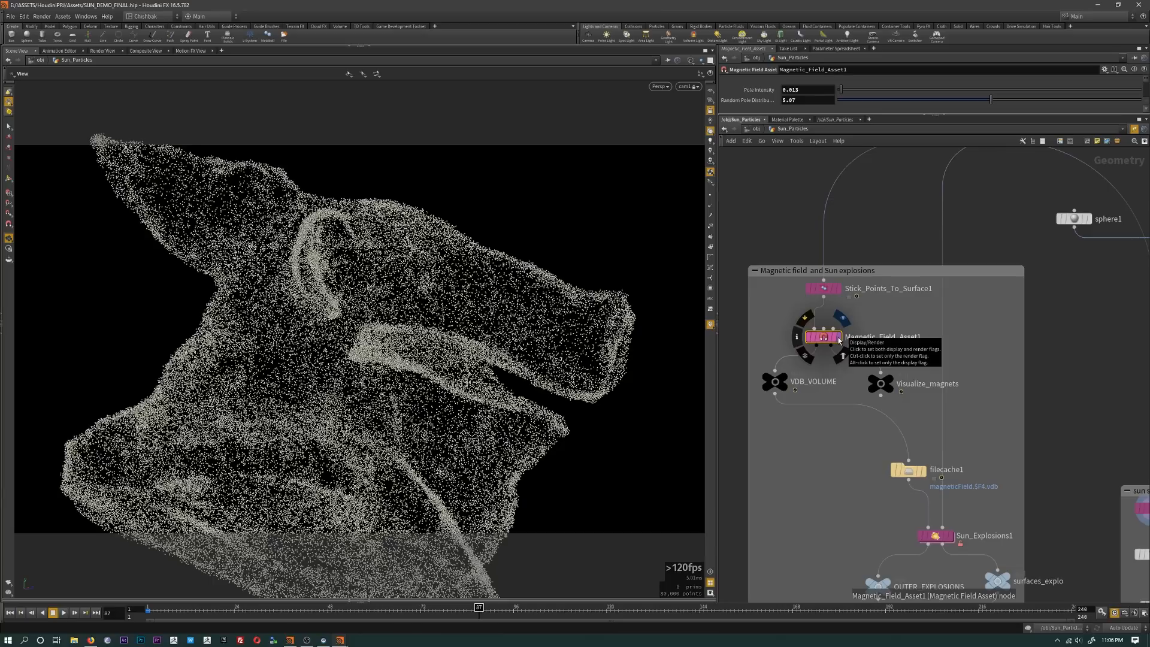
middle_drag(846, 417, 775, 302)
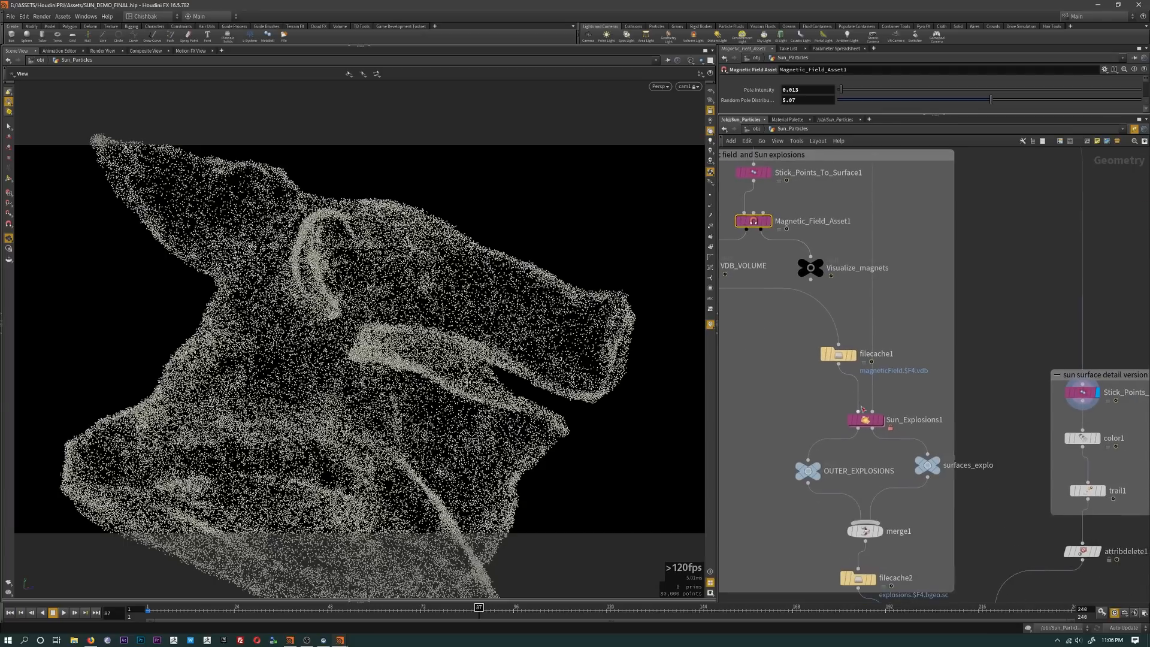
click(885, 422)
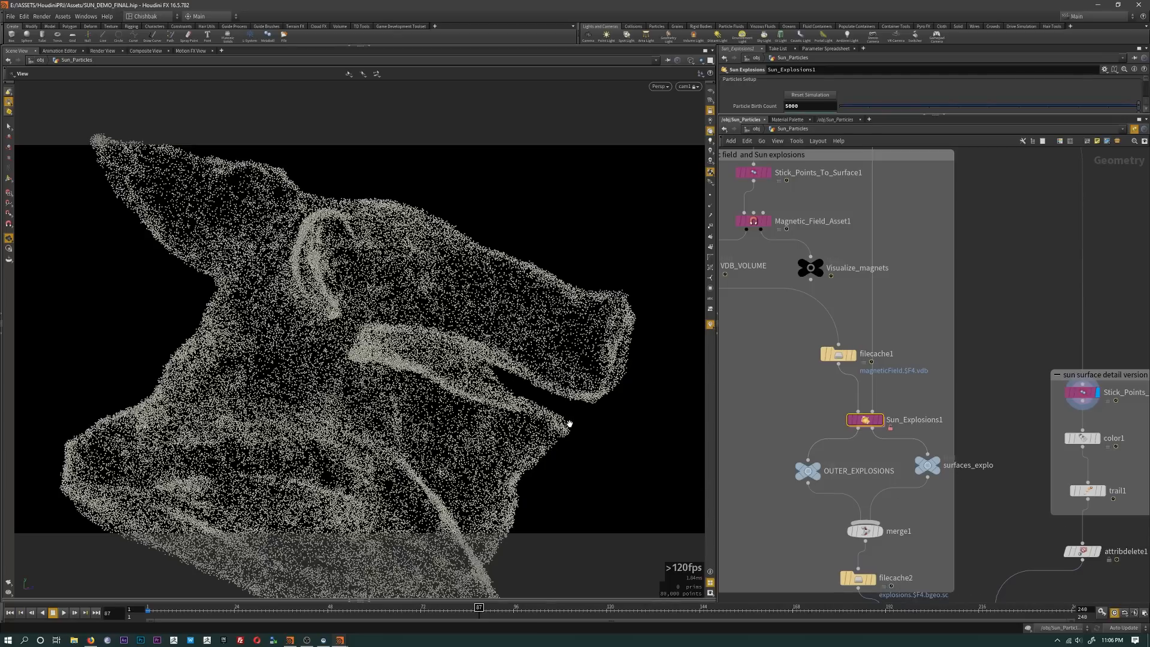
drag(569, 424, 540, 419)
right_drag(541, 419, 380, 425)
middle_drag(521, 407, 458, 333)
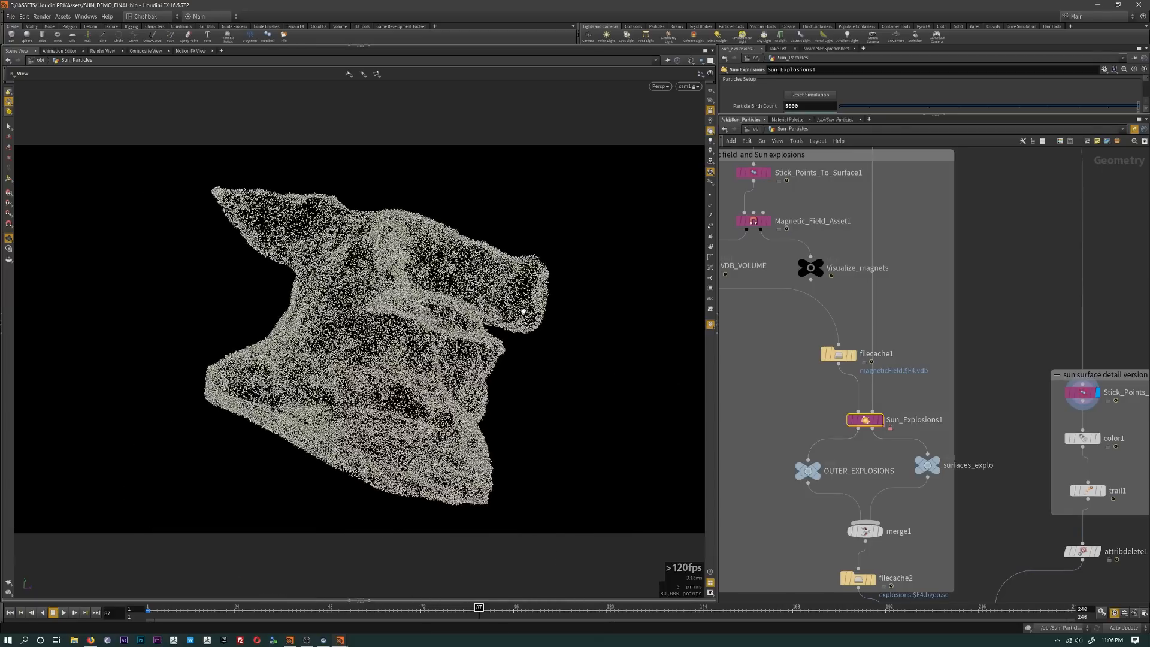
drag(458, 333, 514, 333)
mouse_move(864, 421)
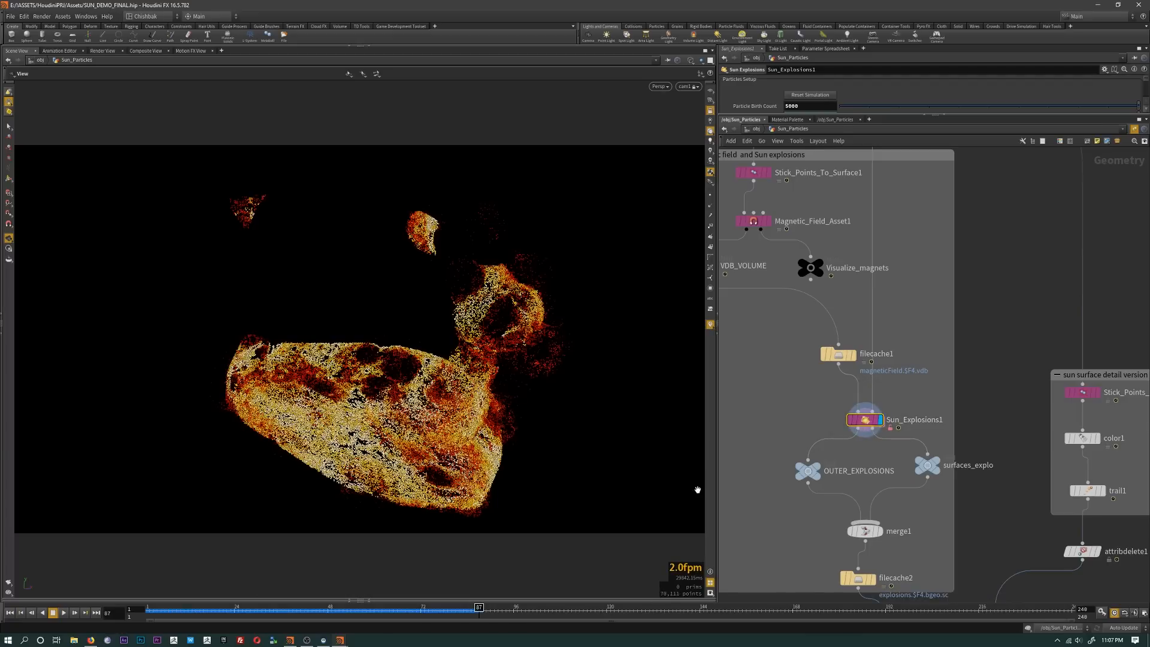
Step: Enter the Sun_Explosions1 network and display its popnet particle simulation at frame 46
double_click(865, 419)
scroll(890, 470, up, 3)
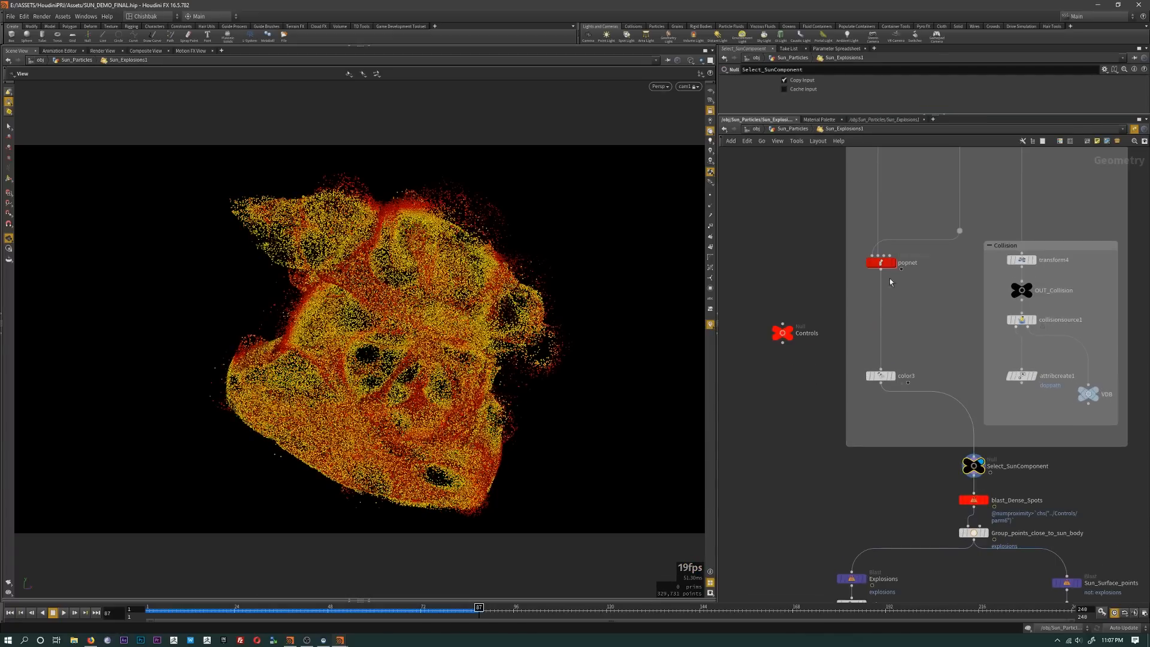
mouse_move(894, 274)
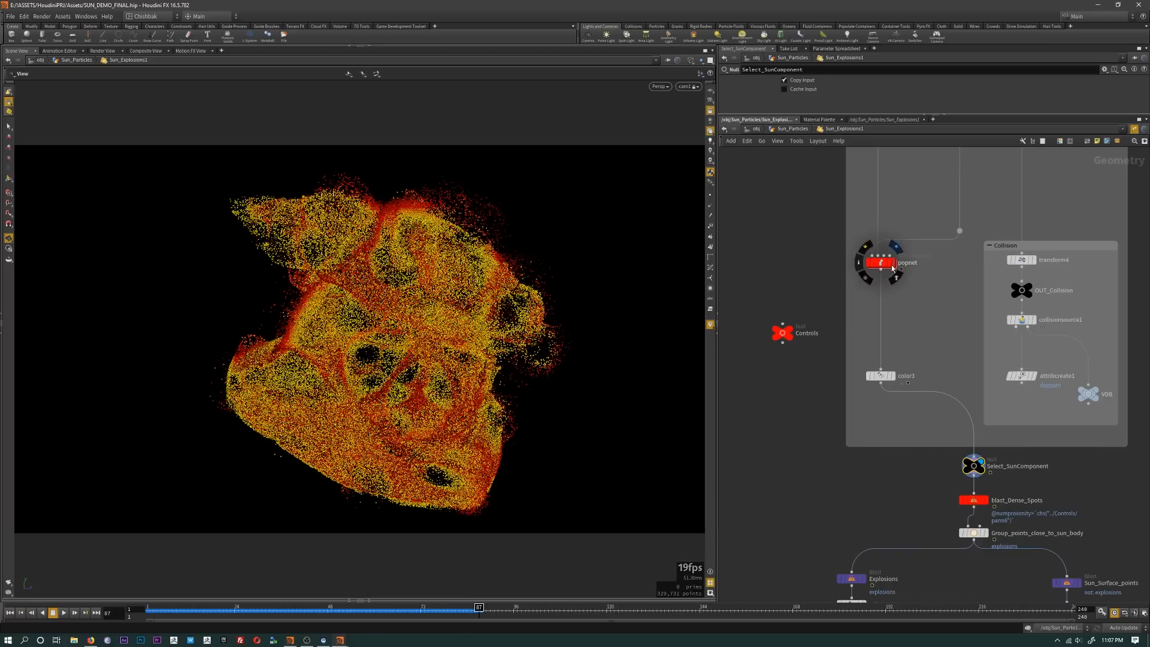
click(893, 263)
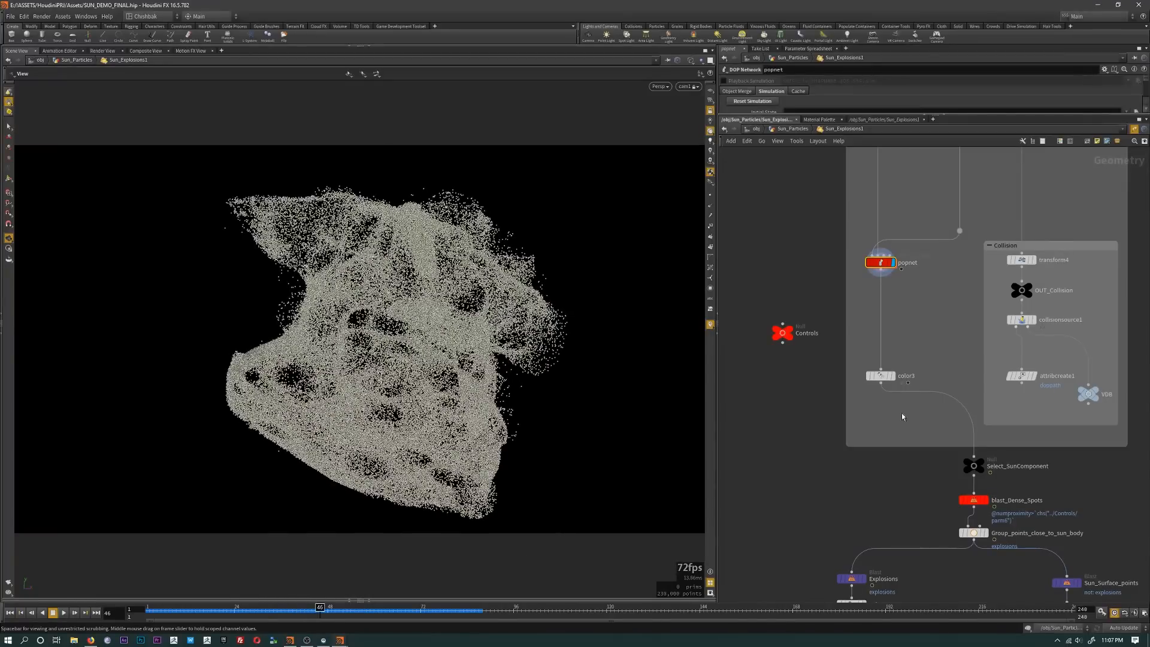
Step: Display the results of blast_Dense_Spots and Group_points_close_to_sun_body, and view the grouped points from another angle
click(989, 505)
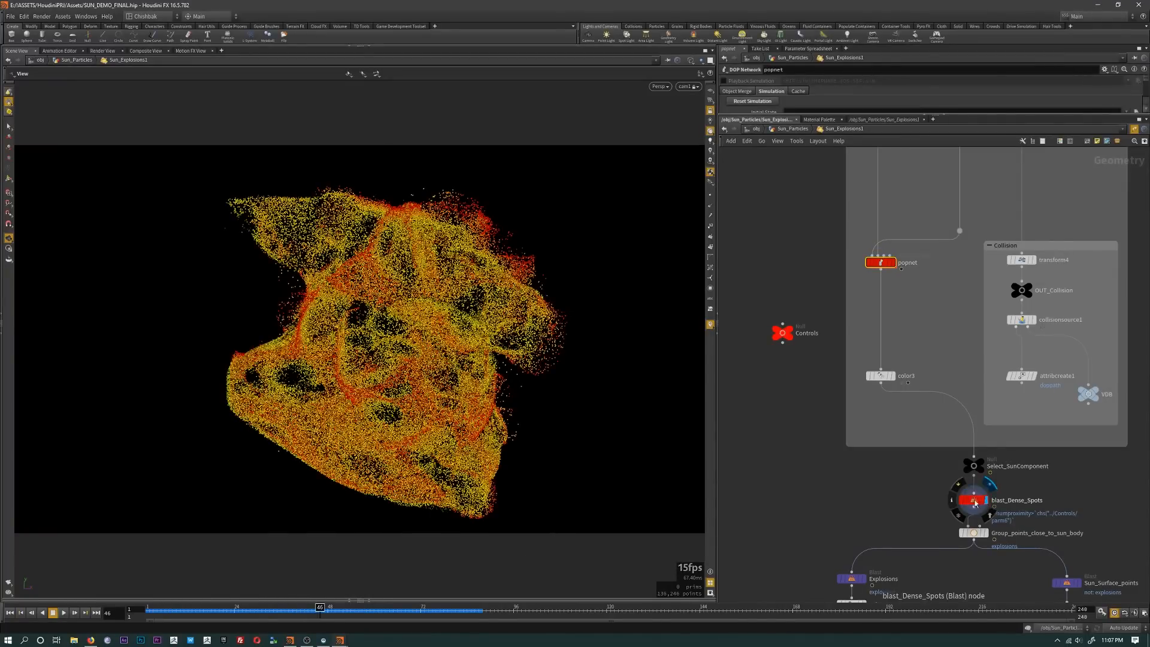
click(985, 533)
click(972, 533)
drag(548, 365, 533, 316)
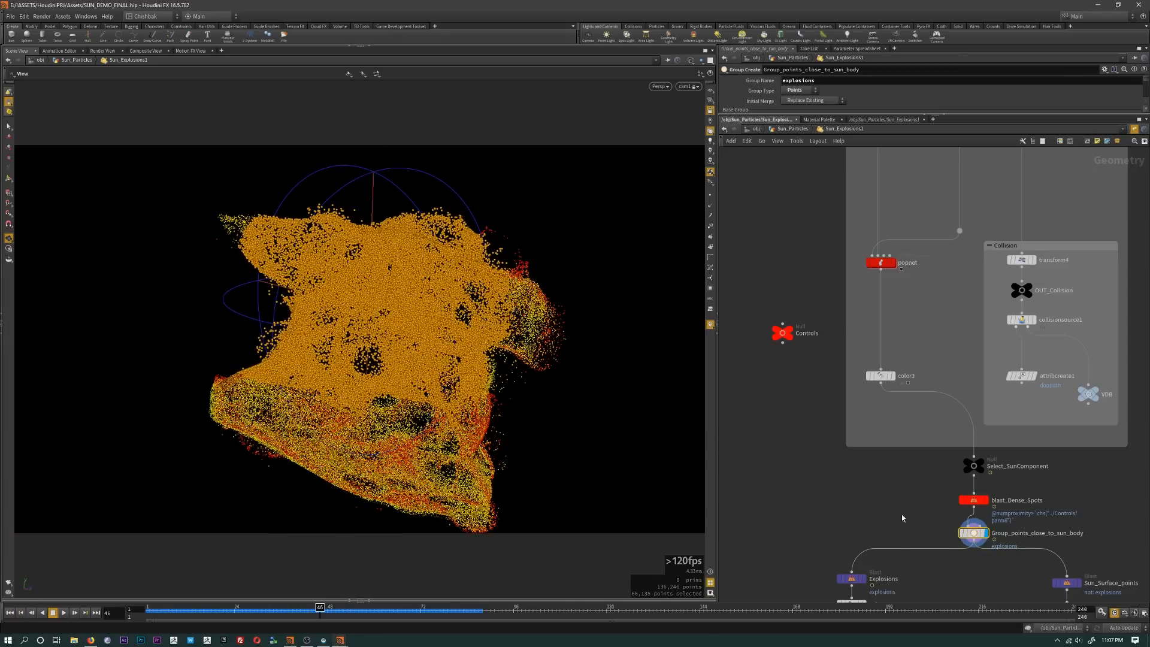
Step: Compare the two point branches by displaying the Explosions blast and the Sun_Surface_points blast
middle_drag(856, 589, 864, 484)
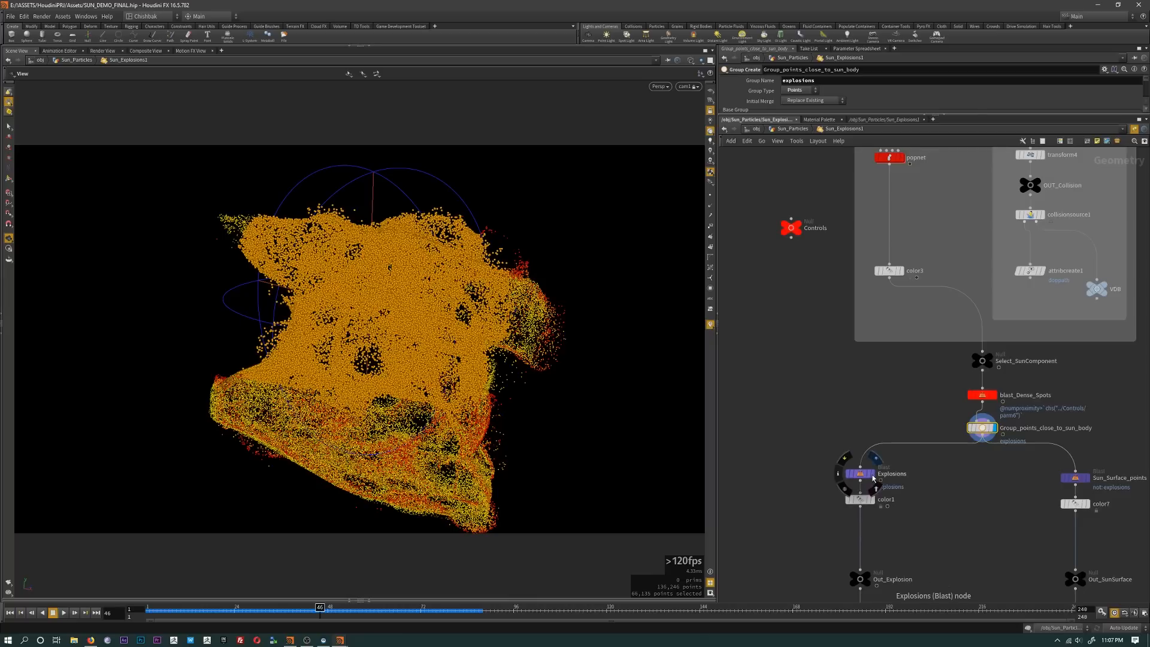
click(873, 474)
click(861, 474)
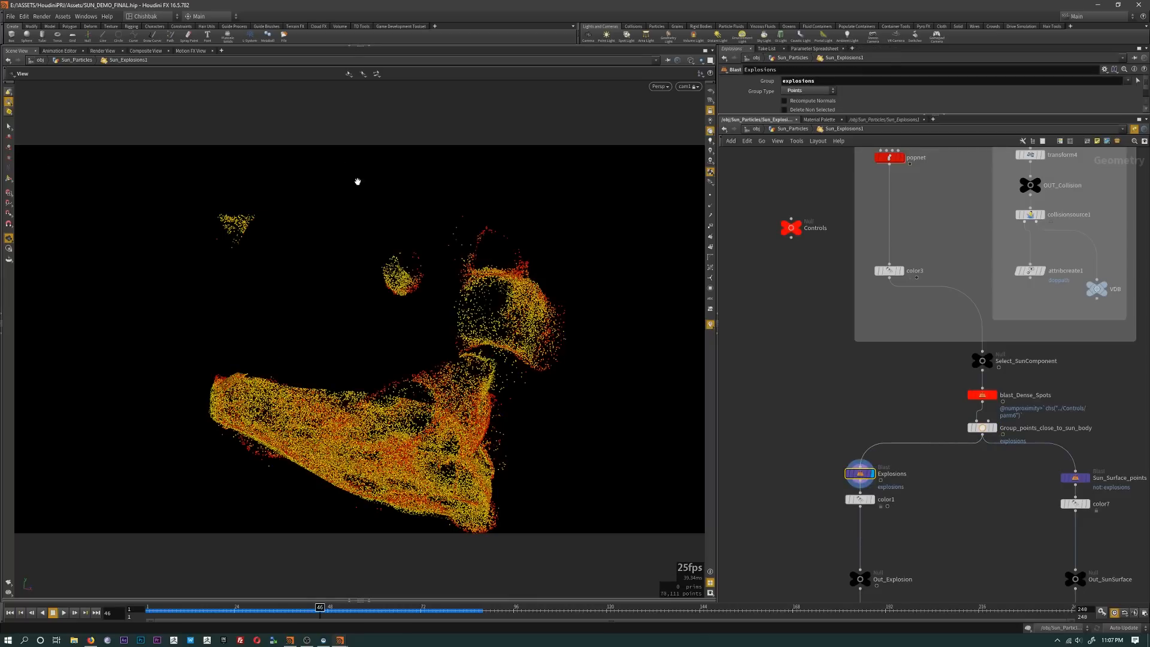
click(1086, 477)
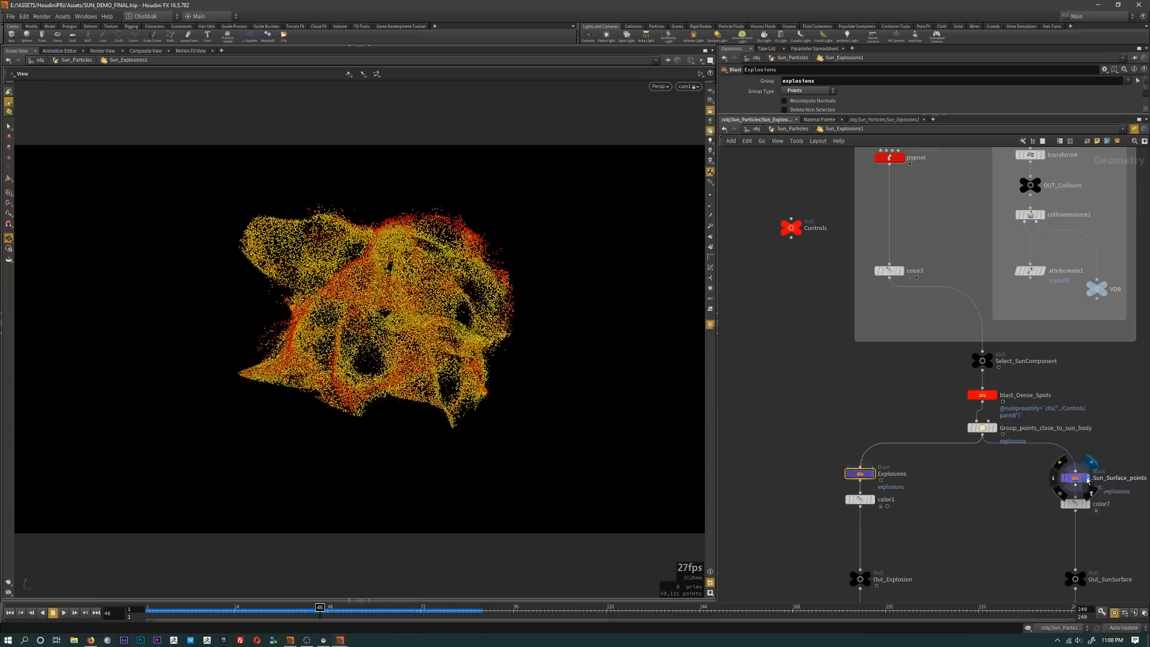
click(1081, 481)
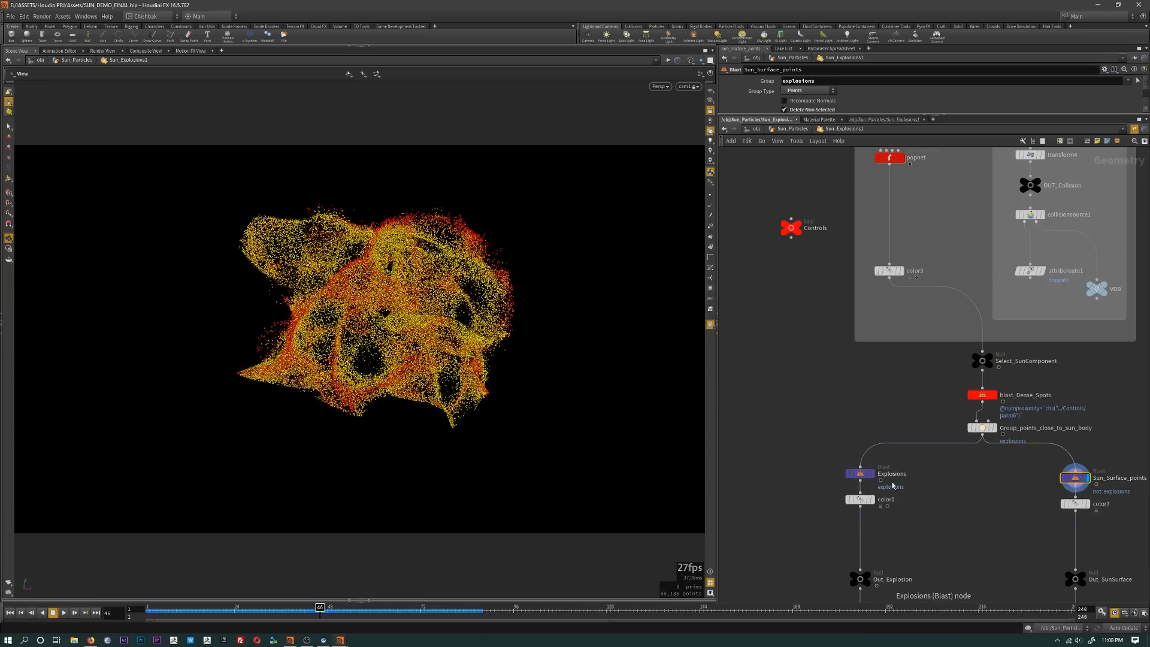
Step: View the Group_points_close_to_sun_body points once more, and return to the Sun_Particles network to examine the Sun_Explosions1 output from several angles
click(994, 428)
click(977, 428)
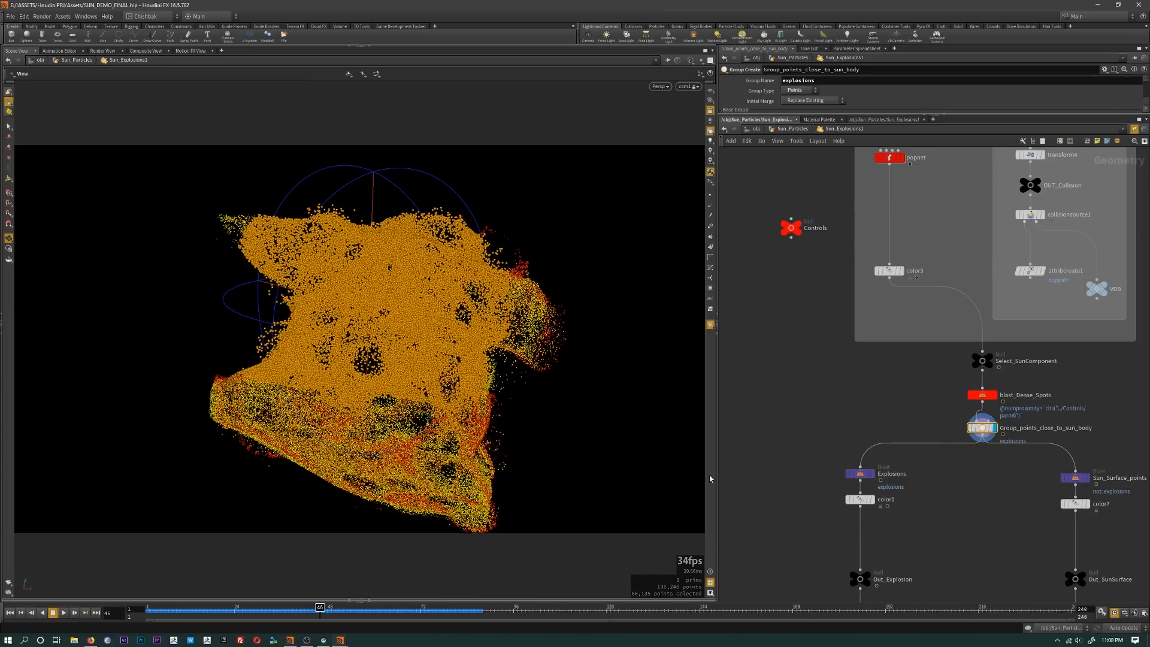
drag(665, 440, 668, 414)
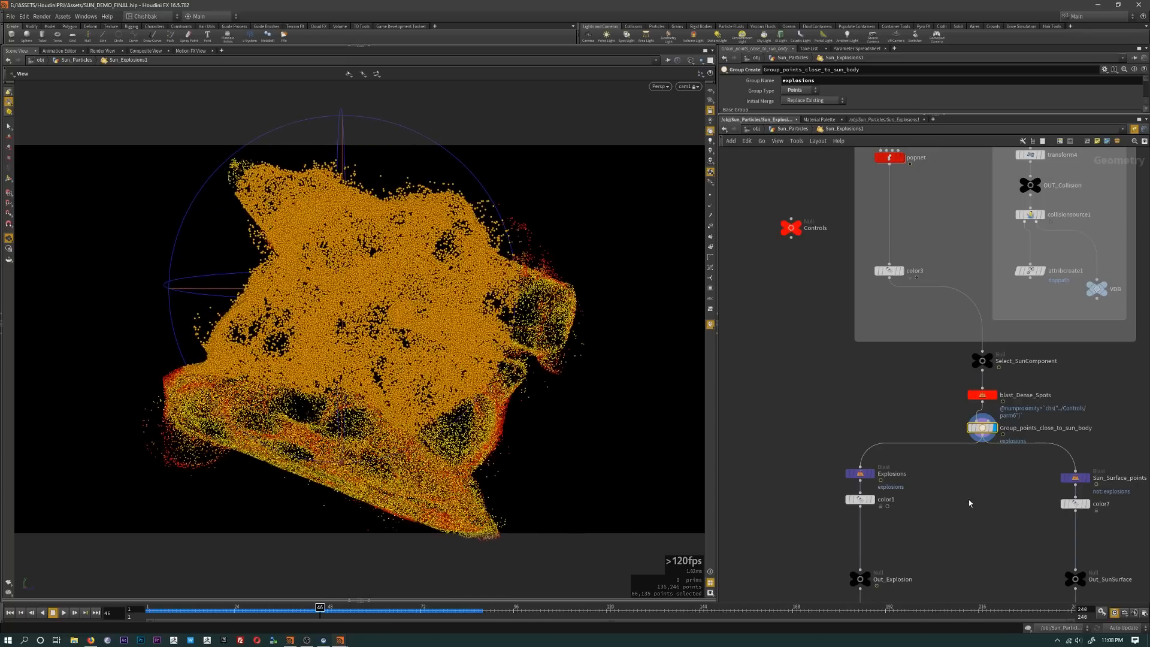
click(790, 130)
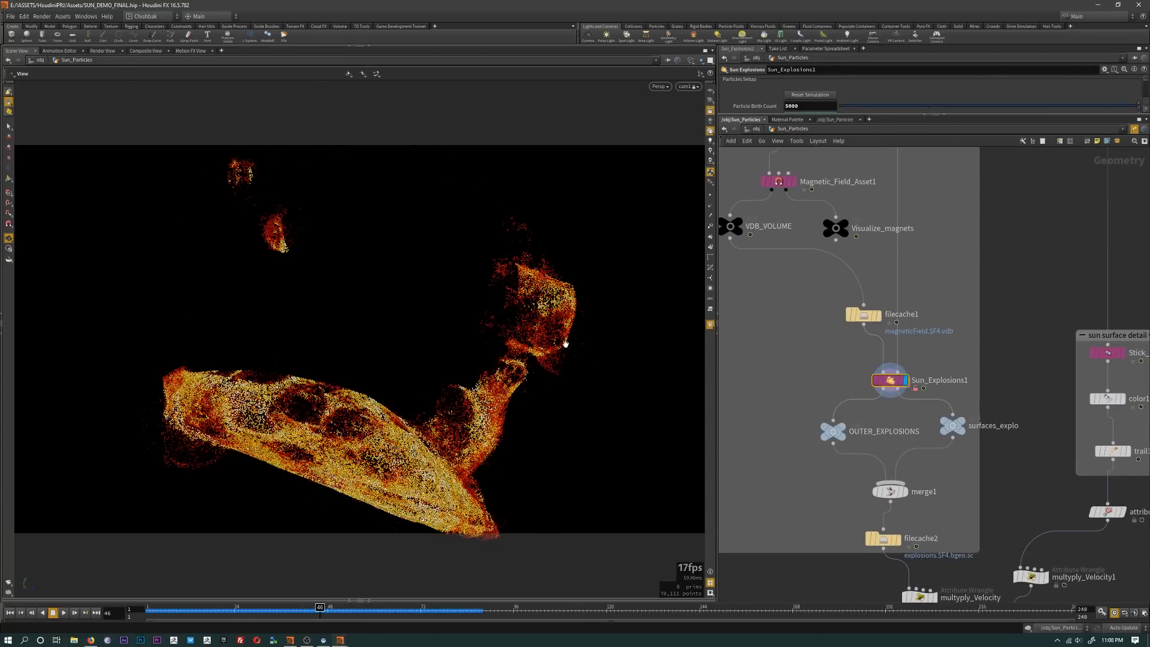
drag(566, 344, 529, 329)
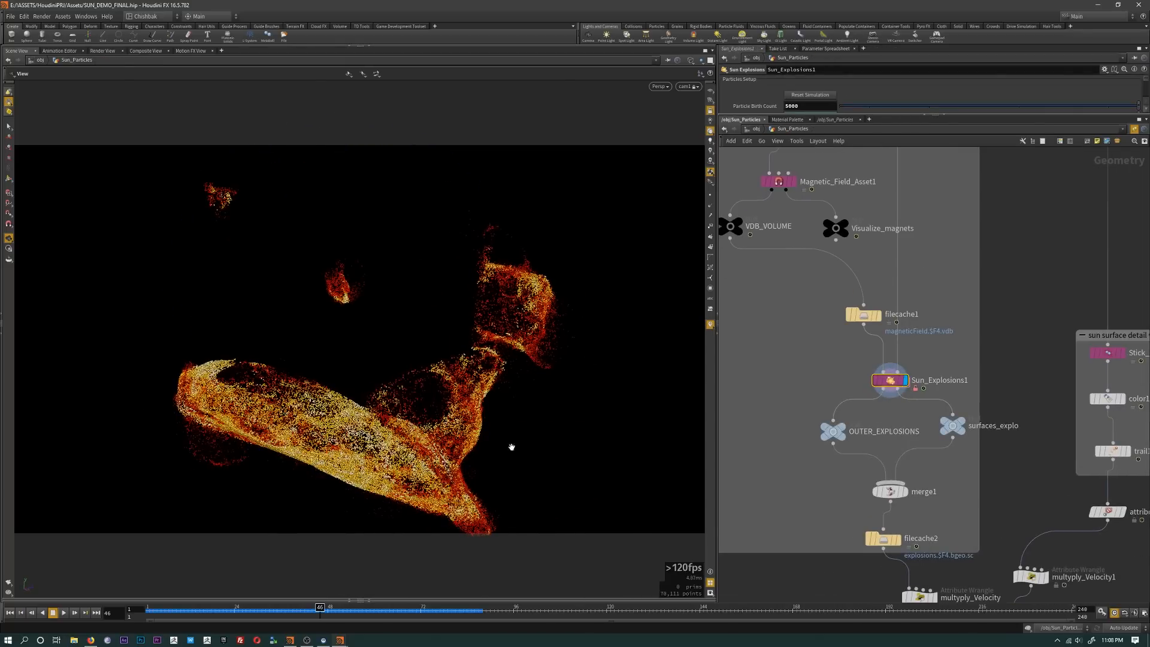
drag(536, 406, 563, 405)
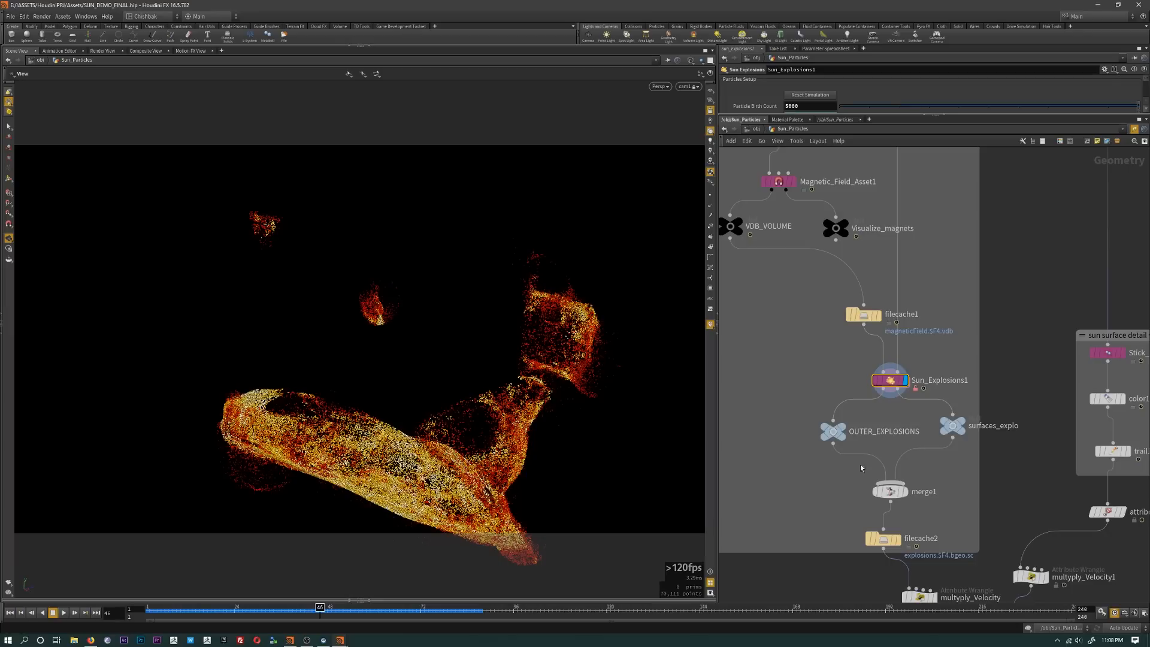
Step: Display merge1, which combines OUTER_EXPLOSIONS and surfaces_explo, and examine the pig head from the side and front
scroll(946, 454, down, 4)
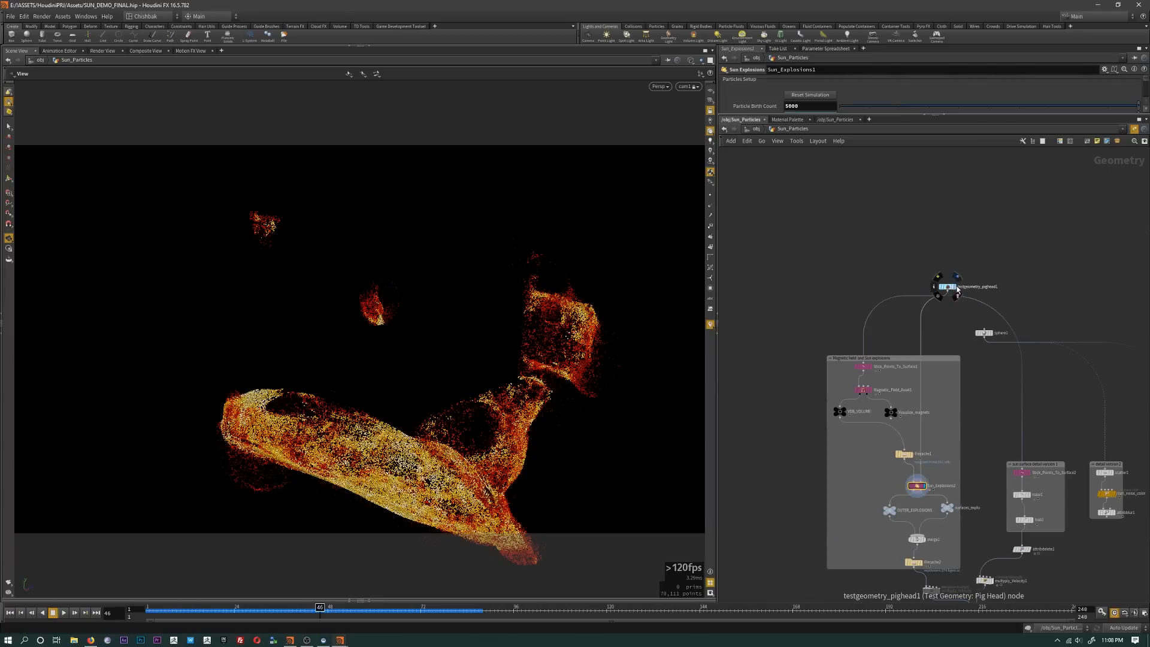
middle_drag(939, 534, 940, 499)
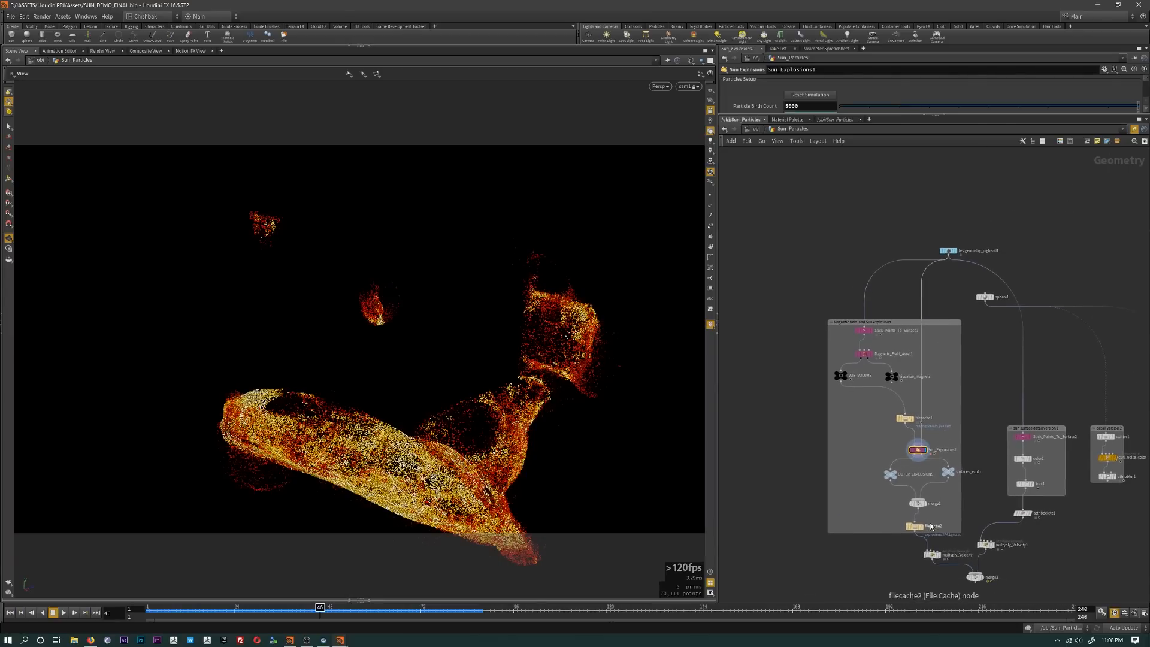
scroll(929, 514, up, 5)
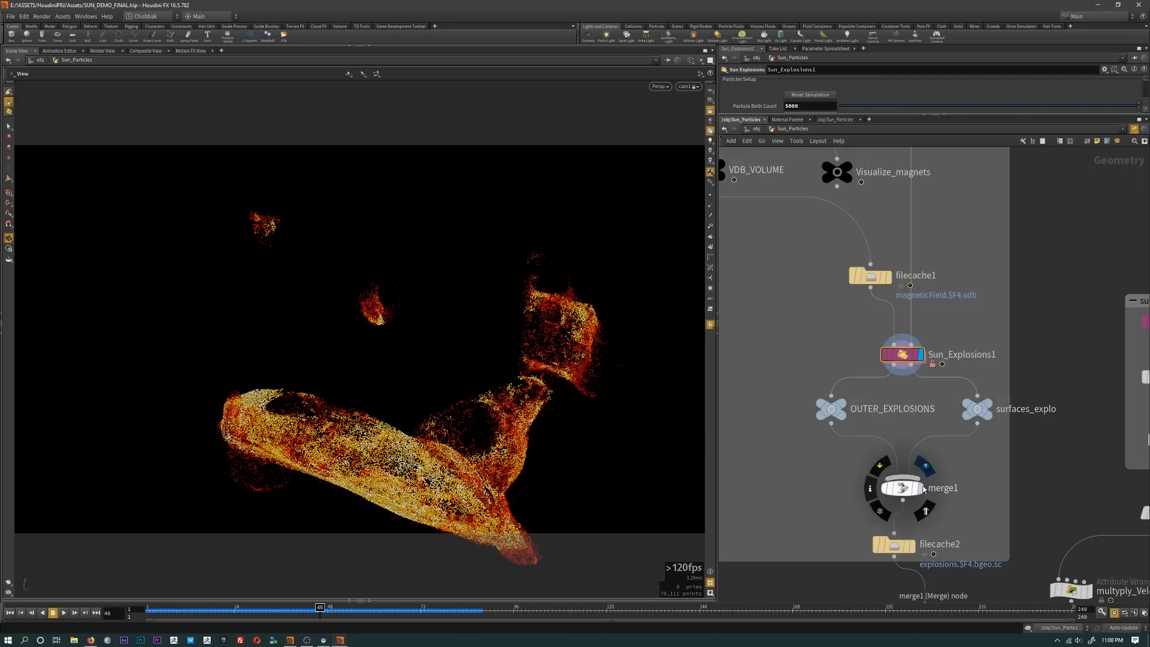
click(920, 488)
click(904, 488)
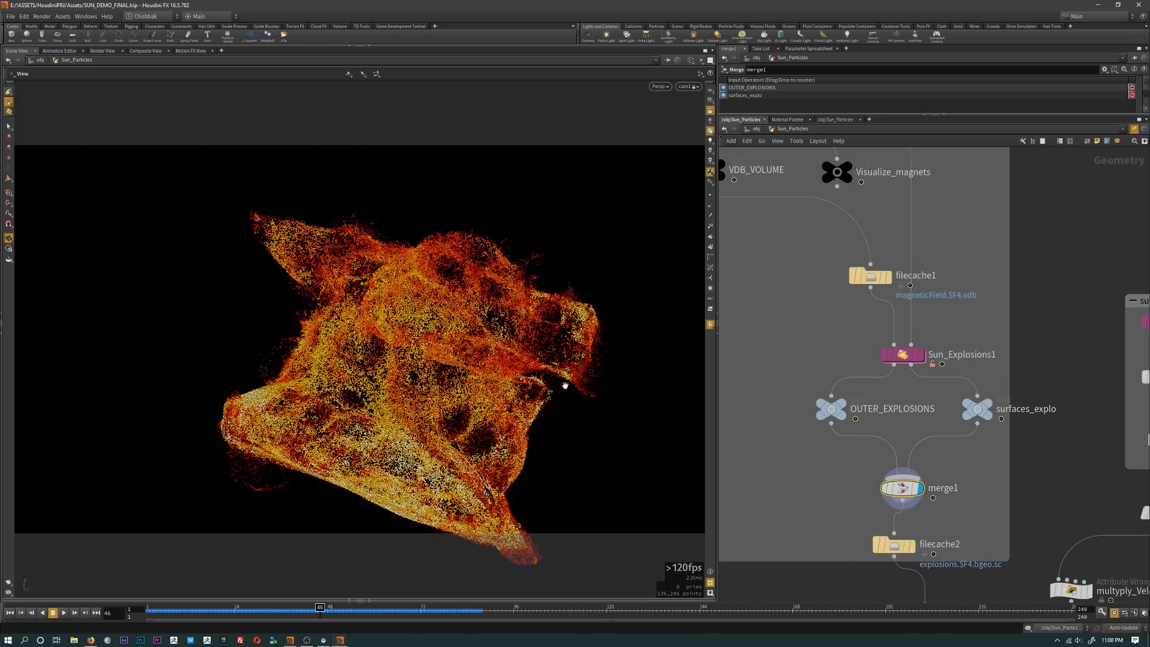
drag(595, 385, 438, 398)
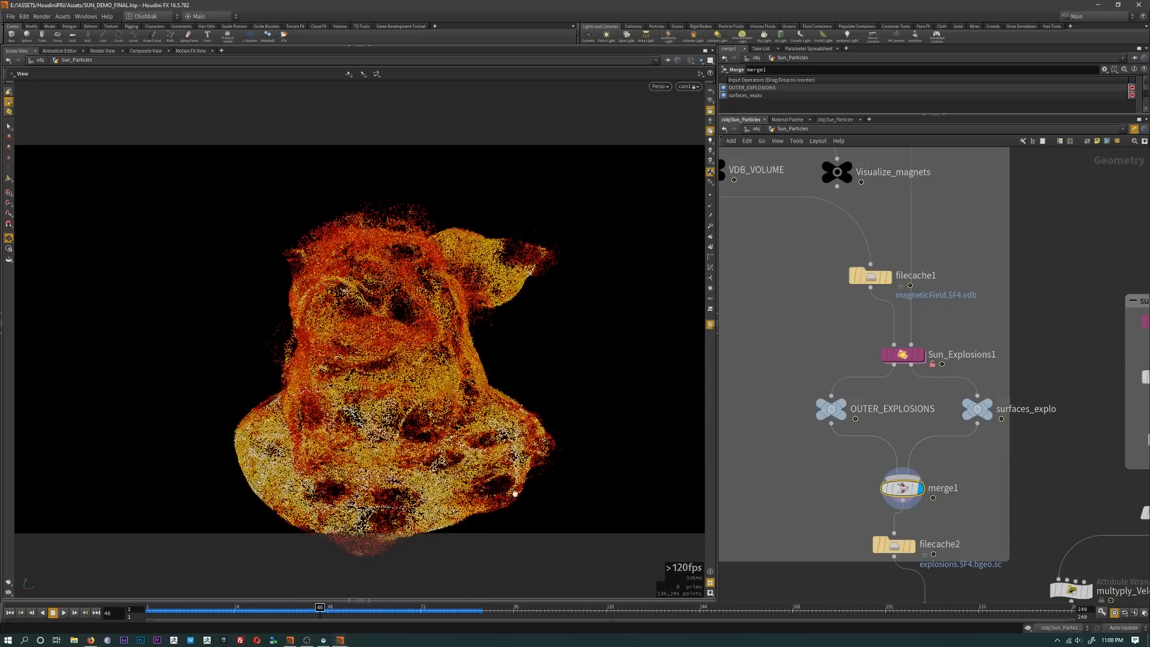
Step: Examine the merged explosions at frames 57 and 25, and return to the object level with nothing selected
scroll(886, 472, down, 3)
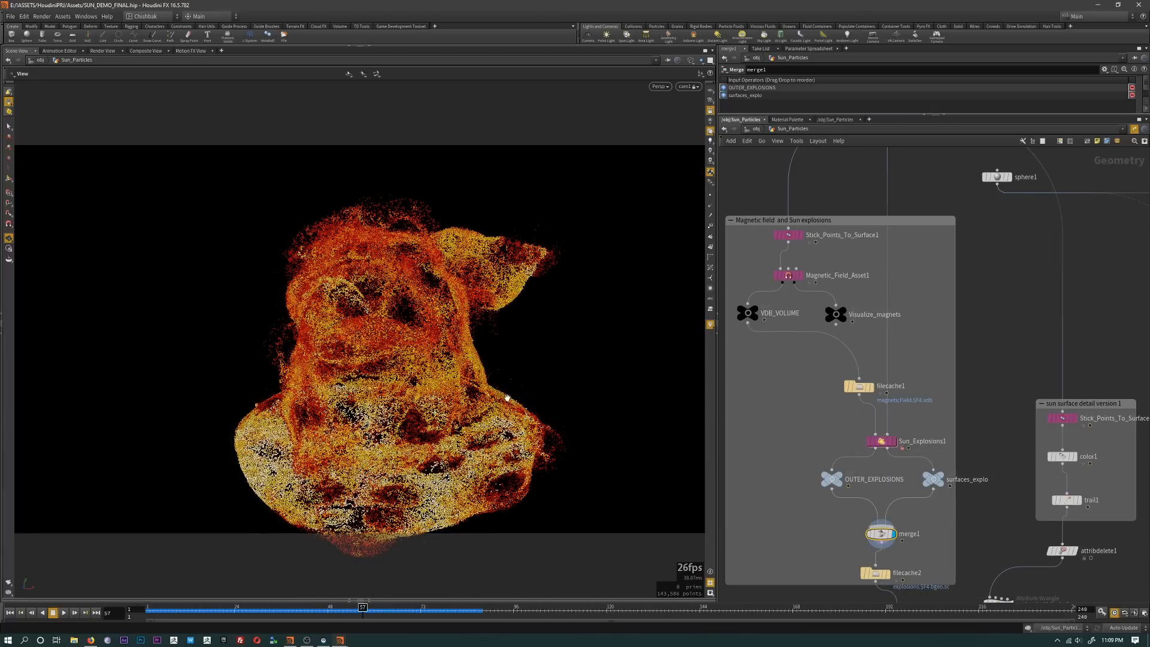
drag(505, 395, 588, 350)
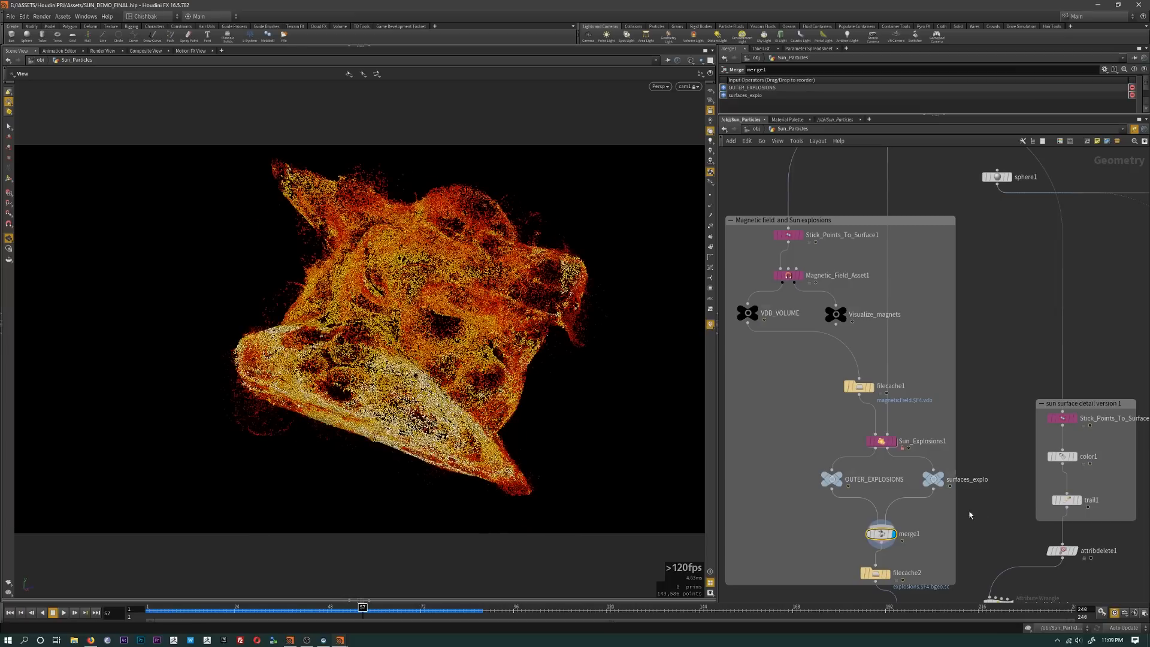
middle_drag(940, 578, 928, 463)
scroll(945, 508, down, 3)
drag(573, 329, 512, 366)
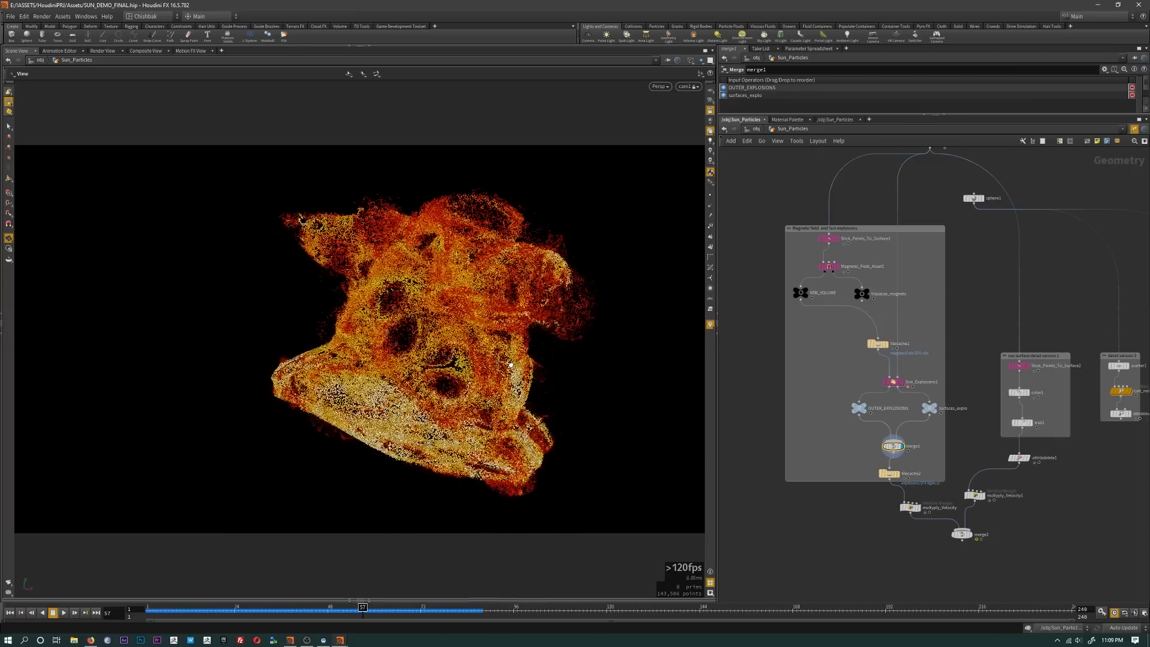
drag(361, 612, 238, 617)
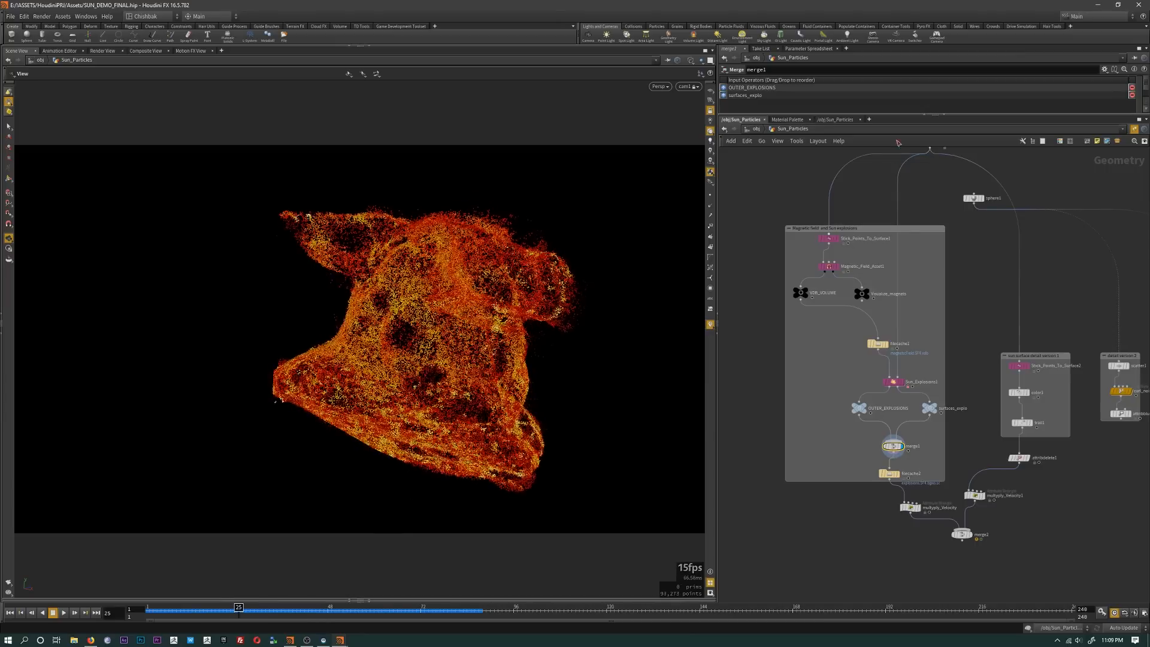
click(760, 130)
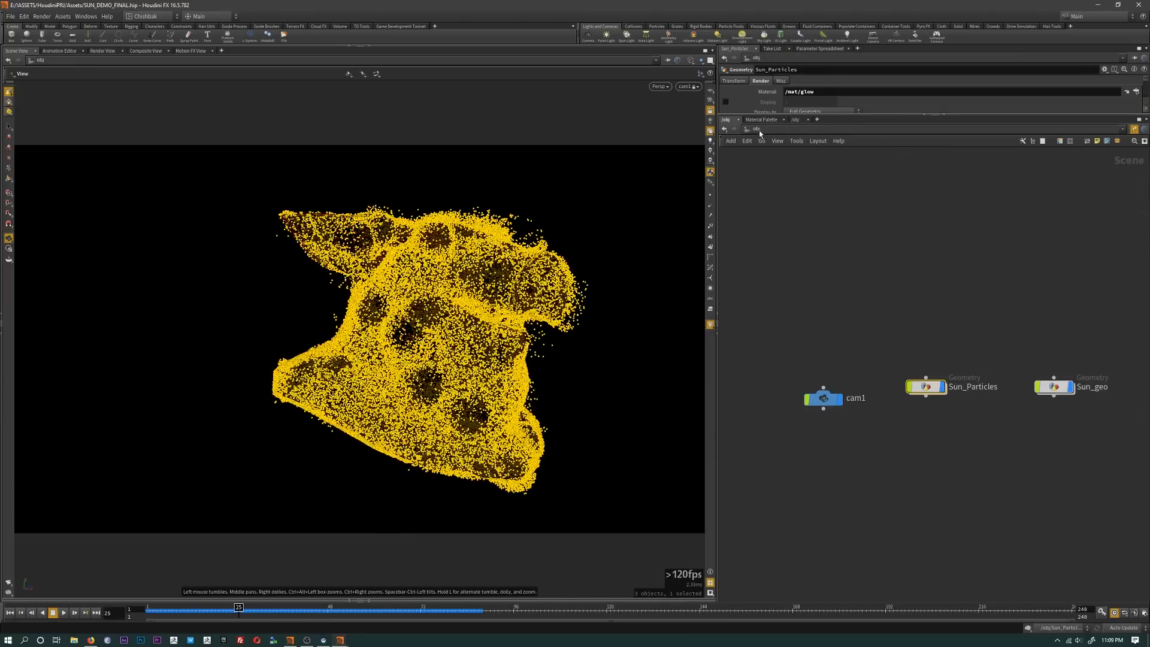
click(854, 282)
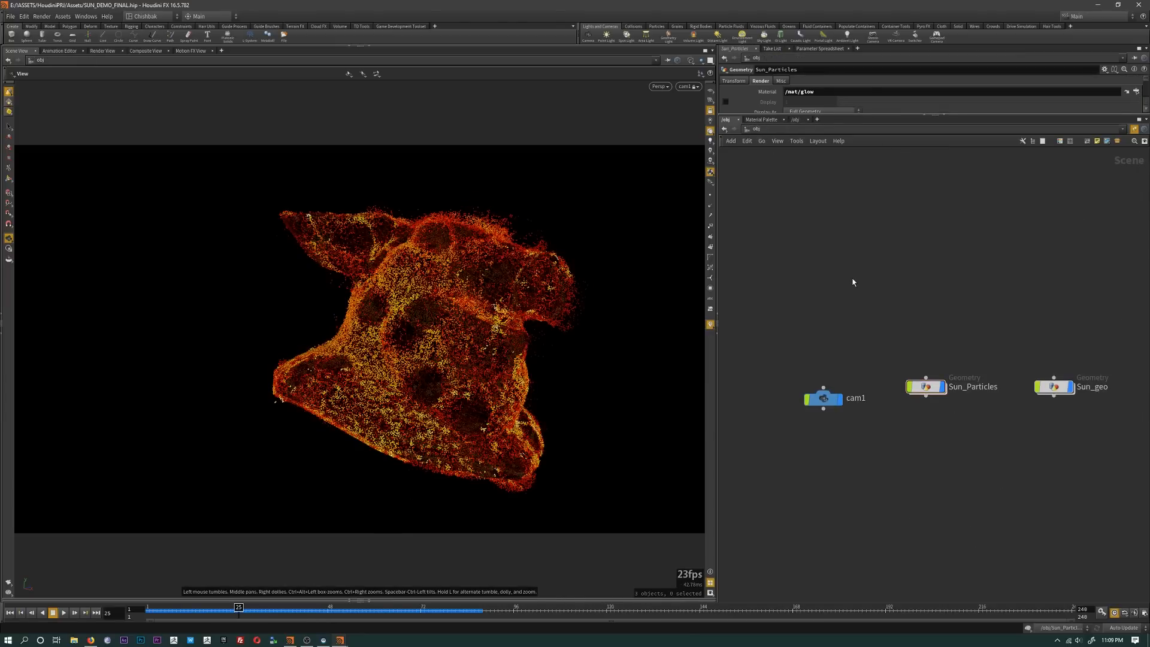